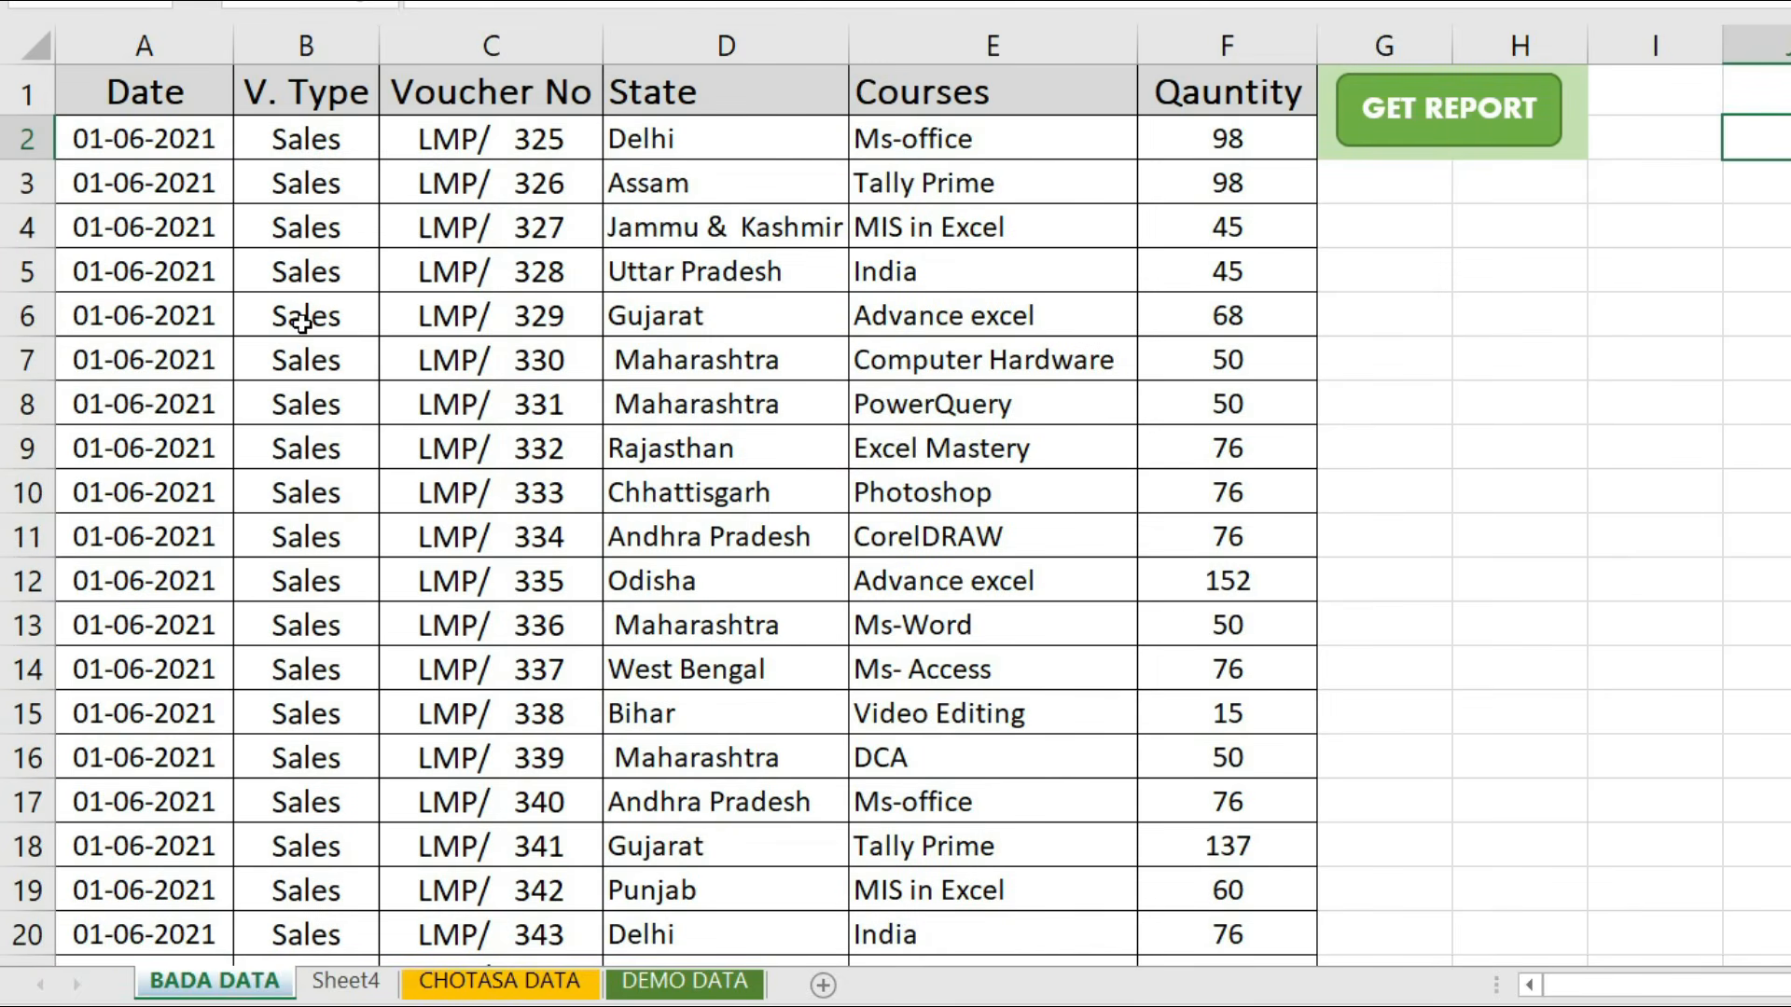
- Generate the course report from the Courses and Quantity data on the BADA DATA sheet with GET REPORT
{"action": "left_click", "coordinate": [1034, 28]}
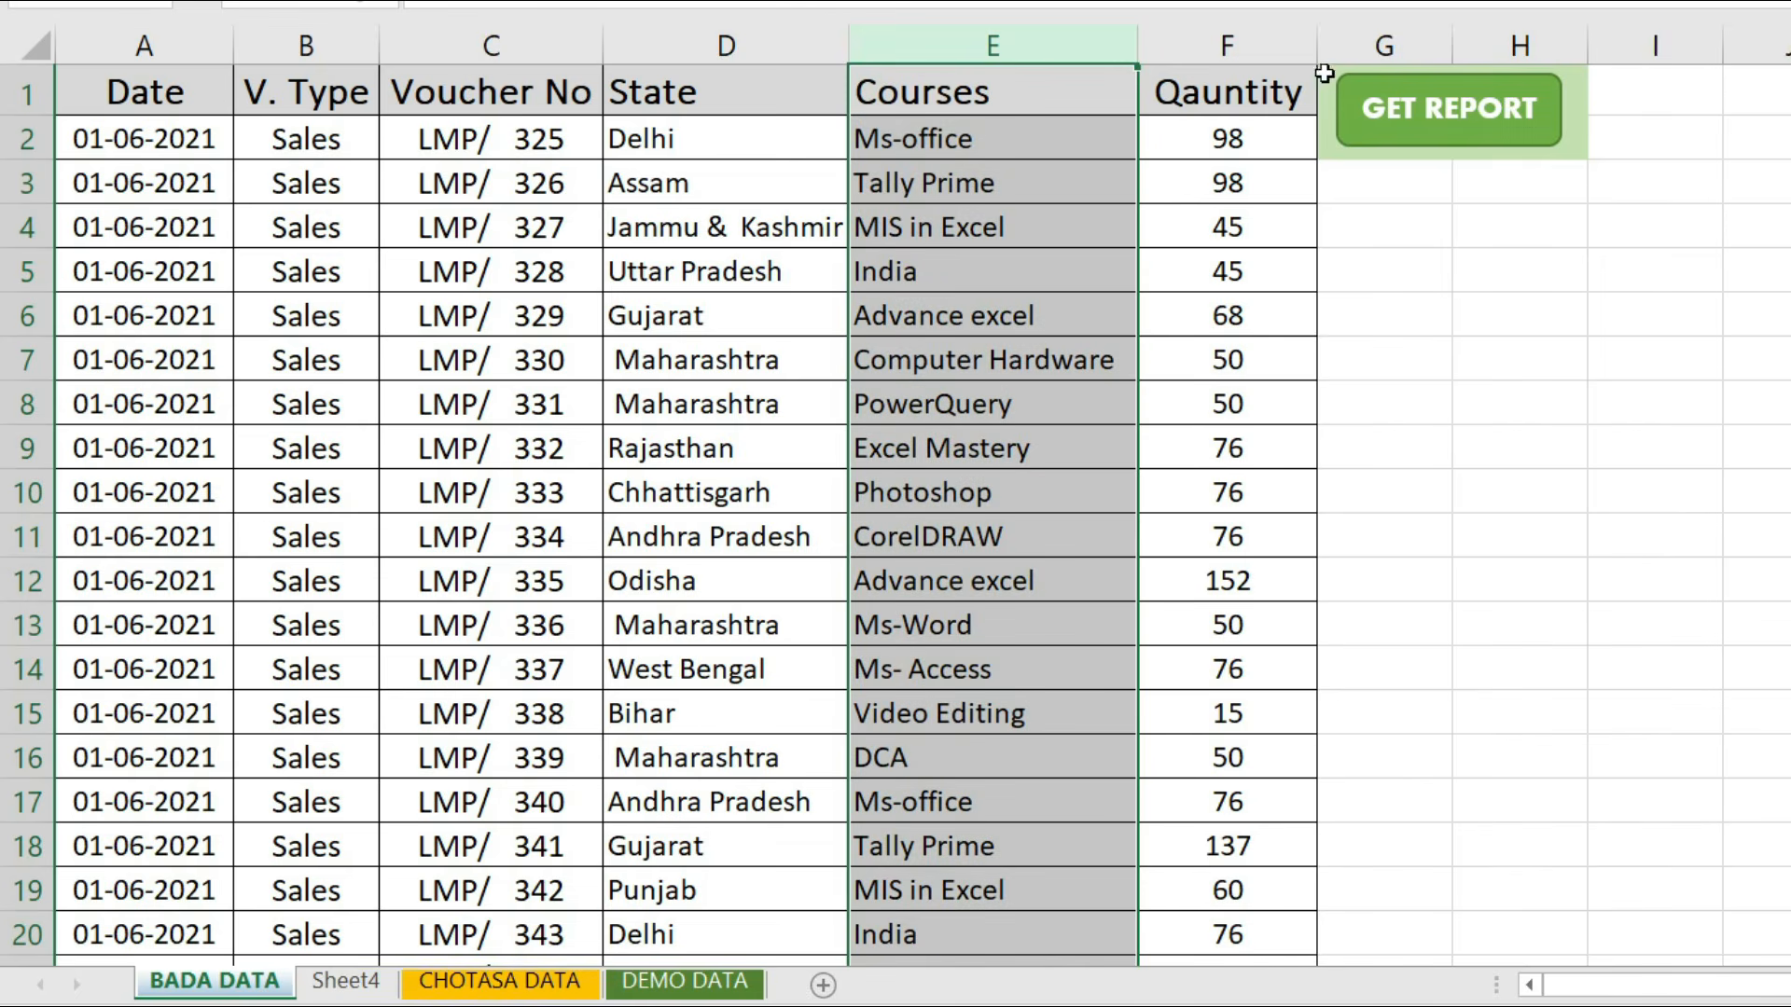
{"action": "left_click", "coordinate": [1231, 29]}
{"action": "left_click", "coordinate": [1230, 177]}
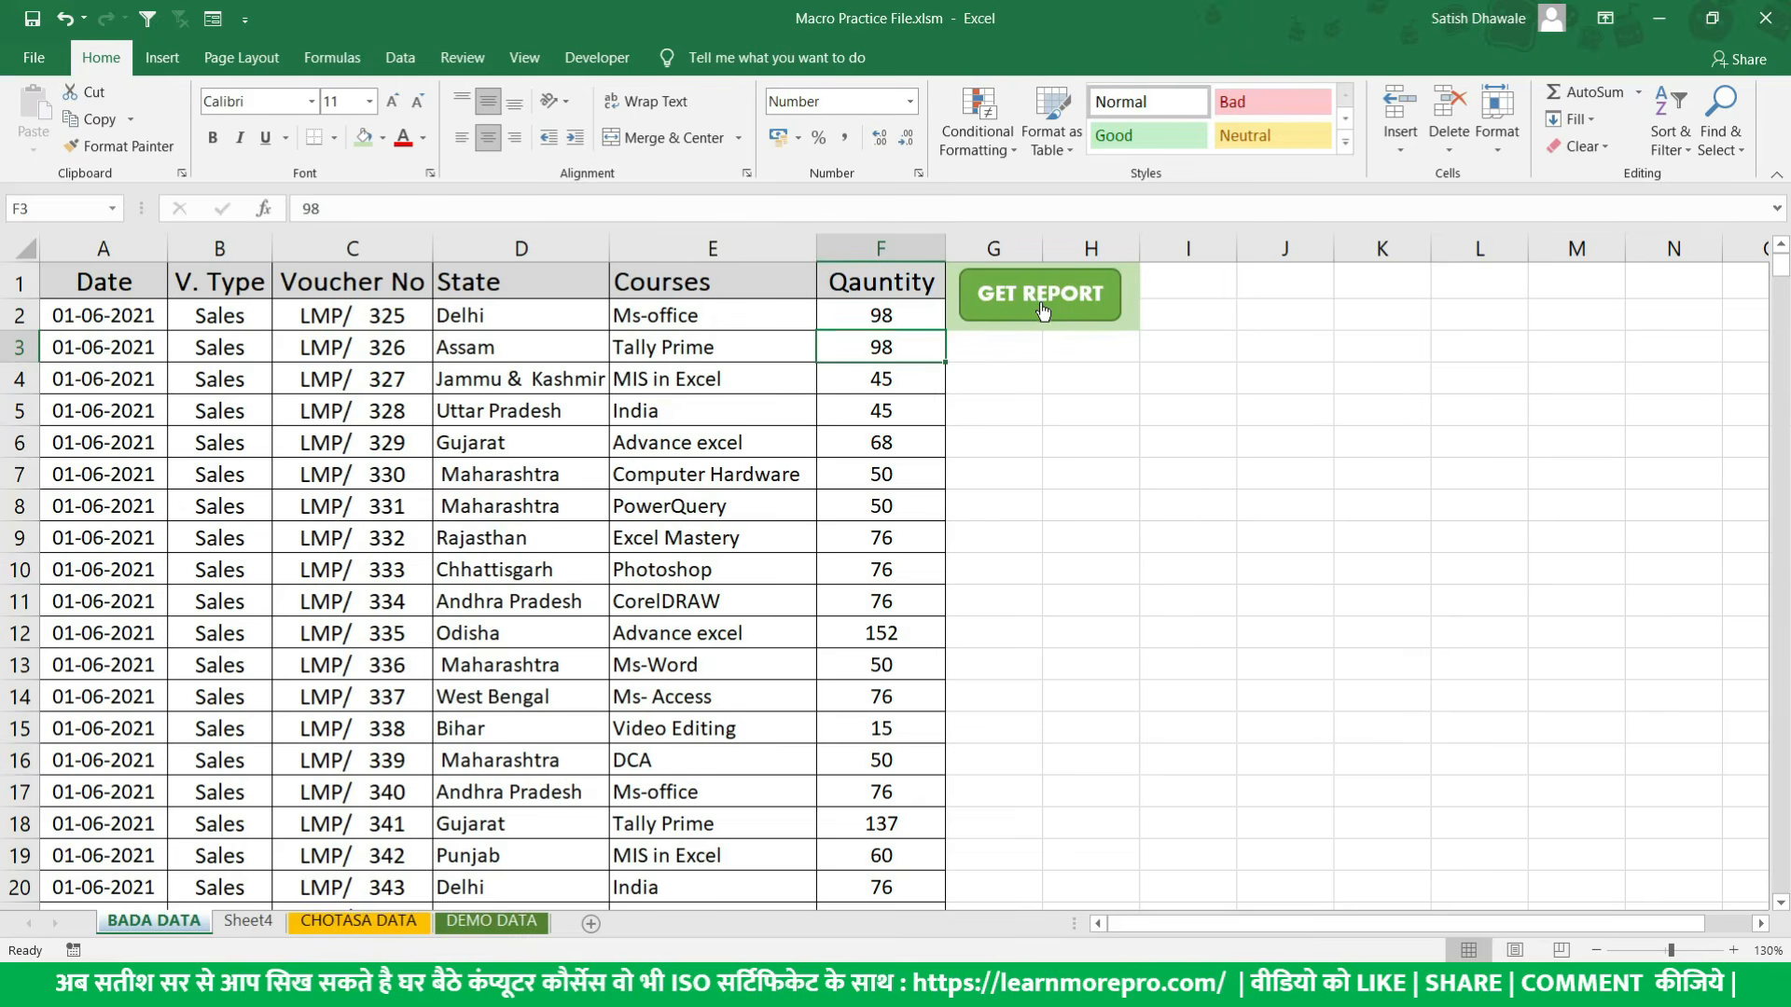
{"action": "left_click", "coordinate": [1041, 308]}
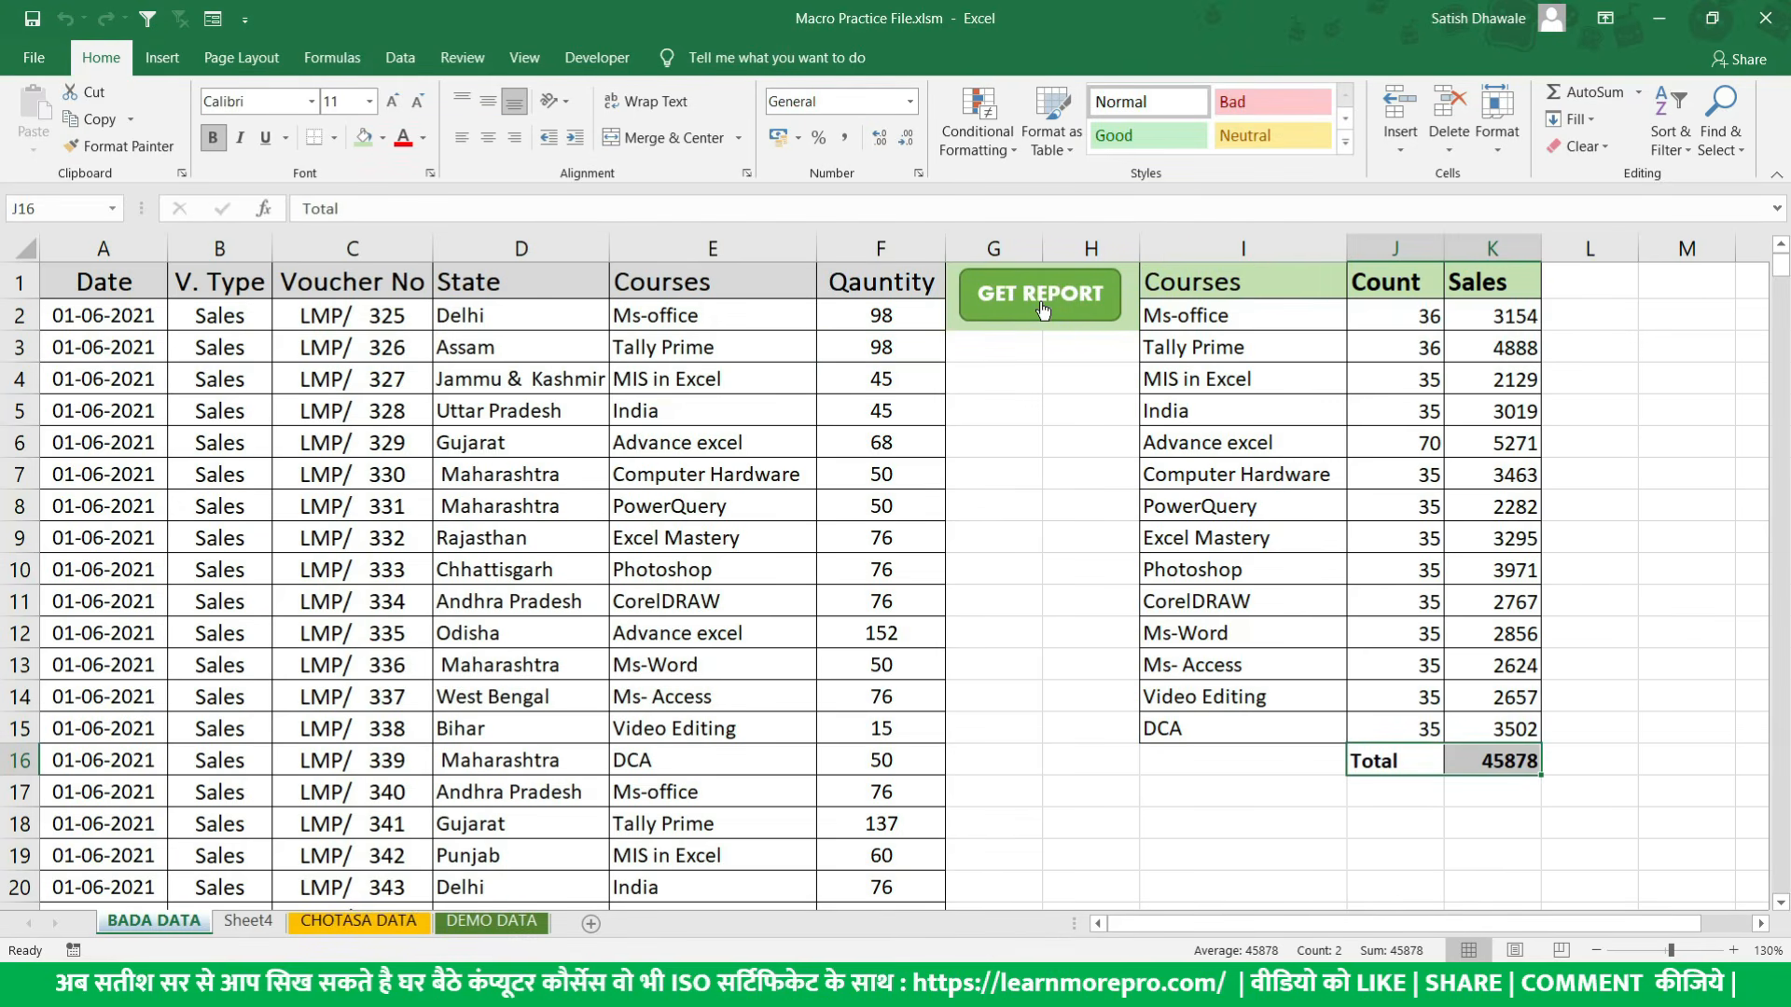
- Examine the Courses, Count and Sales columns of the generated report against the source Courses column
{"action": "left_click_drag", "start_coordinate": [1313, 291], "coordinate": [1270, 698]}
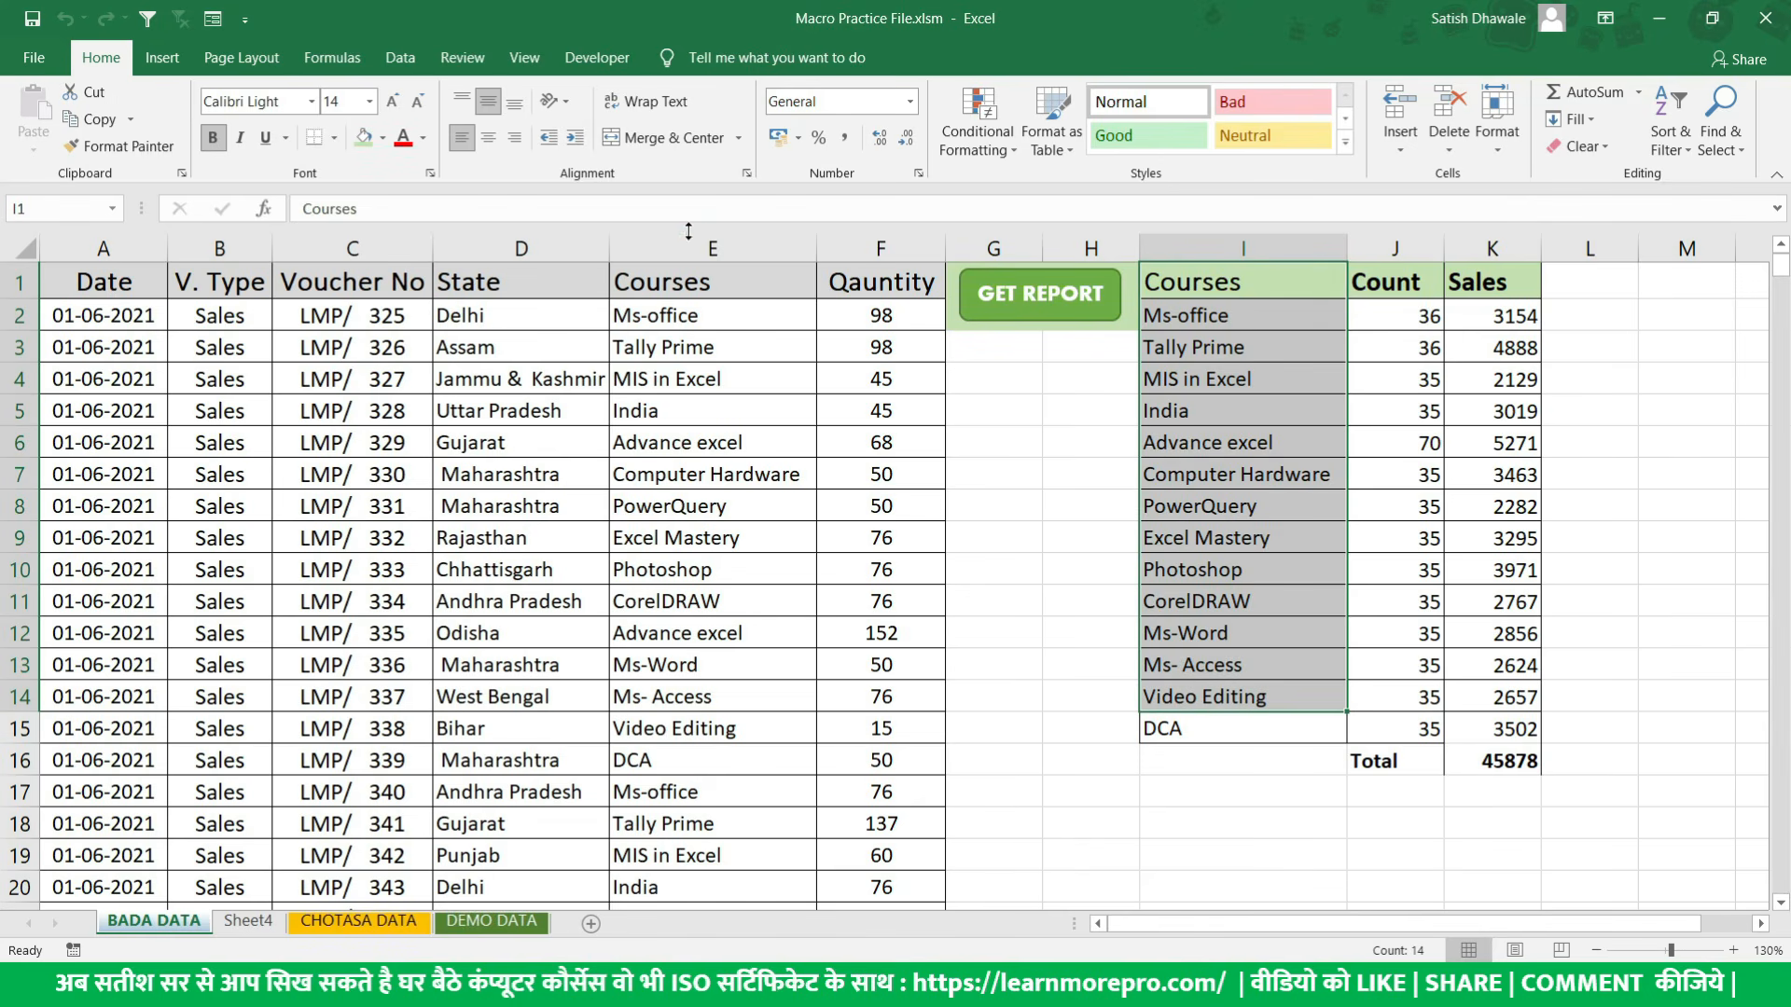
{"action": "left_click", "coordinate": [689, 248]}
{"action": "left_click_drag", "start_coordinate": [1282, 317], "coordinate": [1225, 717]}
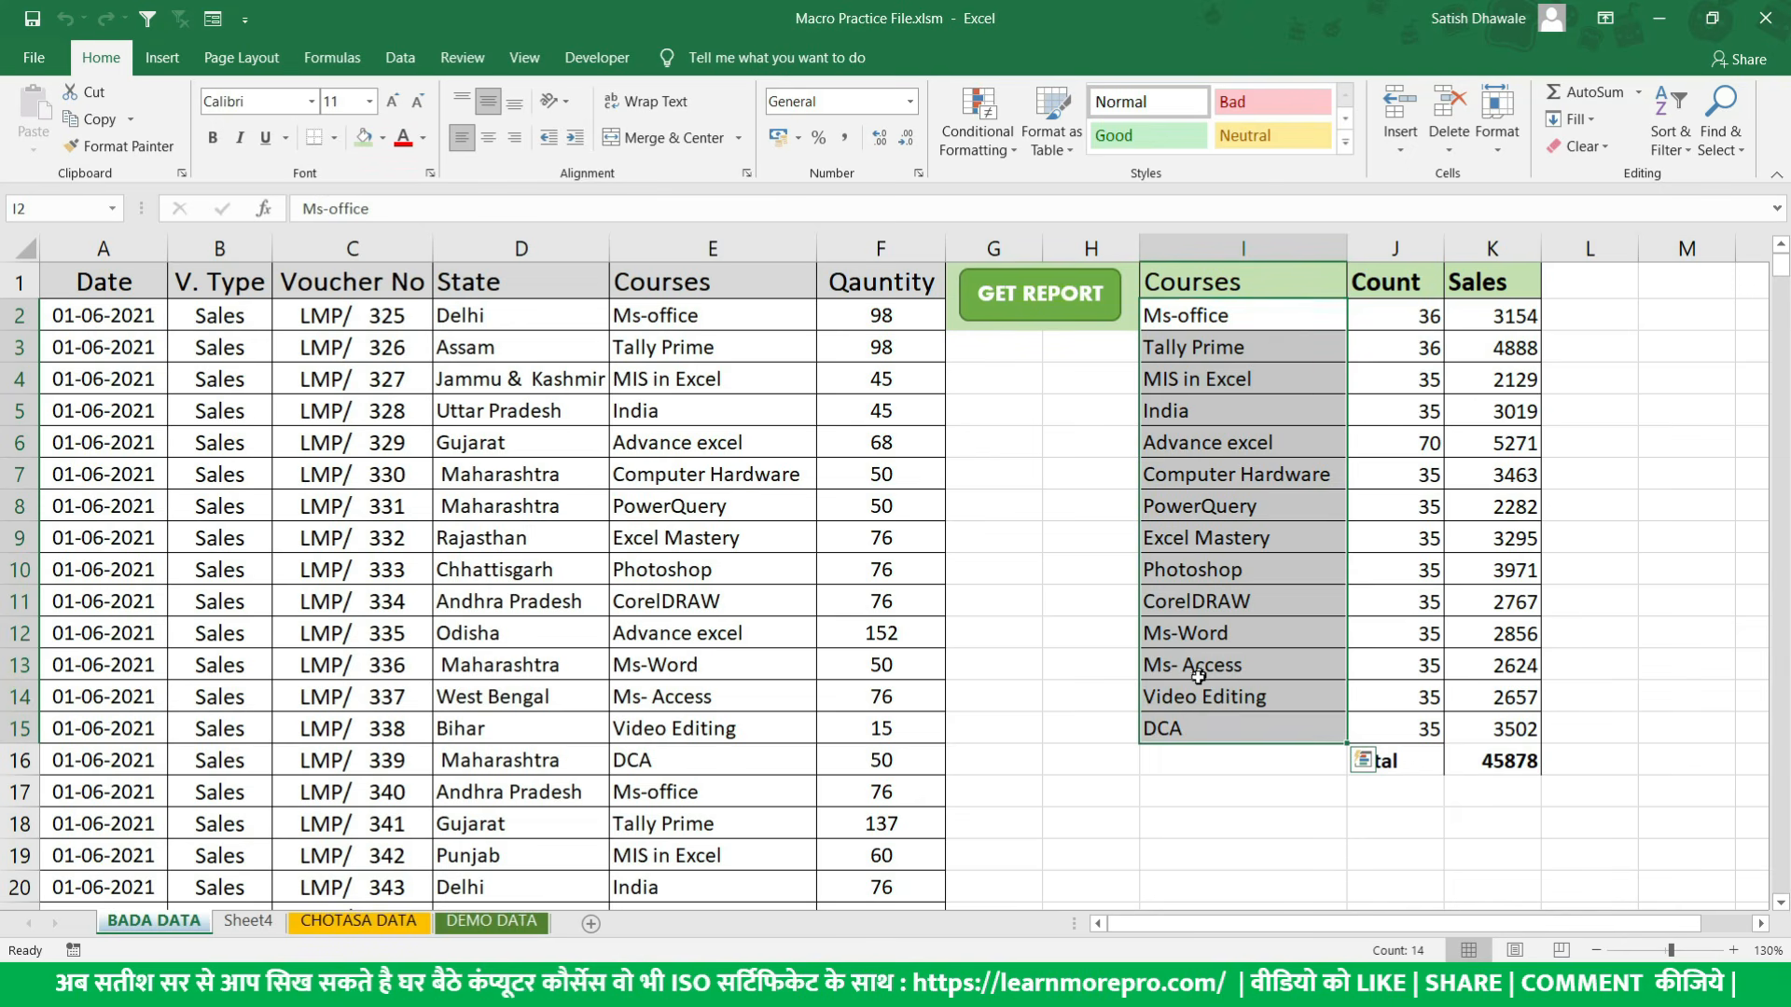
{"action": "left_click_drag", "start_coordinate": [1422, 322], "coordinate": [1480, 687]}
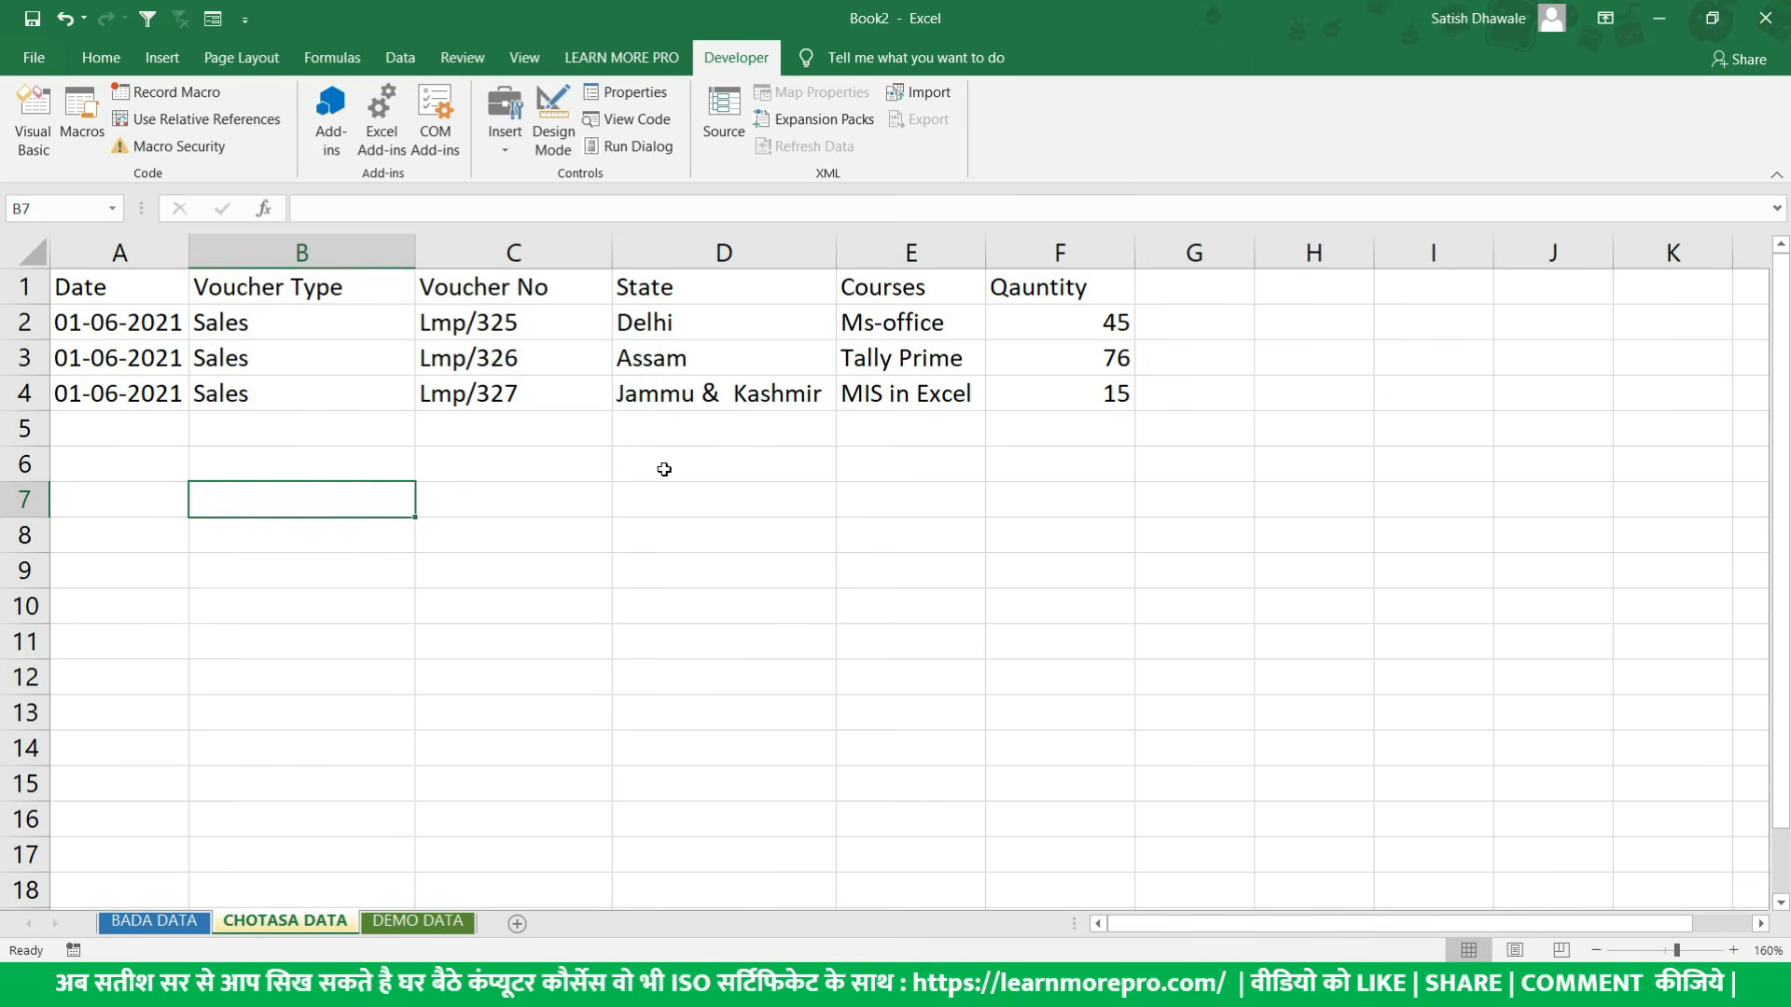
- Examine the small sales table in A1:F4 on the CHOTASA DATA sheet of Book2
{"action": "left_click", "coordinate": [604, 508]}
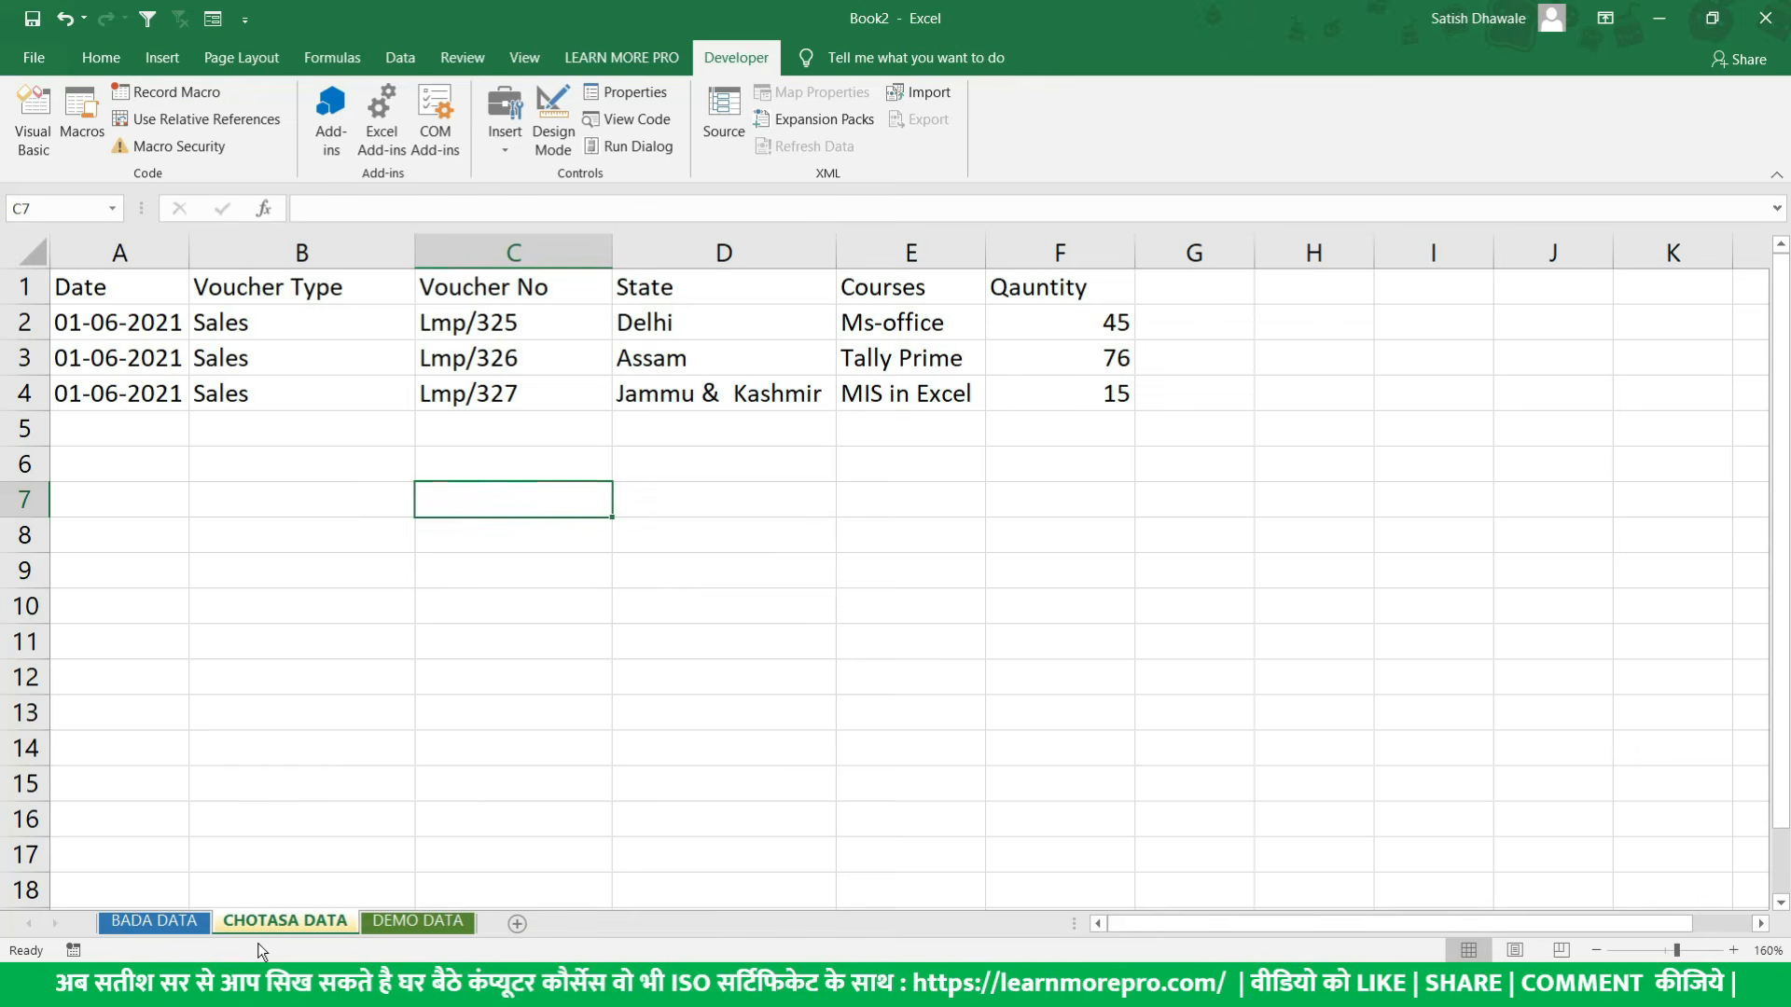
{"action": "left_click_drag", "start_coordinate": [151, 278], "coordinate": [1114, 406]}
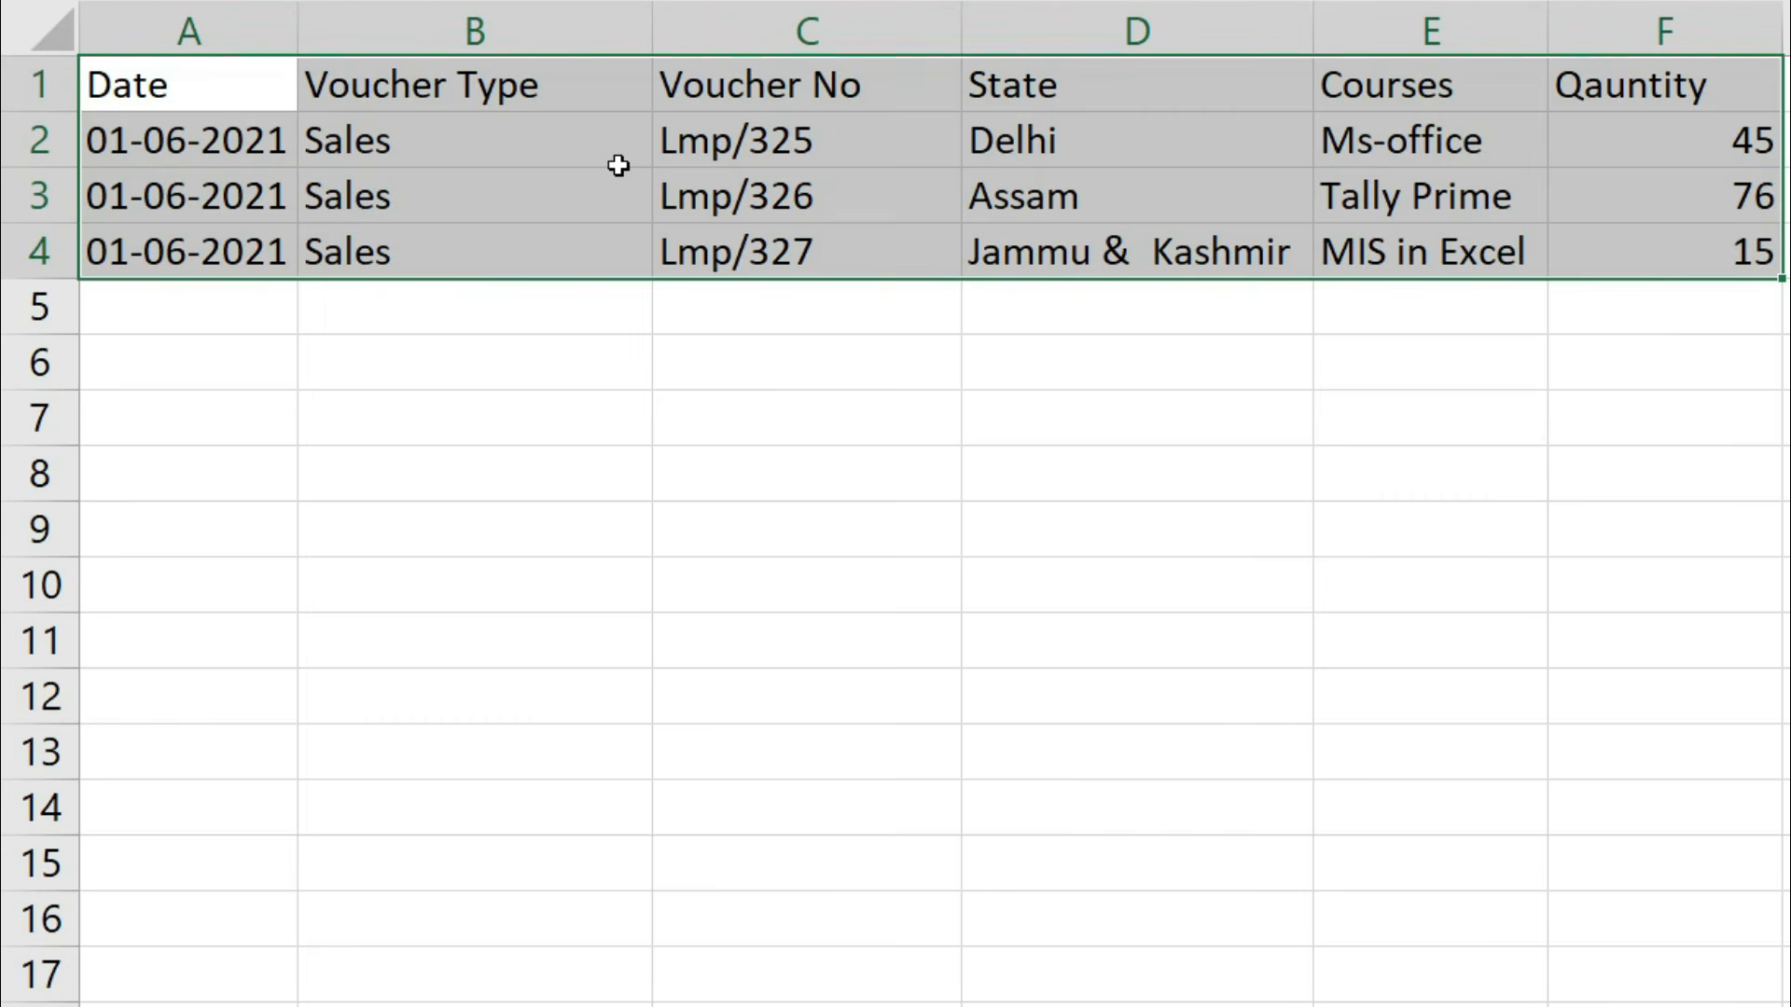
{"action": "left_click", "coordinate": [174, 91]}
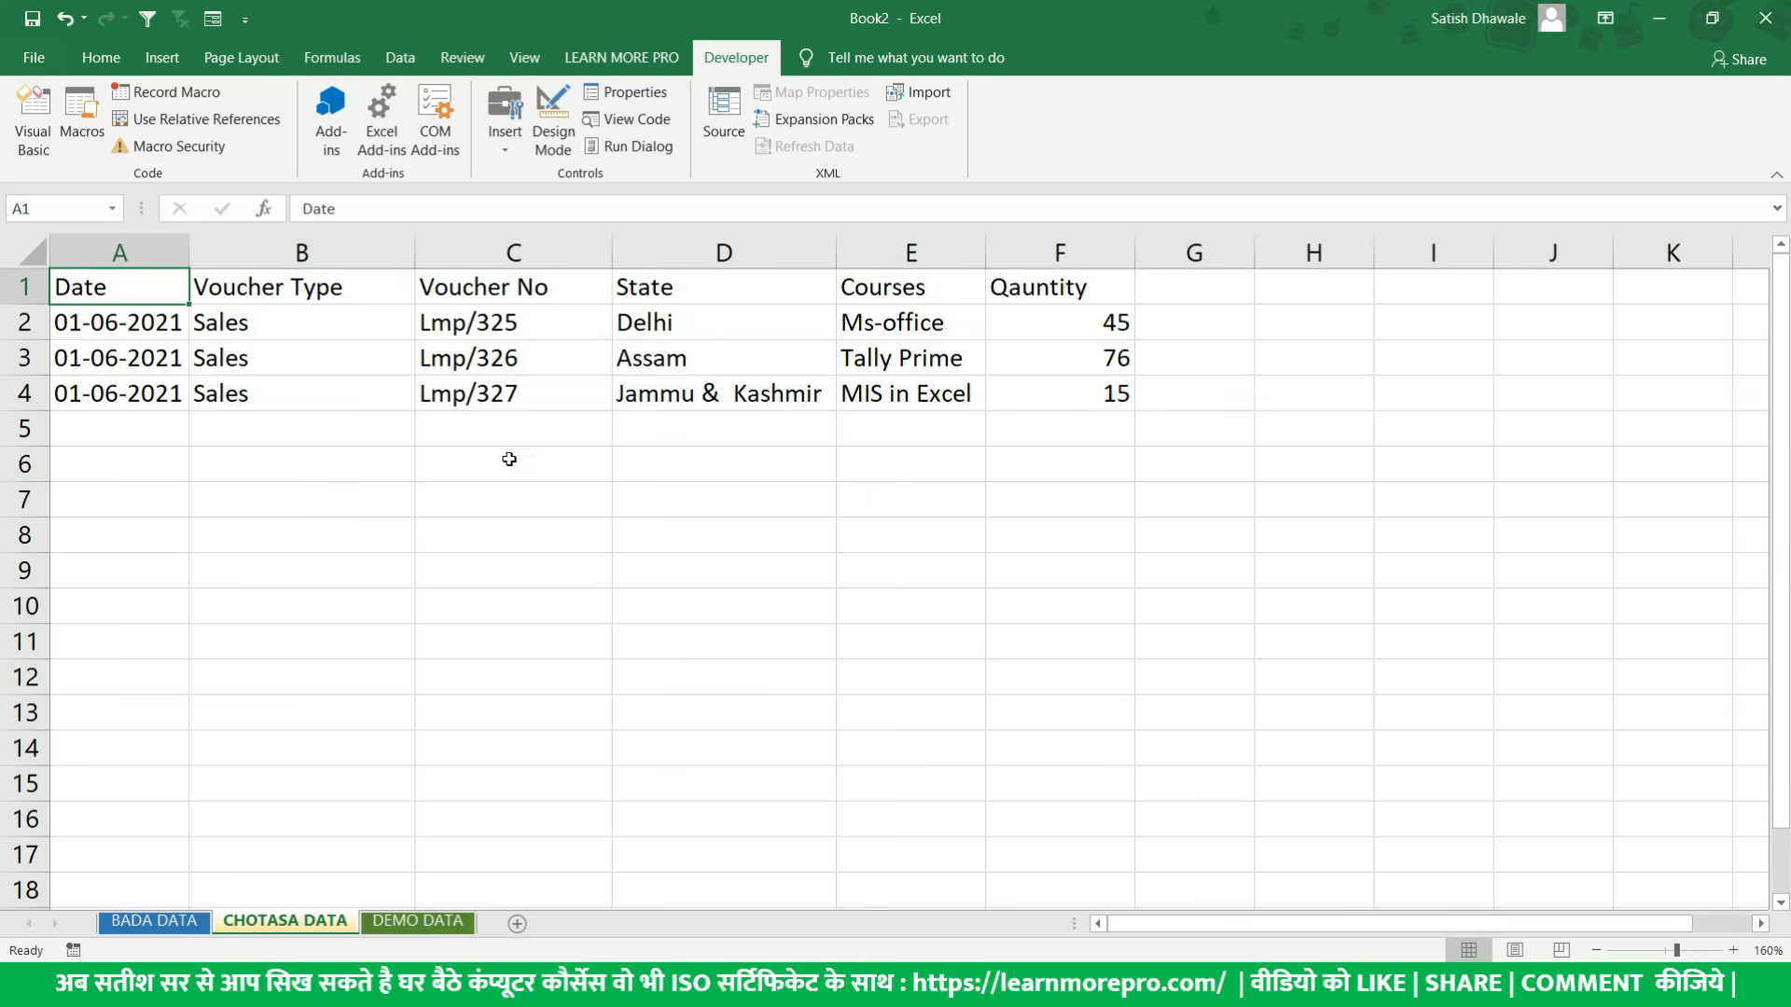
- Look through the longer list of sales records on the BADA DATA sheet
{"action": "left_click", "coordinate": [186, 923]}
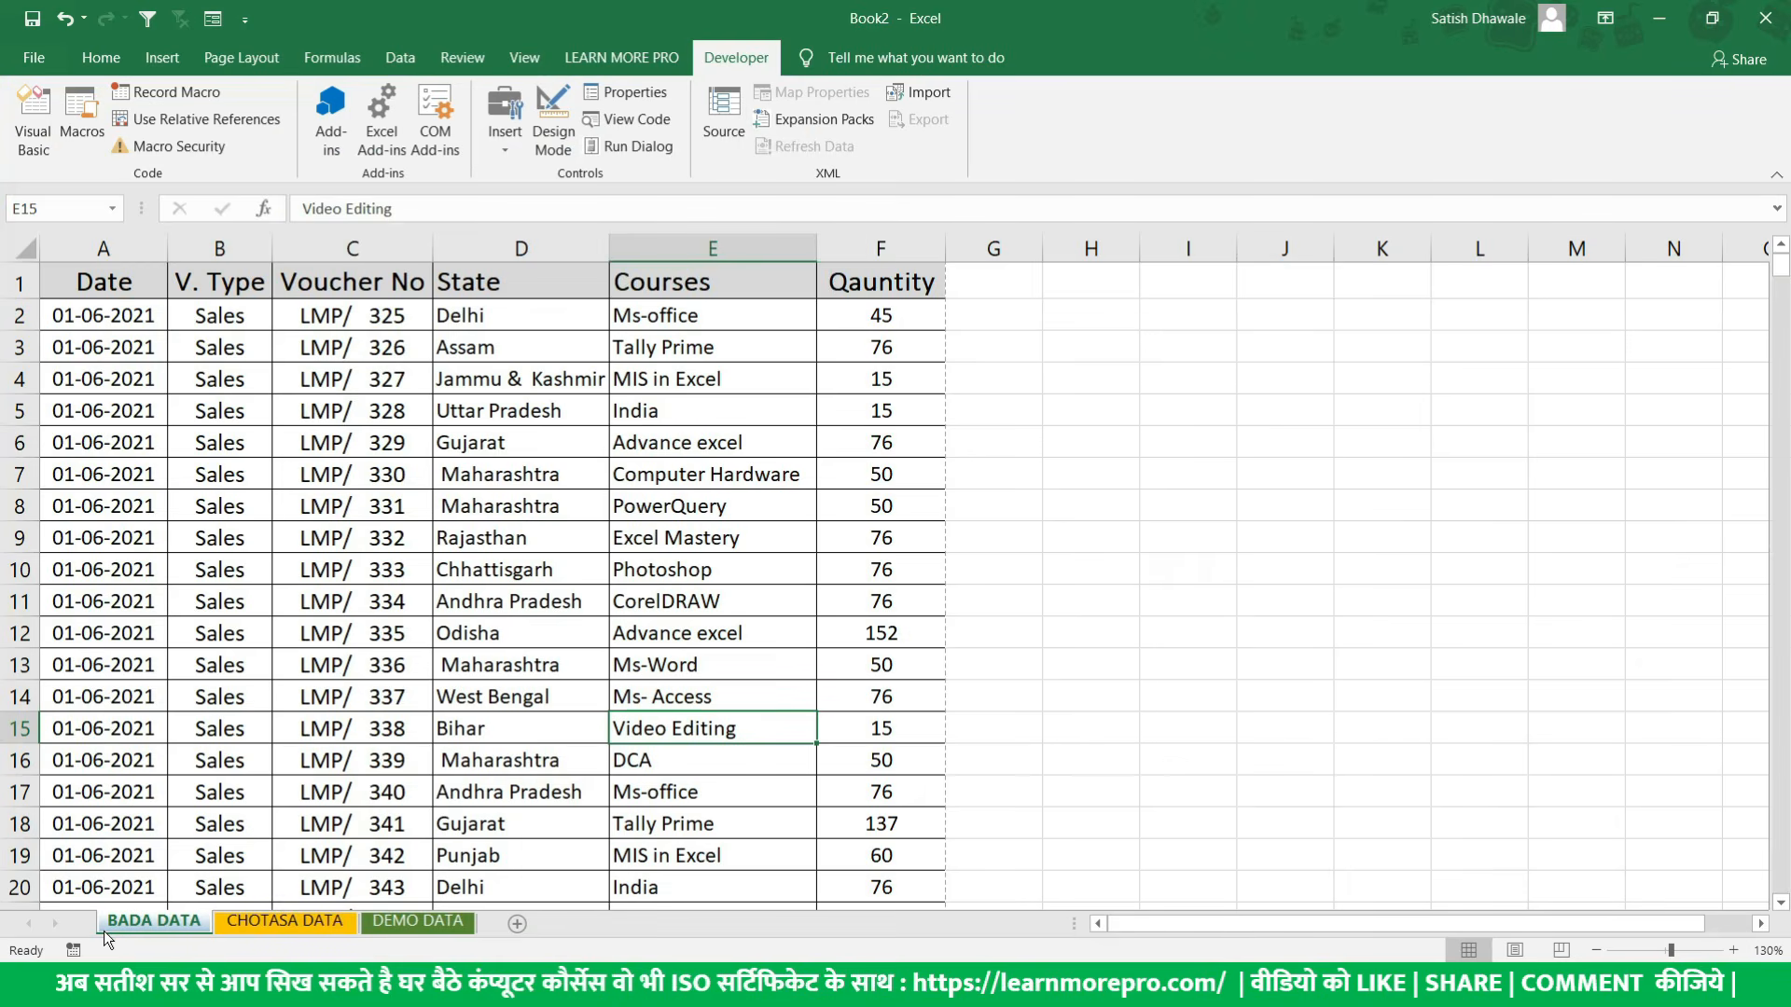
{"action": "scroll", "coordinate": [318, 584], "scroll_direction": "down", "scroll_amount": 19}
{"action": "scroll", "coordinate": [318, 584], "scroll_direction": "up", "scroll_amount": 4}
{"action": "scroll", "coordinate": [318, 588], "scroll_direction": "down", "scroll_amount": 11}
{"action": "scroll", "coordinate": [315, 606], "scroll_direction": "up", "scroll_amount": 19}
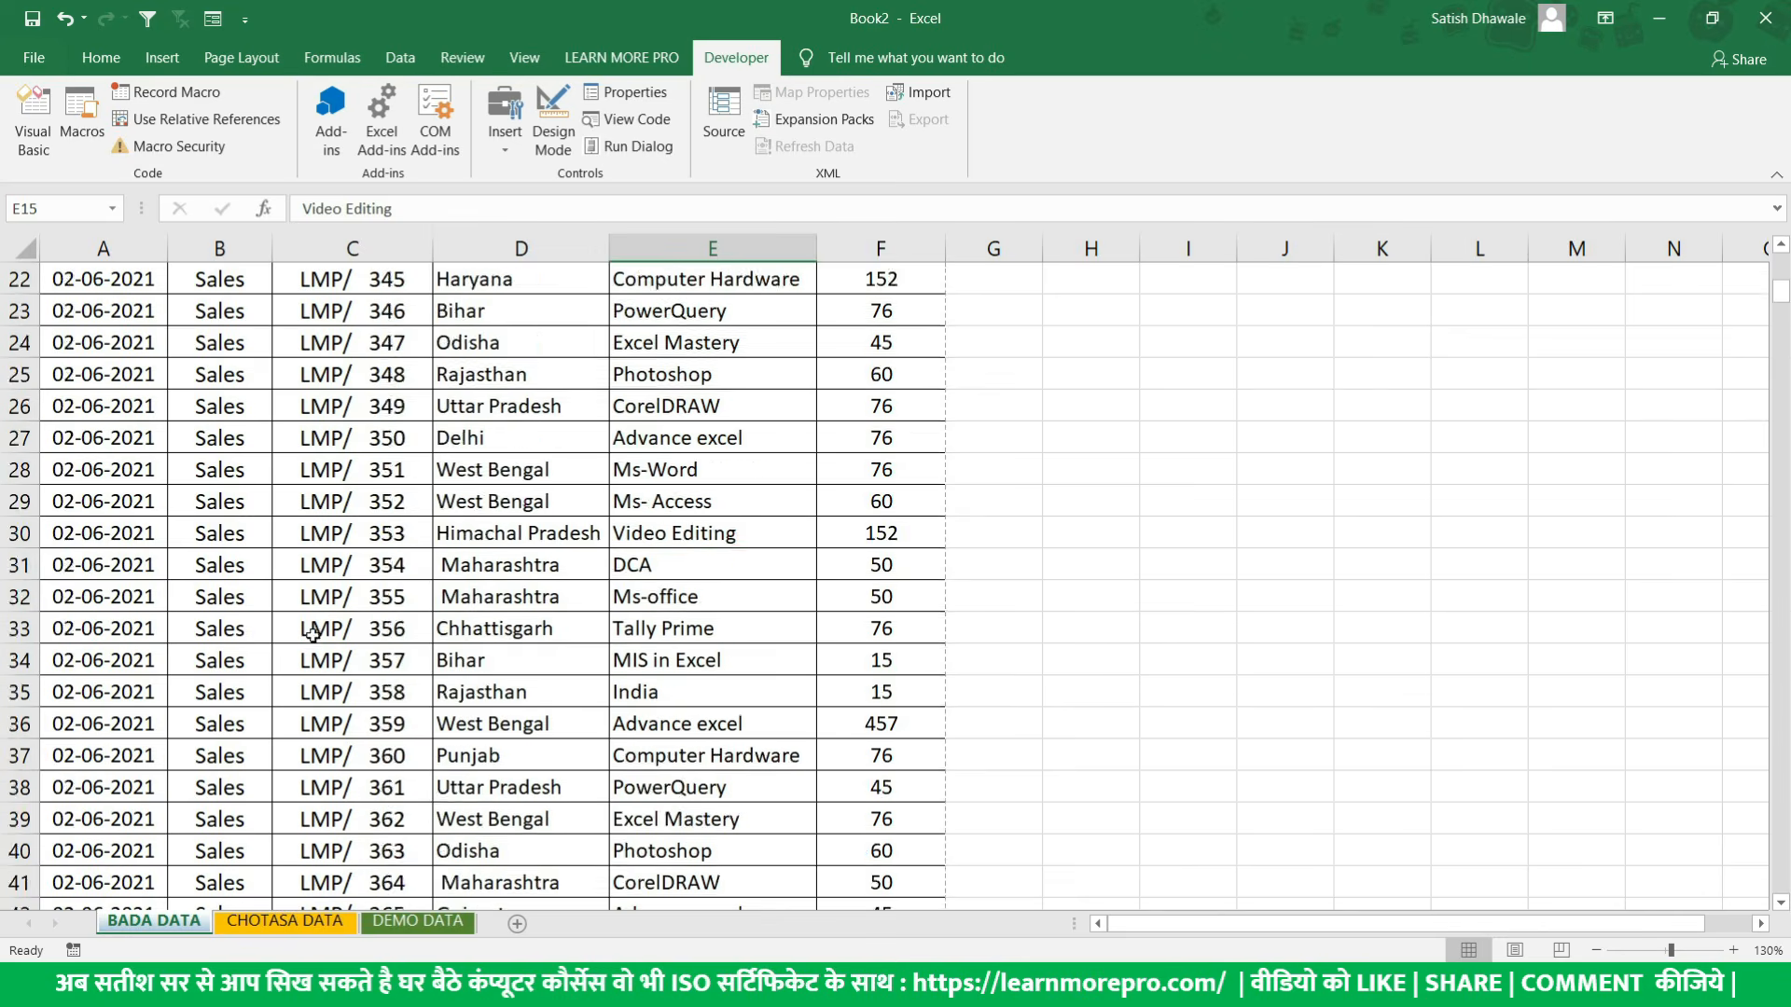
{"action": "scroll", "coordinate": [313, 634], "scroll_direction": "up", "scroll_amount": 7}
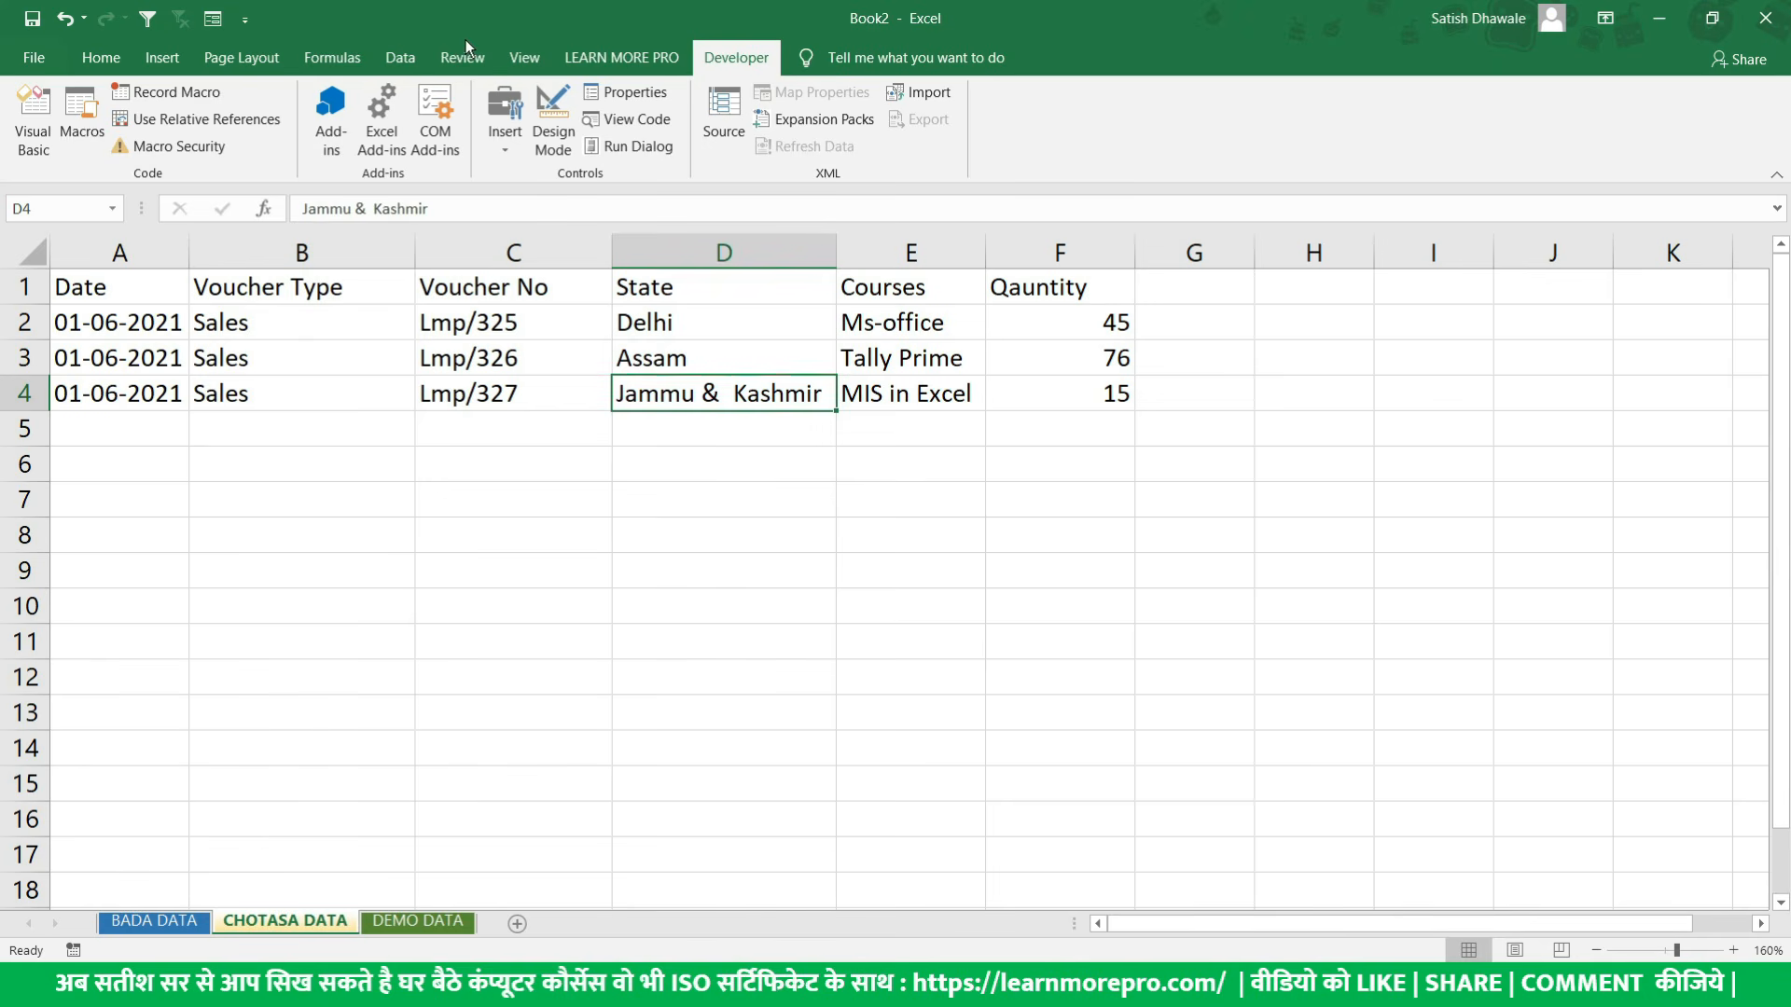
- Hide the Developer tab through the ribbon customization options
{"action": "right_click", "coordinate": [404, 60]}
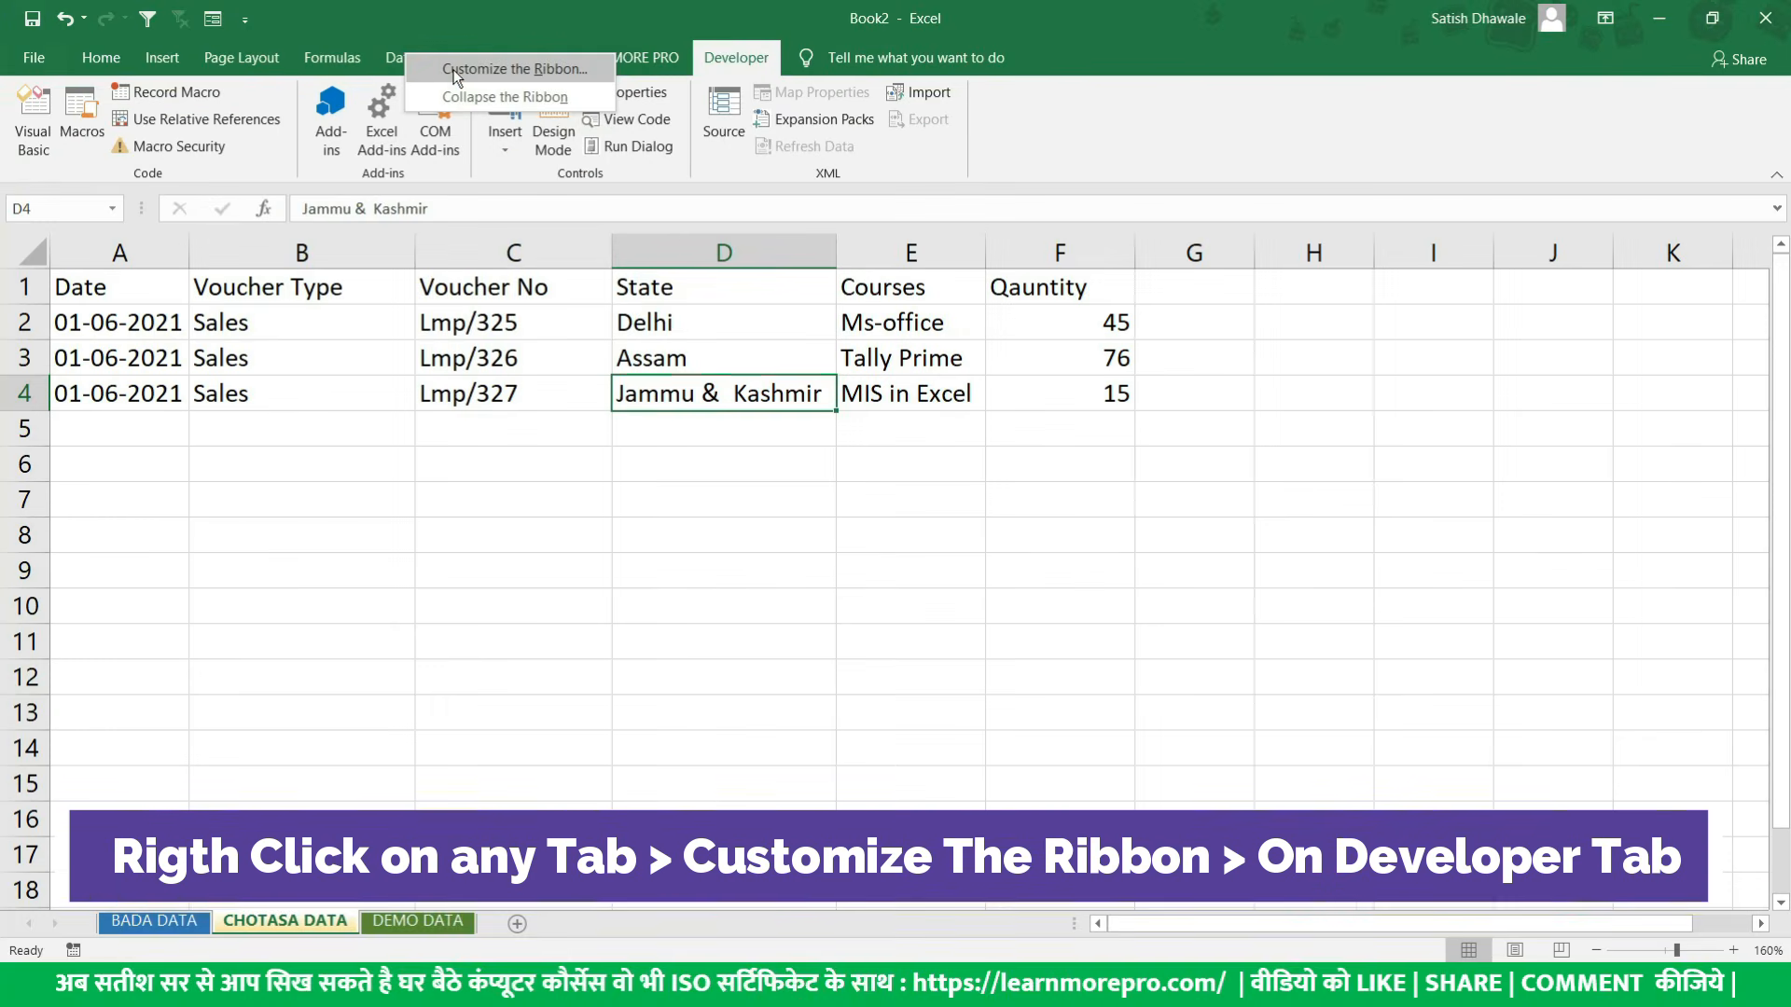
{"action": "left_click", "coordinate": [456, 70]}
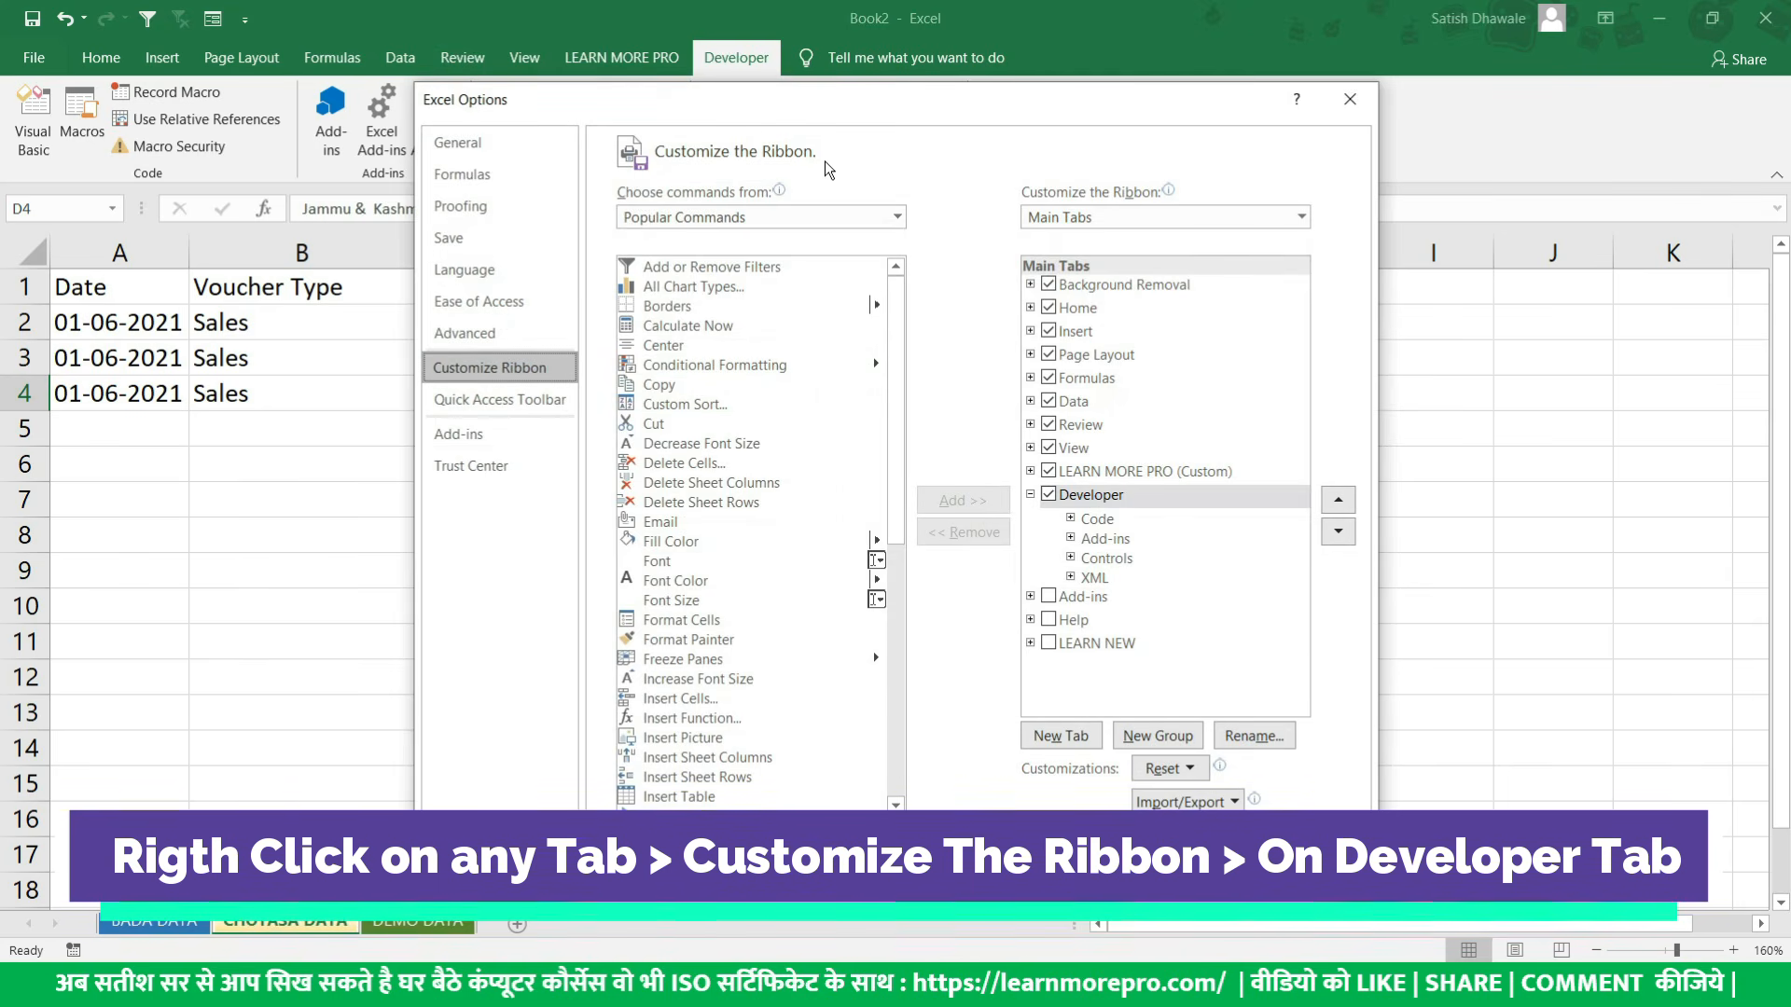
{"action": "left_click", "coordinate": [1049, 499]}
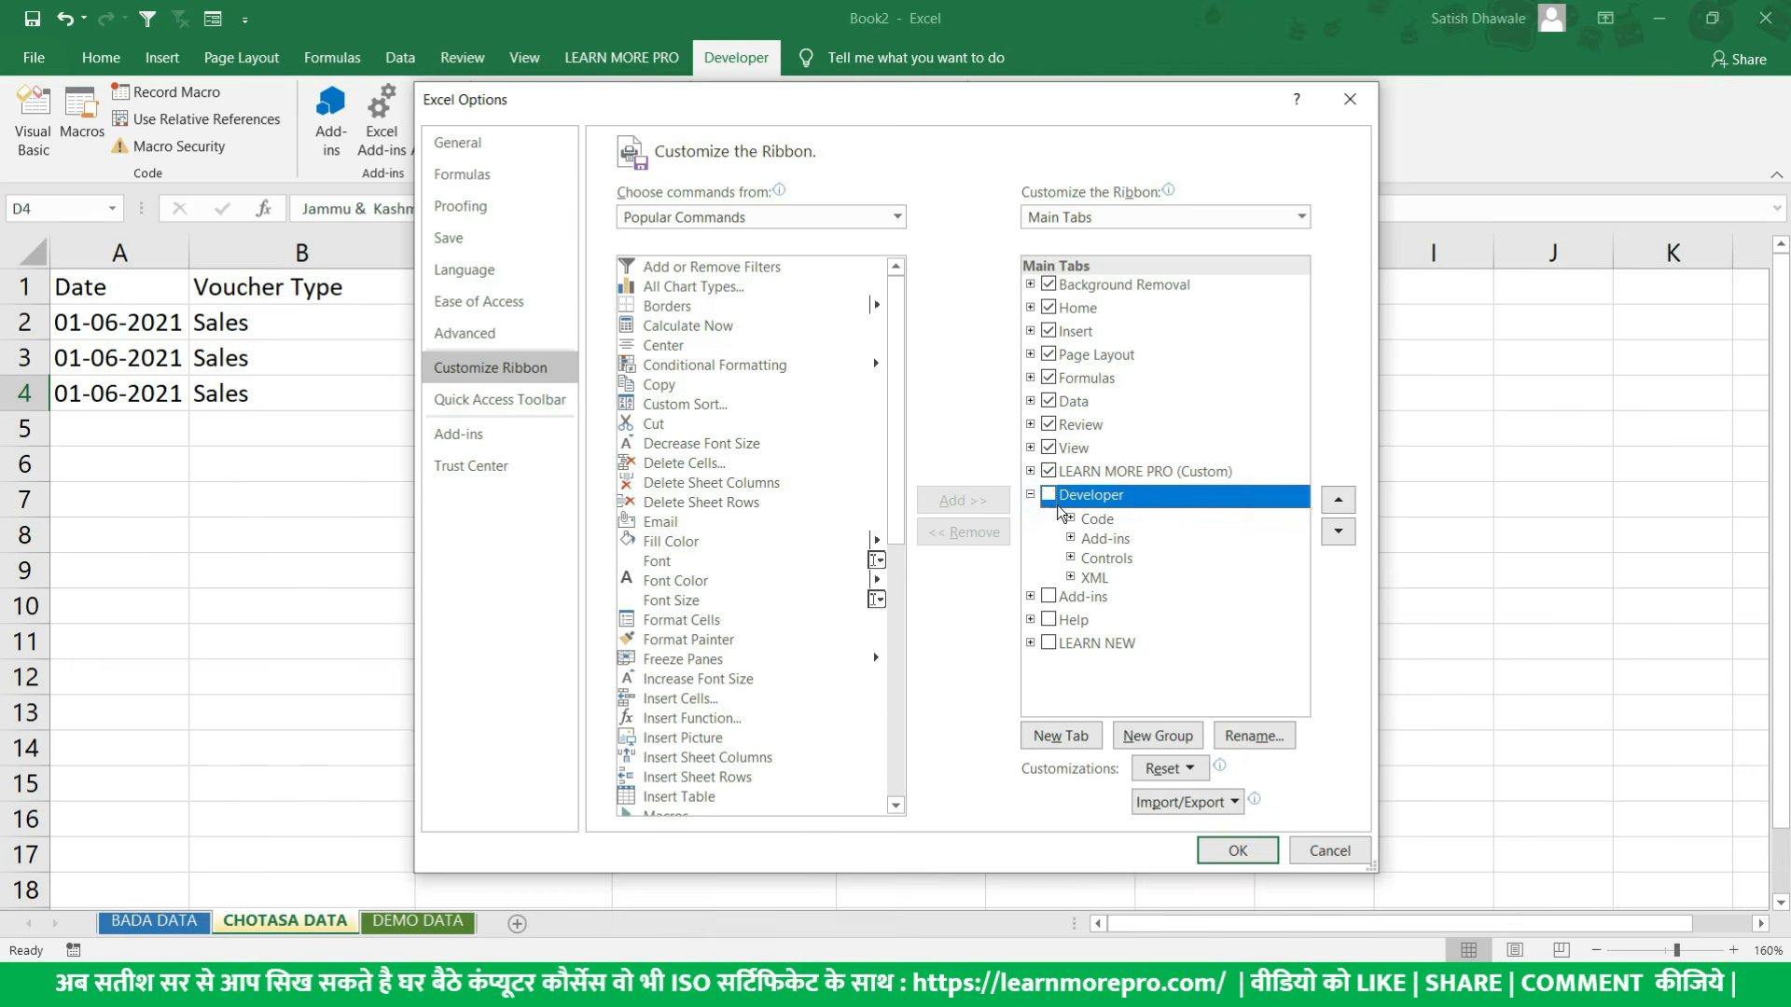
{"action": "left_click", "coordinate": [1238, 849]}
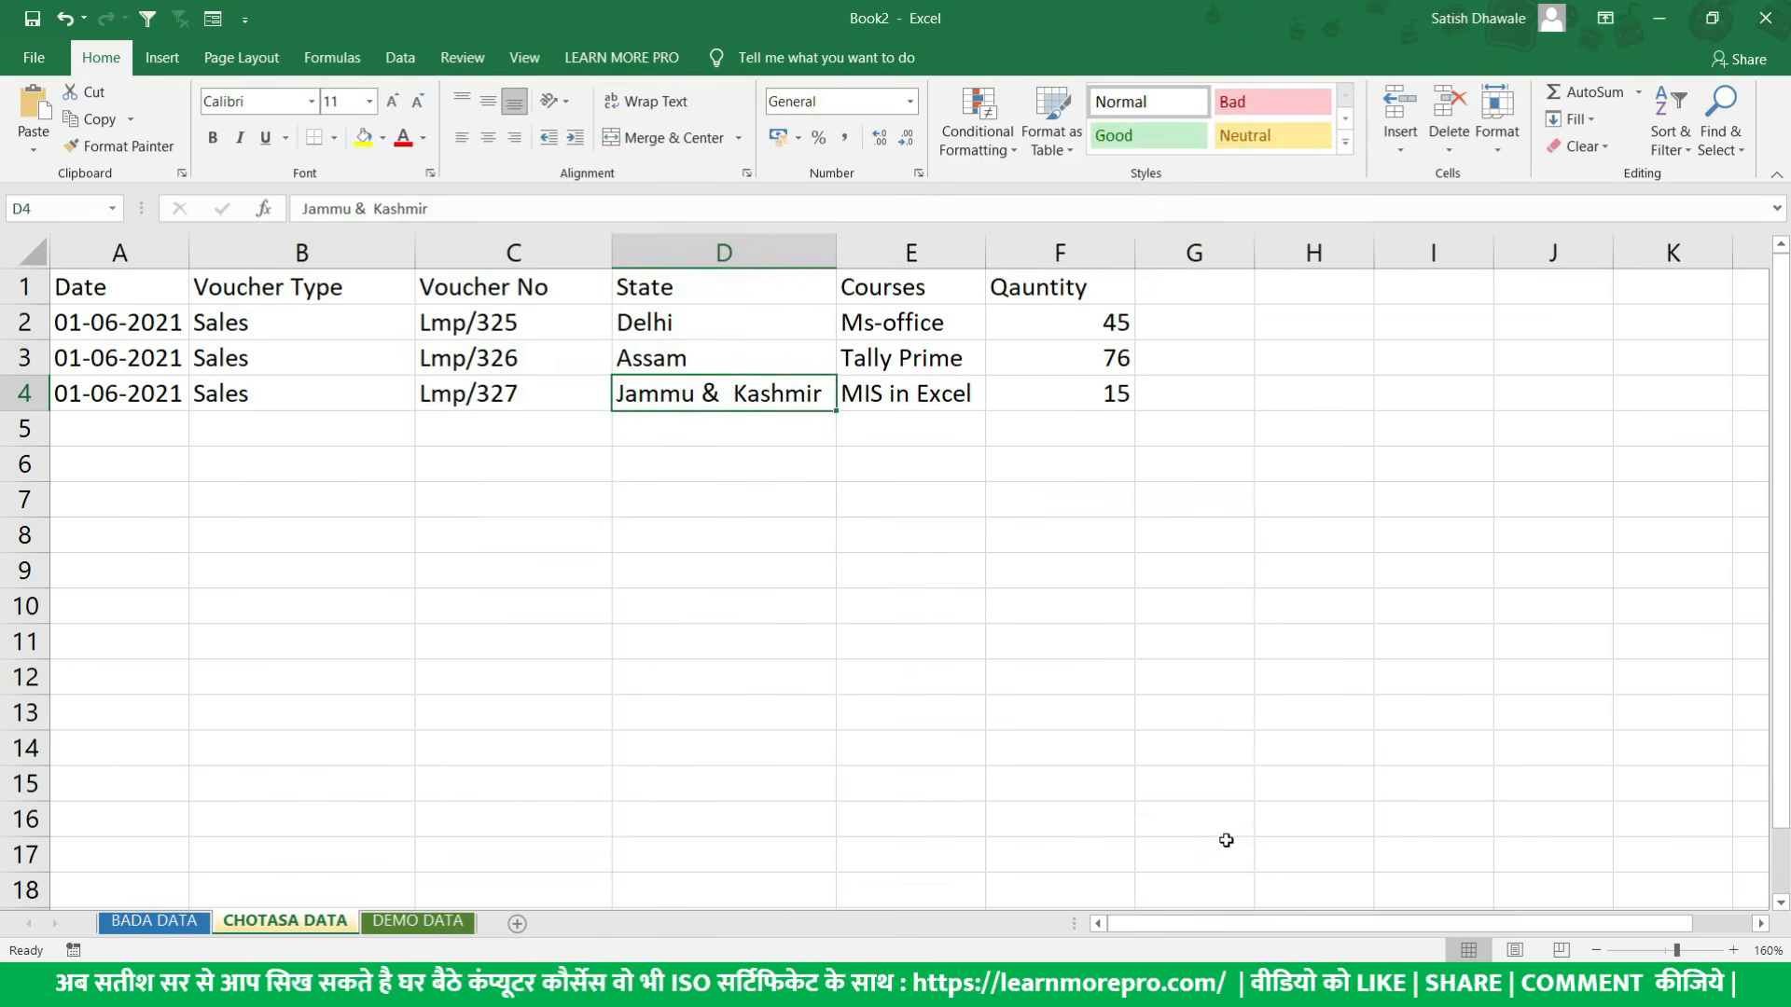
- Enable the Developer tab in the ribbon customization and turn off the custom LEARN MORE PRO tab
{"action": "right_click", "coordinate": [399, 57]}
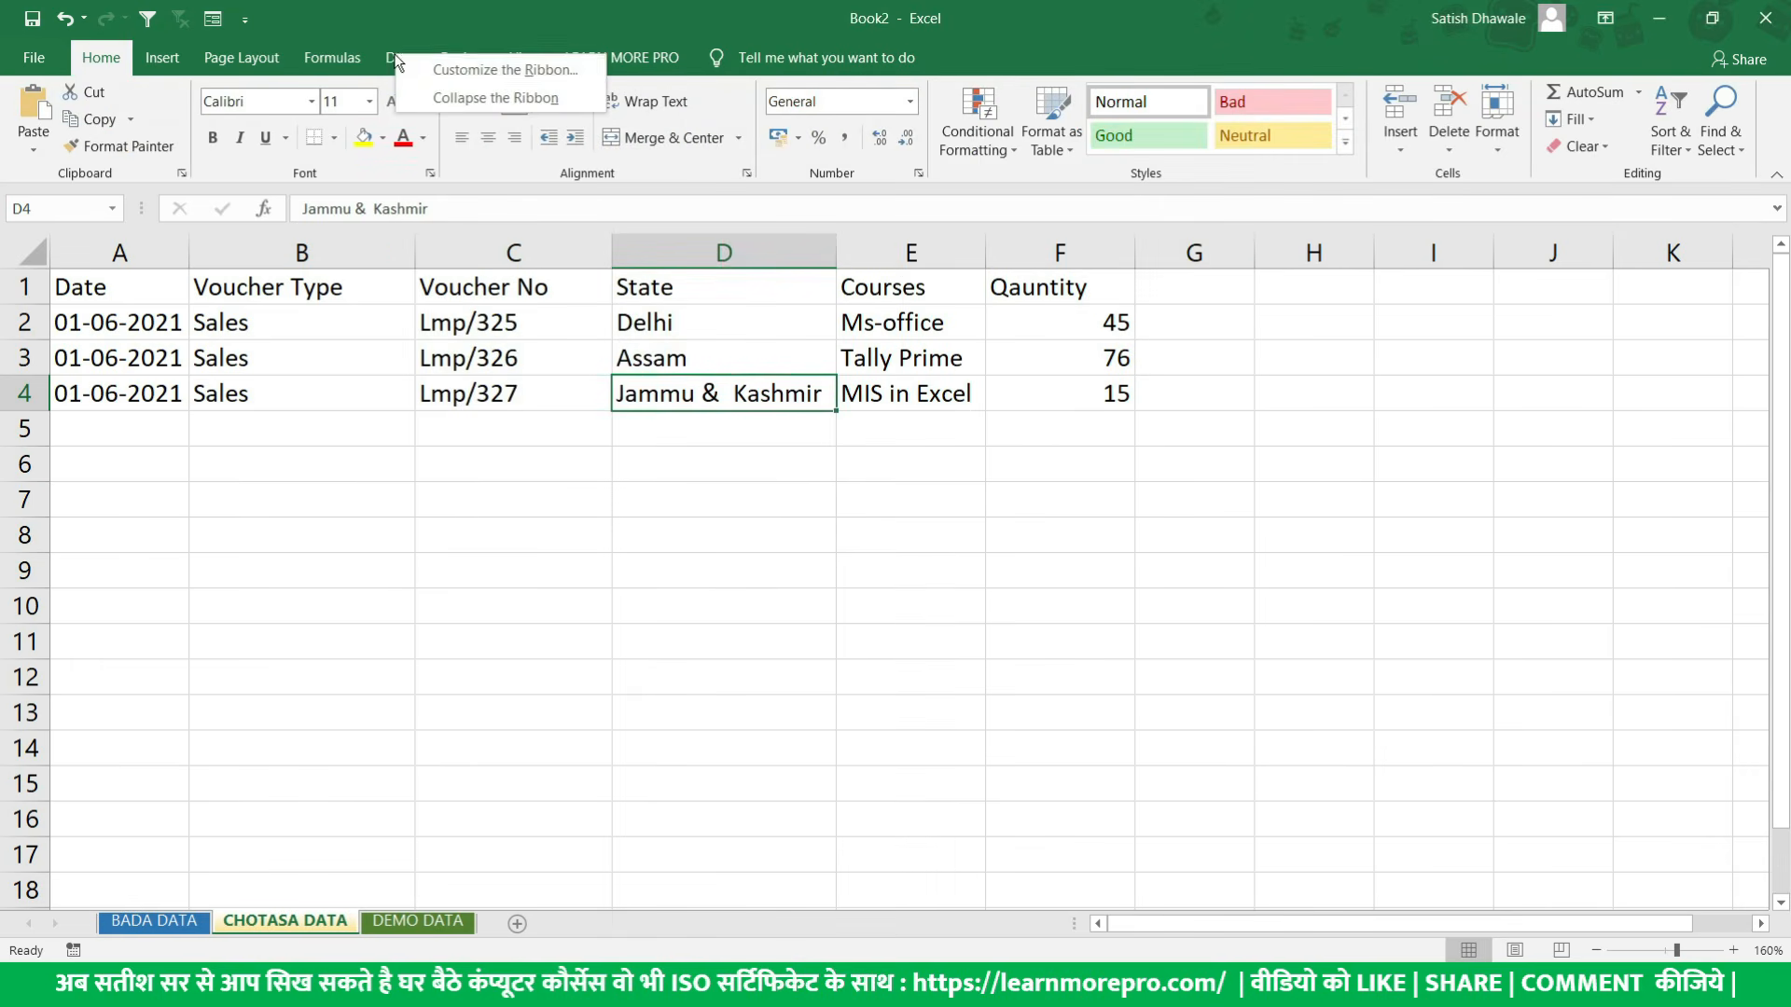
{"action": "left_click", "coordinate": [461, 70]}
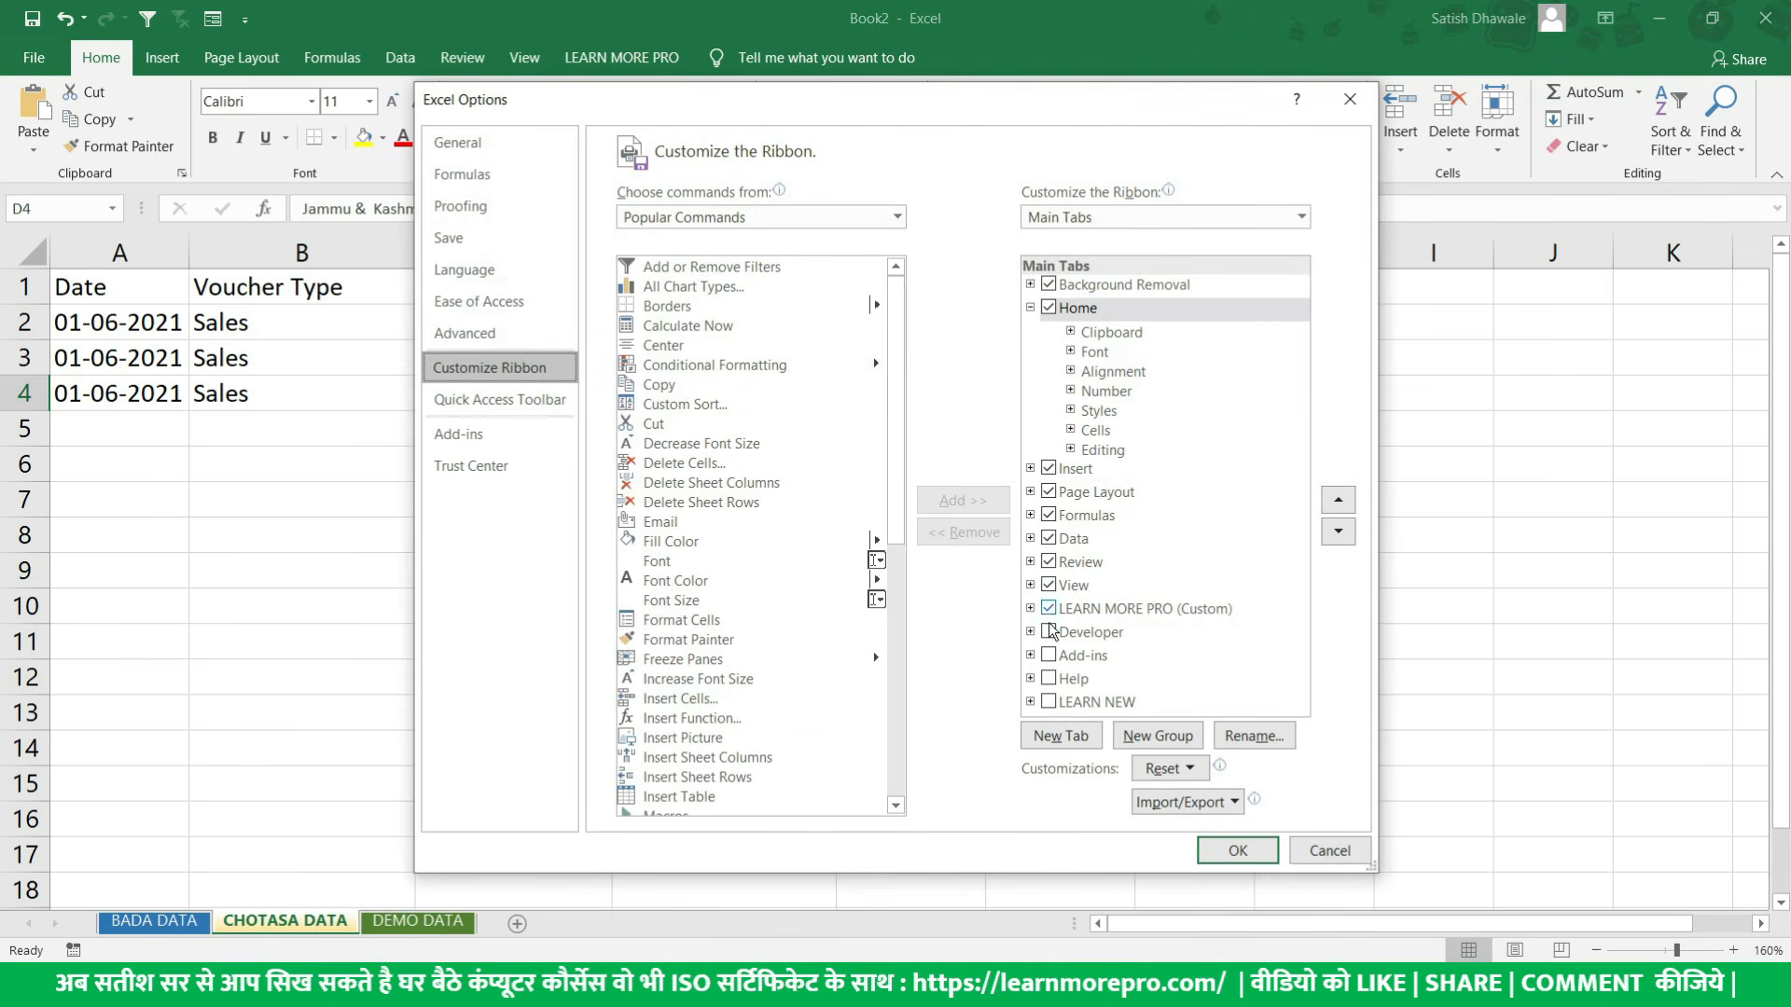
{"action": "left_click", "coordinate": [1048, 632]}
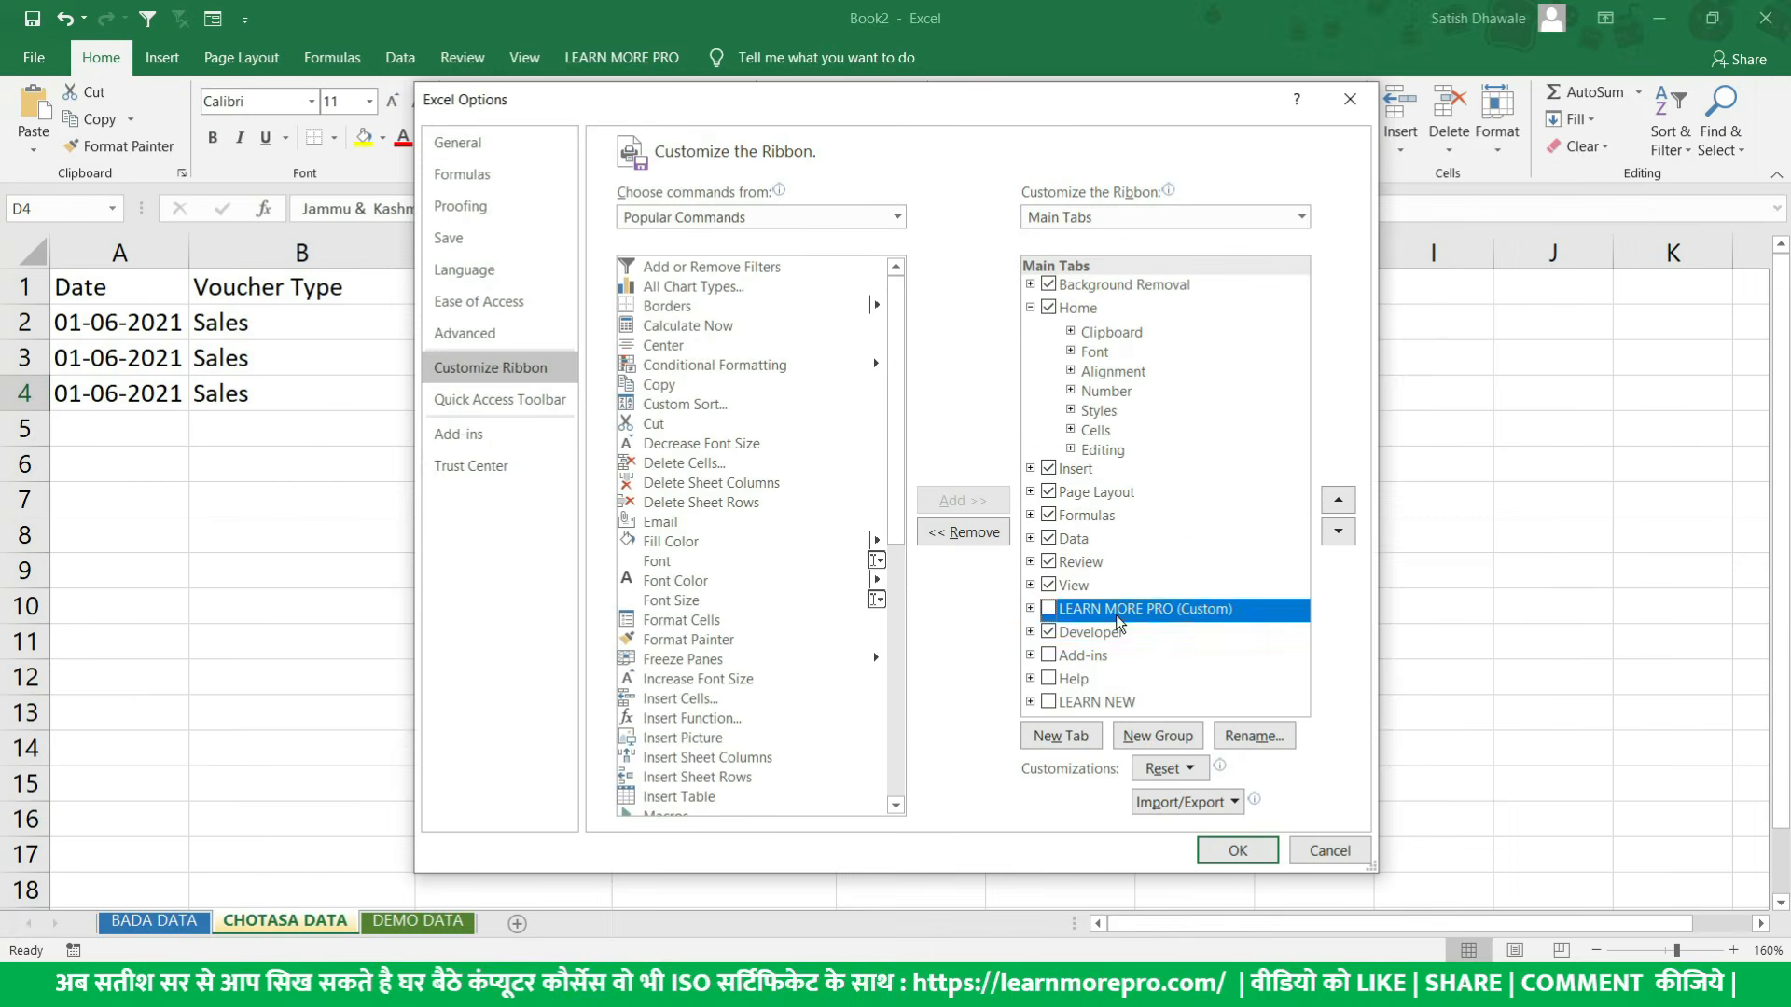
{"action": "left_click", "coordinate": [1243, 848]}
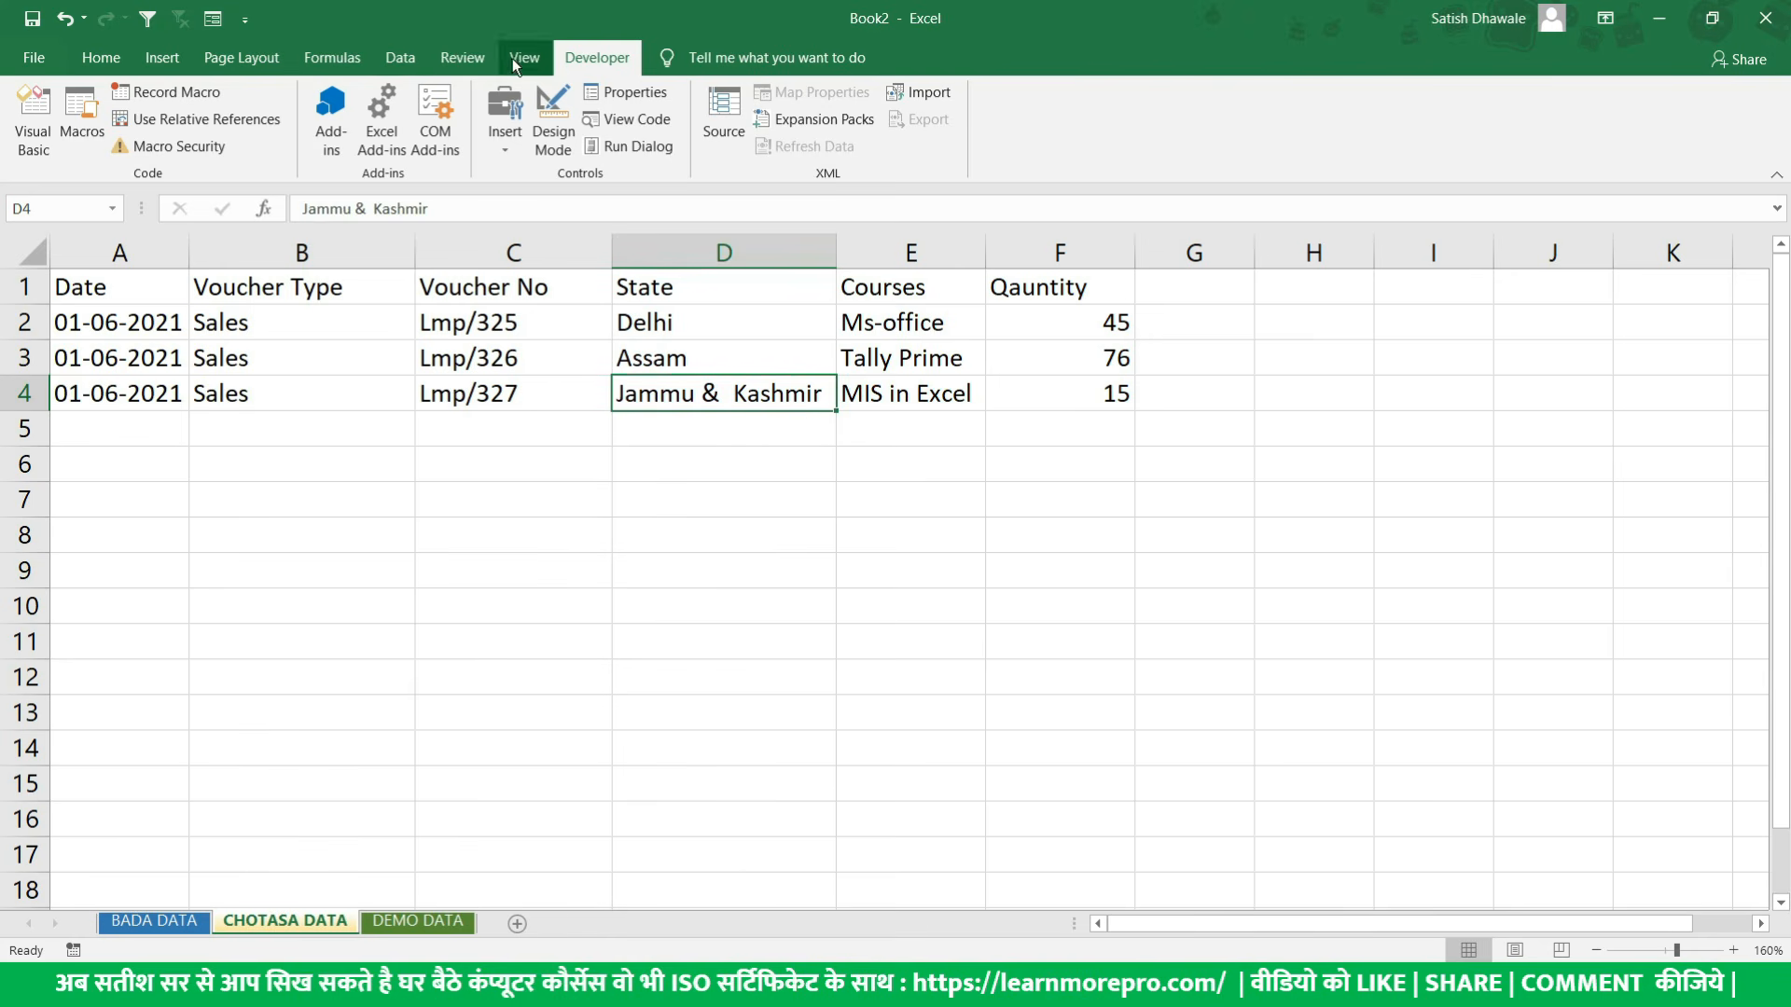
- Check the Developer entry in the Customize Ribbon page of Excel Options, leaving the settings unchanged
{"action": "left_click", "coordinate": [34, 58]}
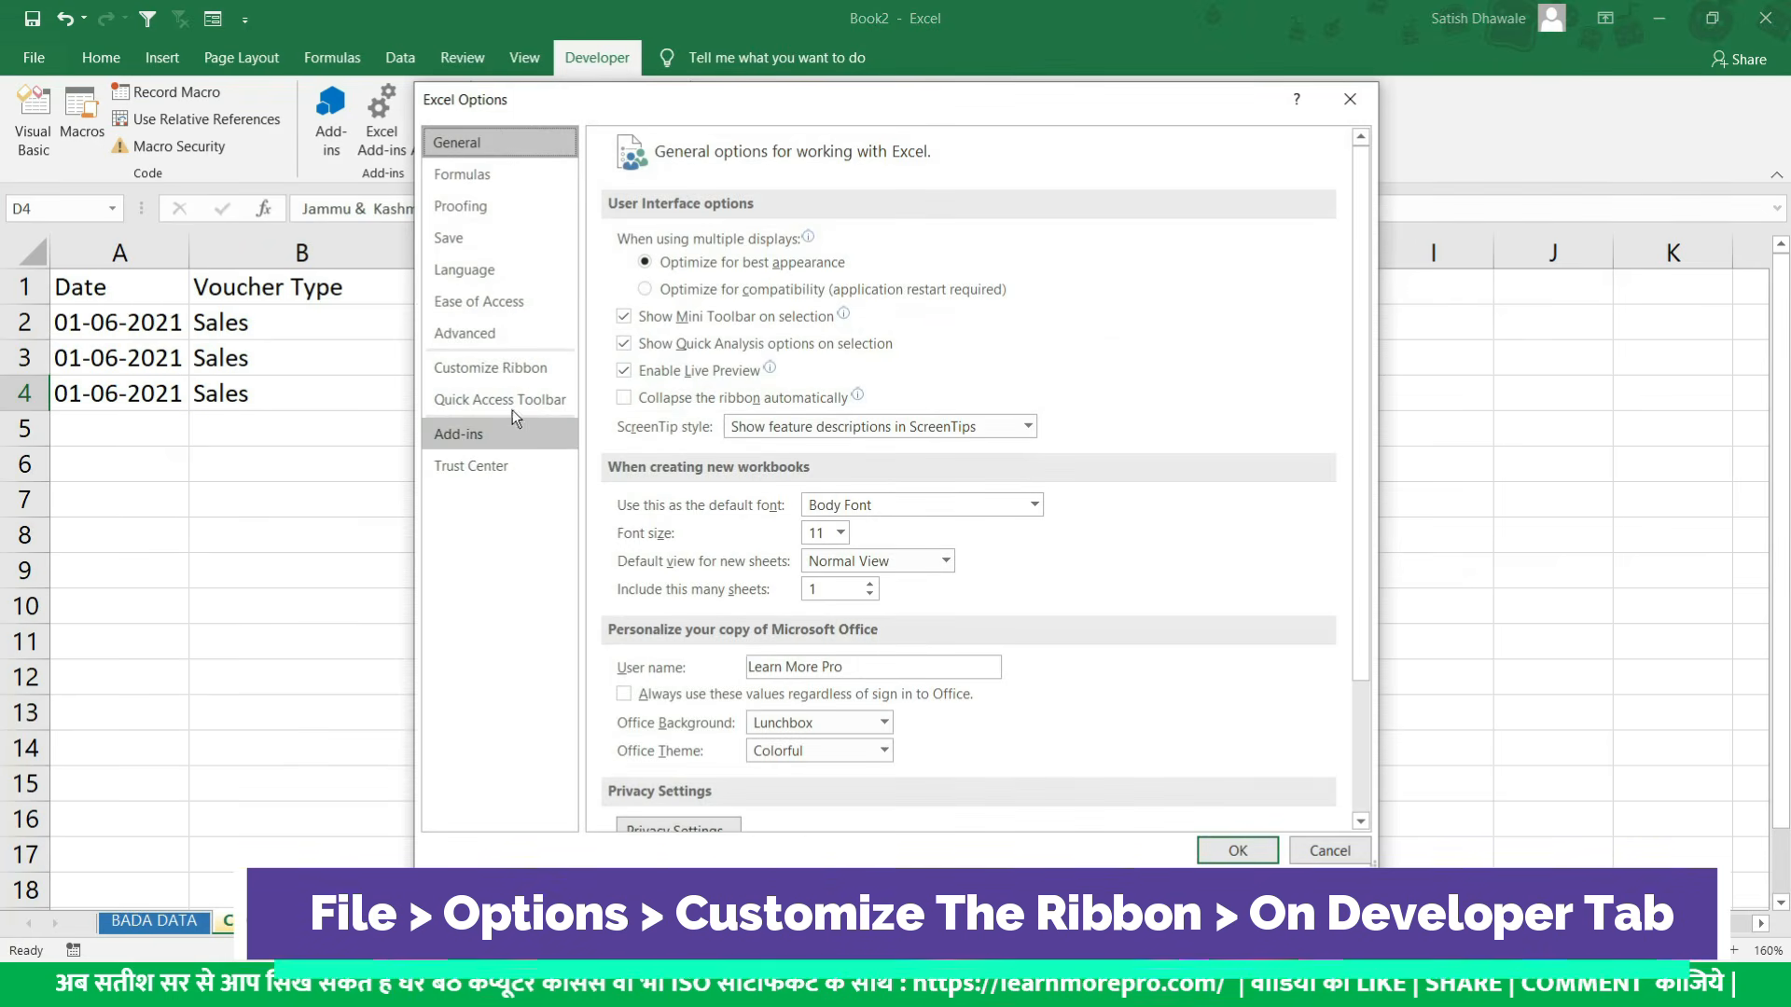
{"action": "left_click", "coordinate": [492, 373]}
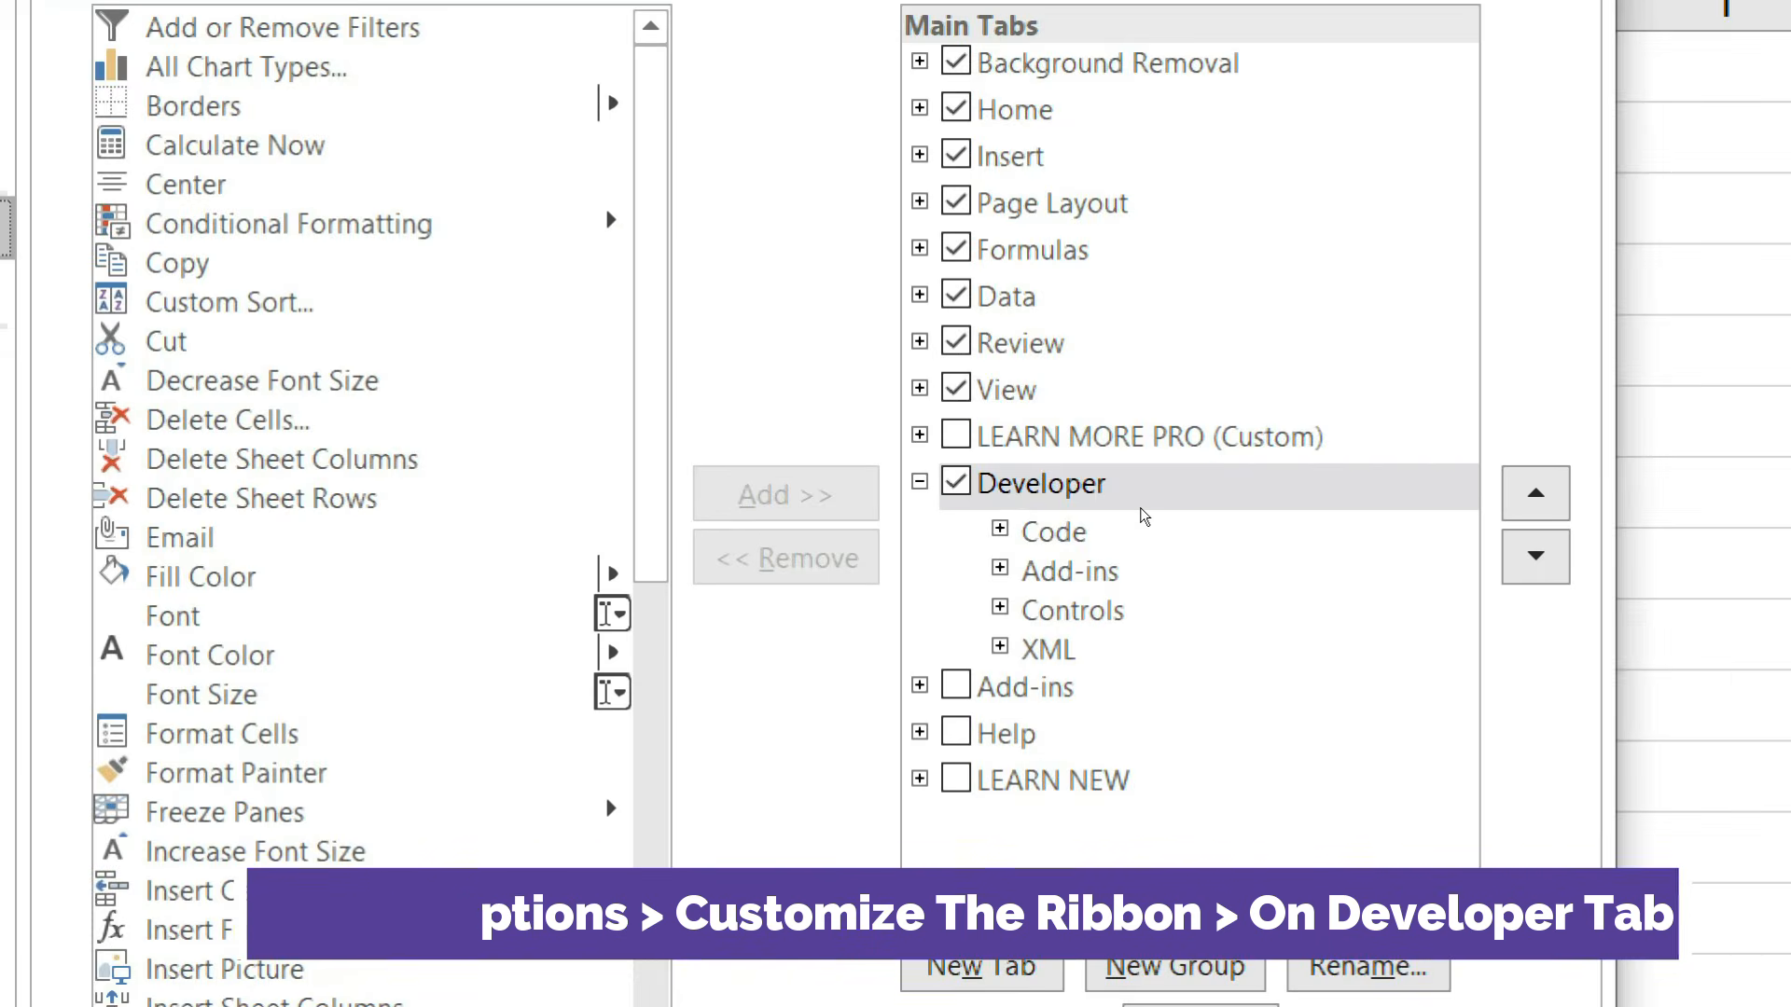
{"action": "key", "text": "Escape"}
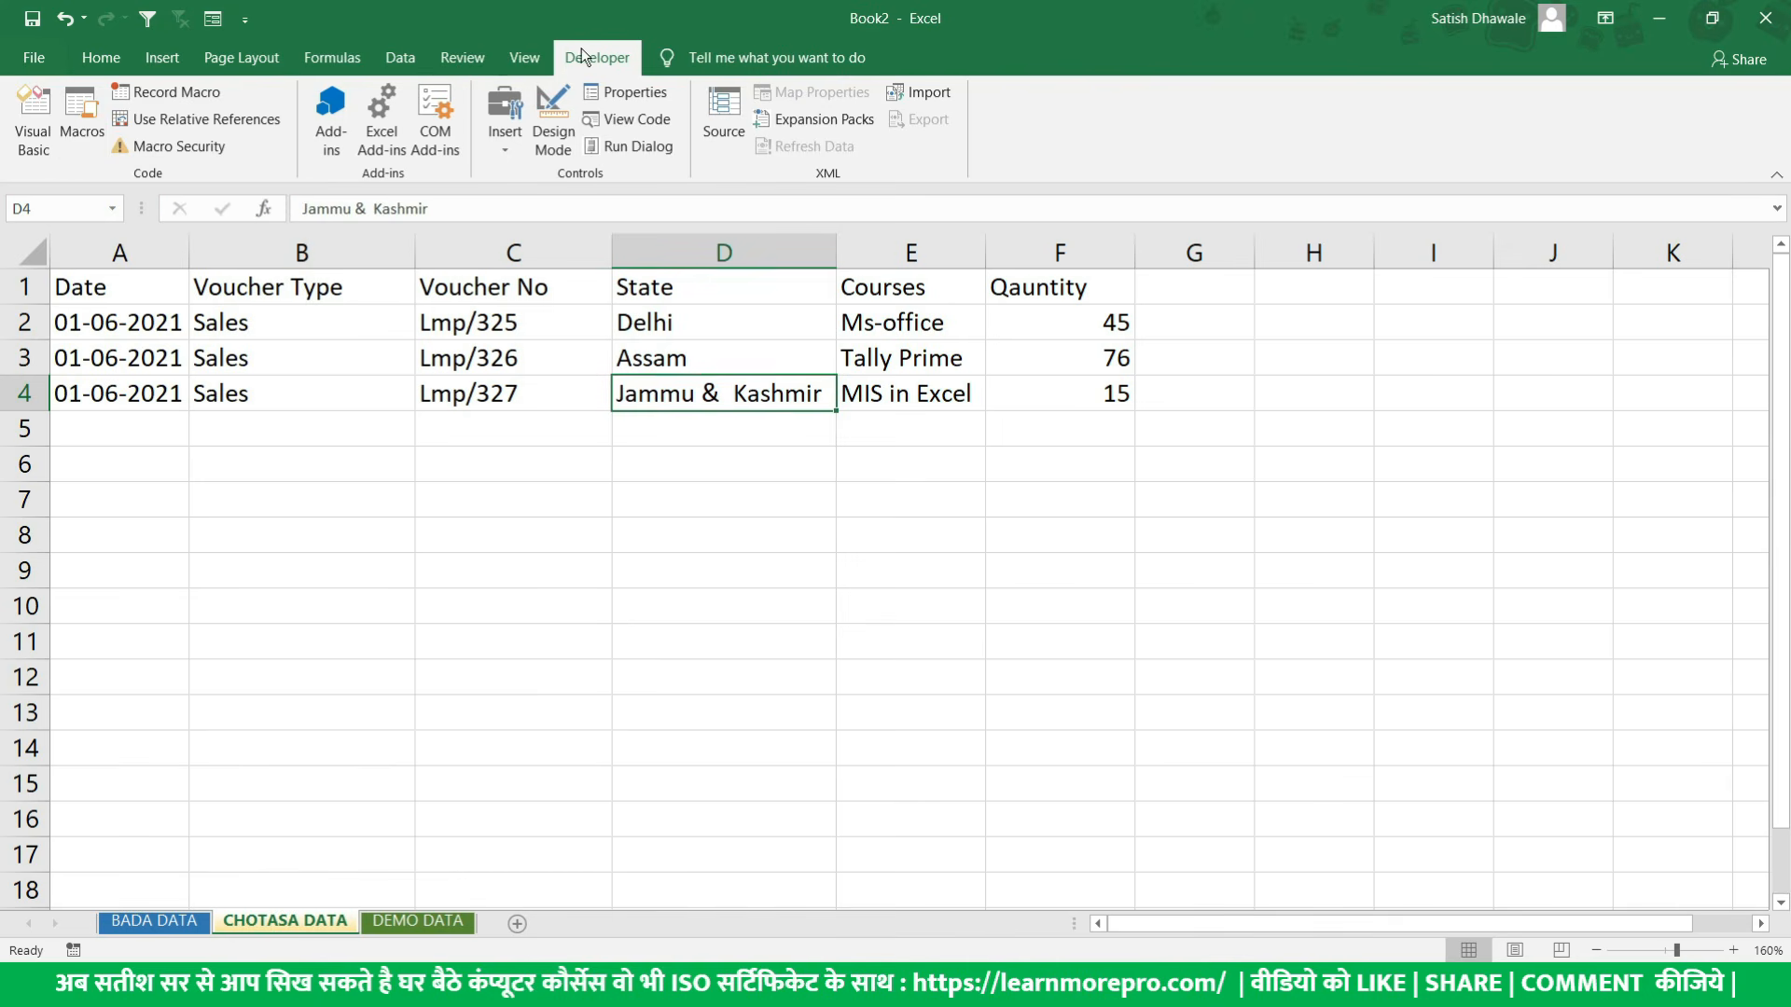
- Look at the macro commands offered under View, then return to the Developer commands
{"action": "left_click", "coordinate": [524, 57]}
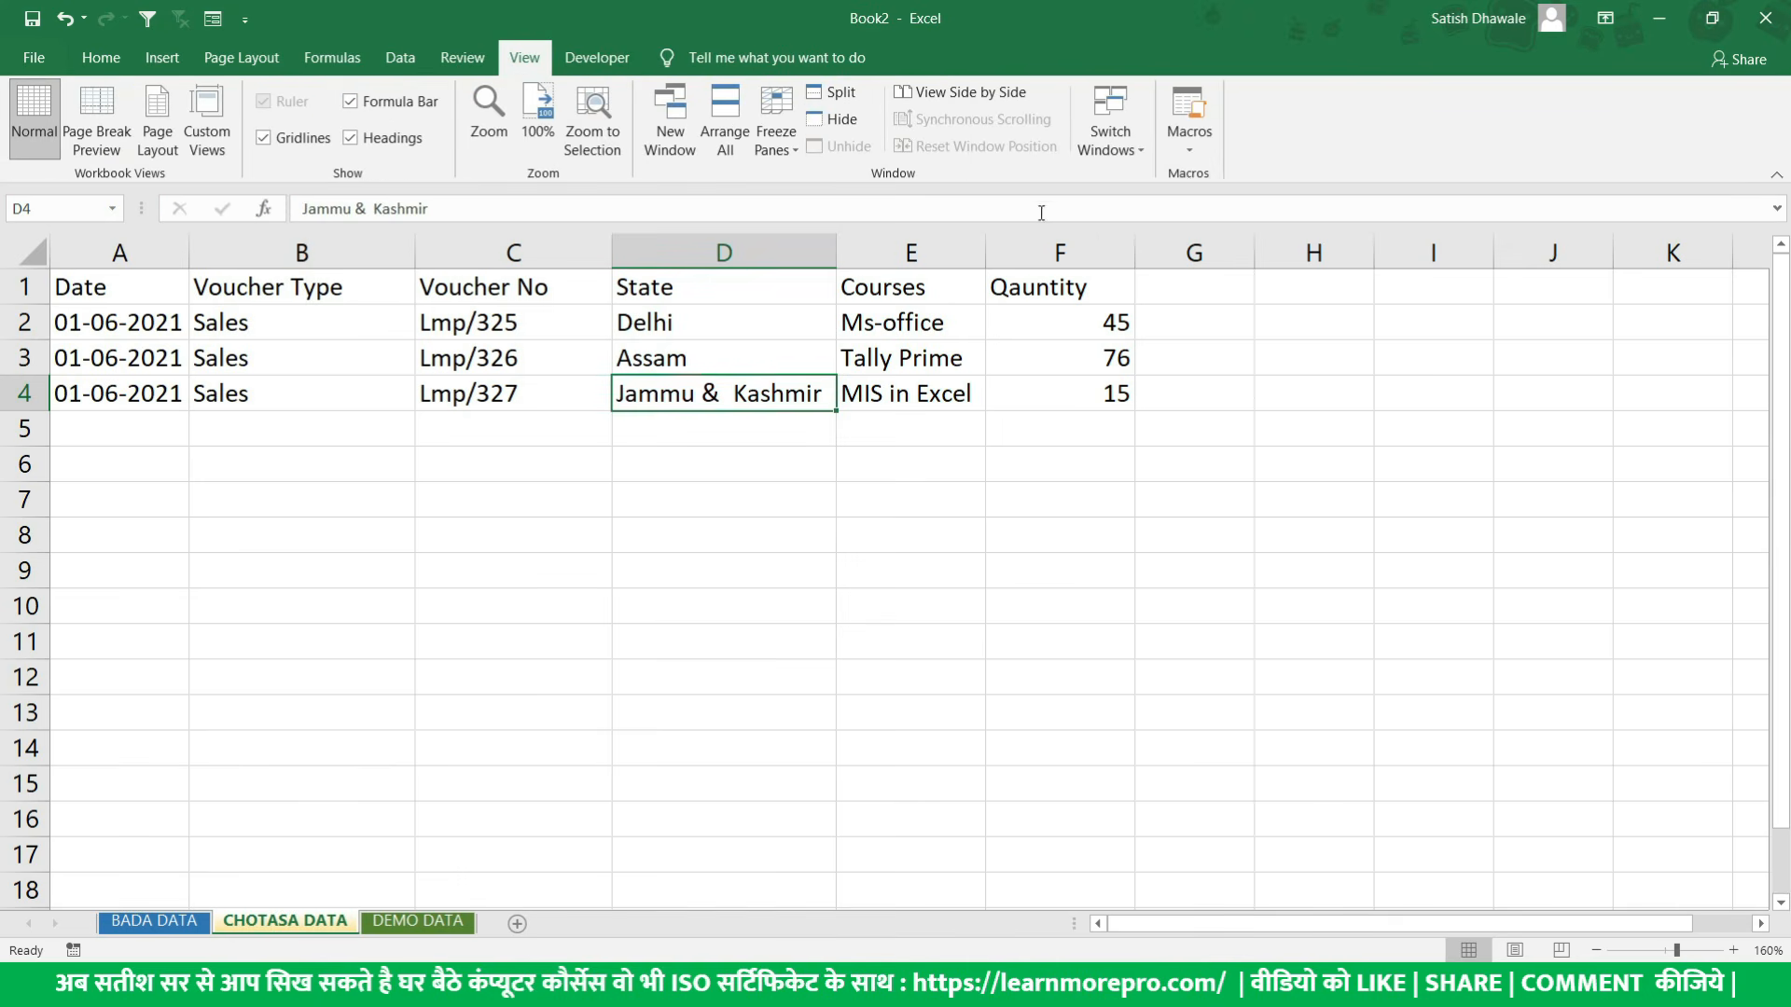
{"action": "left_click", "coordinate": [1191, 149]}
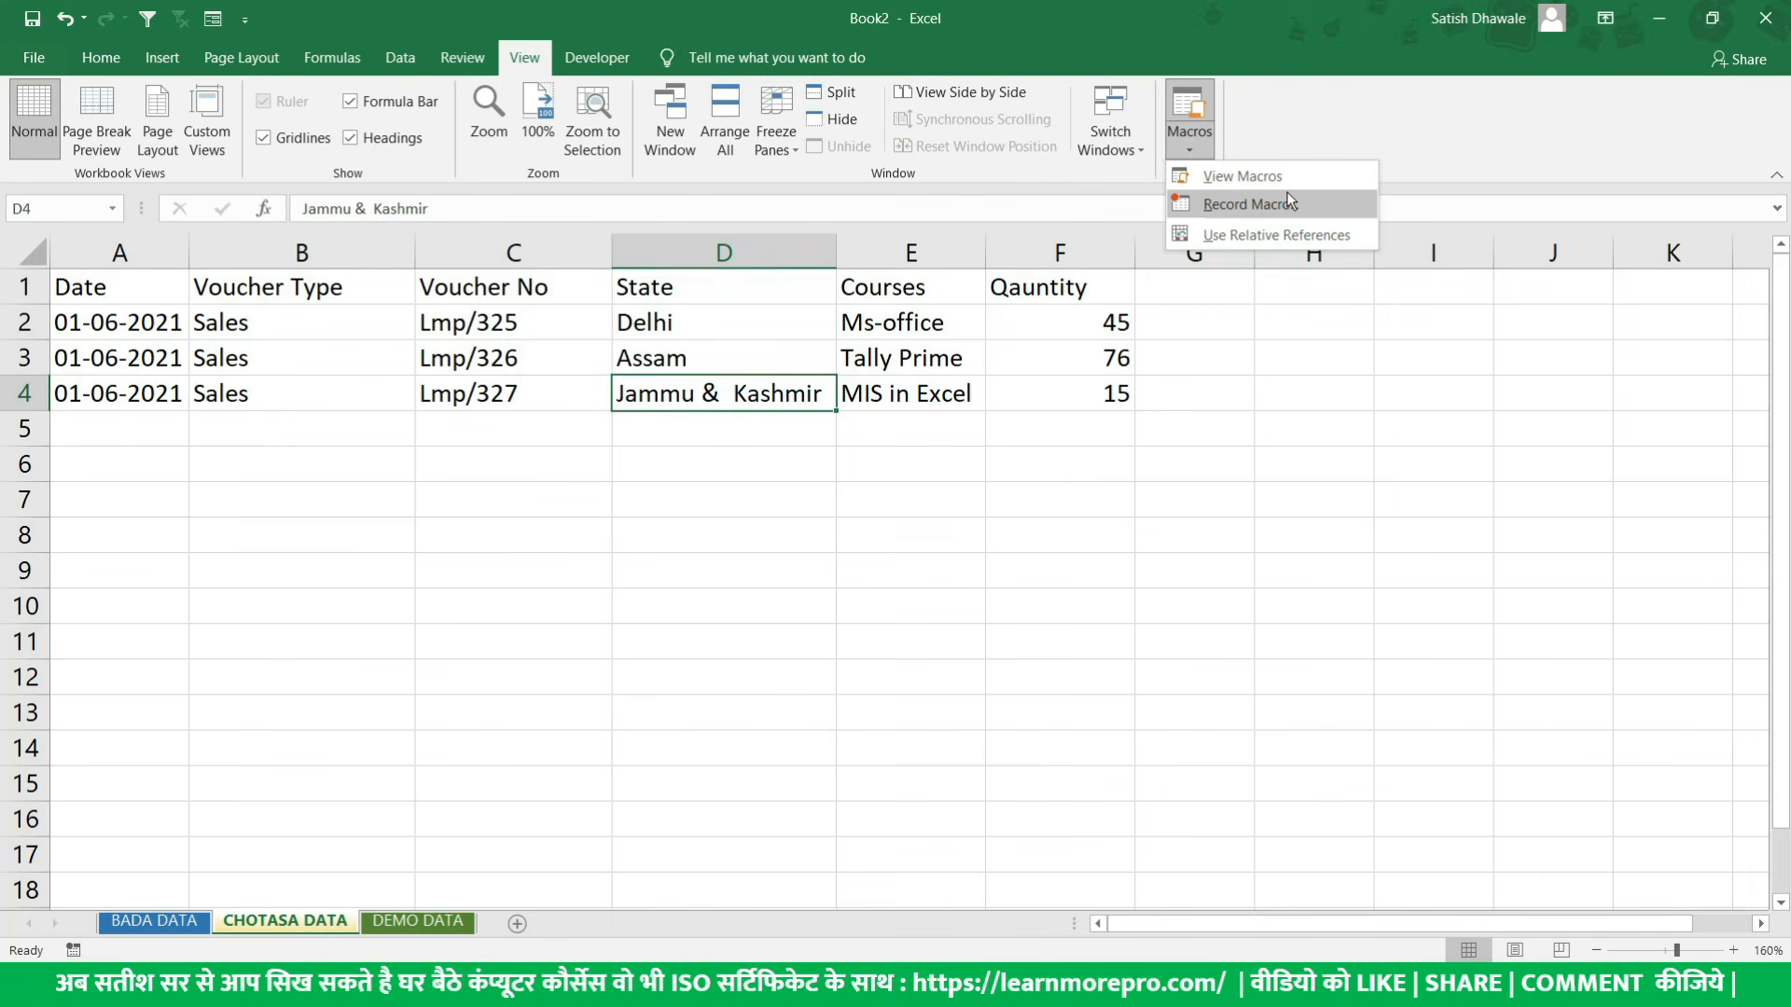
{"action": "key", "text": "Escape"}
{"action": "left_click", "coordinate": [605, 61]}
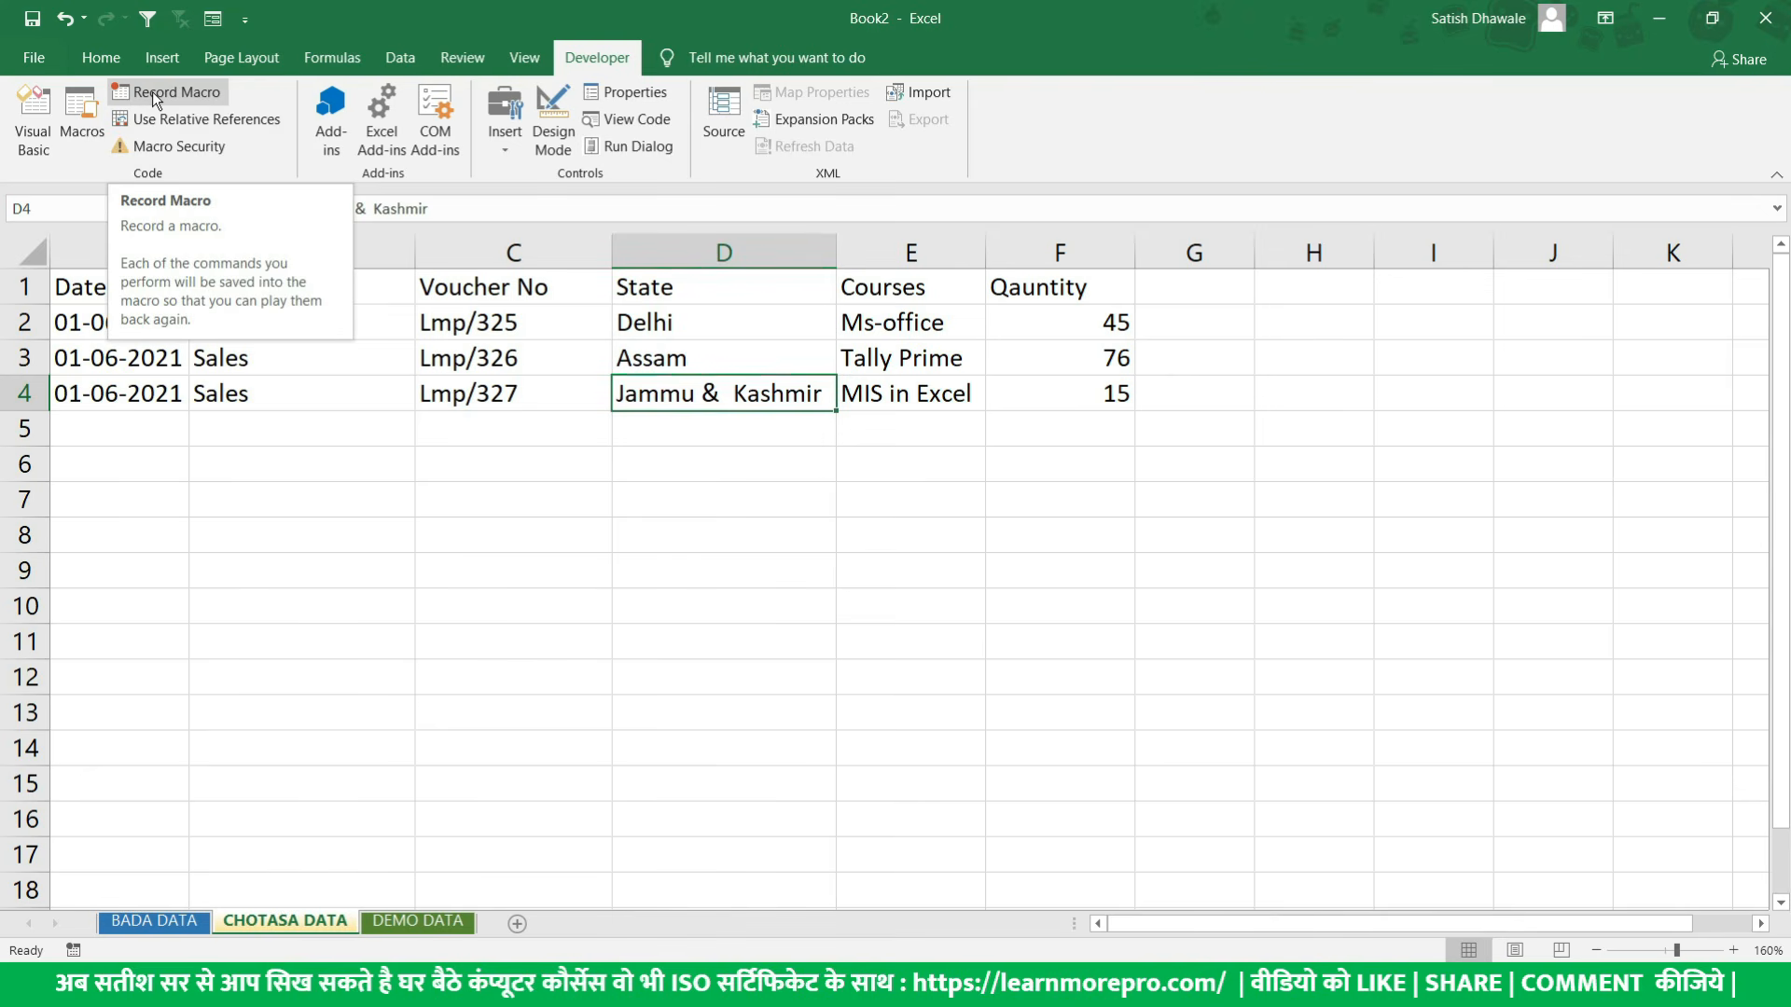
- Review the header row and the full table range A1:F4 on the CHOTASA DATA sheet
{"action": "left_click", "coordinate": [67, 289]}
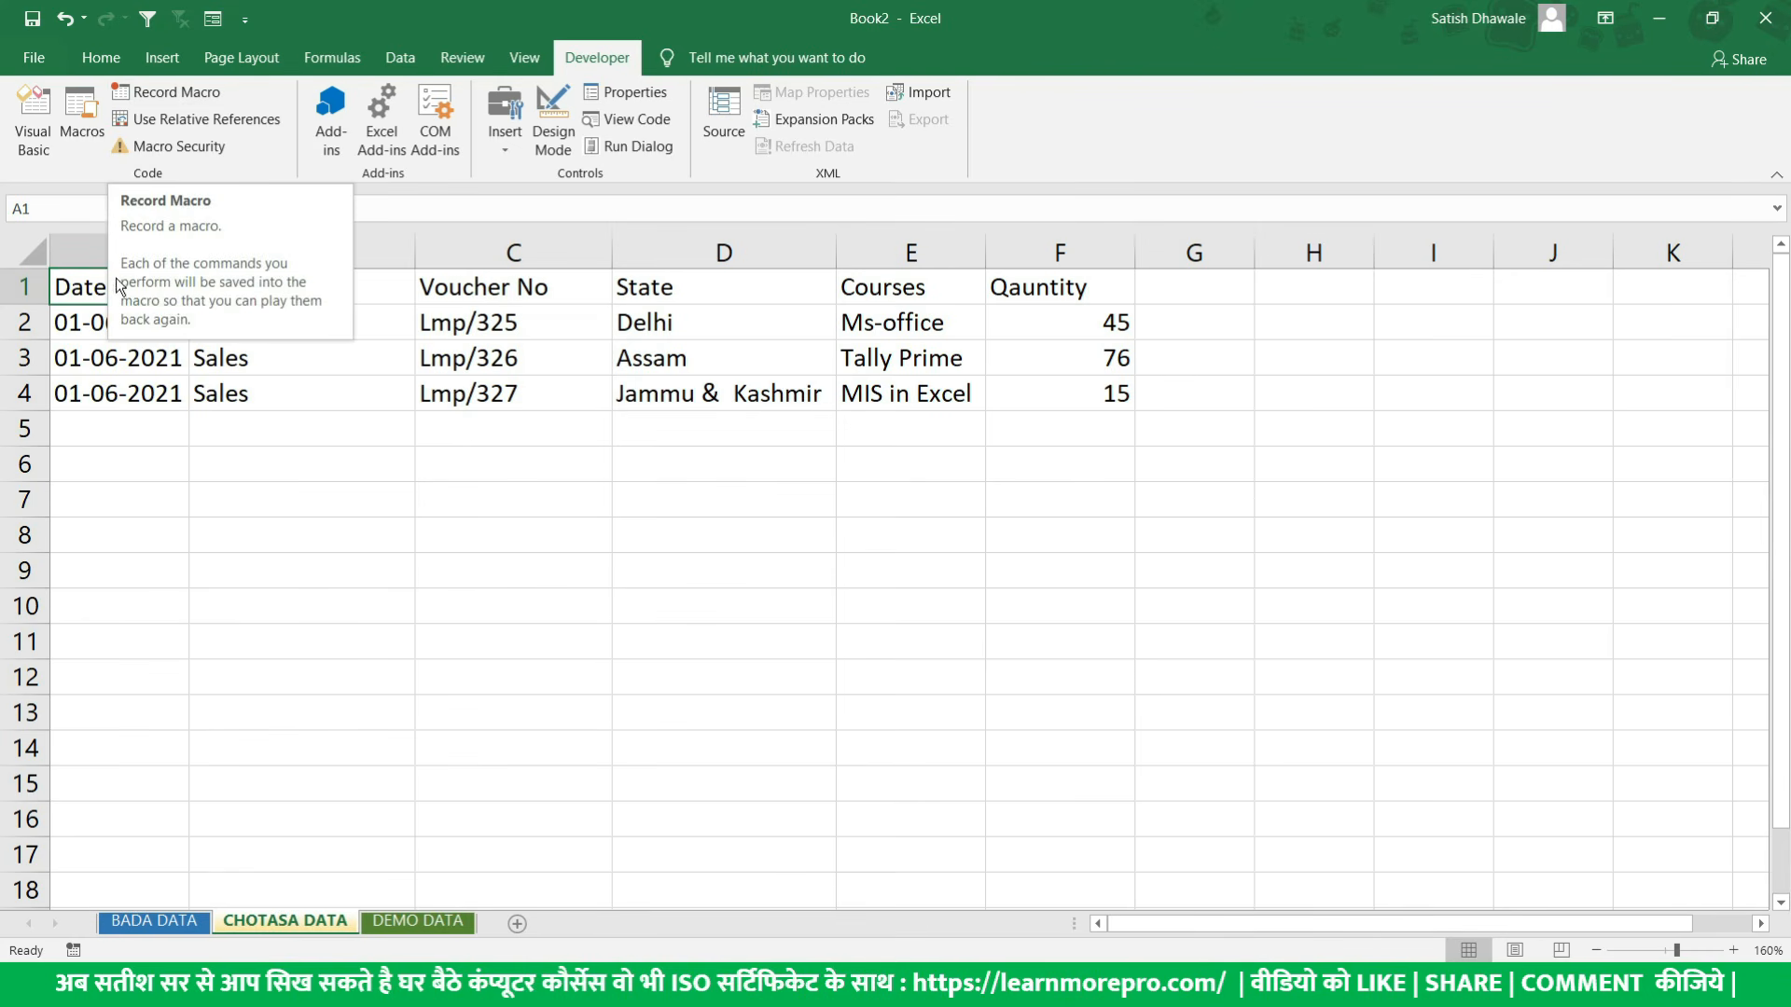
{"action": "left_click_drag", "start_coordinate": [79, 294], "coordinate": [1029, 388]}
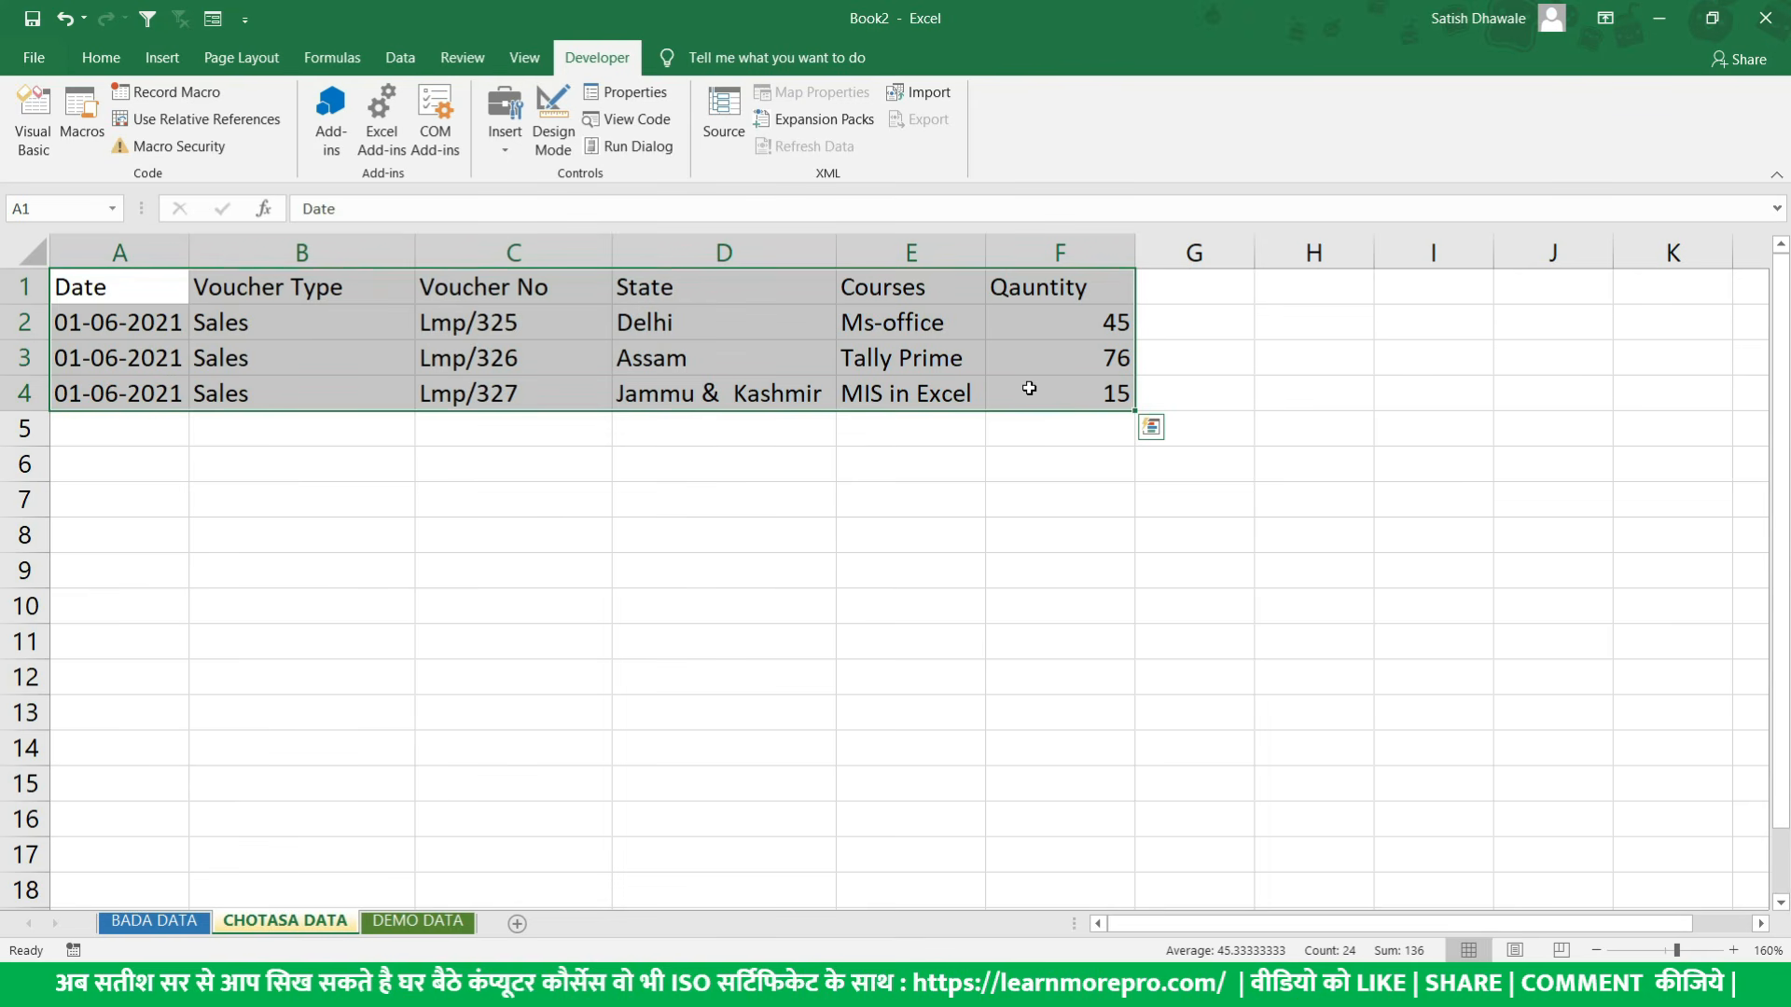
{"action": "left_click", "coordinate": [127, 292]}
{"action": "left_click_drag", "start_coordinate": [127, 292], "coordinate": [1075, 292]}
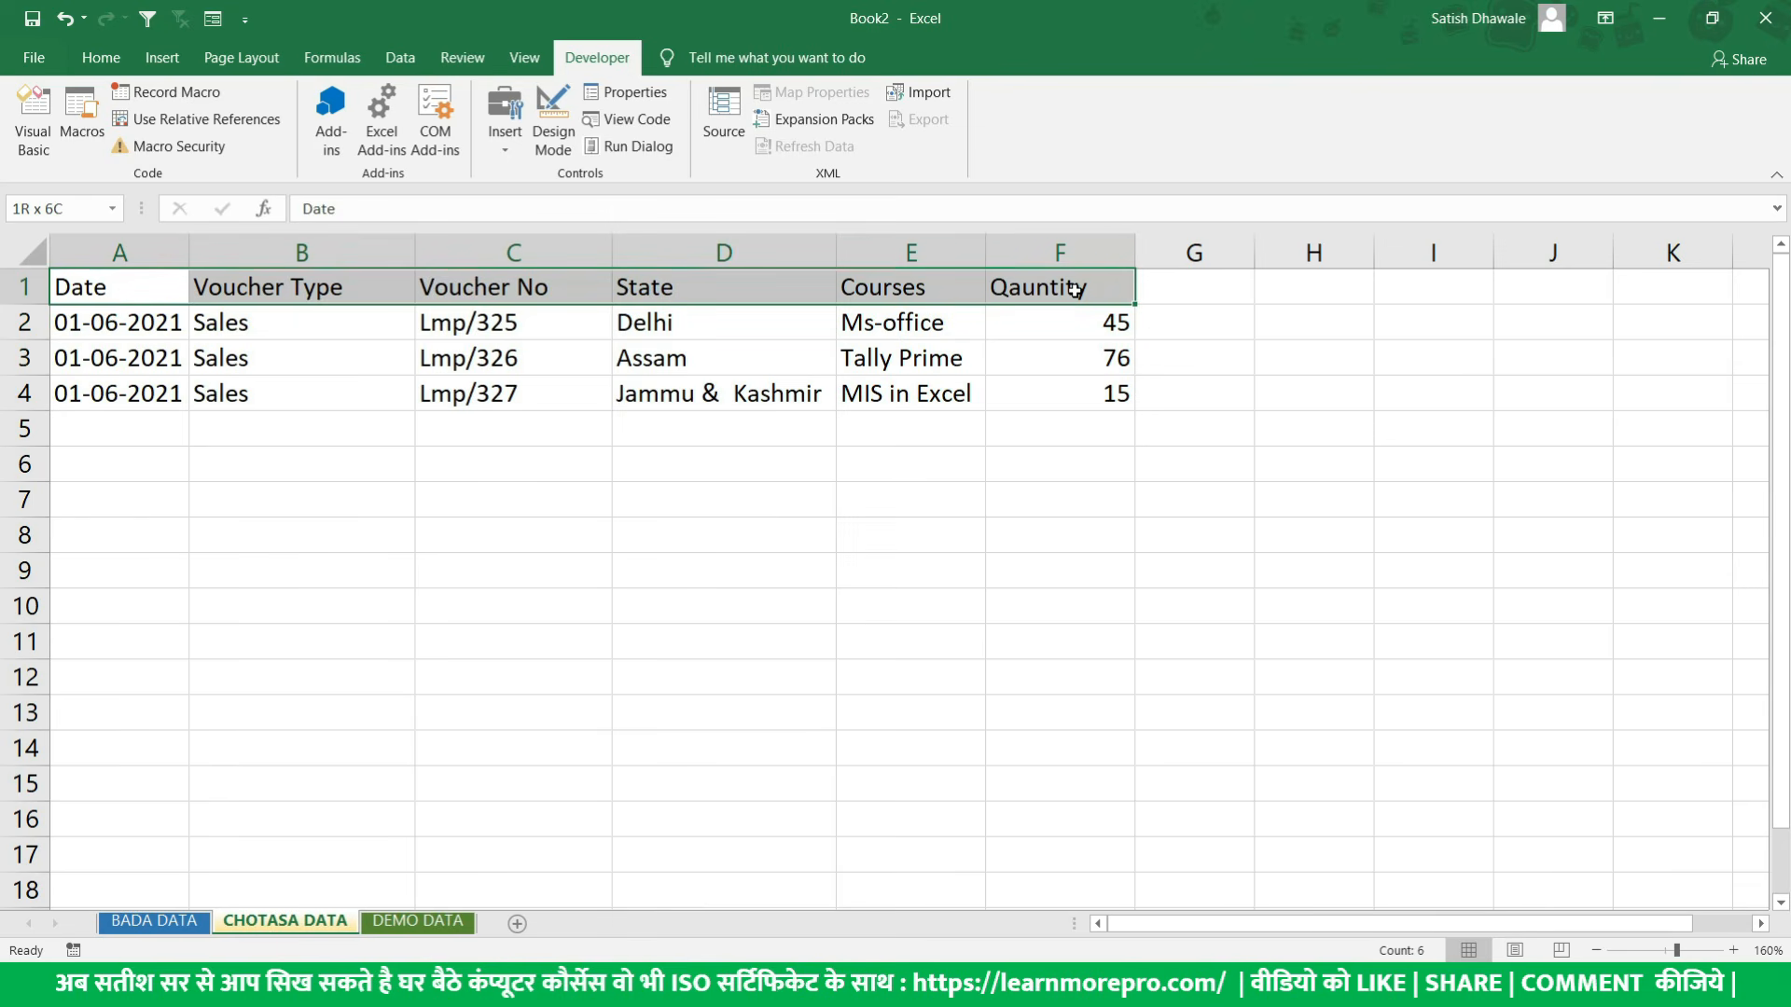
{"action": "left_click_drag", "start_coordinate": [166, 292], "coordinate": [1046, 392]}
{"action": "left_click_drag", "start_coordinate": [119, 287], "coordinate": [1079, 394]}
{"action": "left_click_drag", "start_coordinate": [159, 294], "coordinate": [1020, 391]}
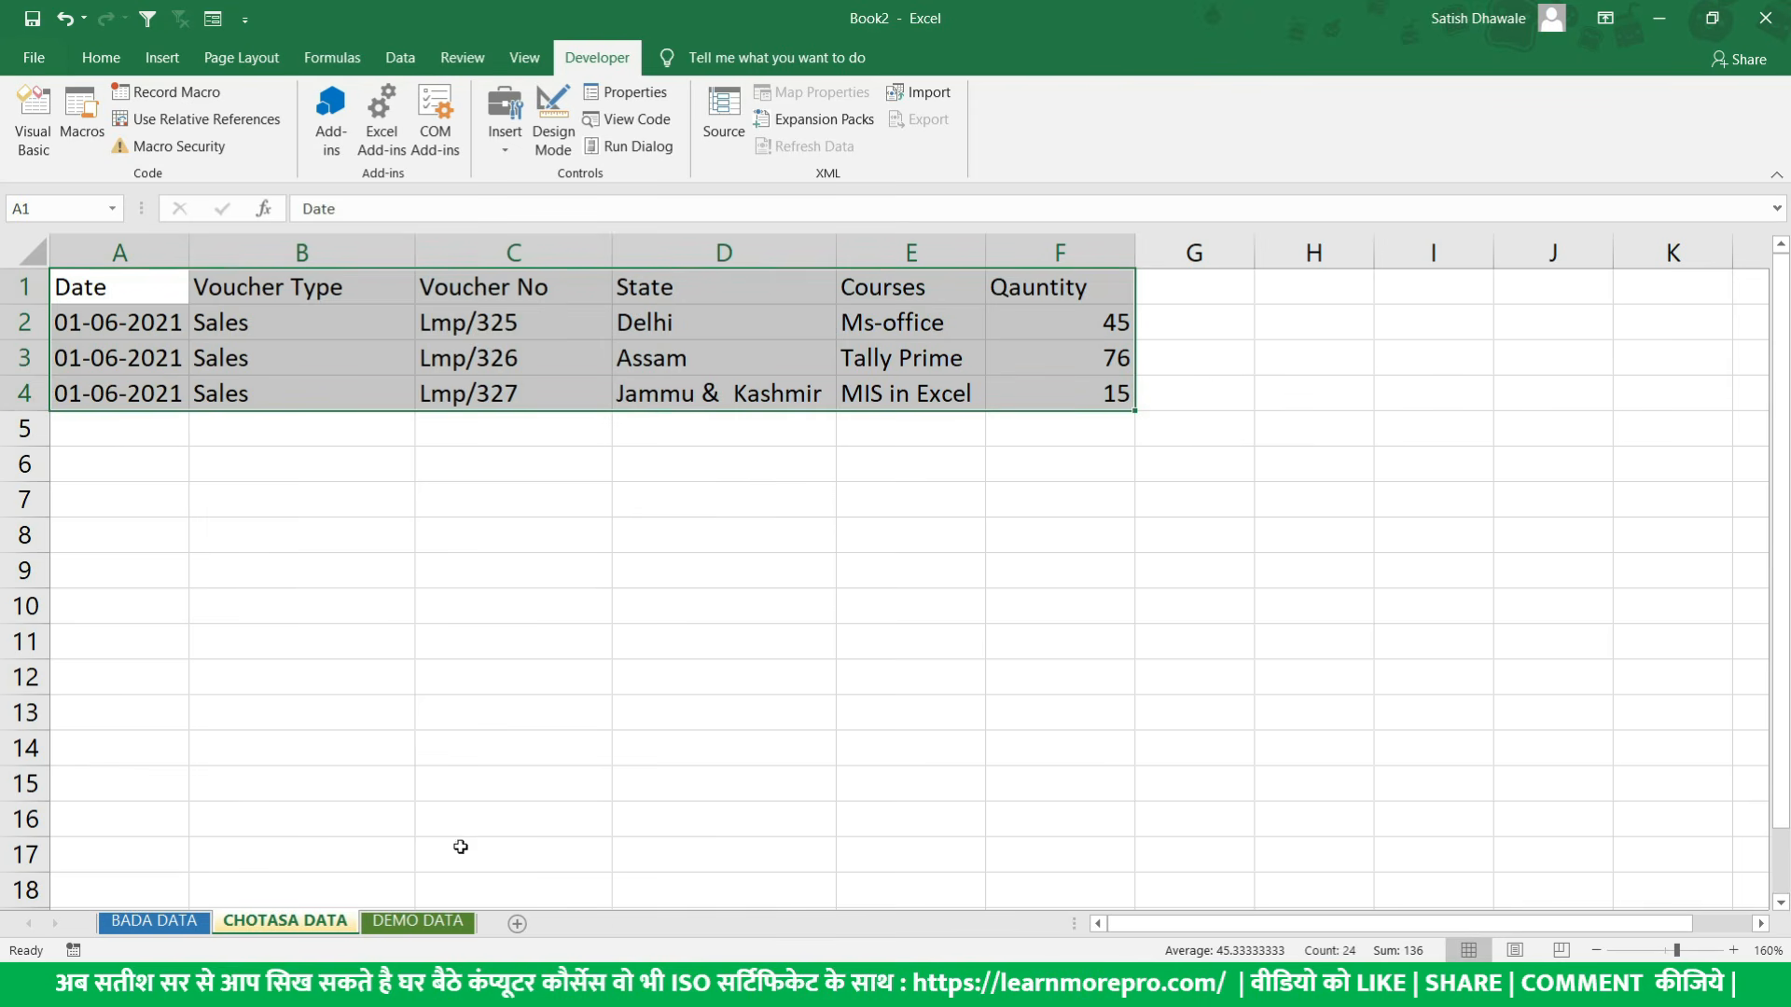
- Compare the table on the DEMO DATA sheet with the one on CHOTASA DATA, checking its last quantity
{"action": "left_click", "coordinate": [418, 925]}
{"action": "left_click_drag", "start_coordinate": [140, 291], "coordinate": [1015, 397]}
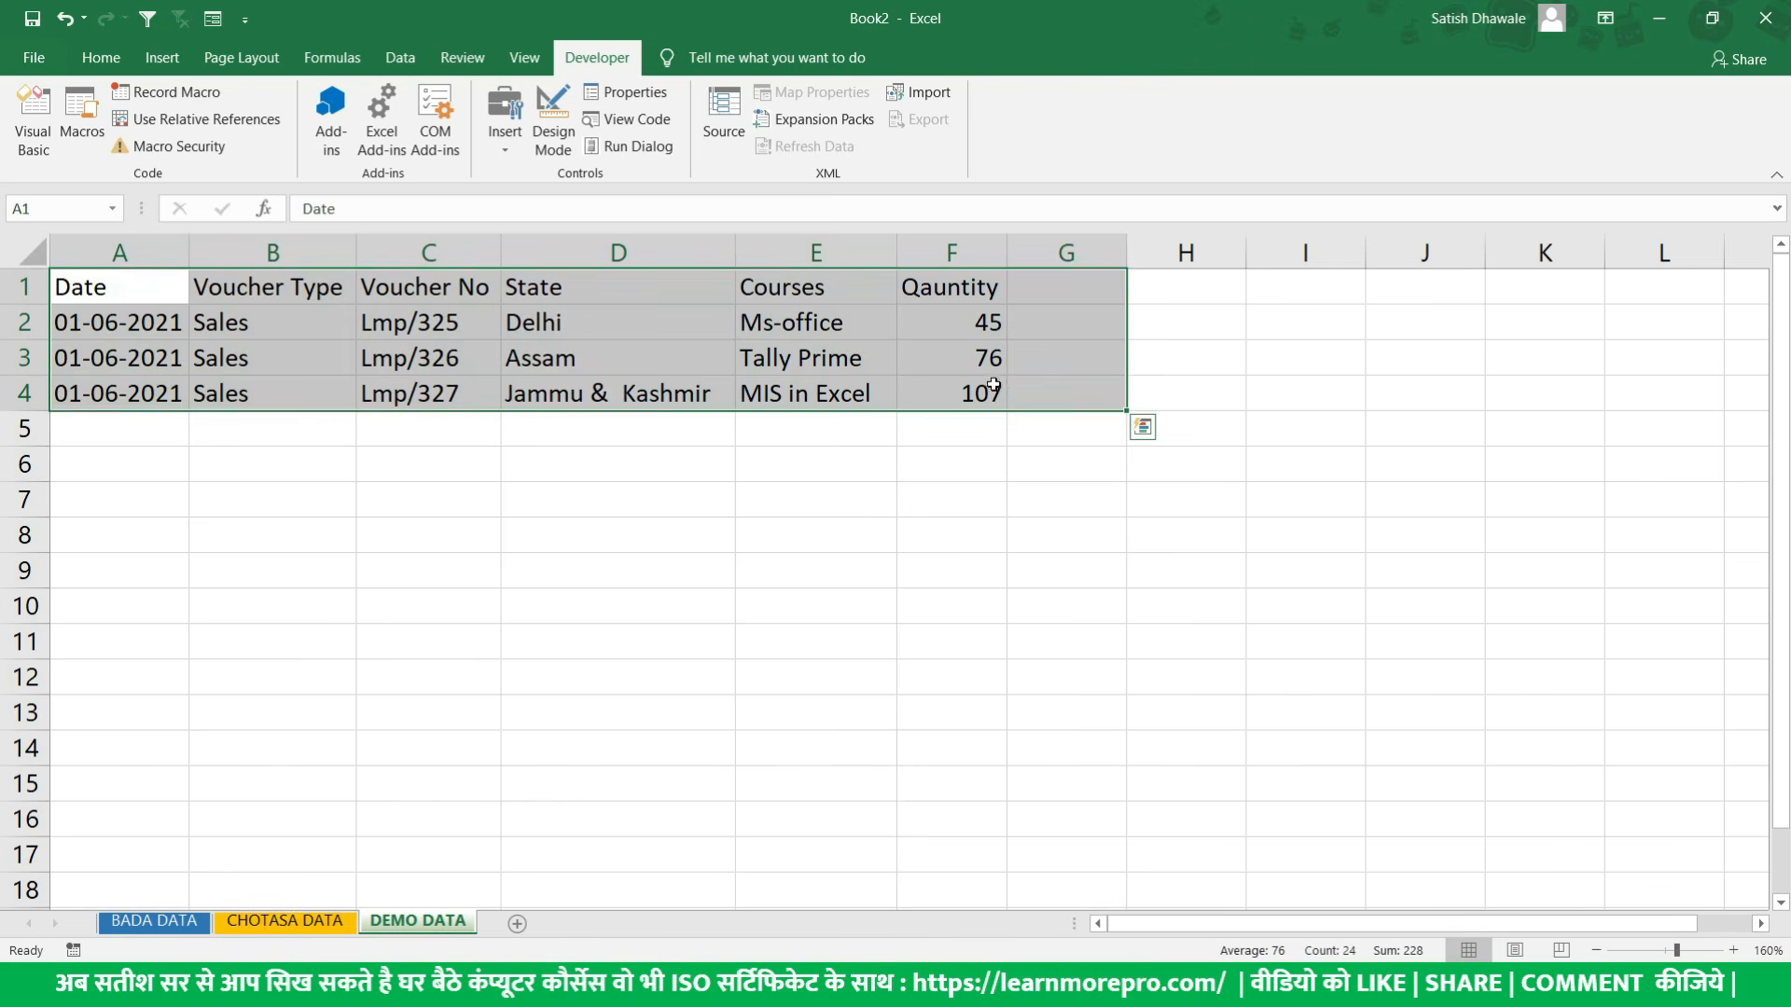
{"action": "left_click", "coordinate": [968, 377]}
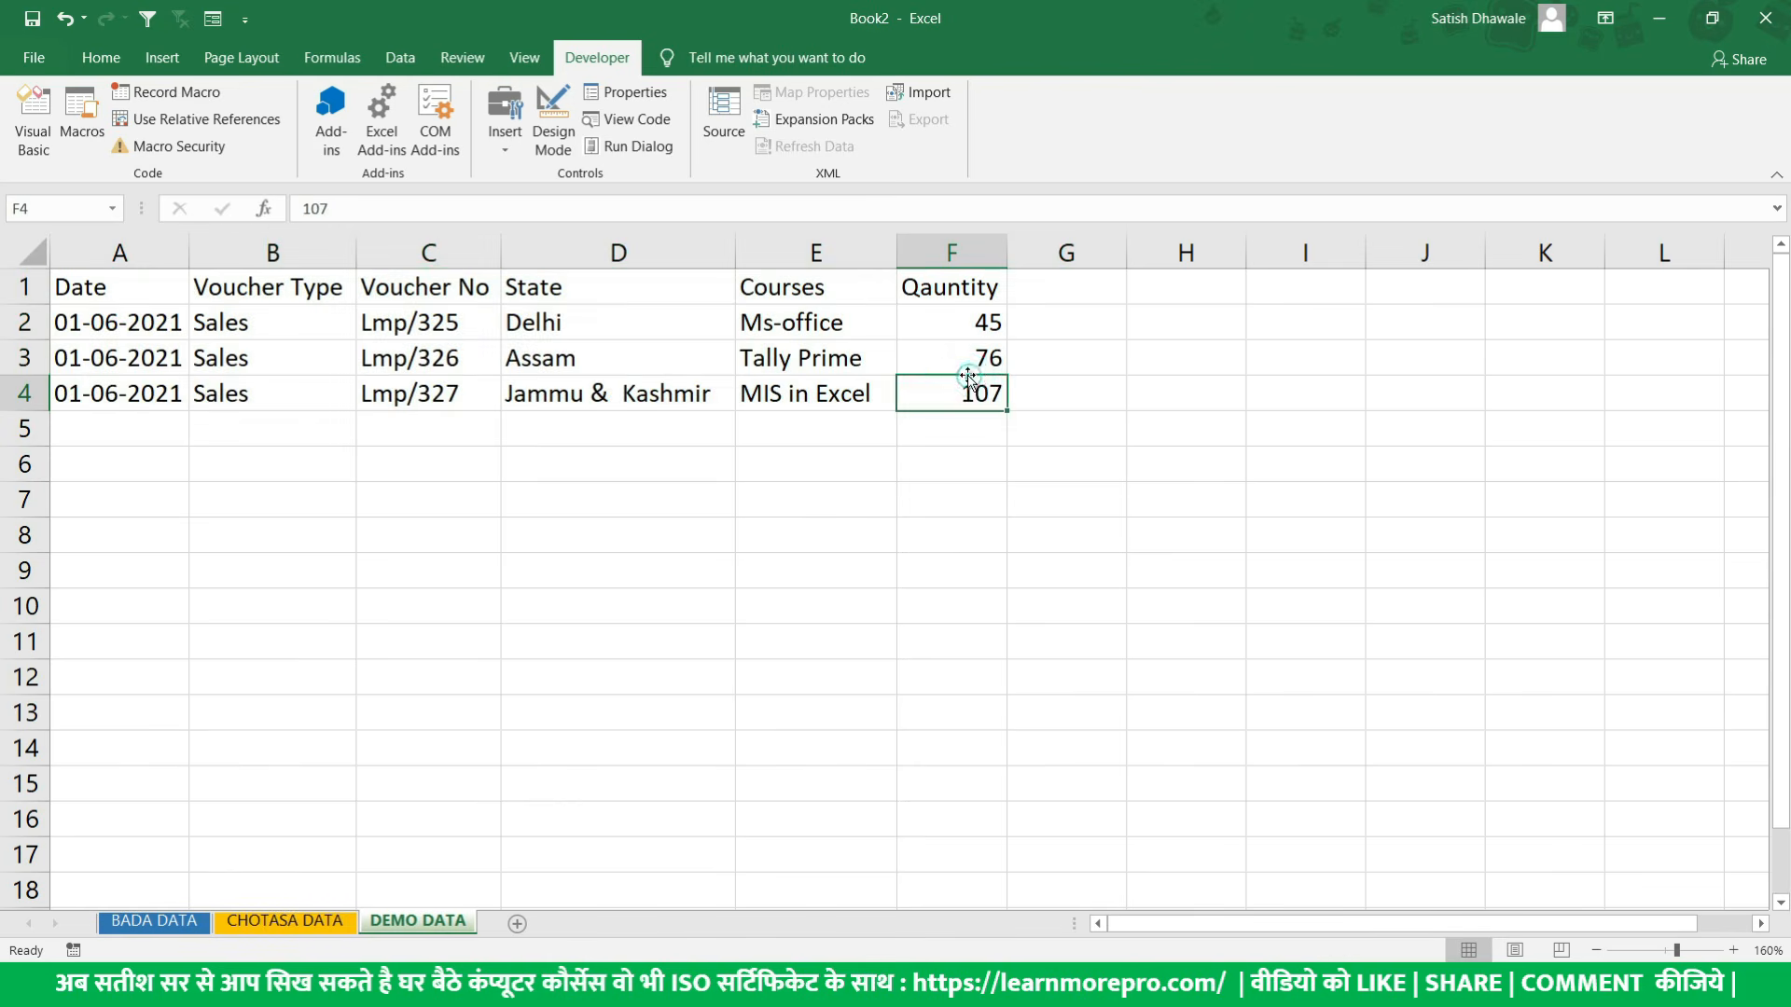
{"action": "left_click", "coordinate": [322, 920]}
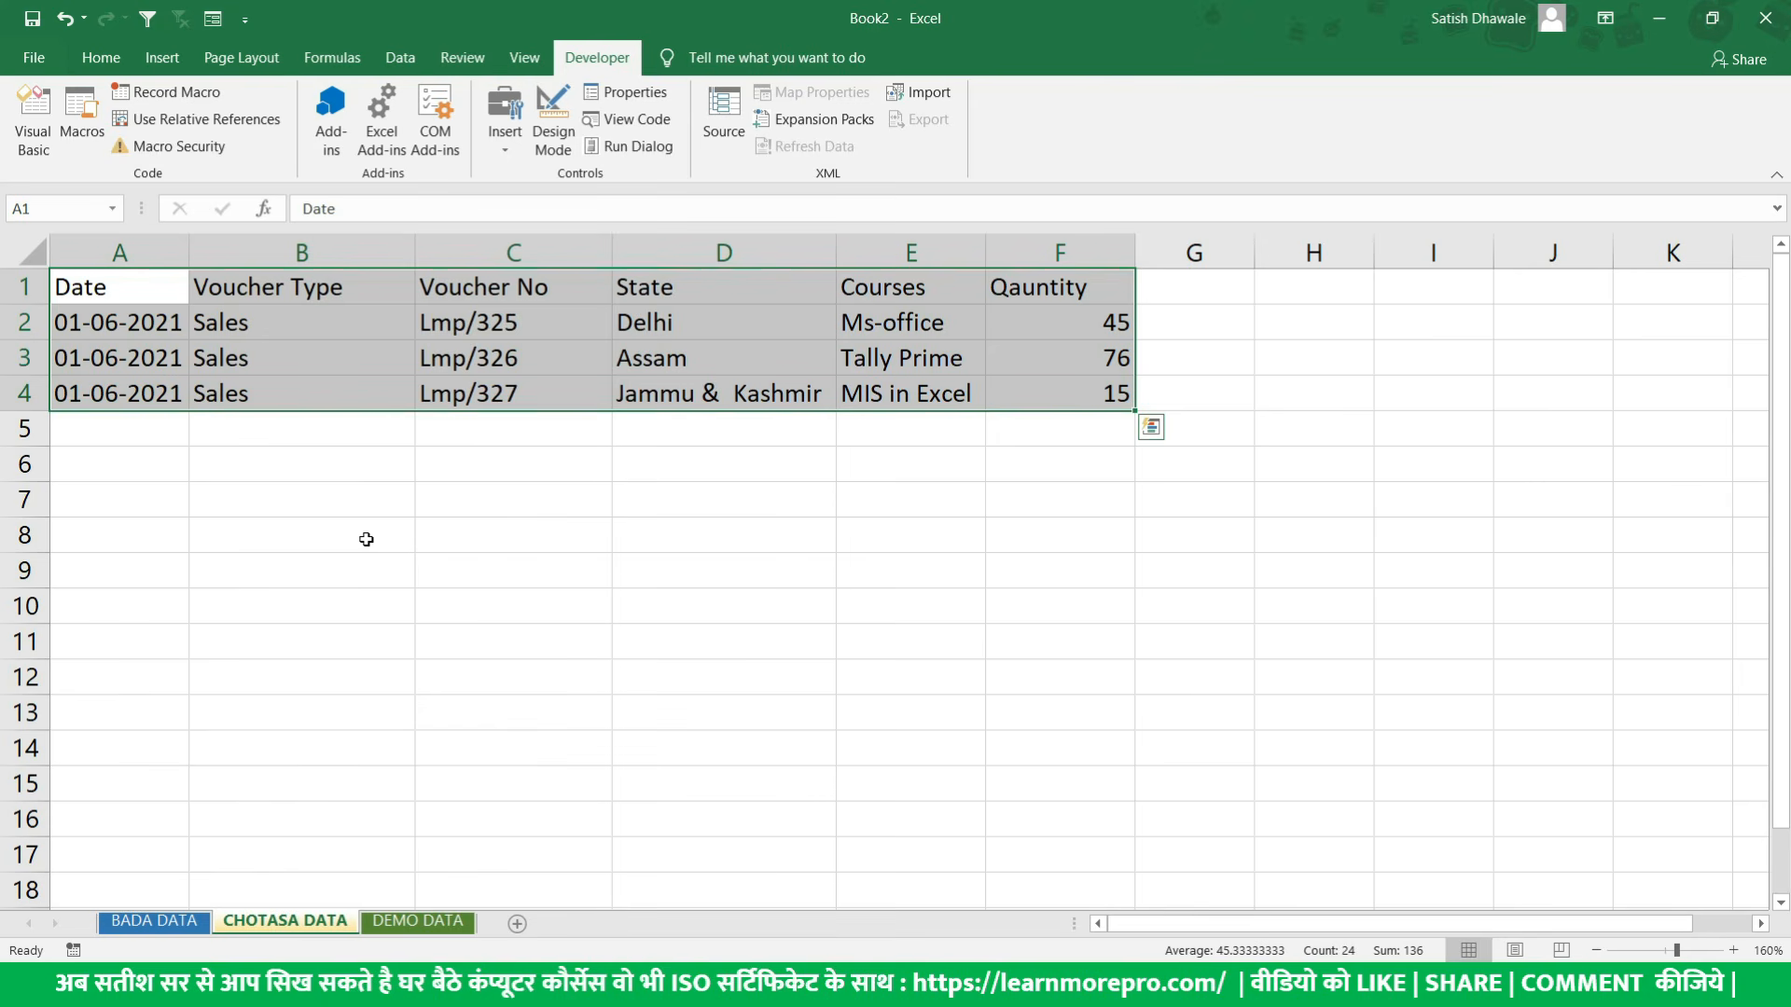
- Select cell A1 on the CHOTASA DATA sheet and set up a new macro recording named Example_Macro
{"action": "key", "text": "ctrl+Home"}
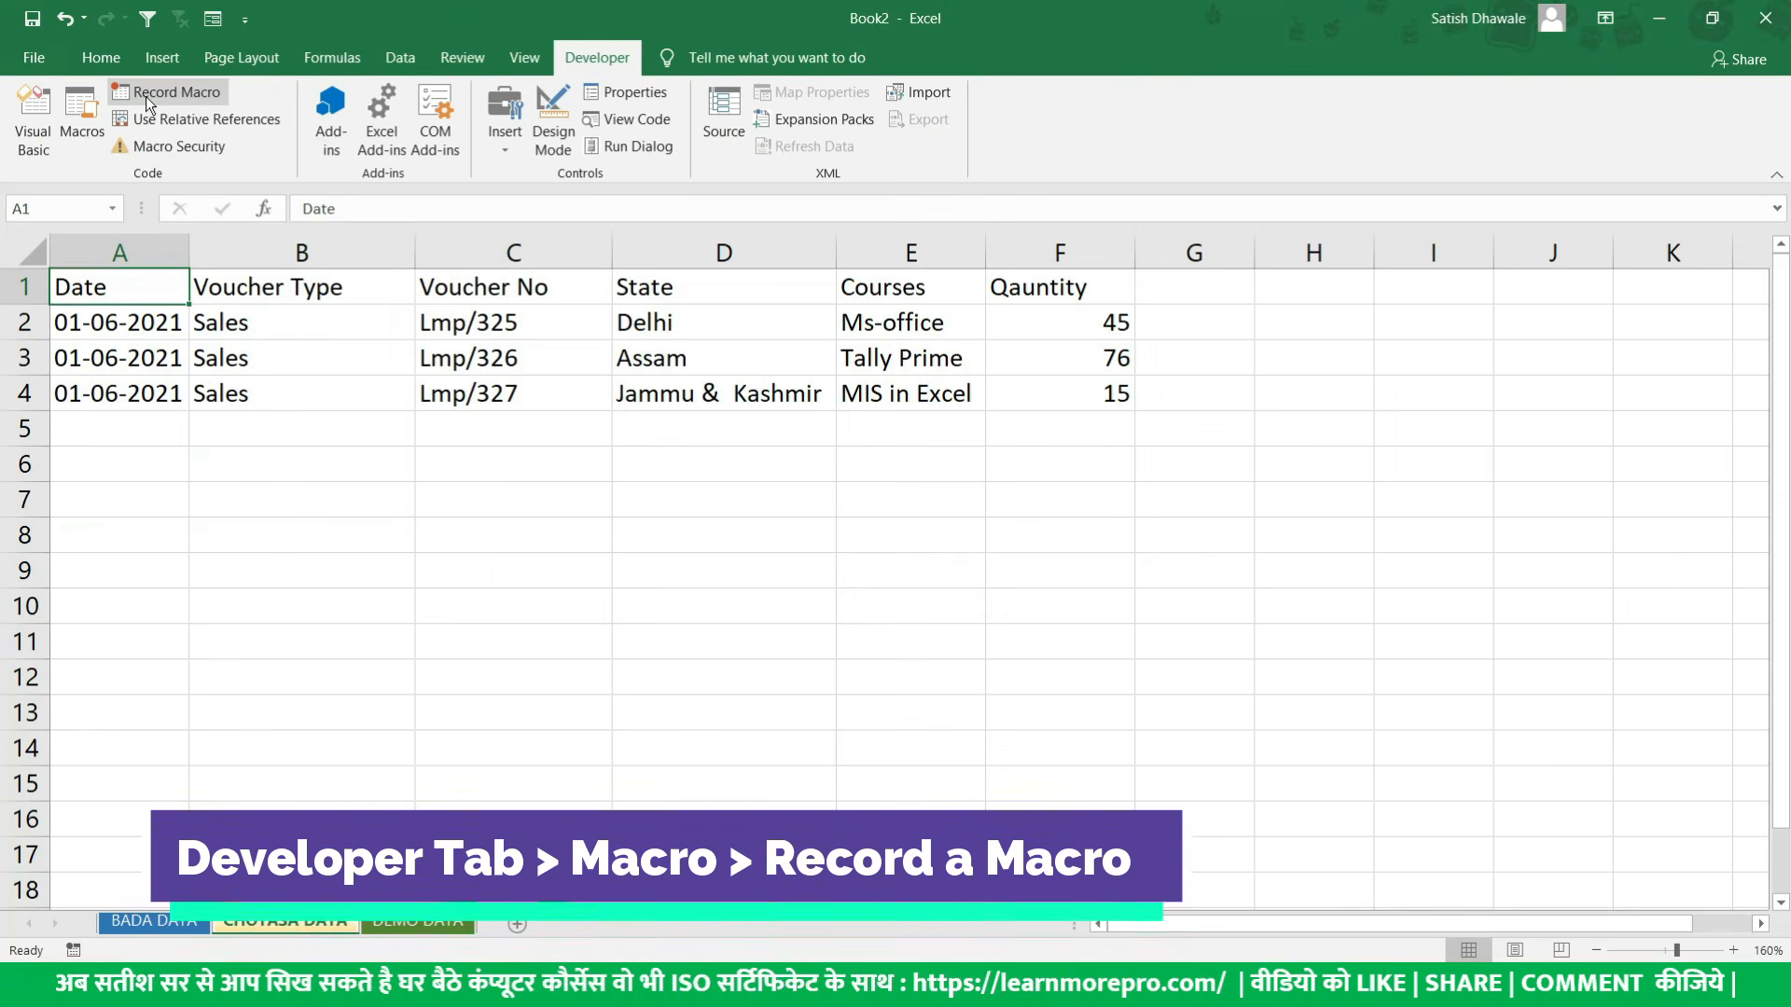
{"action": "left_click", "coordinate": [146, 94]}
{"action": "left_click_drag", "start_coordinate": [851, 502], "coordinate": [767, 465]}
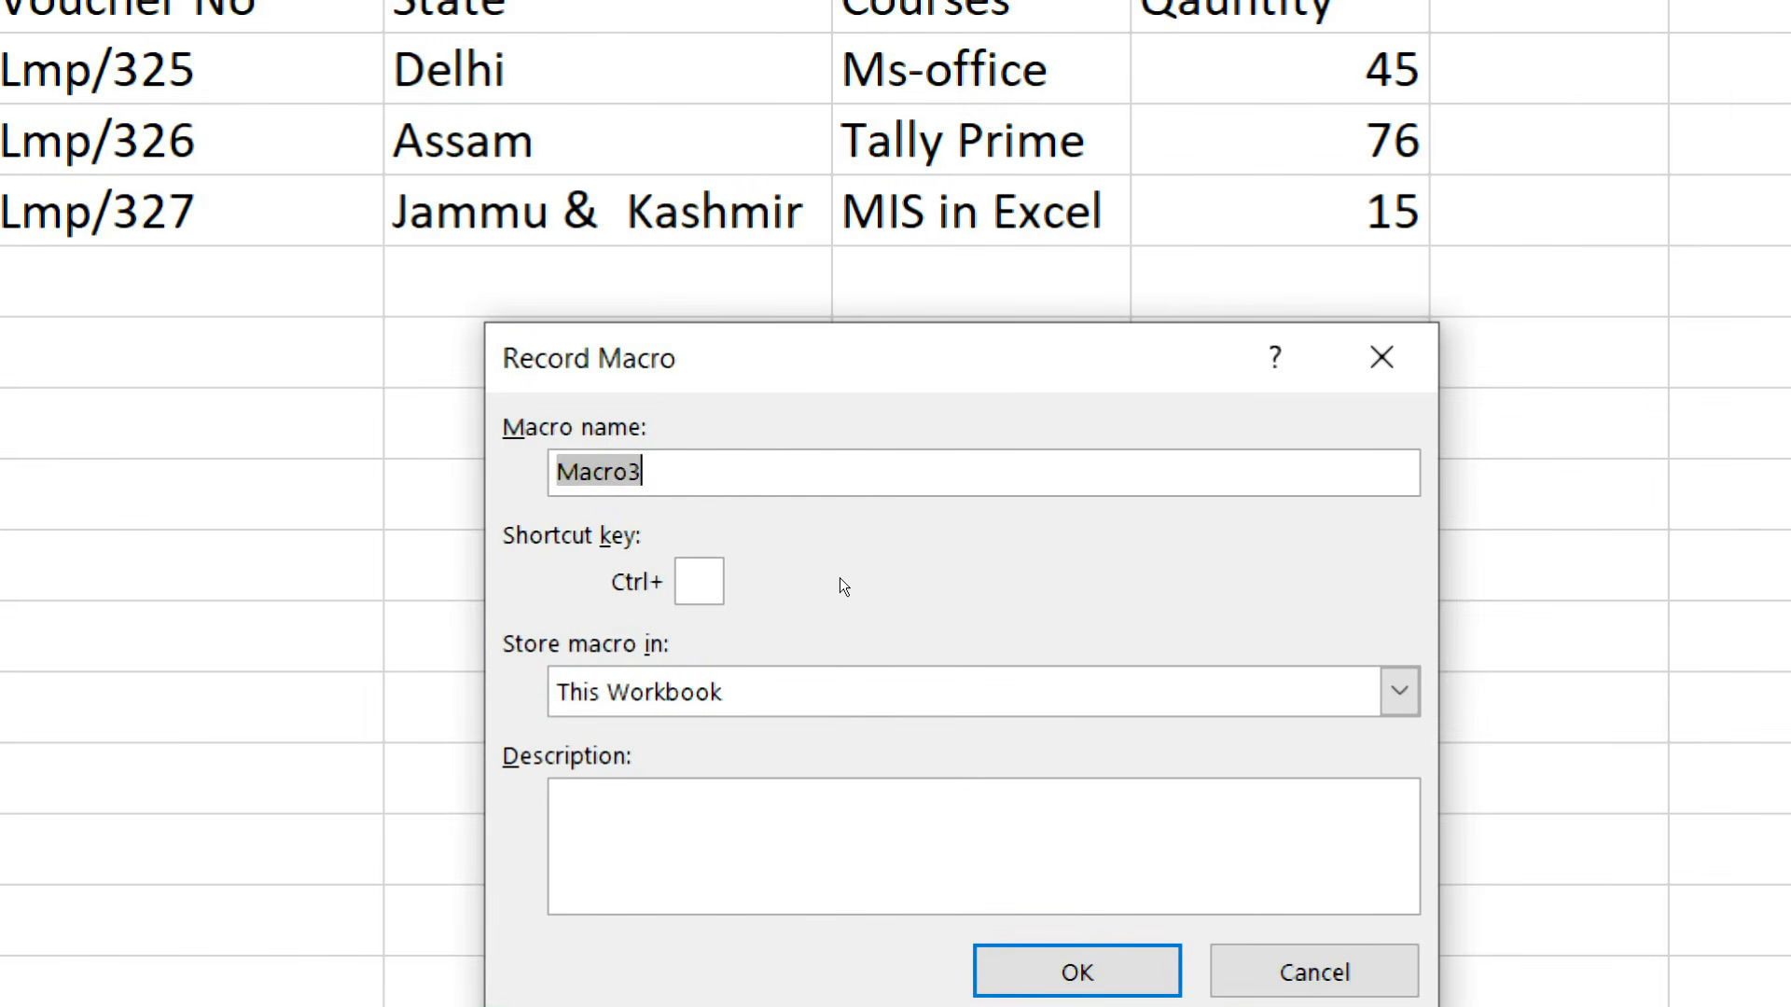
{"action": "key", "text": "BackSpace"}
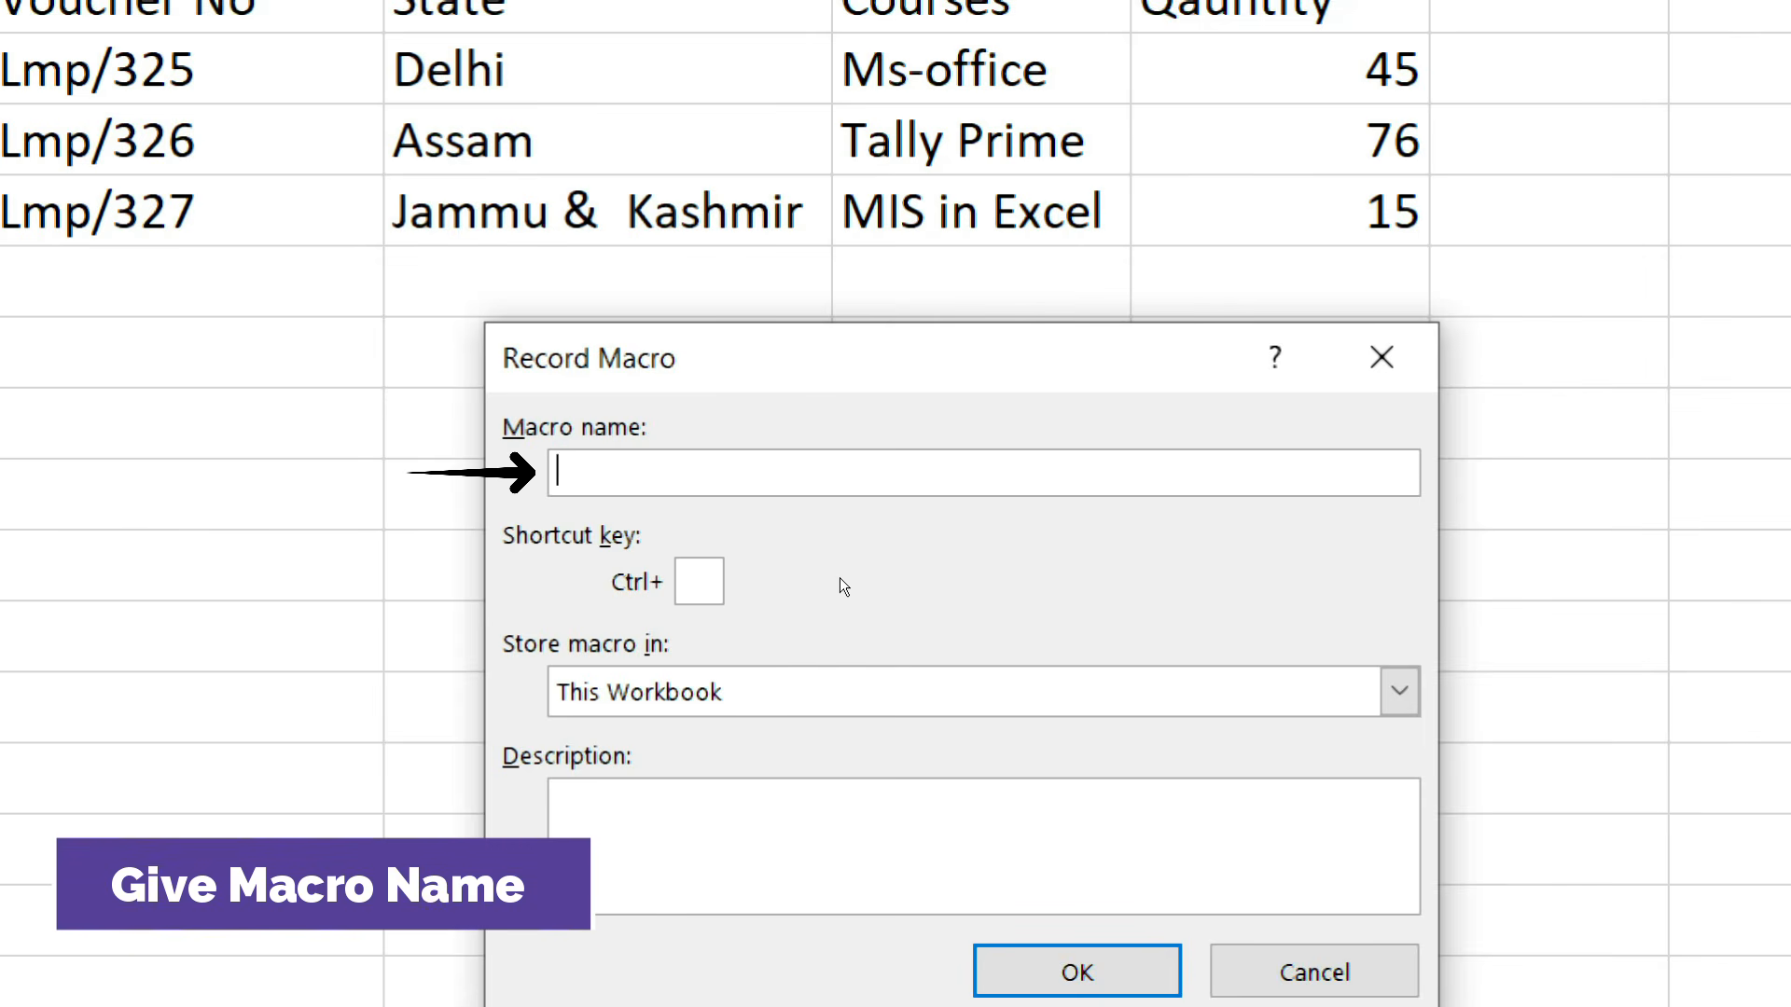
{"action": "type", "text": "Example"}
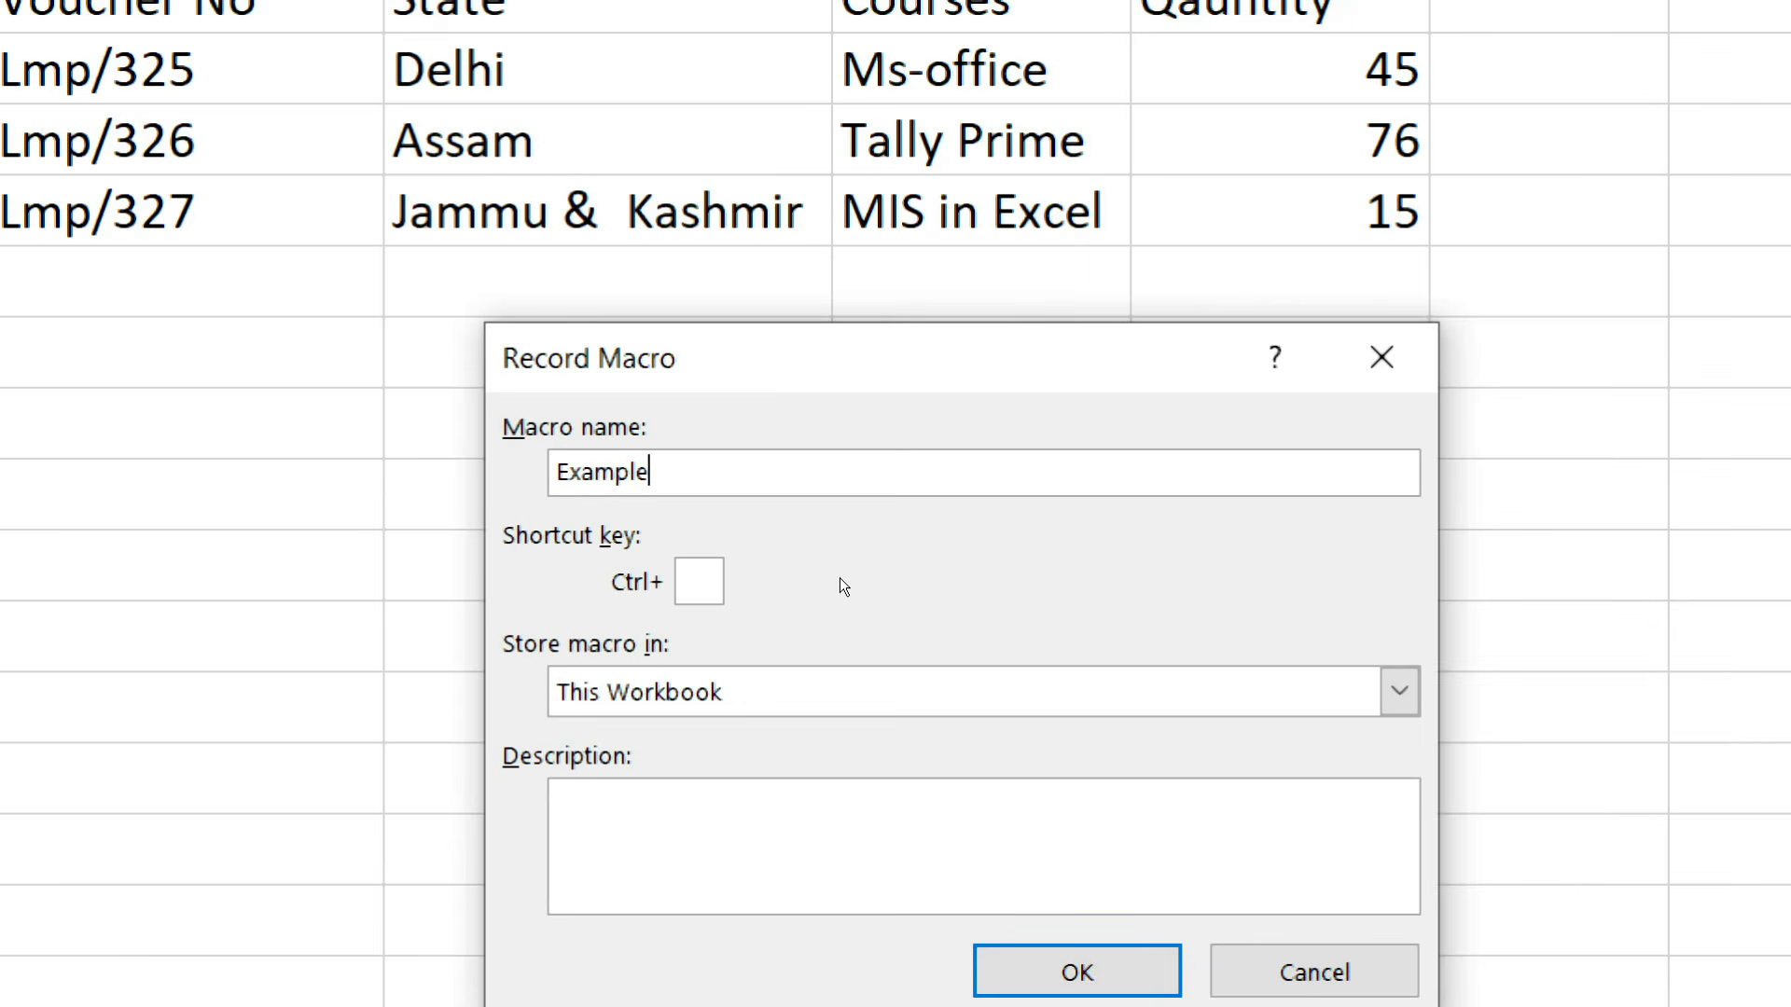
{"action": "type", "text": "Macro"}
{"action": "key", "text": "Left"}
{"action": "key", "text": "Left"}
{"action": "key", "text": "Left"}
{"action": "key", "text": "Left"}
{"action": "key", "text": "Left"}
{"action": "type", "text": "_"}
- Assign Ctrl+q as the shortcut for the new macro
{"action": "left_click", "coordinate": [798, 520]}
{"action": "left_click", "coordinate": [776, 575]}
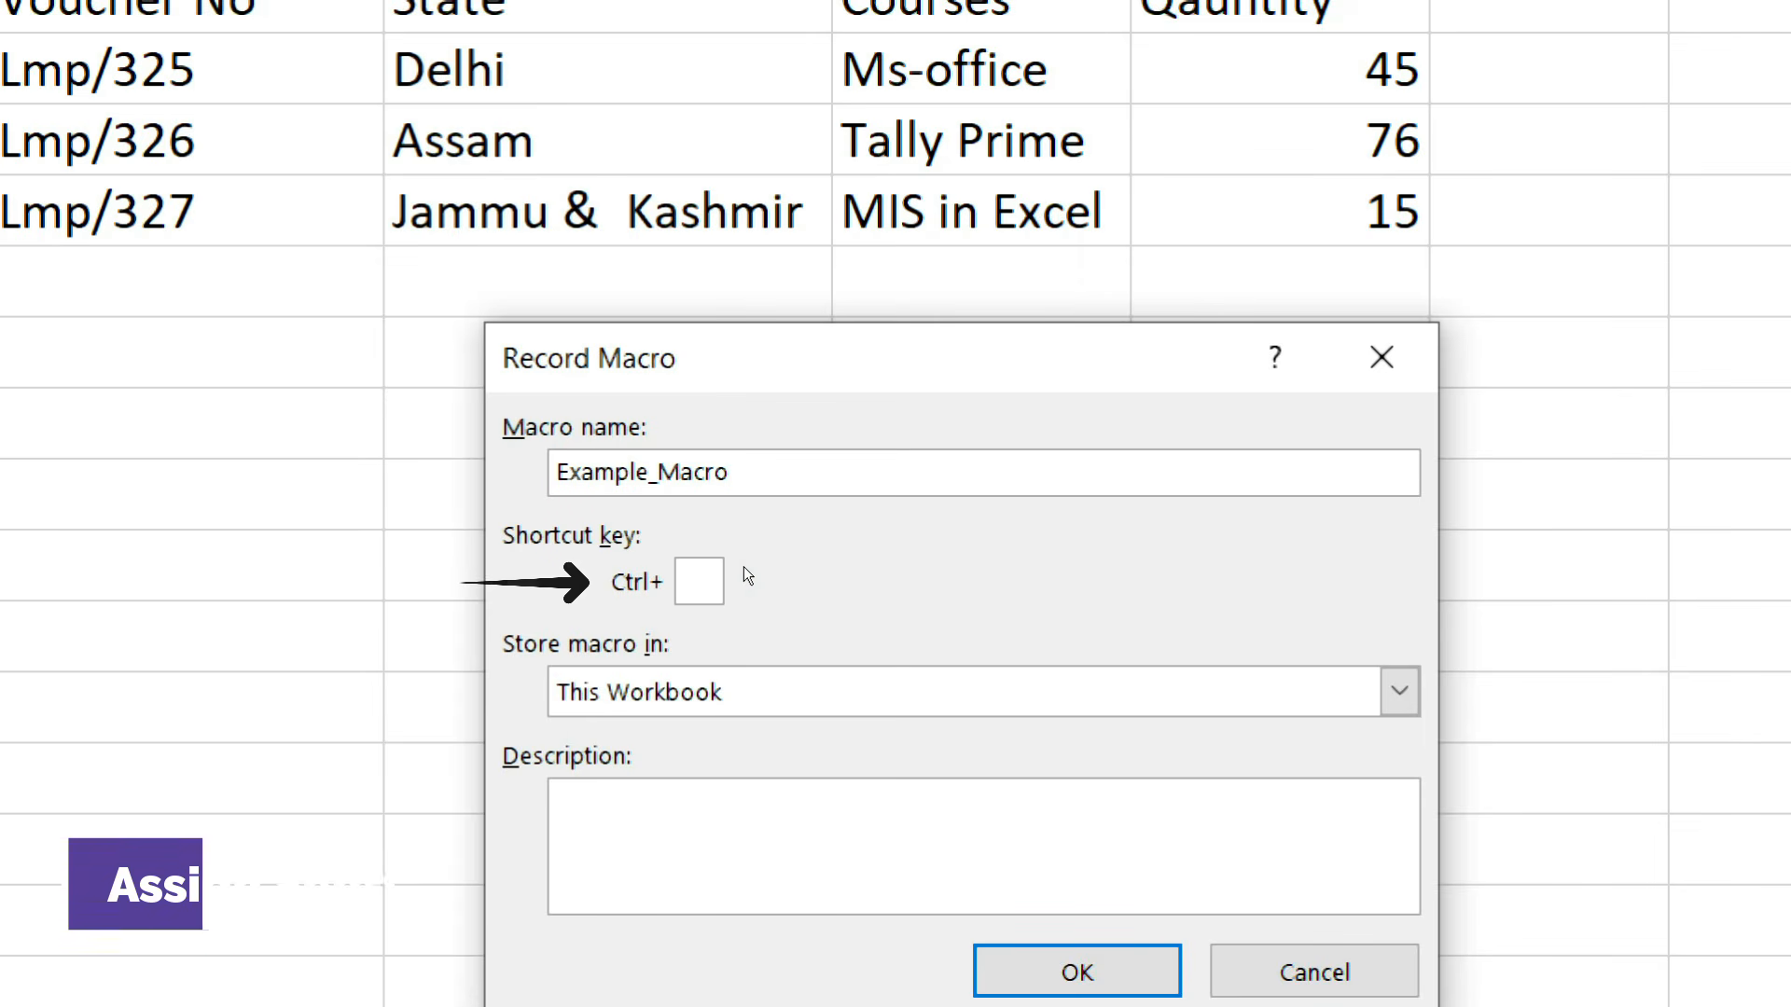
{"action": "type", "text": "q"}
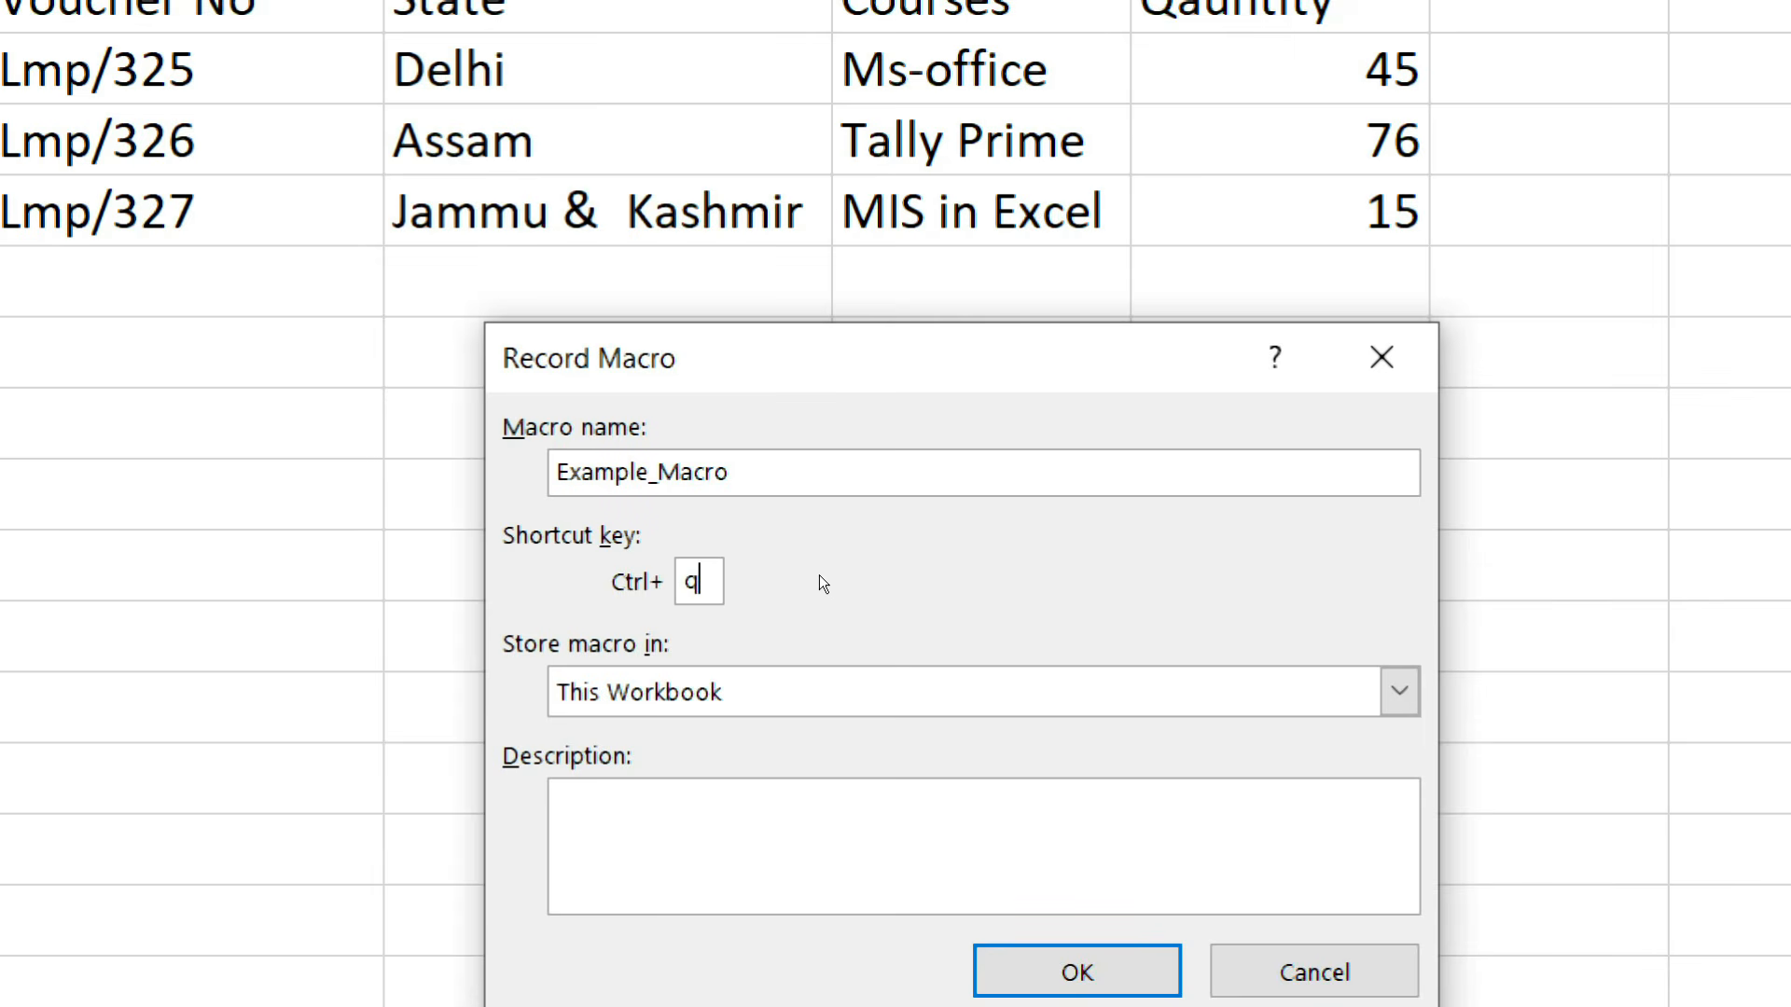
- Review the storage options, keep the macro in This Workbook with an empty description, and start recording
{"action": "left_click", "coordinate": [814, 636]}
{"action": "key", "text": "Up"}
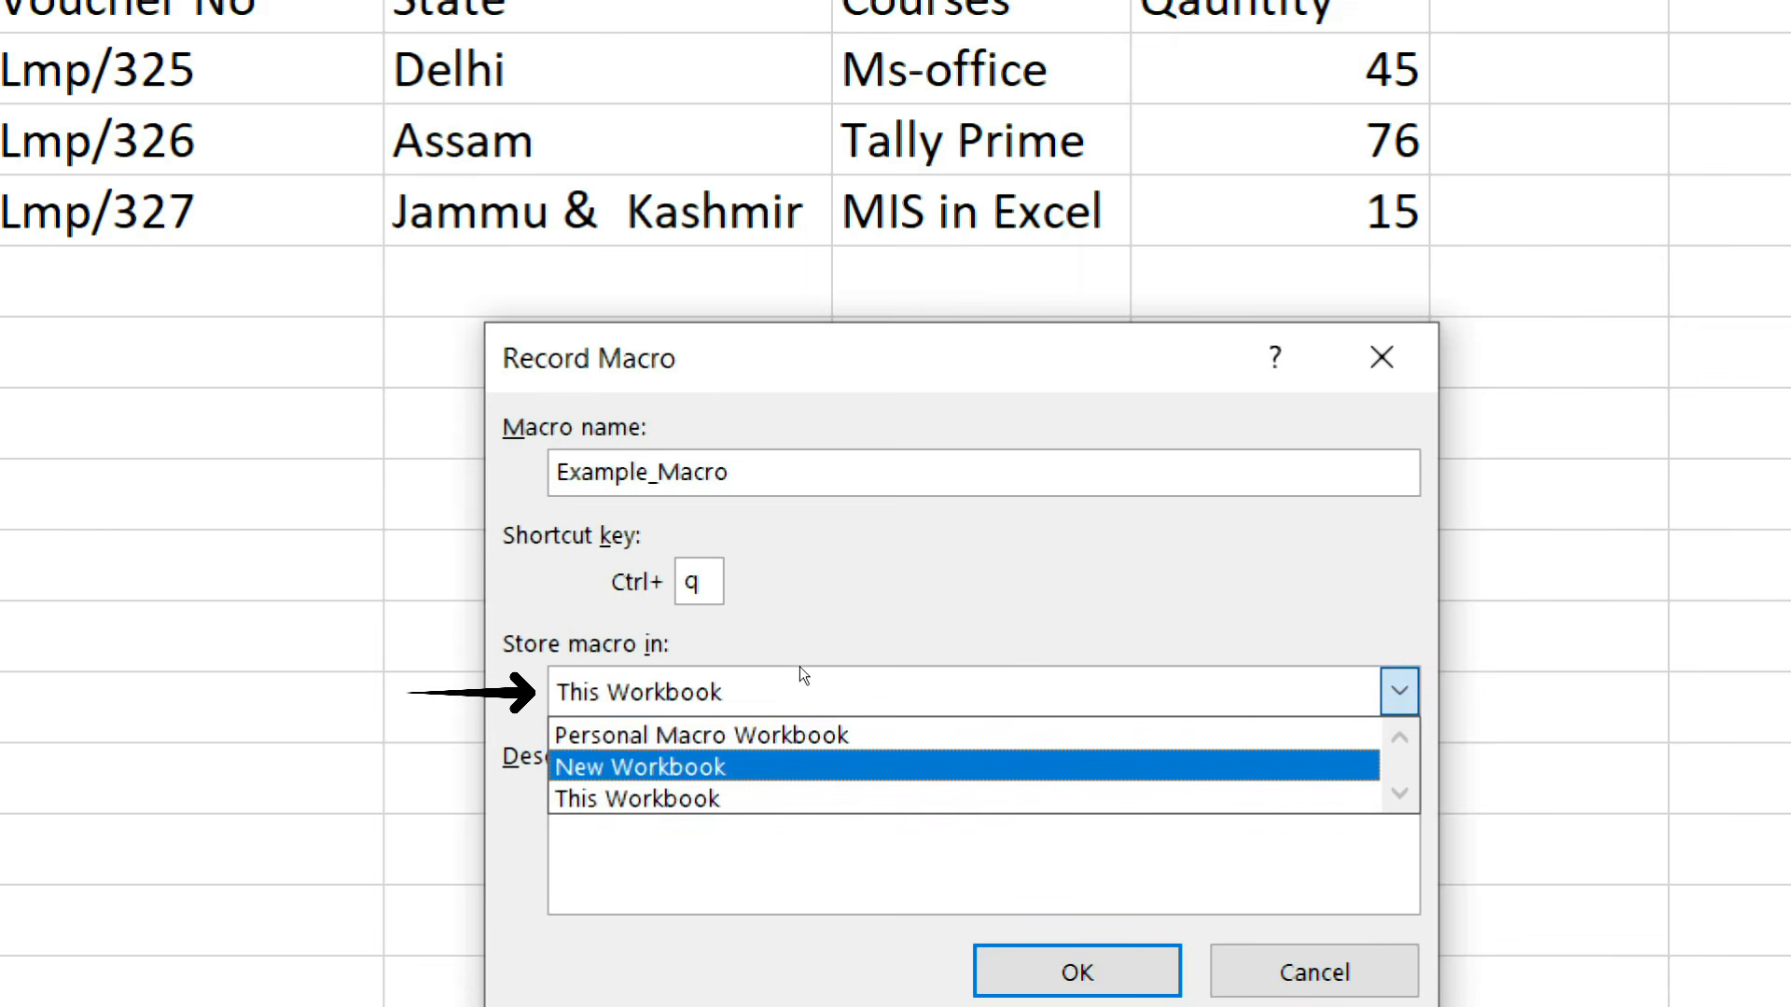
{"action": "key", "text": "Up"}
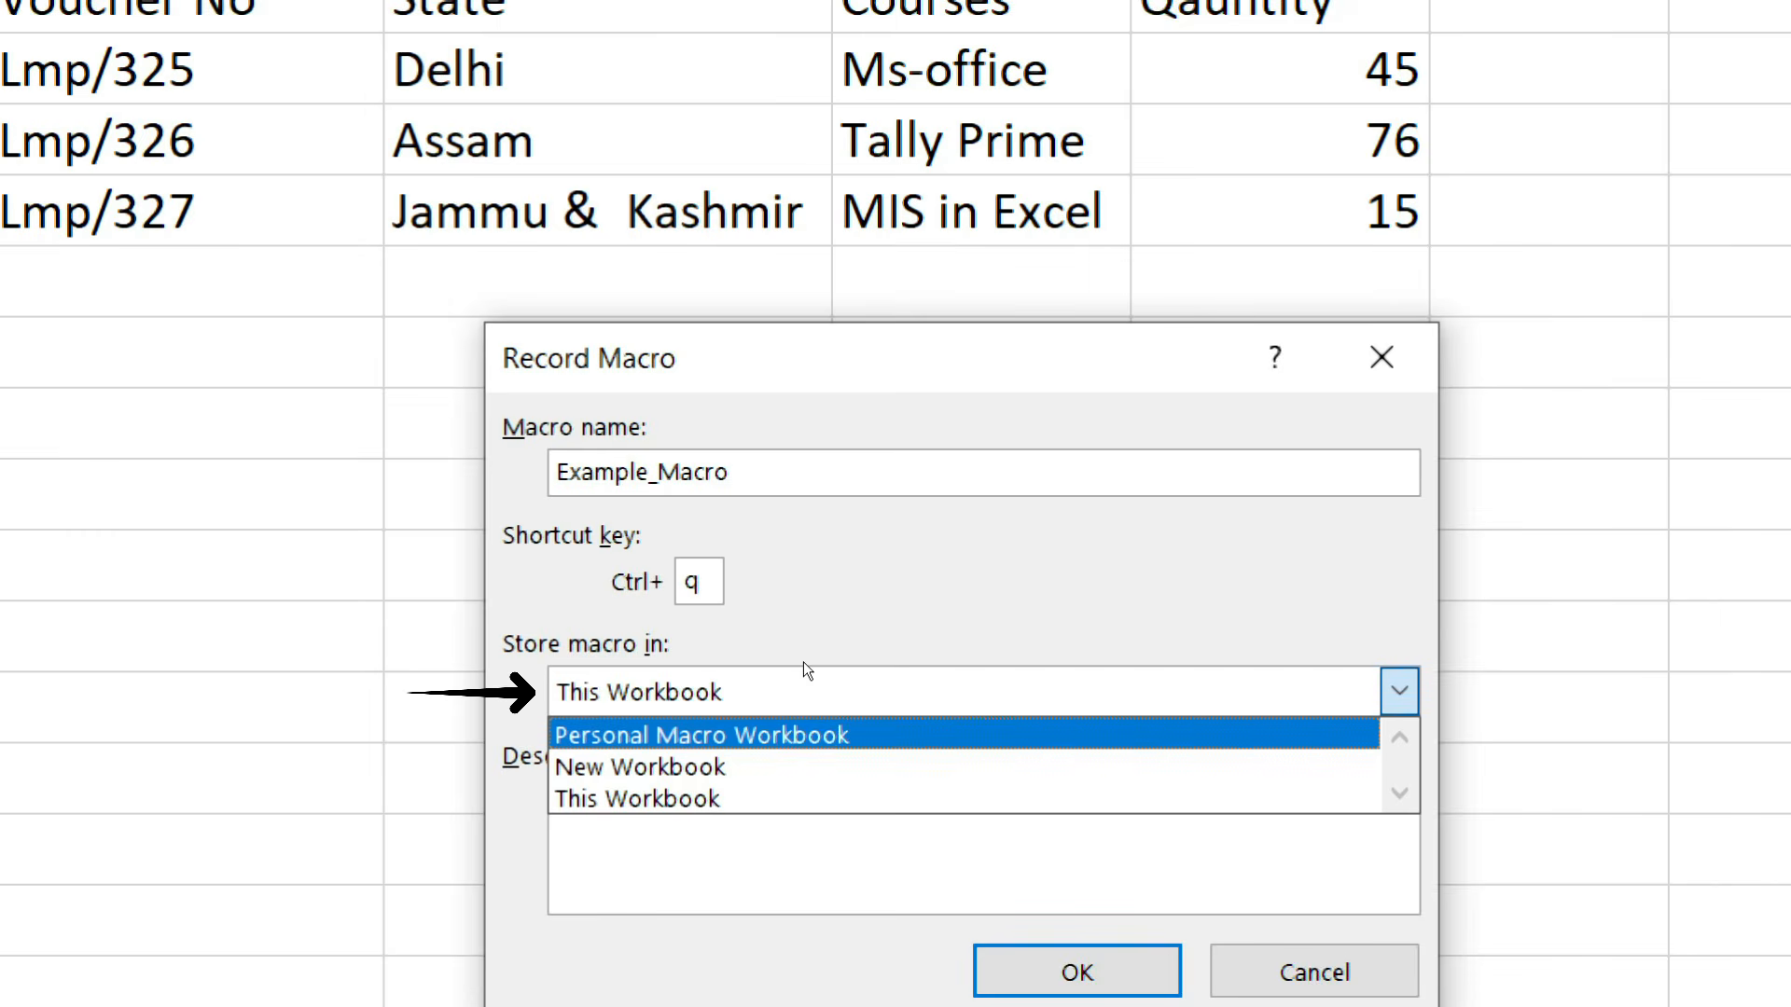
{"action": "key", "text": "Down"}
{"action": "key", "text": "Down"}
{"action": "left_click", "coordinate": [799, 679]}
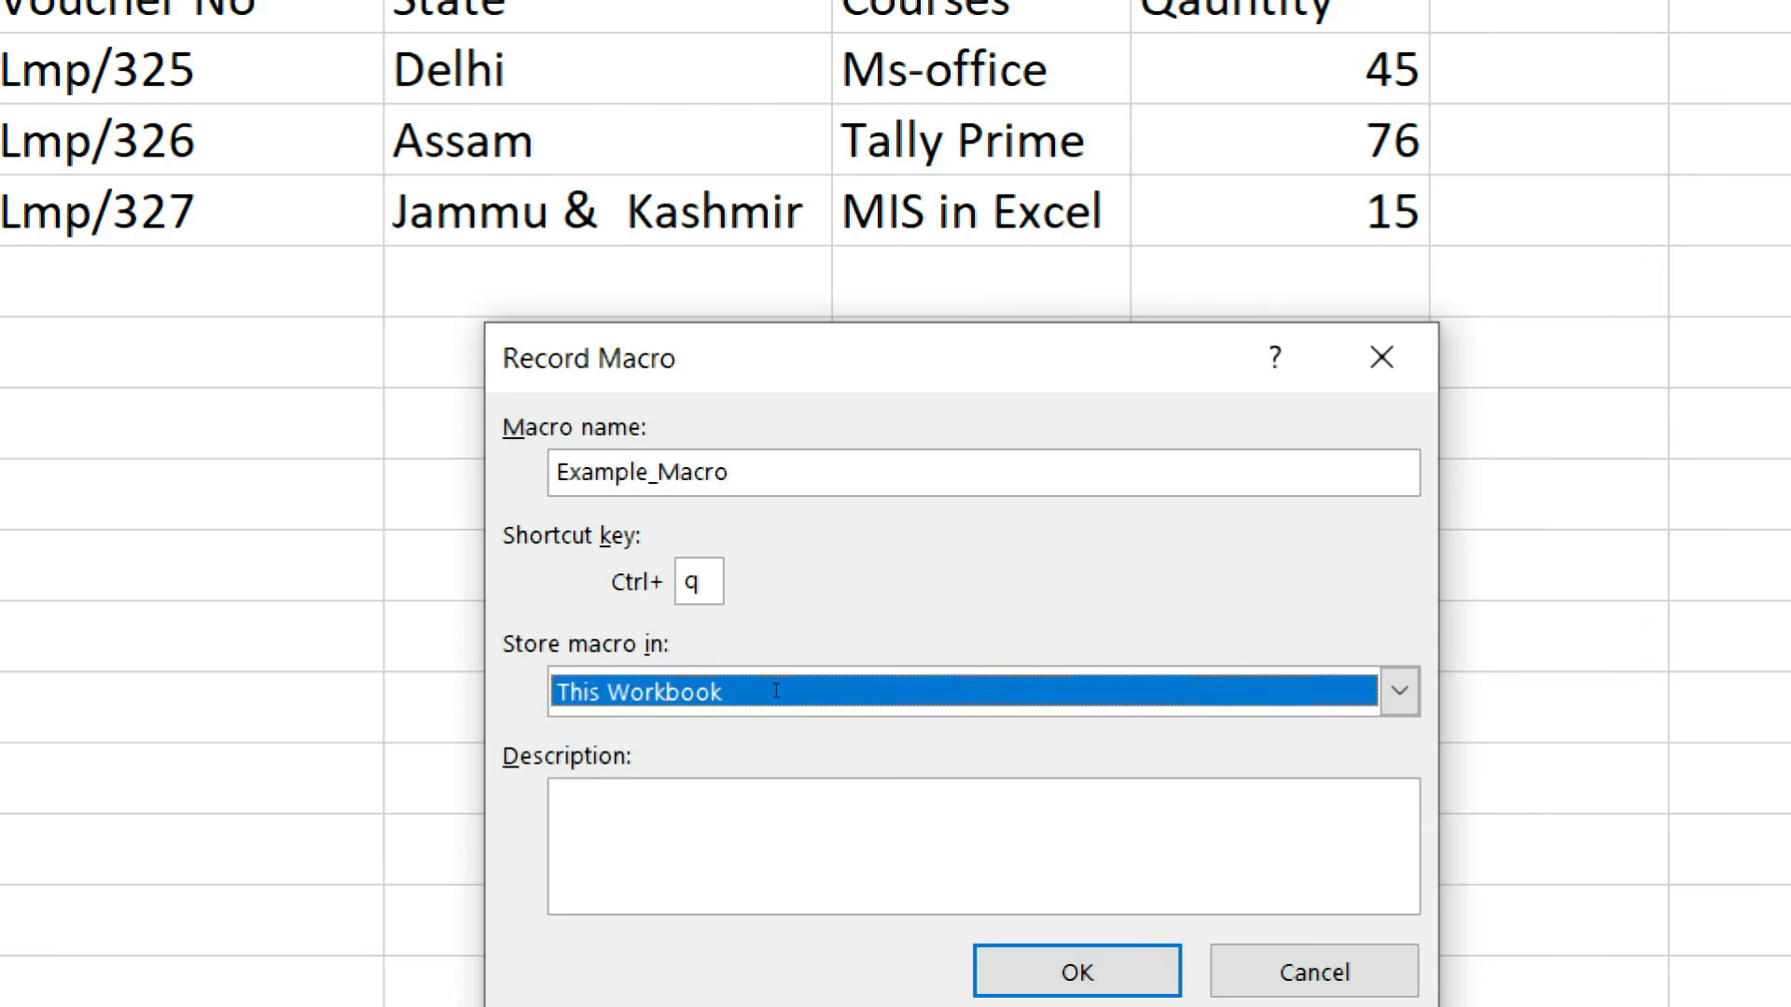
{"action": "key", "text": "Tab"}
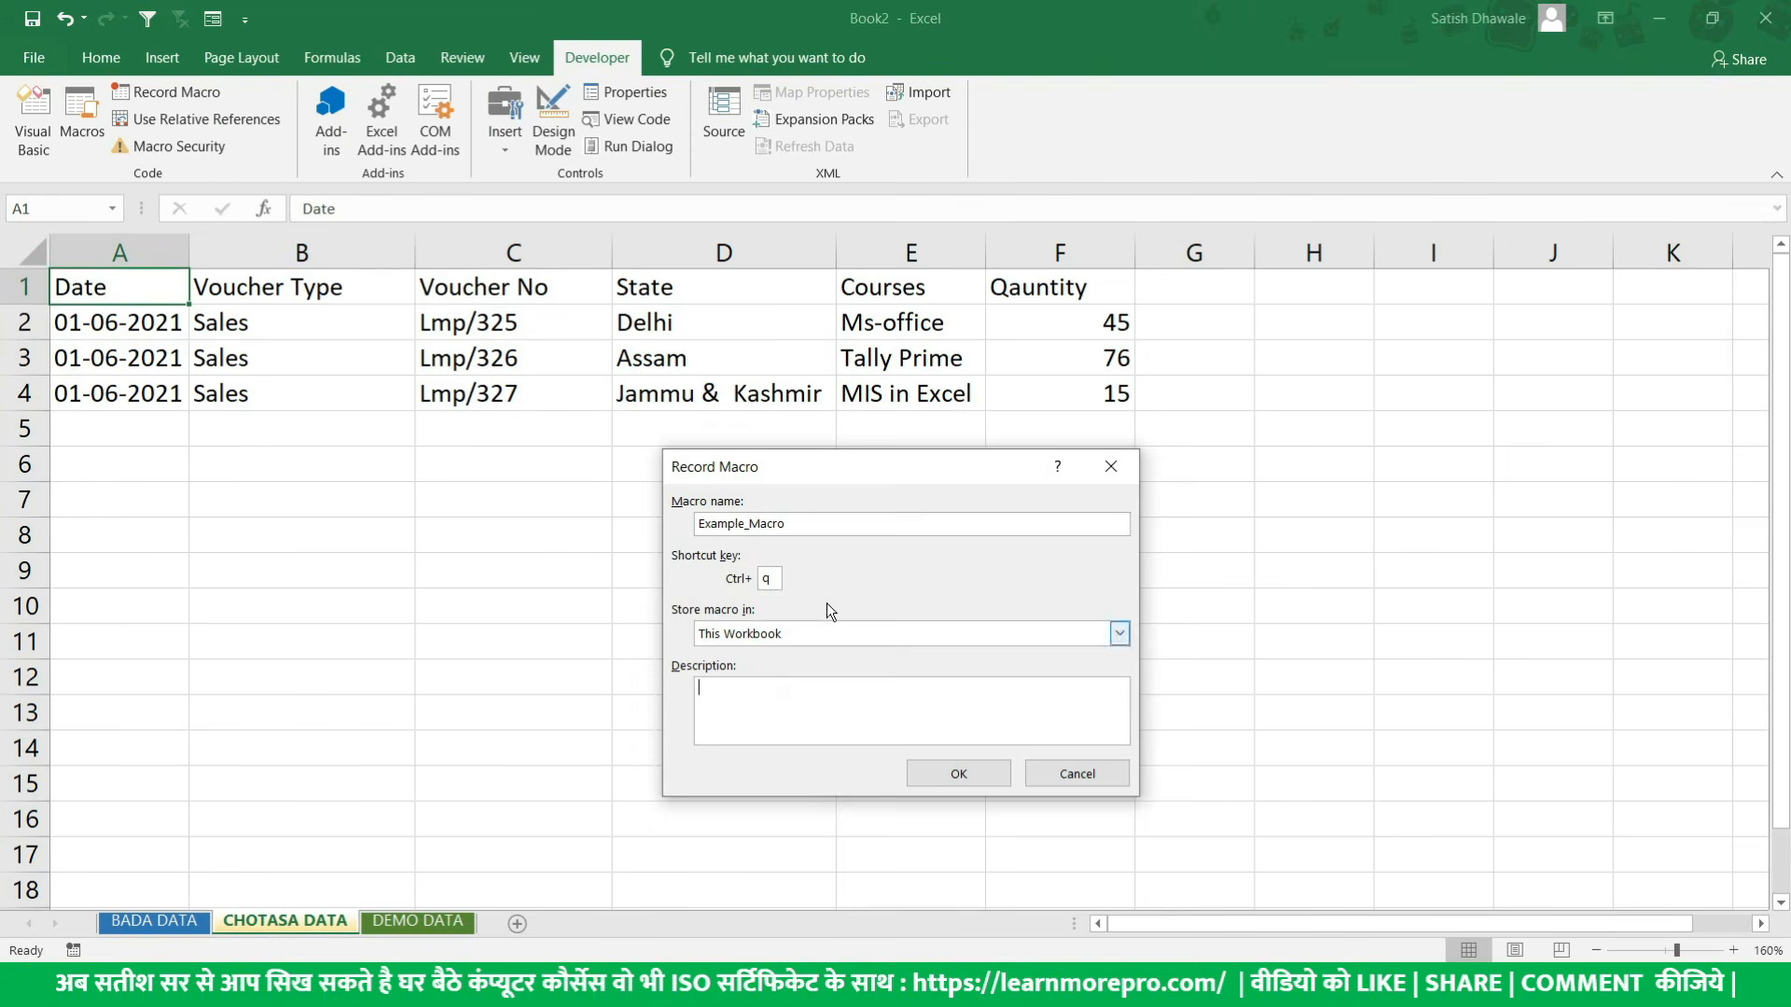
{"action": "key", "text": "Return"}
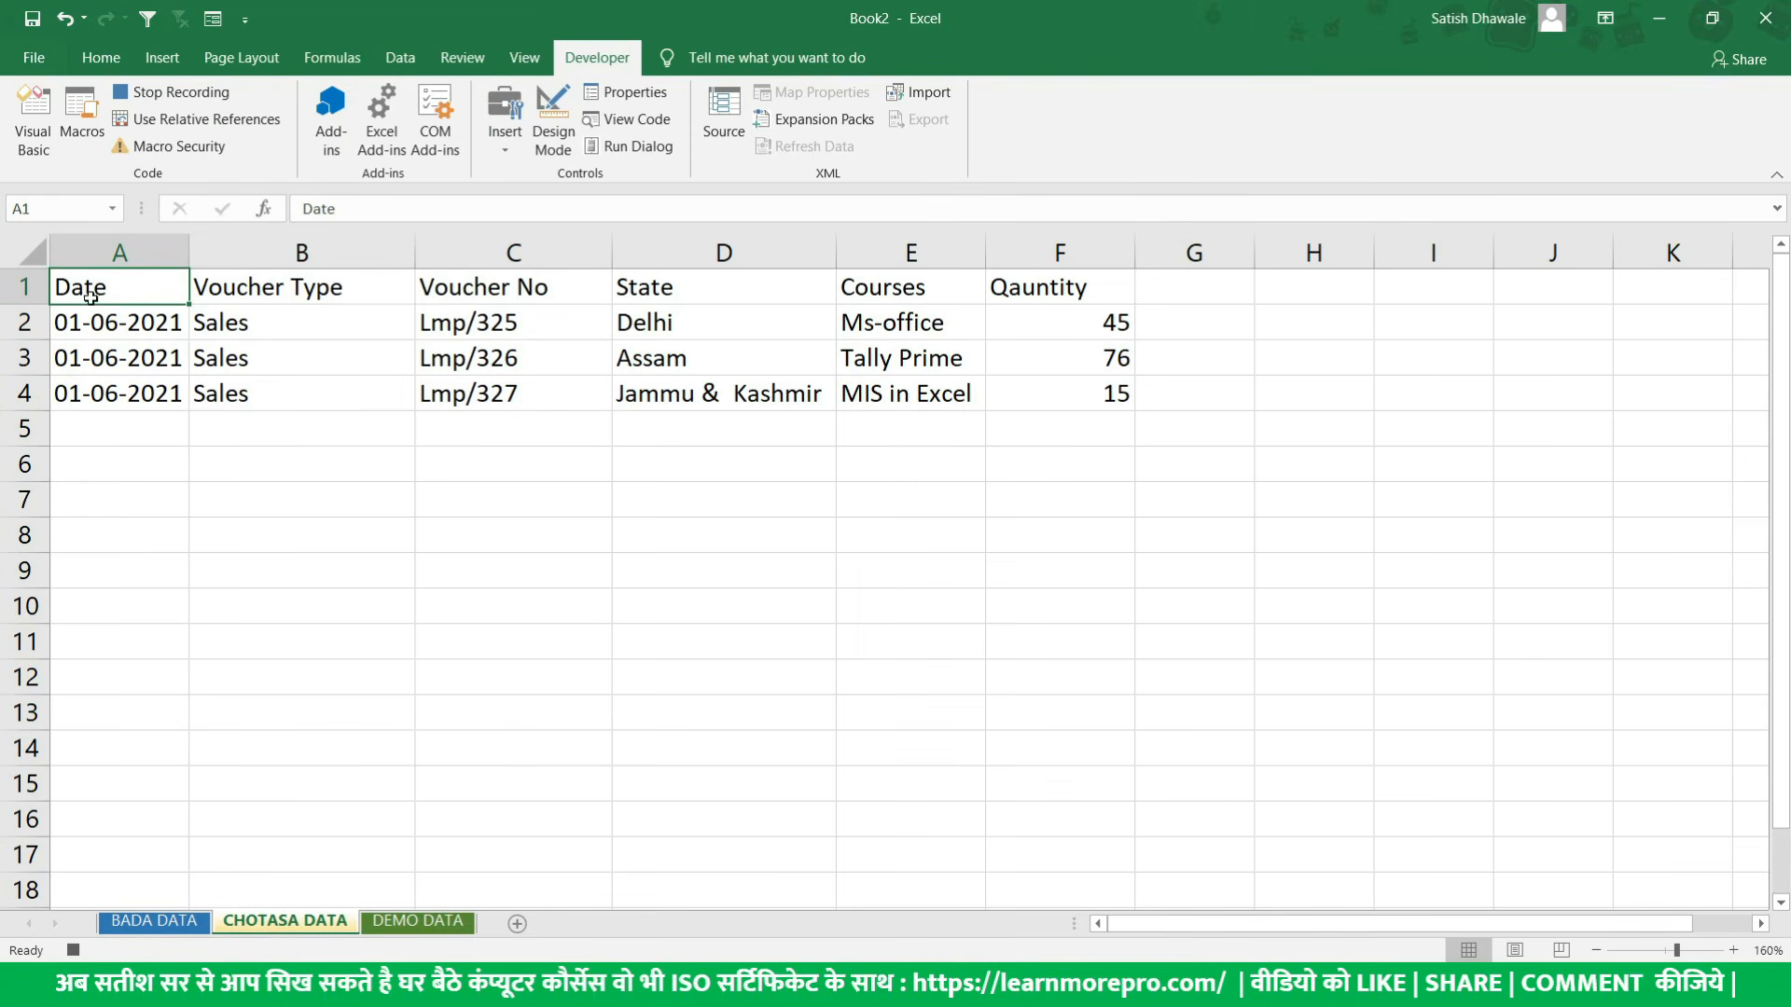
- Make the header row A1:F1 bold
{"action": "left_click_drag", "start_coordinate": [89, 296], "coordinate": [1084, 292]}
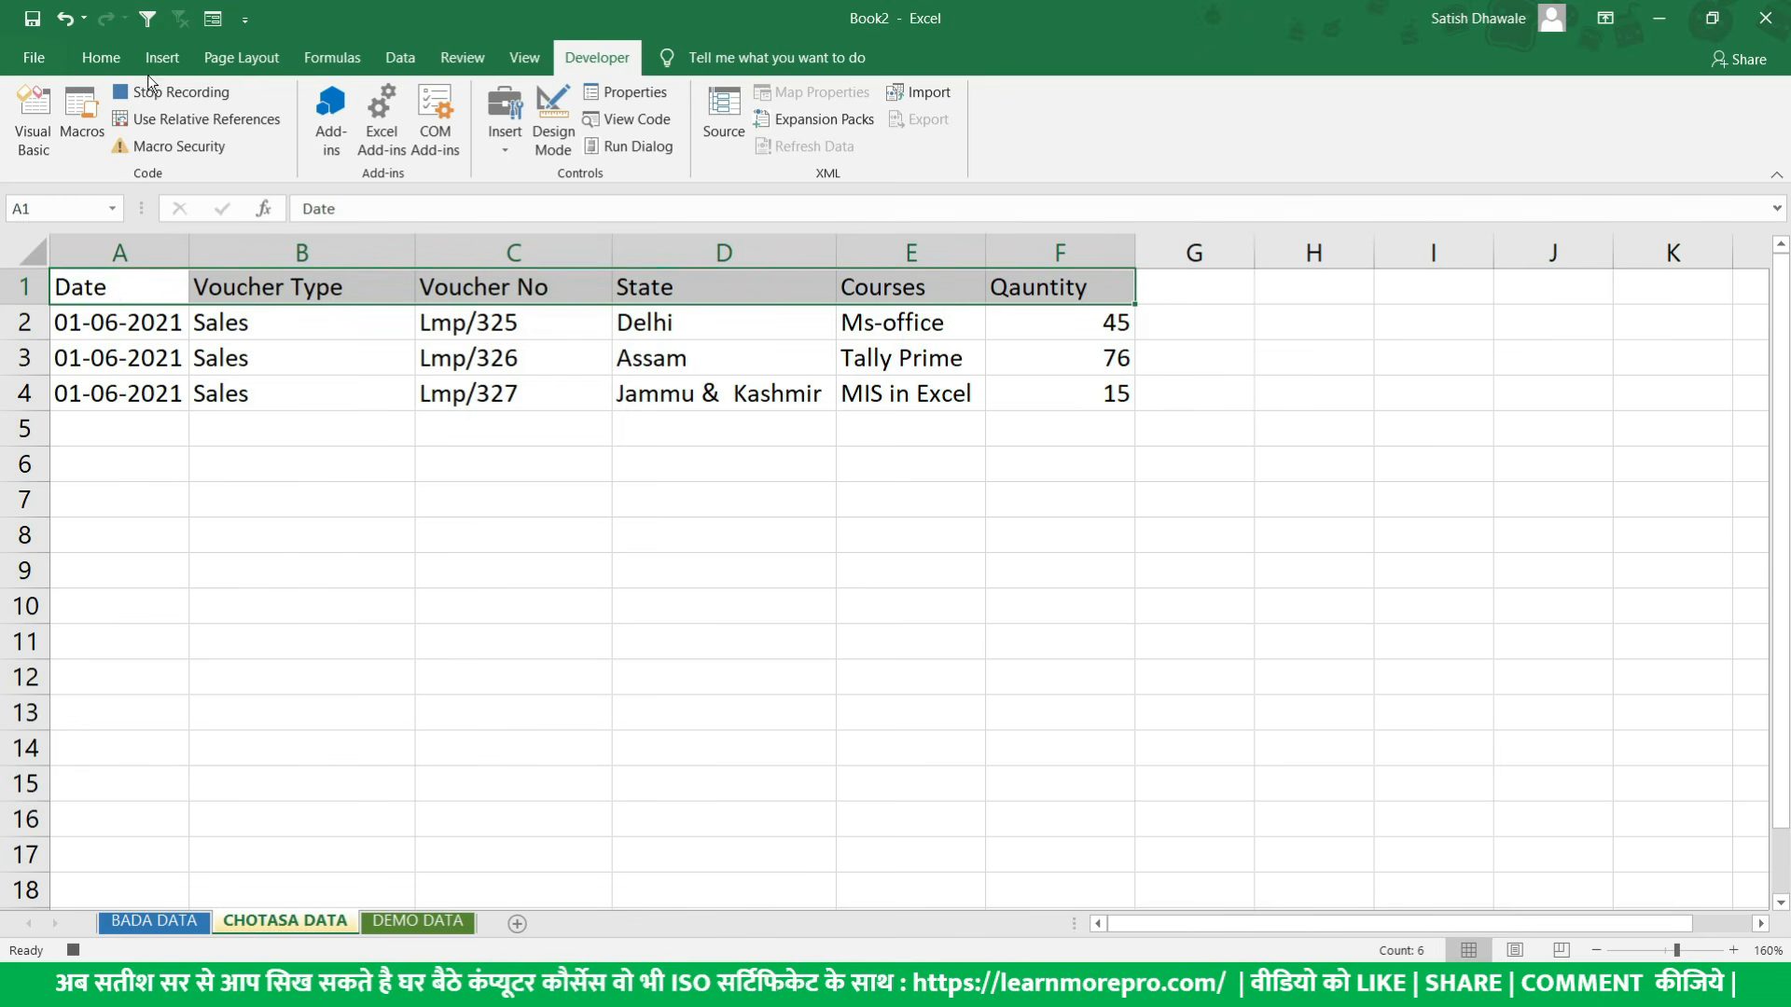
{"action": "left_click", "coordinate": [103, 61]}
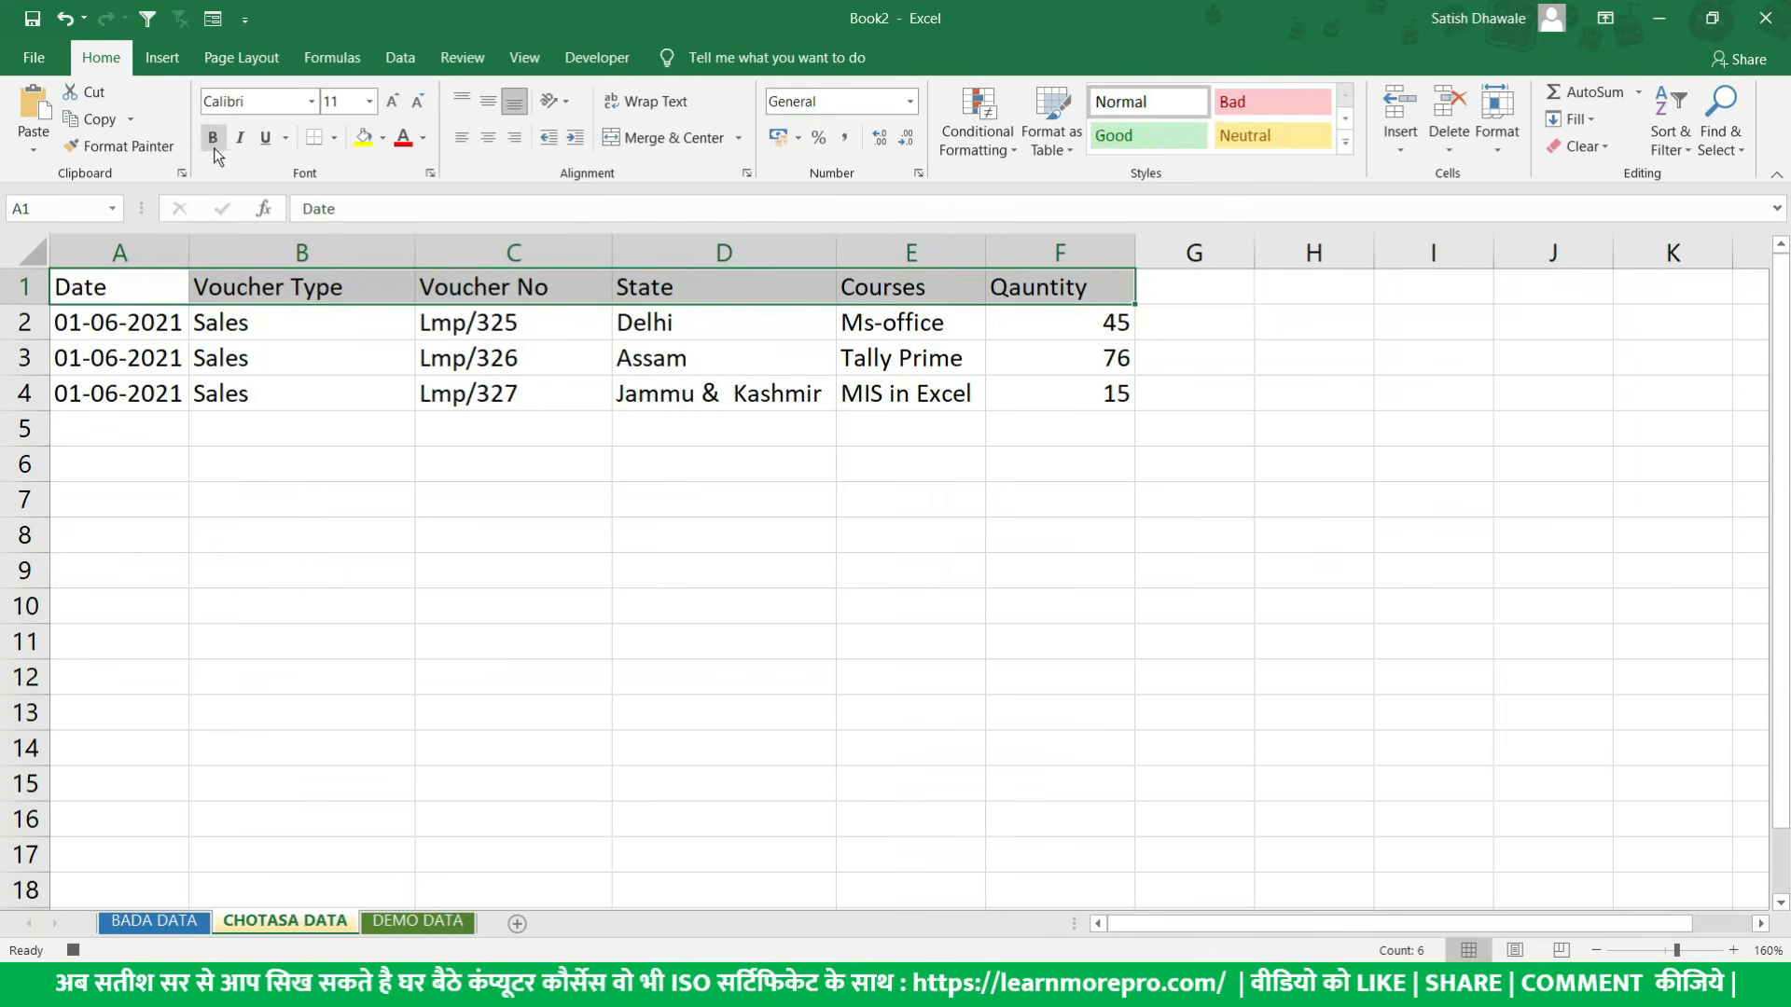
{"action": "left_click", "coordinate": [214, 146]}
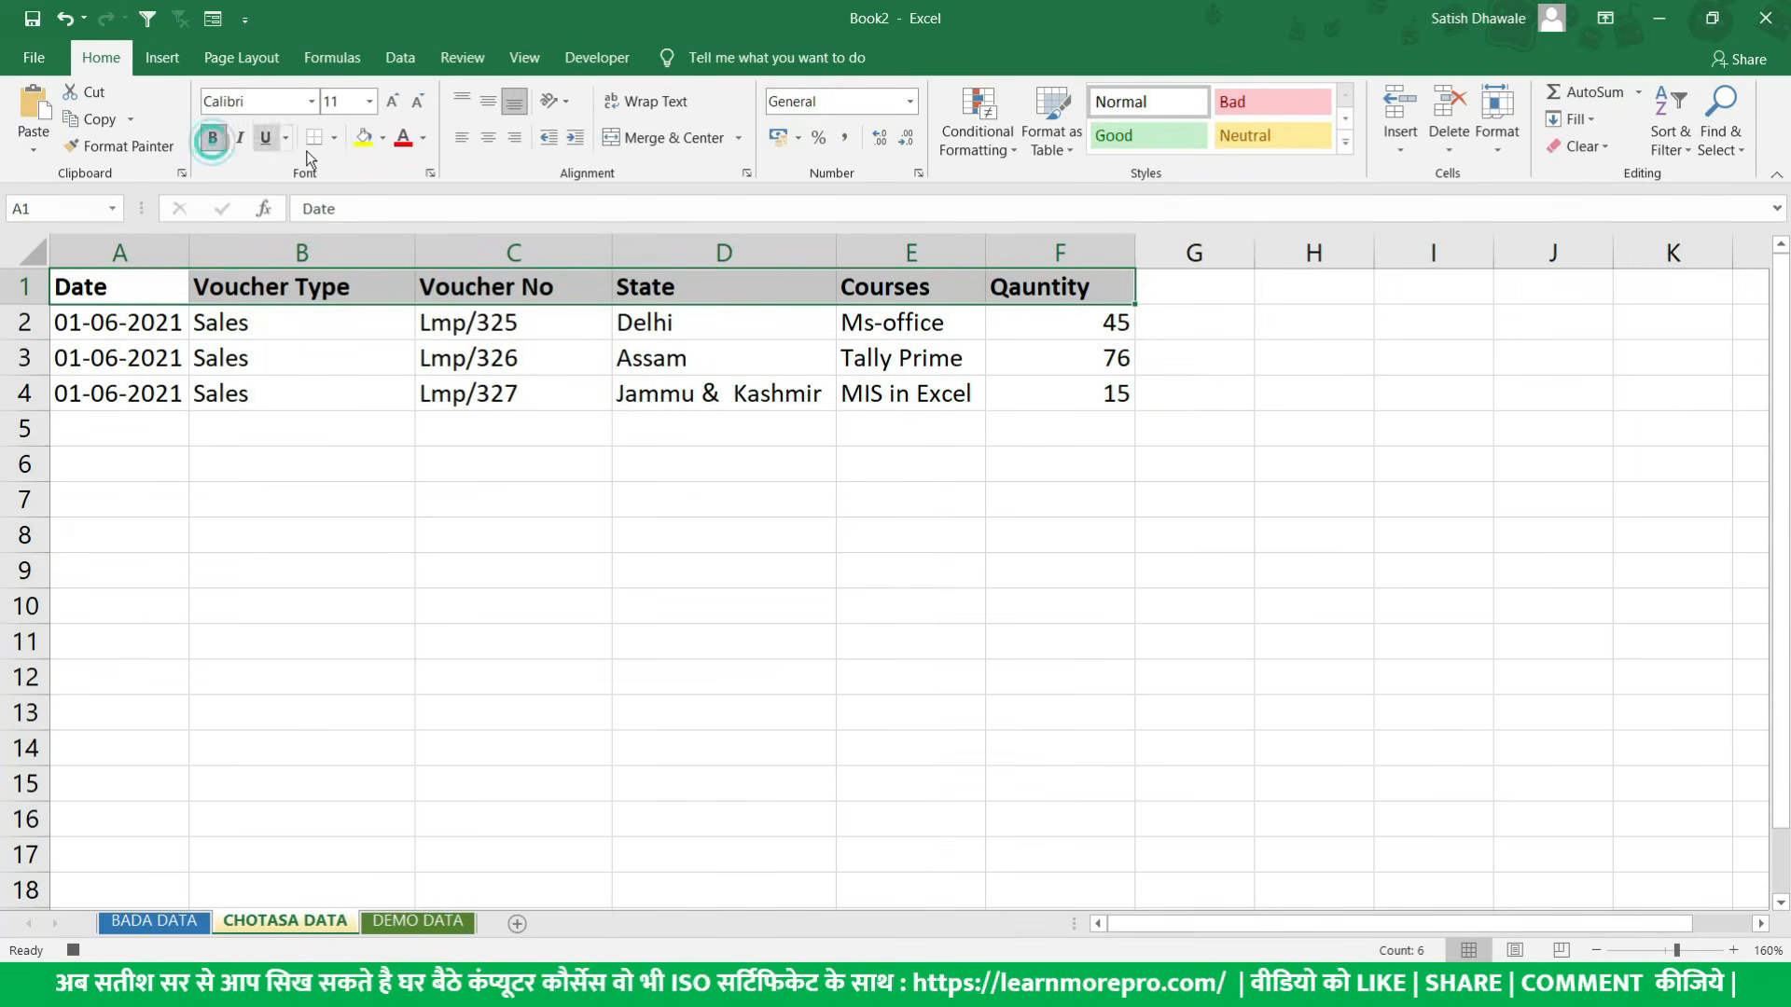
{"action": "left_click", "coordinate": [335, 138]}
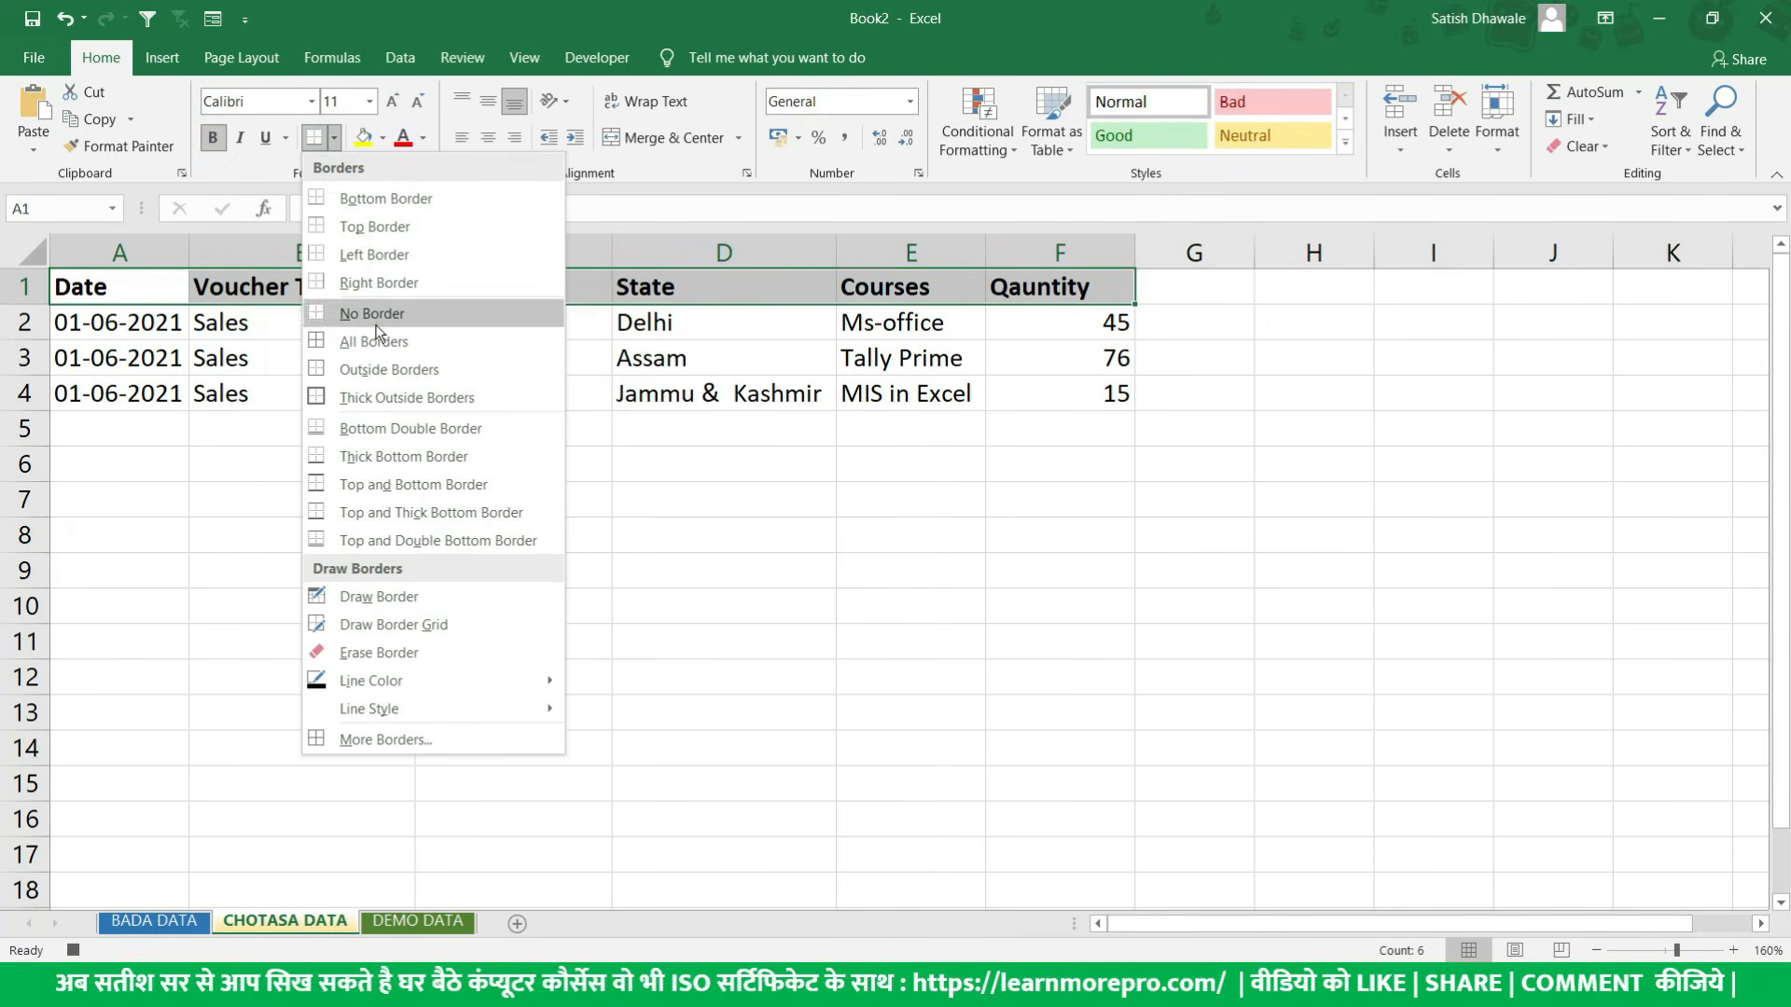
{"action": "left_click", "coordinate": [424, 138]}
{"action": "left_click", "coordinate": [425, 140]}
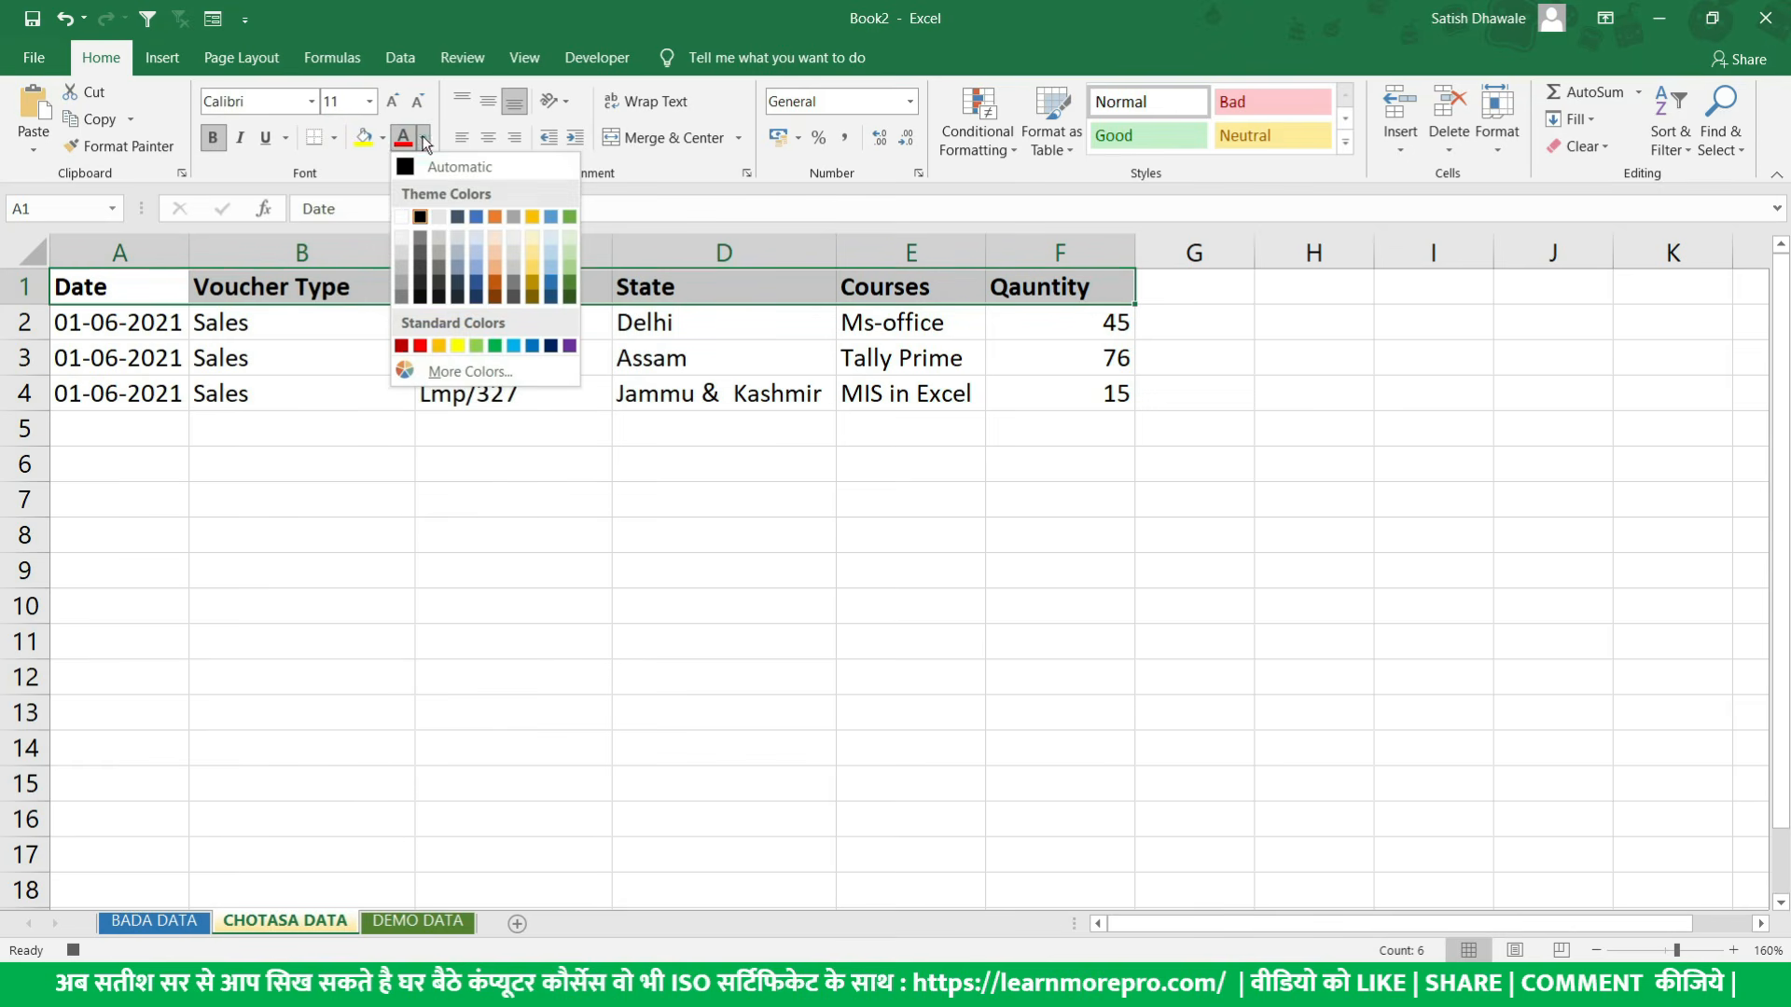
- Try a light gold fill on the header row and replace it with light green (Accent 6, 60% lighter)
{"action": "left_click", "coordinate": [382, 138]}
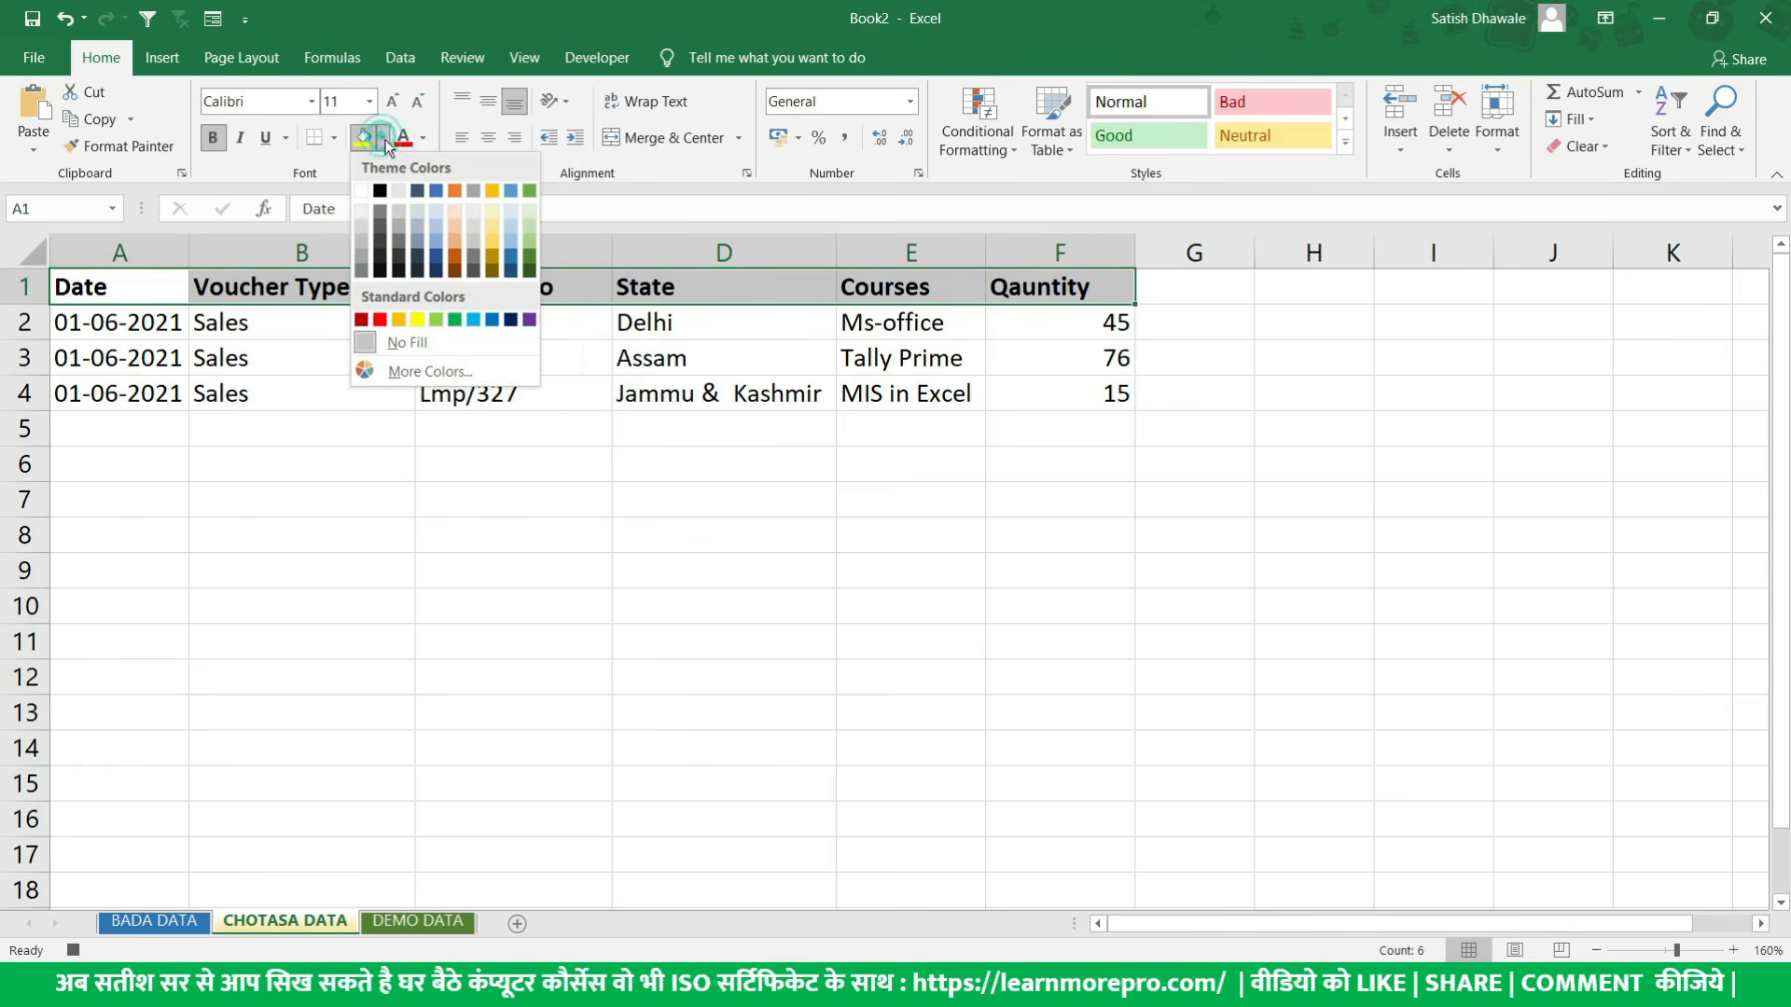
{"action": "left_click", "coordinate": [491, 235]}
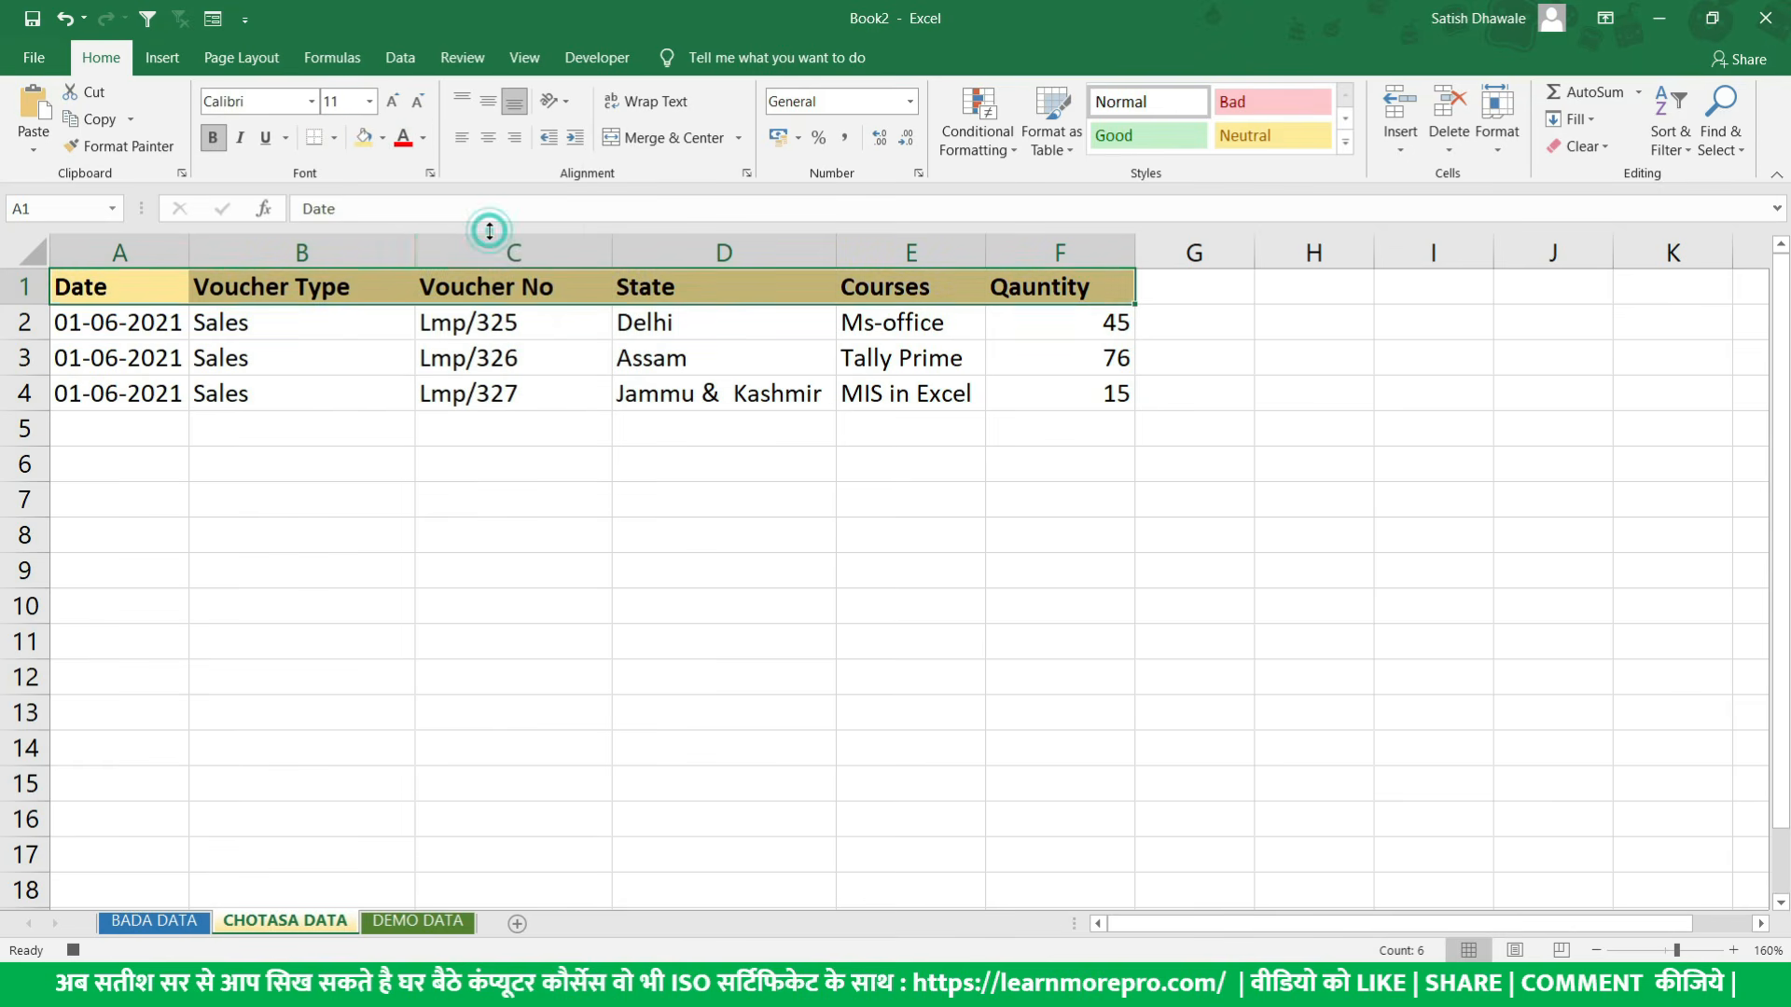
{"action": "left_click", "coordinate": [383, 138]}
{"action": "left_click", "coordinate": [529, 228]}
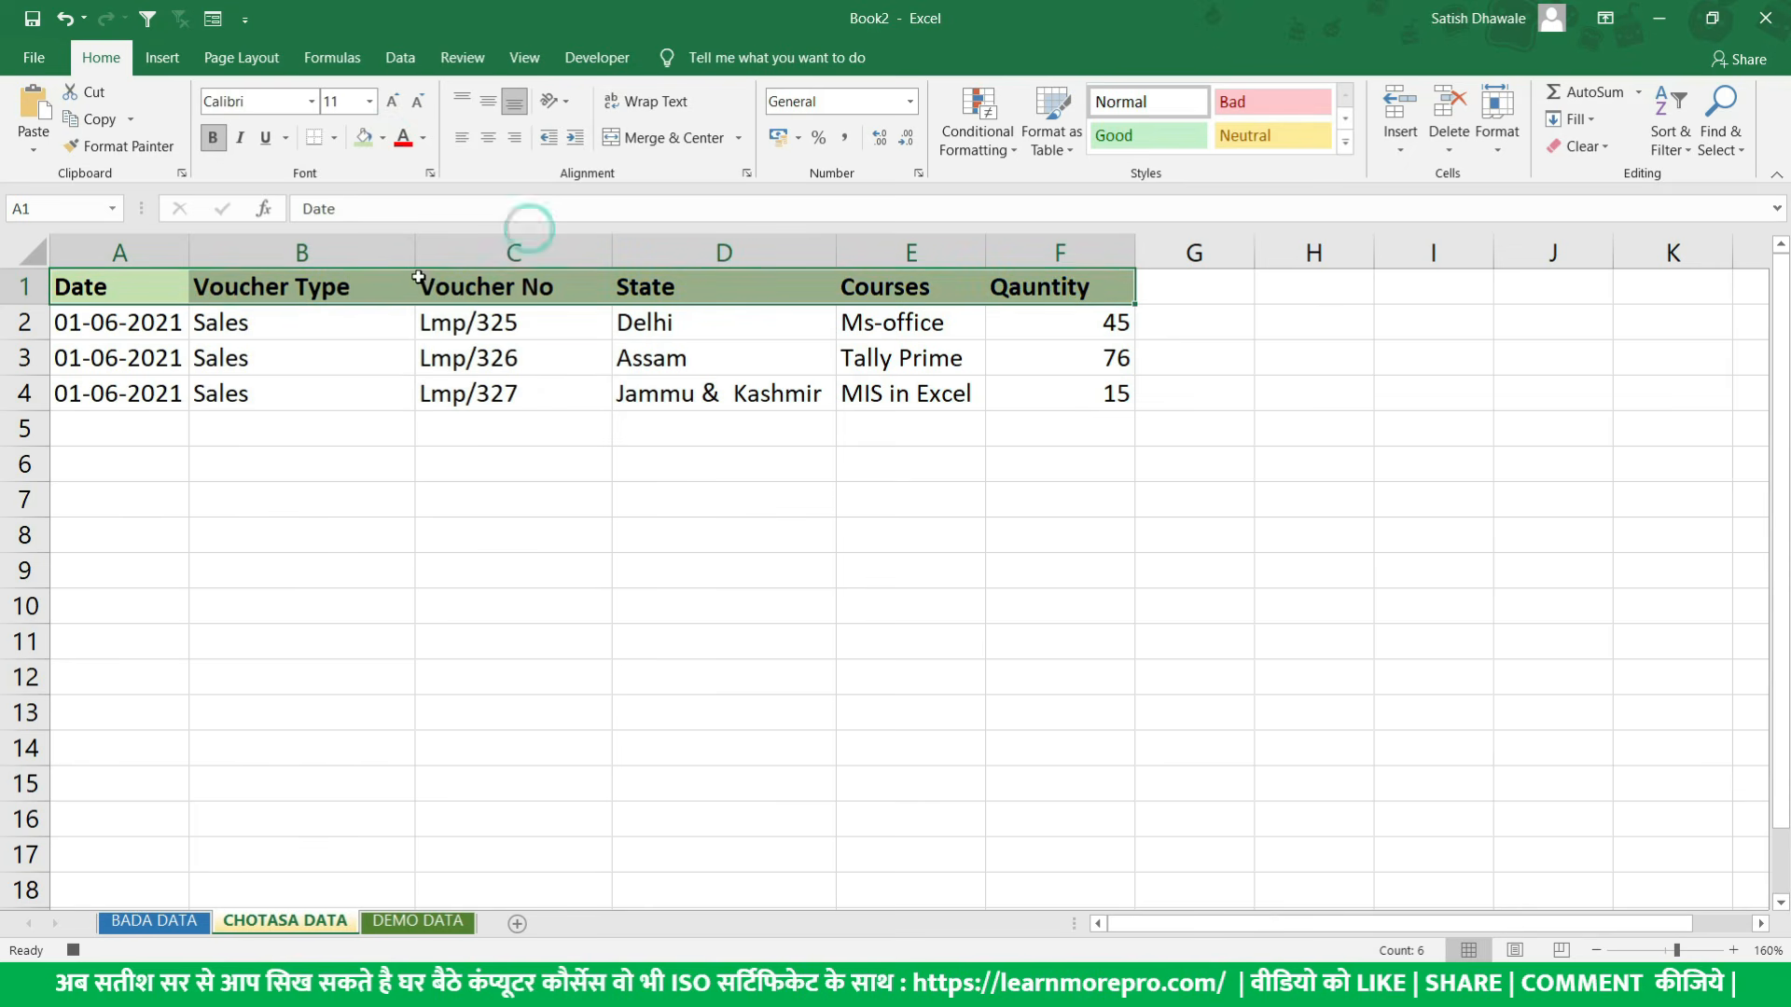
- Apply All Borders to the whole table A1:F4
{"action": "left_click_drag", "start_coordinate": [125, 285], "coordinate": [1063, 400]}
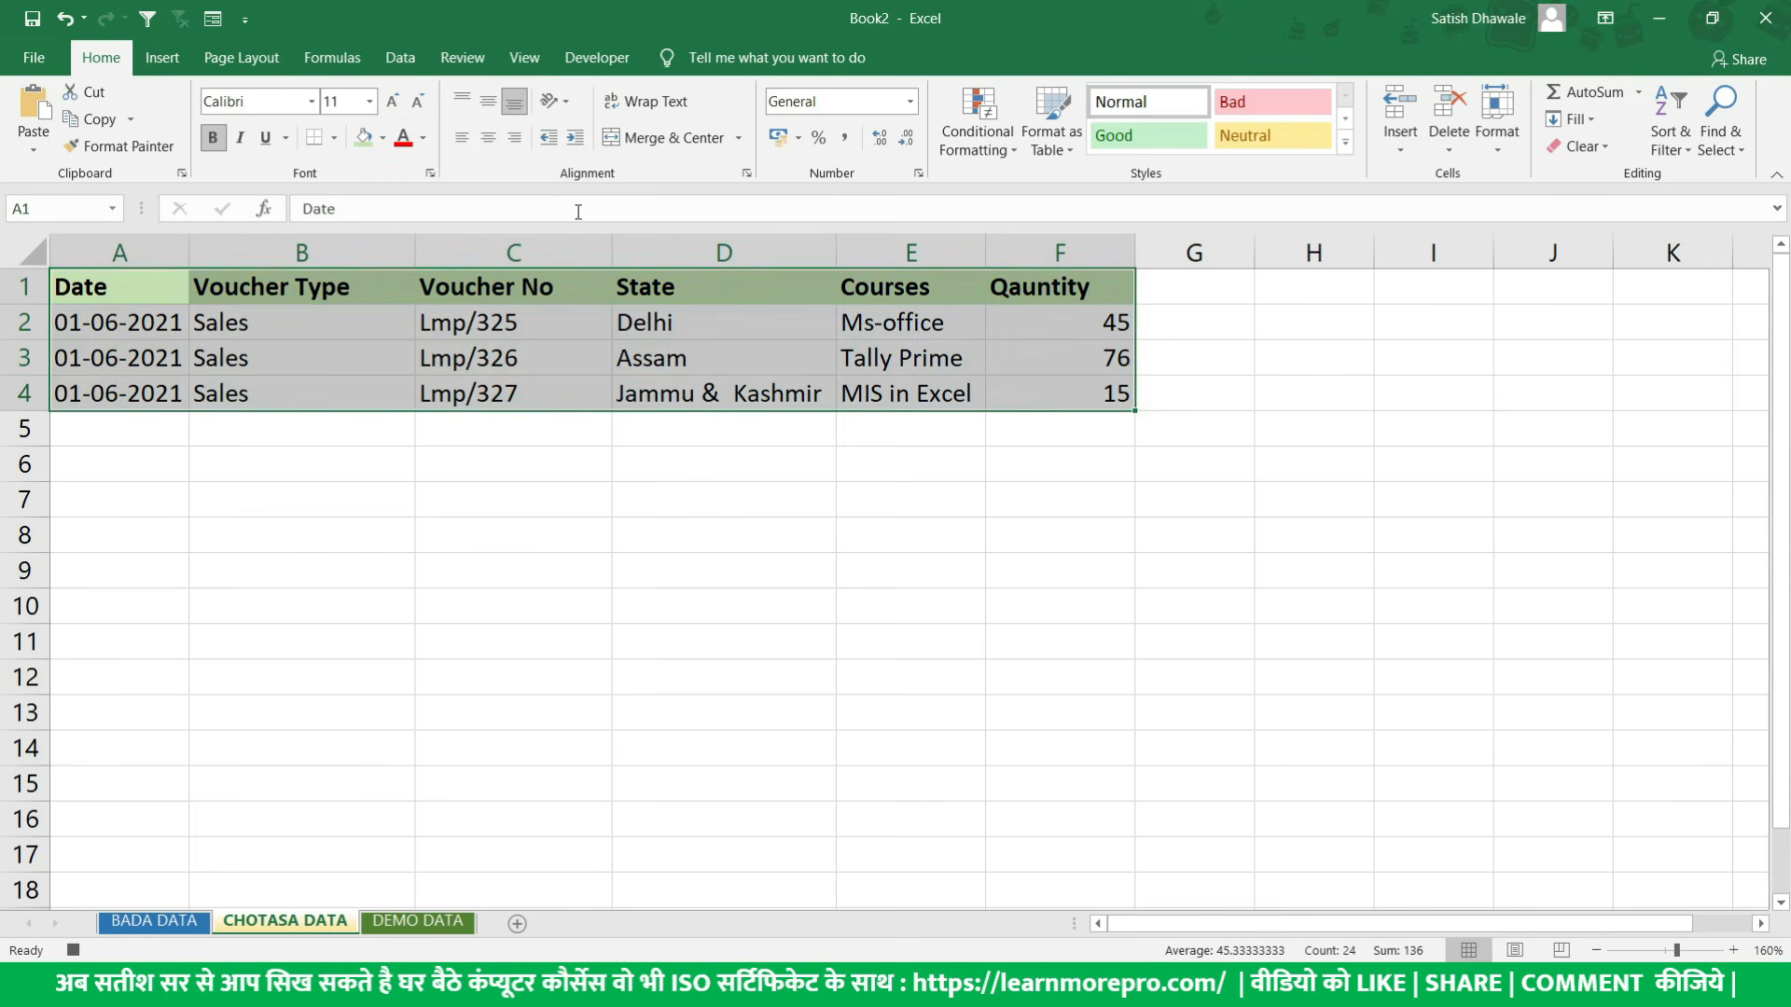
{"action": "left_click", "coordinate": [335, 138]}
{"action": "left_click", "coordinate": [365, 340]}
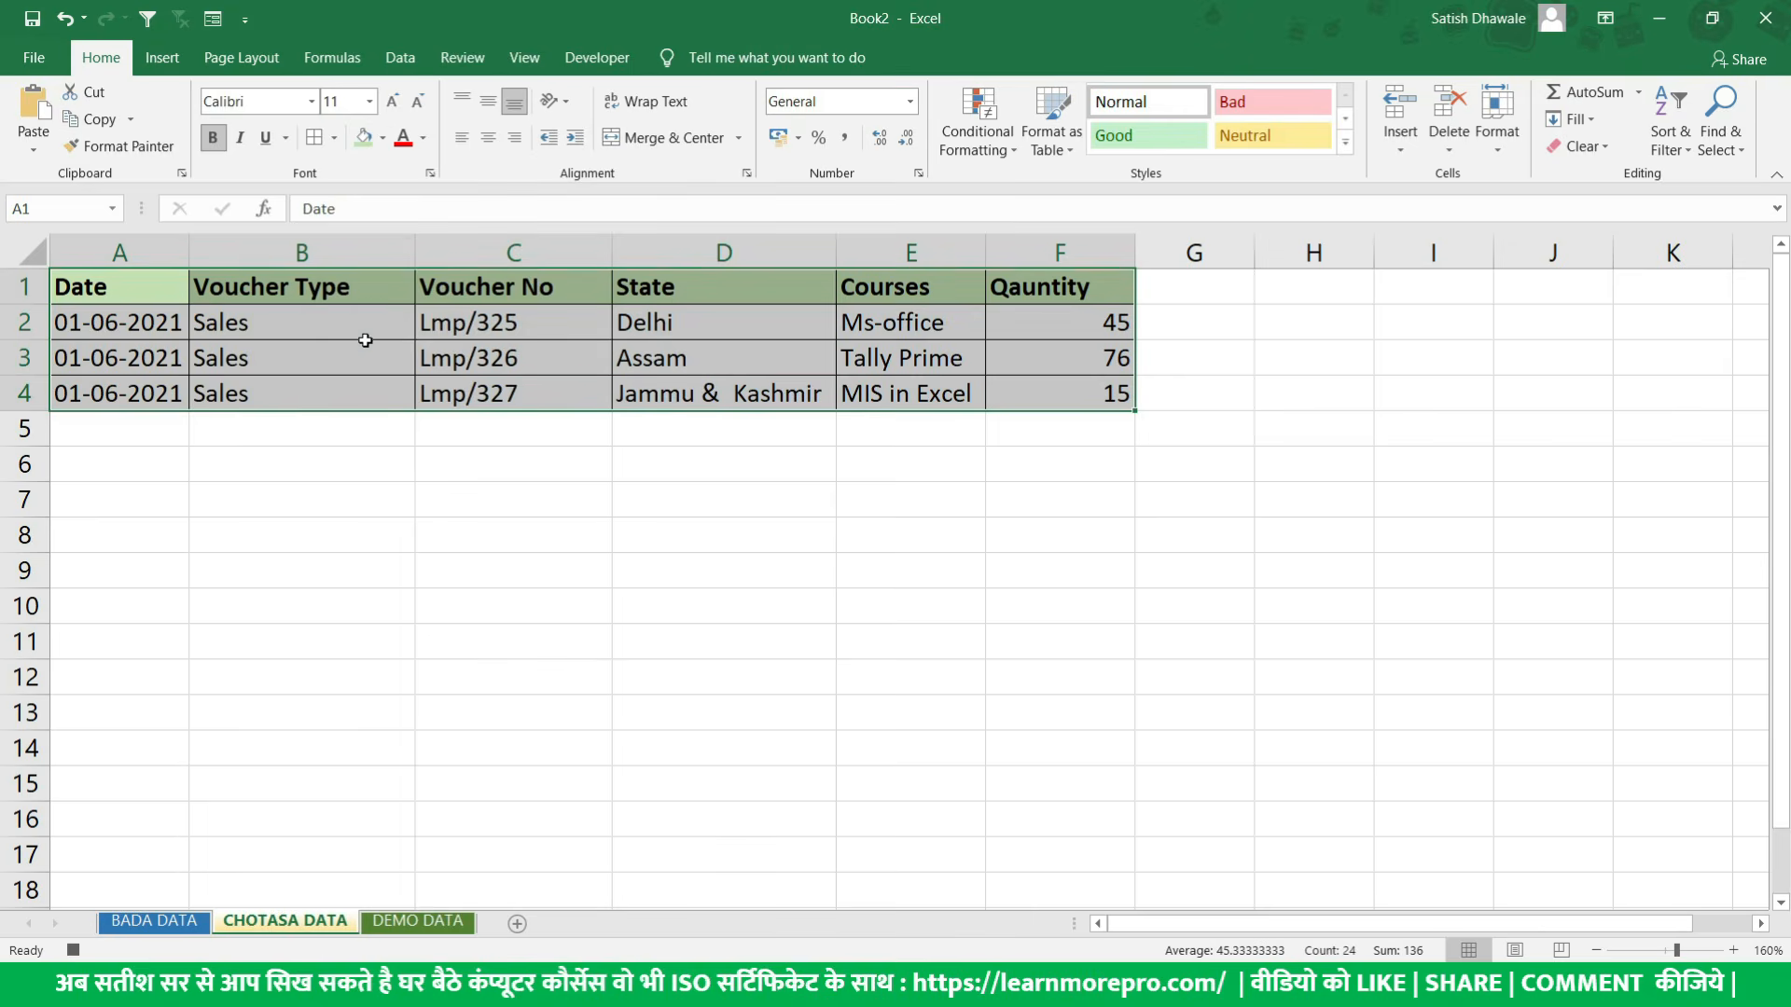
- Increase the font size of the header row A1:F1 to 14
{"action": "left_click_drag", "start_coordinate": [112, 288], "coordinate": [398, 288]}
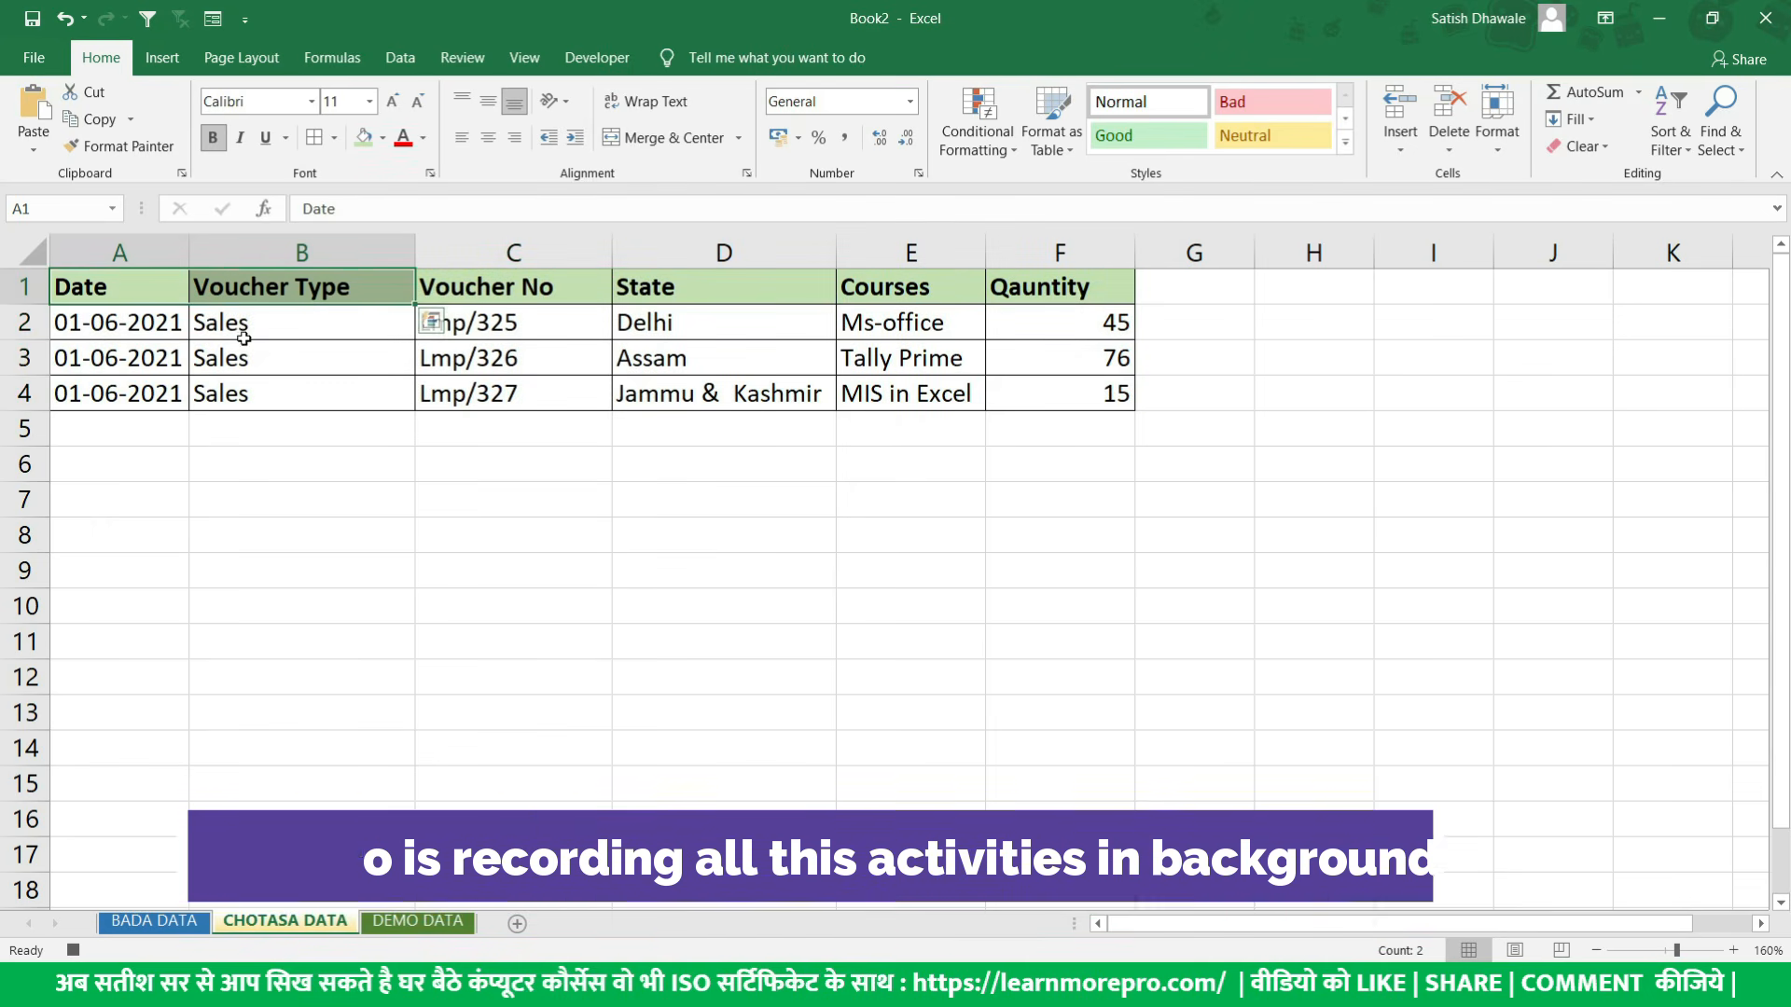
{"action": "left_click_drag", "start_coordinate": [158, 291], "coordinate": [1114, 392]}
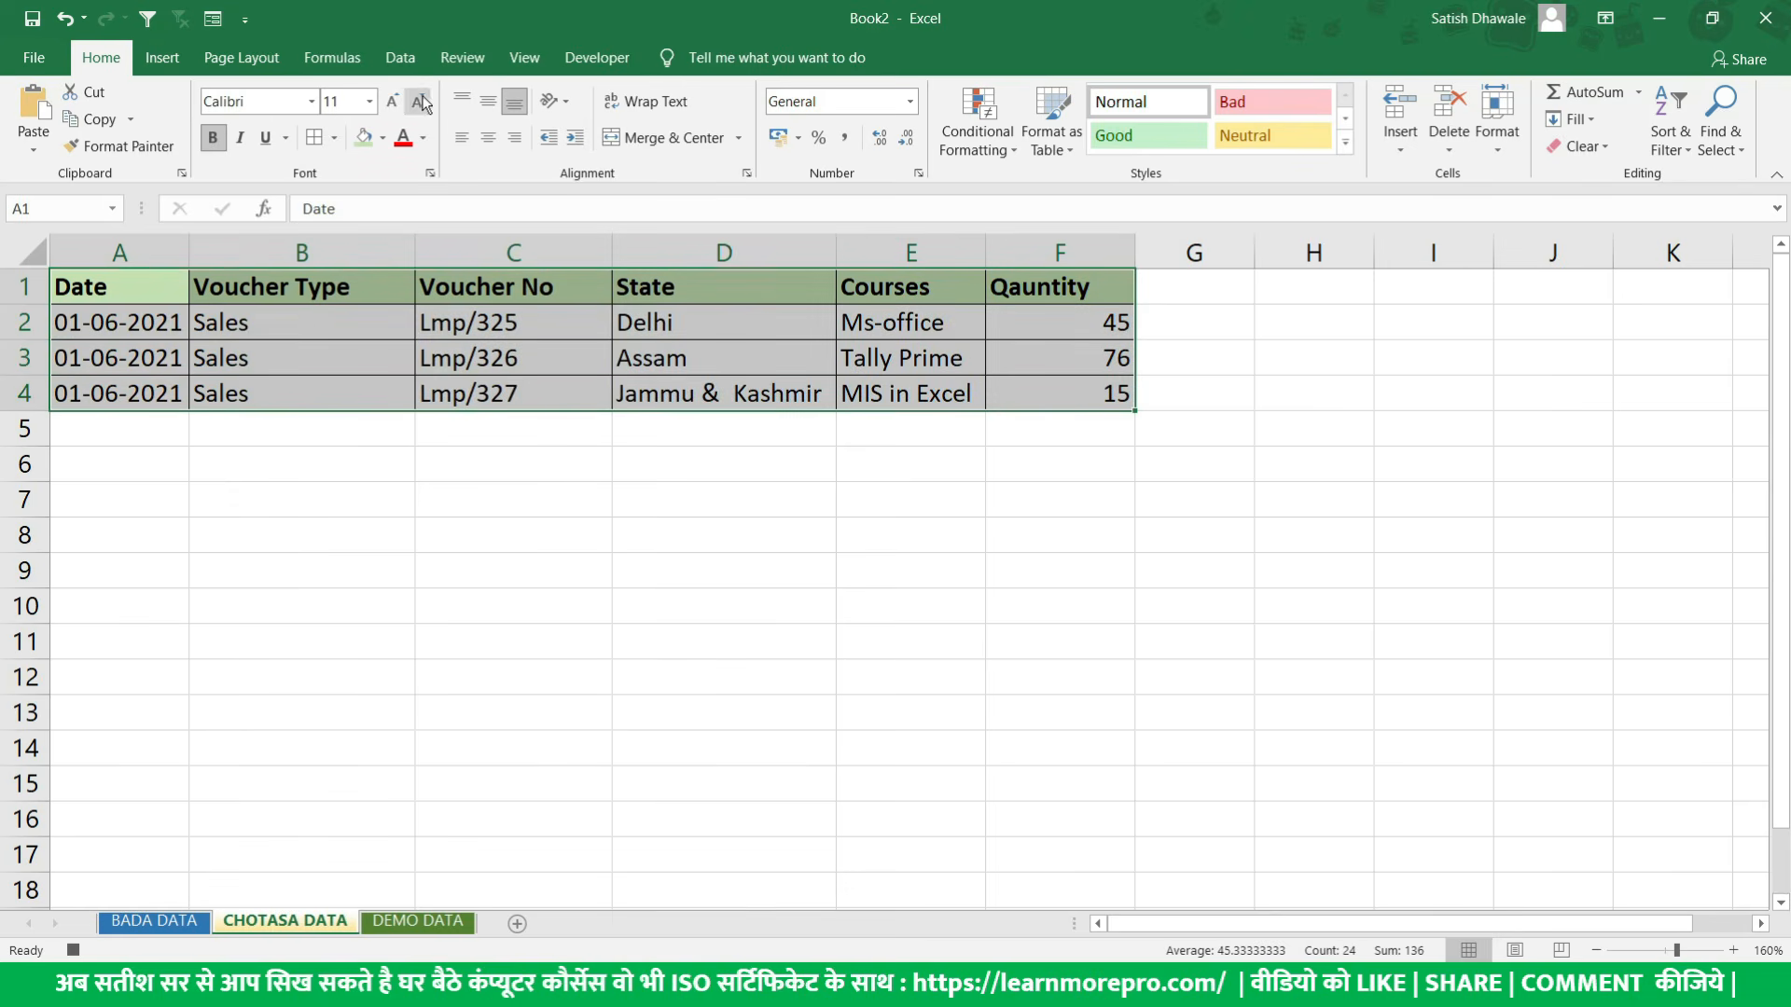
{"action": "left_click_drag", "start_coordinate": [153, 292], "coordinate": [1025, 275]}
{"action": "left_click", "coordinate": [391, 101]}
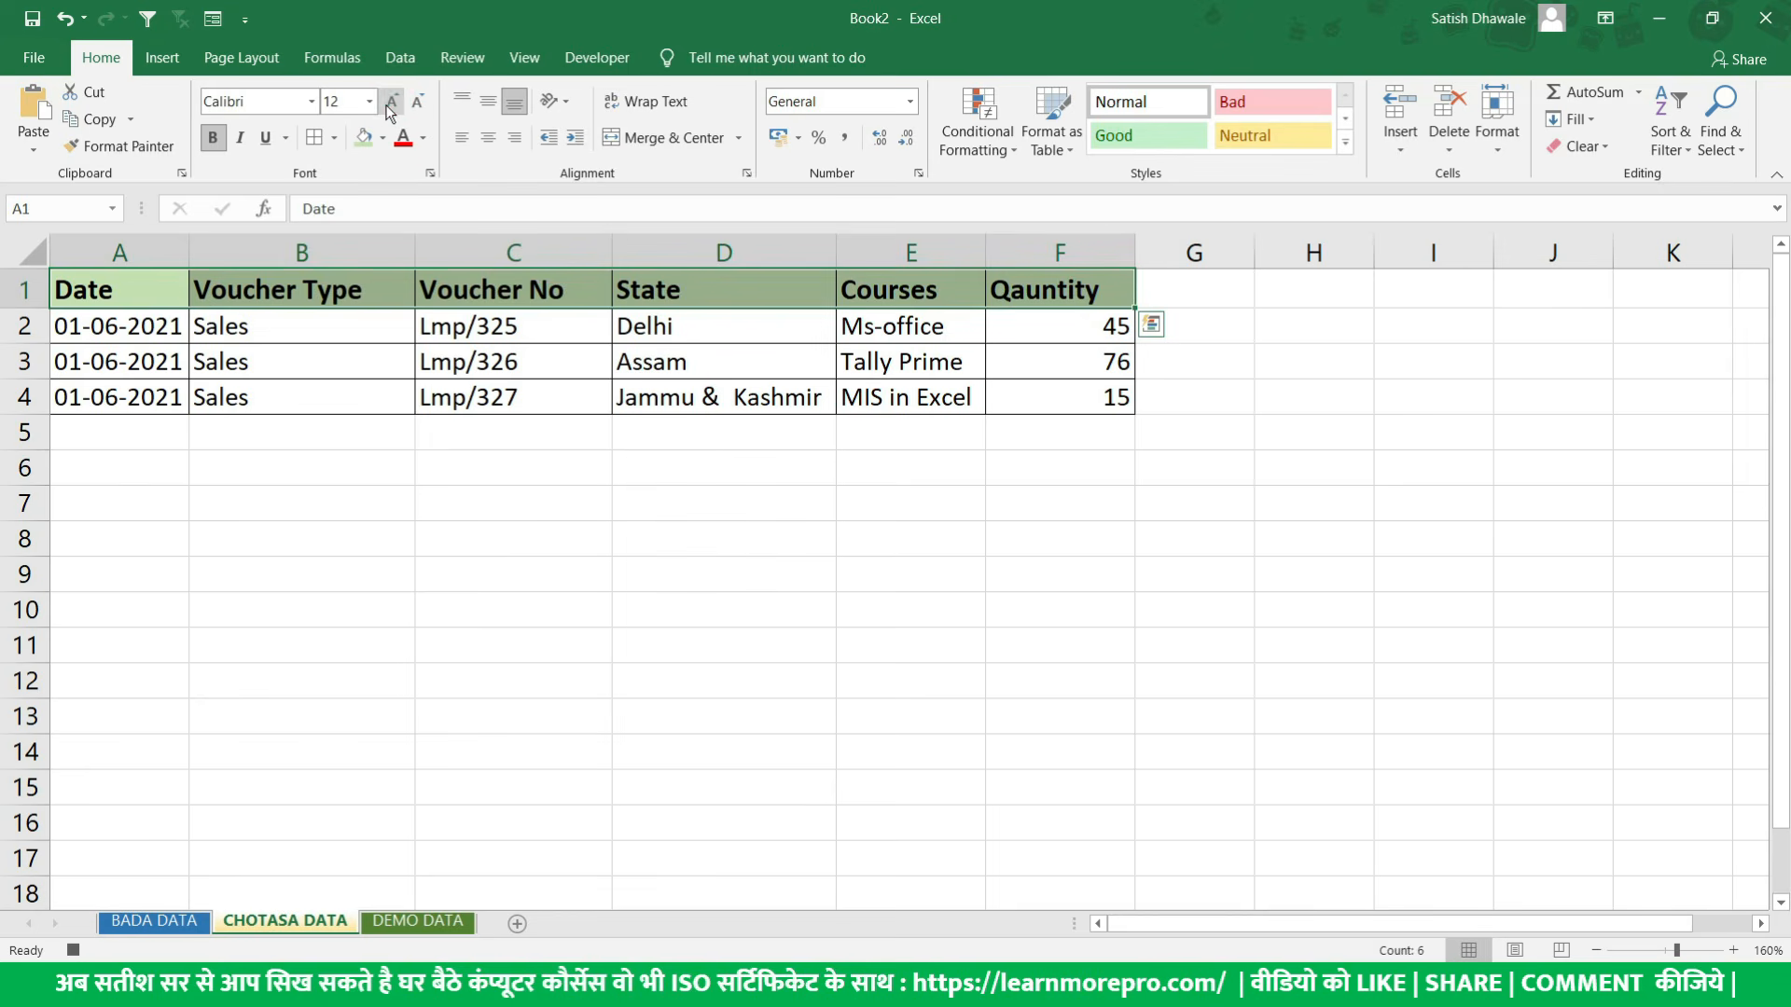
{"action": "left_click", "coordinate": [391, 101]}
- Return the selection to cell A1 and stop the macro recording
{"action": "left_click_drag", "start_coordinate": [153, 297], "coordinate": [1063, 392]}
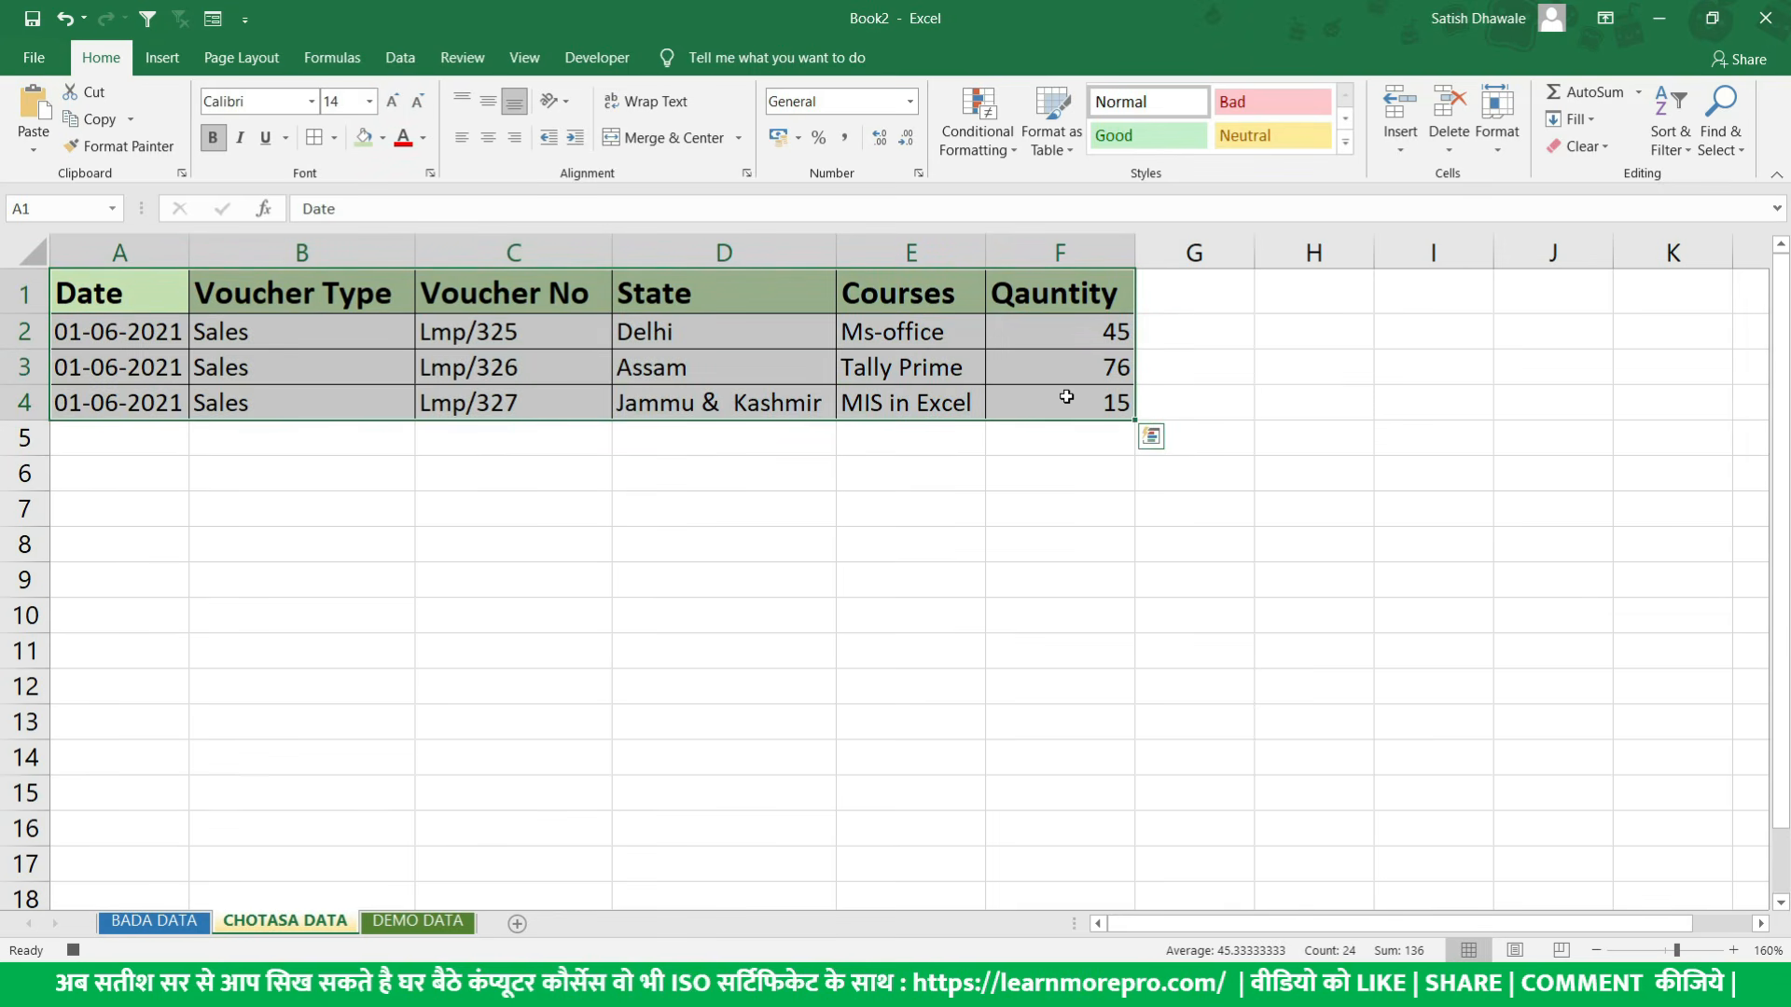
{"action": "left_click", "coordinate": [168, 293]}
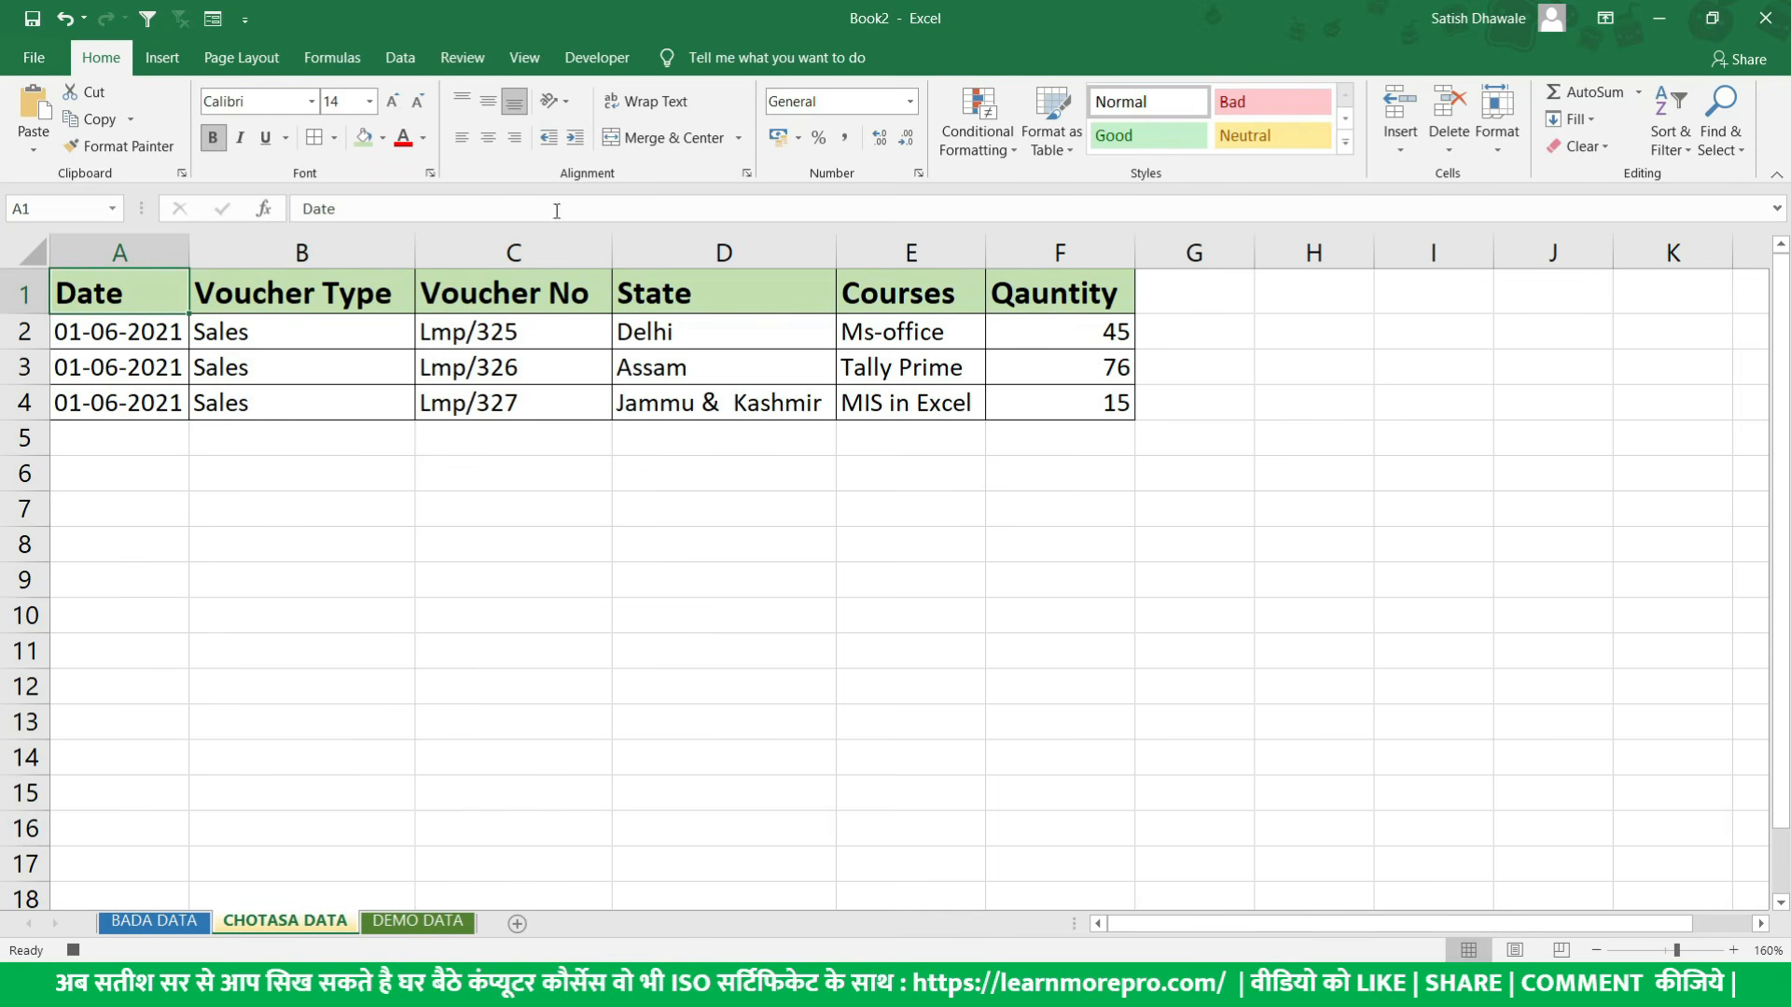
{"action": "left_click", "coordinate": [597, 57]}
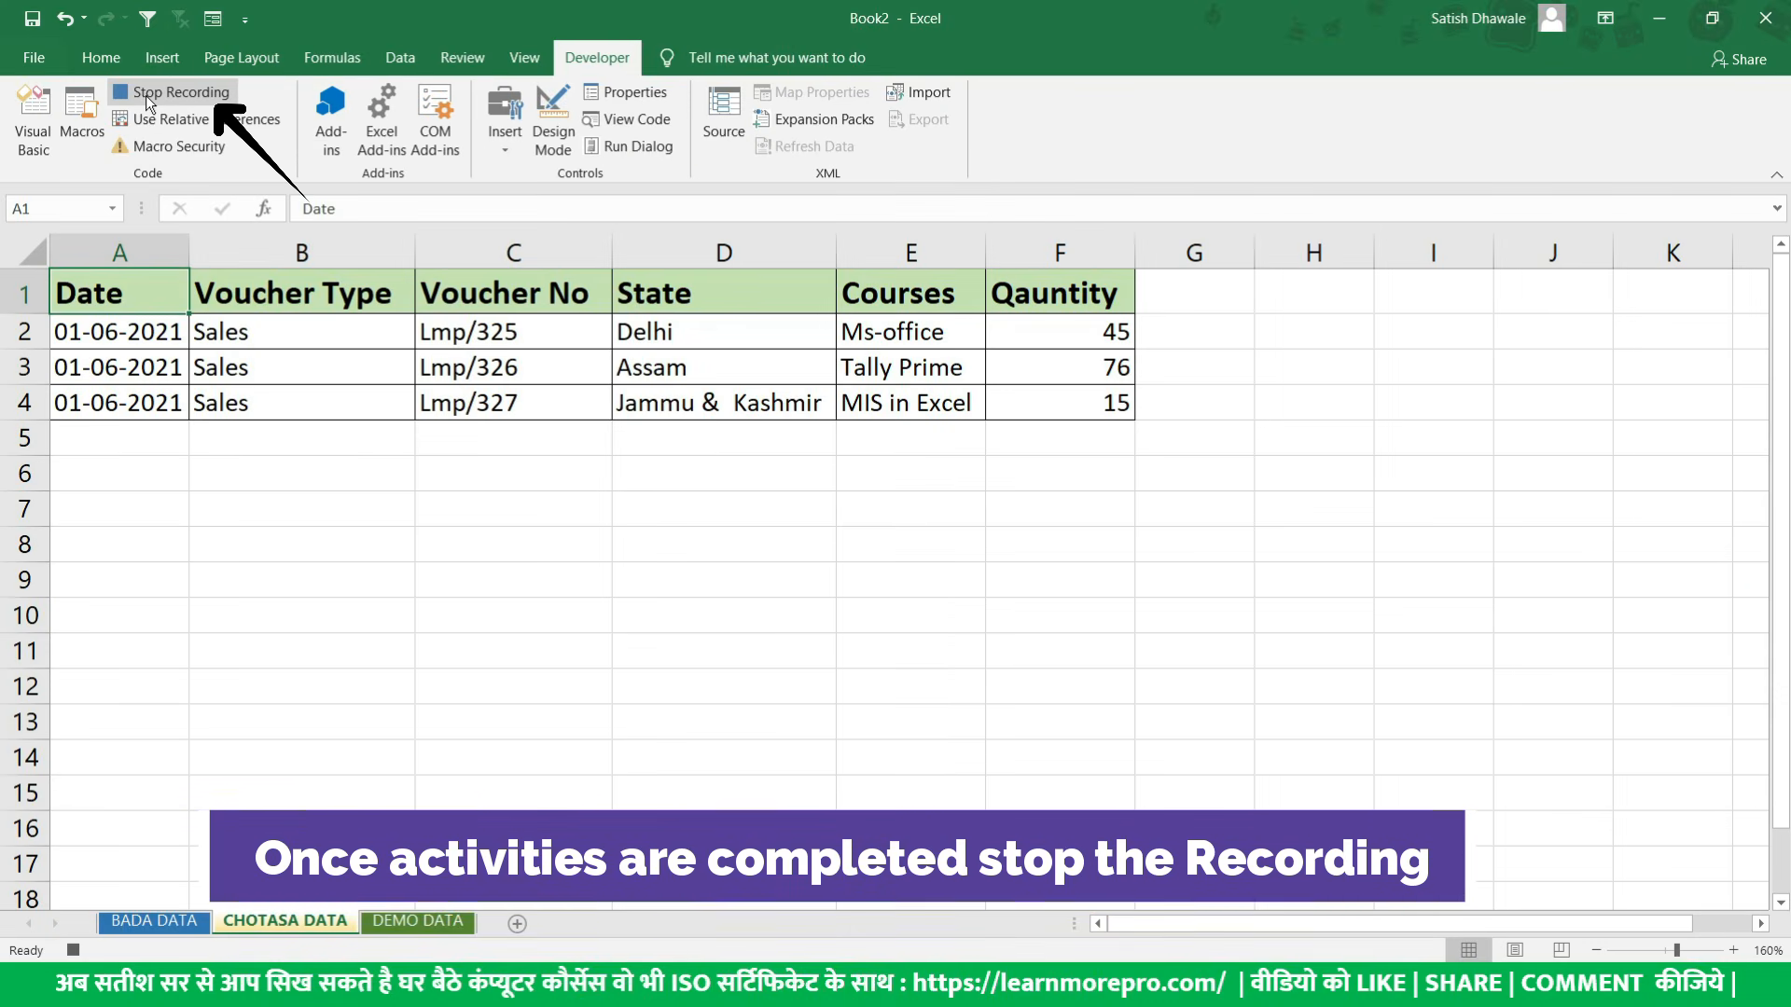
{"action": "left_click", "coordinate": [146, 94]}
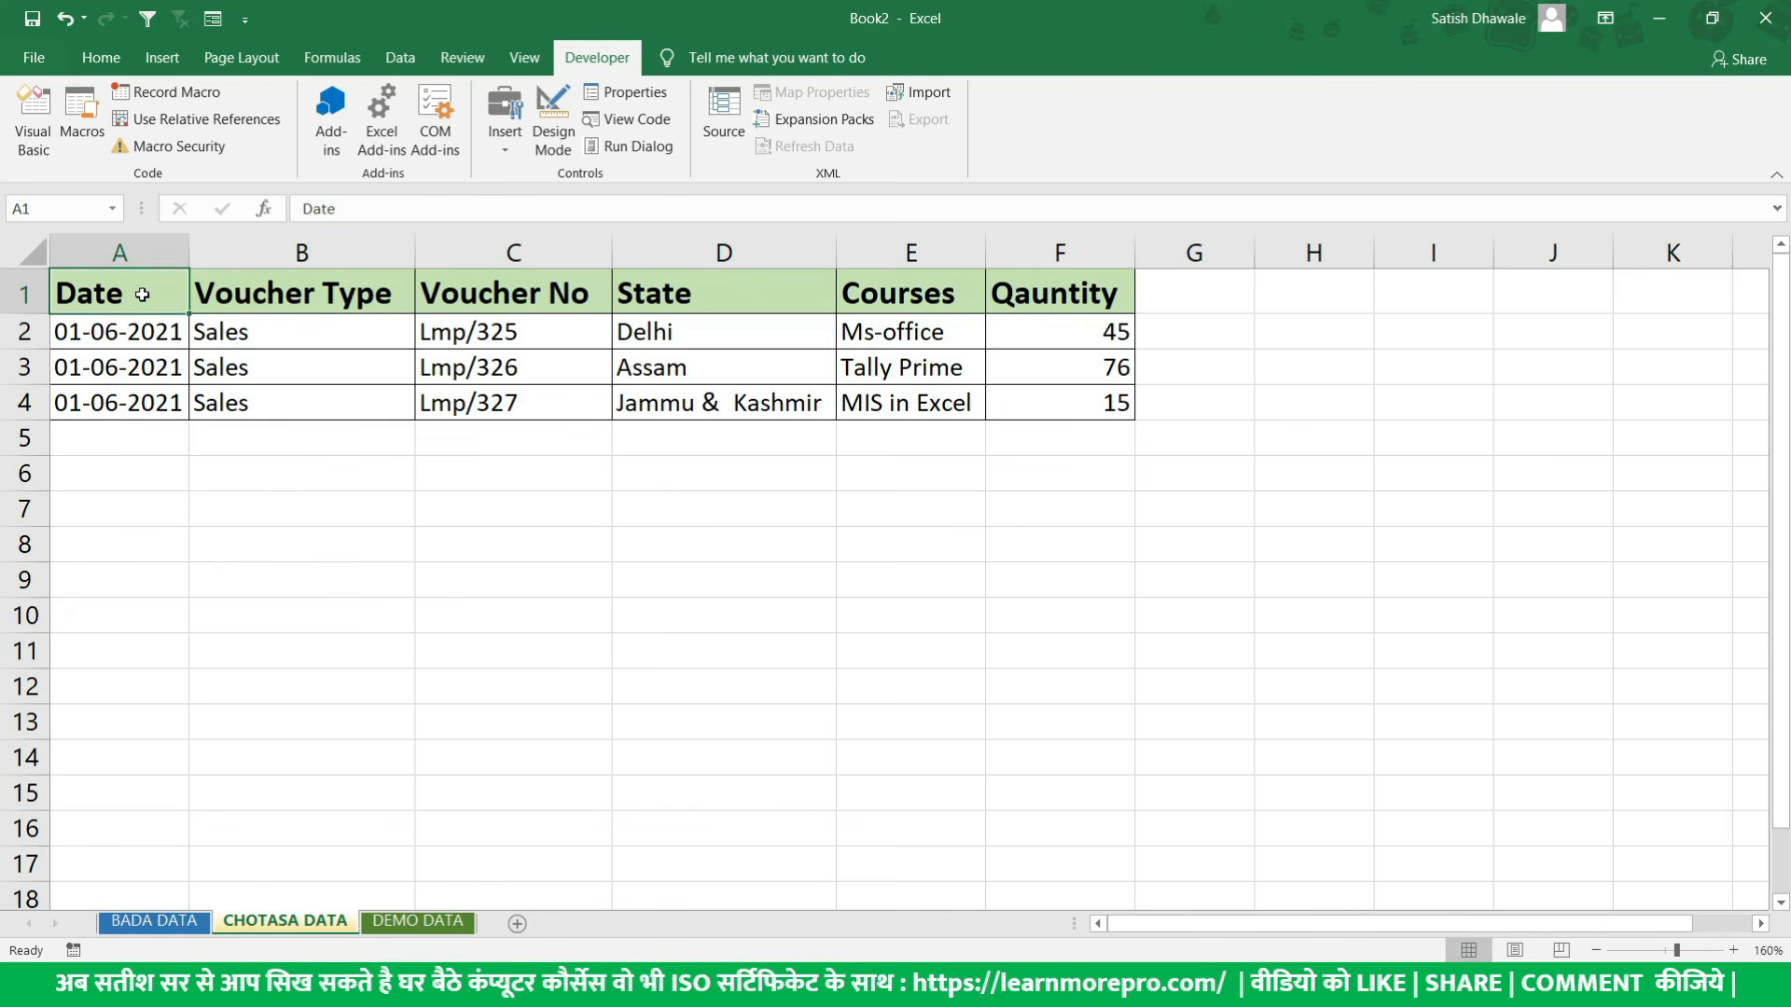
- Open the recorded Example_Macro for editing and read through the VBA code it generated
{"action": "left_click_drag", "start_coordinate": [142, 295], "coordinate": [988, 385]}
{"action": "left_click", "coordinate": [515, 411]}
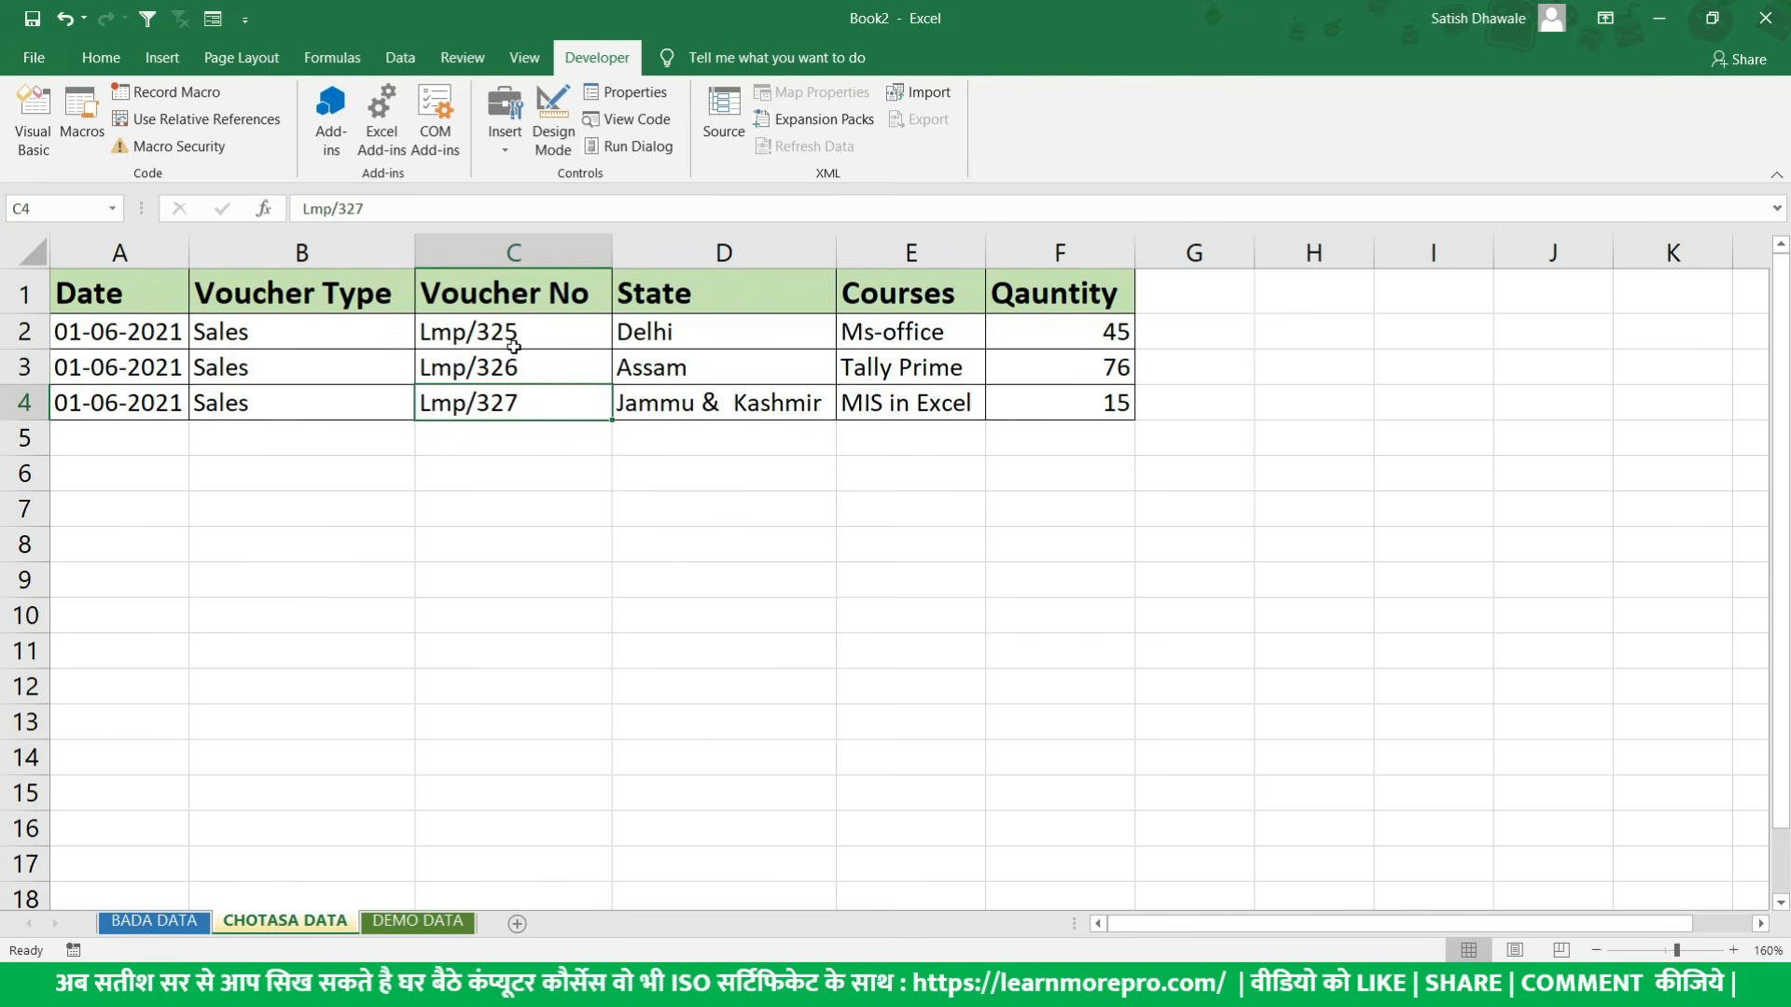
{"action": "left_click", "coordinate": [74, 117]}
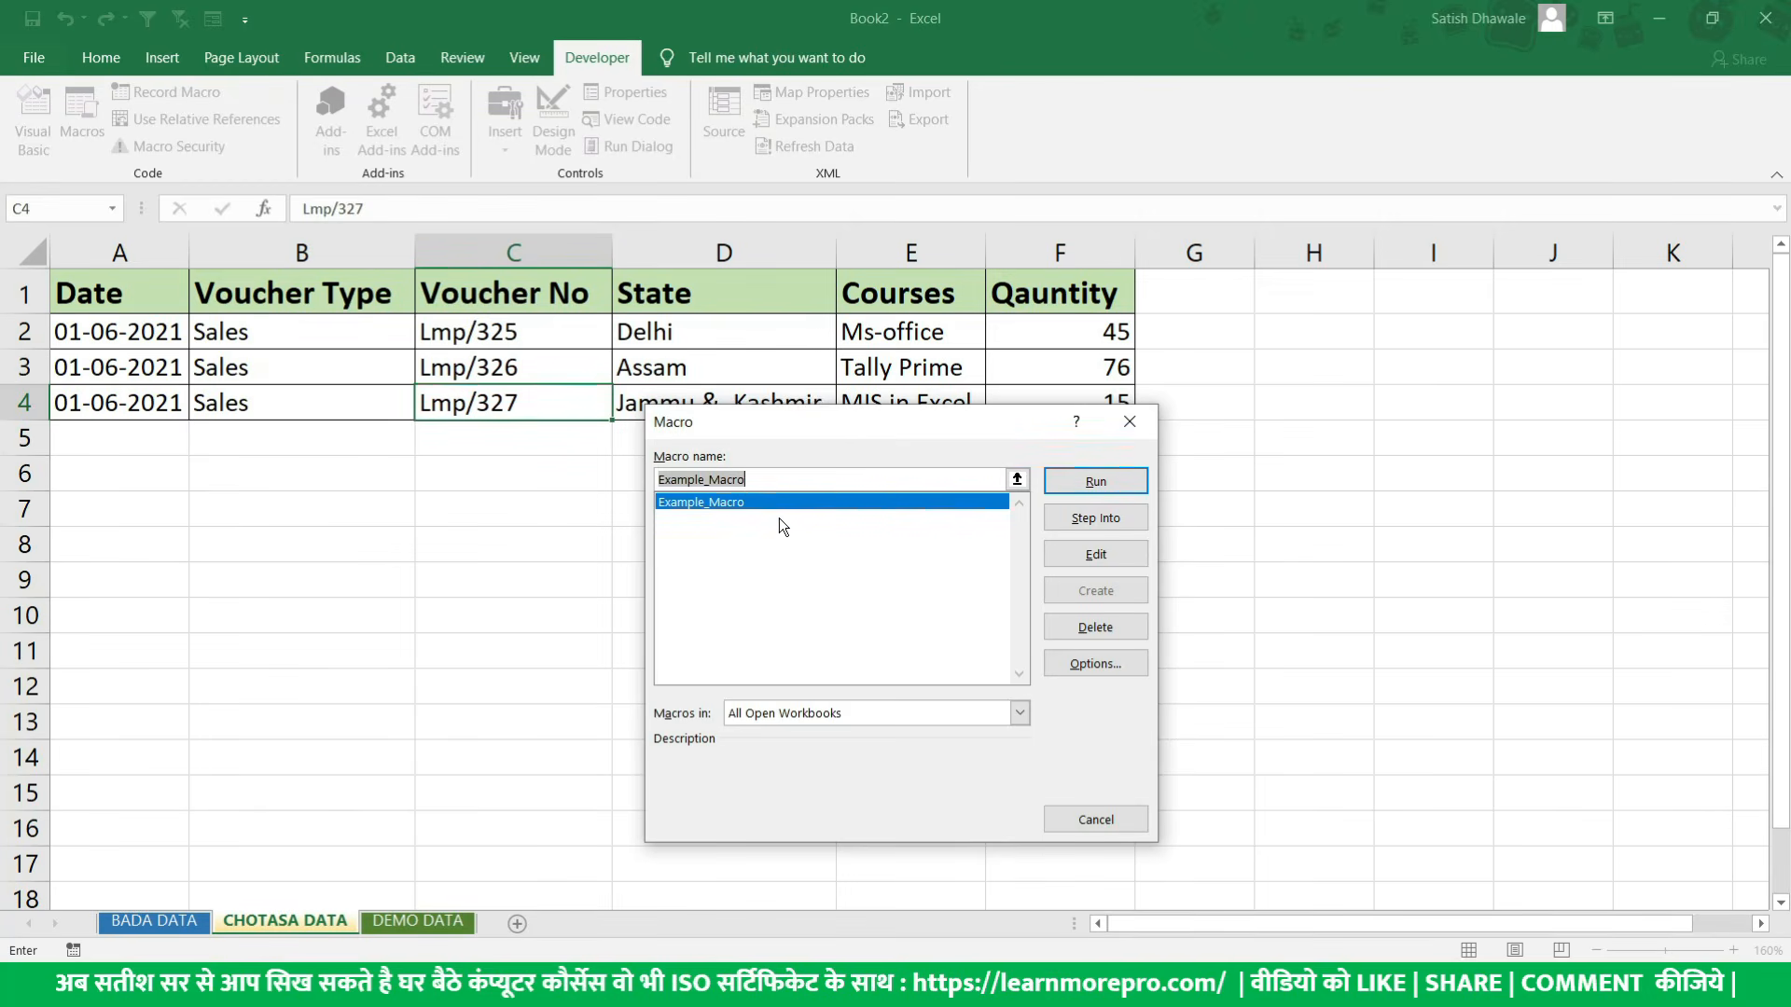
{"action": "left_click", "coordinate": [1130, 559]}
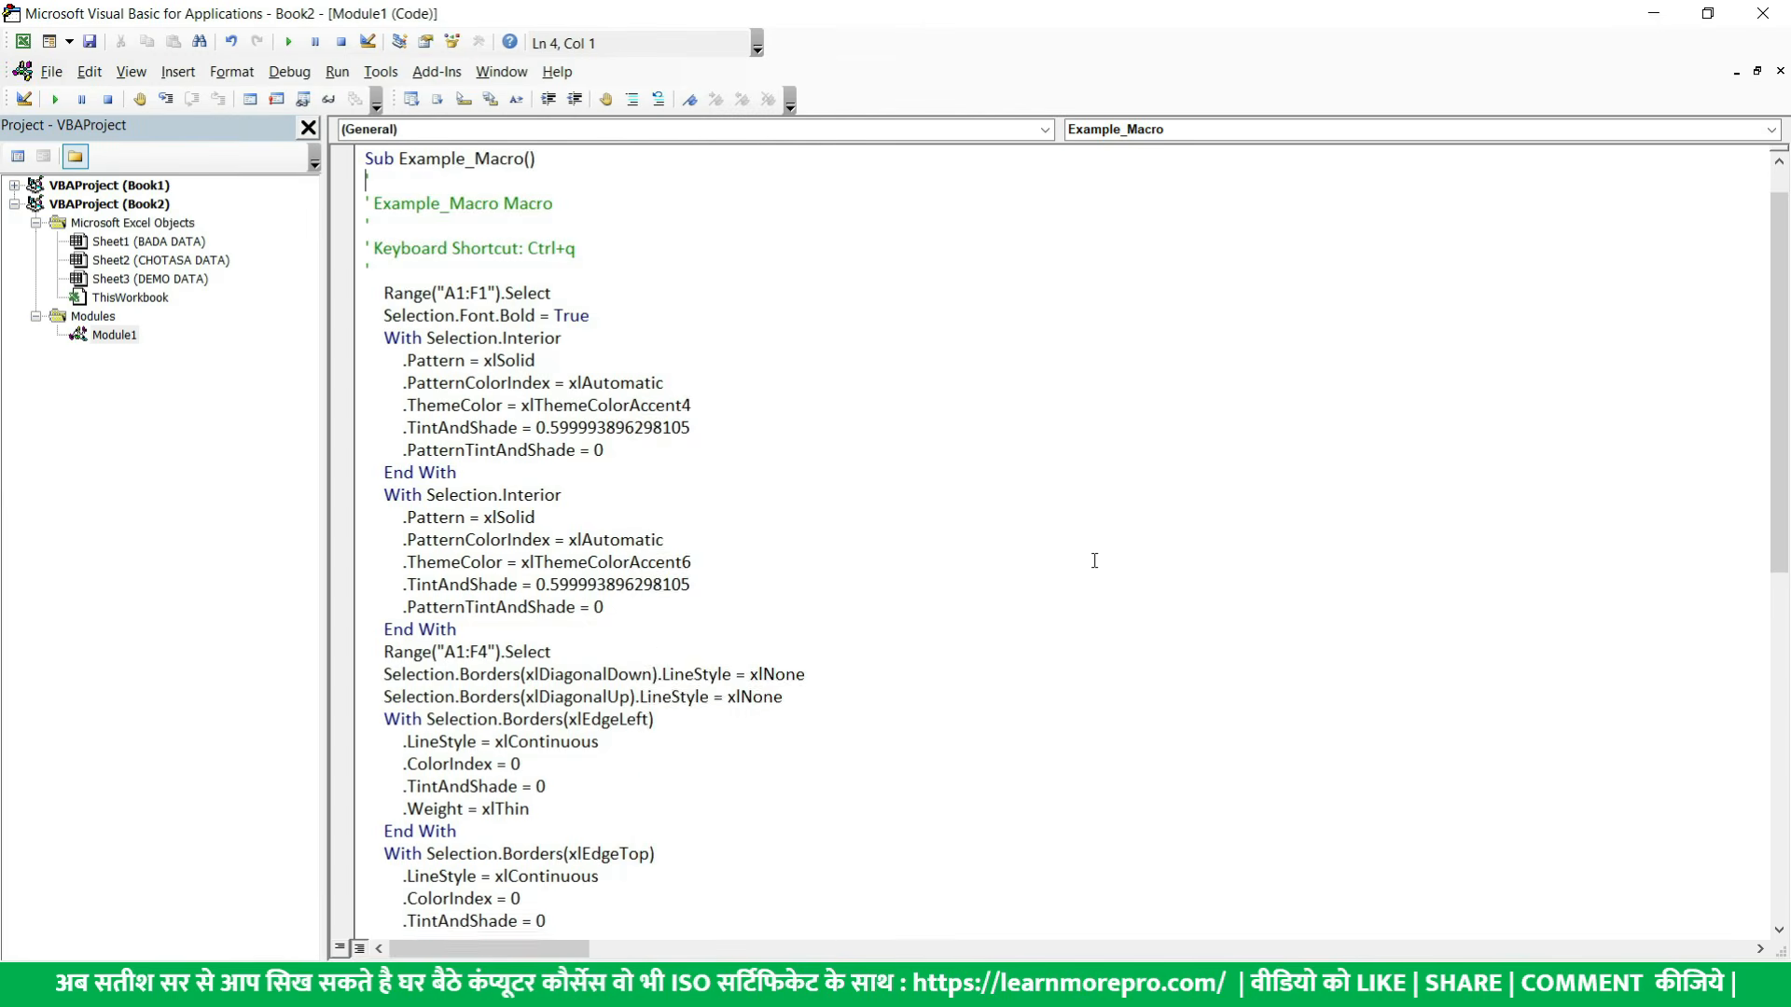
{"action": "scroll", "coordinate": [669, 456], "scroll_direction": "down", "scroll_amount": 11}
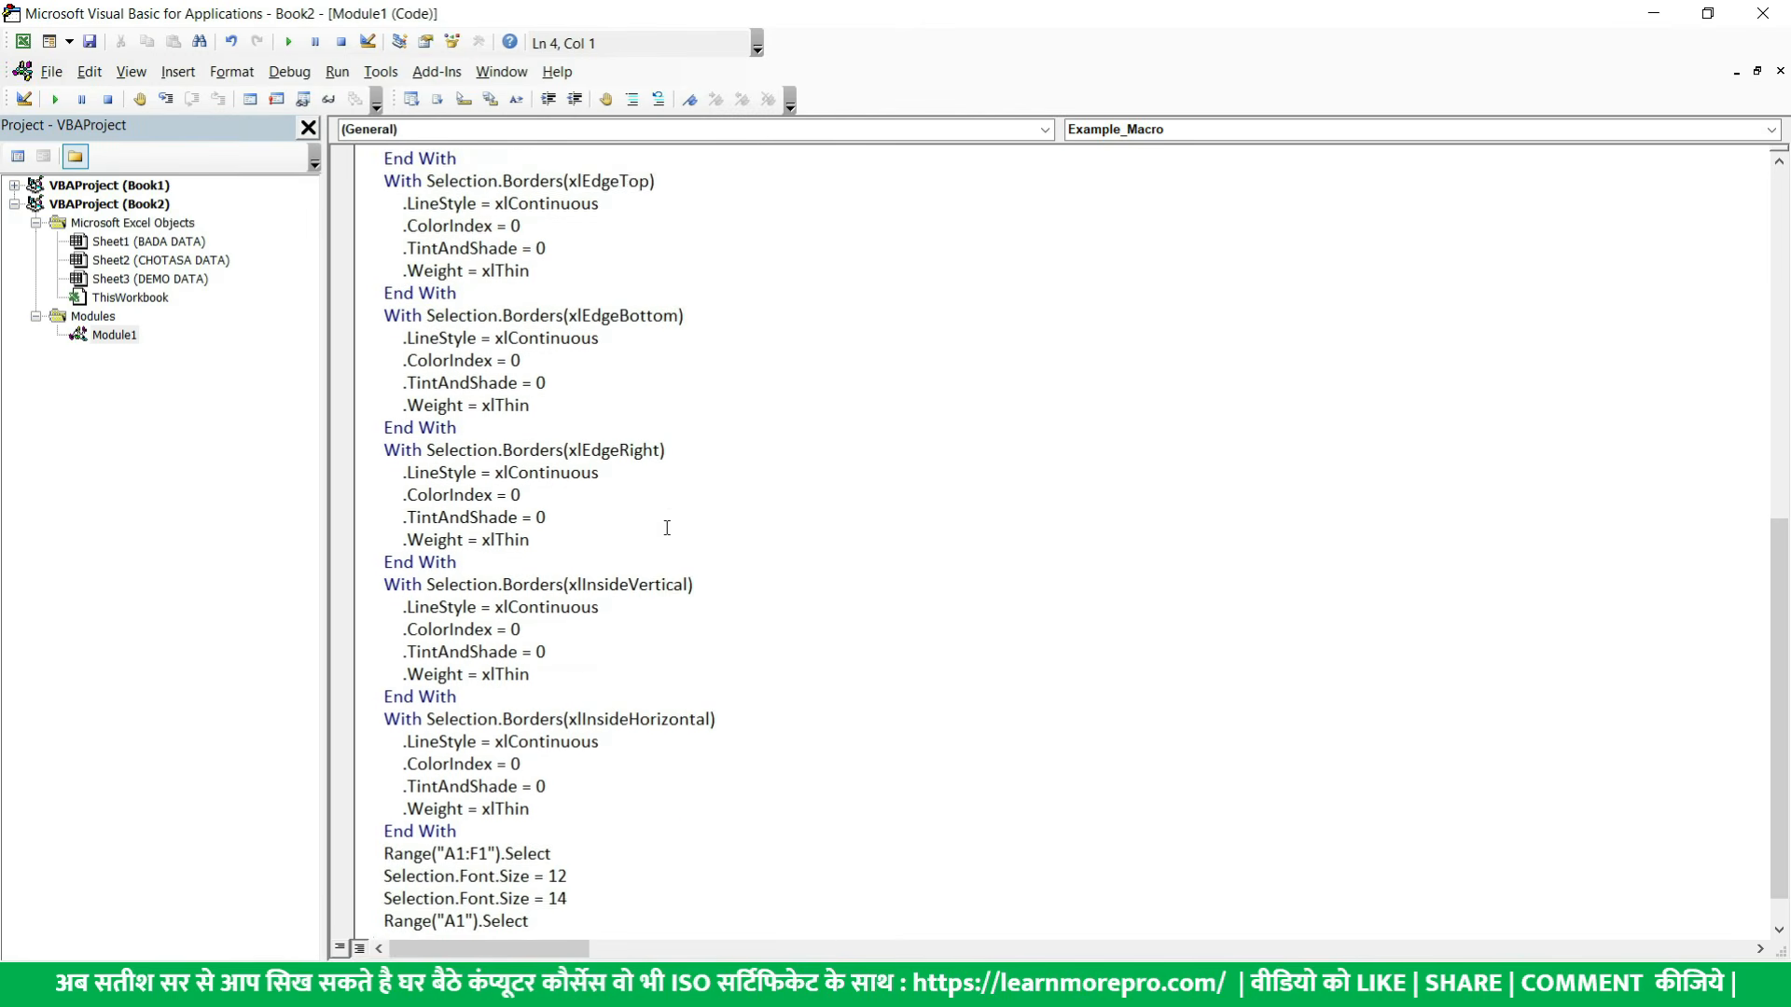
{"action": "scroll", "coordinate": [672, 541], "scroll_direction": "up", "scroll_amount": 11}
{"action": "scroll", "coordinate": [675, 545], "scroll_direction": "down", "scroll_amount": 11}
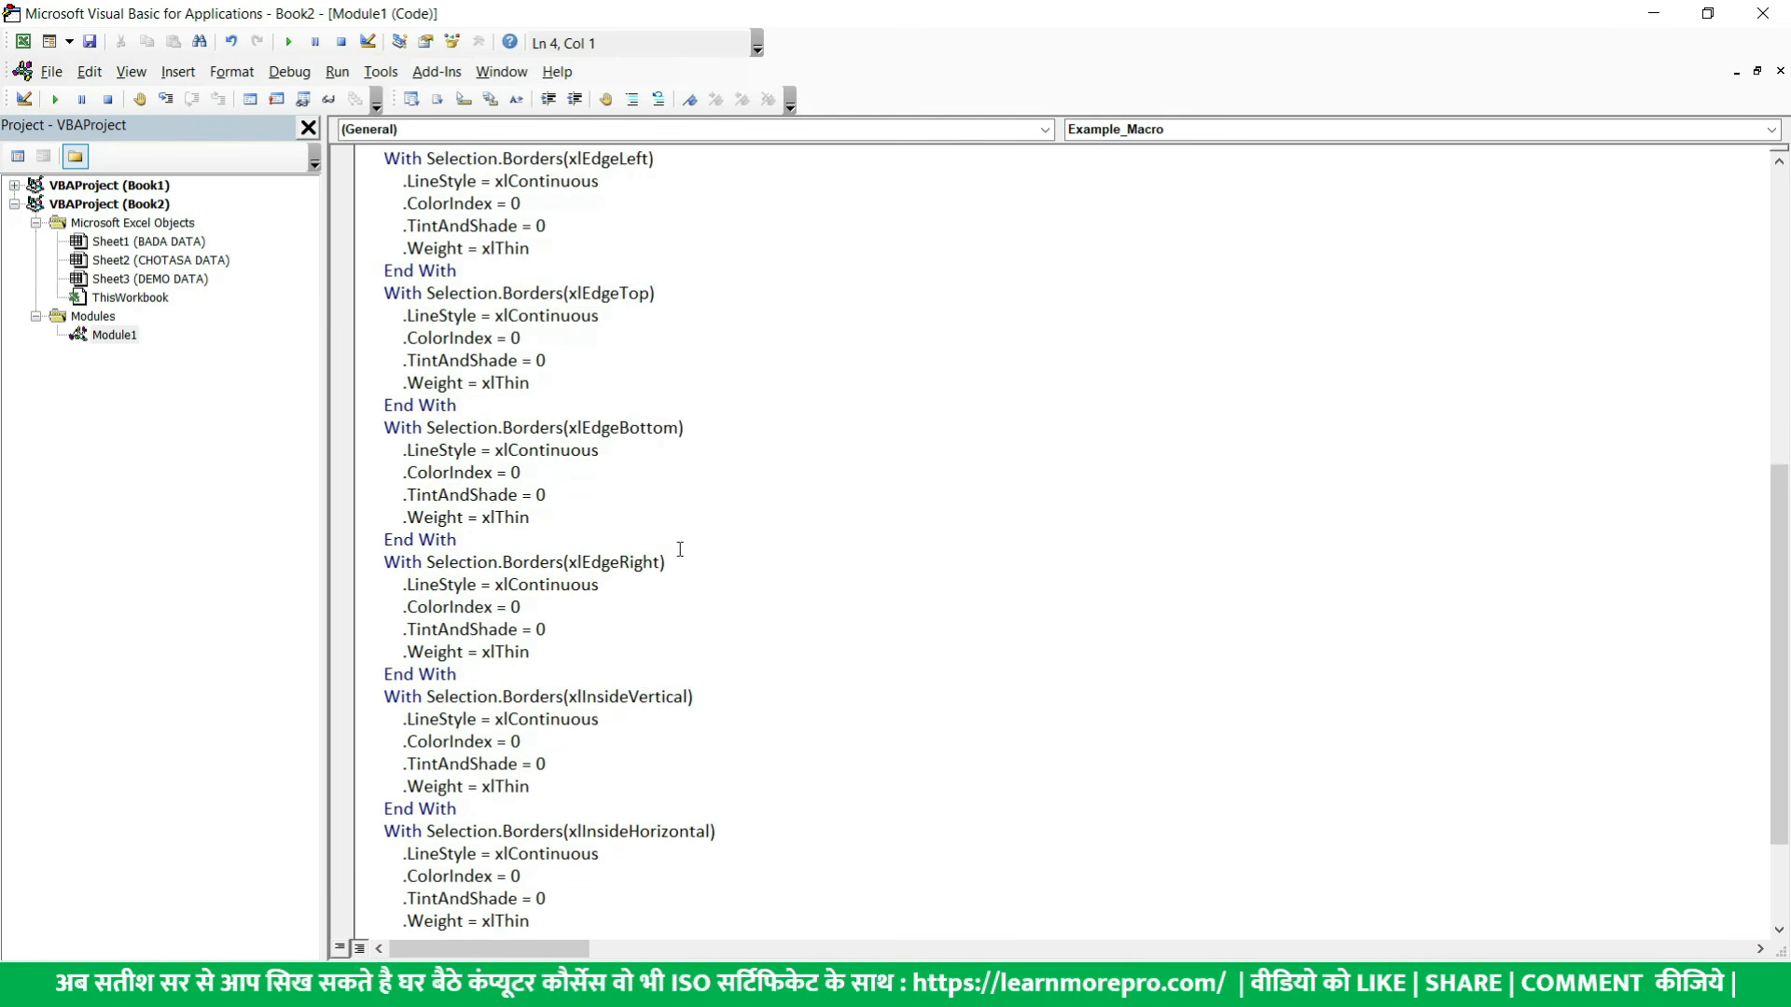
{"action": "scroll", "coordinate": [681, 550], "scroll_direction": "up", "scroll_amount": 12}
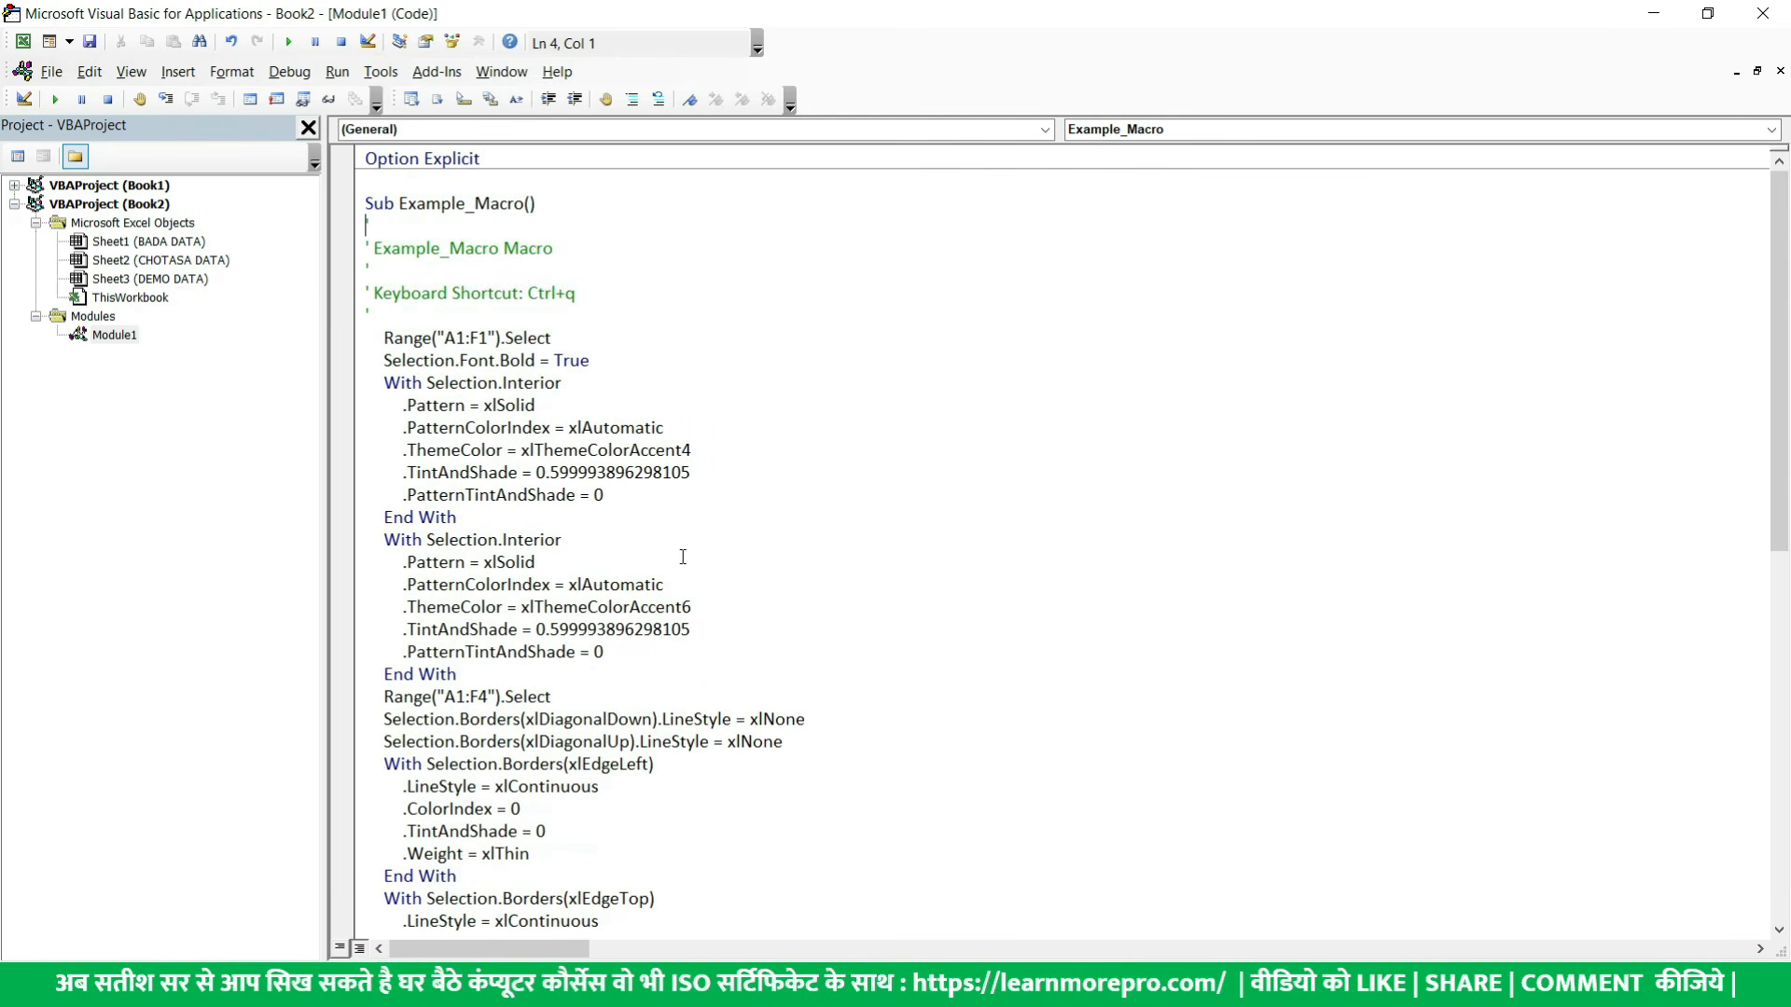
{"action": "scroll", "coordinate": [677, 560], "scroll_direction": "down", "scroll_amount": 11}
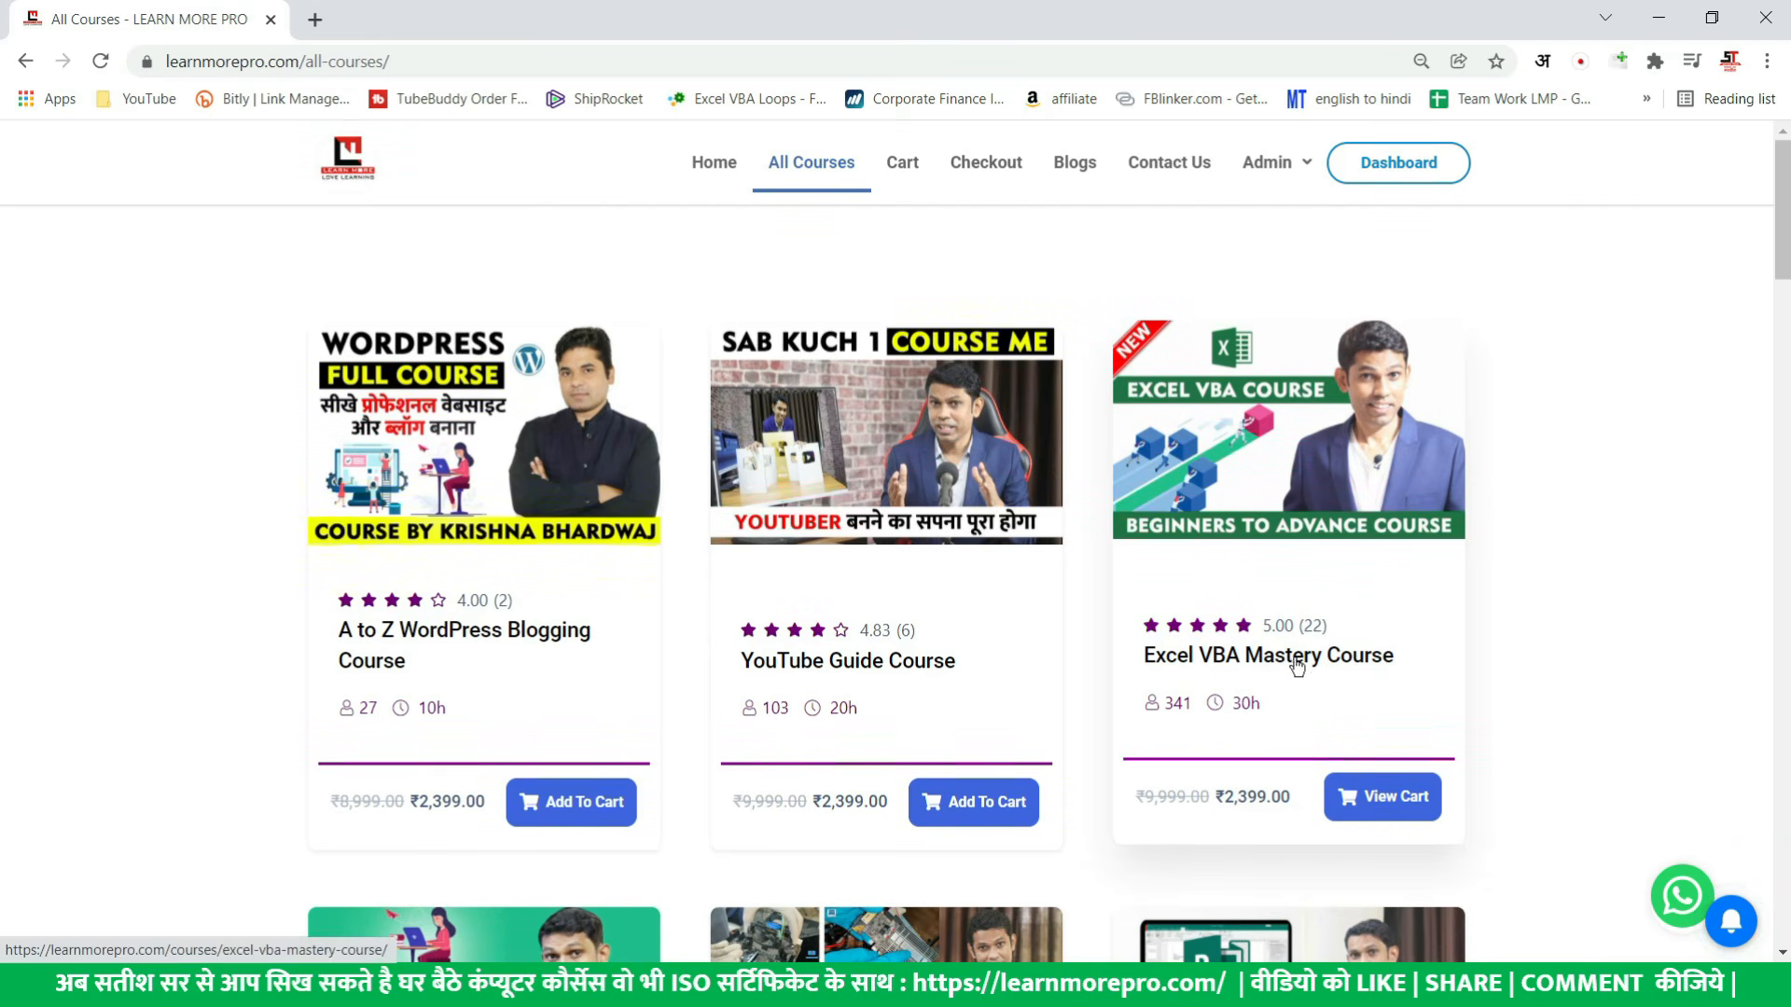
- Open the Excel VBA Mastery Course page and look through its list of course chapters
{"action": "left_click", "coordinate": [1359, 668]}
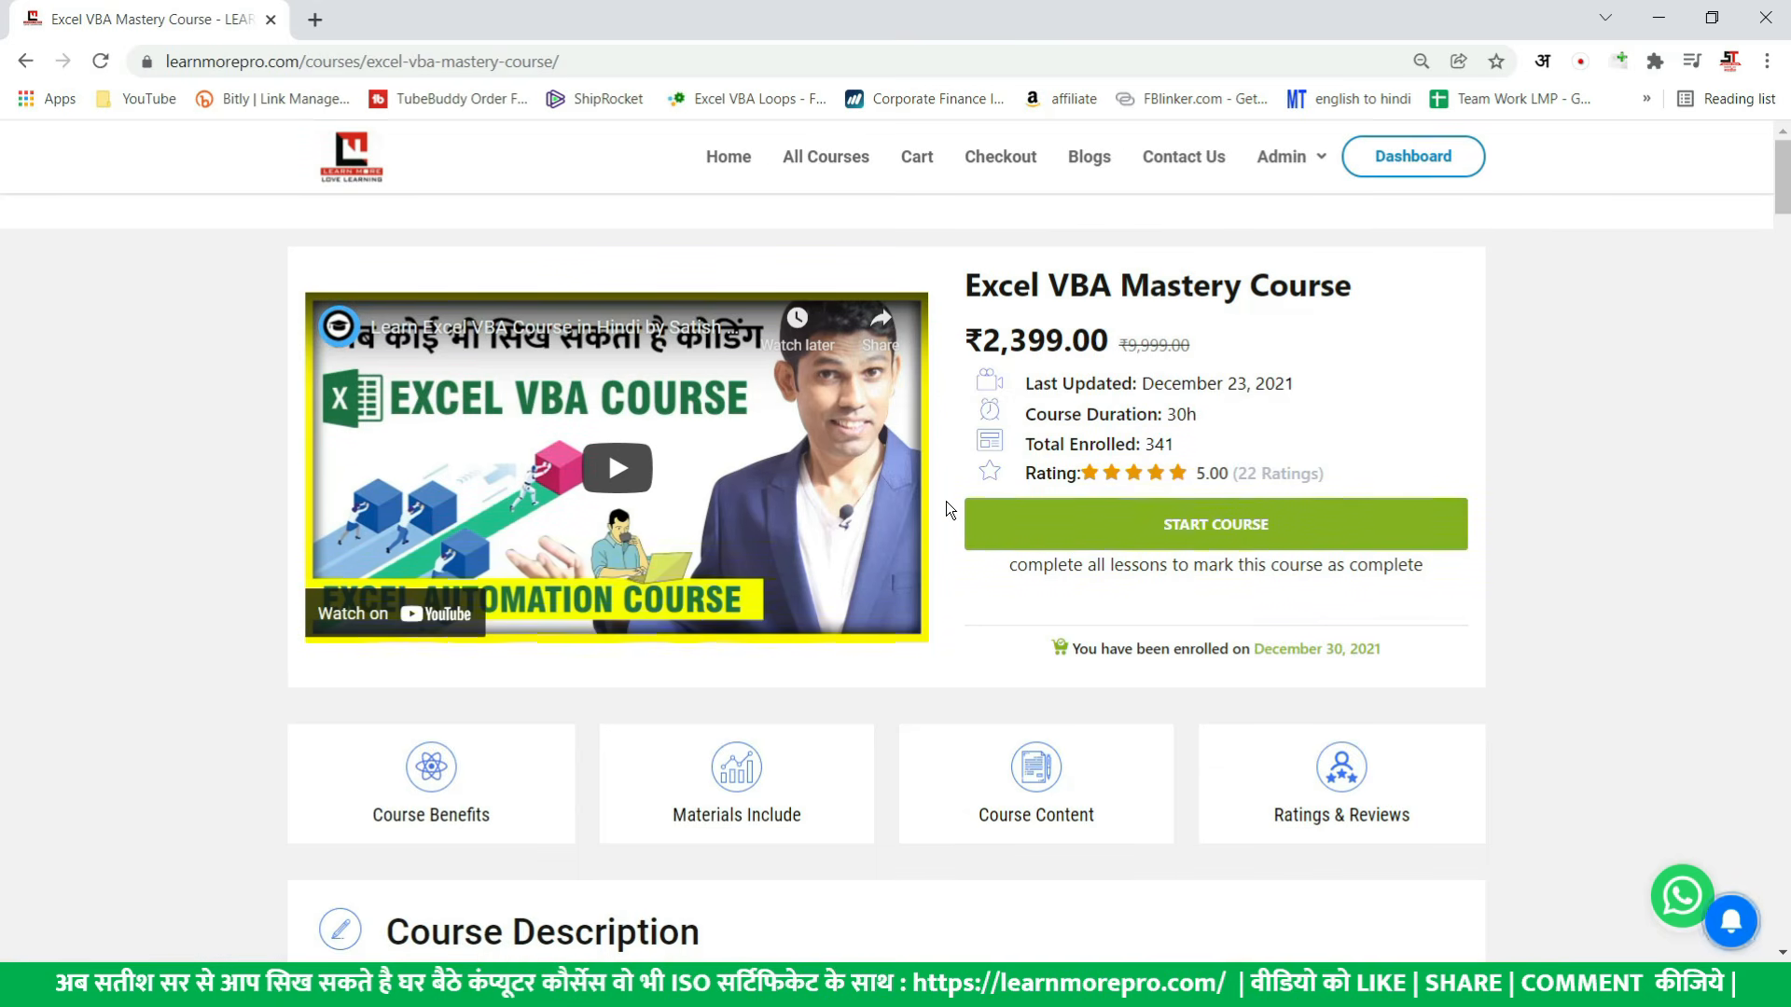
{"action": "scroll", "coordinate": [893, 603], "scroll_direction": "down", "scroll_amount": 6}
{"action": "scroll", "coordinate": [893, 603], "scroll_direction": "down", "scroll_amount": 5}
{"action": "scroll", "coordinate": [885, 604], "scroll_direction": "down", "scroll_amount": 12}
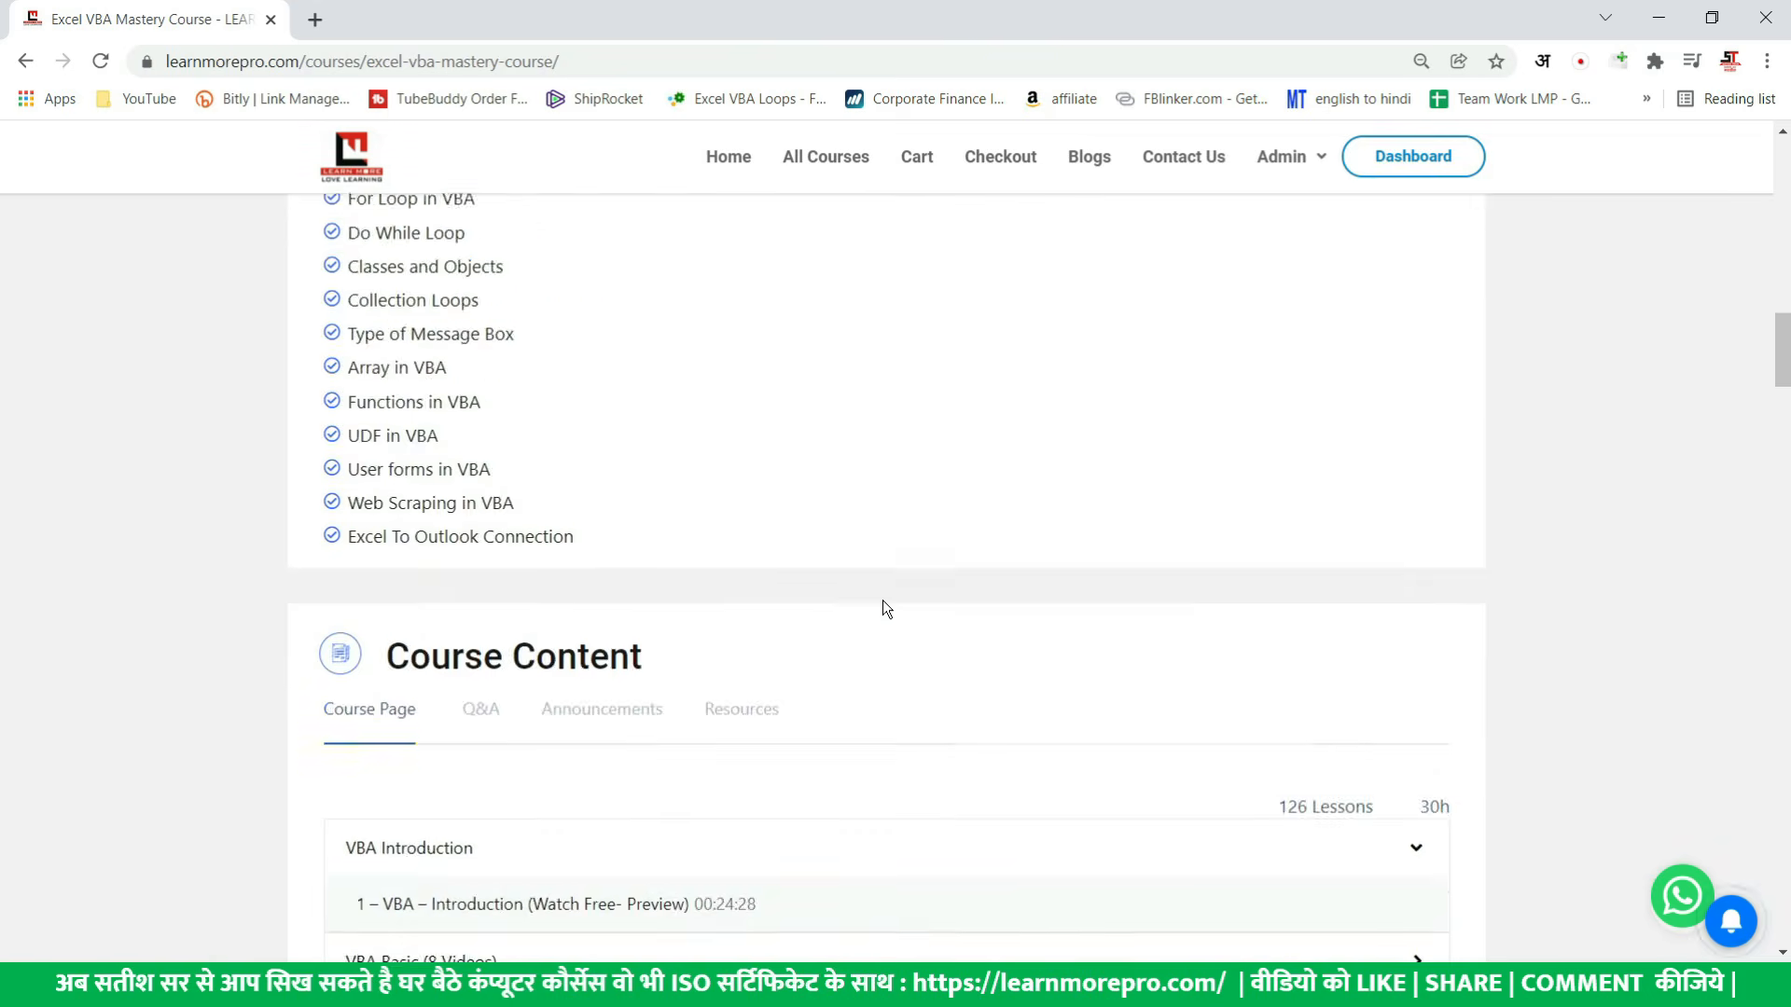
{"action": "scroll", "coordinate": [884, 607], "scroll_direction": "down", "scroll_amount": 5}
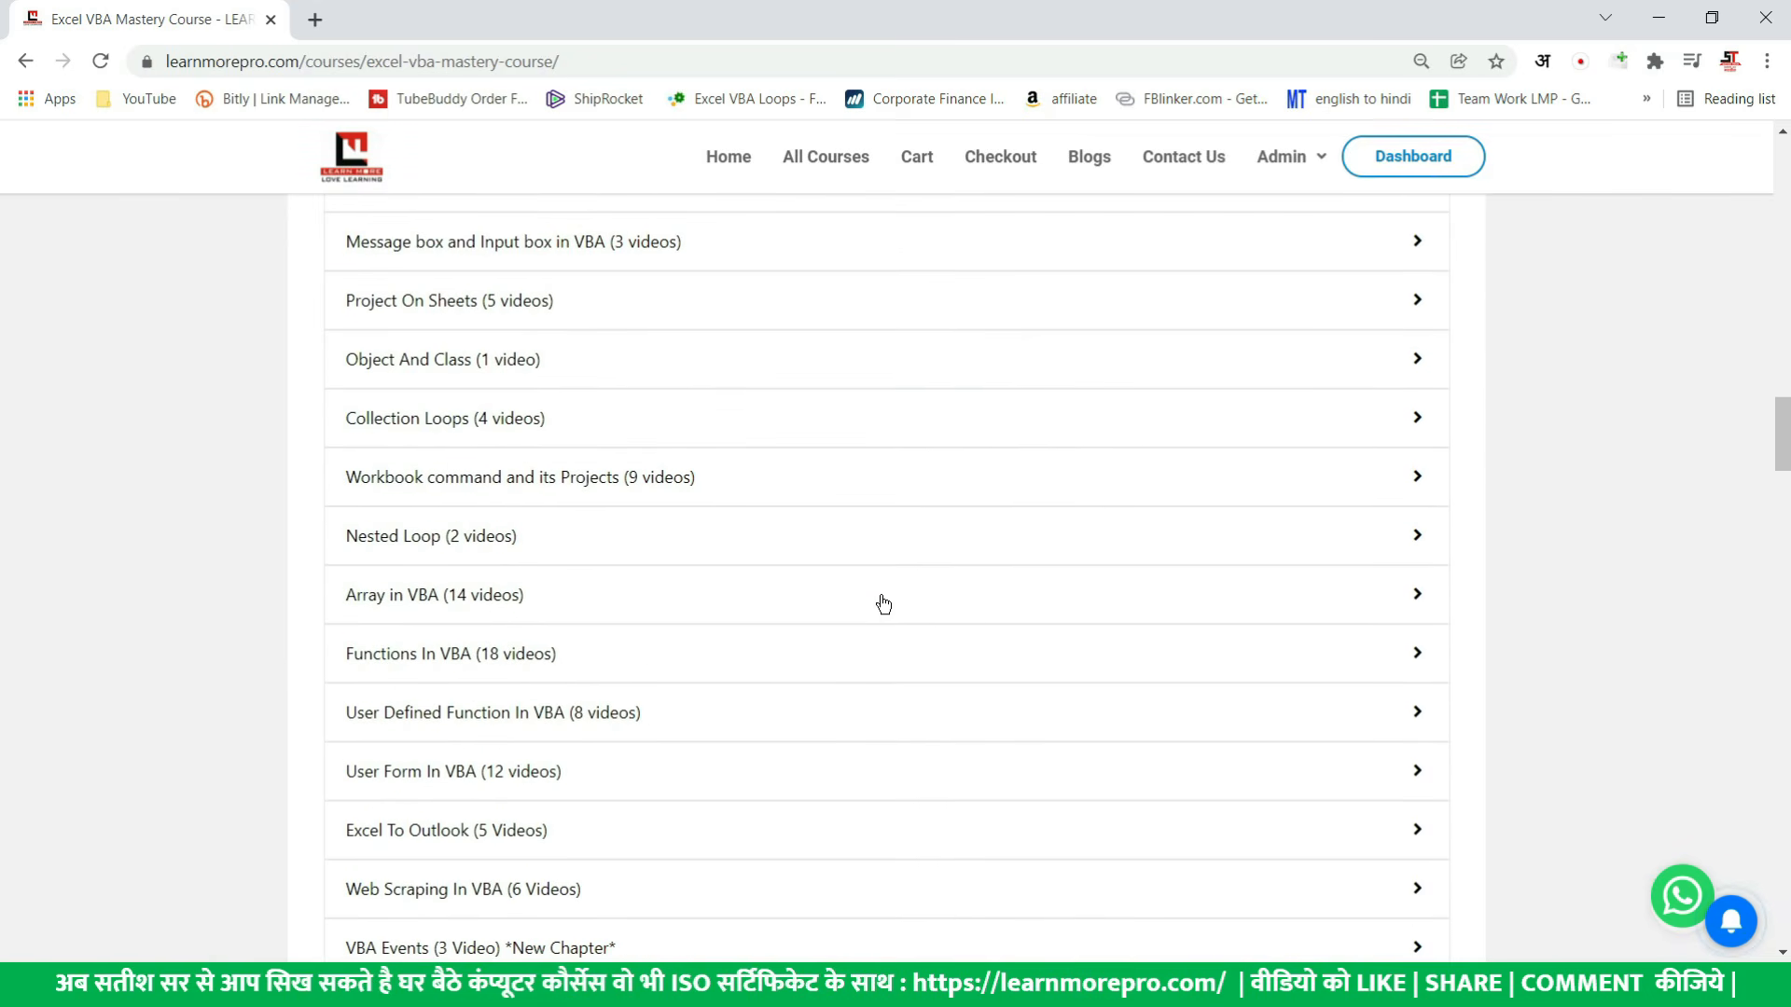
{"action": "scroll", "coordinate": [884, 605], "scroll_direction": "up", "scroll_amount": 5}
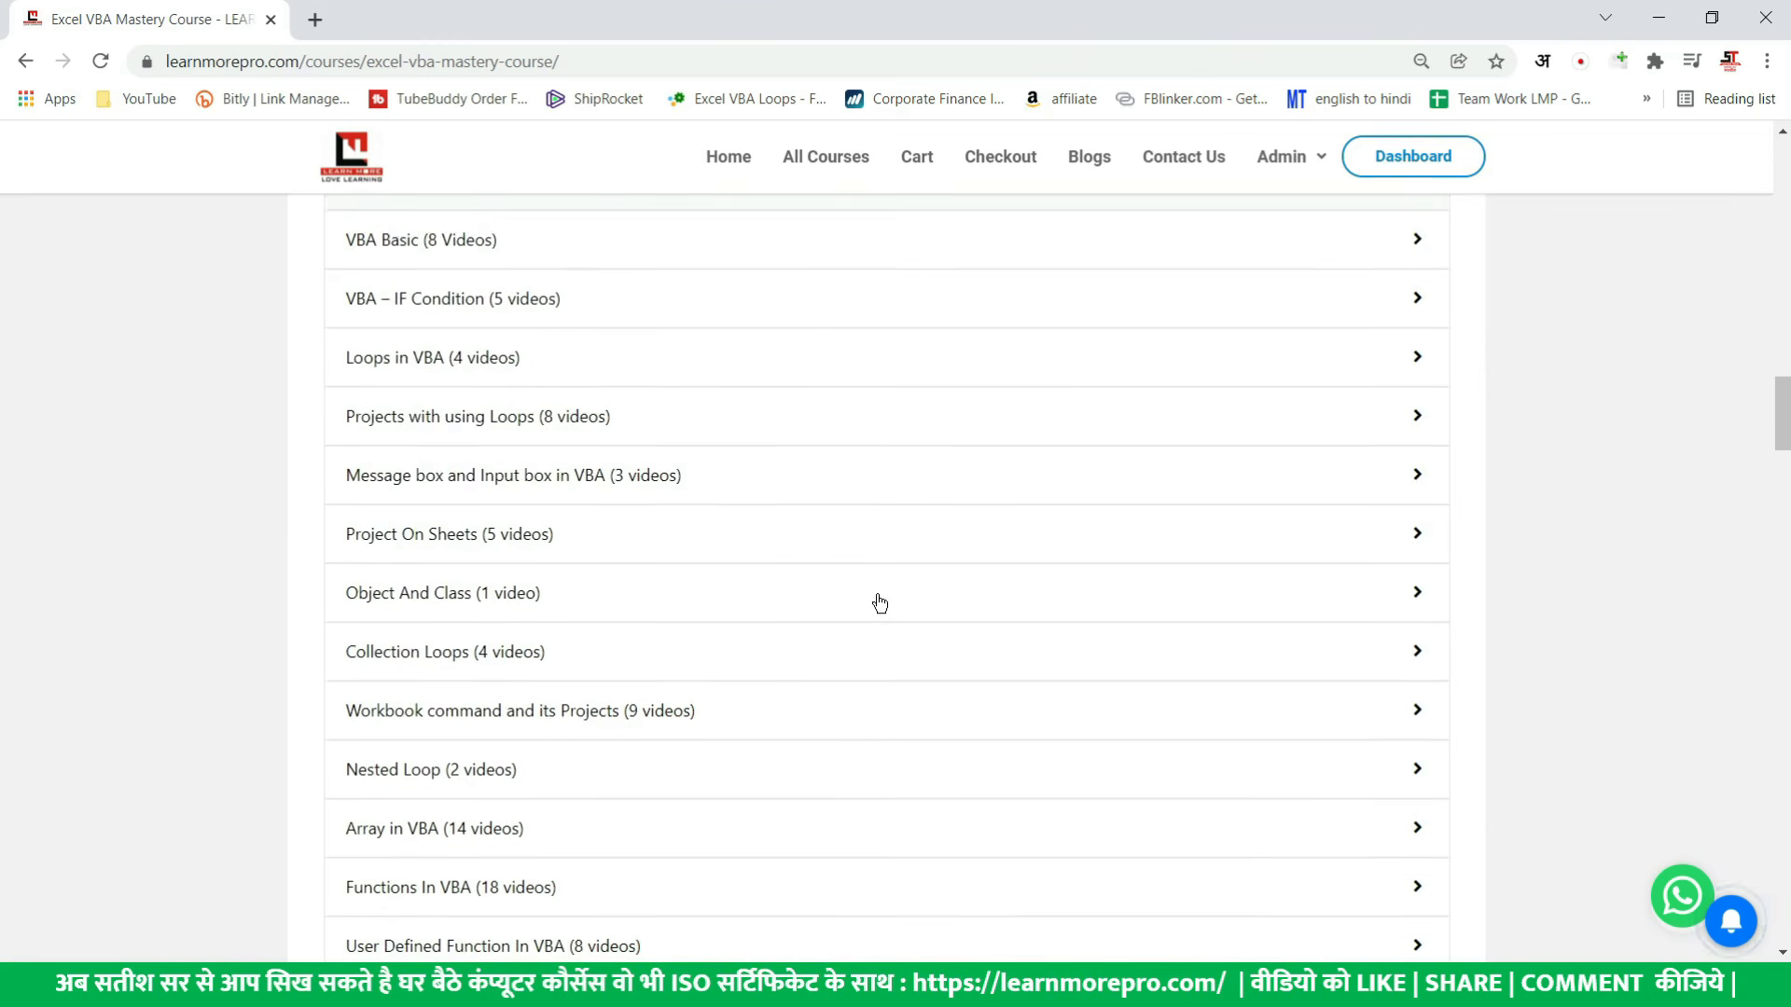
{"action": "scroll", "coordinate": [877, 602], "scroll_direction": "down", "scroll_amount": 14}
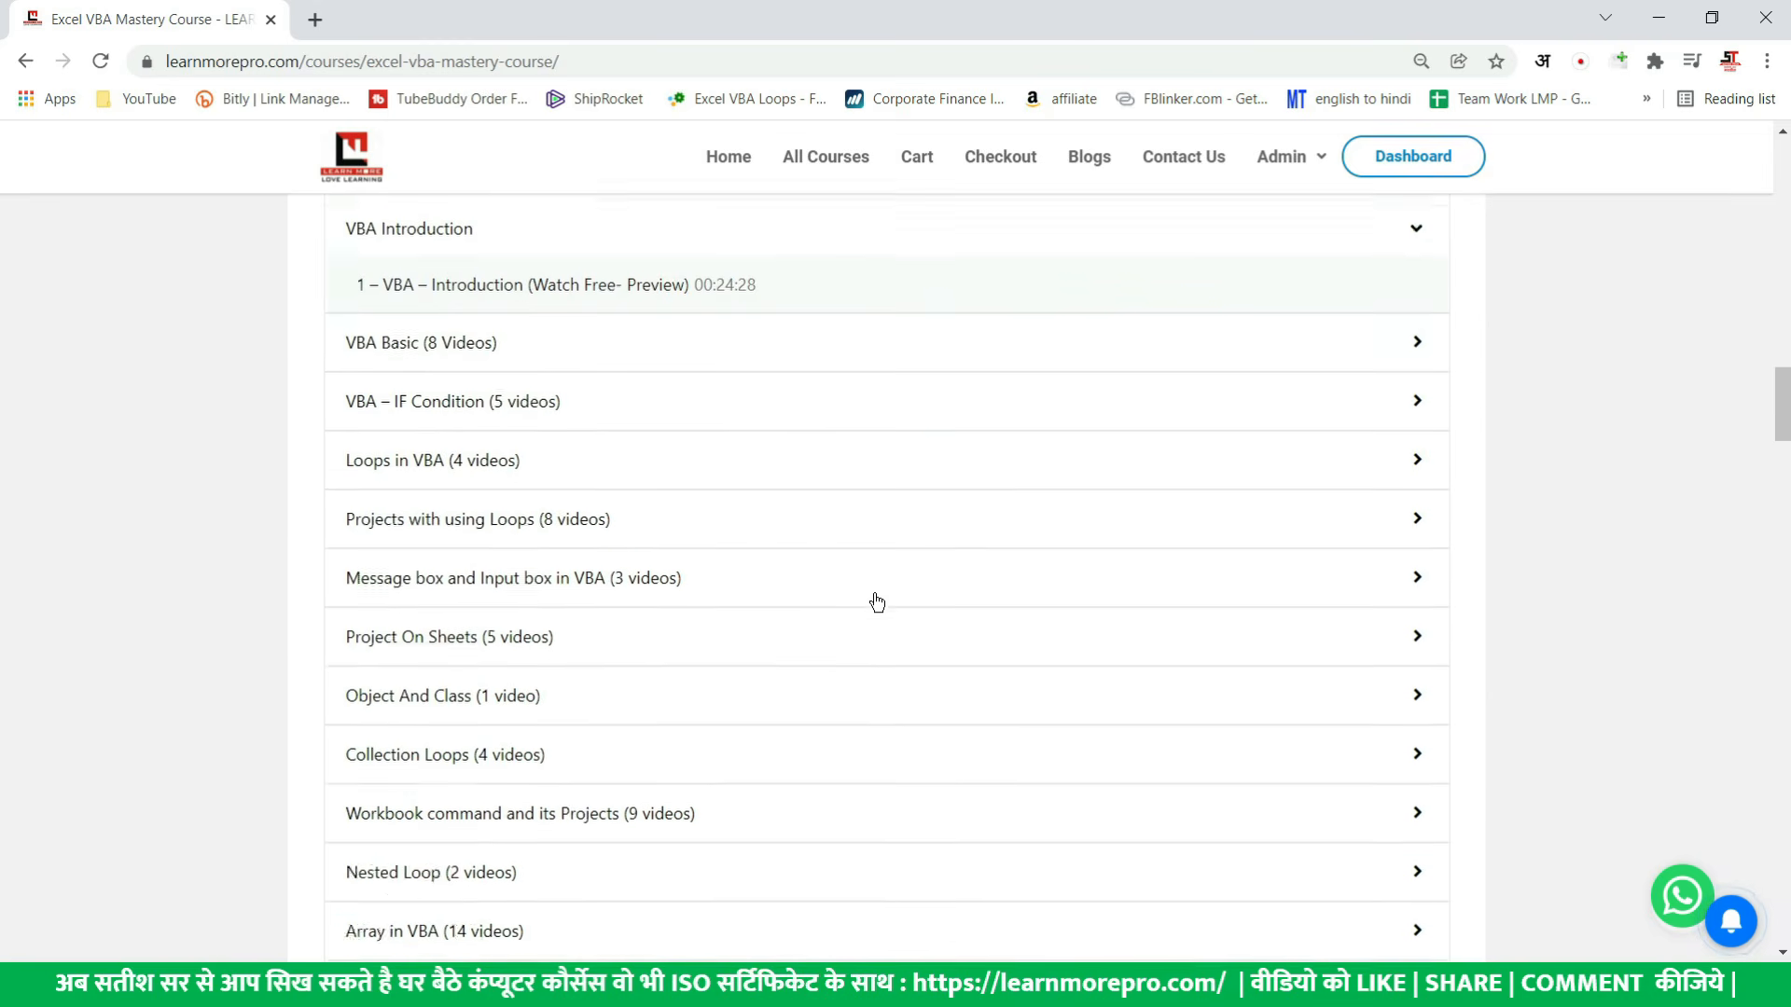
{"action": "scroll", "coordinate": [877, 604], "scroll_direction": "up", "scroll_amount": 11}
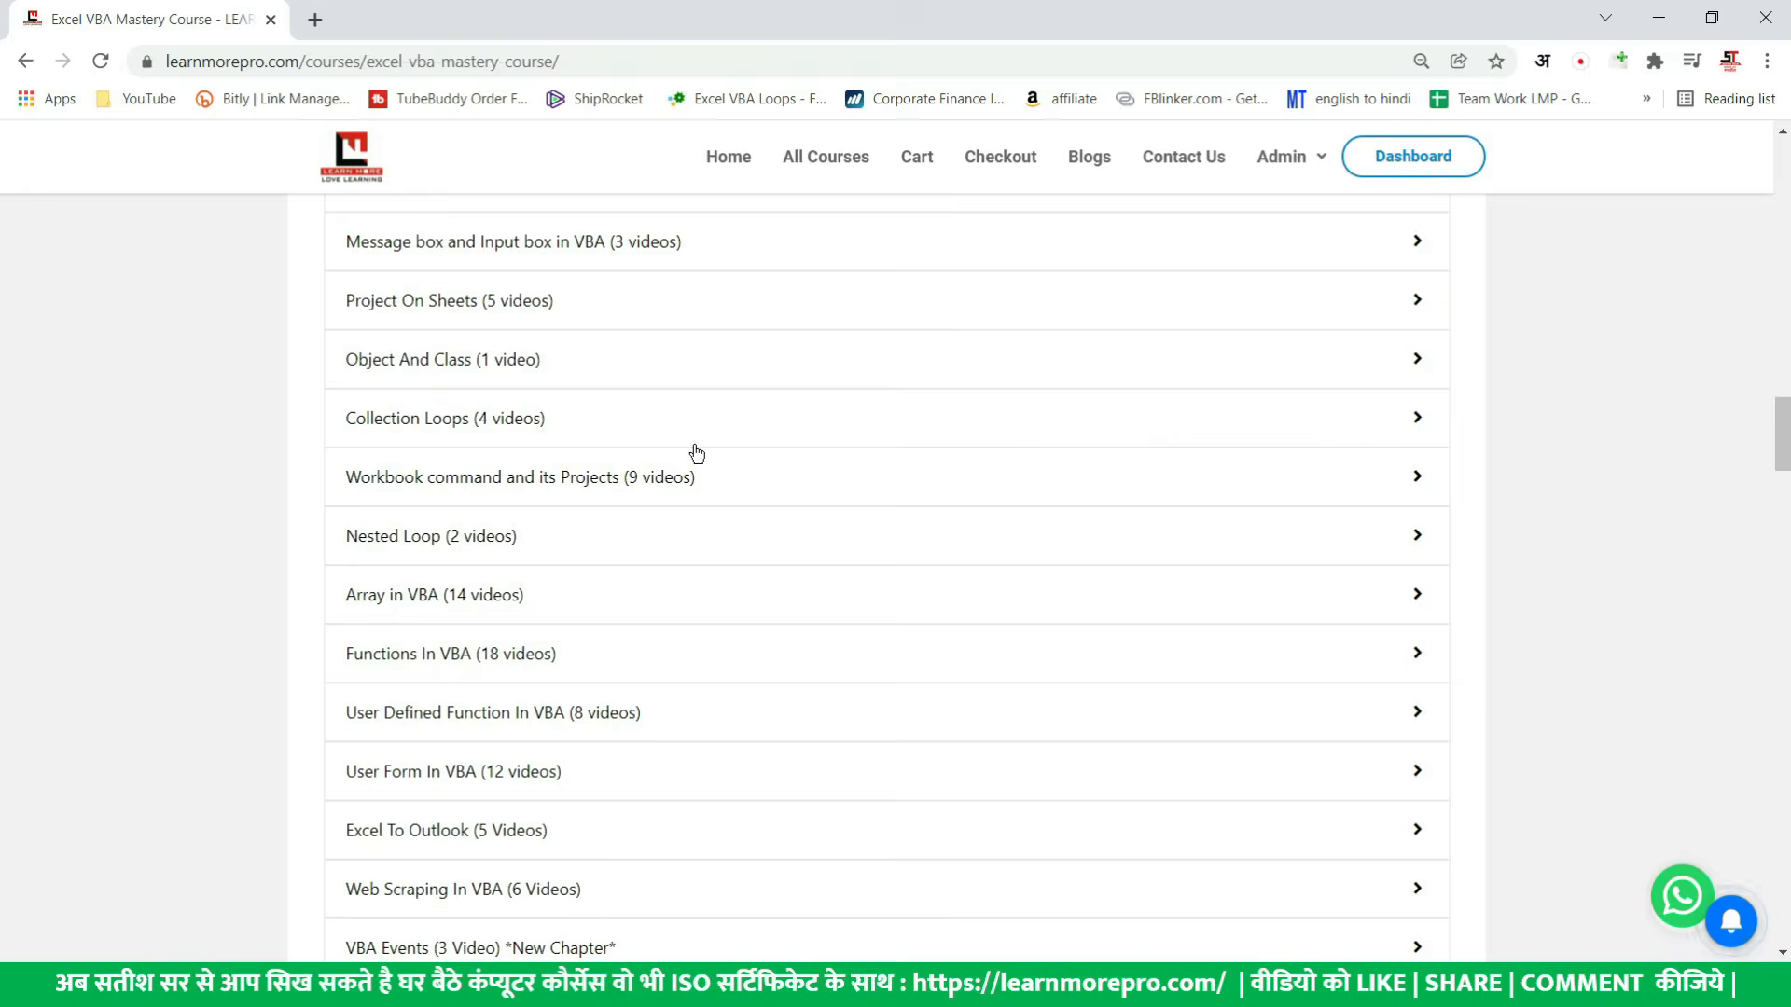
- Switch back to the Visual Basic editor, close it and review the formatted table A1:F4 on the CHOTASA DATA sheet
{"action": "key", "text": "alt+Tab"}
{"action": "scroll", "coordinate": [684, 439], "scroll_direction": "up", "scroll_amount": 11}
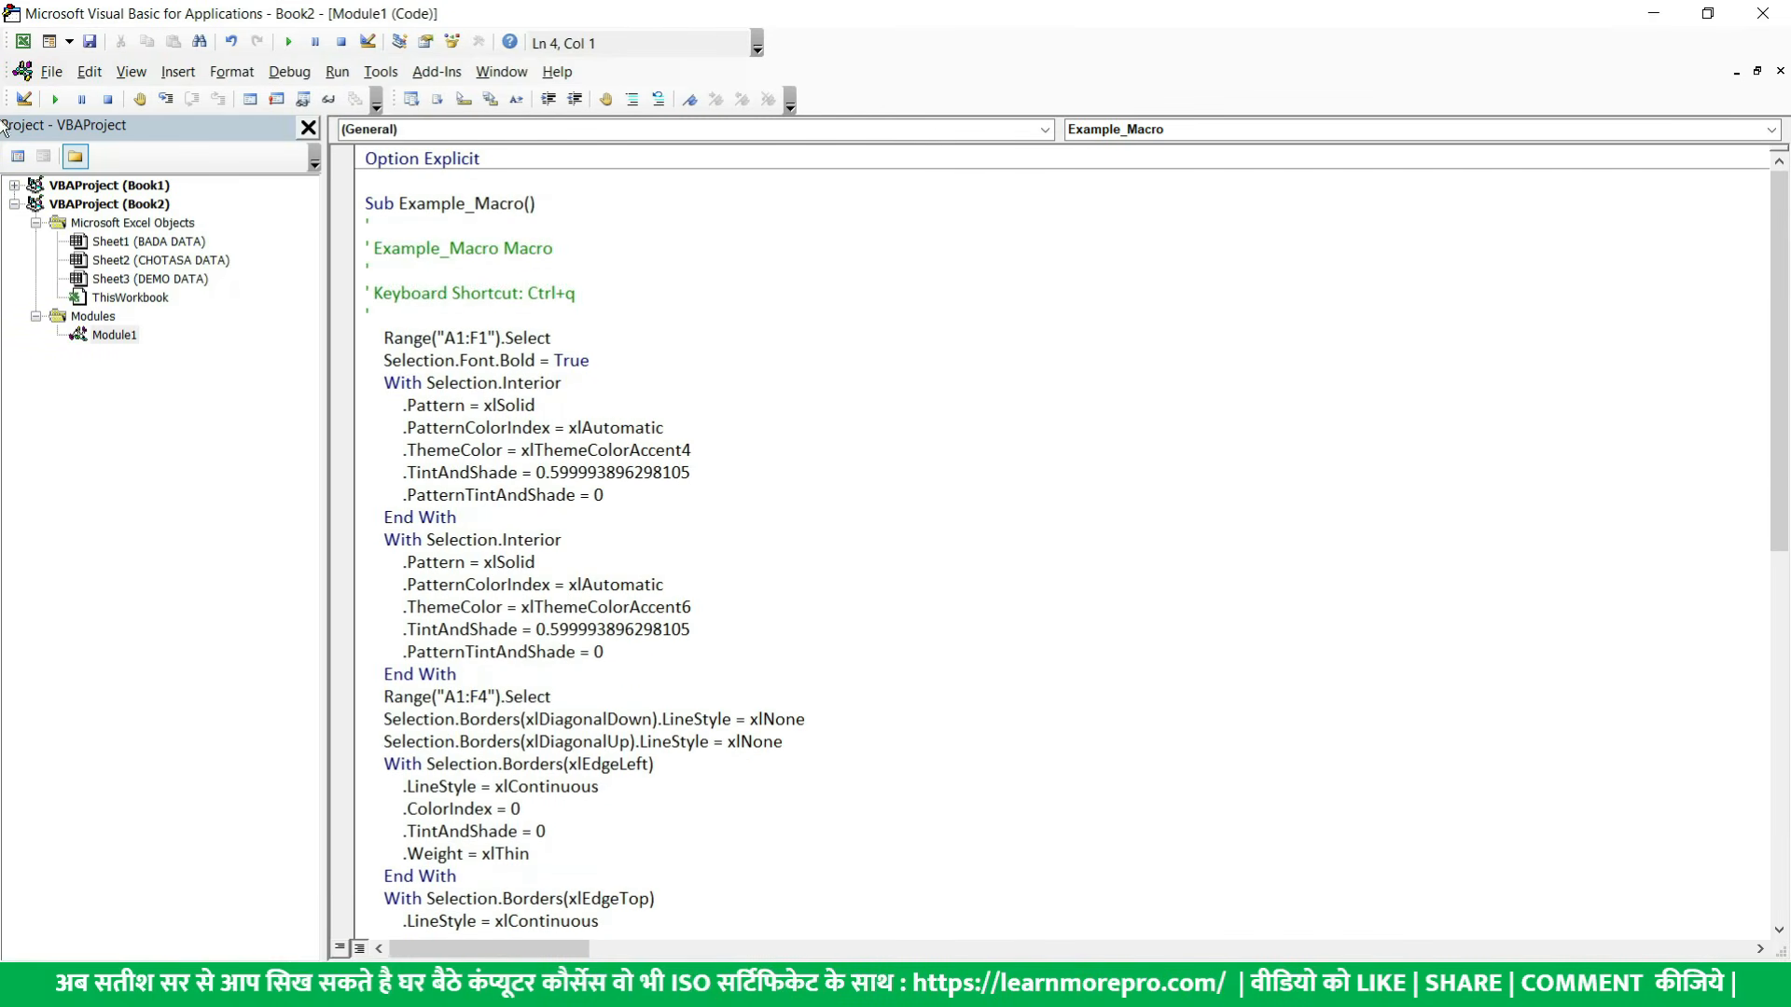
{"action": "left_click", "coordinate": [1750, 20]}
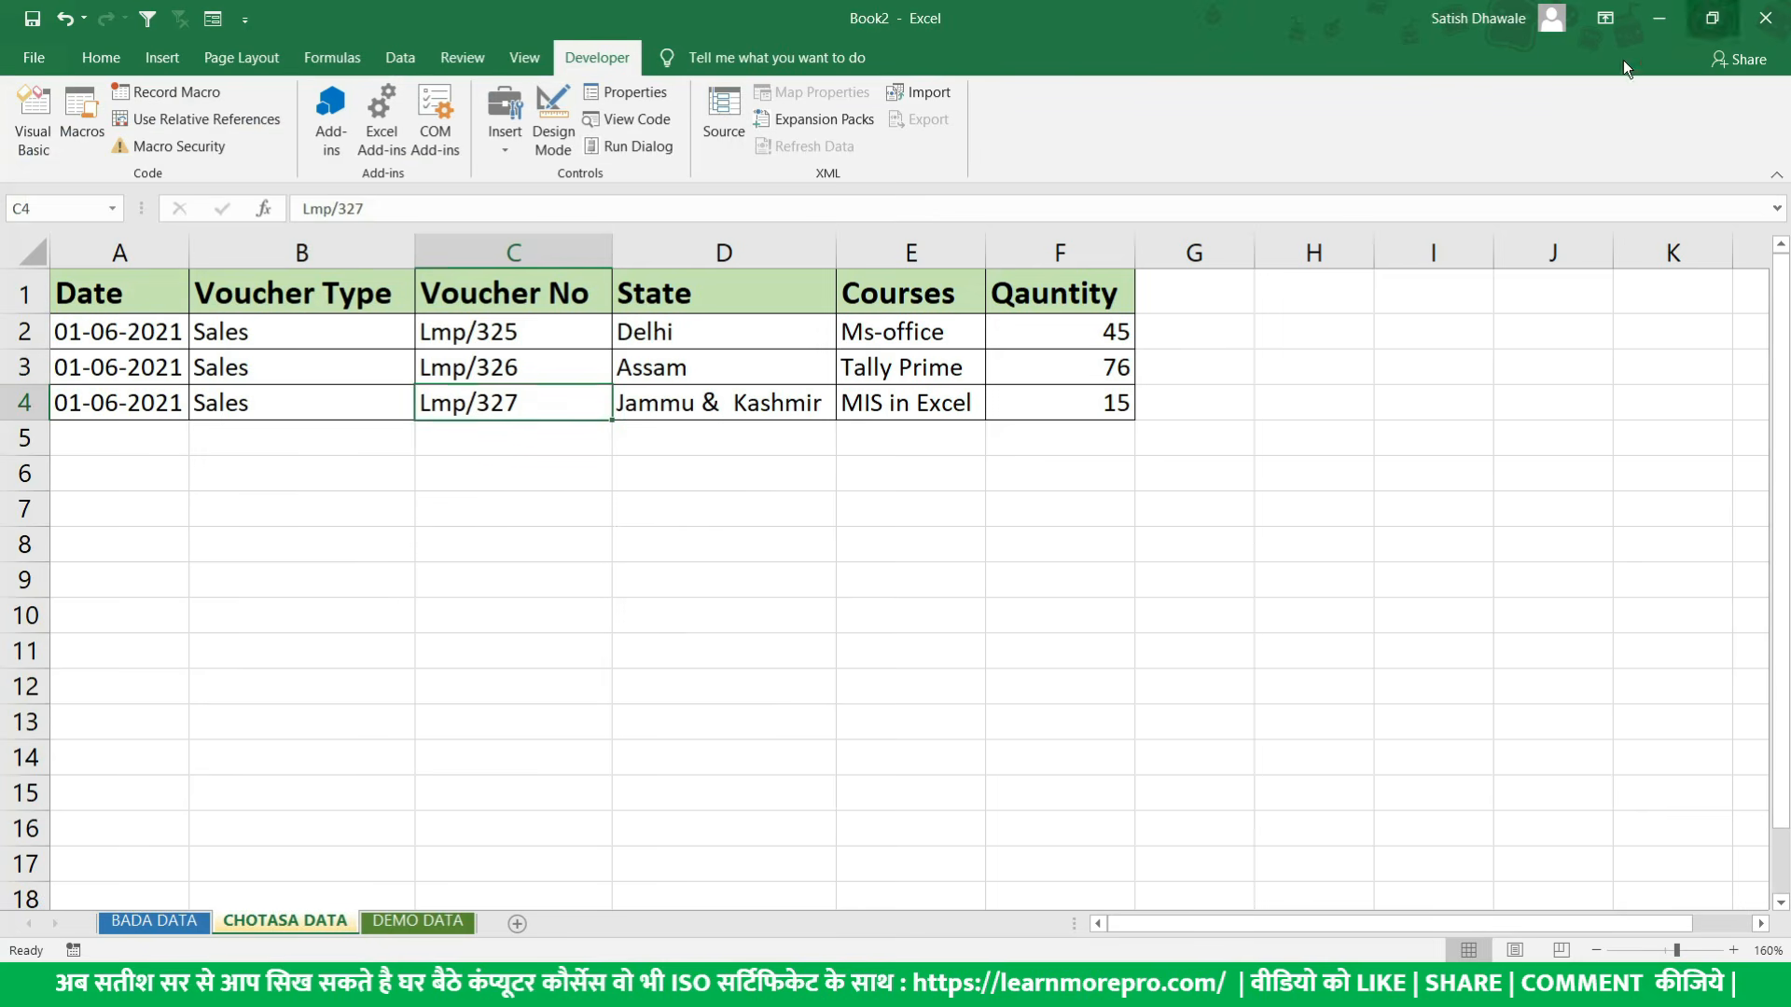
{"action": "left_click_drag", "start_coordinate": [145, 300], "coordinate": [1056, 407]}
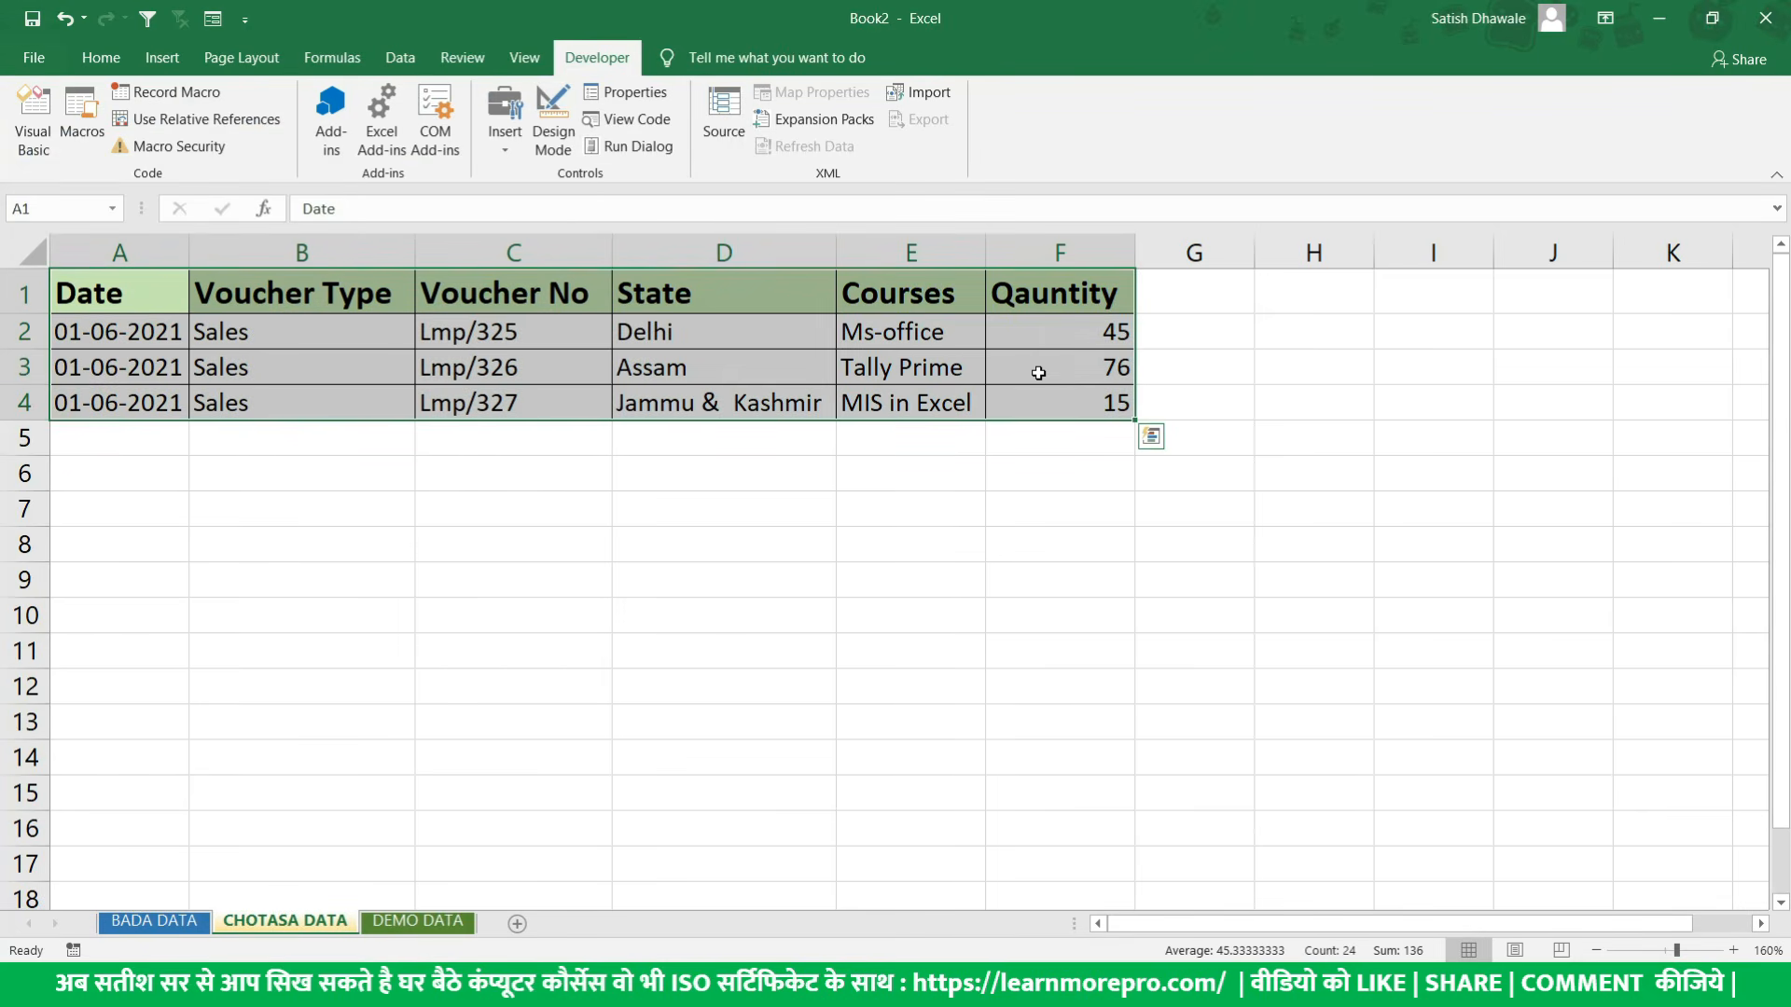
{"action": "left_click", "coordinate": [601, 377]}
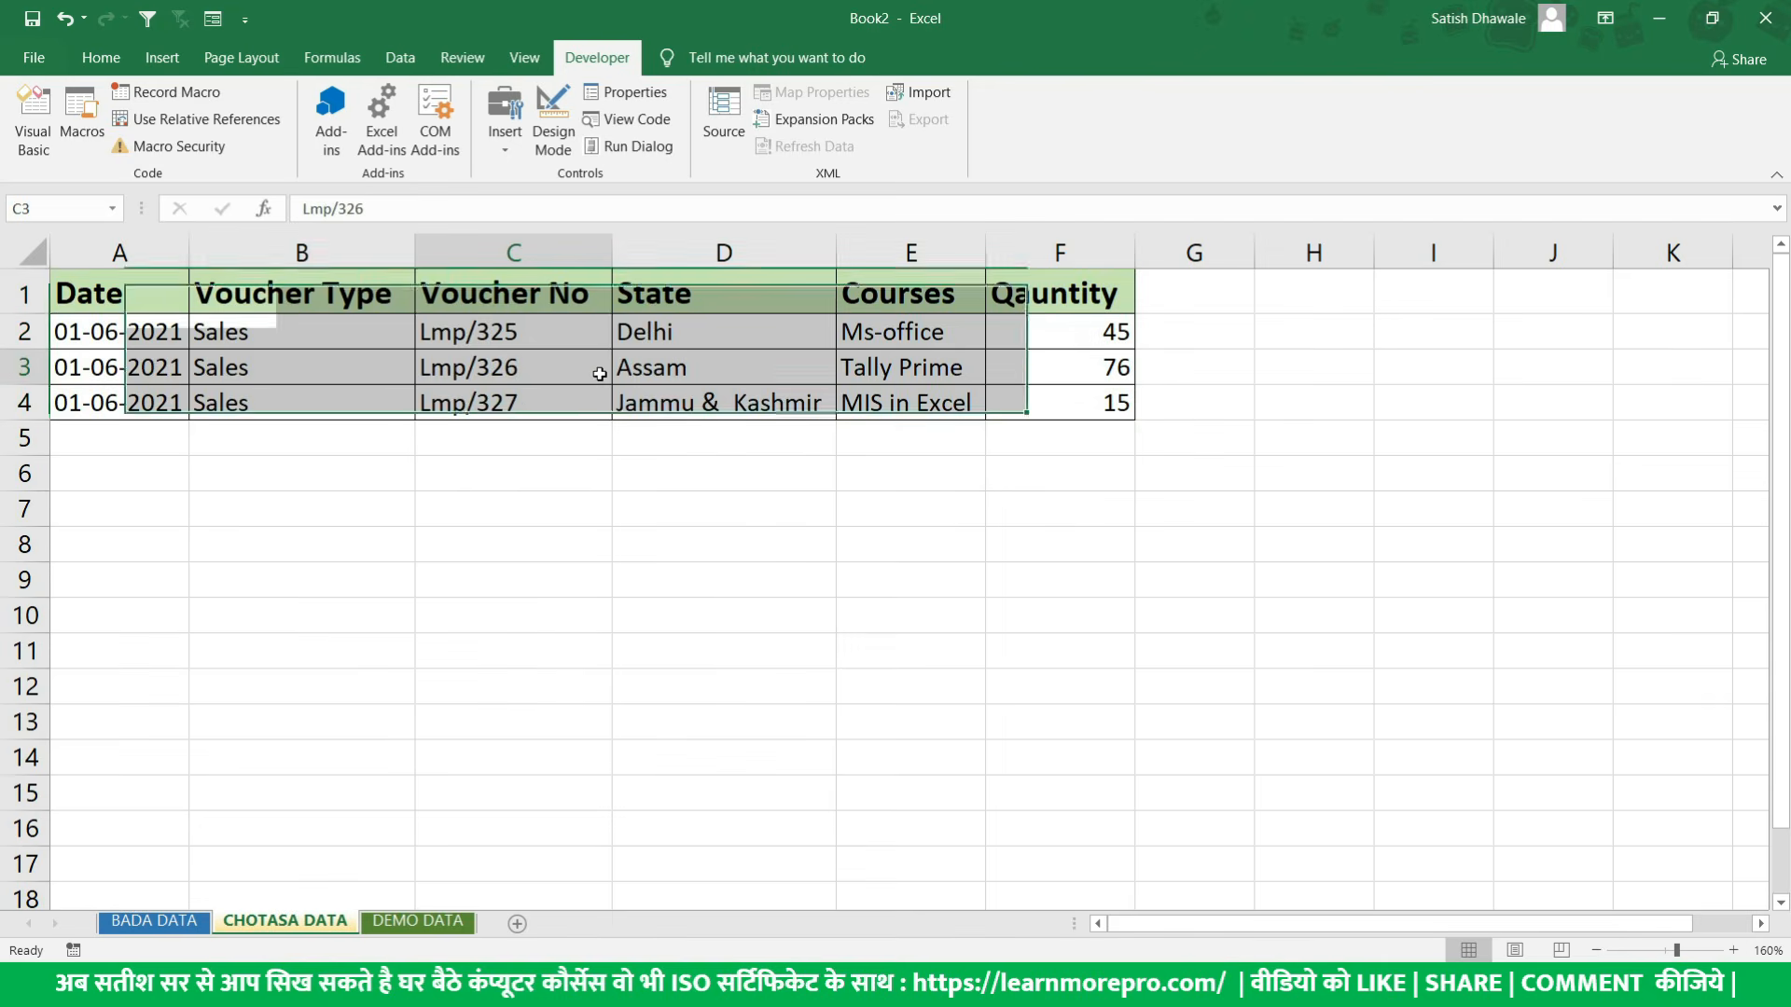
- Run Example_Macro on the DEMO DATA sheet, starting from cell A1
{"action": "left_click", "coordinate": [406, 926]}
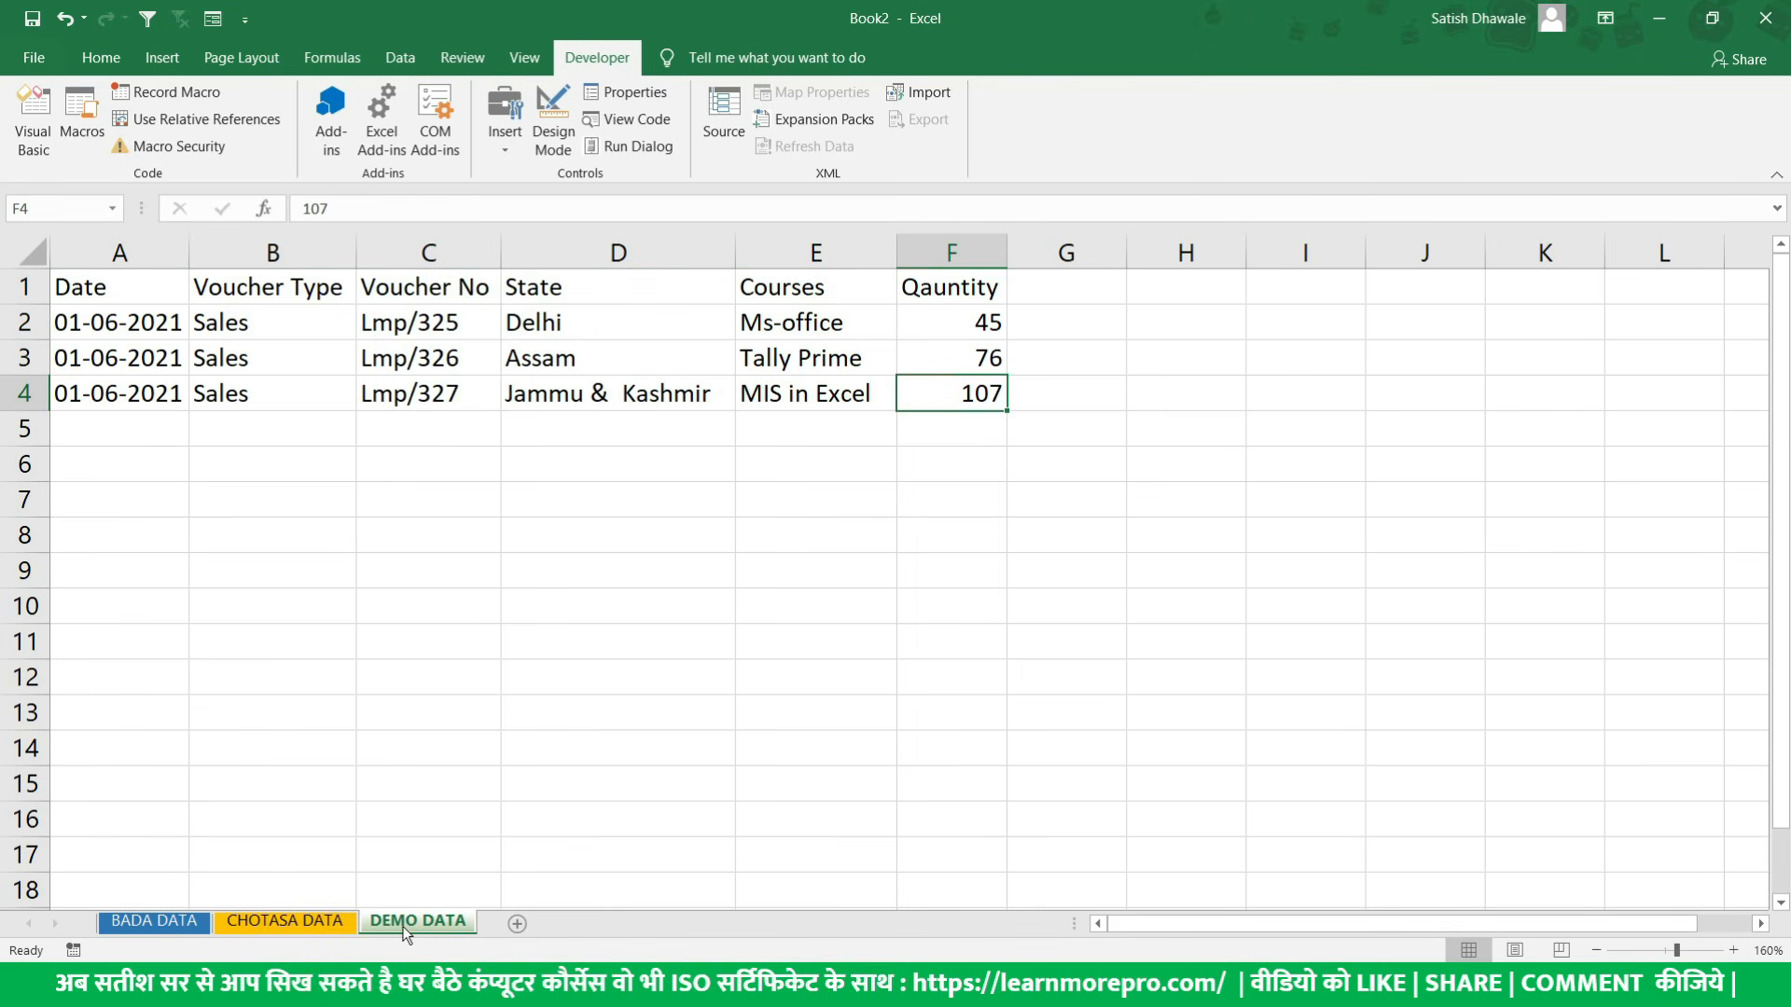
{"action": "left_click", "coordinate": [126, 288]}
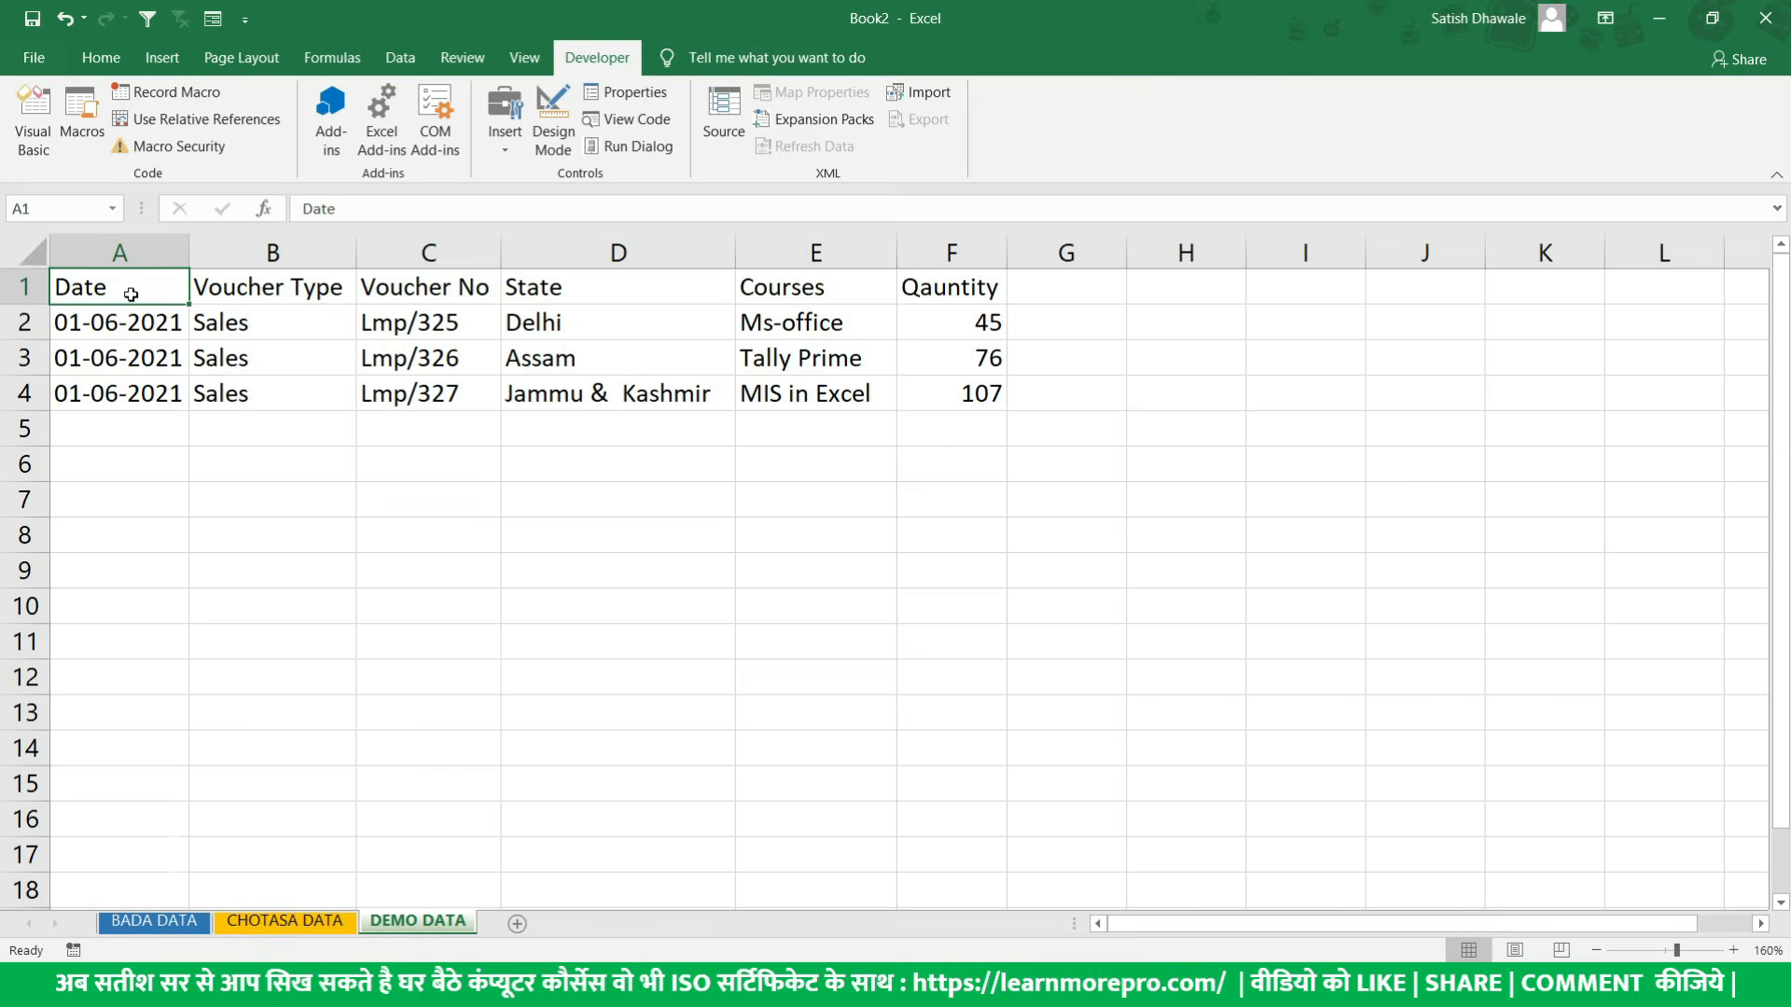
{"action": "left_click", "coordinate": [81, 123]}
{"action": "left_click", "coordinate": [747, 504]}
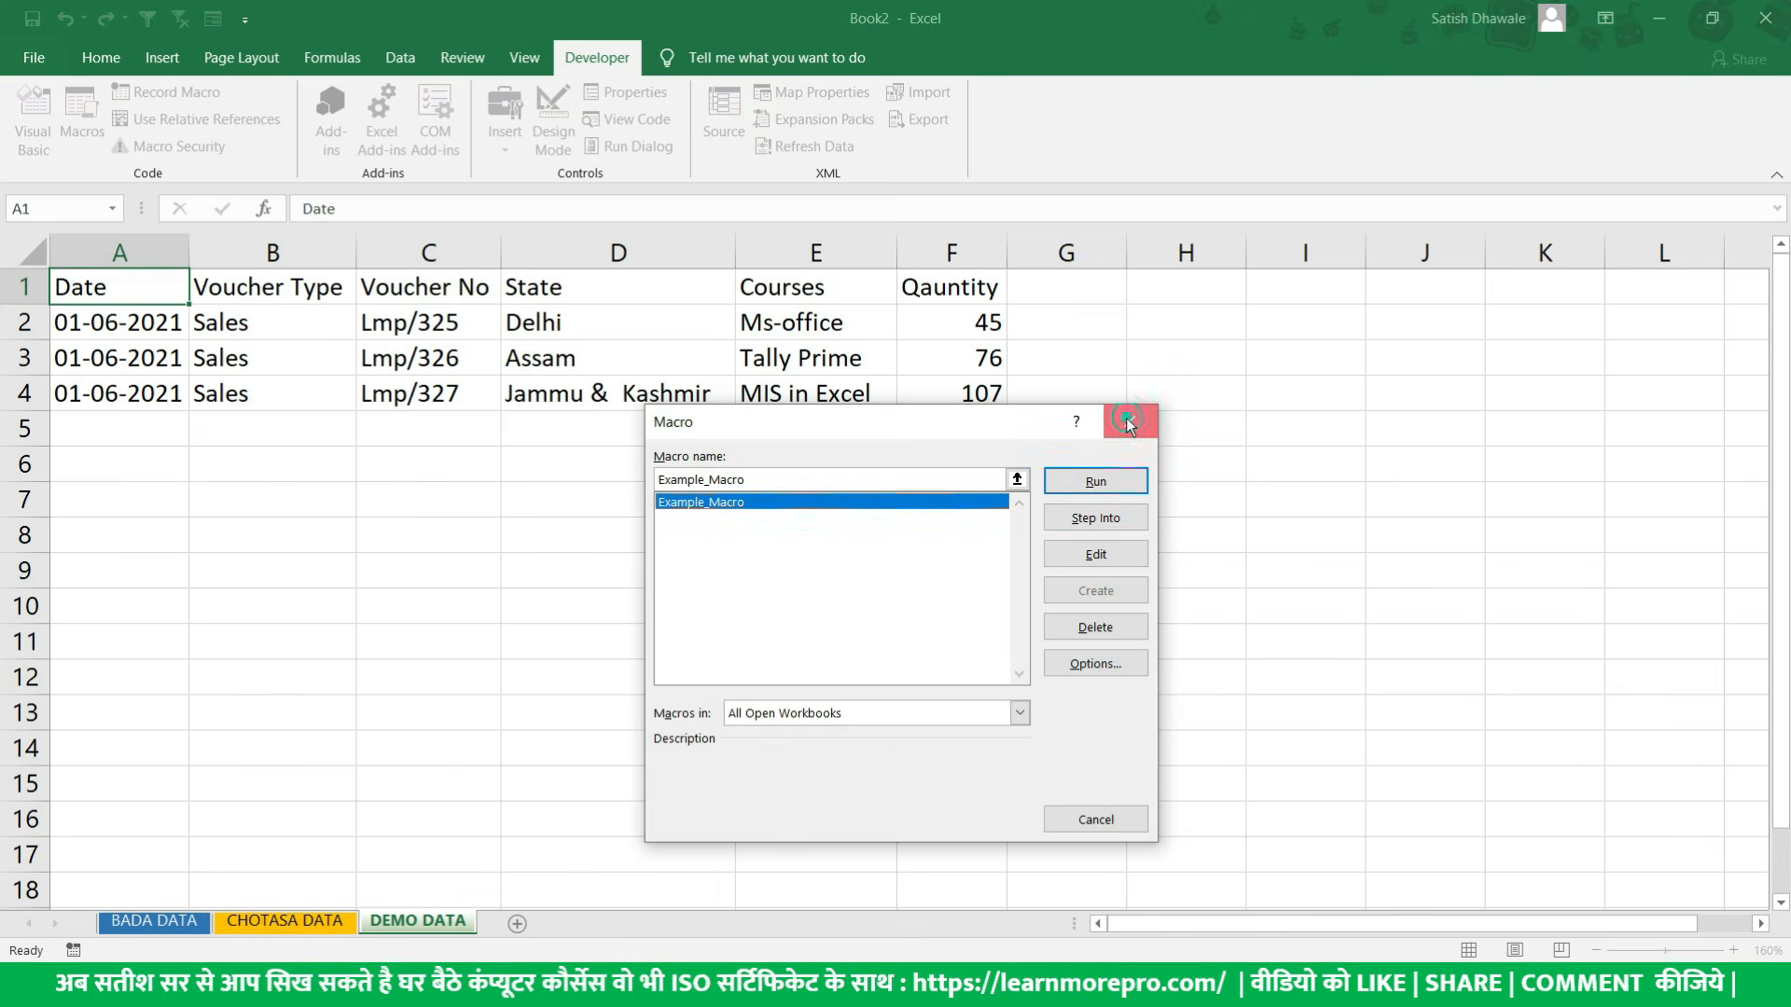
{"action": "left_click", "coordinate": [1097, 483]}
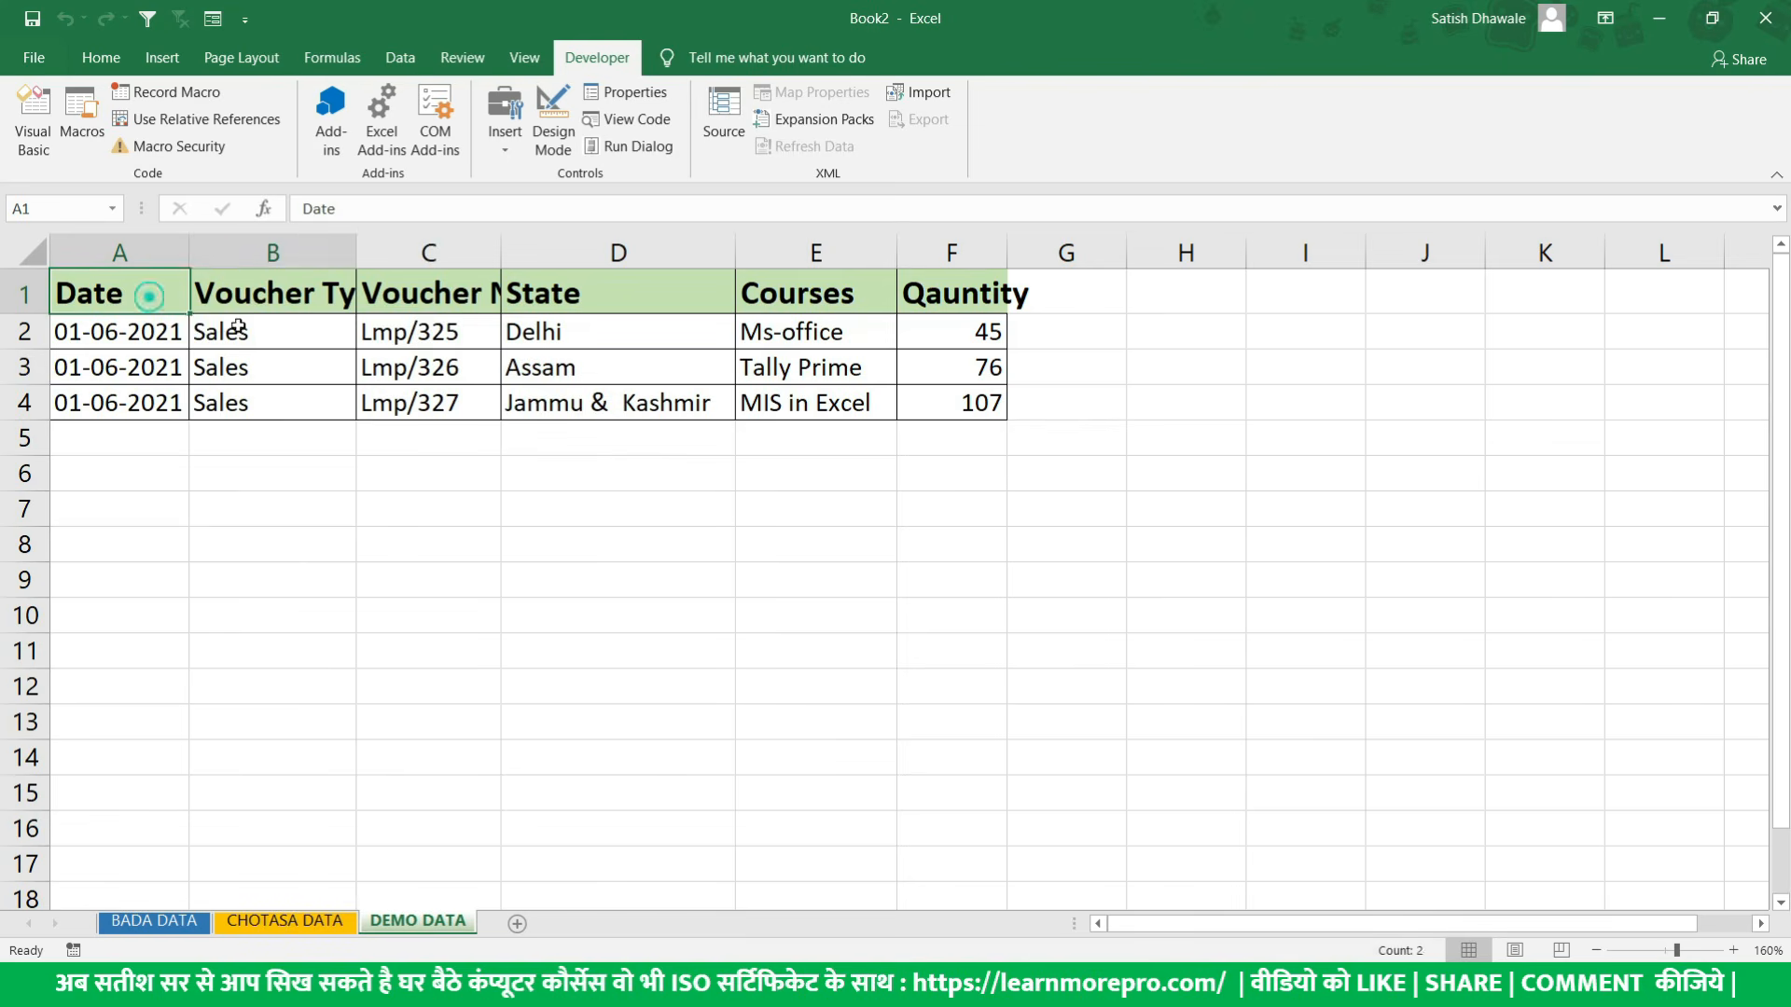
- Compare the header and table formatting on the DEMO DATA sheet with that on the CHOTASA DATA sheet
{"action": "left_click_drag", "start_coordinate": [156, 303], "coordinate": [987, 408]}
{"action": "left_click", "coordinate": [317, 924]}
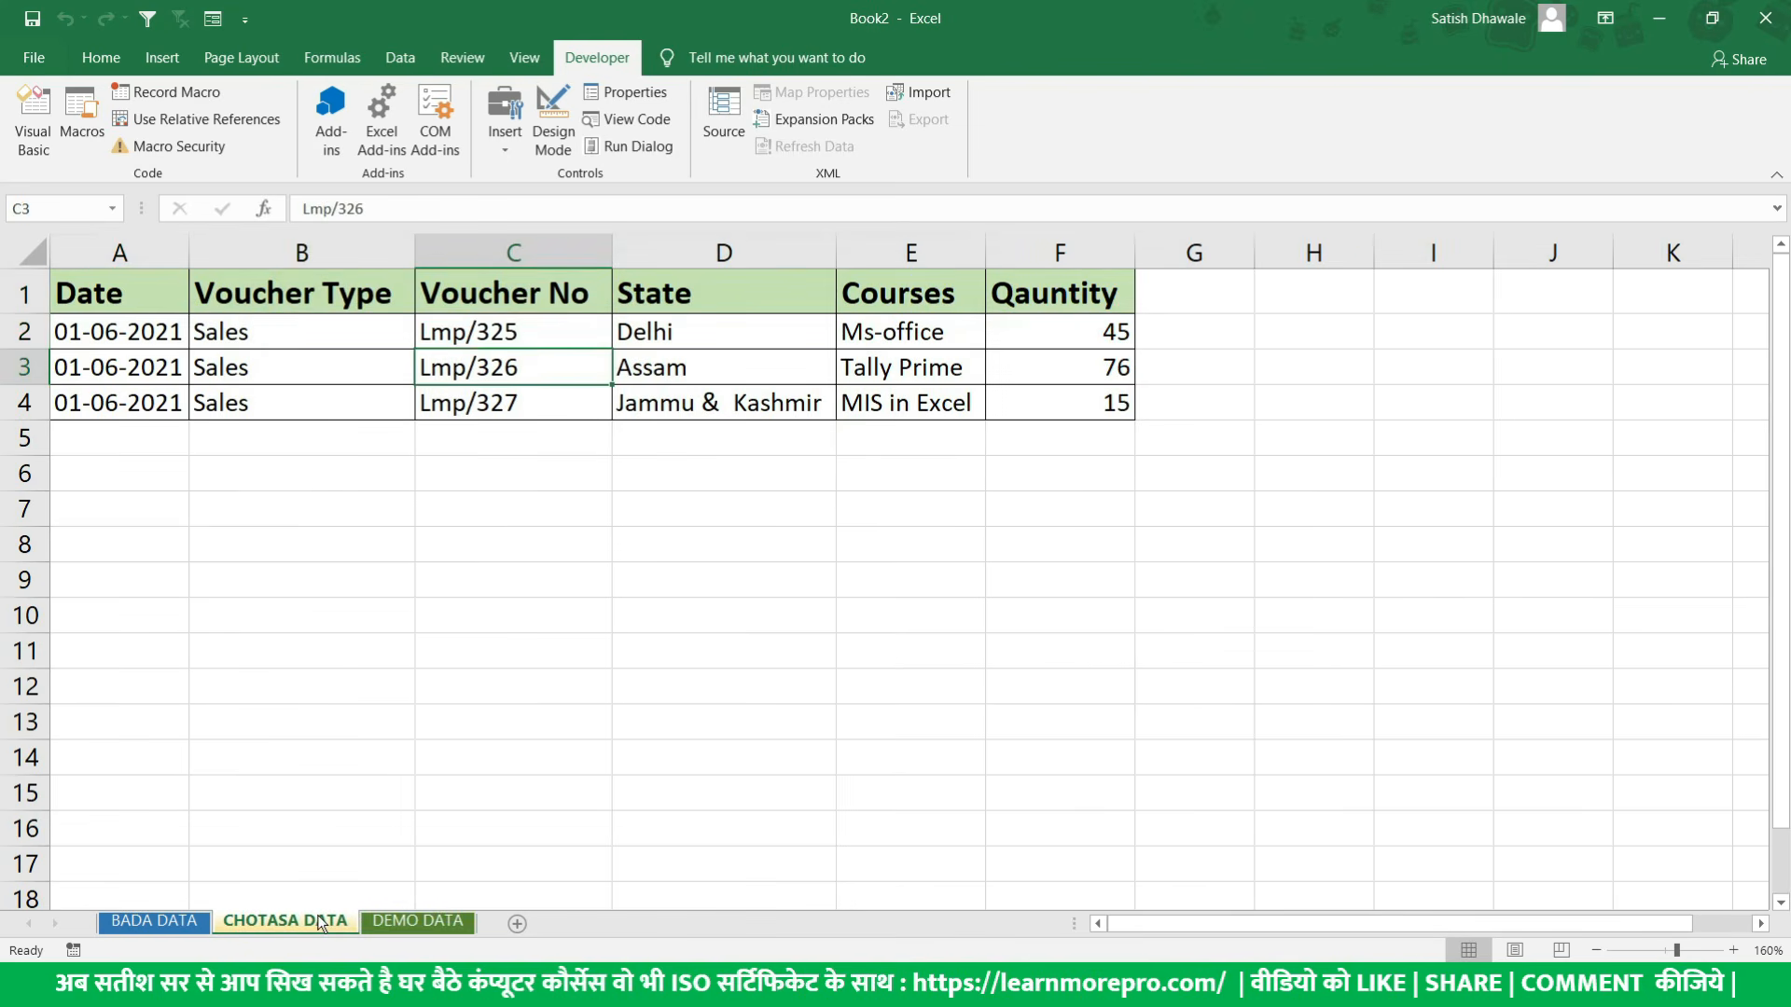
{"action": "left_click", "coordinate": [415, 922]}
{"action": "left_click_drag", "start_coordinate": [131, 301], "coordinate": [833, 324]}
{"action": "left_click_drag", "start_coordinate": [139, 295], "coordinate": [958, 309]}
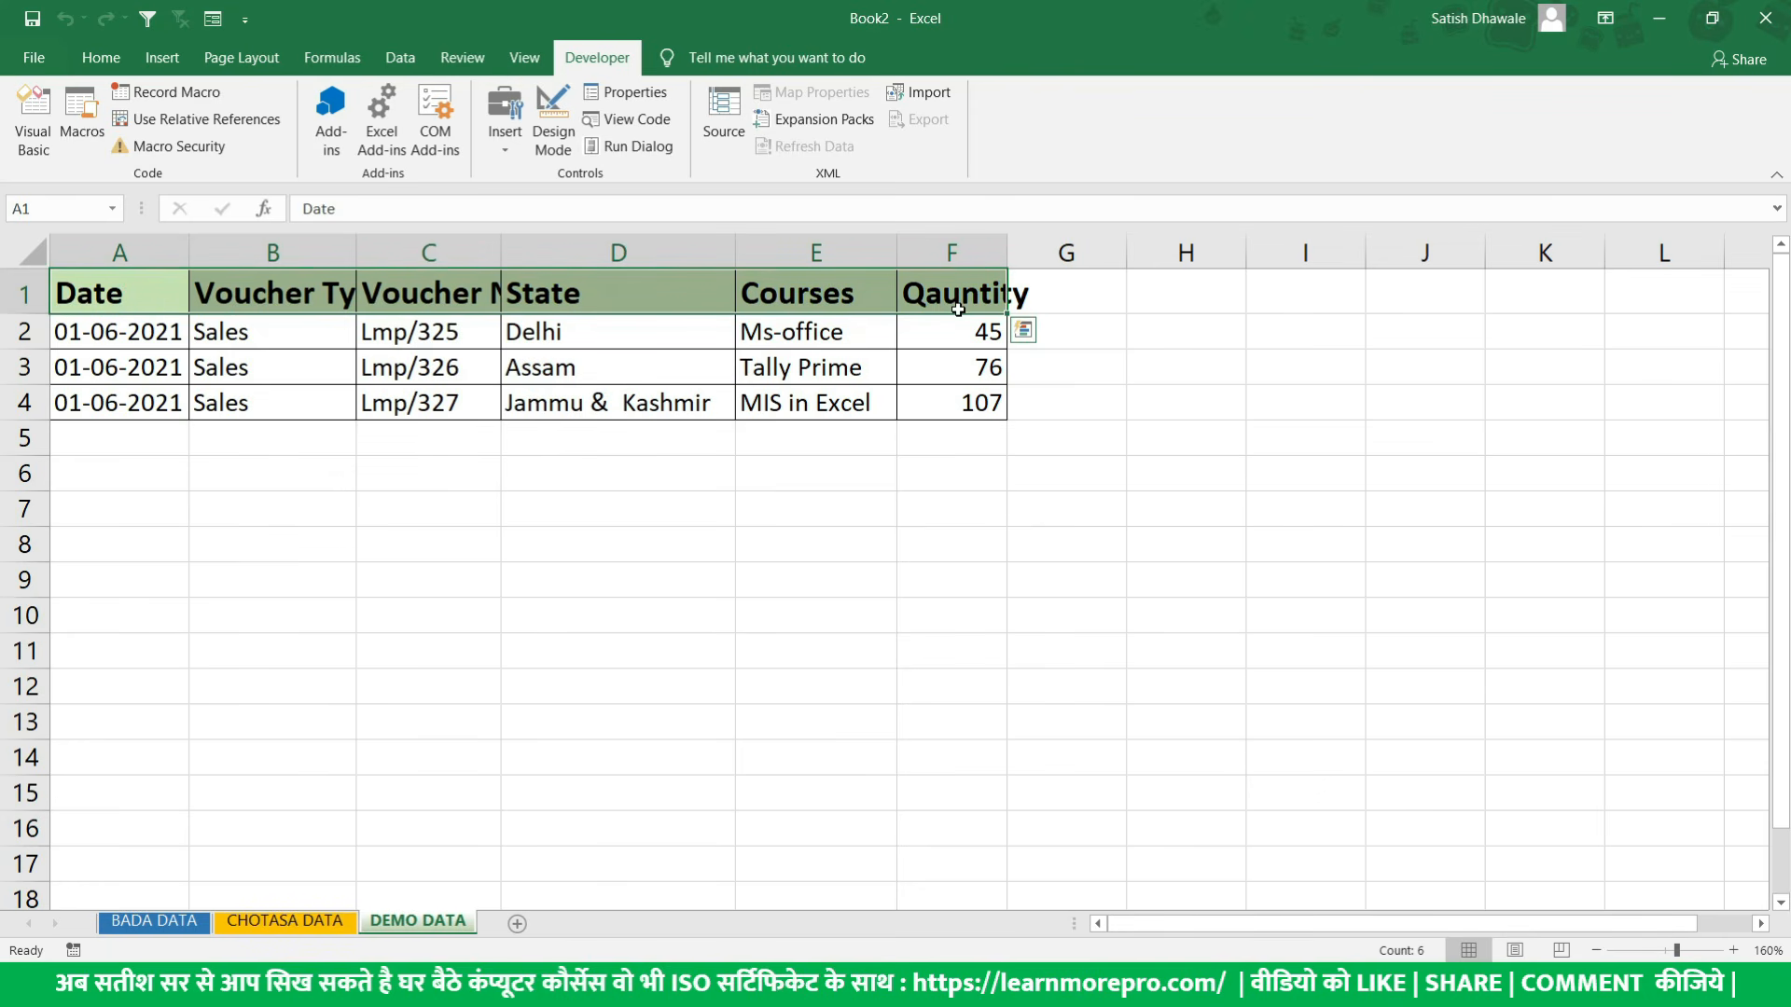
{"action": "left_click", "coordinate": [337, 923]}
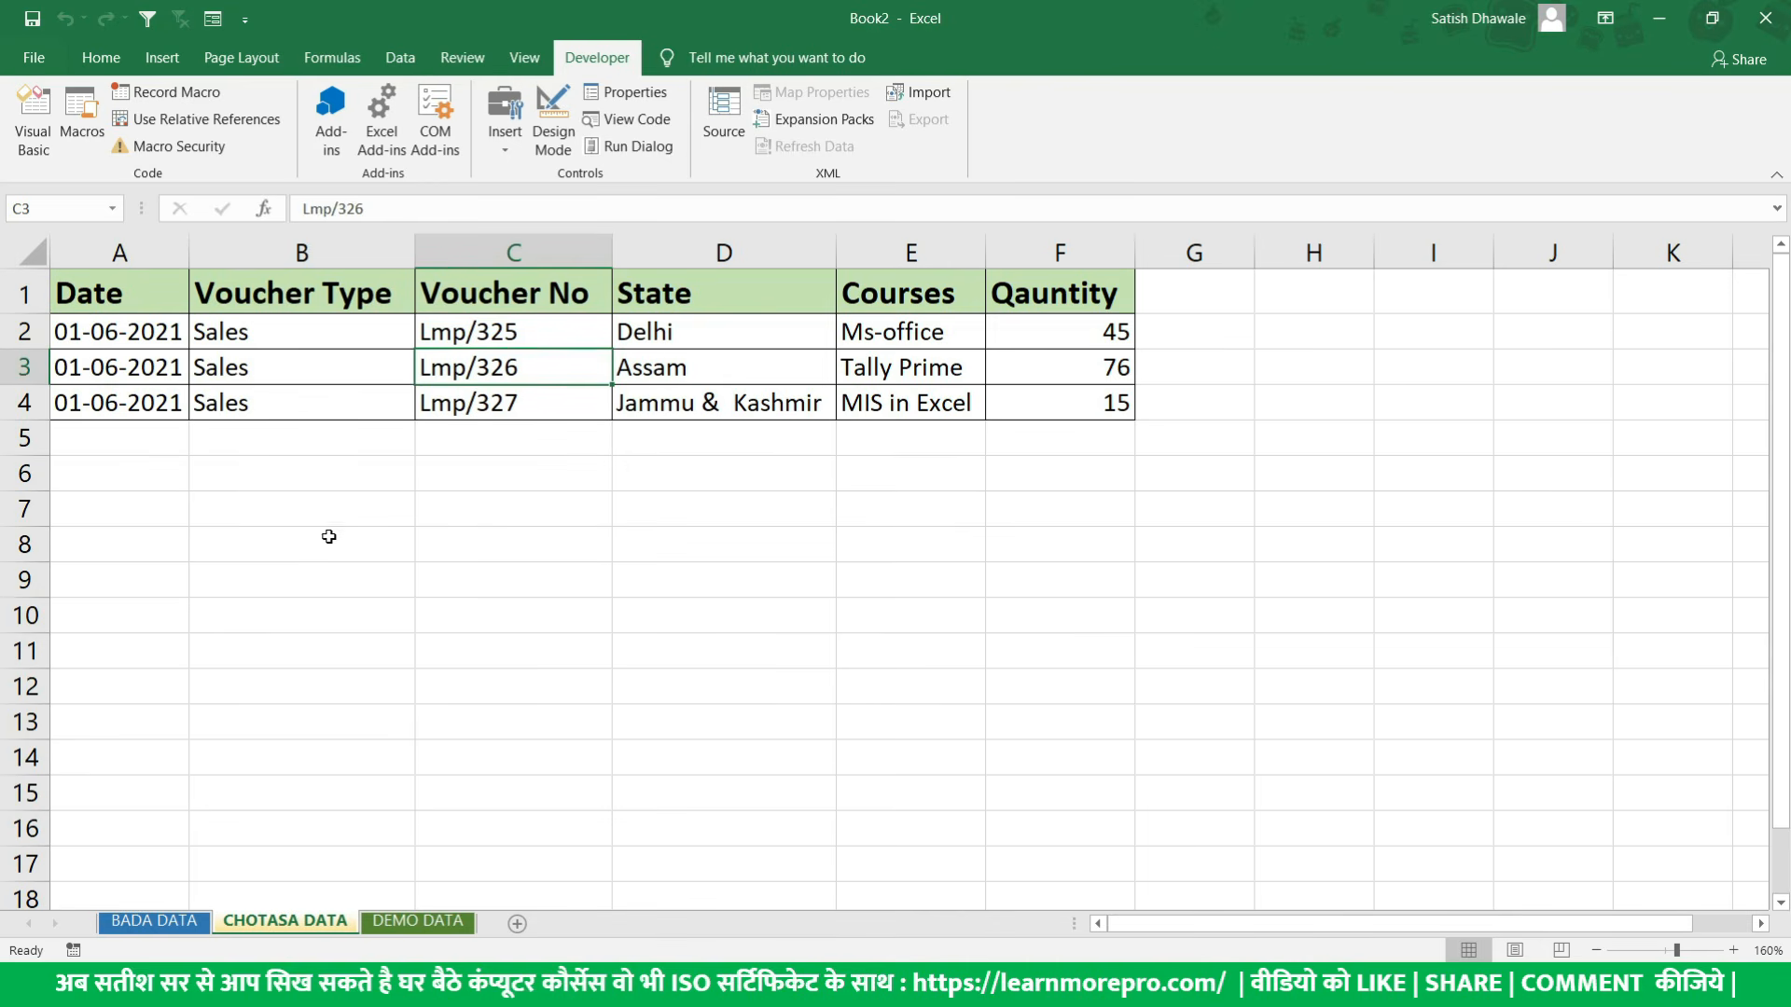
{"action": "left_click", "coordinate": [417, 924]}
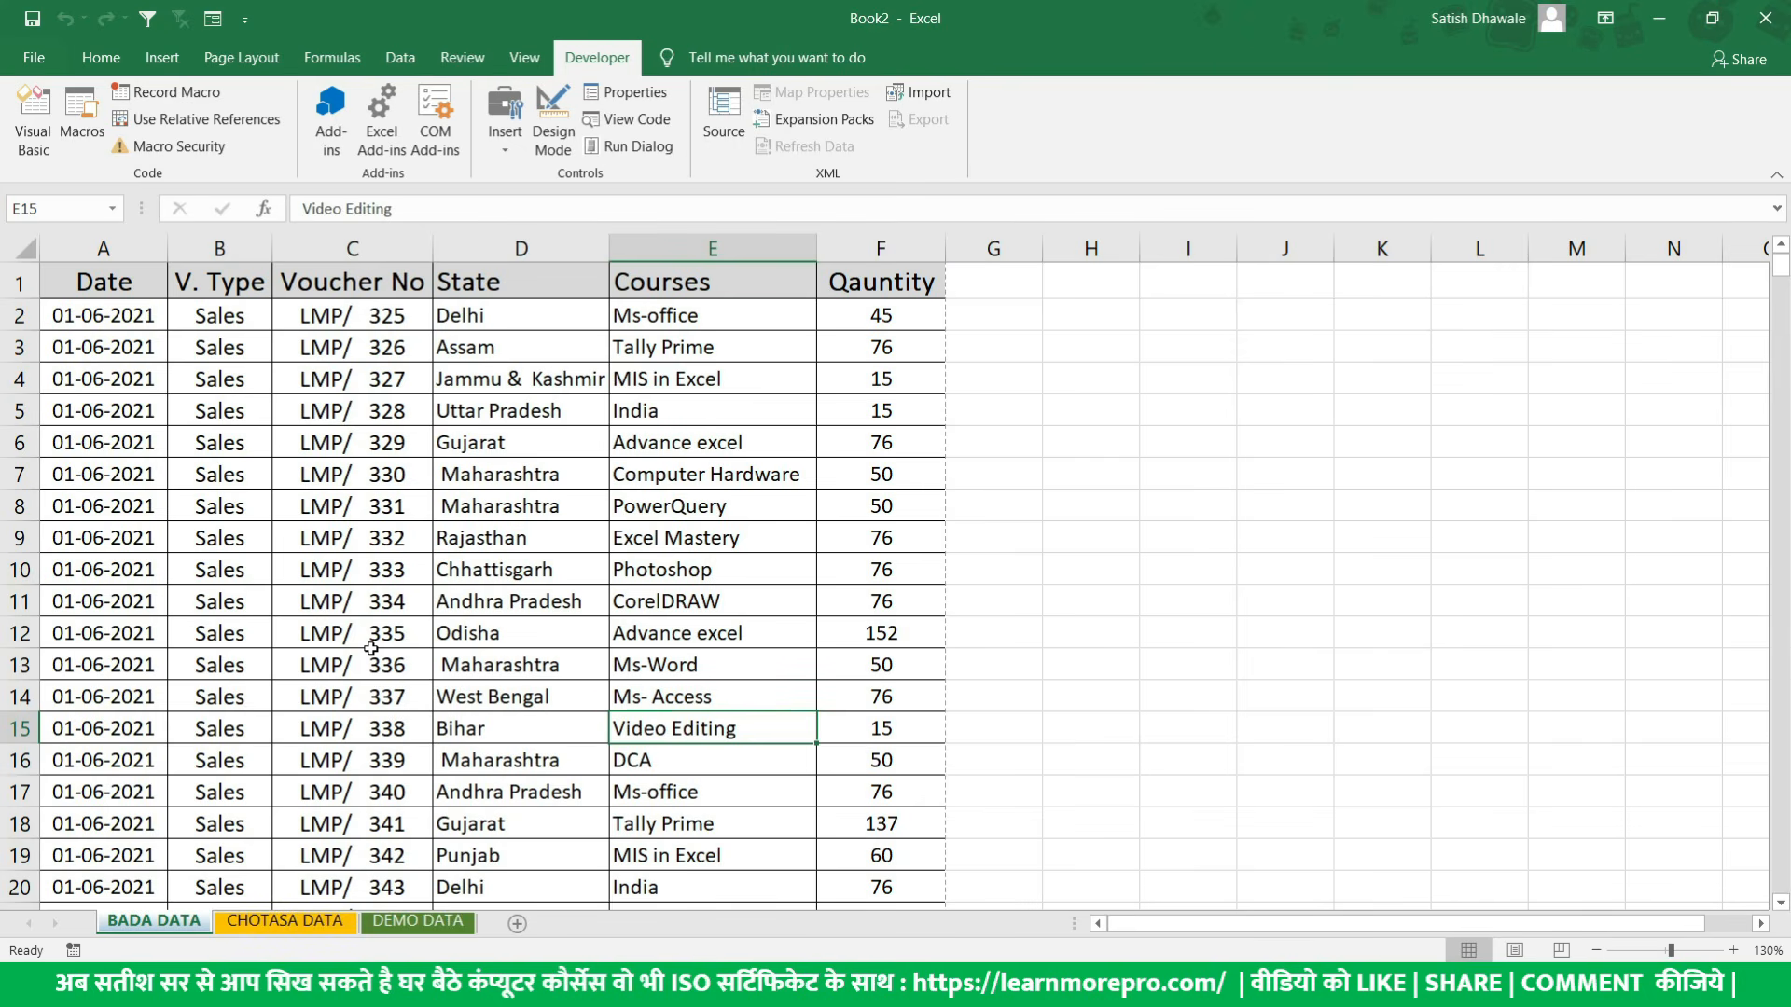
- Look through the large sales table on the BADA DATA sheet, including its Courses column
{"action": "left_click_drag", "start_coordinate": [140, 280], "coordinate": [859, 784]}
{"action": "scroll", "coordinate": [857, 763], "scroll_direction": "down", "scroll_amount": 4}
{"action": "scroll", "coordinate": [857, 763], "scroll_direction": "down", "scroll_amount": 12}
{"action": "scroll", "coordinate": [840, 718], "scroll_direction": "up", "scroll_amount": 16}
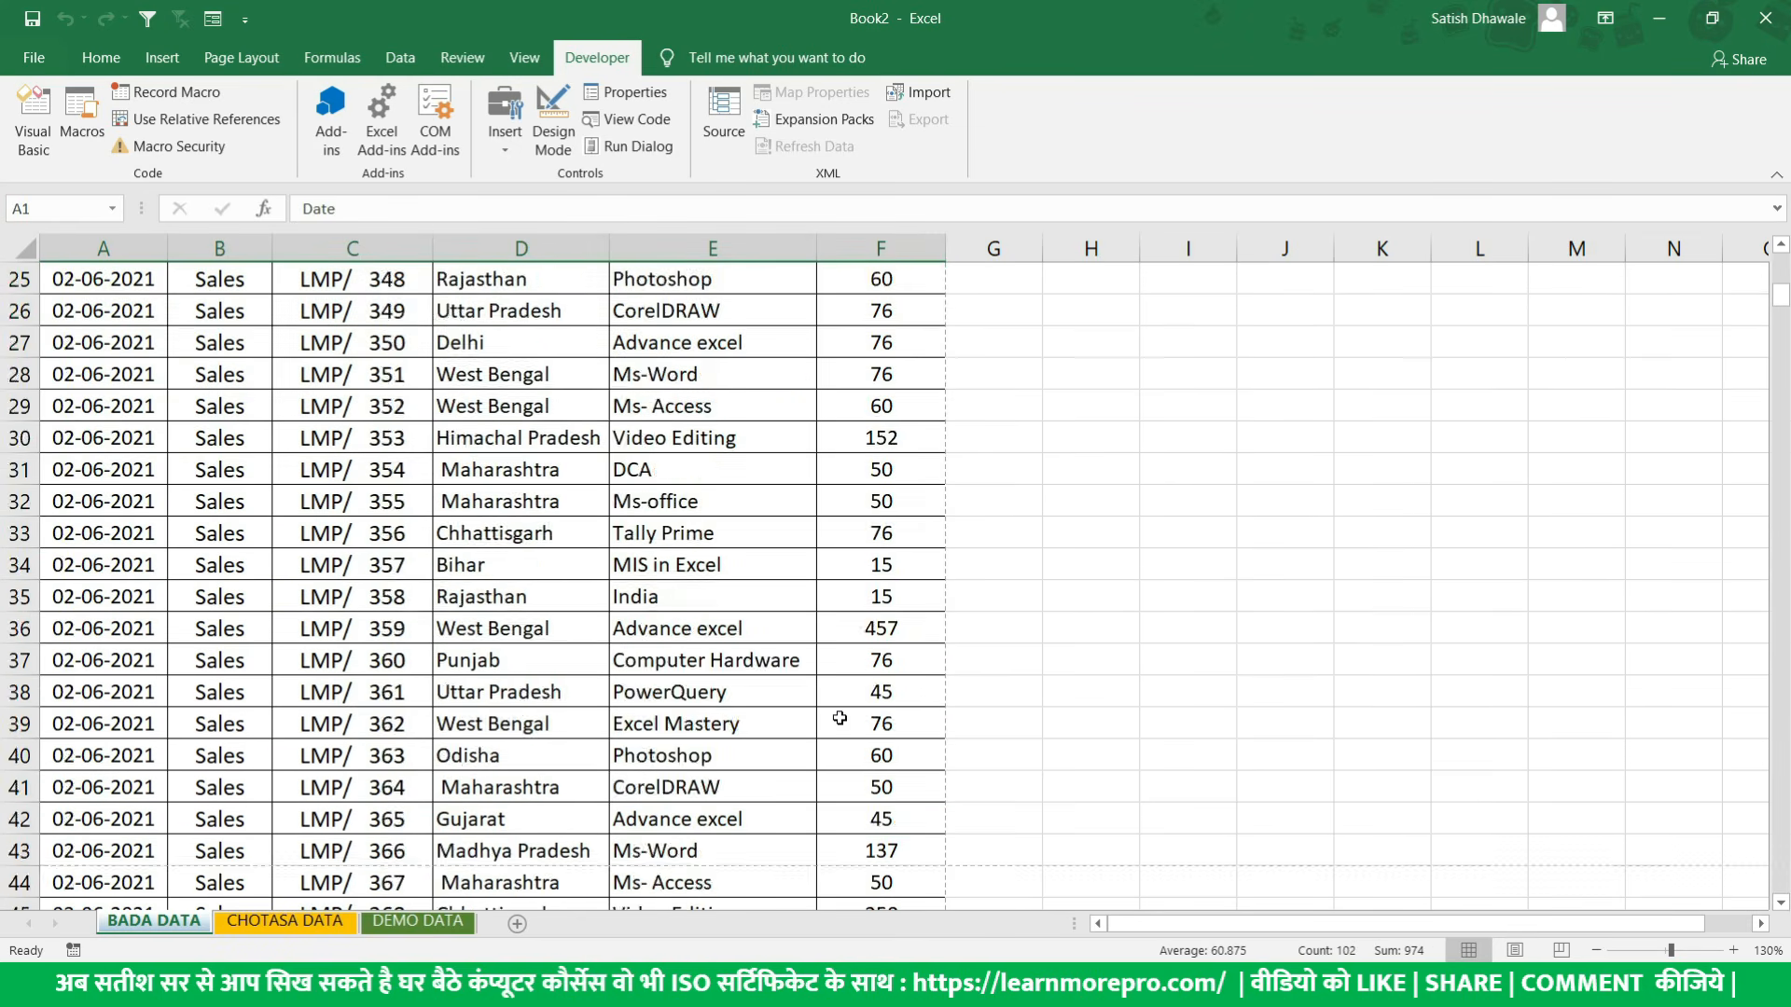
{"action": "left_click", "coordinate": [670, 407]}
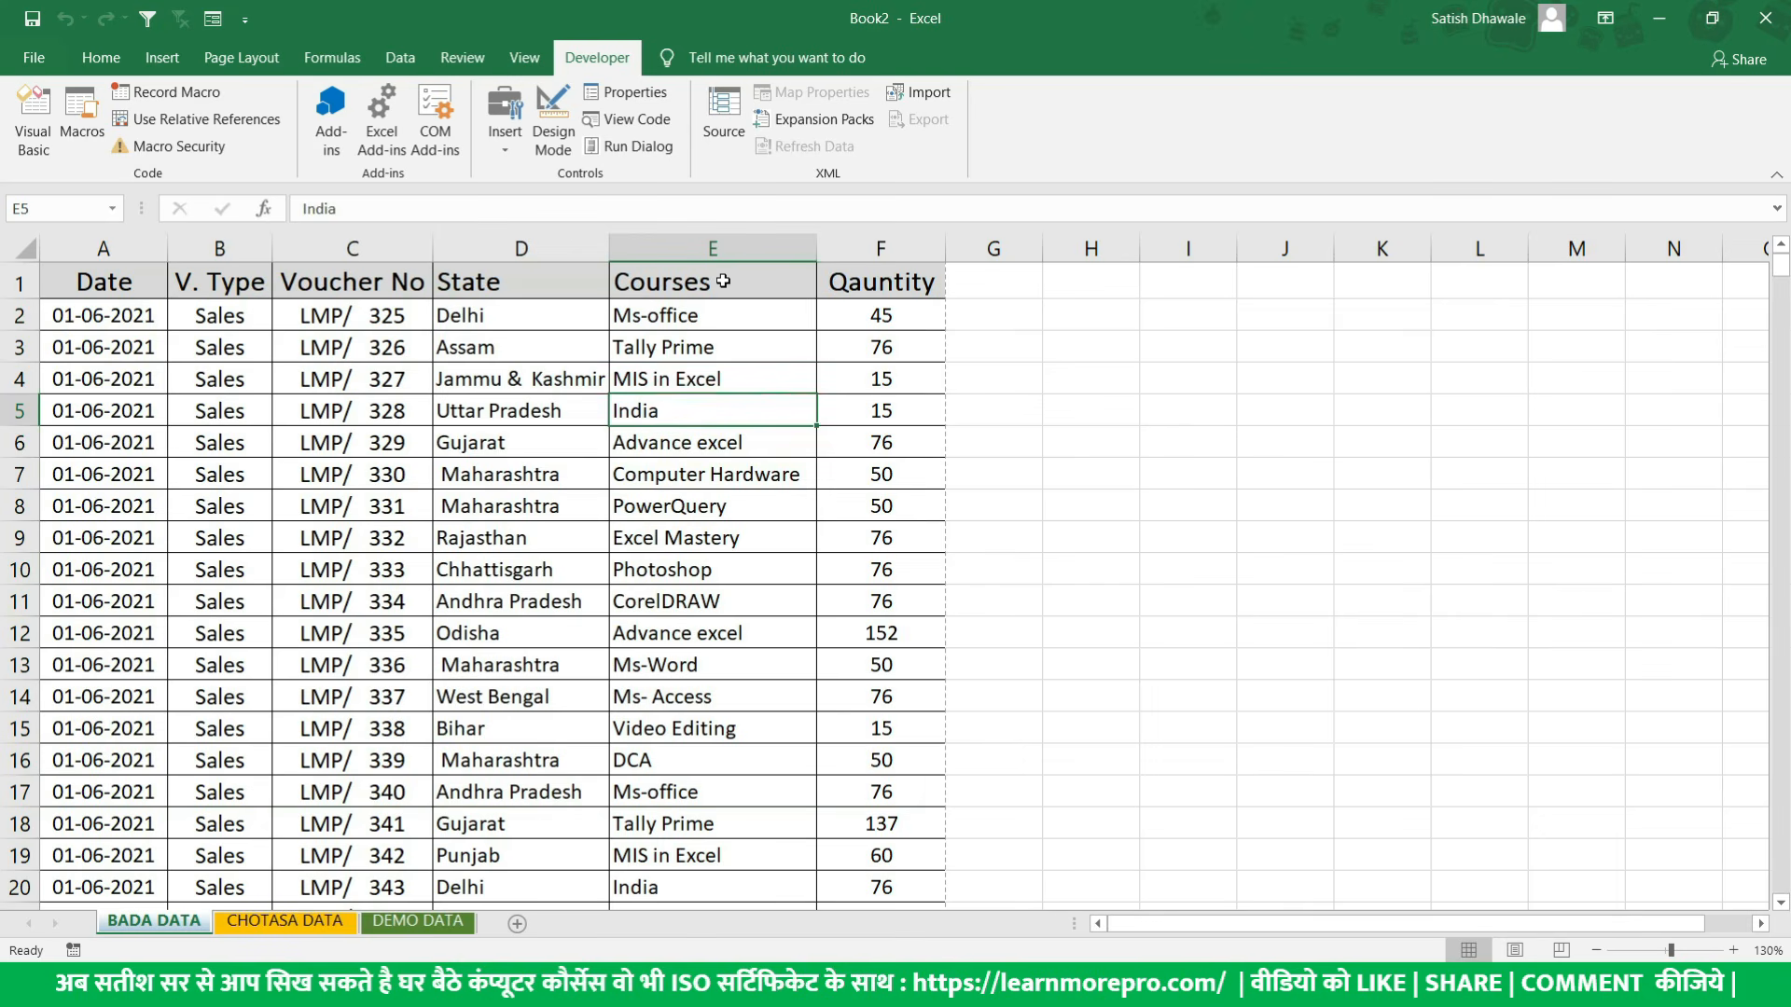
{"action": "left_click", "coordinate": [753, 288]}
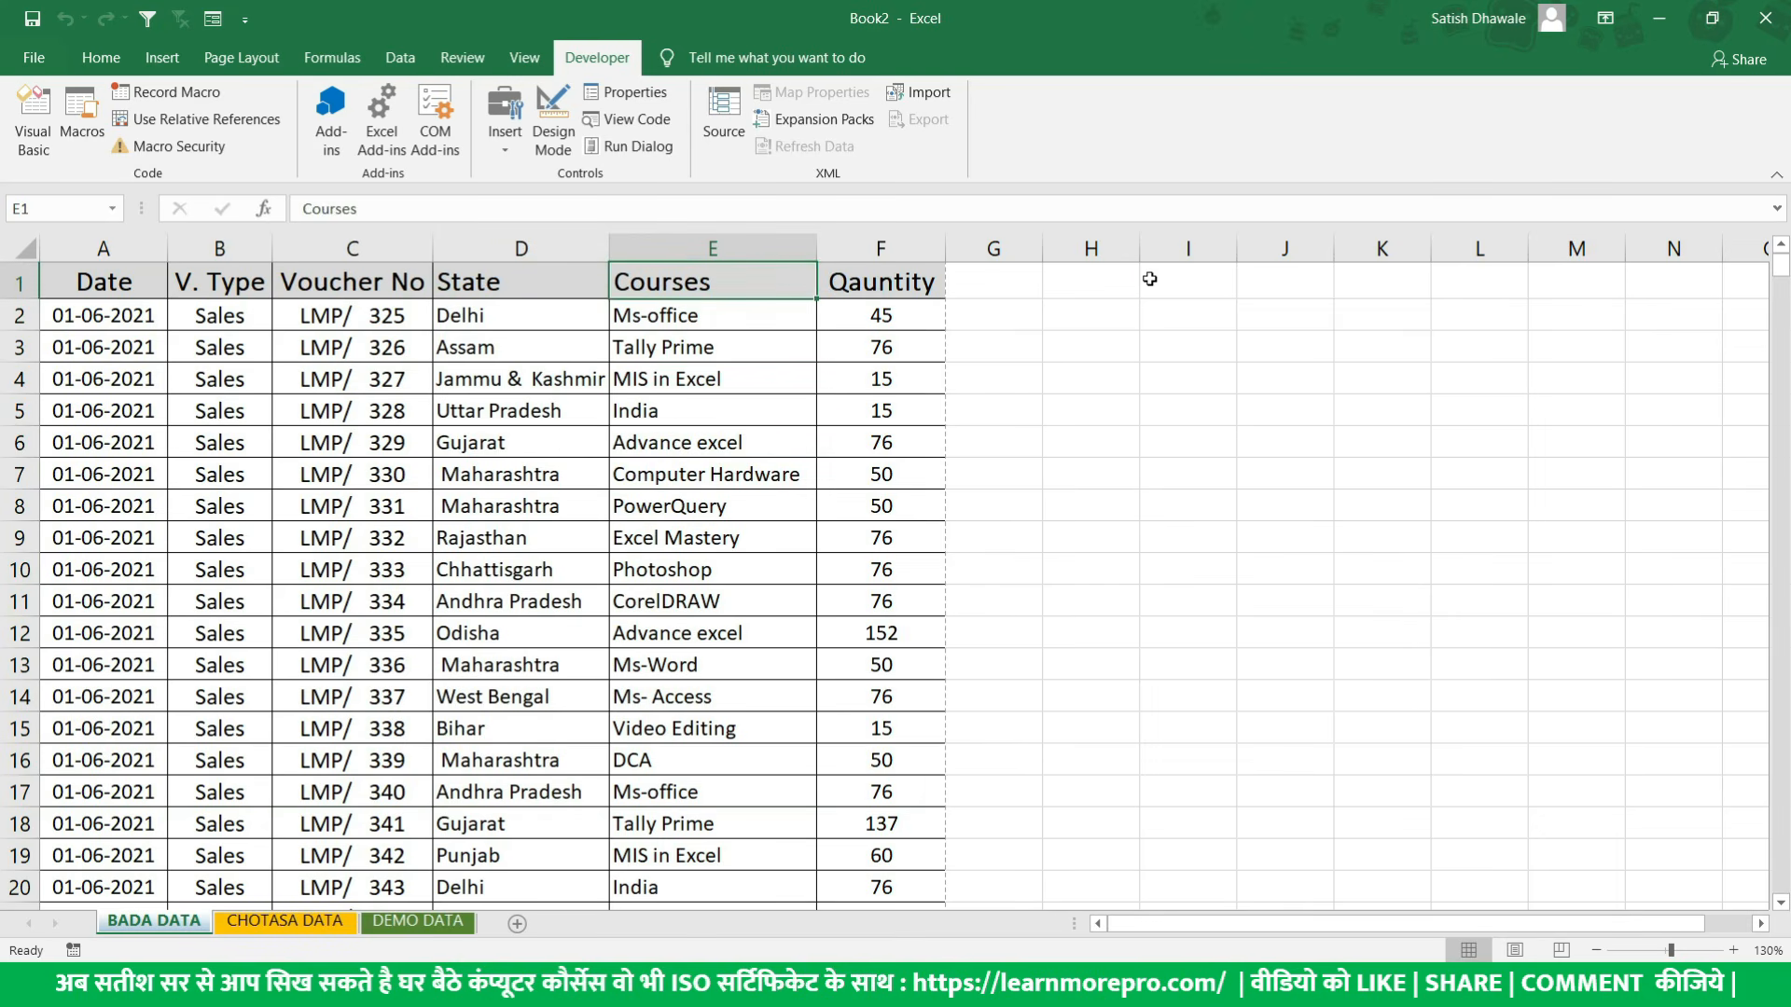
- Enter the summary headings courses, count and sales in cells I1, J1 and K1 of the BADA DATA sheet
{"action": "left_click", "coordinate": [1153, 279]}
{"action": "type", "text": "courses"}
{"action": "key", "text": "Return"}
{"action": "key", "text": "Up"}
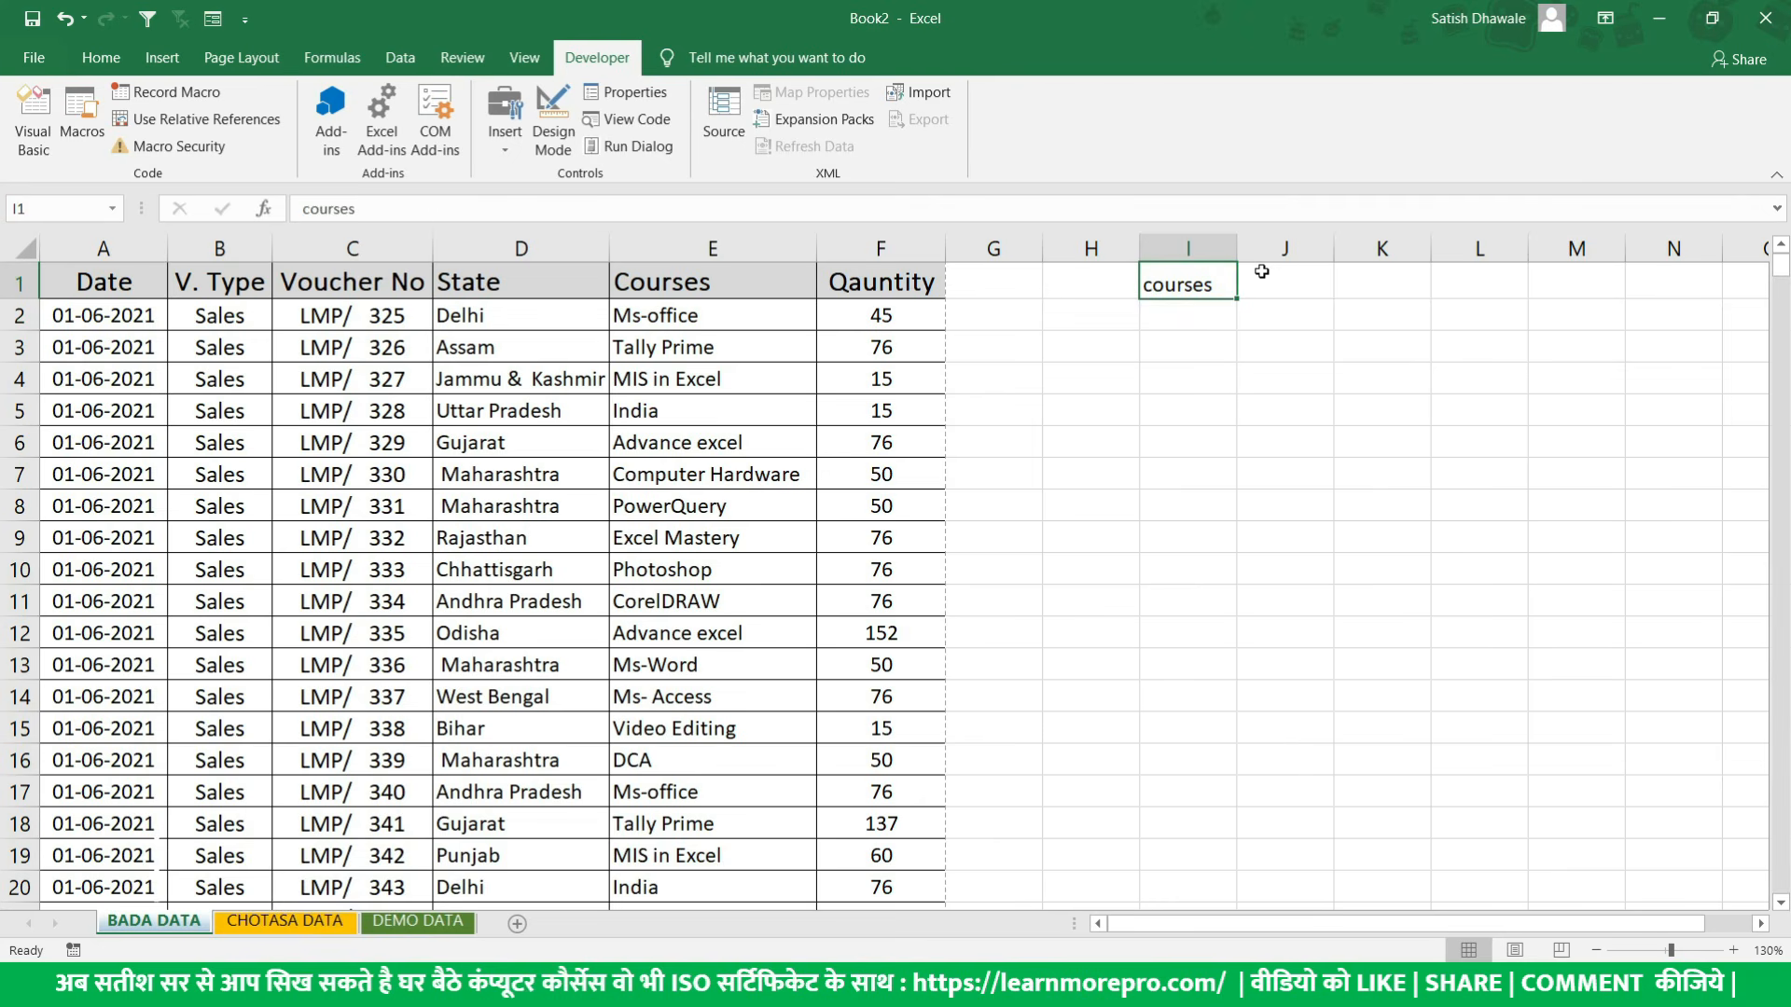
{"action": "left_click", "coordinate": [1263, 271]}
{"action": "type", "text": "count"}
{"action": "key", "text": "Tab"}
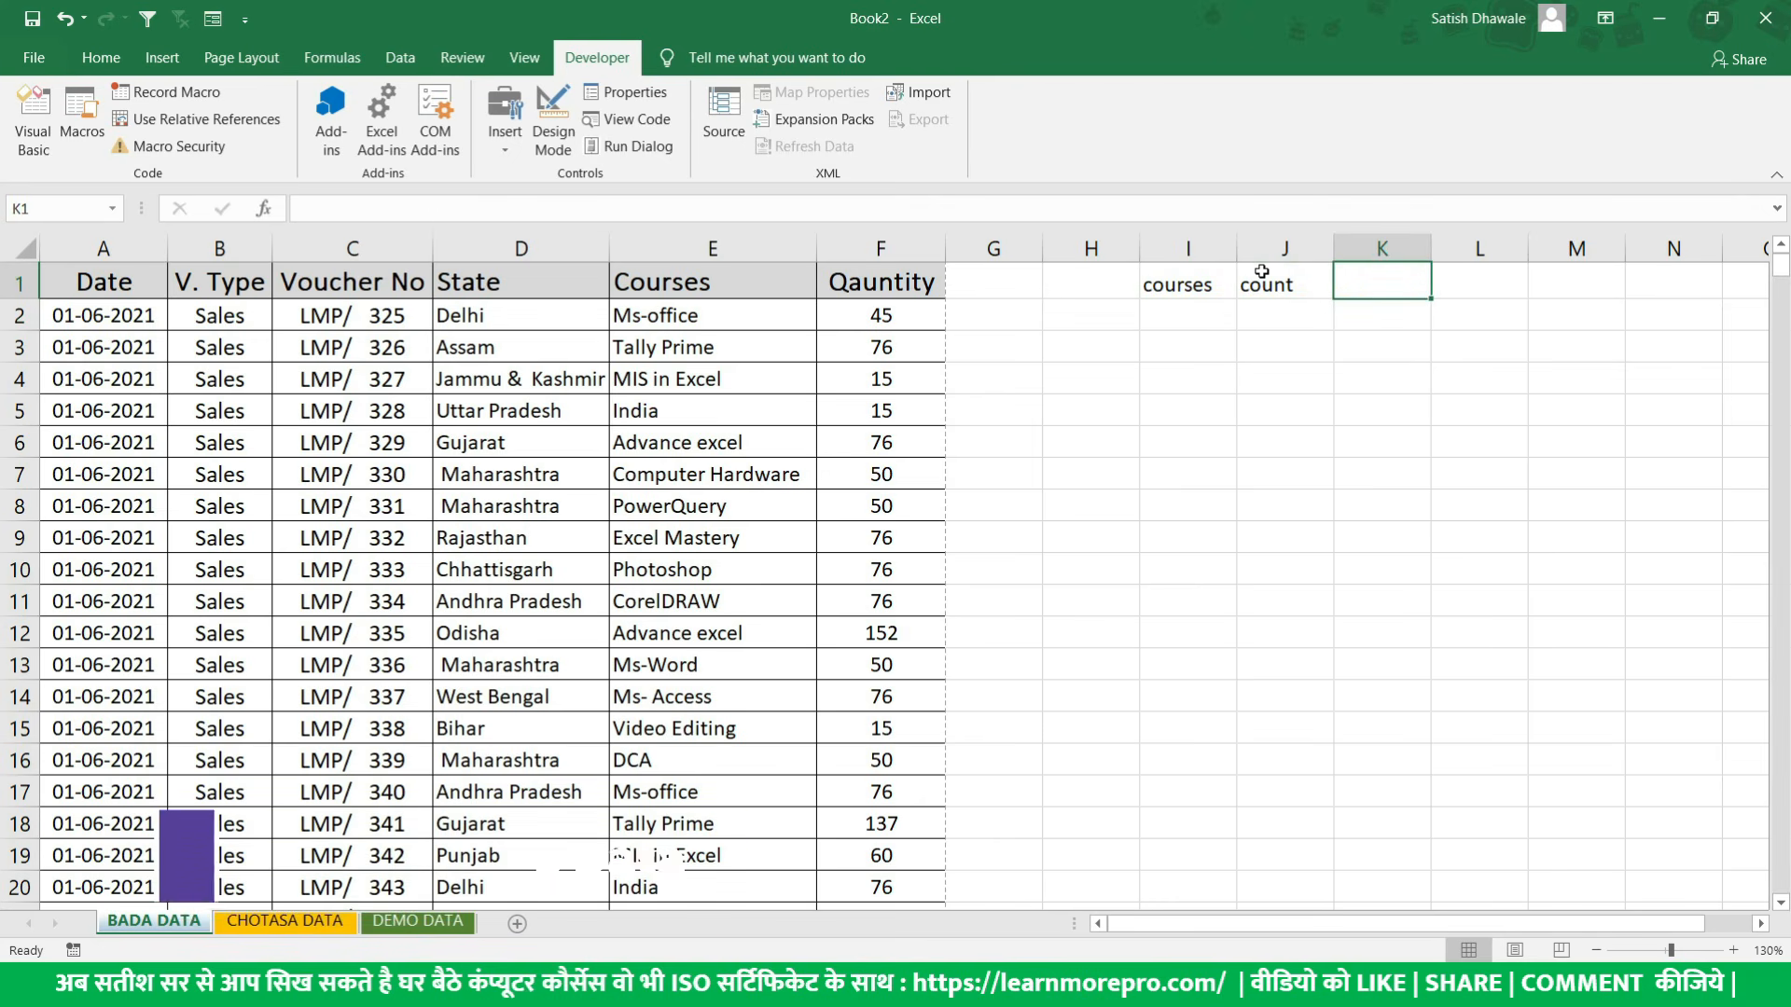
{"action": "left_click_drag", "start_coordinate": [707, 322], "coordinate": [719, 541]}
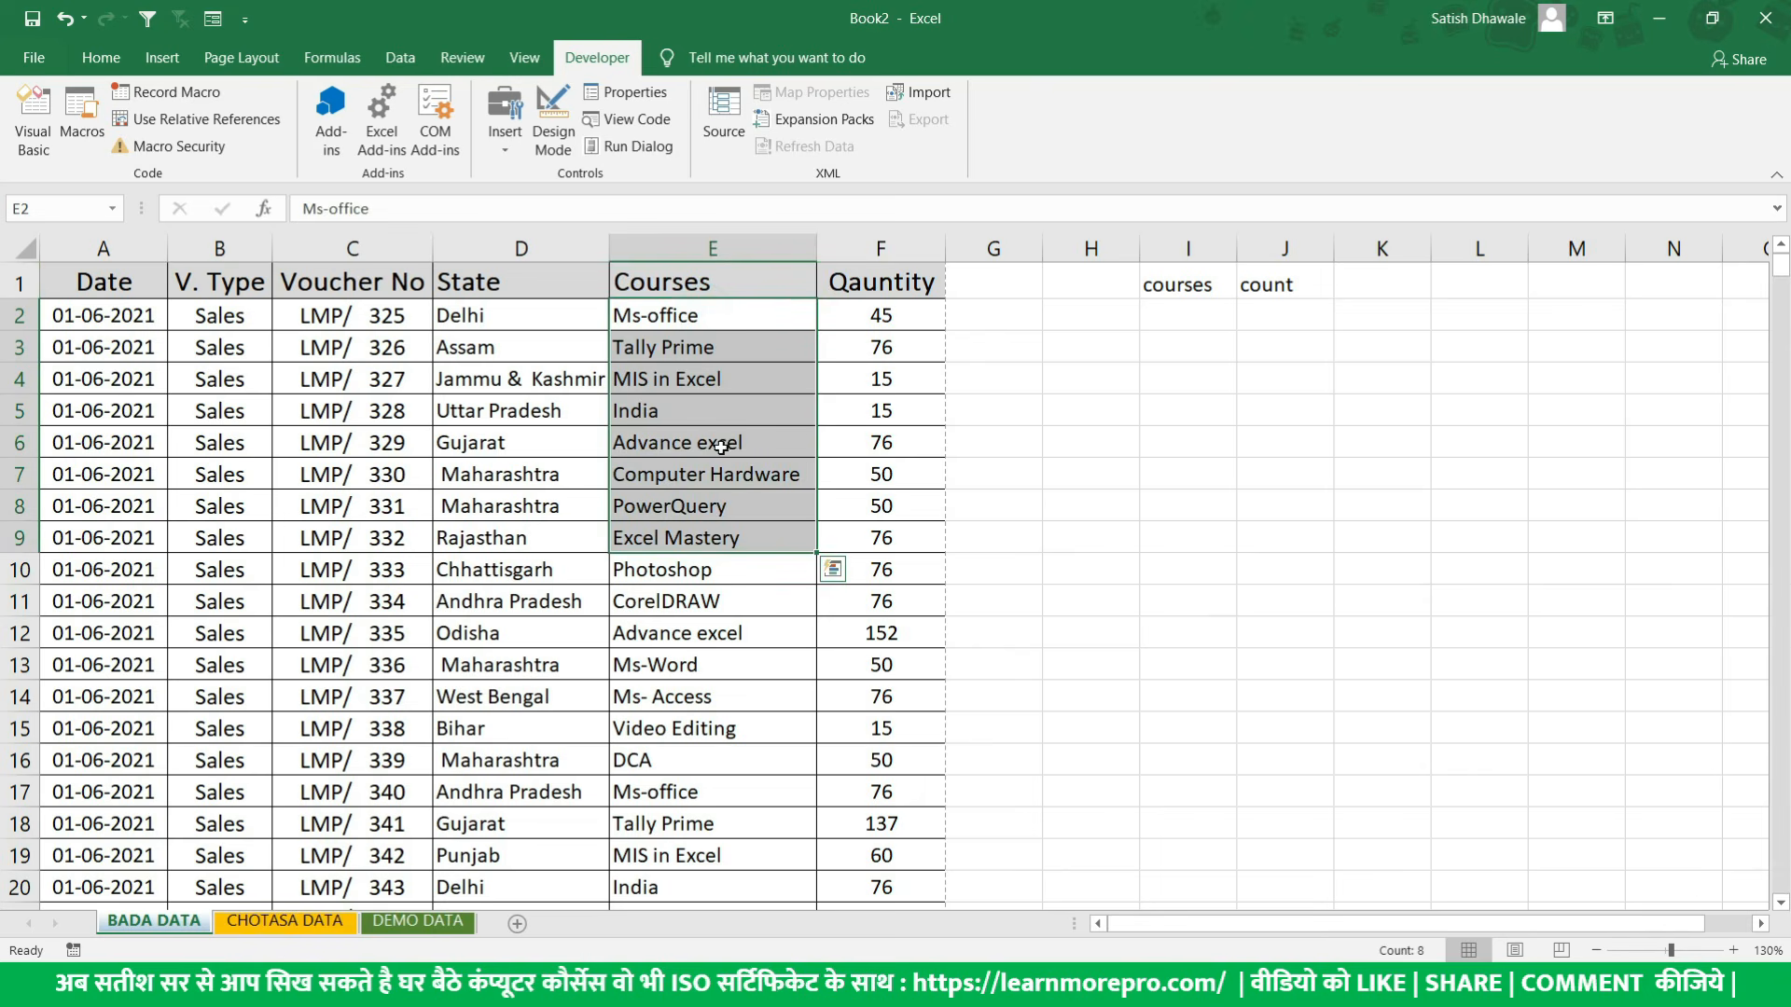
{"action": "left_click", "coordinate": [1373, 282]}
{"action": "type", "text": "sales"}
{"action": "key", "text": "Return"}
- Clear the summary headings from cells K1, J1 and I1
{"action": "key", "text": "Up"}
{"action": "key", "text": "Delete"}
{"action": "key", "text": "Left"}
{"action": "key", "text": "Delete"}
{"action": "key", "text": "Left"}
{"action": "key", "text": "Delete"}
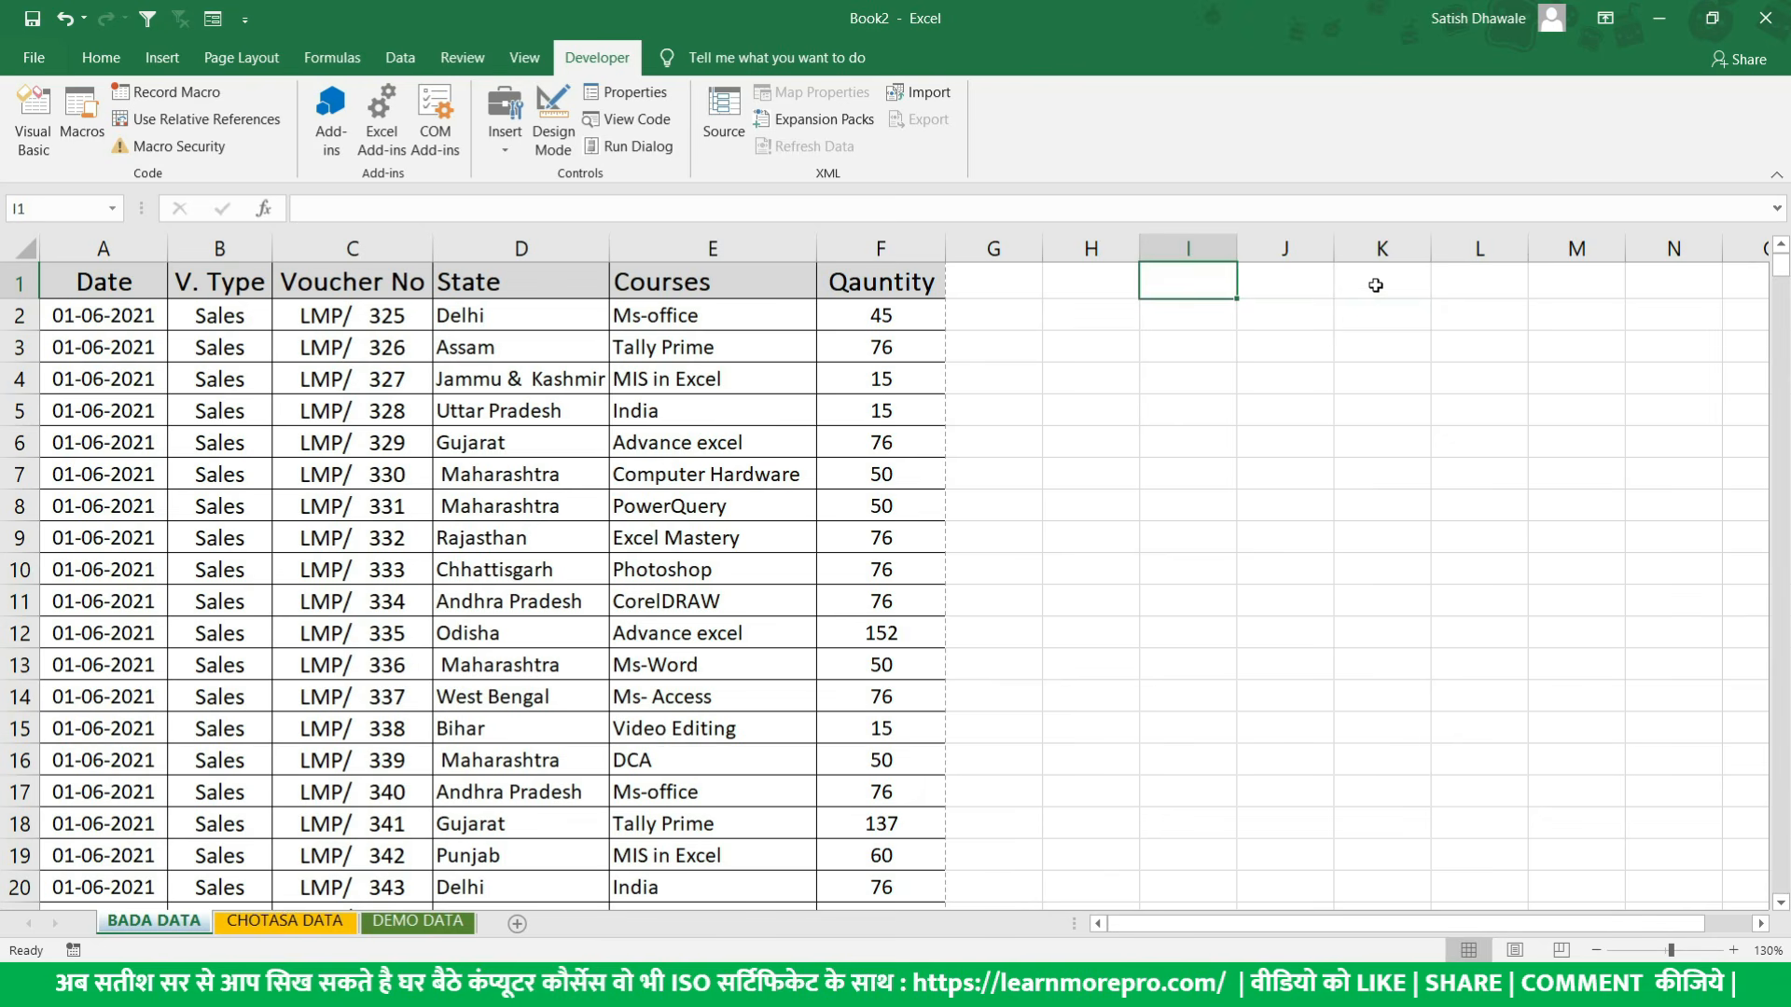
{"action": "mouse_move", "coordinate": [102, 282]}
{"action": "left_mouse_down"}
{"action": "mouse_move", "coordinate": [876, 572]}
{"action": "mouse_move", "coordinate": [883, 827]}
{"action": "mouse_move", "coordinate": [858, 884]}
{"action": "left_mouse_up"}
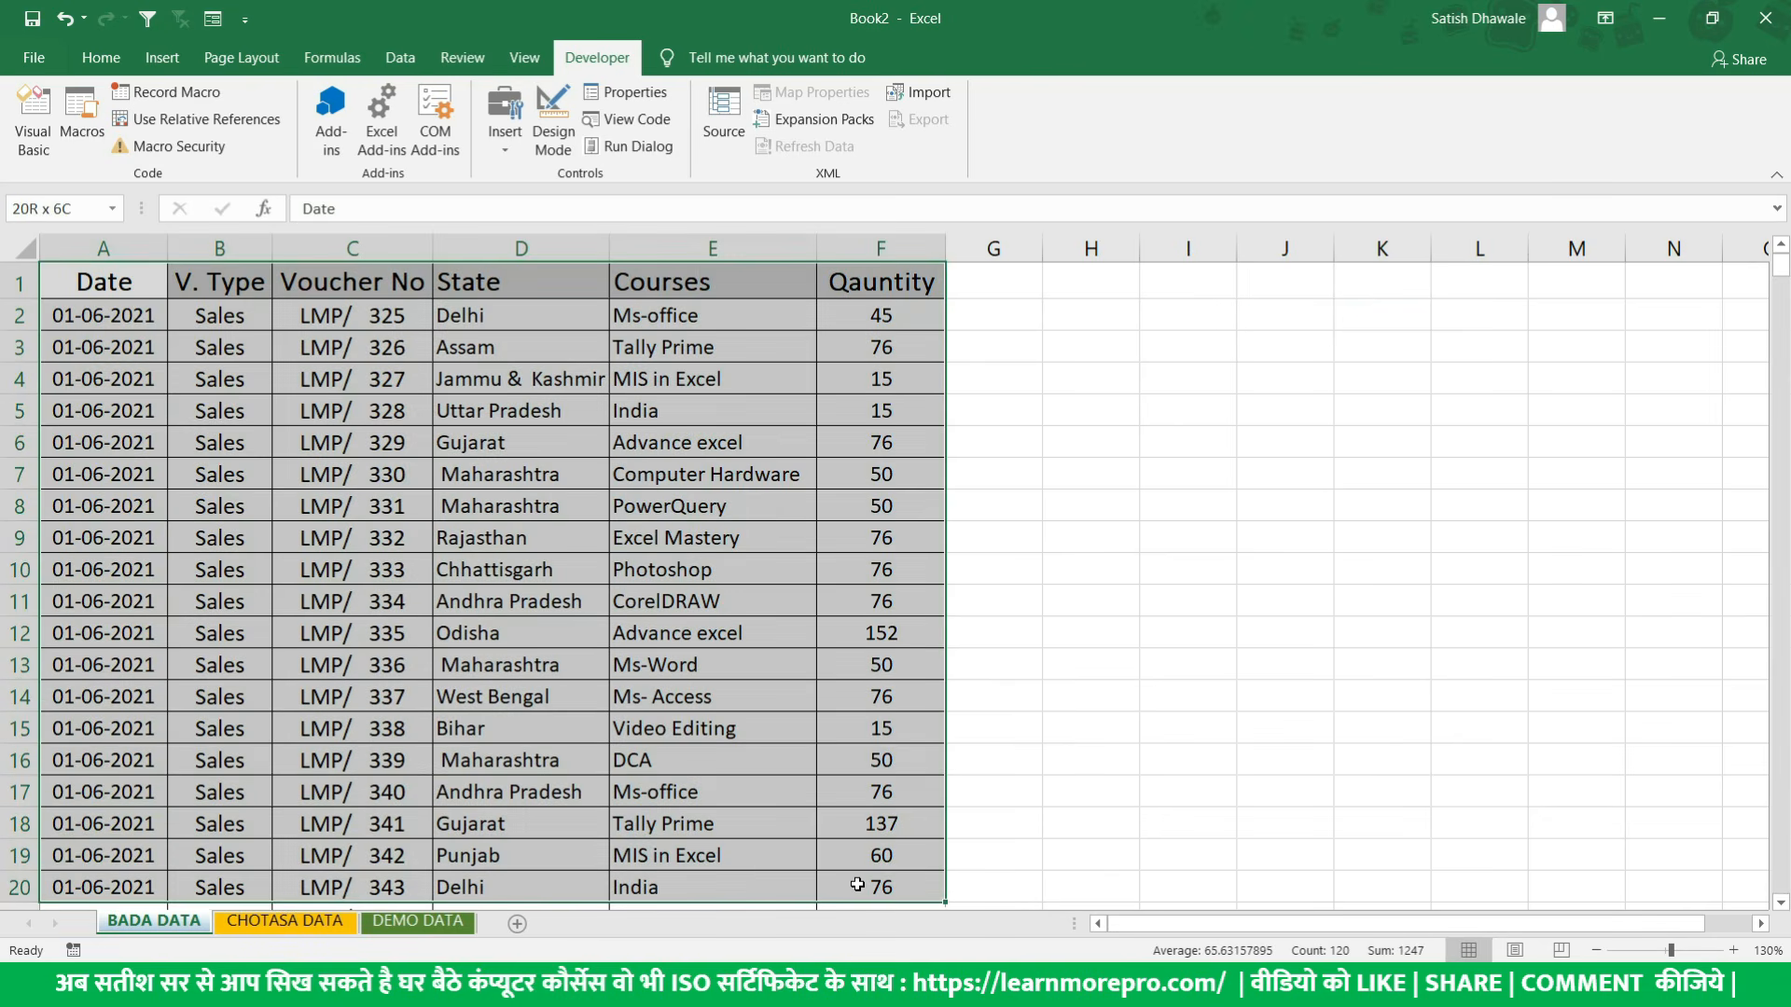
{"action": "key", "text": "ctrl+c"}
{"action": "left_click_drag", "start_coordinate": [1213, 279], "coordinate": [1400, 699]}
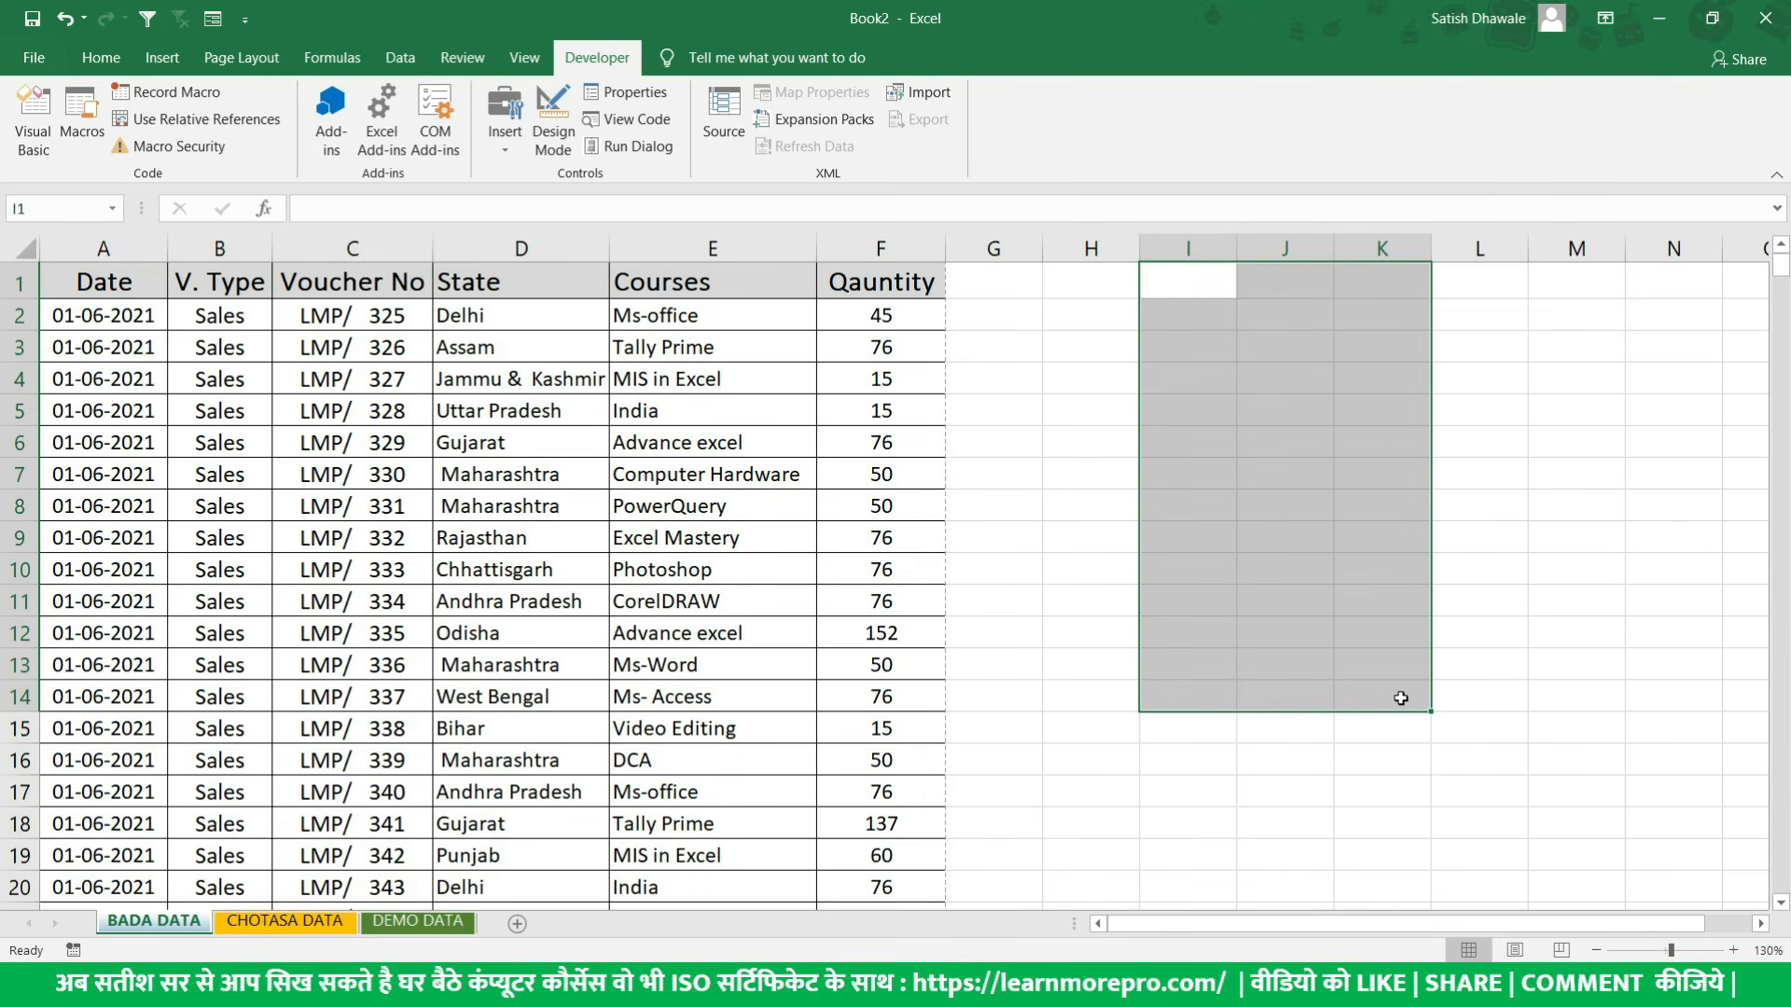
{"action": "left_click_drag", "start_coordinate": [415, 379], "coordinate": [469, 715]}
{"action": "left_click_drag", "start_coordinate": [129, 254], "coordinate": [844, 262]}
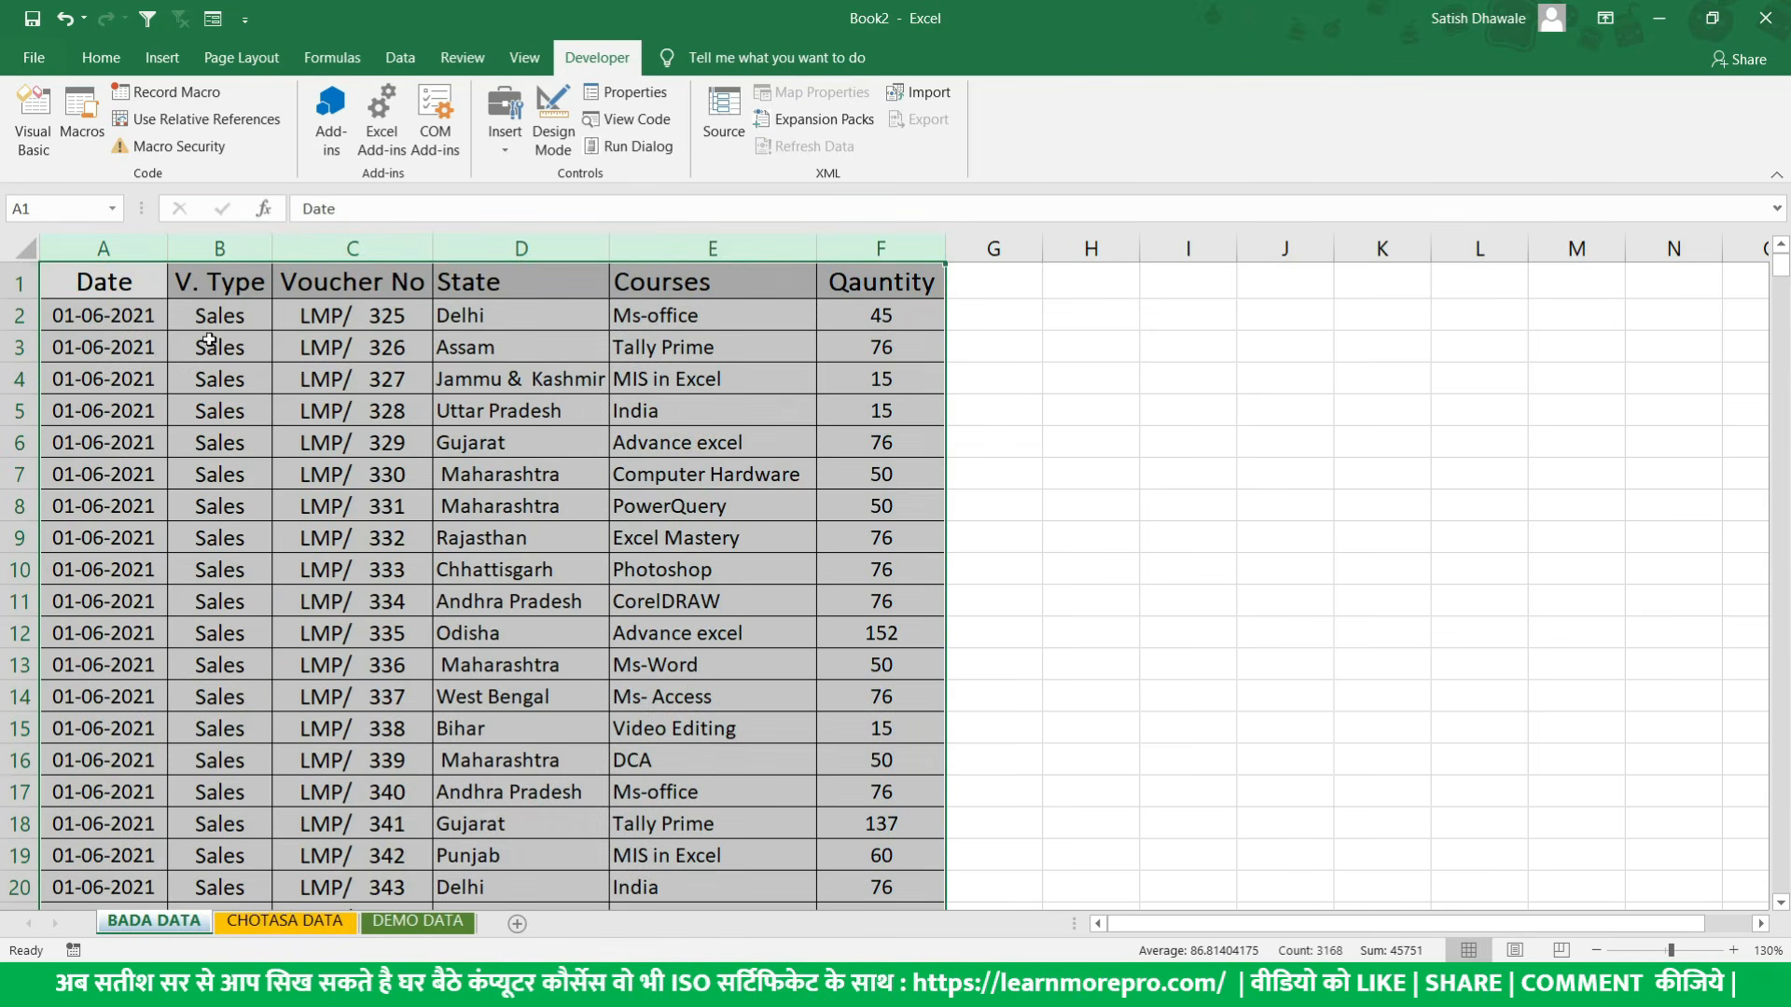
{"action": "left_click_drag", "start_coordinate": [1248, 282], "coordinate": [1513, 466]}
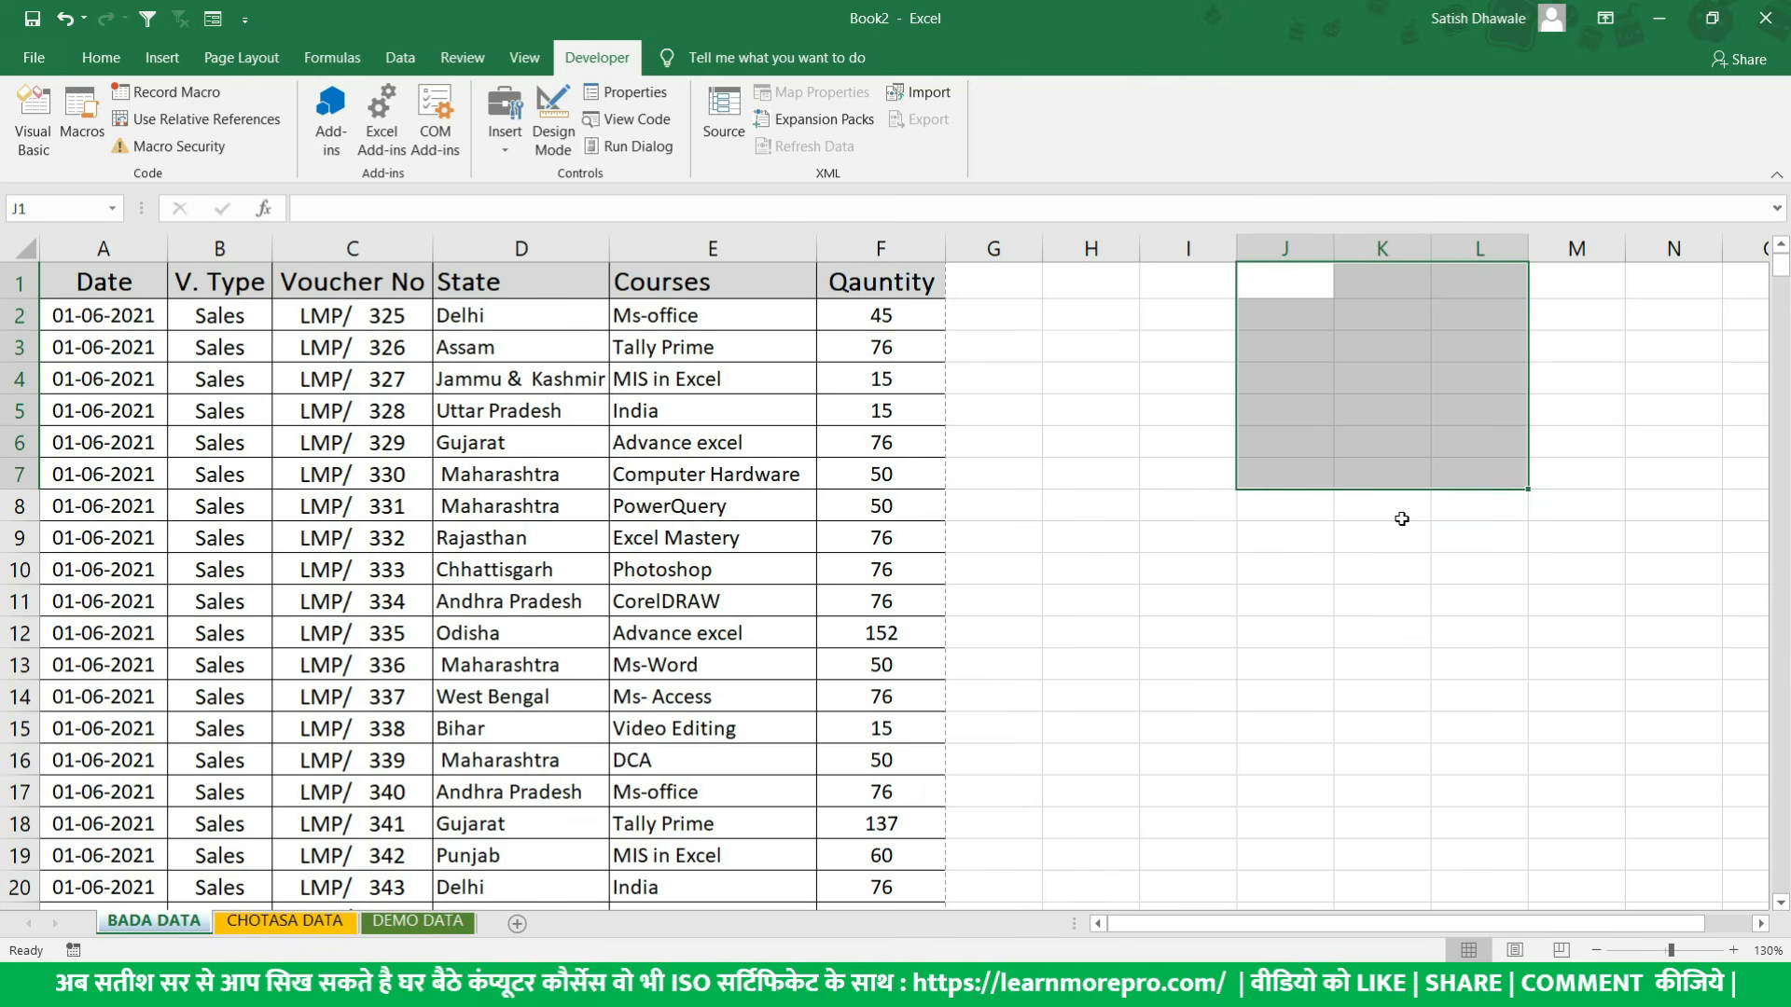
{"action": "left_click", "coordinate": [1085, 302]}
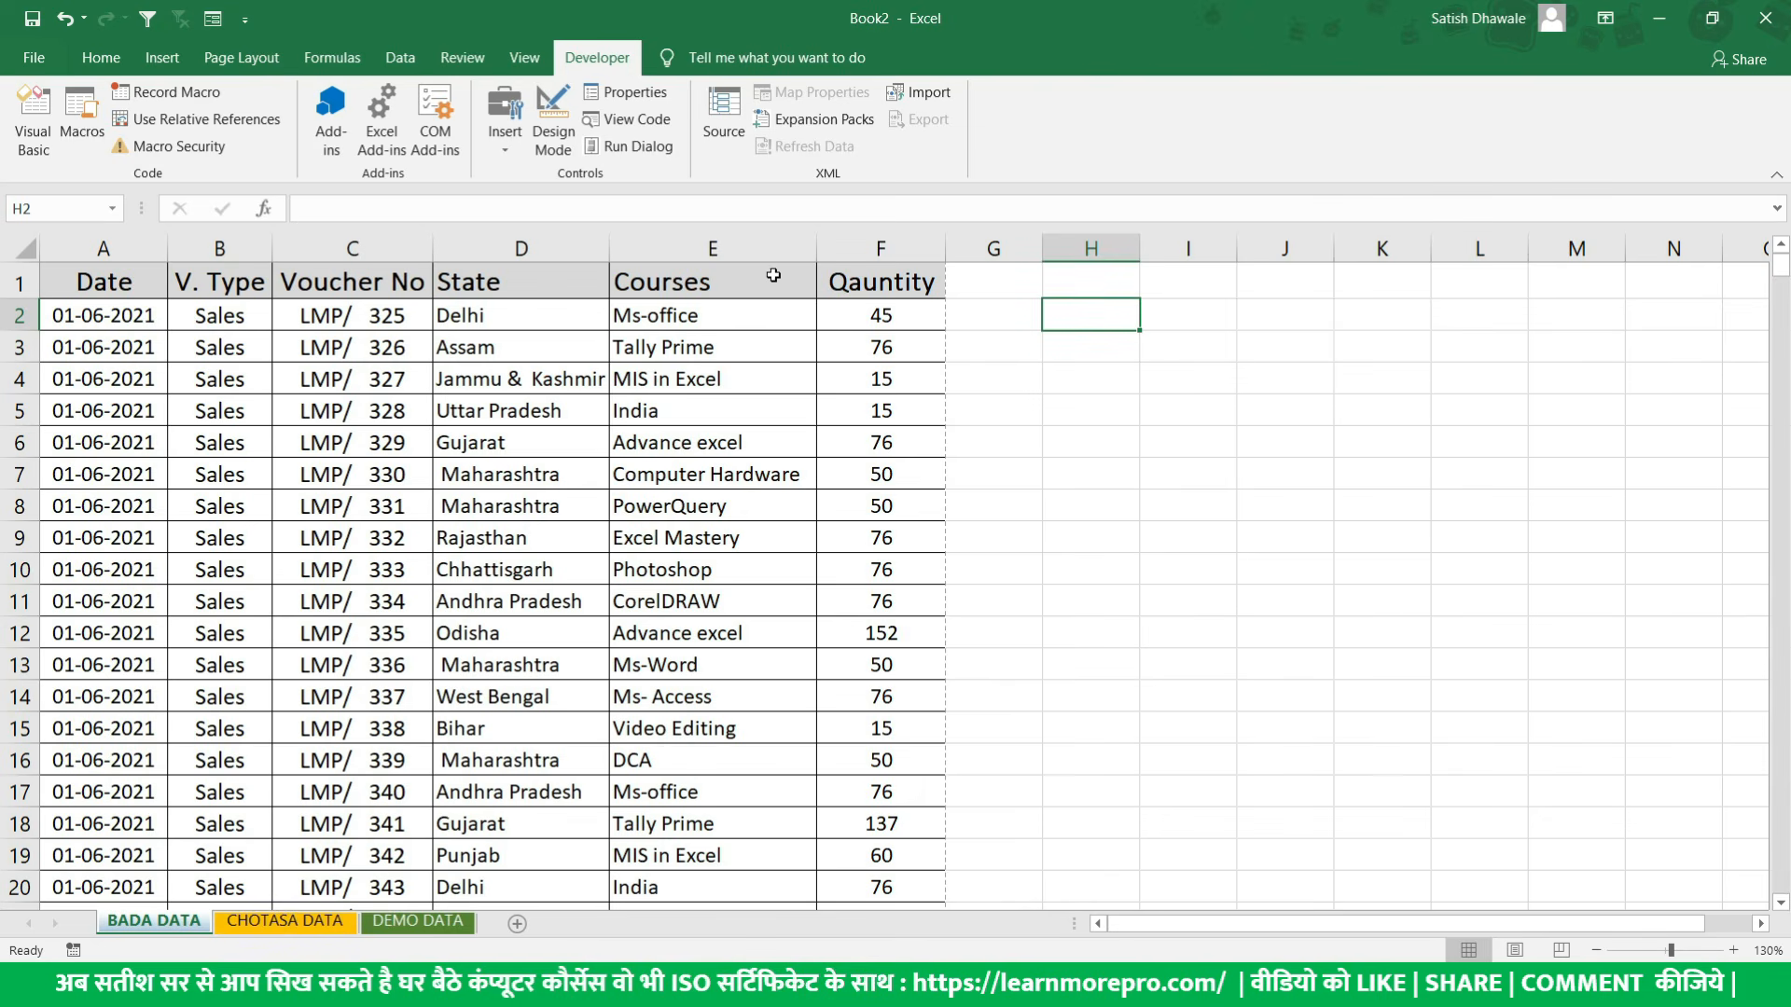
- Start recording a macro named Real_JobMacro, stored in This Workbook, with Q as its shortcut letter
{"action": "left_click", "coordinate": [773, 275]}
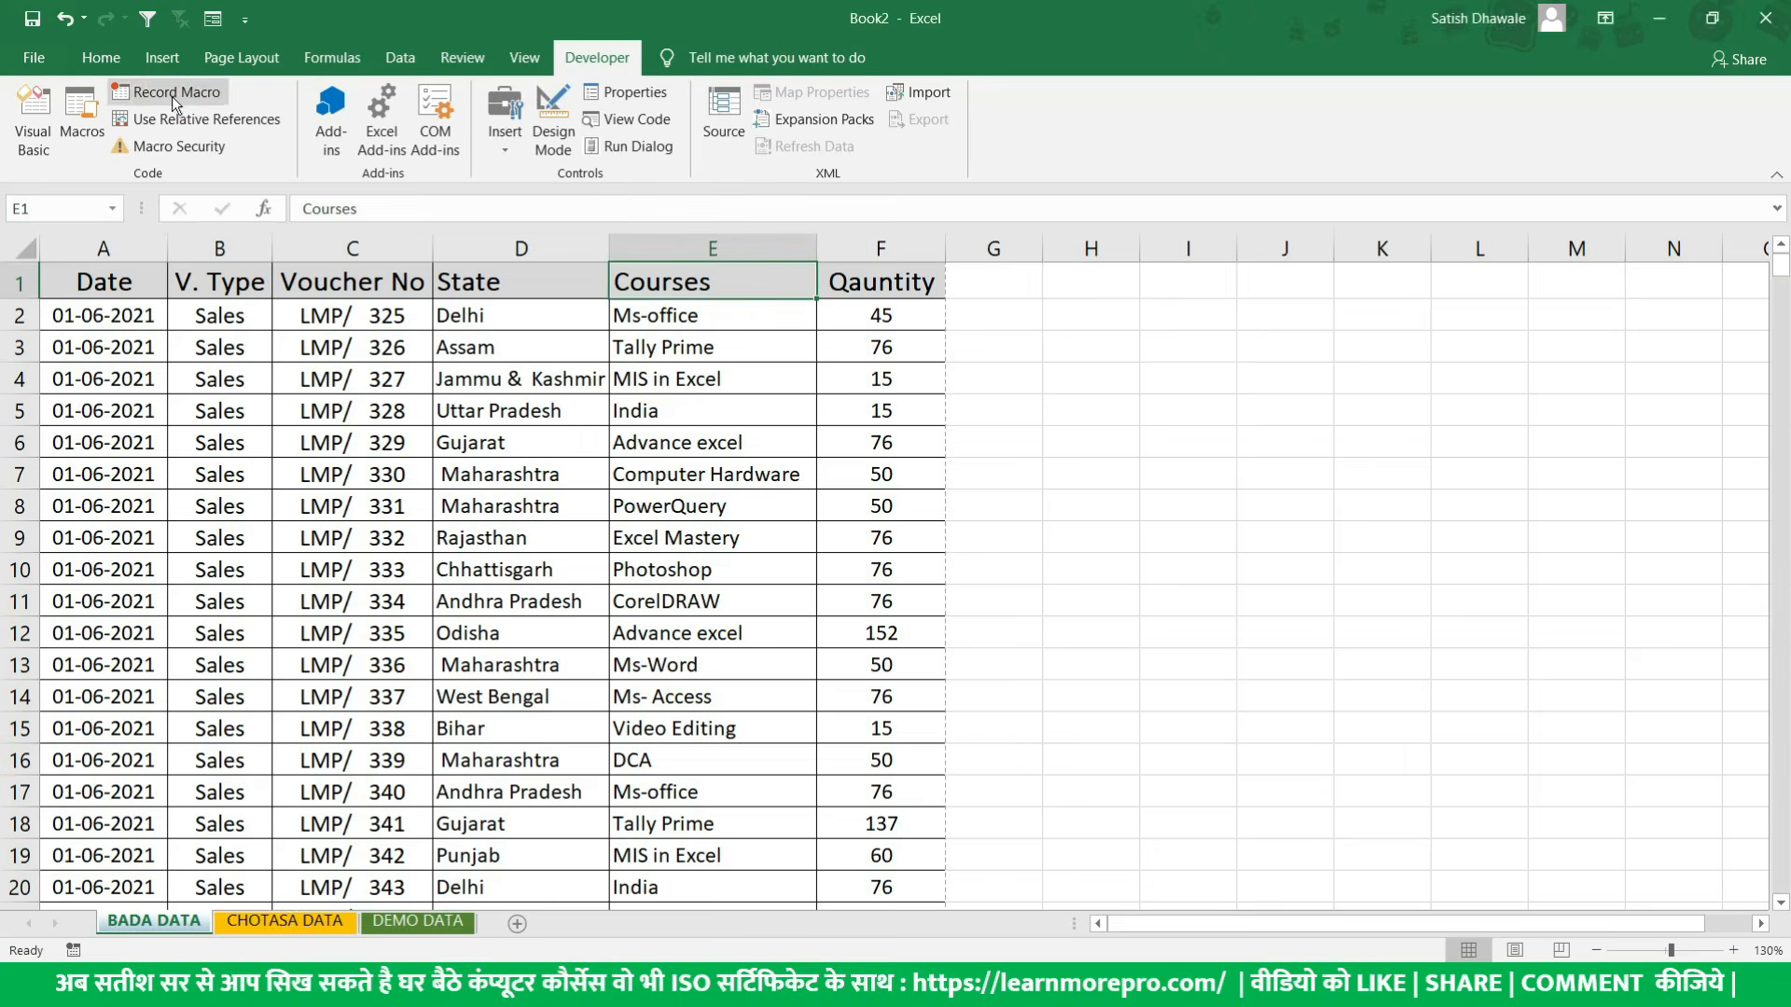
{"action": "left_click", "coordinate": [177, 93]}
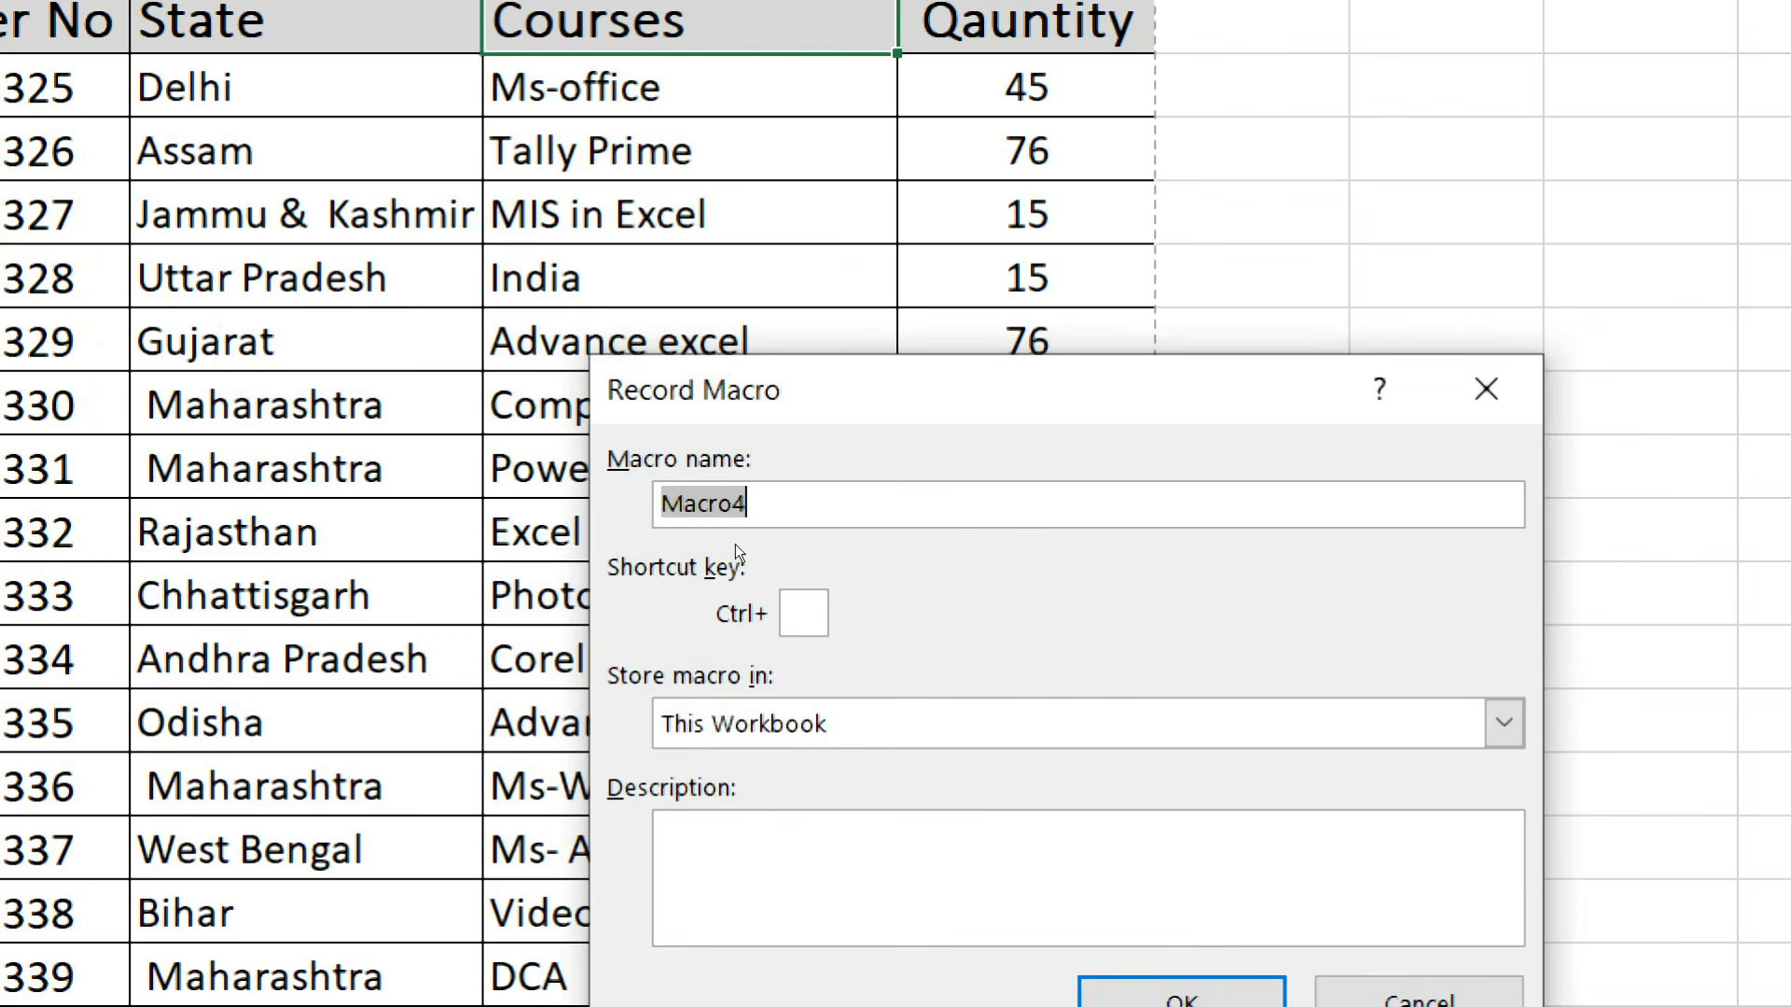
{"action": "key", "text": "BackSpace"}
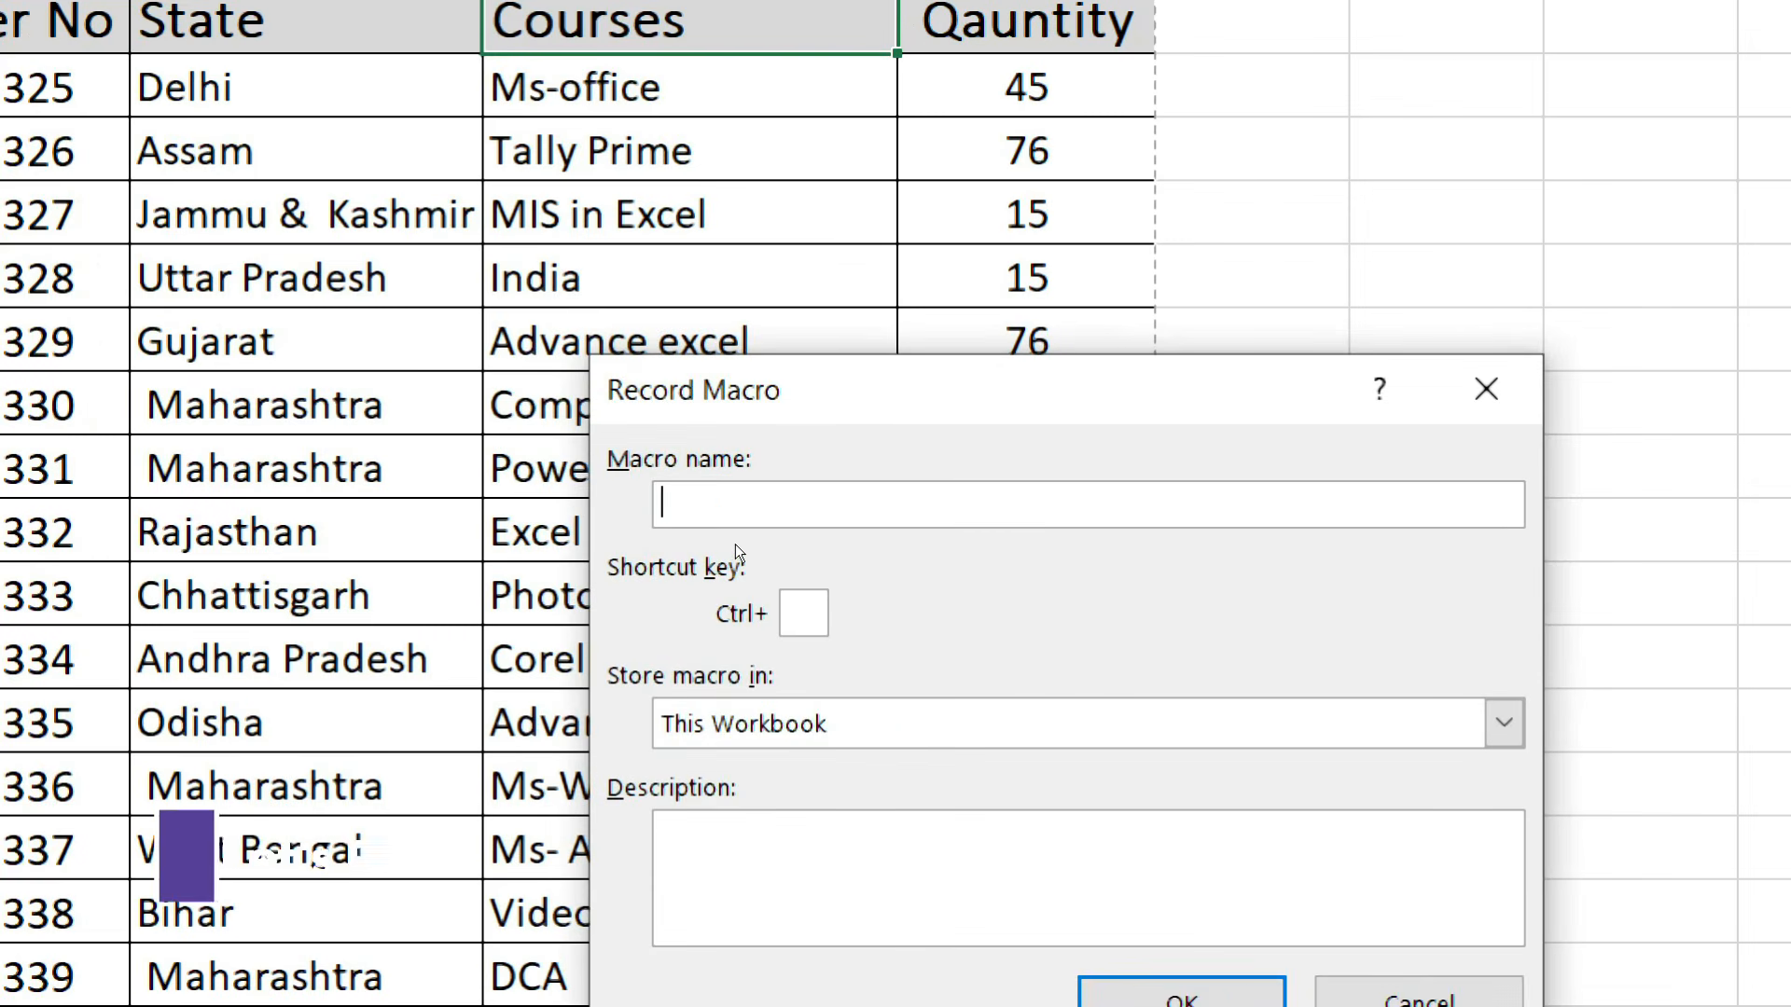
{"action": "type", "text": "Real_JobM"}
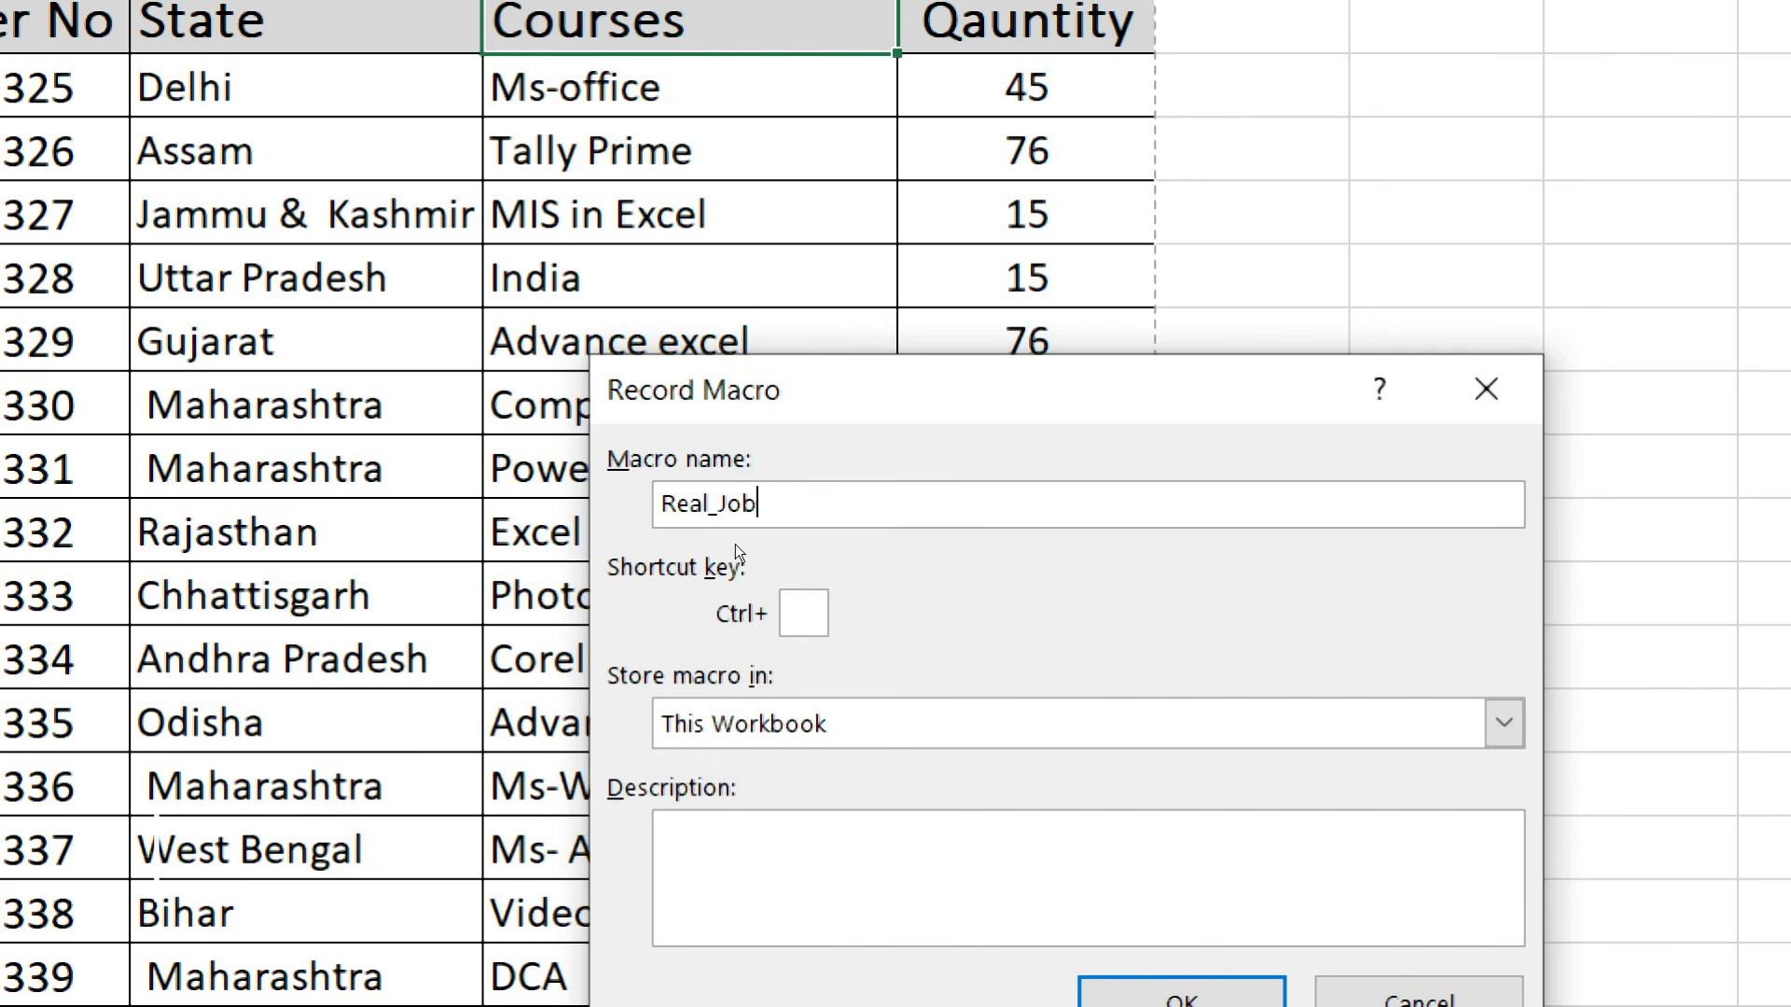
{"action": "type", "text": "acro"}
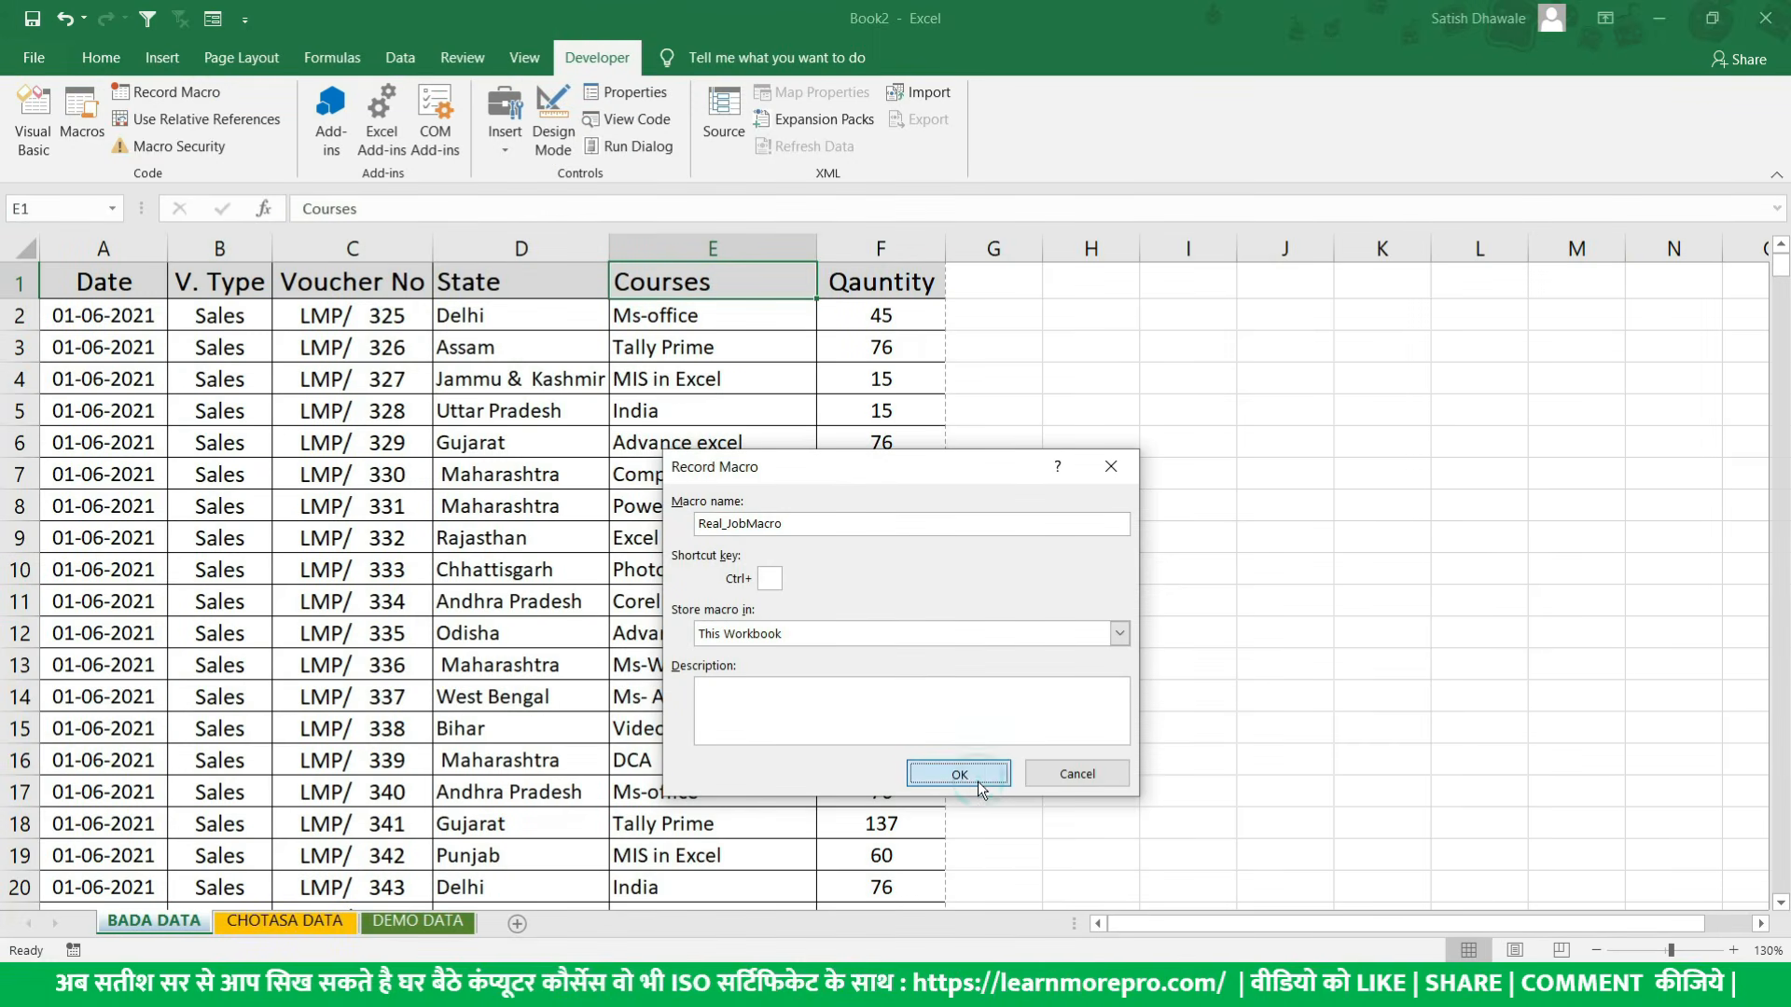
{"action": "left_click", "coordinate": [778, 582]}
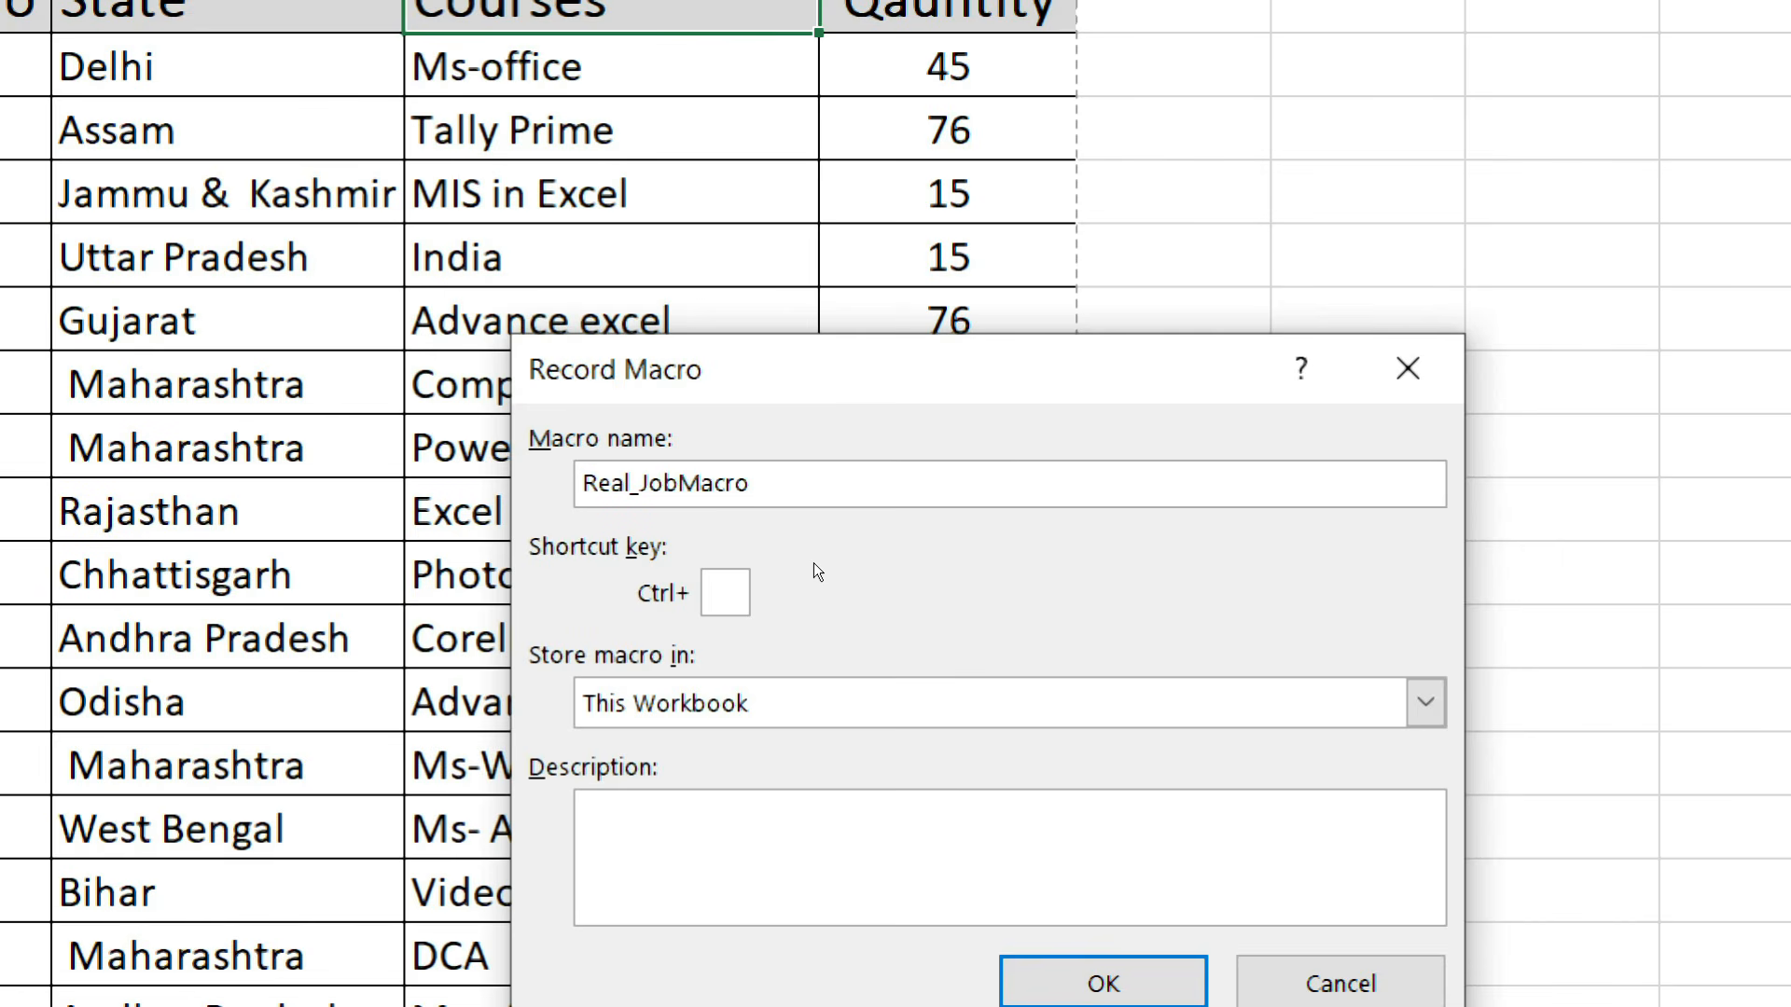
{"action": "type", "text": "Q"}
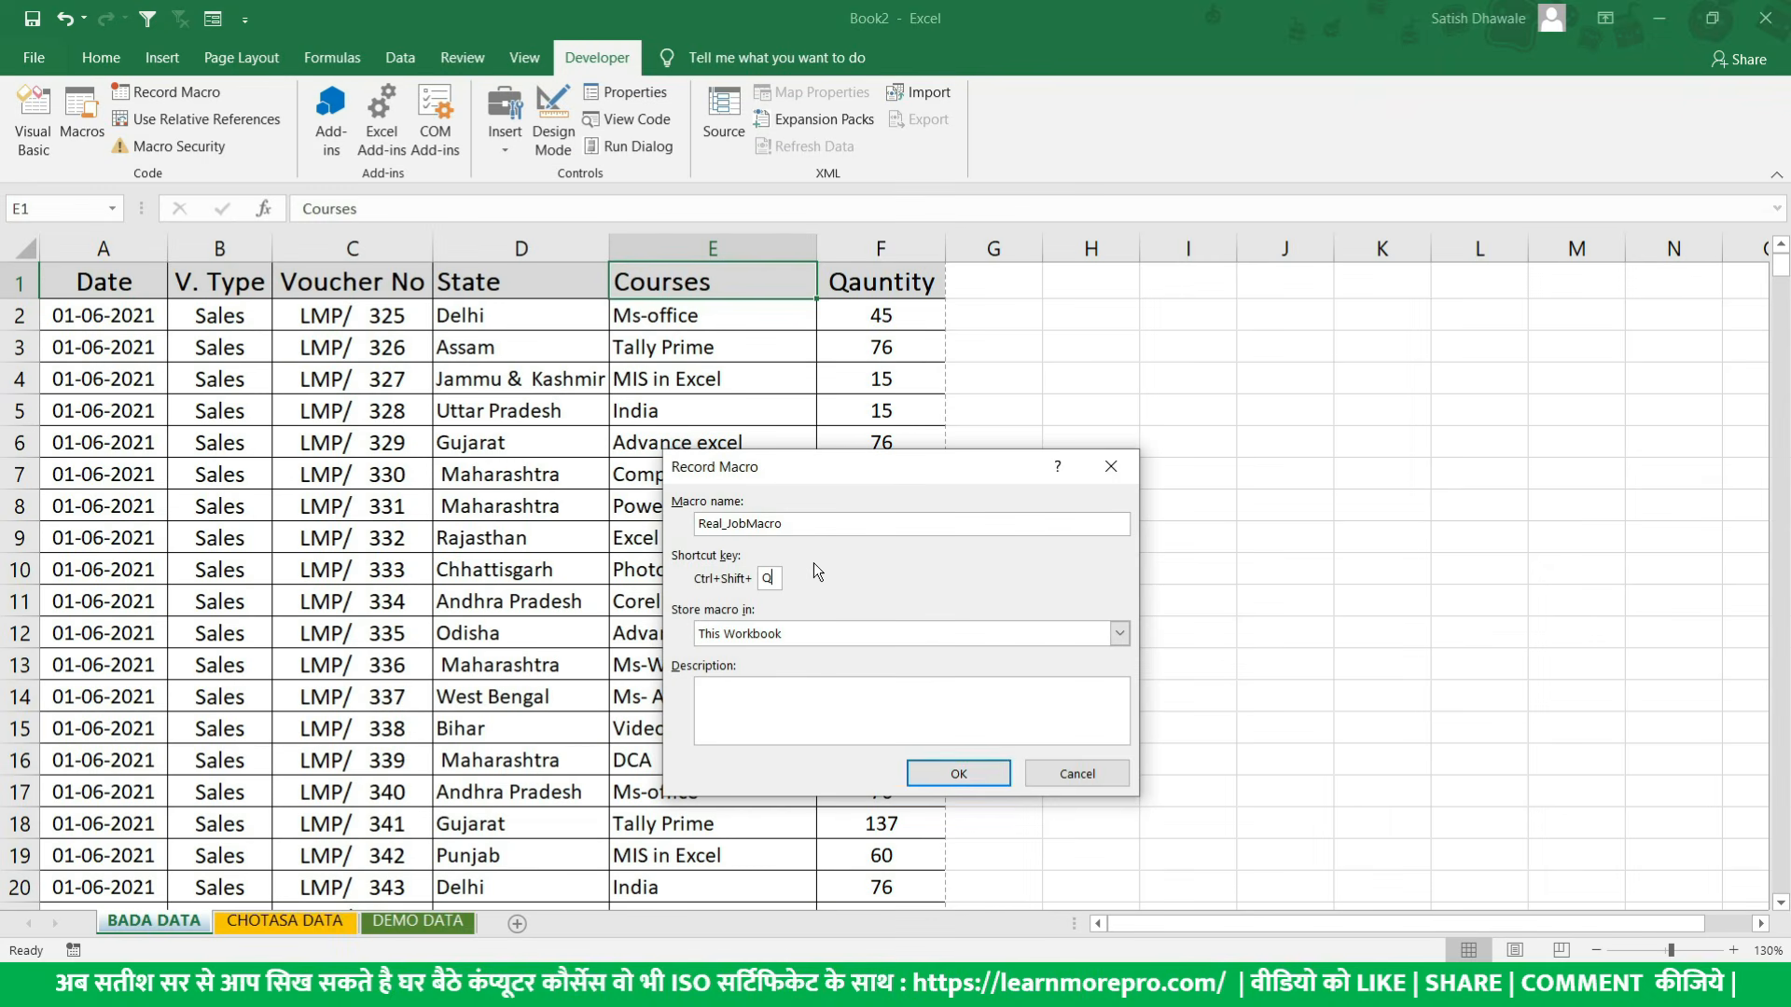
{"action": "left_click", "coordinate": [949, 771]}
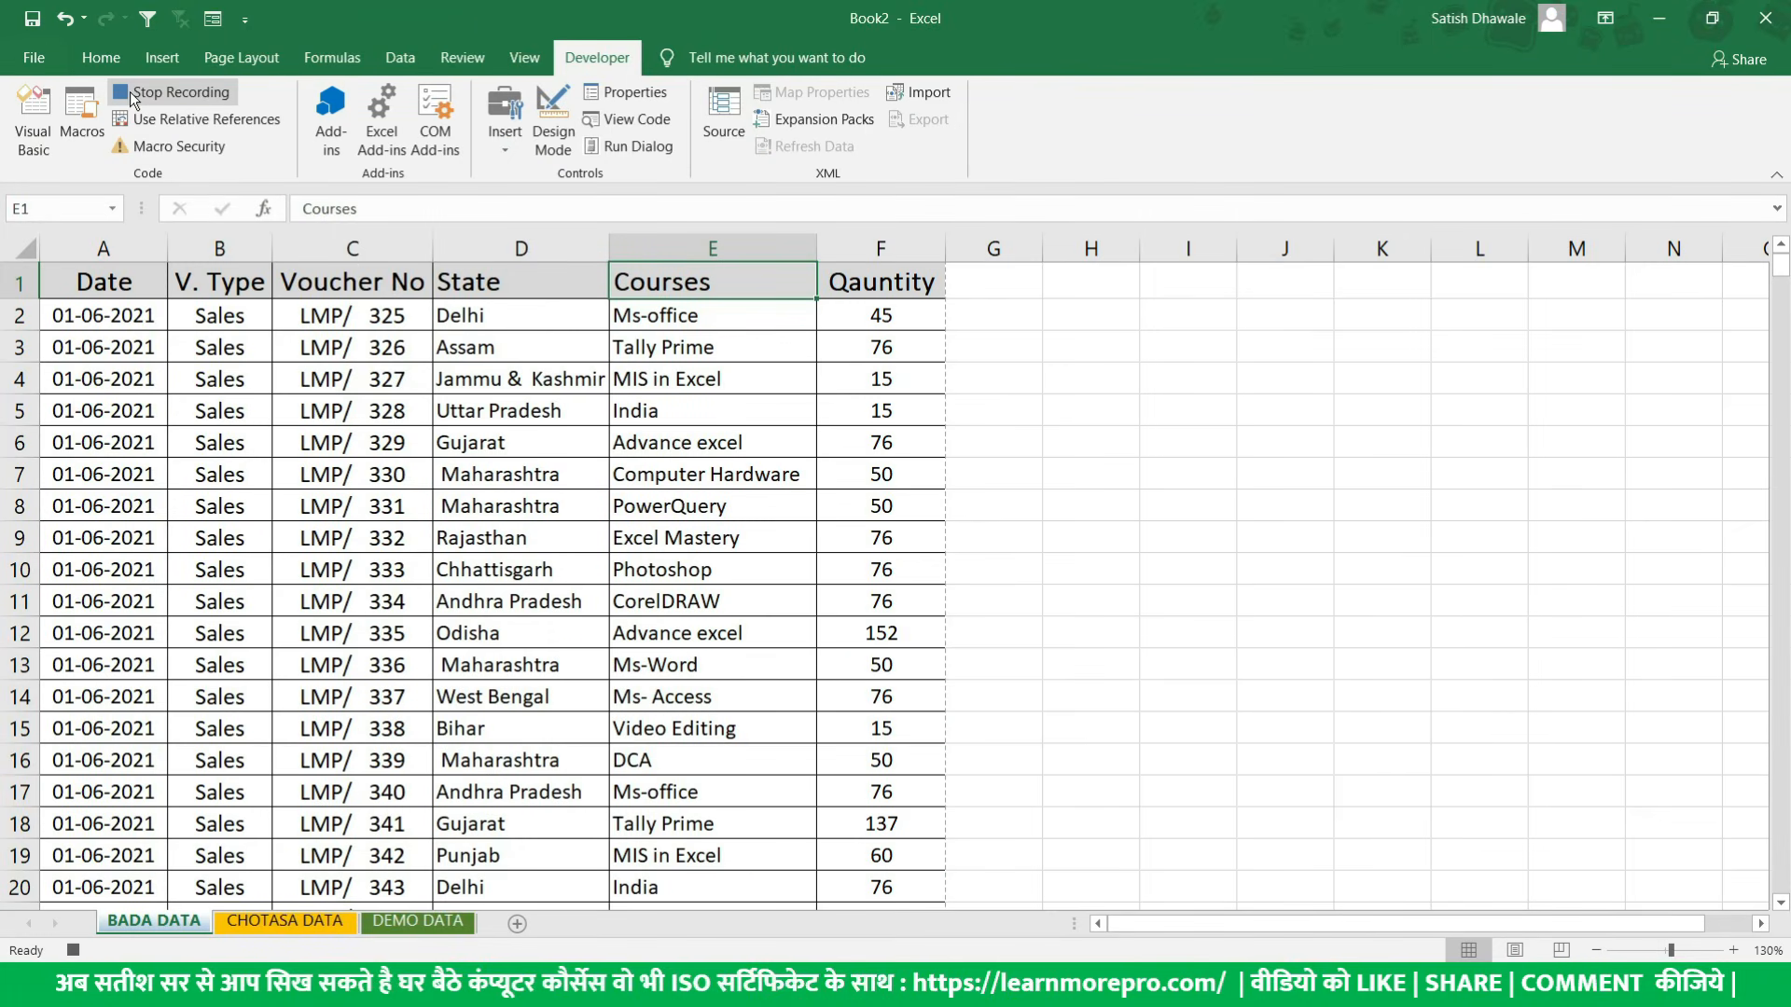
- Enter the summary headings Courses, Count and Sales in cells I1, J1 and K1 of the BADA DATA sheet
{"action": "left_click", "coordinate": [1193, 282]}
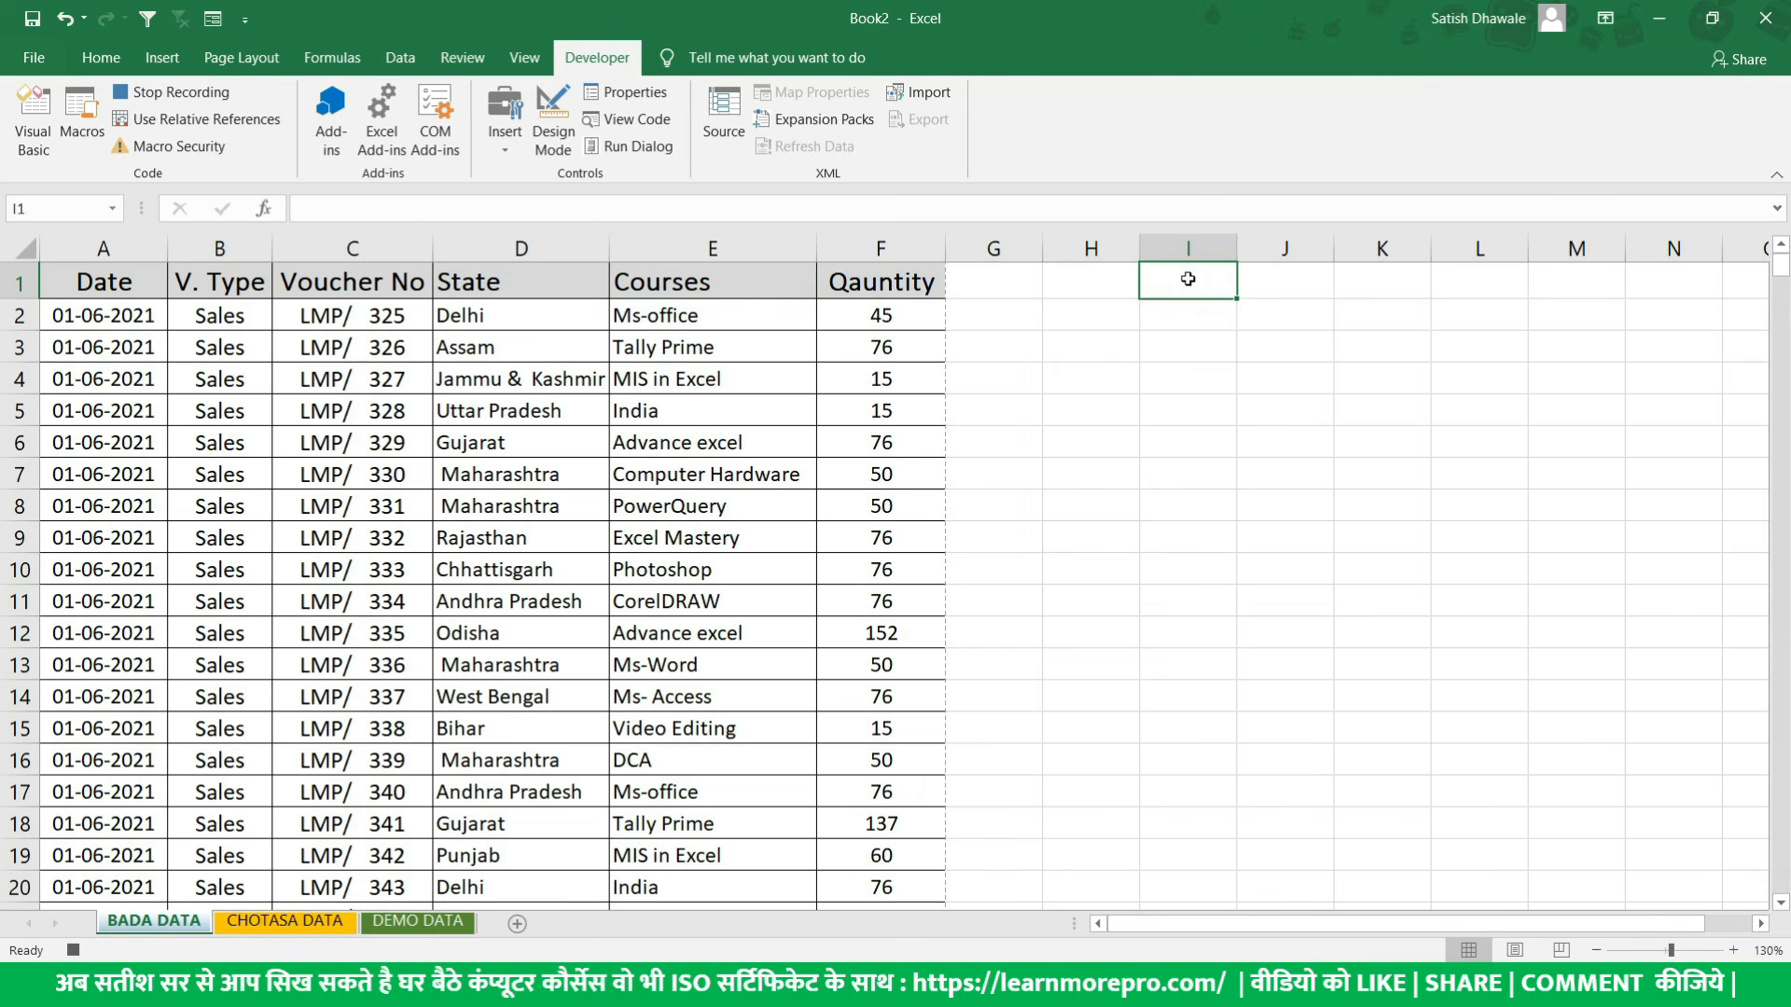
{"action": "double_click", "coordinate": [1189, 279]}
{"action": "type", "text": "o"}
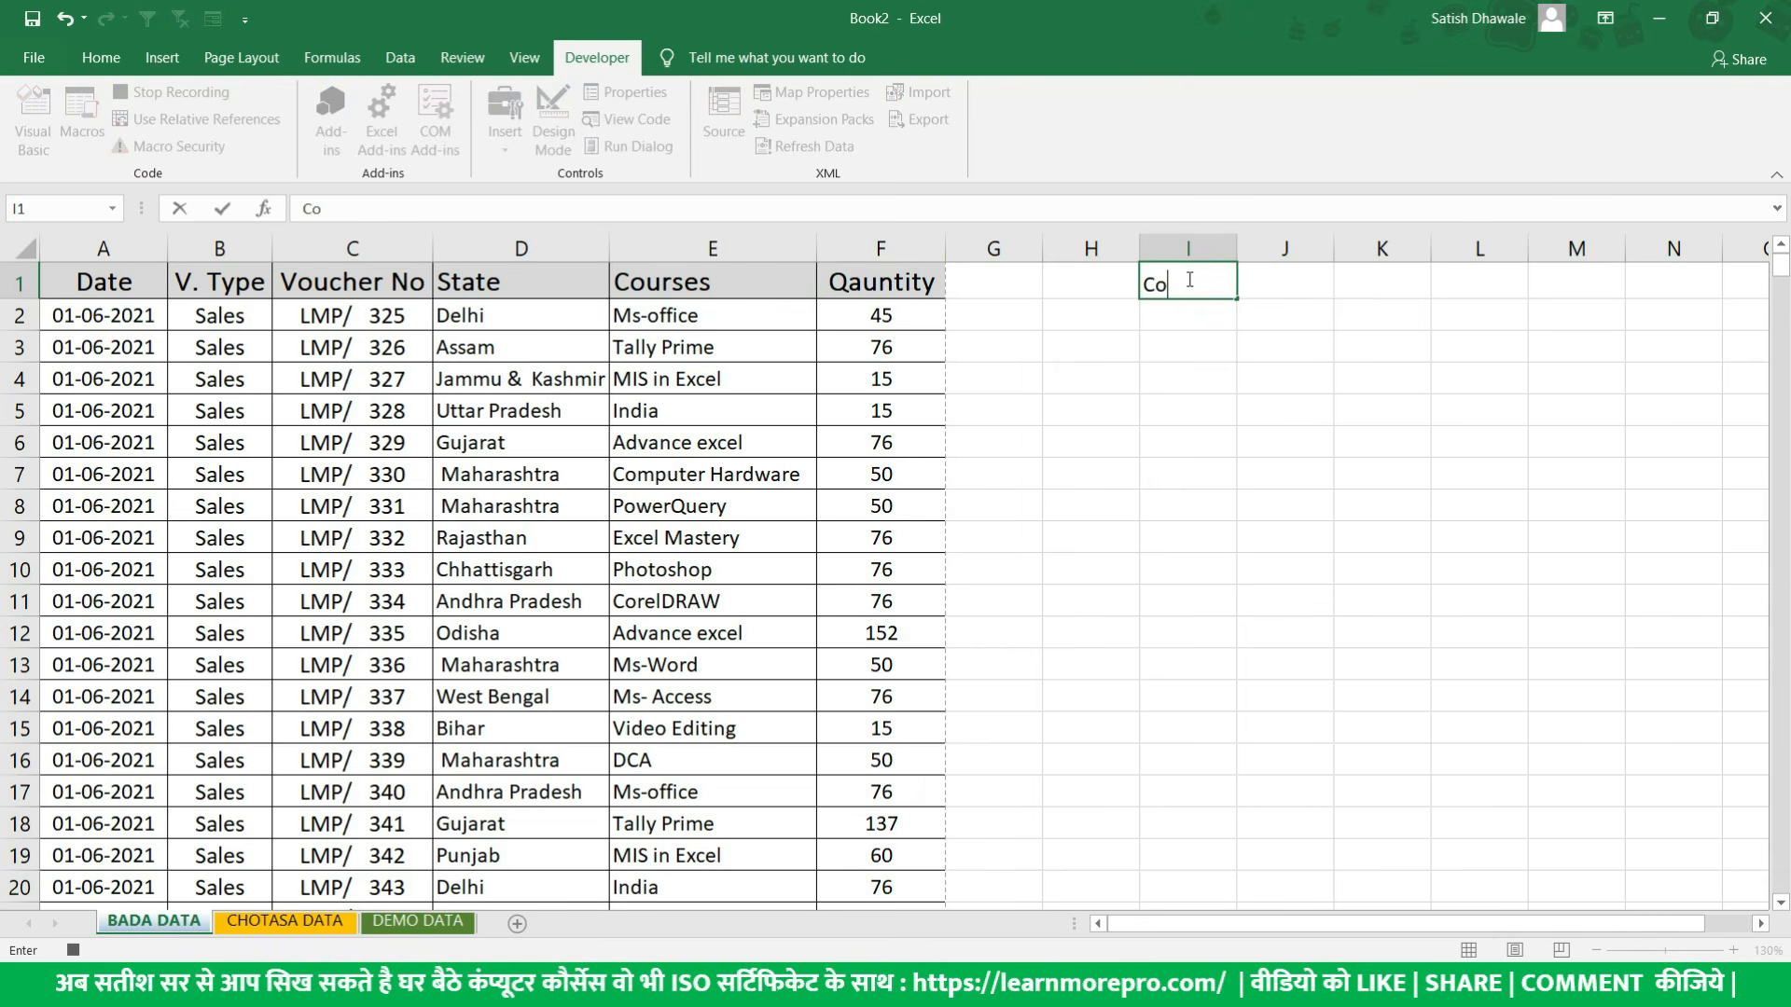
{"action": "type", "text": "urses"}
{"action": "key", "text": "Return"}
{"action": "key", "text": "Up"}
{"action": "key", "text": "Right"}
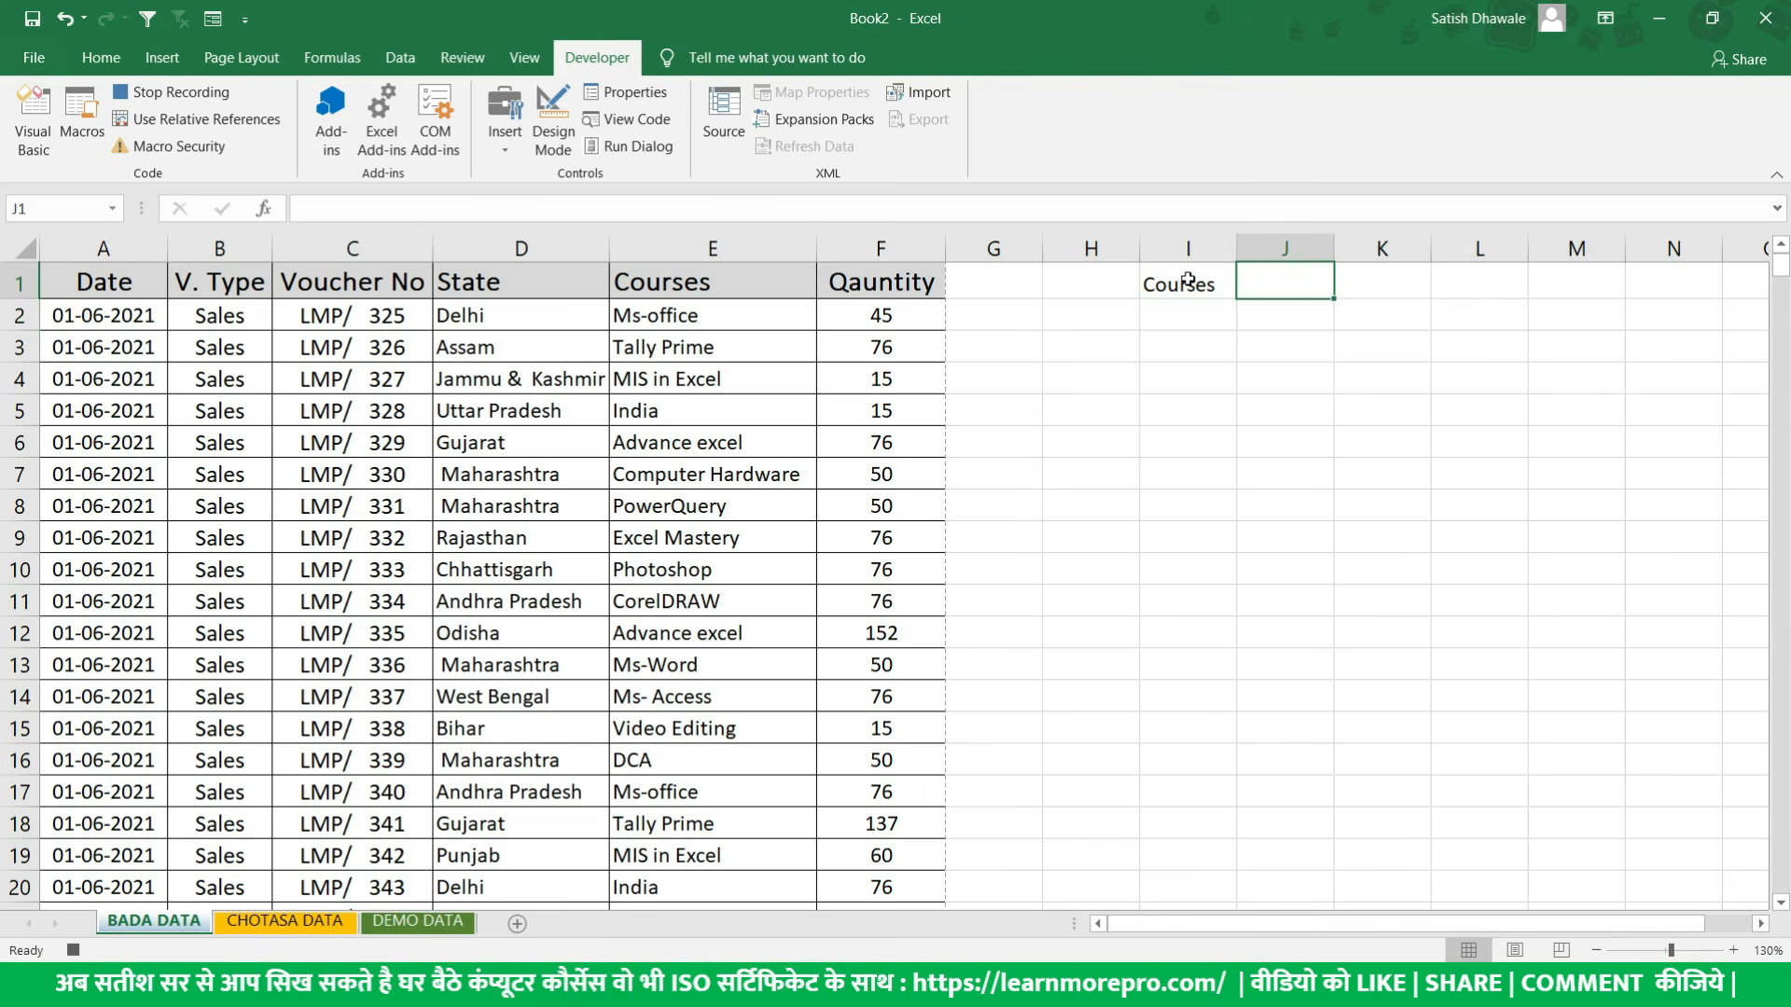
{"action": "type", "text": "Count"}
{"action": "key", "text": "Tab"}
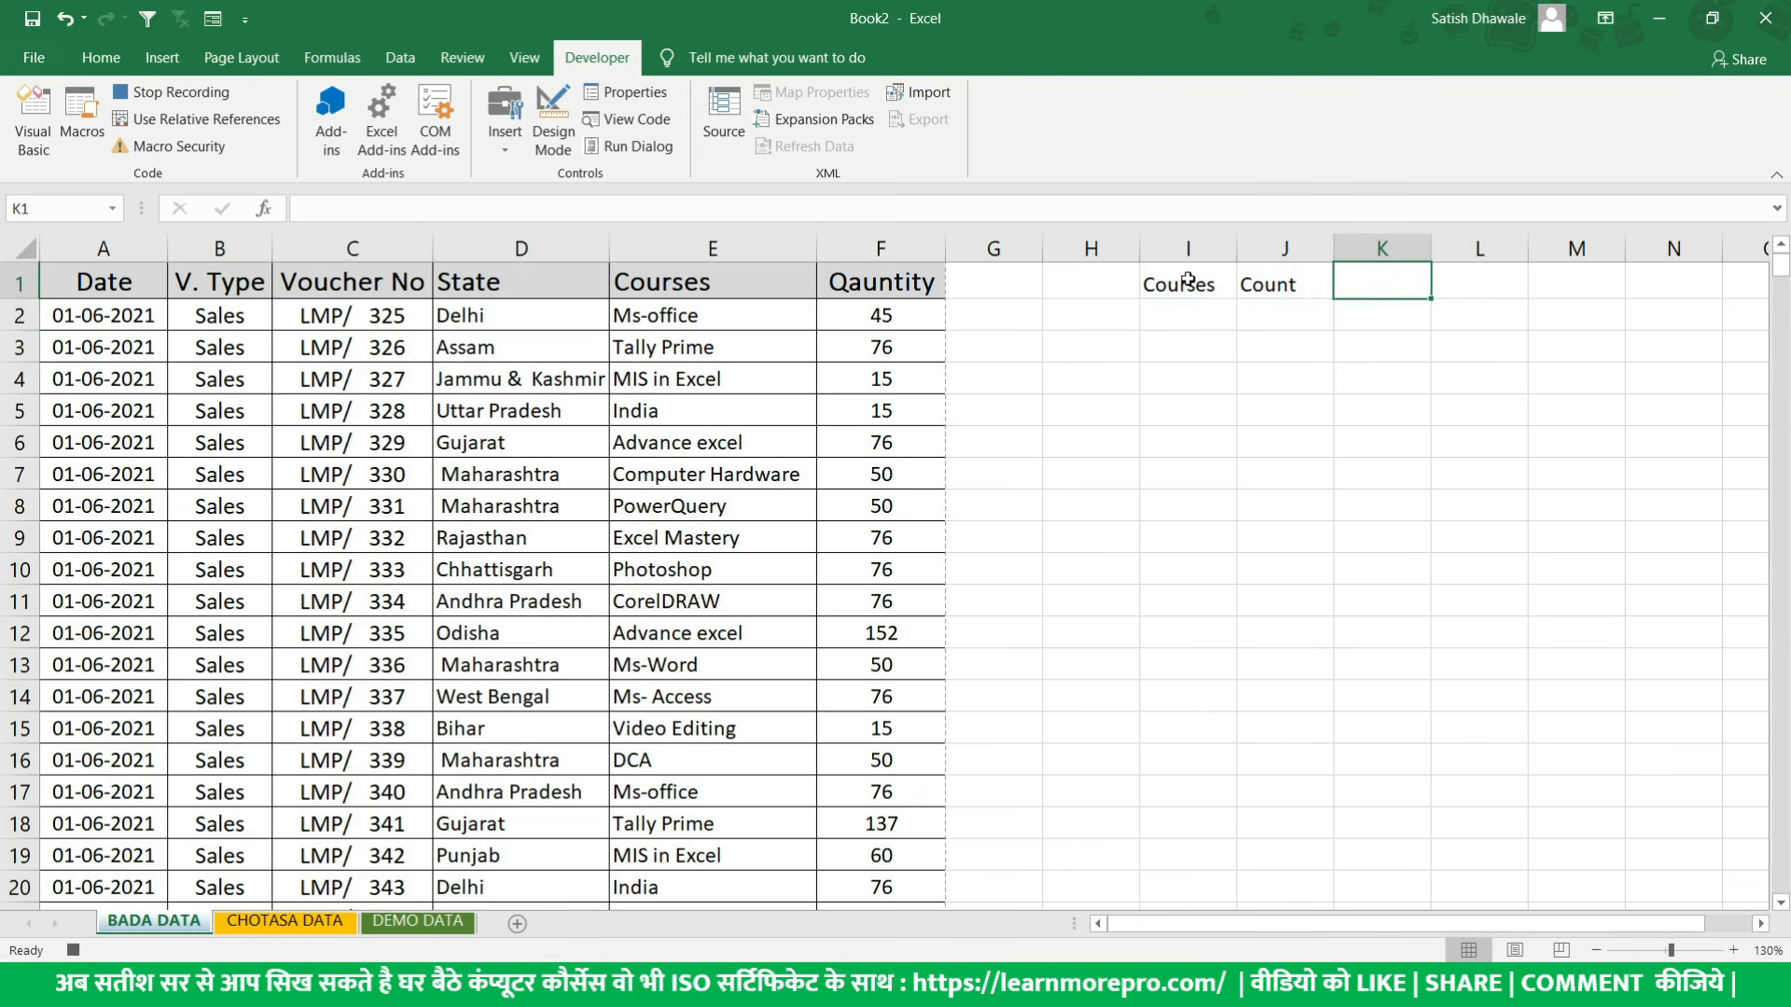
{"action": "type", "text": "G"}
{"action": "key", "text": "BackSpace"}
{"action": "type", "text": "Sales"}
{"action": "key", "text": "Return"}
- Copy the whole Courses column E and paste it into column I, starting at I1
{"action": "left_click", "coordinate": [1161, 292]}
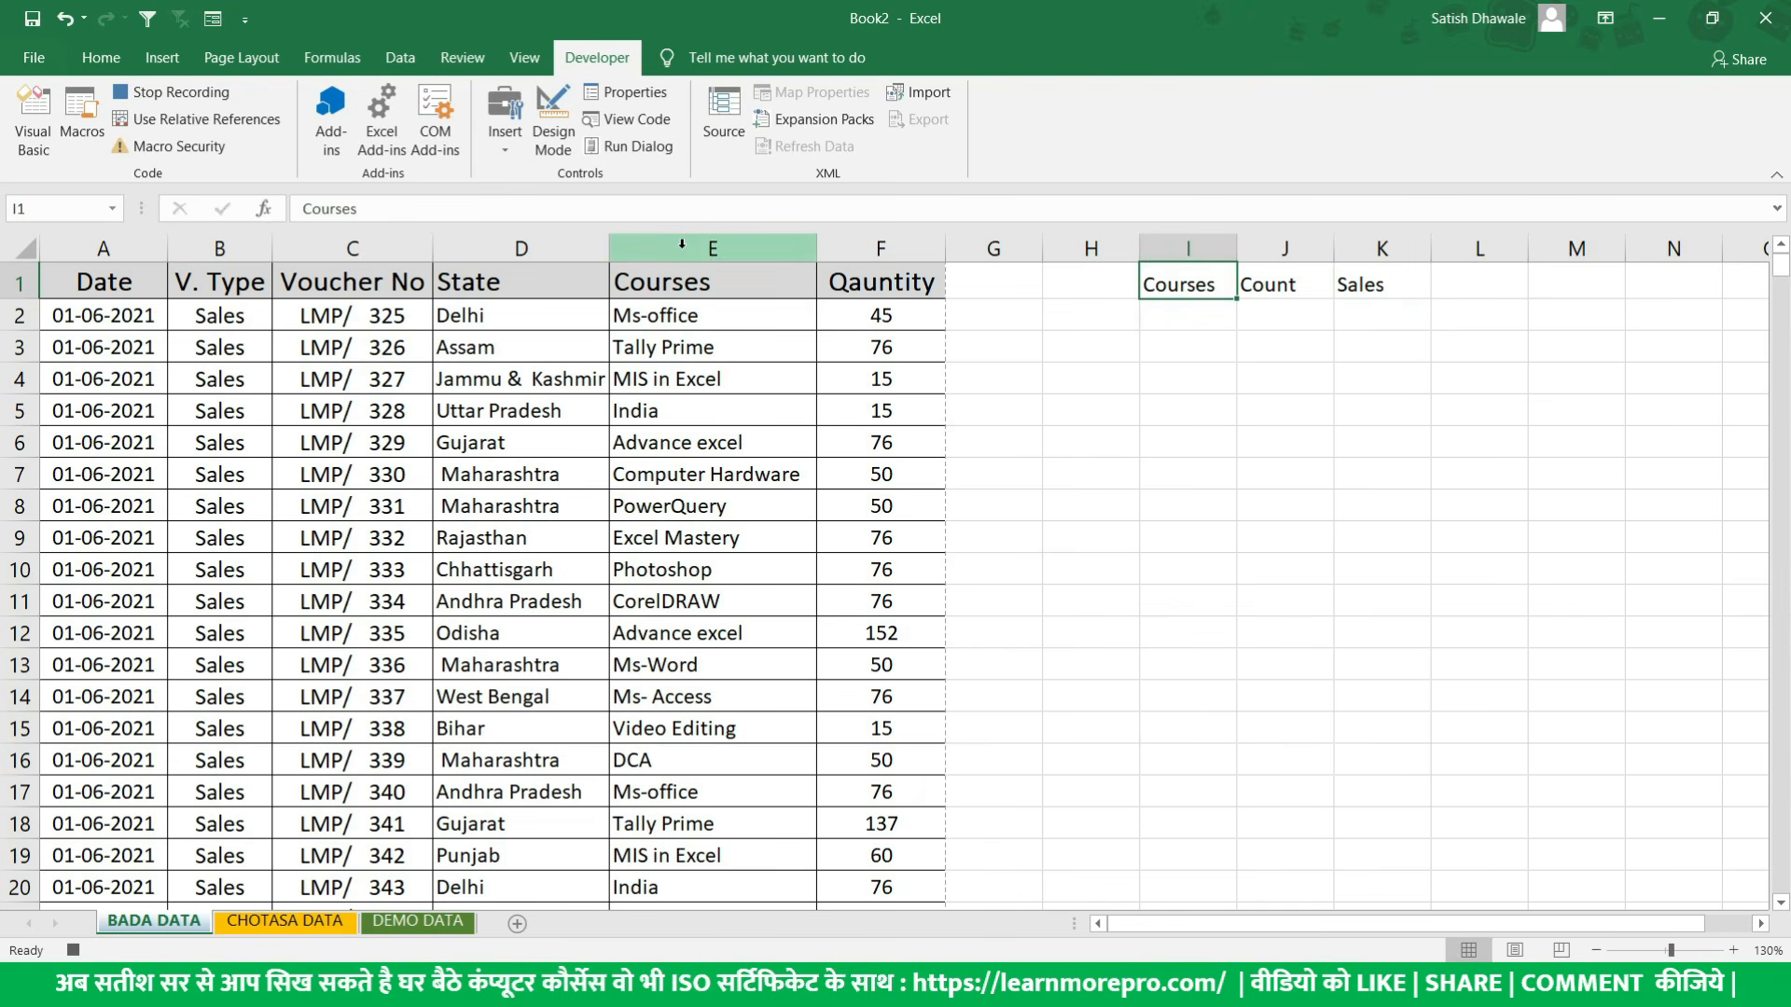
{"action": "left_click", "coordinate": [715, 249]}
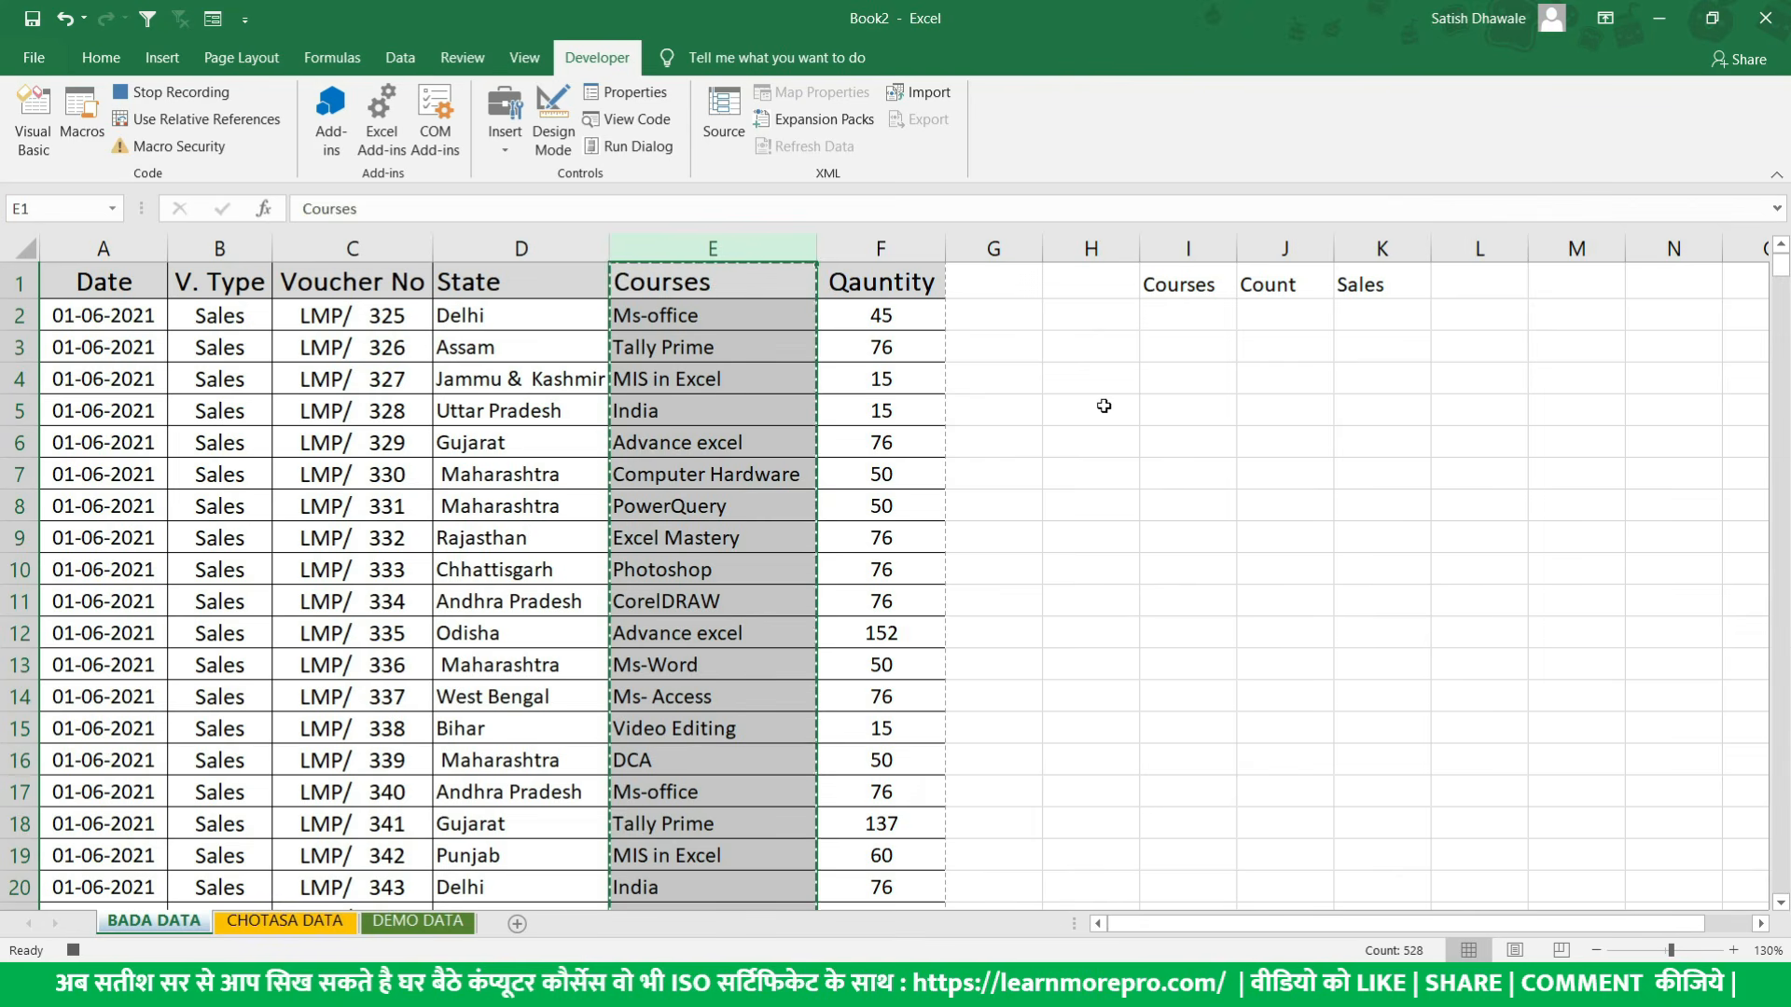
{"action": "left_click", "coordinate": [1182, 320]}
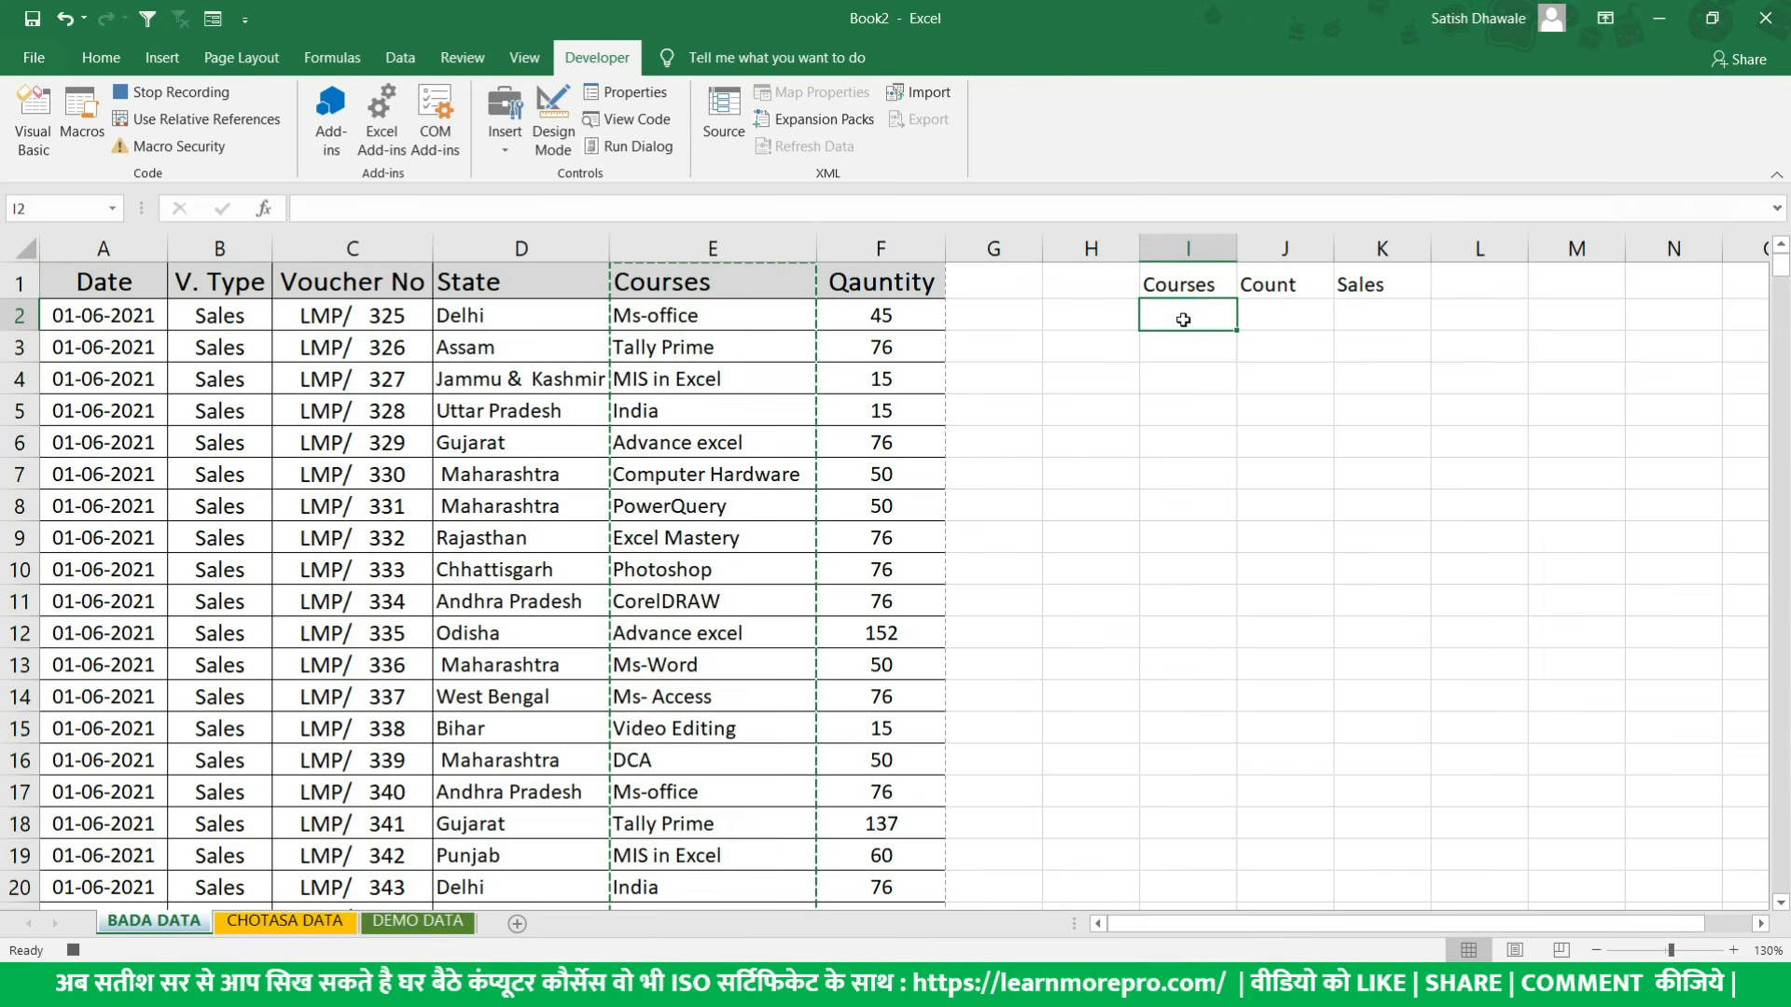
{"action": "left_click", "coordinate": [1220, 285]}
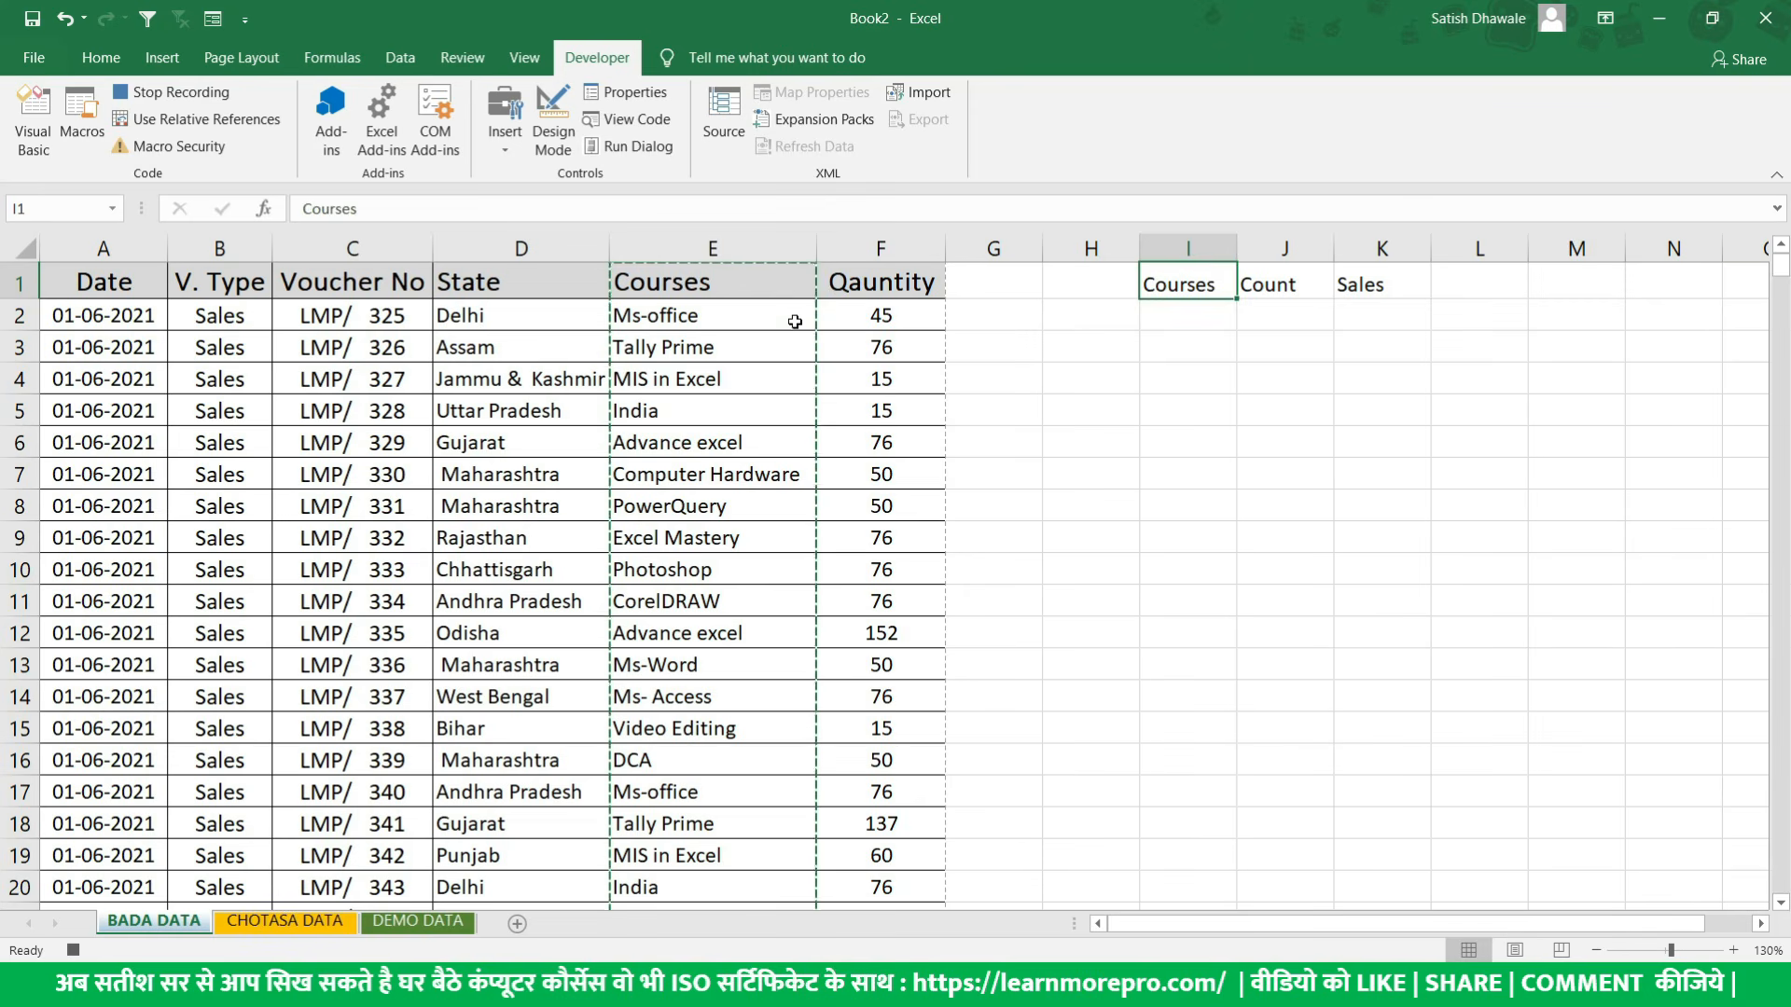
{"action": "key", "text": "ctrl+v"}
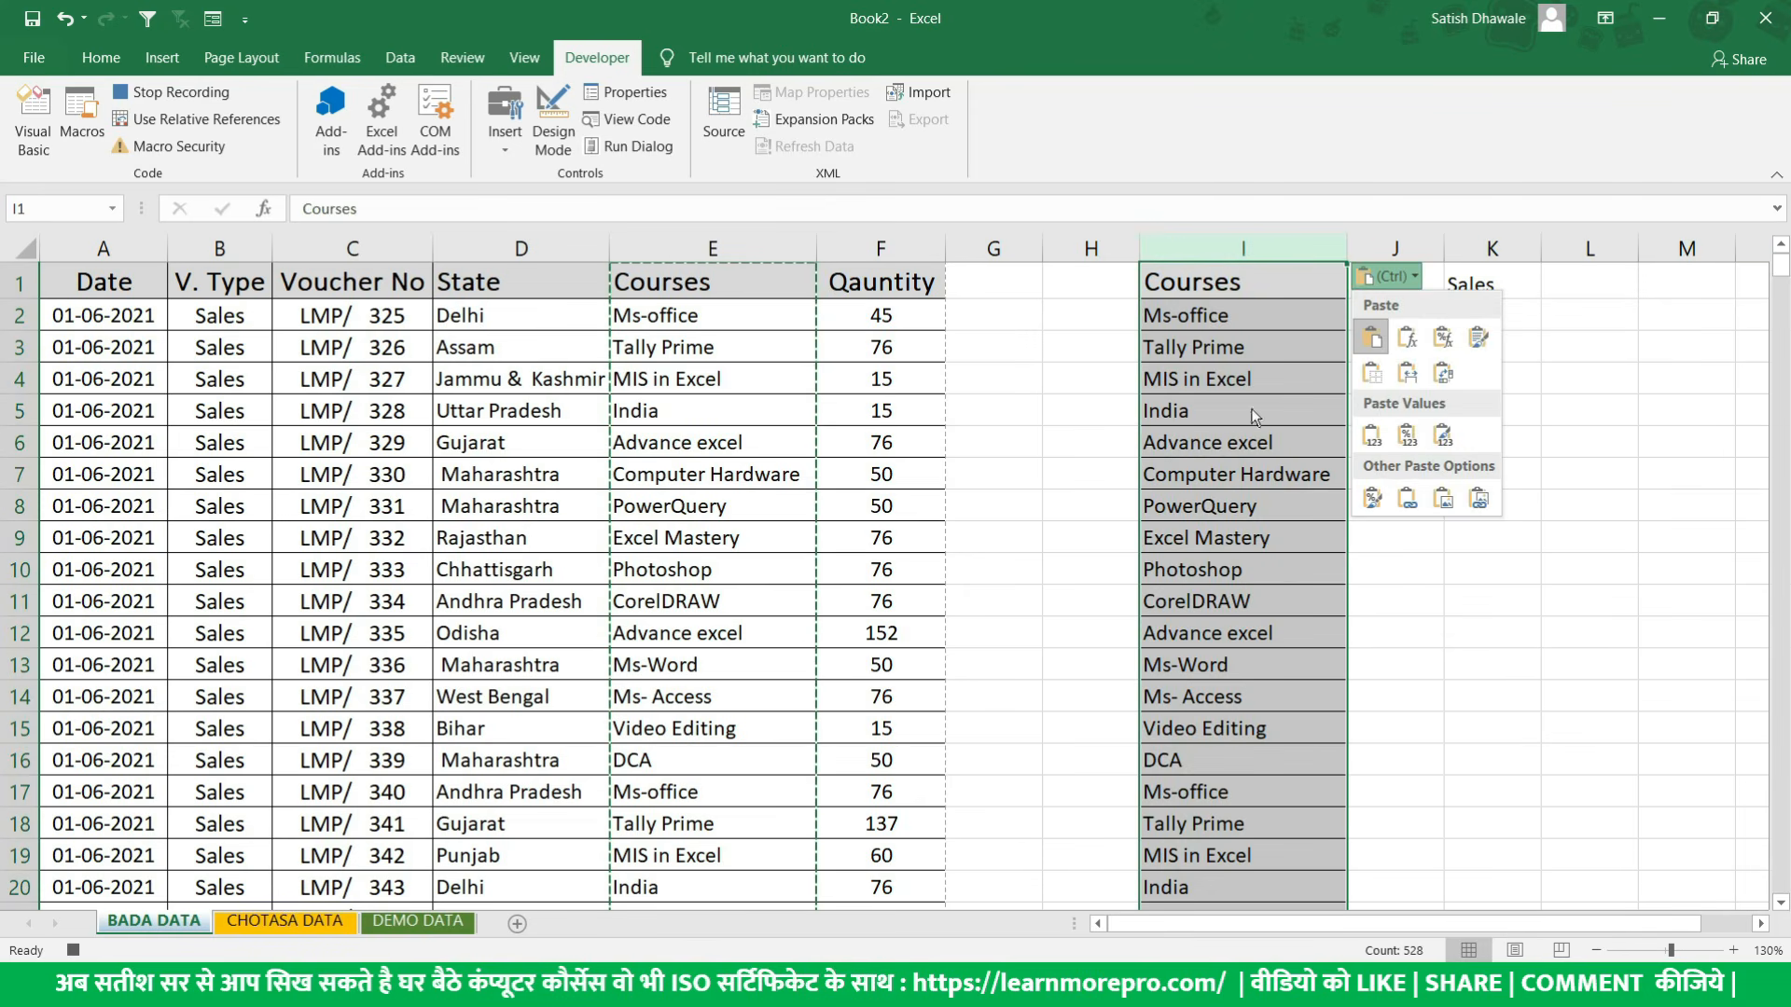
{"action": "key", "text": "Escape"}
{"action": "left_click", "coordinate": [1390, 316]}
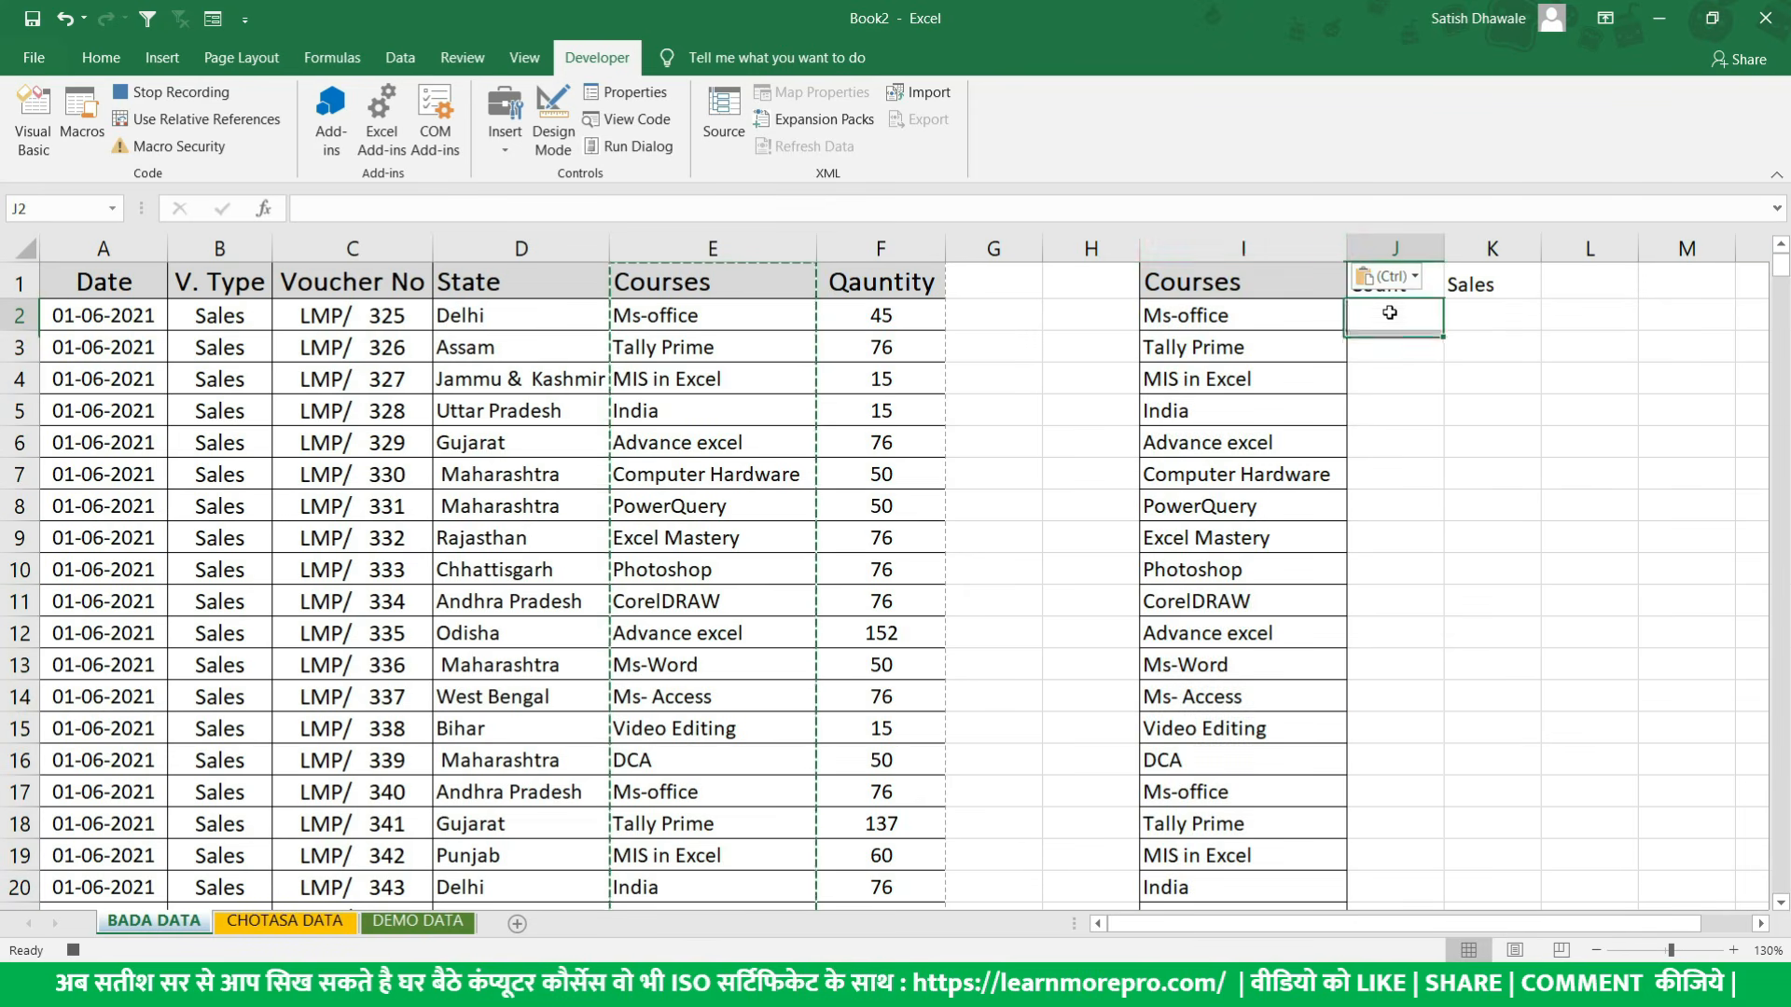
- Remove the duplicates from the copied Courses list in column I, continuing with the current selection and treating the first row as a header
{"action": "left_click", "coordinate": [1247, 249]}
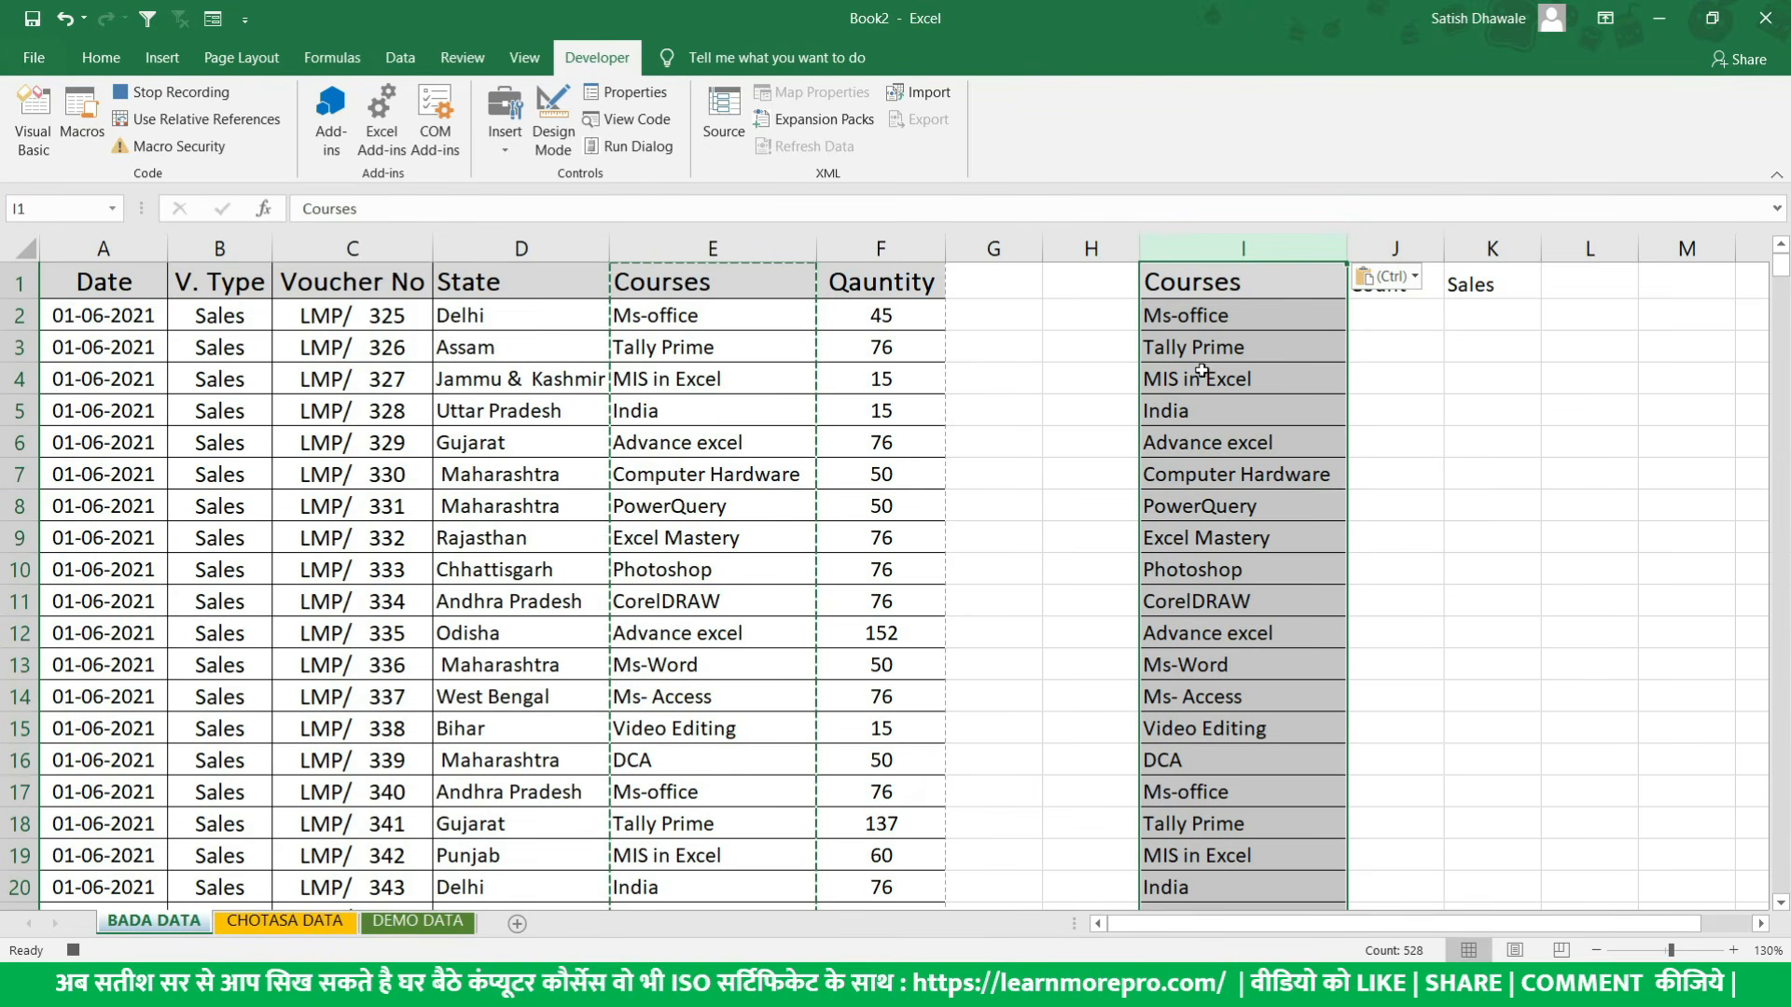
{"action": "left_click", "coordinate": [385, 62]}
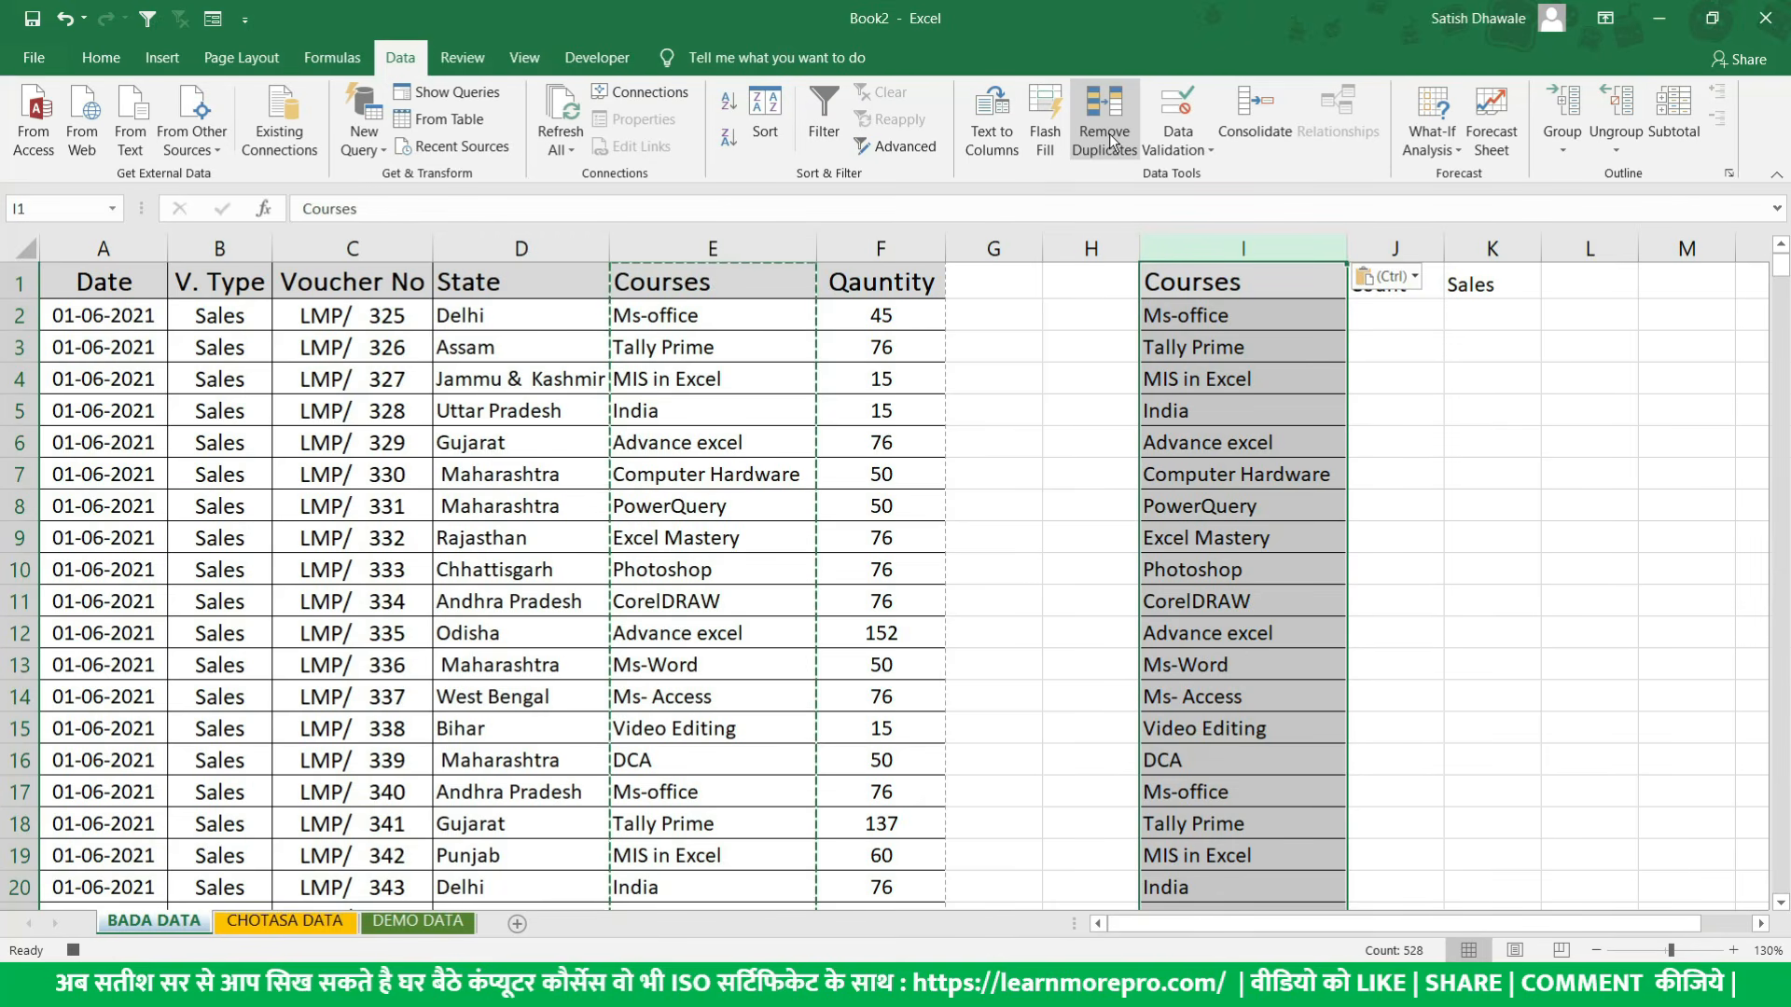
{"action": "left_click", "coordinate": [1110, 133]}
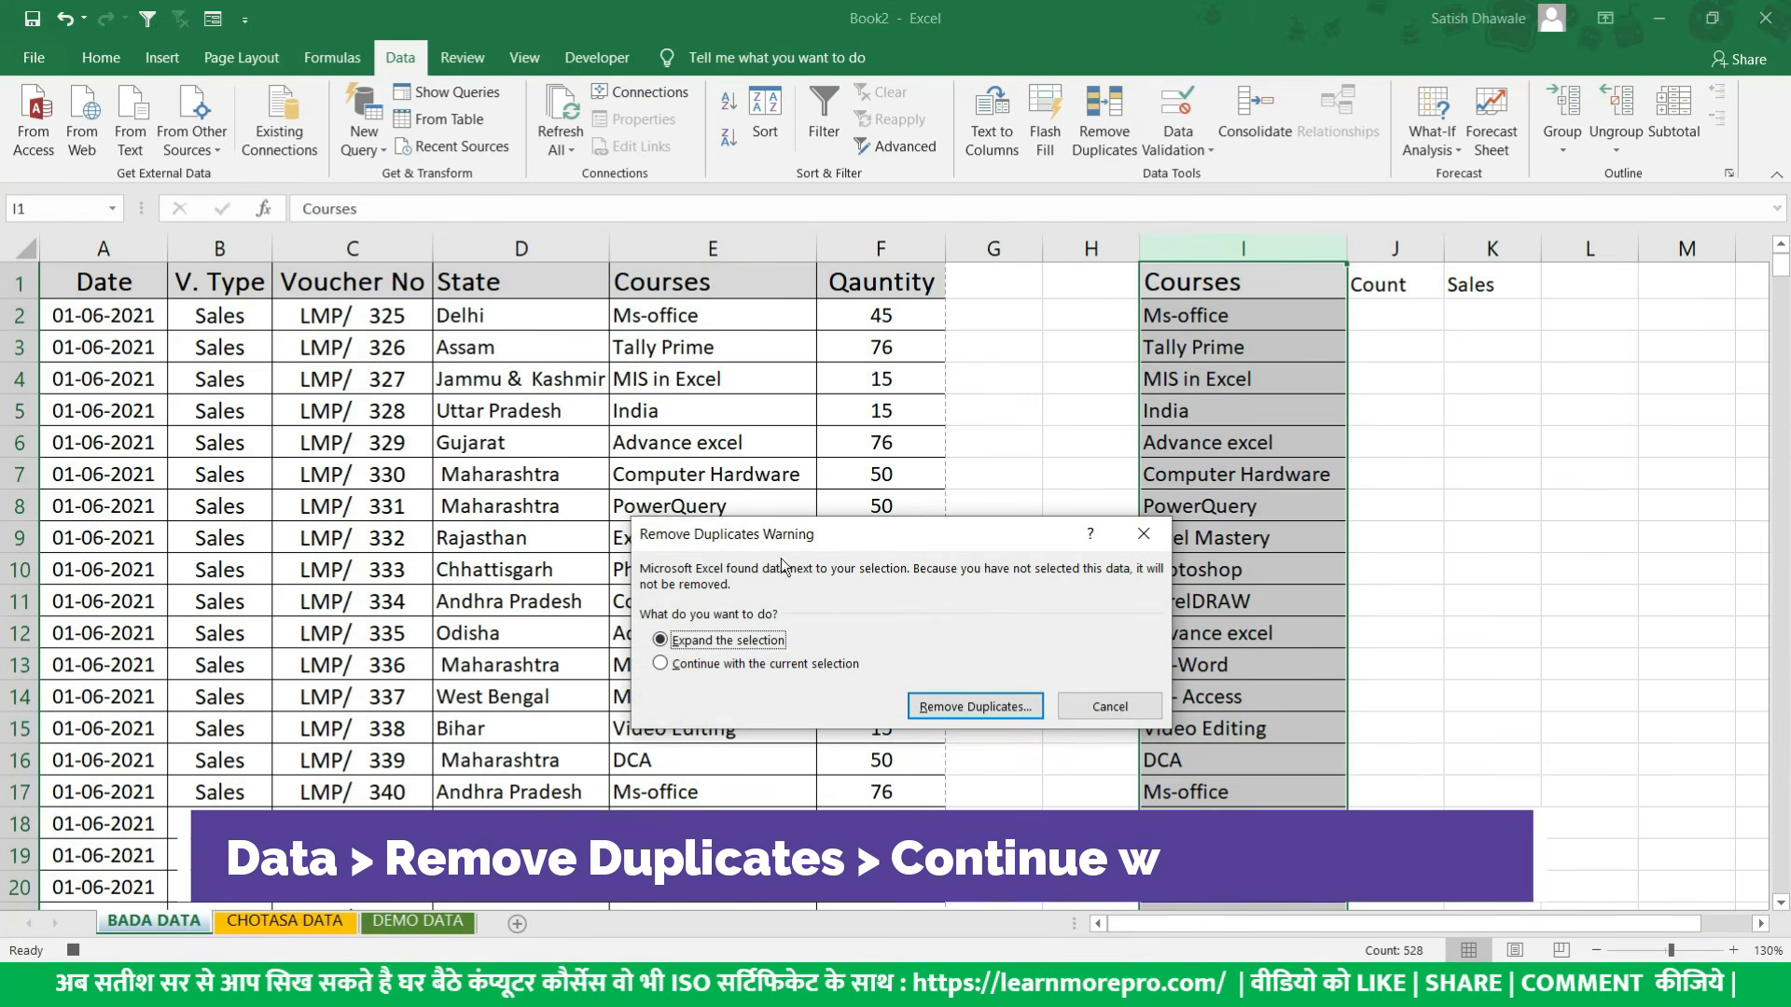
{"action": "left_click", "coordinate": [699, 665]}
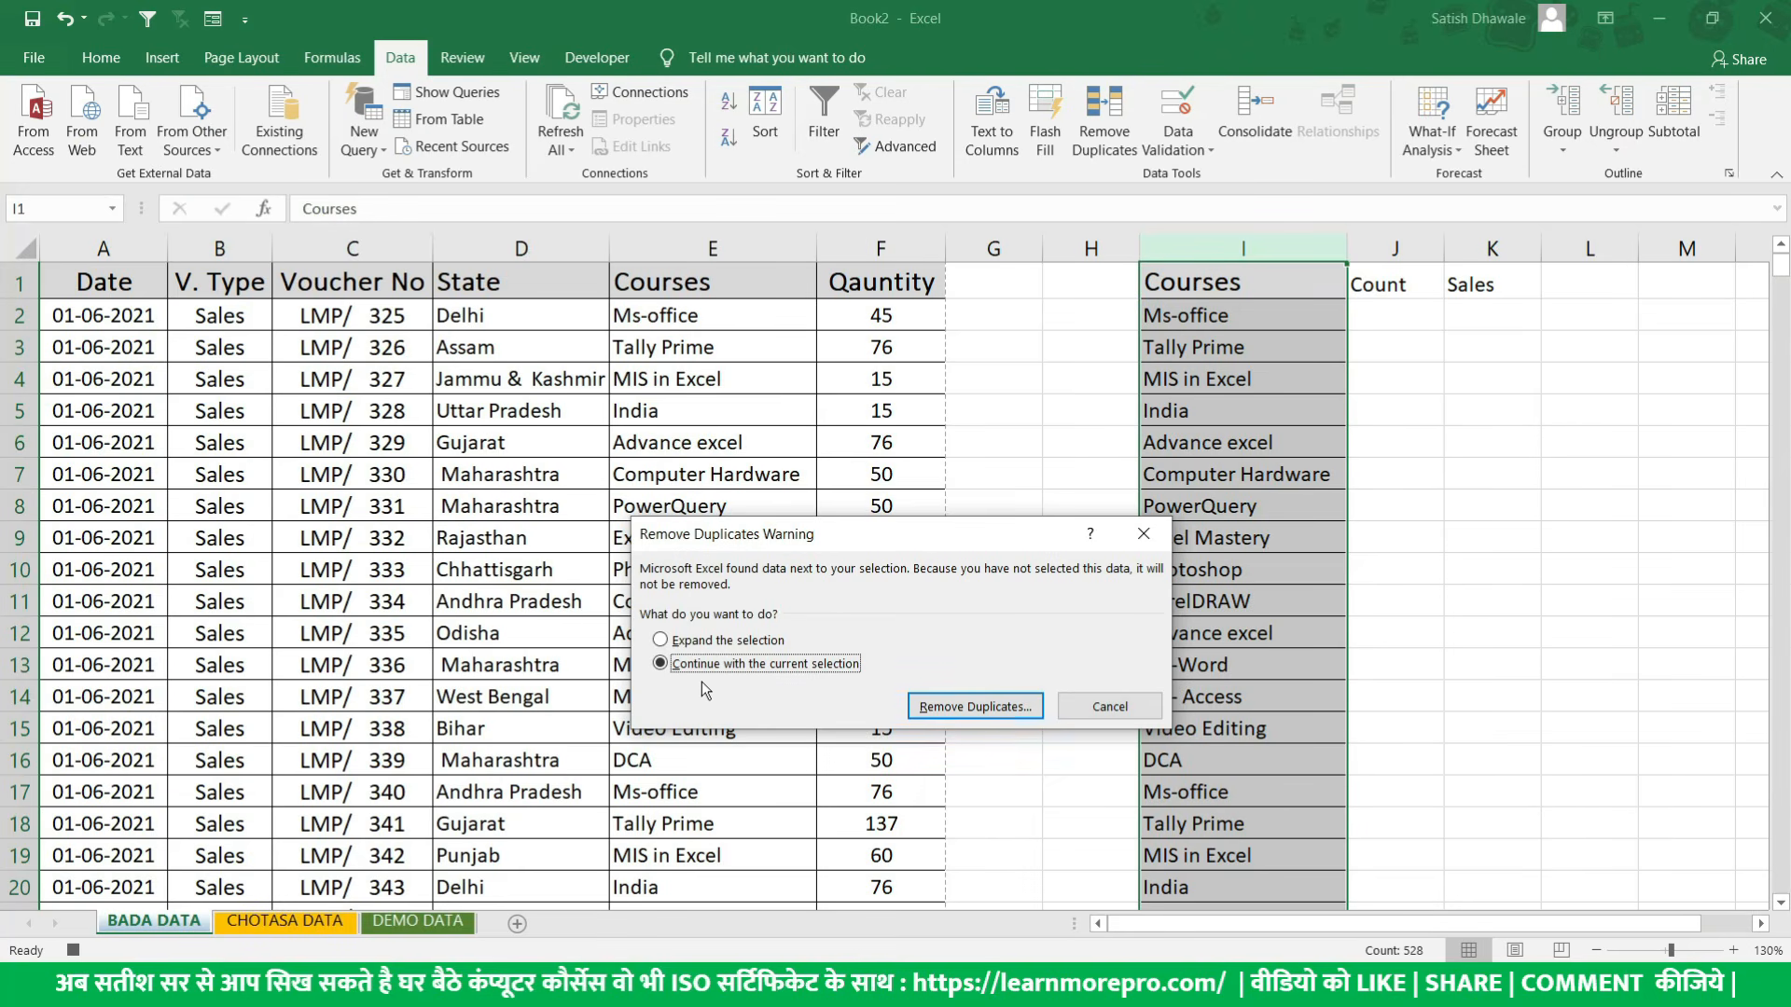
{"action": "left_click", "coordinate": [1015, 709]}
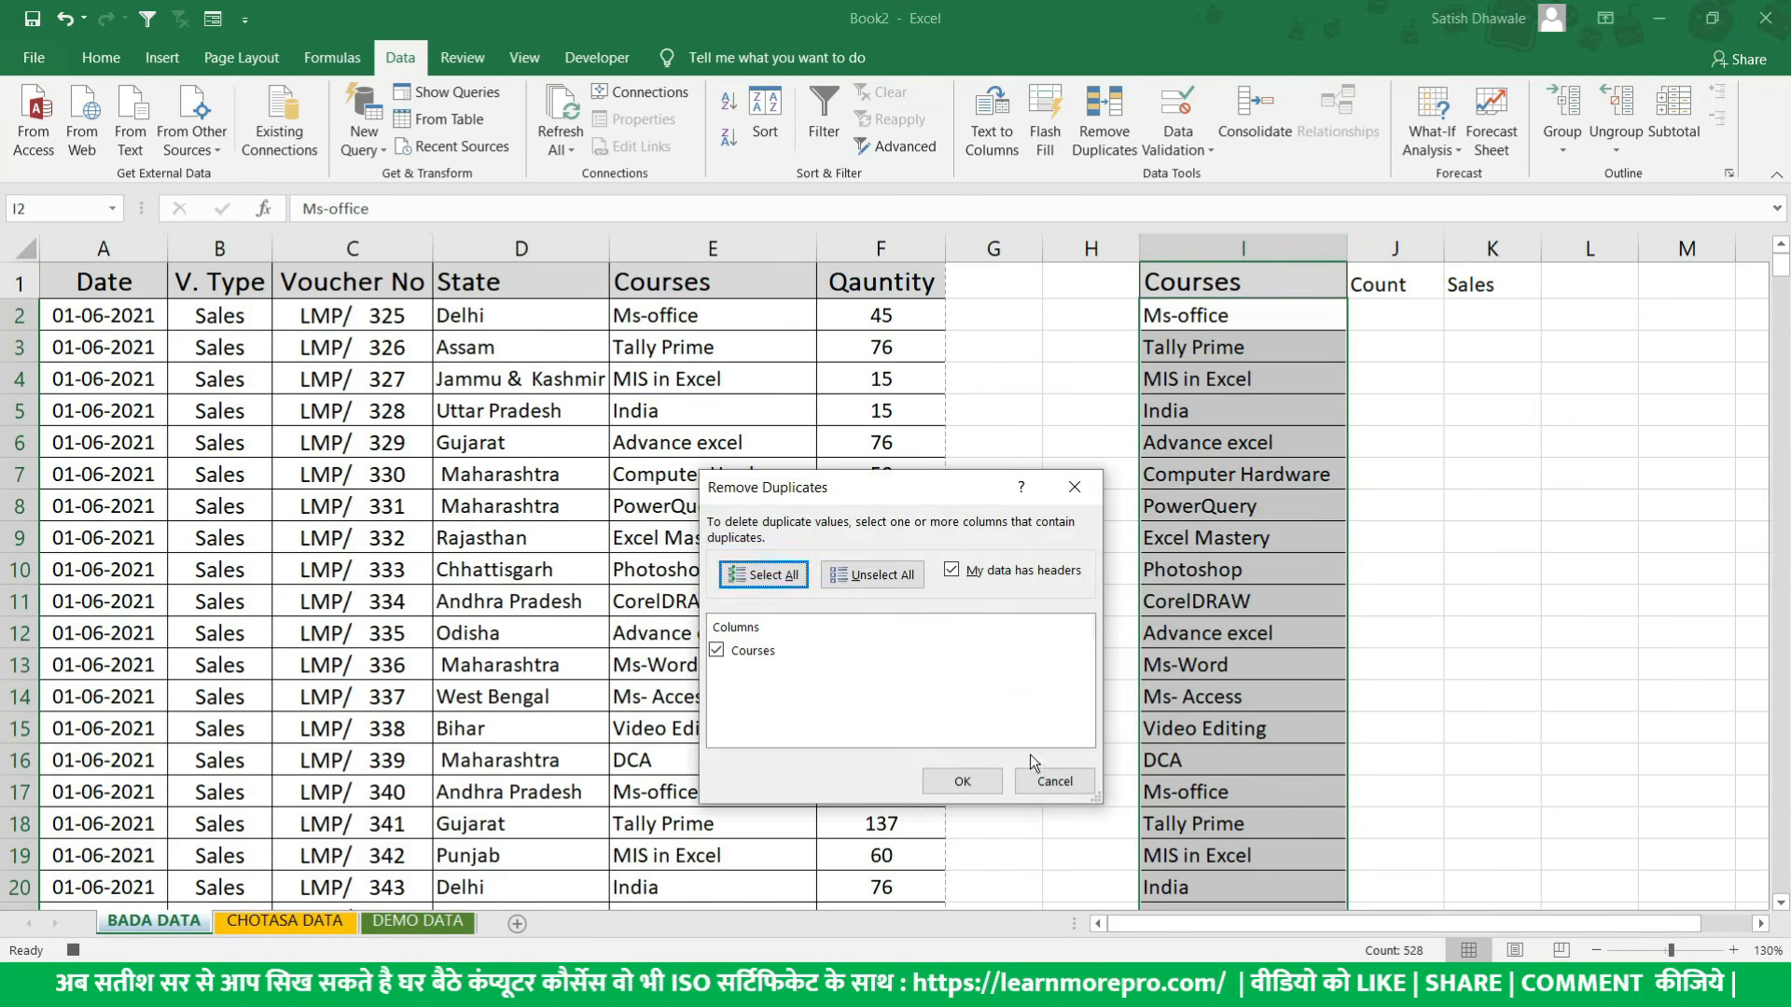
{"action": "left_click", "coordinate": [940, 791]}
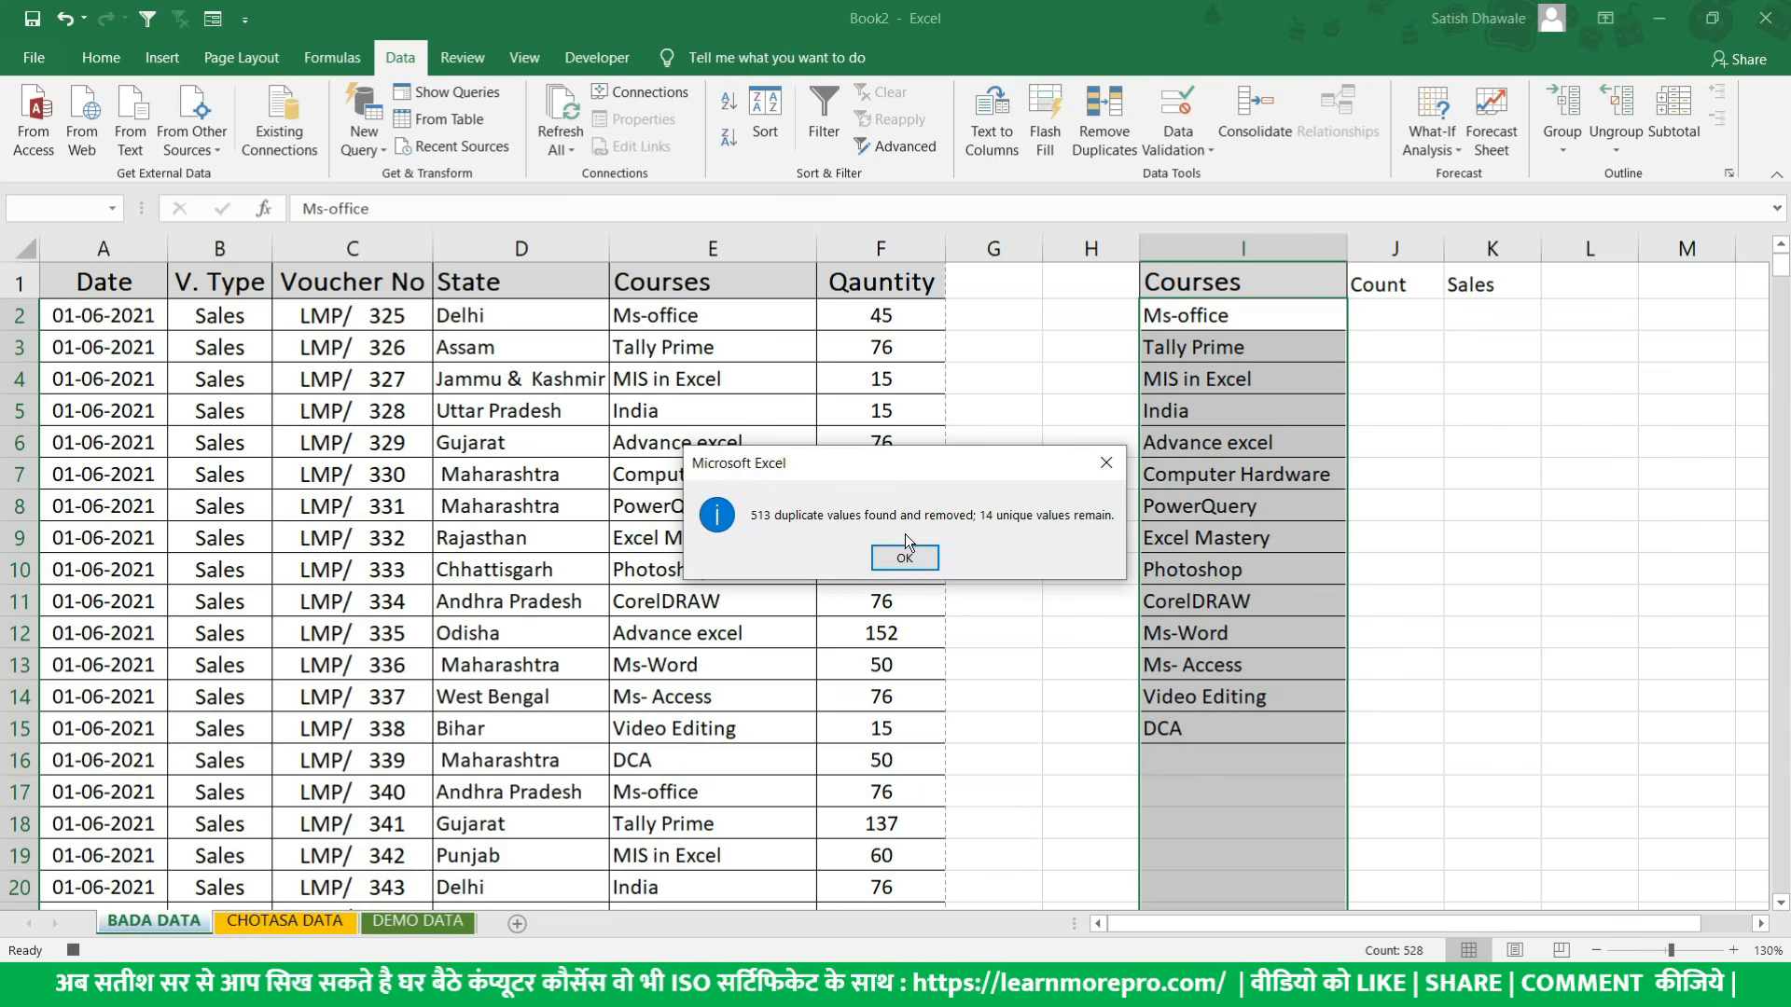
{"action": "left_click", "coordinate": [913, 560]}
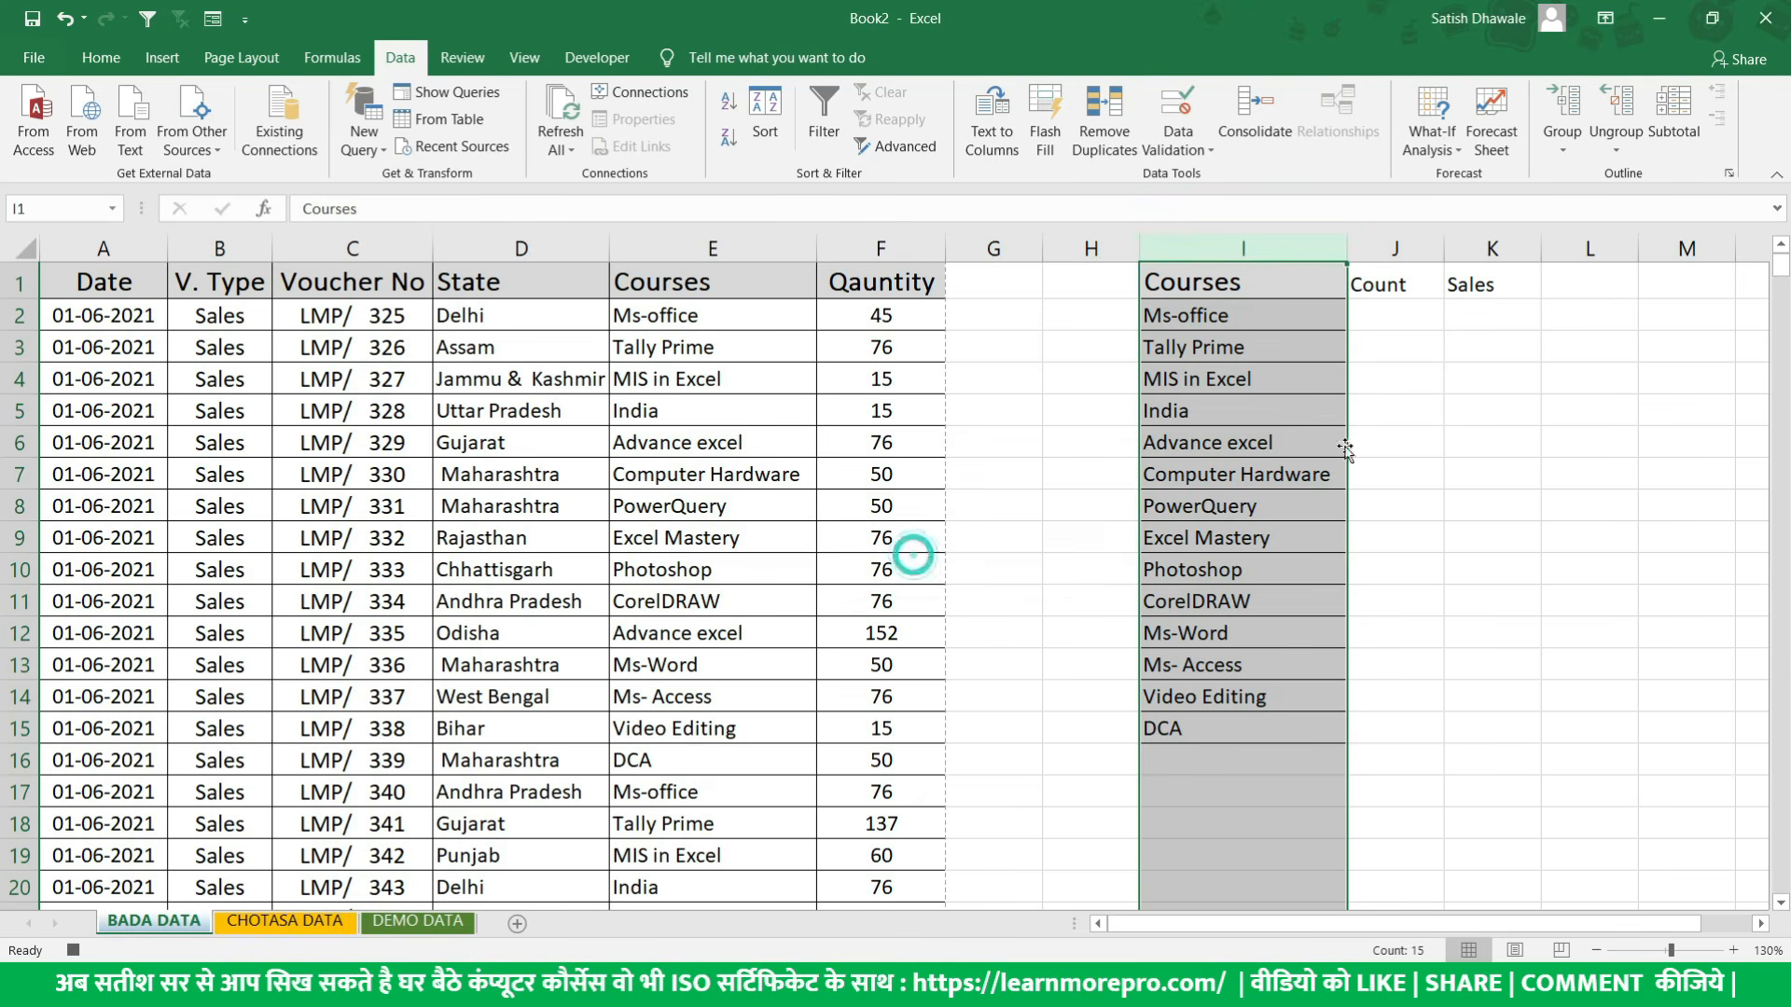
- Enter the formula =COUNTIF(E:E,I2) in cell J2 to count the entries for the first course
{"action": "left_click", "coordinate": [1403, 316]}
{"action": "type", "text": "=coun"}
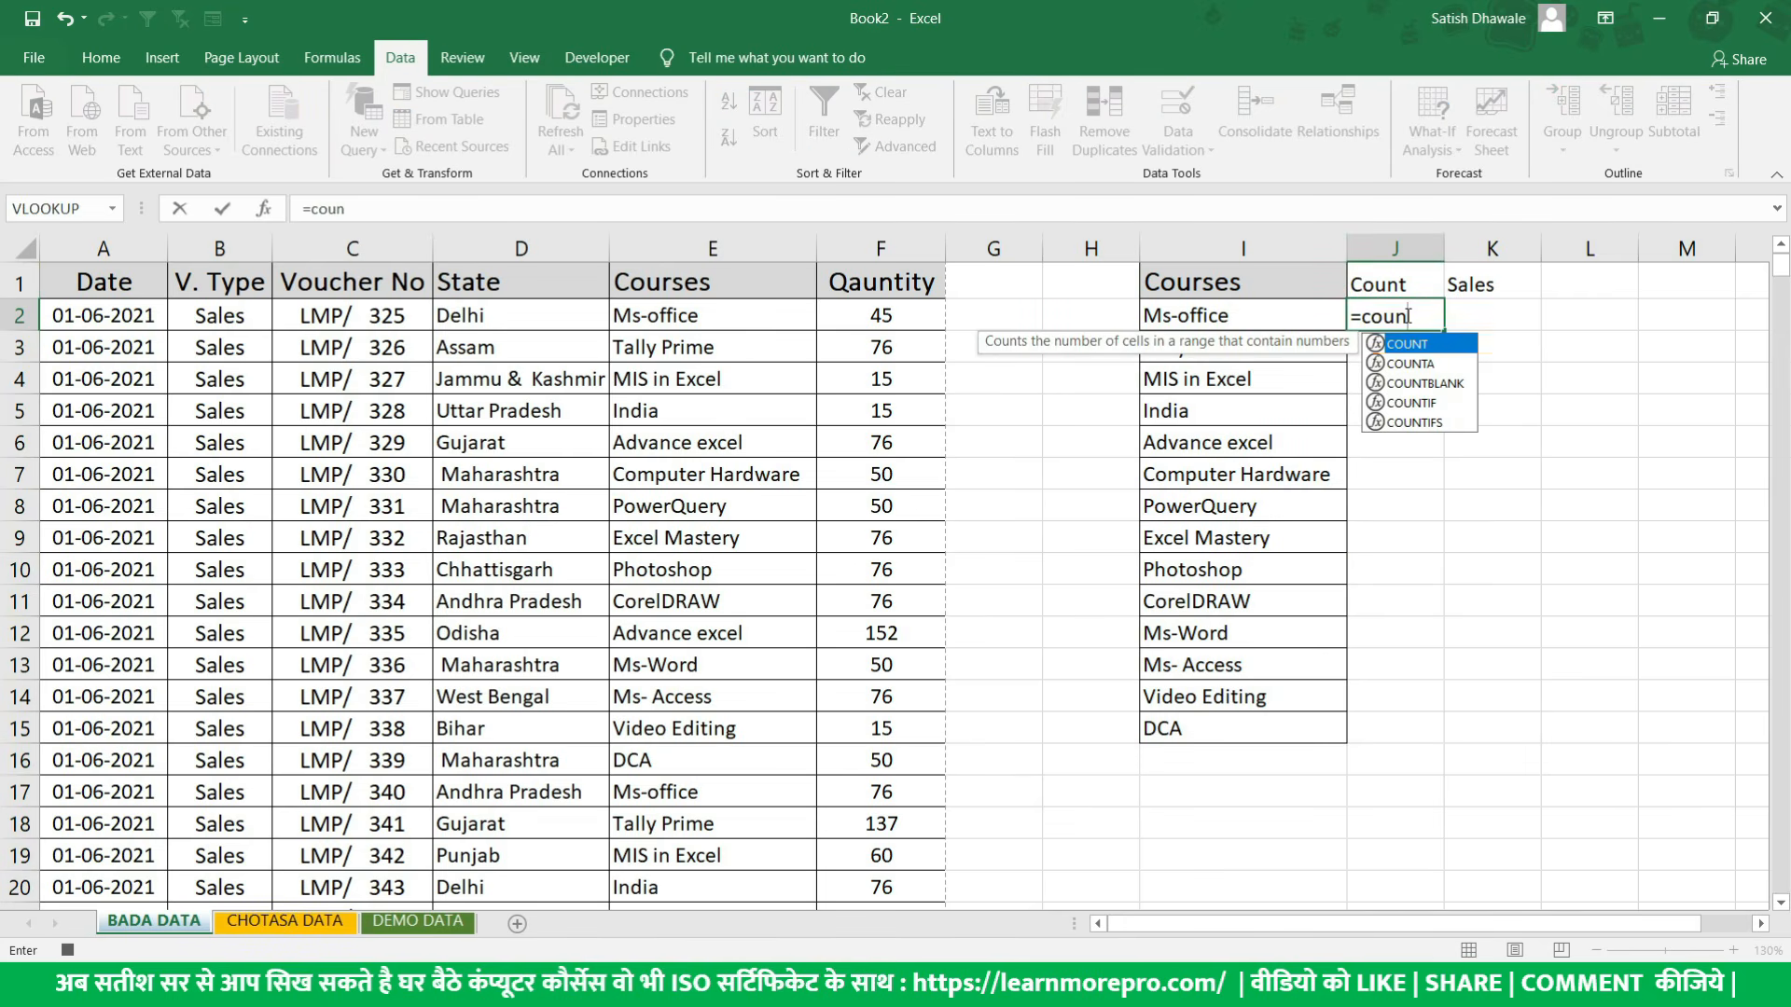
{"action": "key", "text": "Tab"}
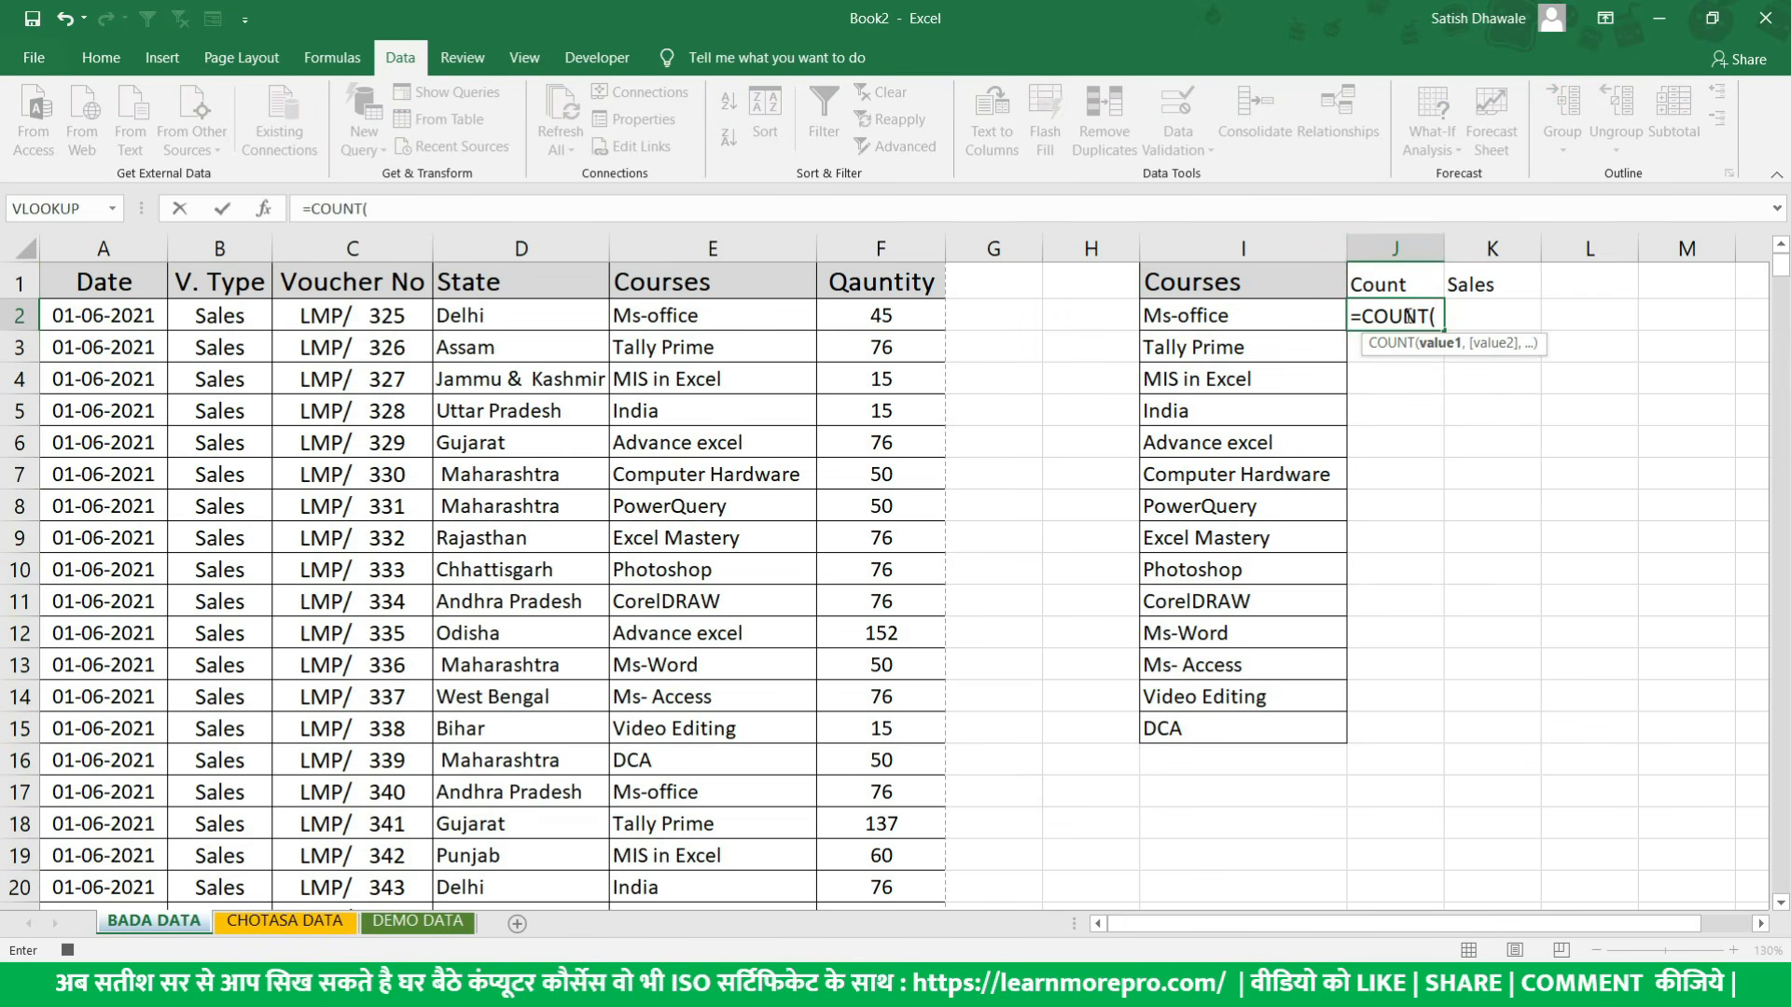
{"action": "key", "text": "BackSpace"}
{"action": "type", "text": "if"}
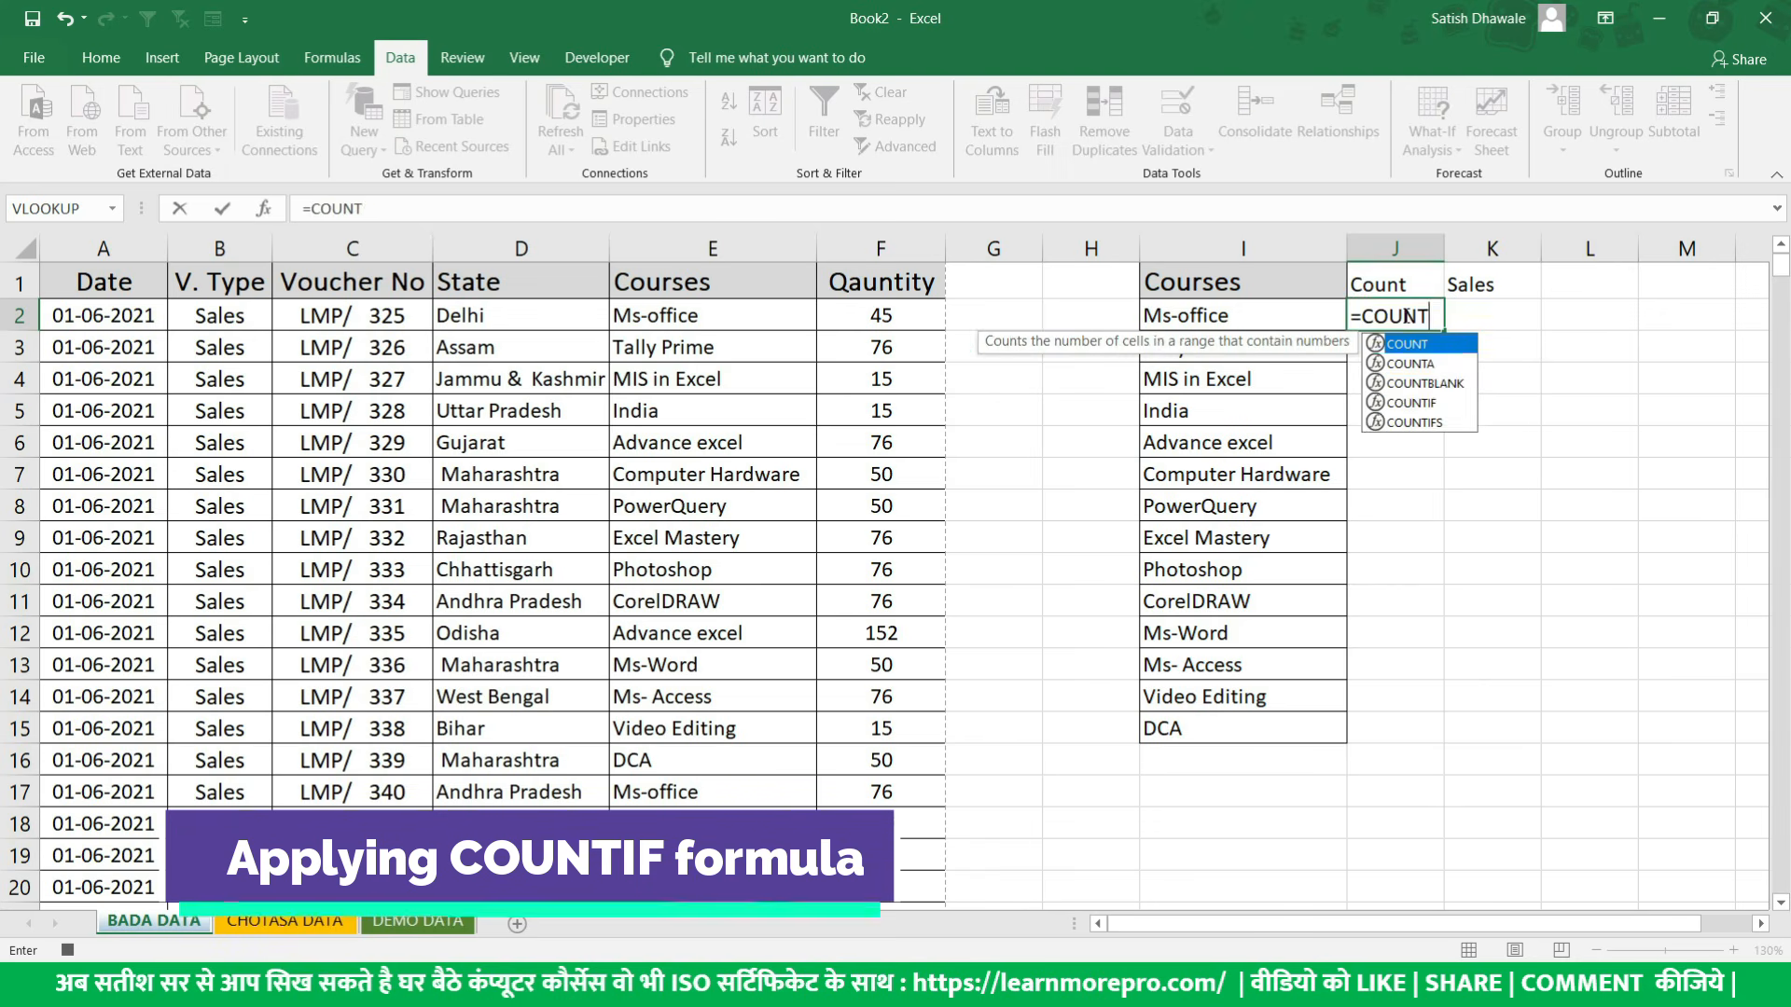
{"action": "key", "text": "Tab"}
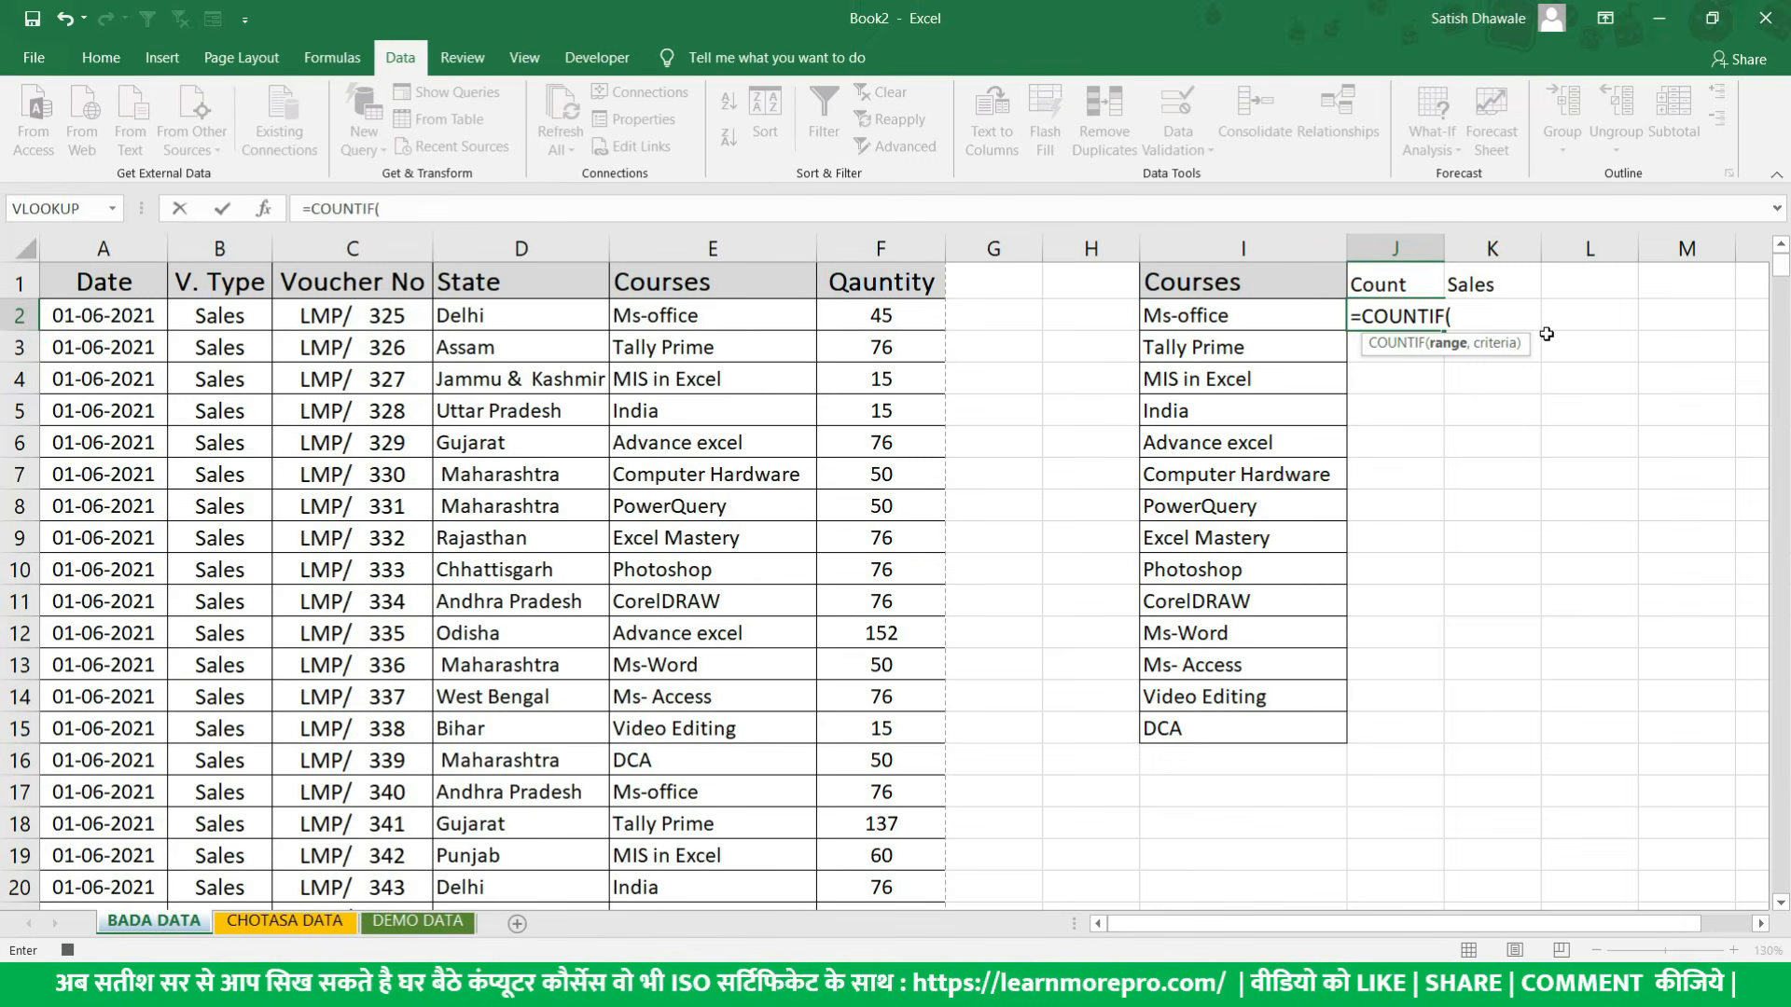
{"action": "left_click", "coordinate": [752, 242]}
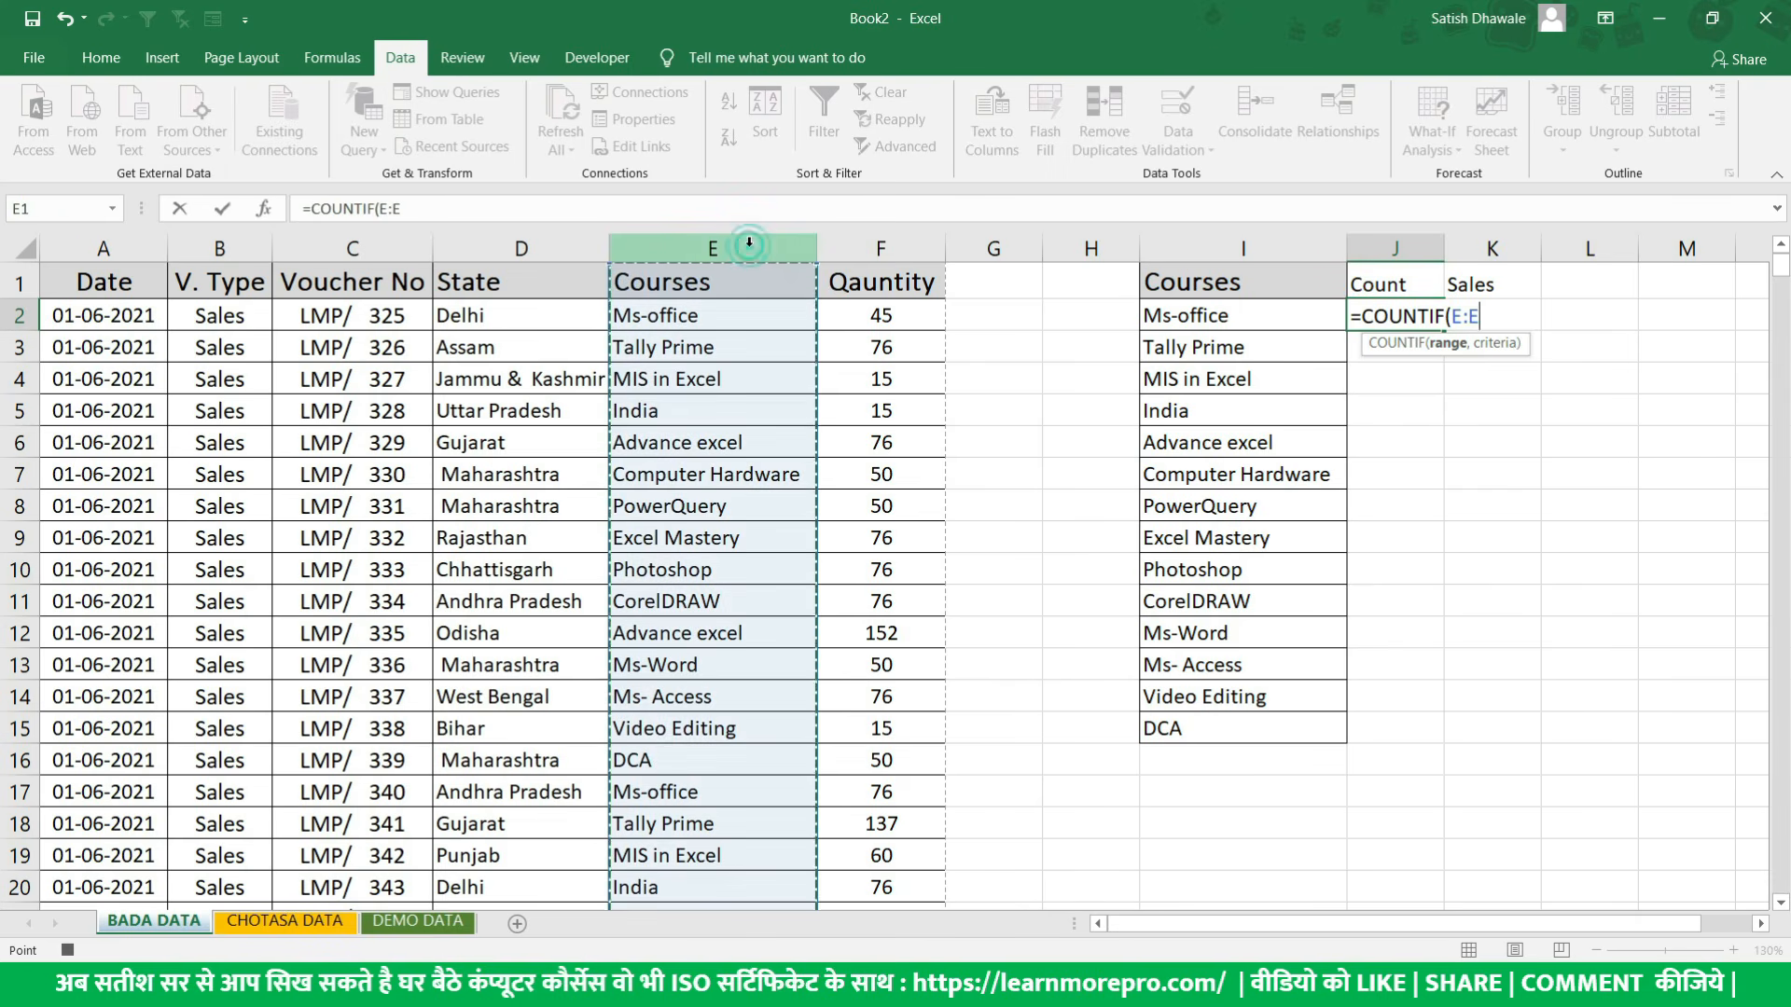
{"action": "type", "text": ","}
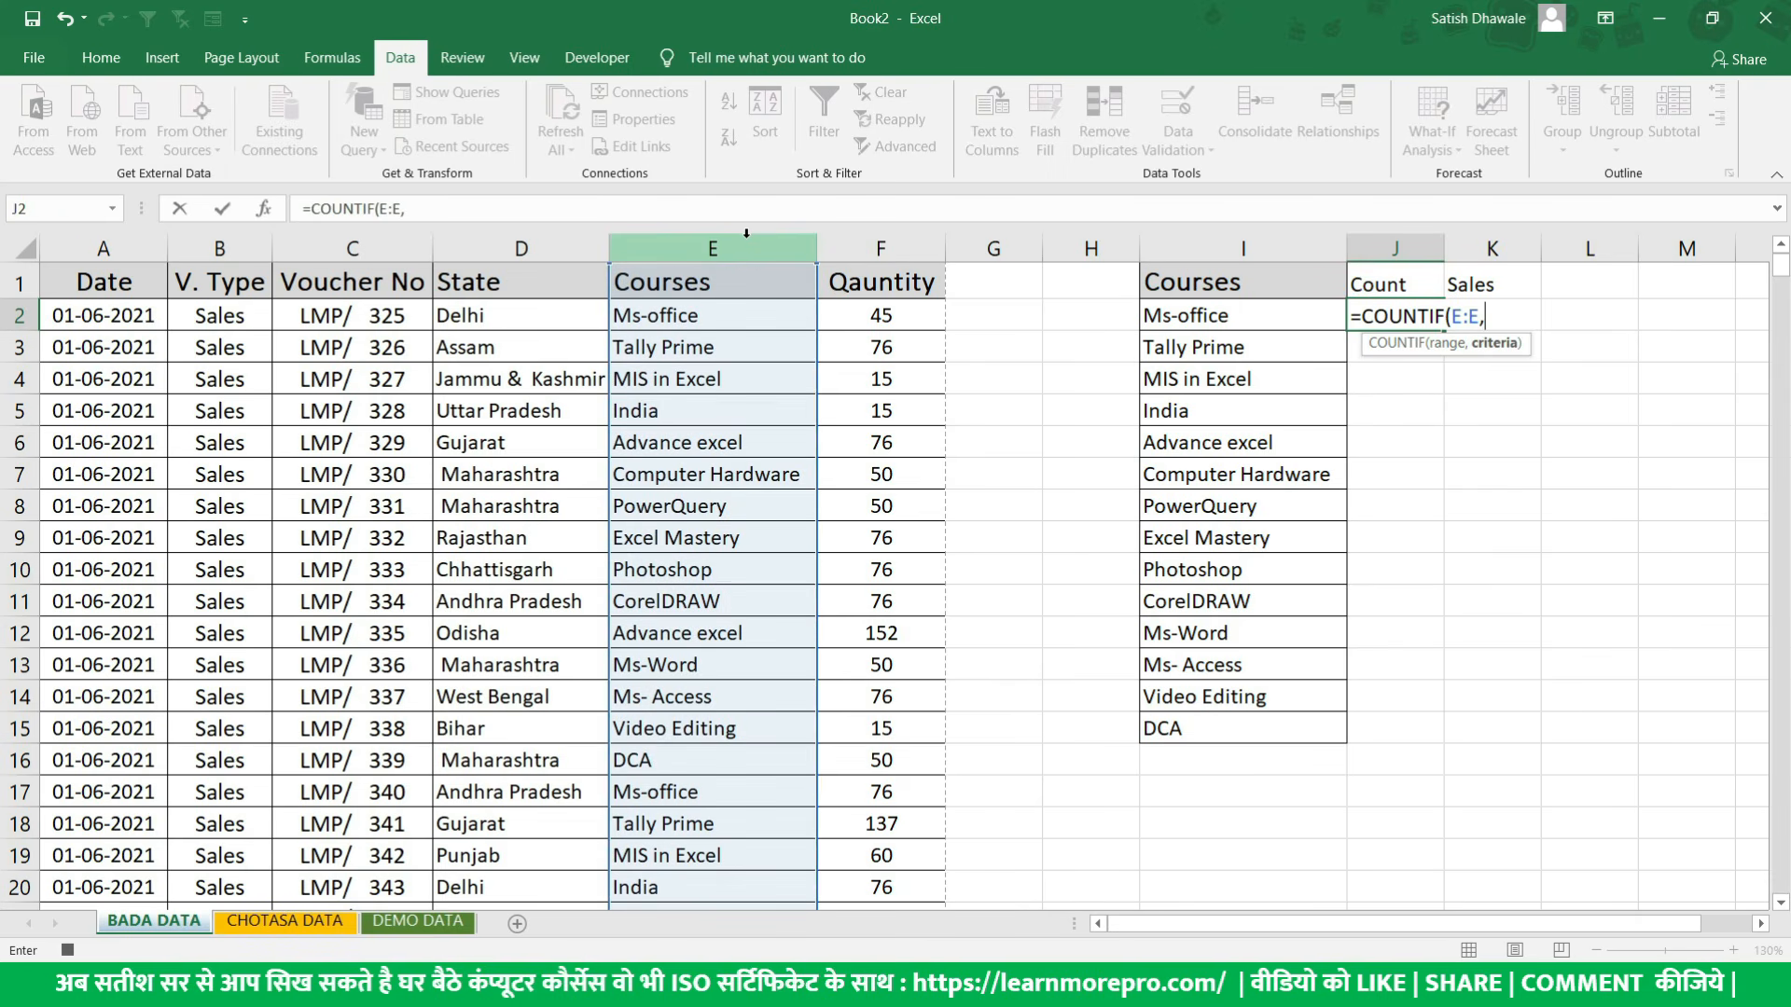
{"action": "left_click", "coordinate": [1220, 317]}
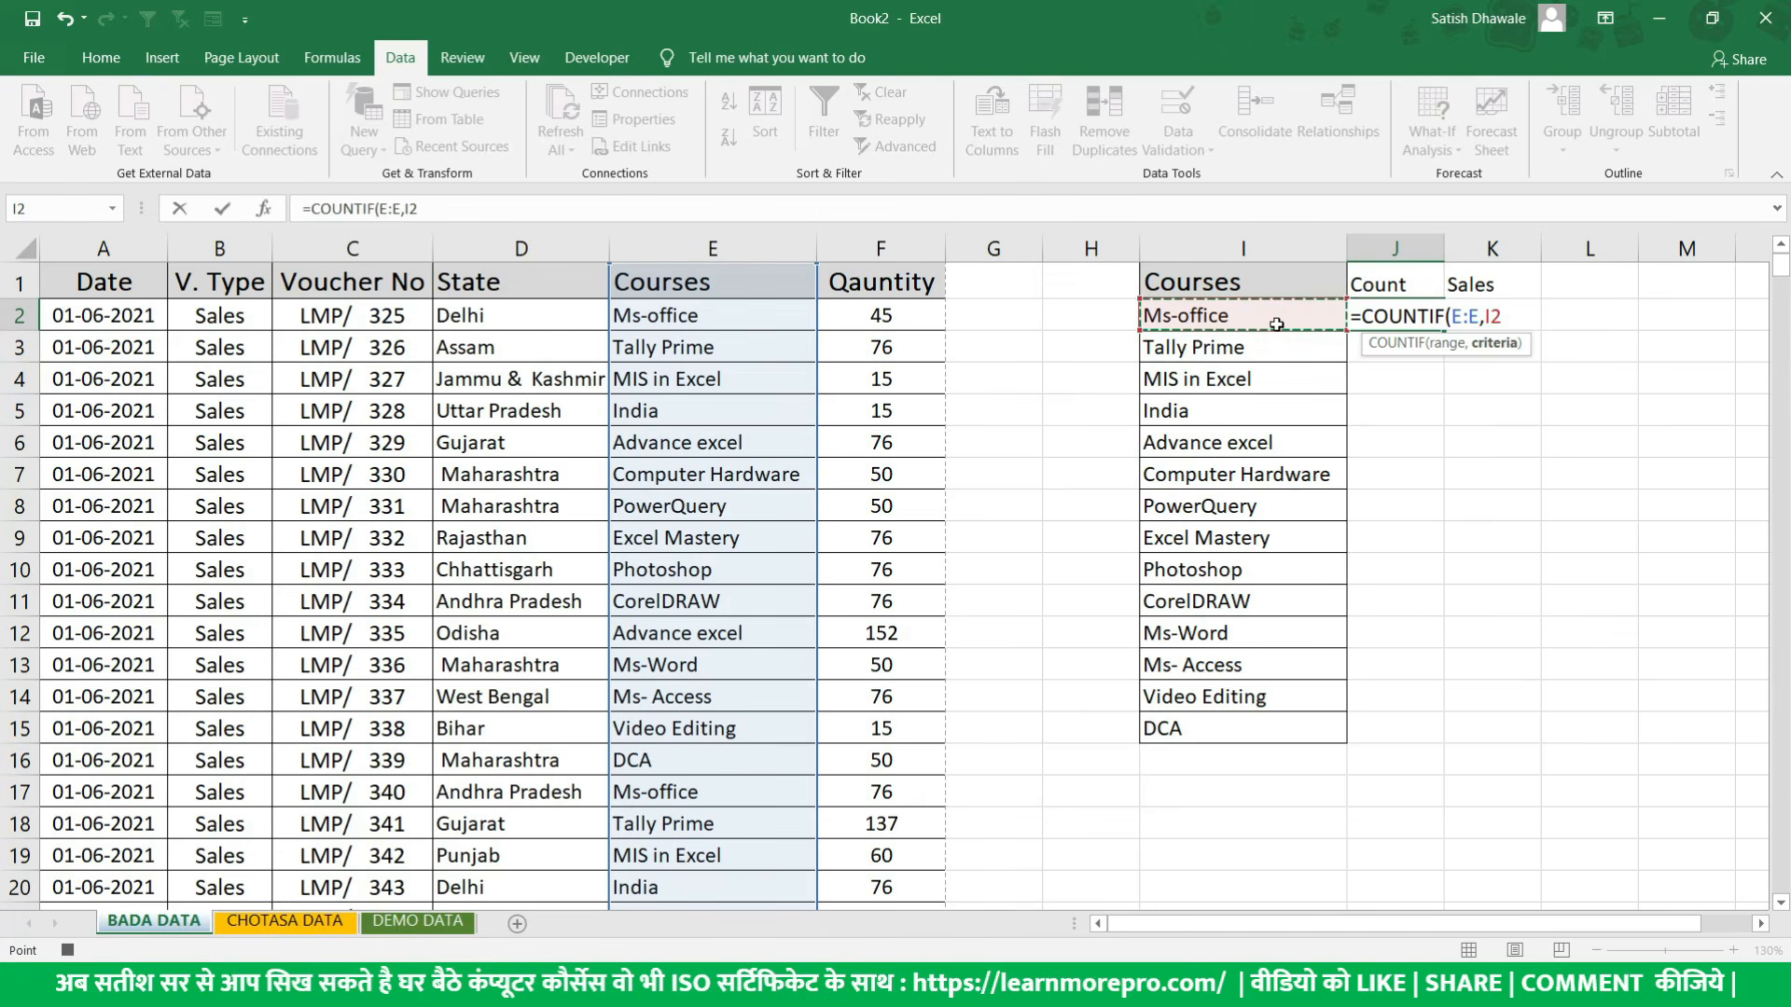
{"action": "left_click_drag", "start_coordinate": [1452, 317], "coordinate": [1502, 318]}
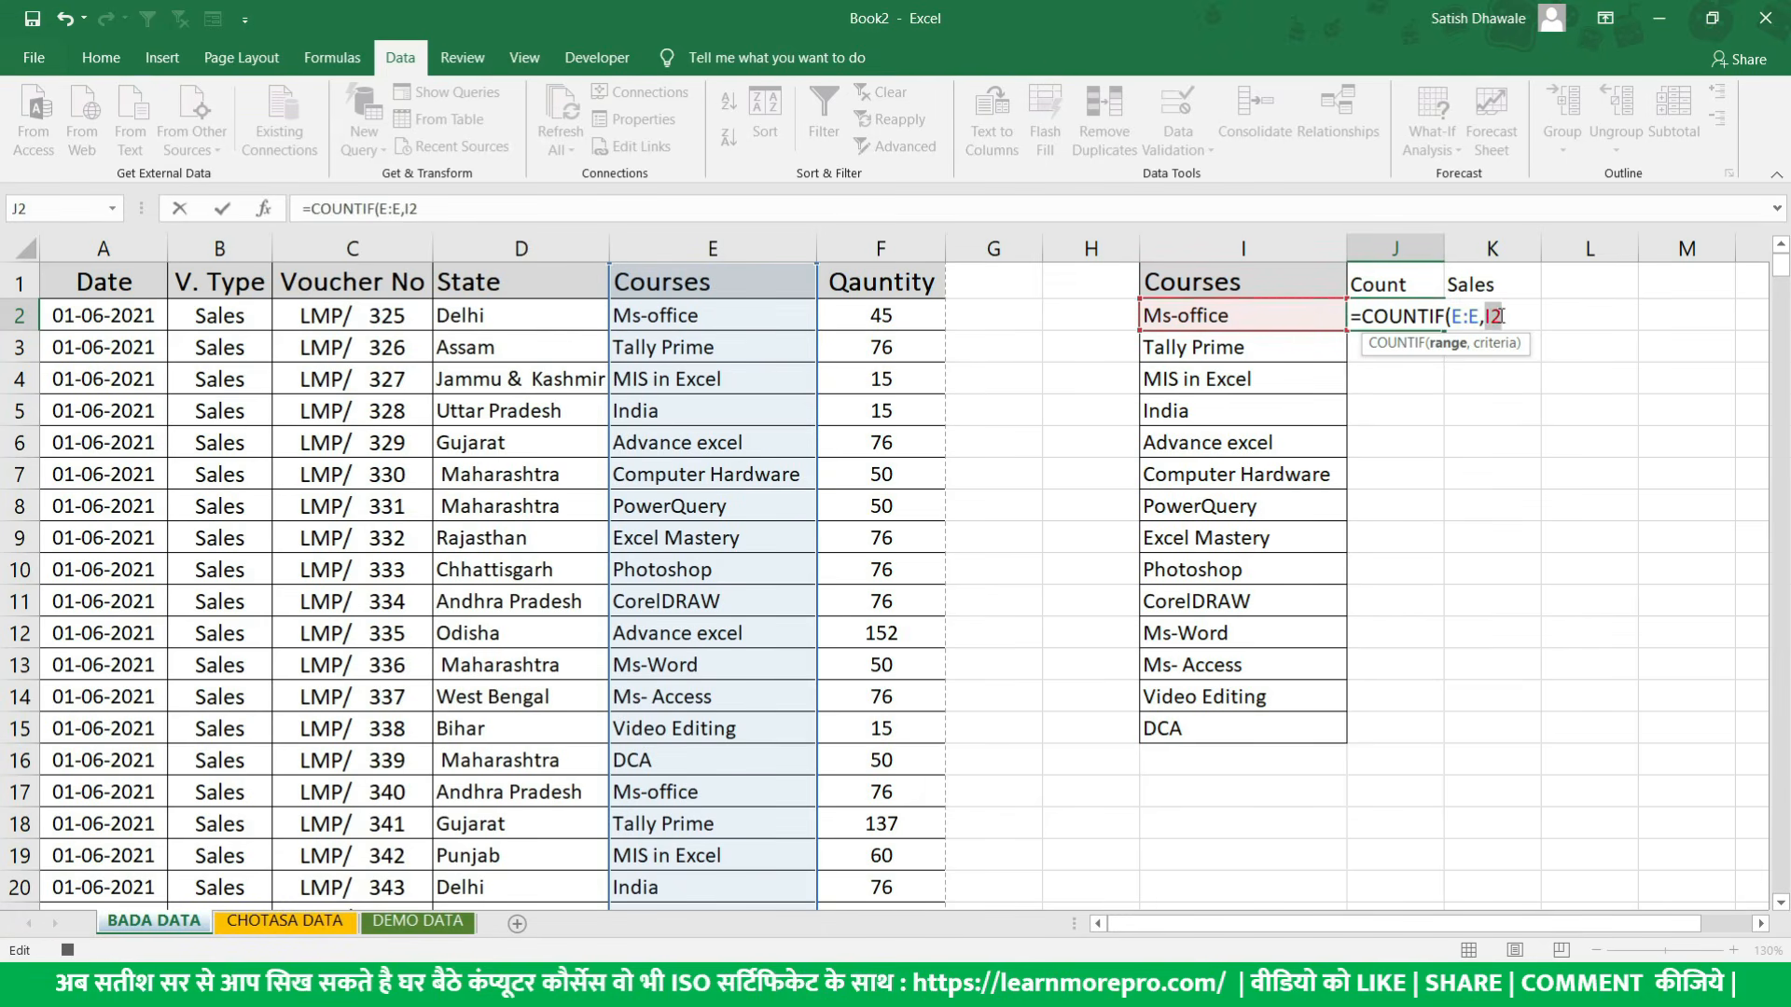
{"action": "key", "text": "Return"}
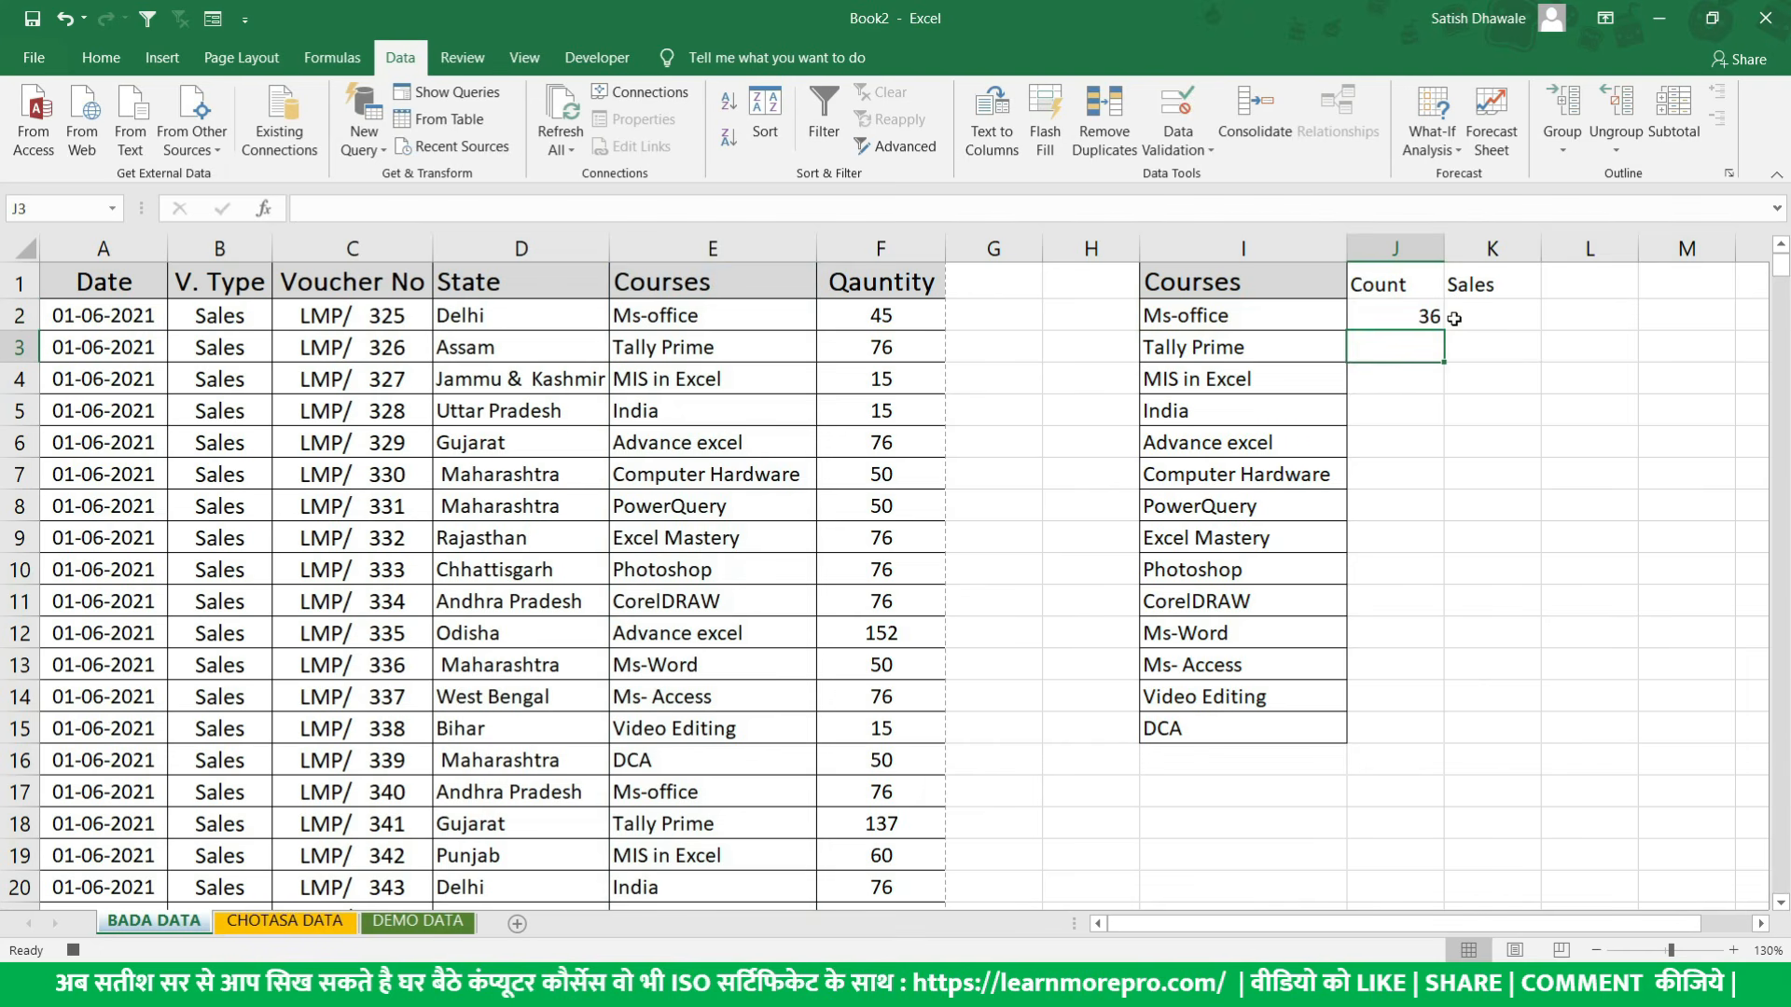
- Fill the COUNTIF formula from J2 down to J15 and check the copied formula in the DCA row
{"action": "left_click", "coordinate": [1417, 316]}
{"action": "left_click_drag", "start_coordinate": [1445, 330], "coordinate": [1455, 737]}
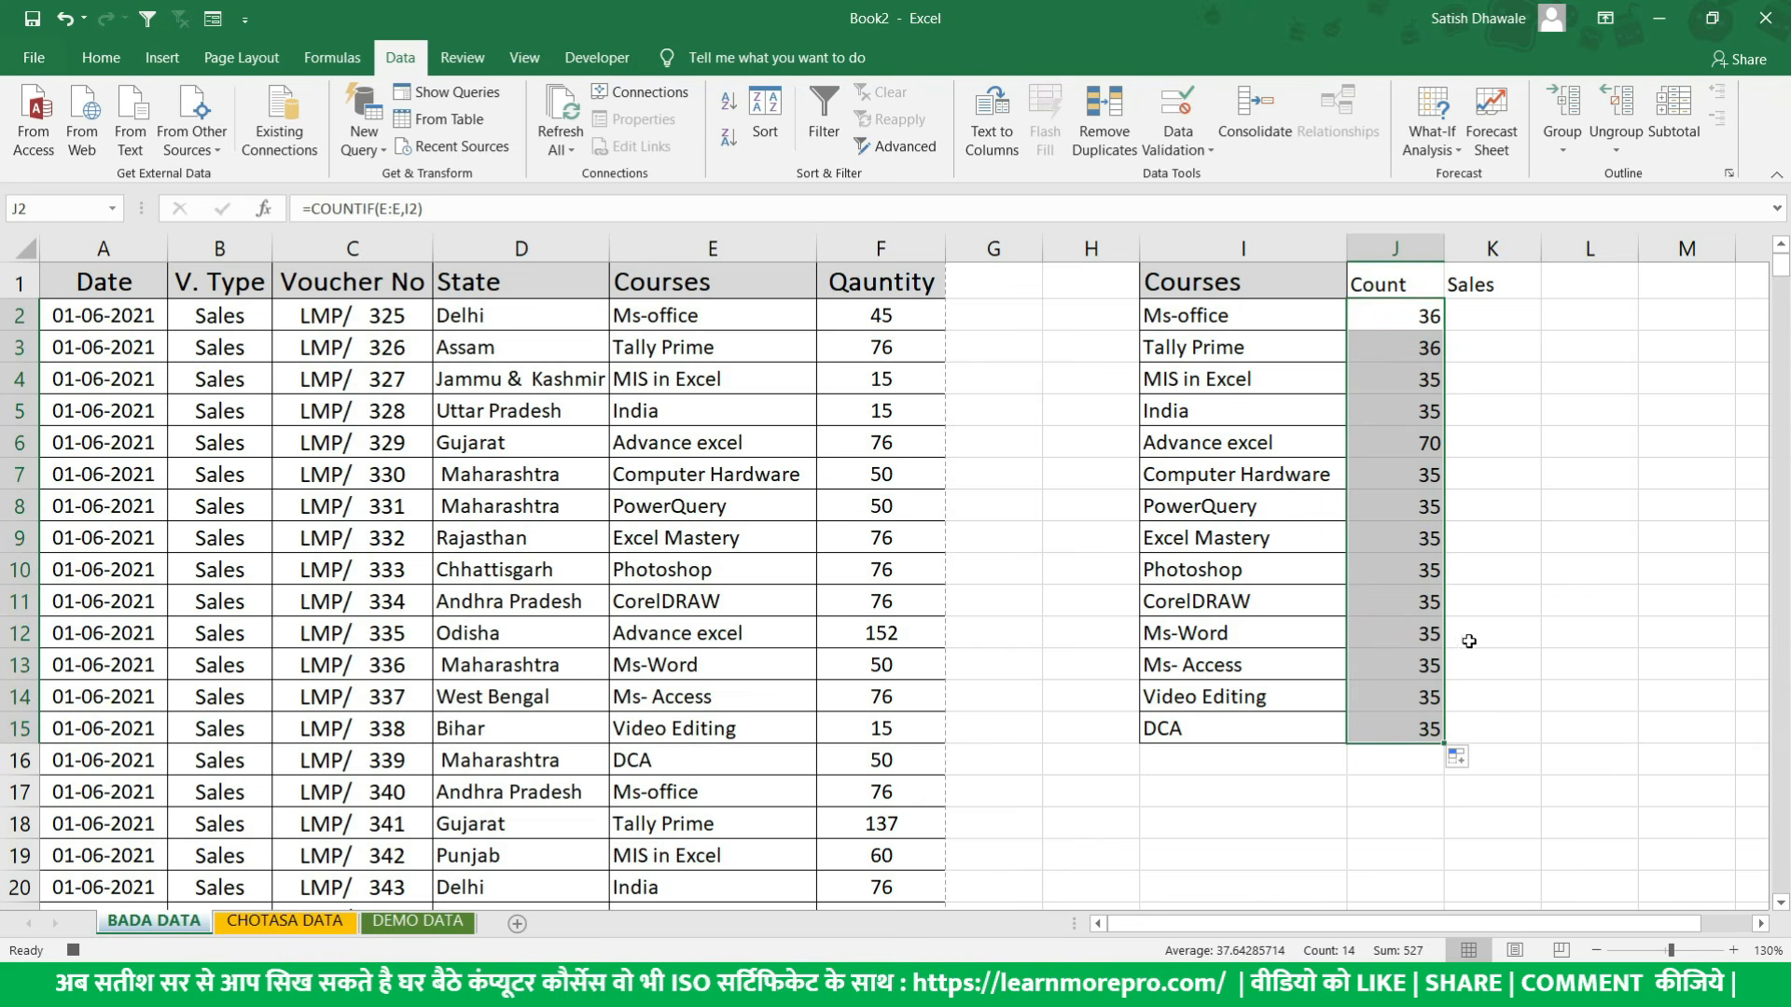
{"action": "double_click", "coordinate": [1414, 720]}
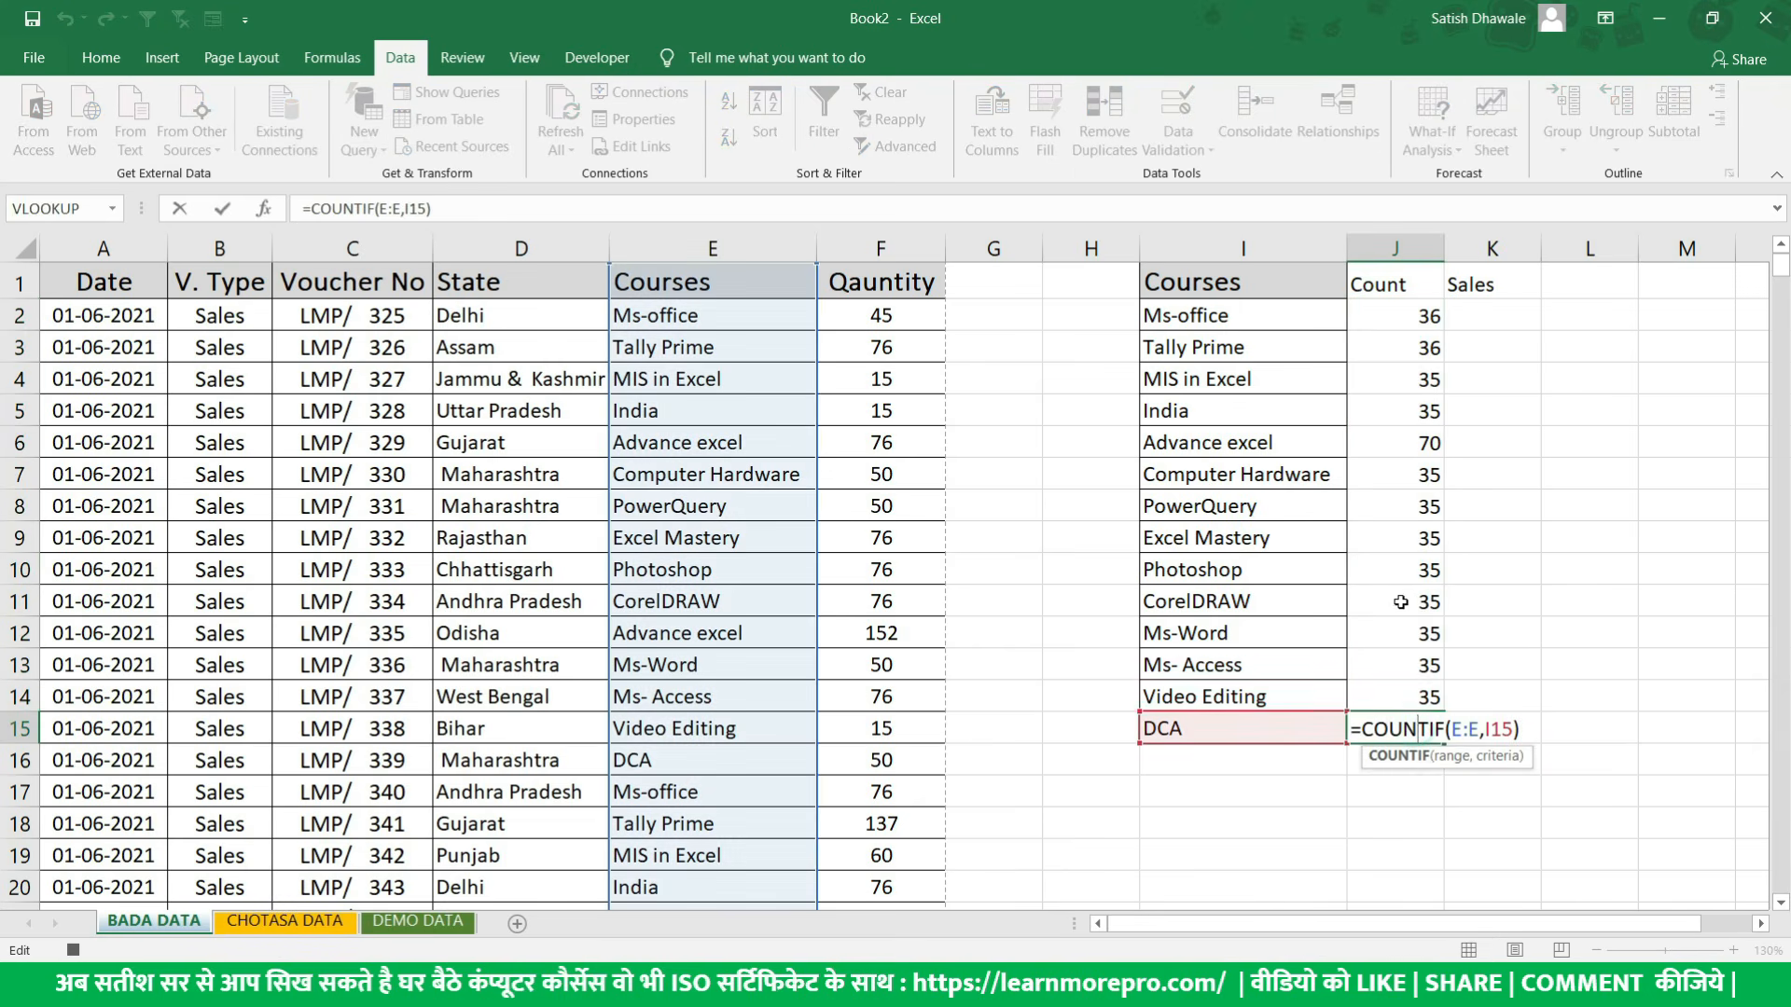
{"action": "key", "text": "Escape"}
{"action": "left_click_drag", "start_coordinate": [1400, 317], "coordinate": [1405, 736]}
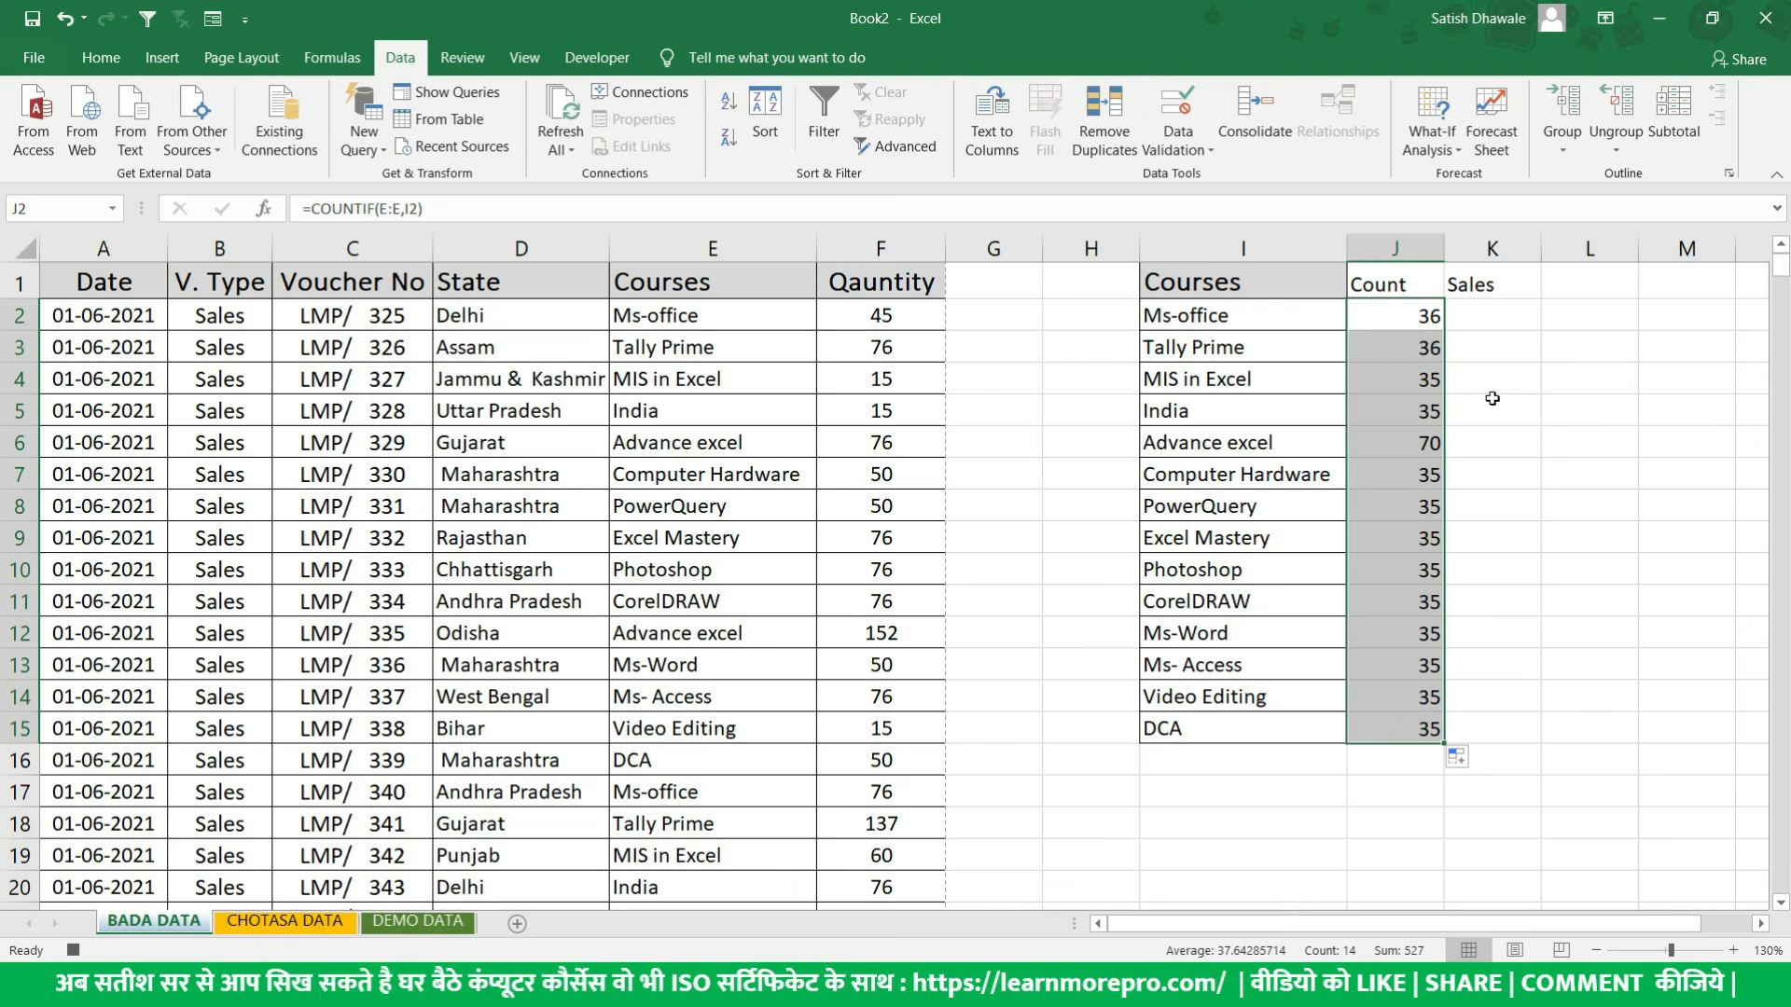
- Enter the formula =SUMIF(E:E,I2,F:F) in cell K2 to total the sales quantity for the first course
{"action": "left_click", "coordinate": [1512, 317]}
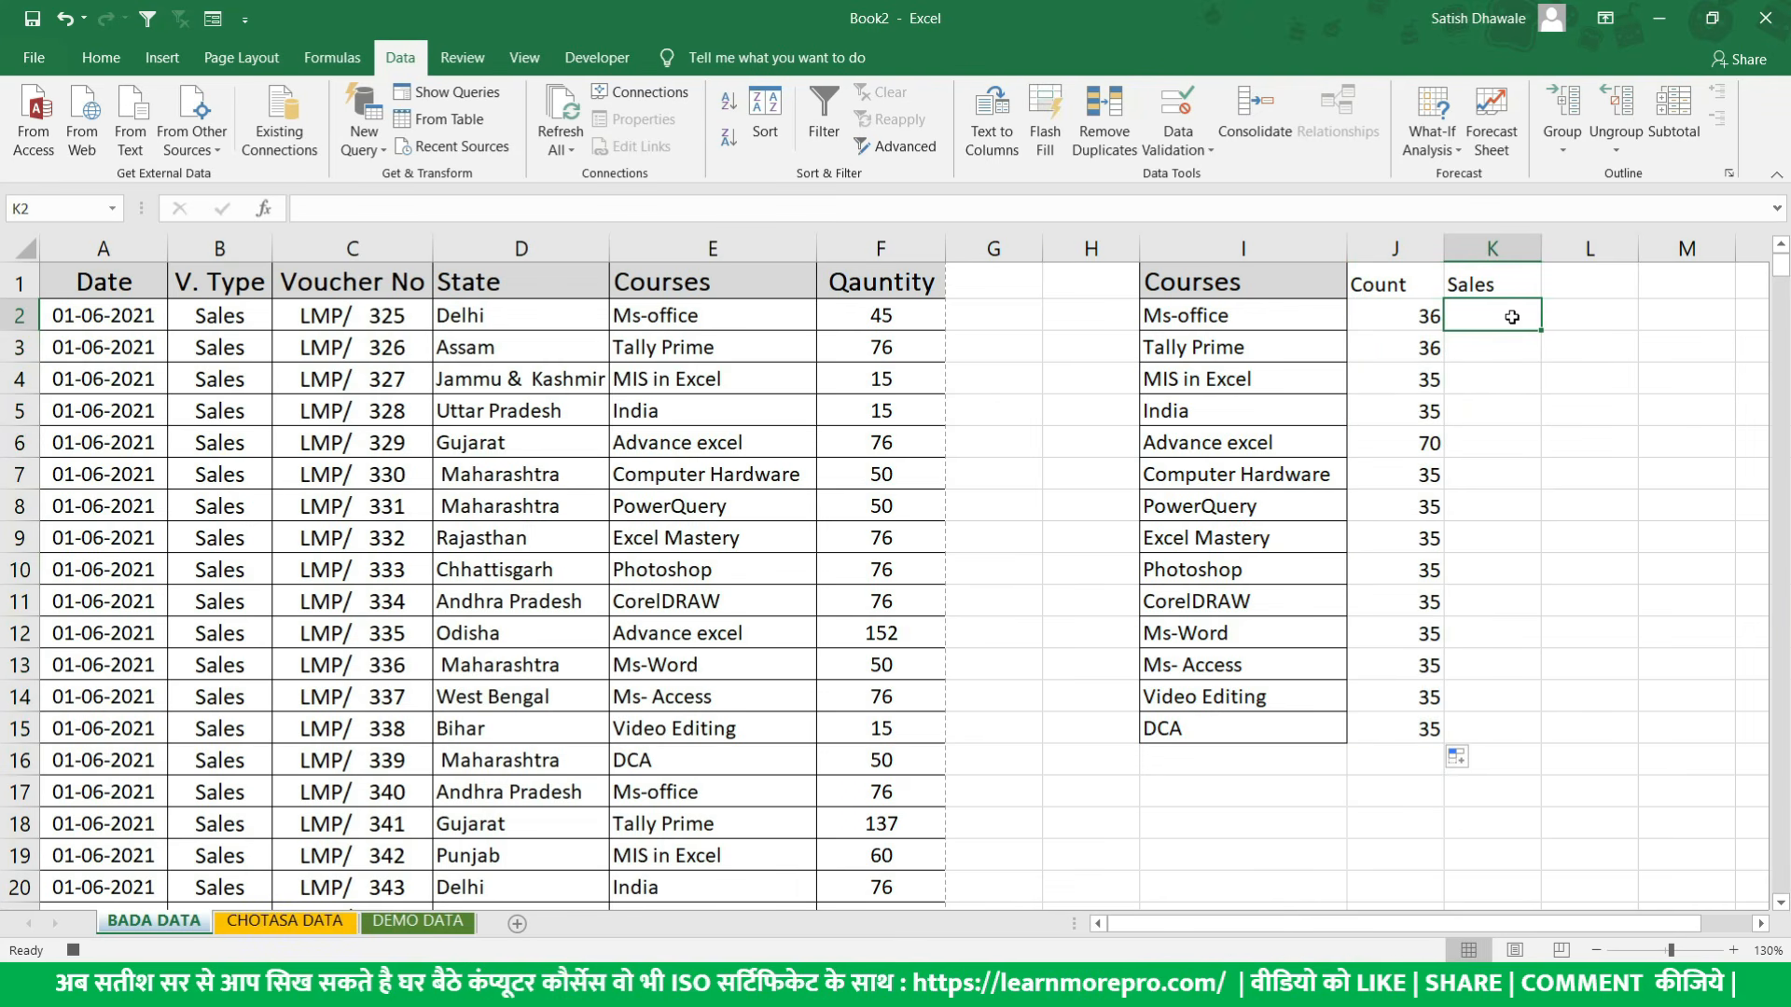
{"action": "type", "text": "="}
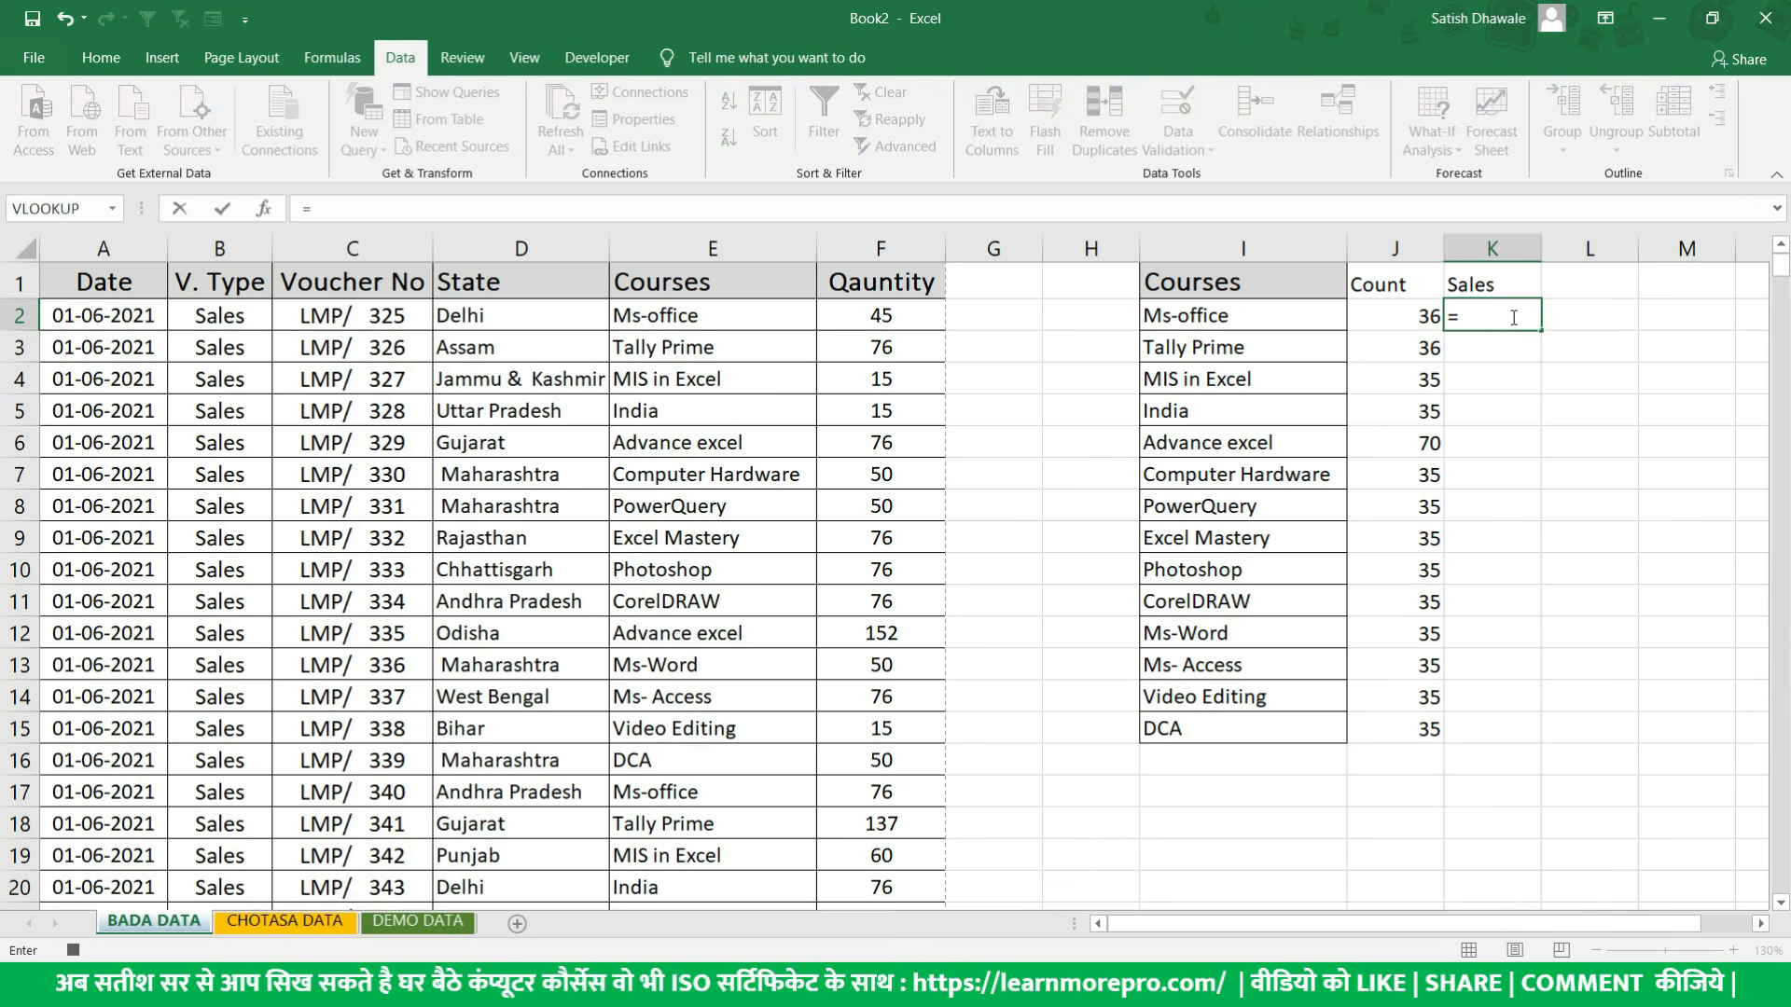
{"action": "type", "text": "sumif"}
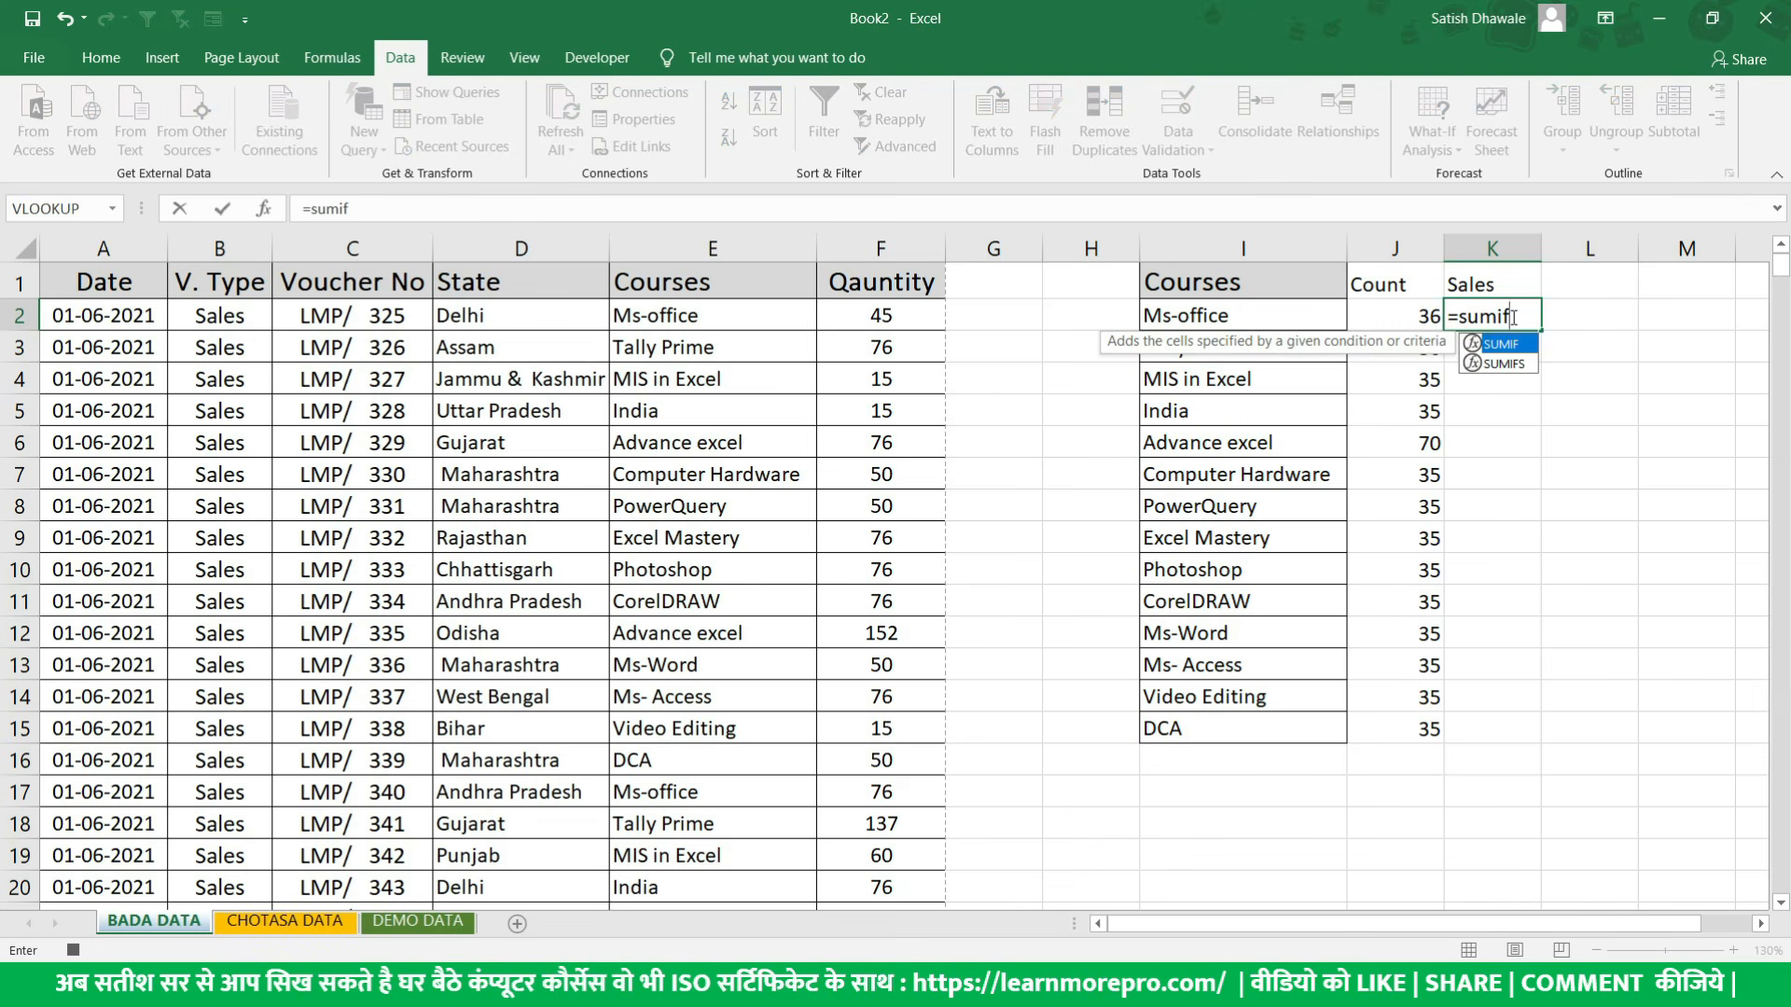
{"action": "key", "text": "Tab"}
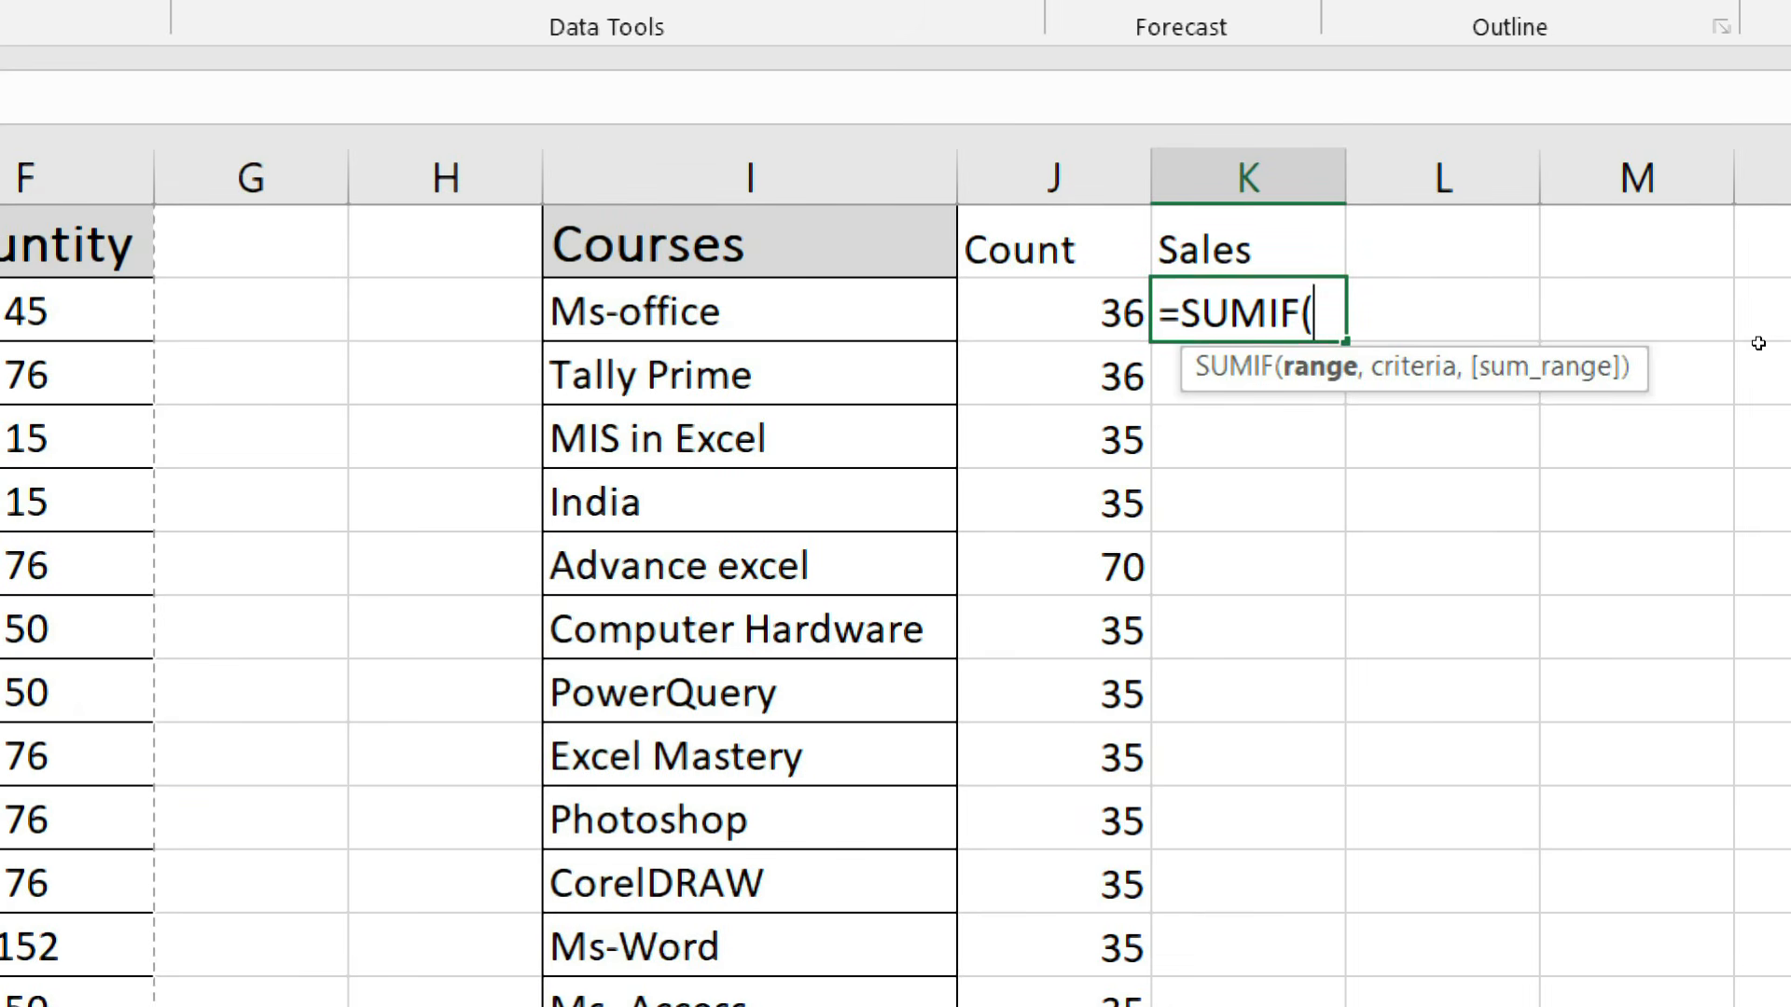
{"action": "type", "text": ",,"}
{"action": "key", "text": "BackSpace"}
{"action": "key", "text": "BackSpace"}
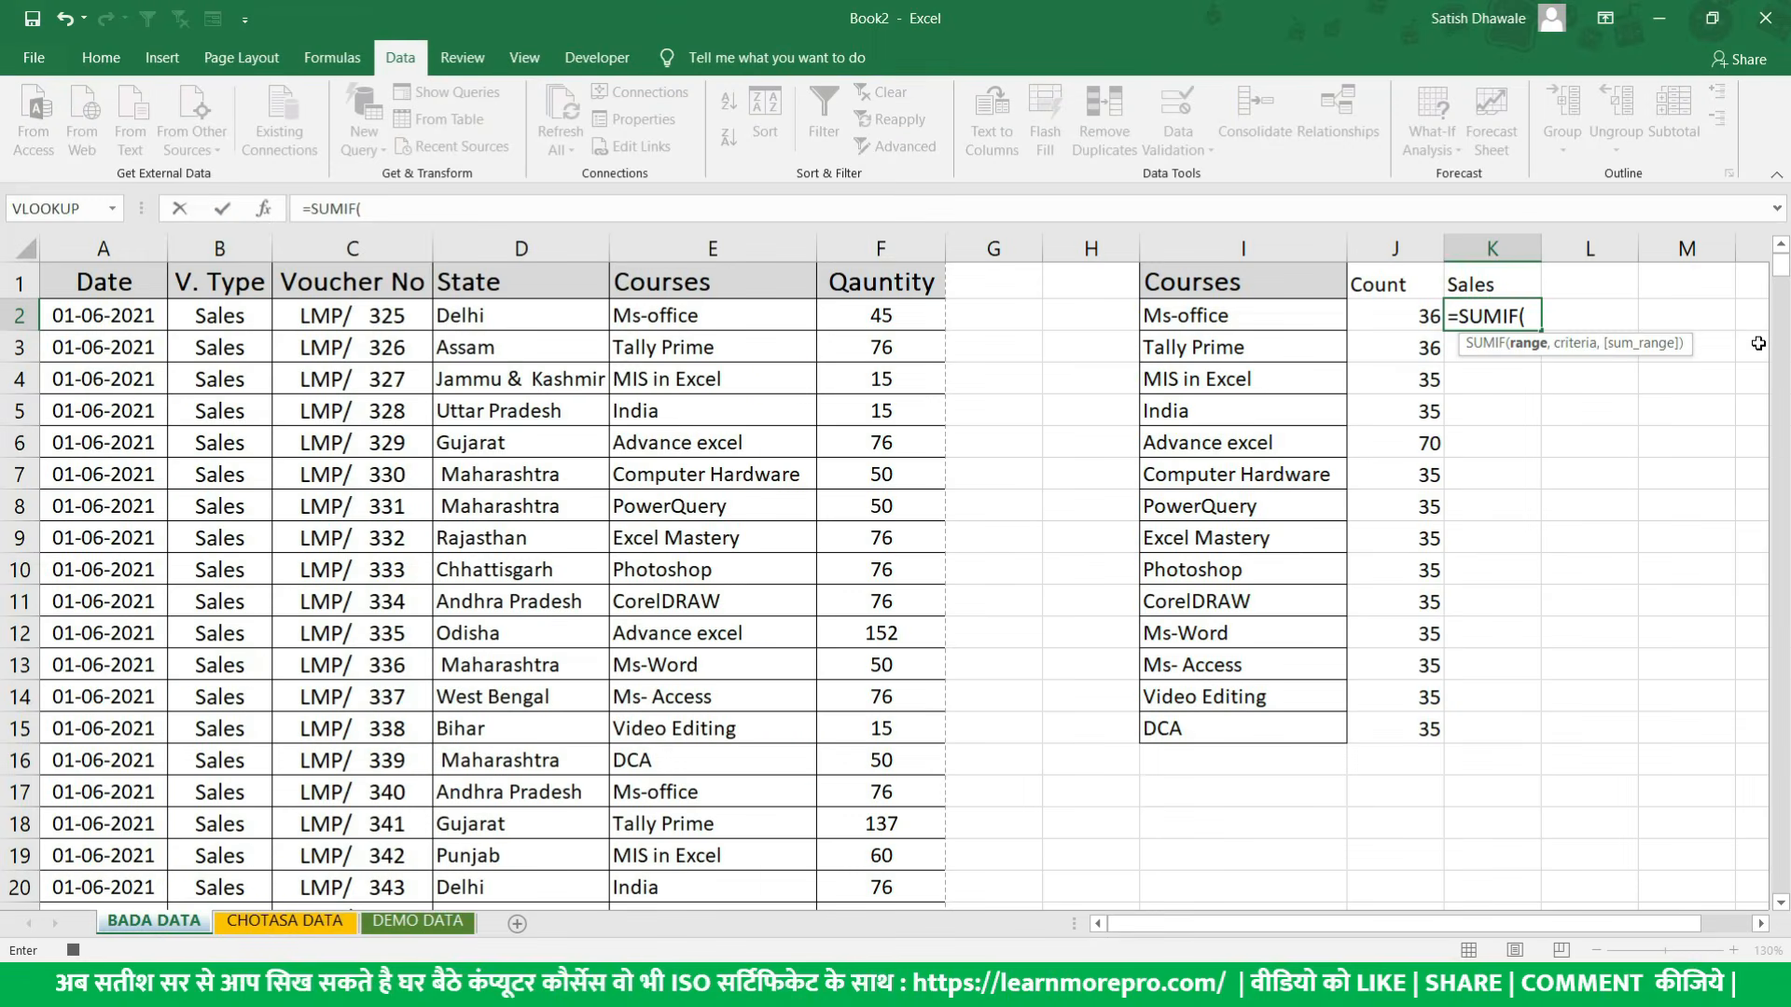
{"action": "left_click", "coordinate": [711, 248]}
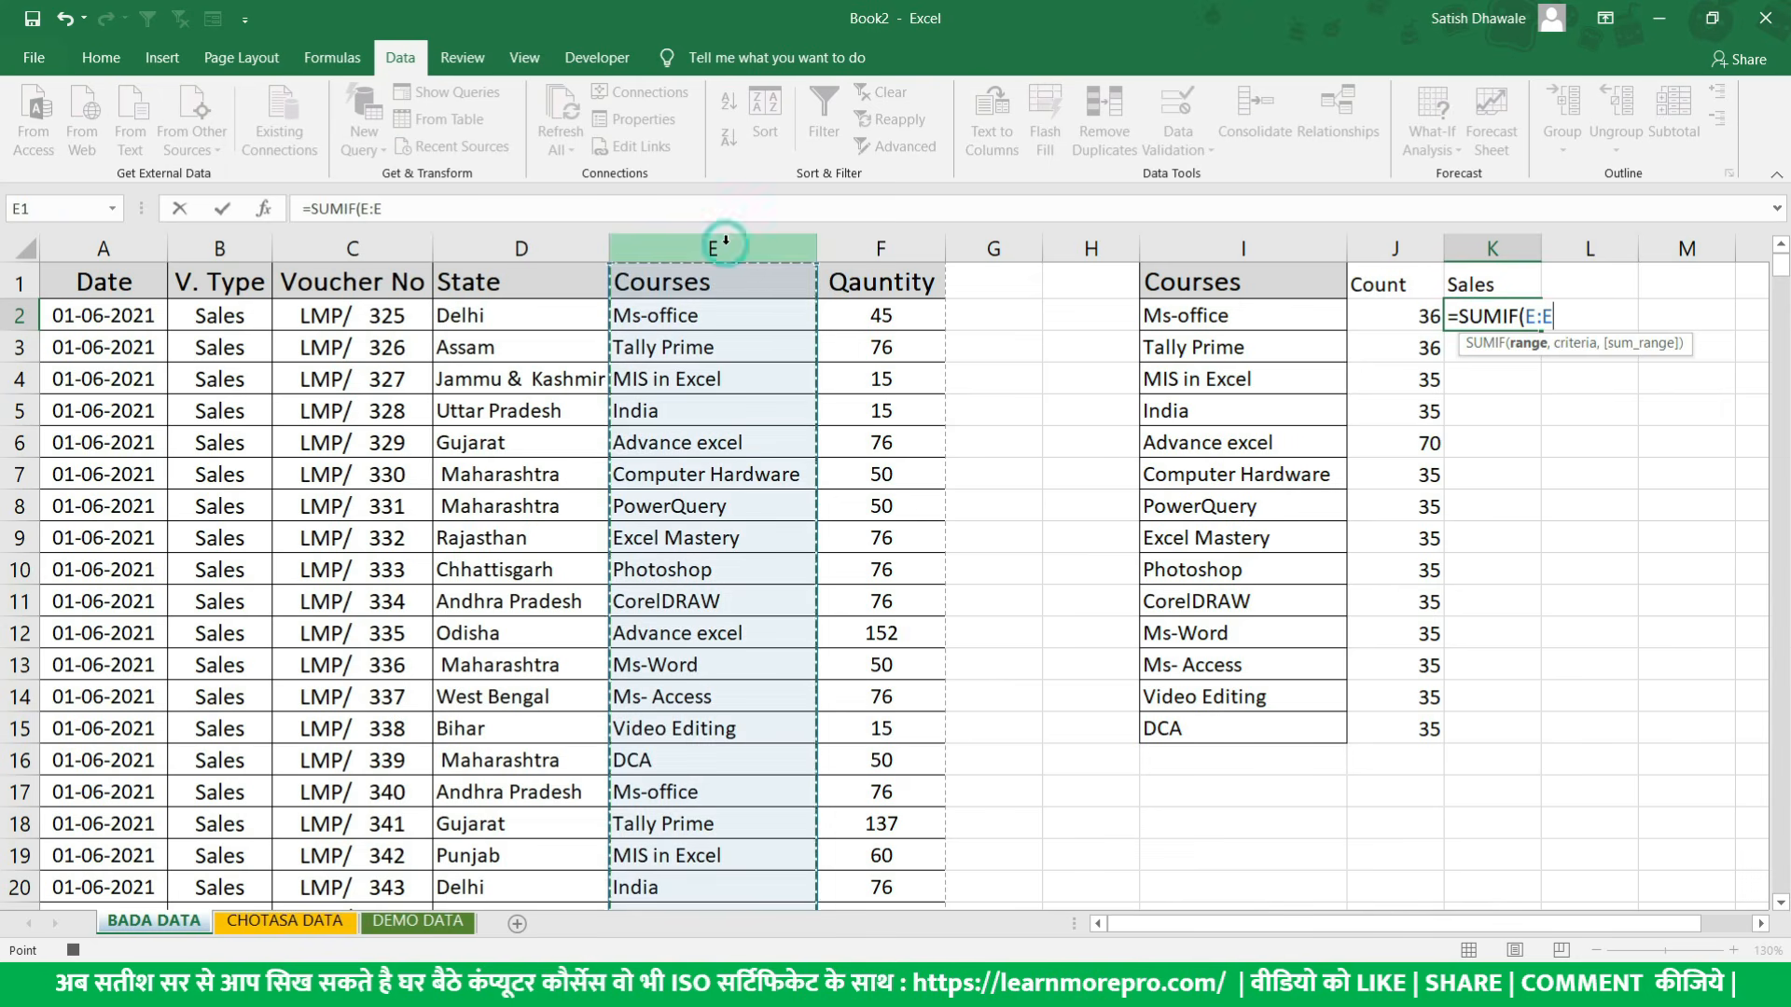
{"action": "type", "text": ","}
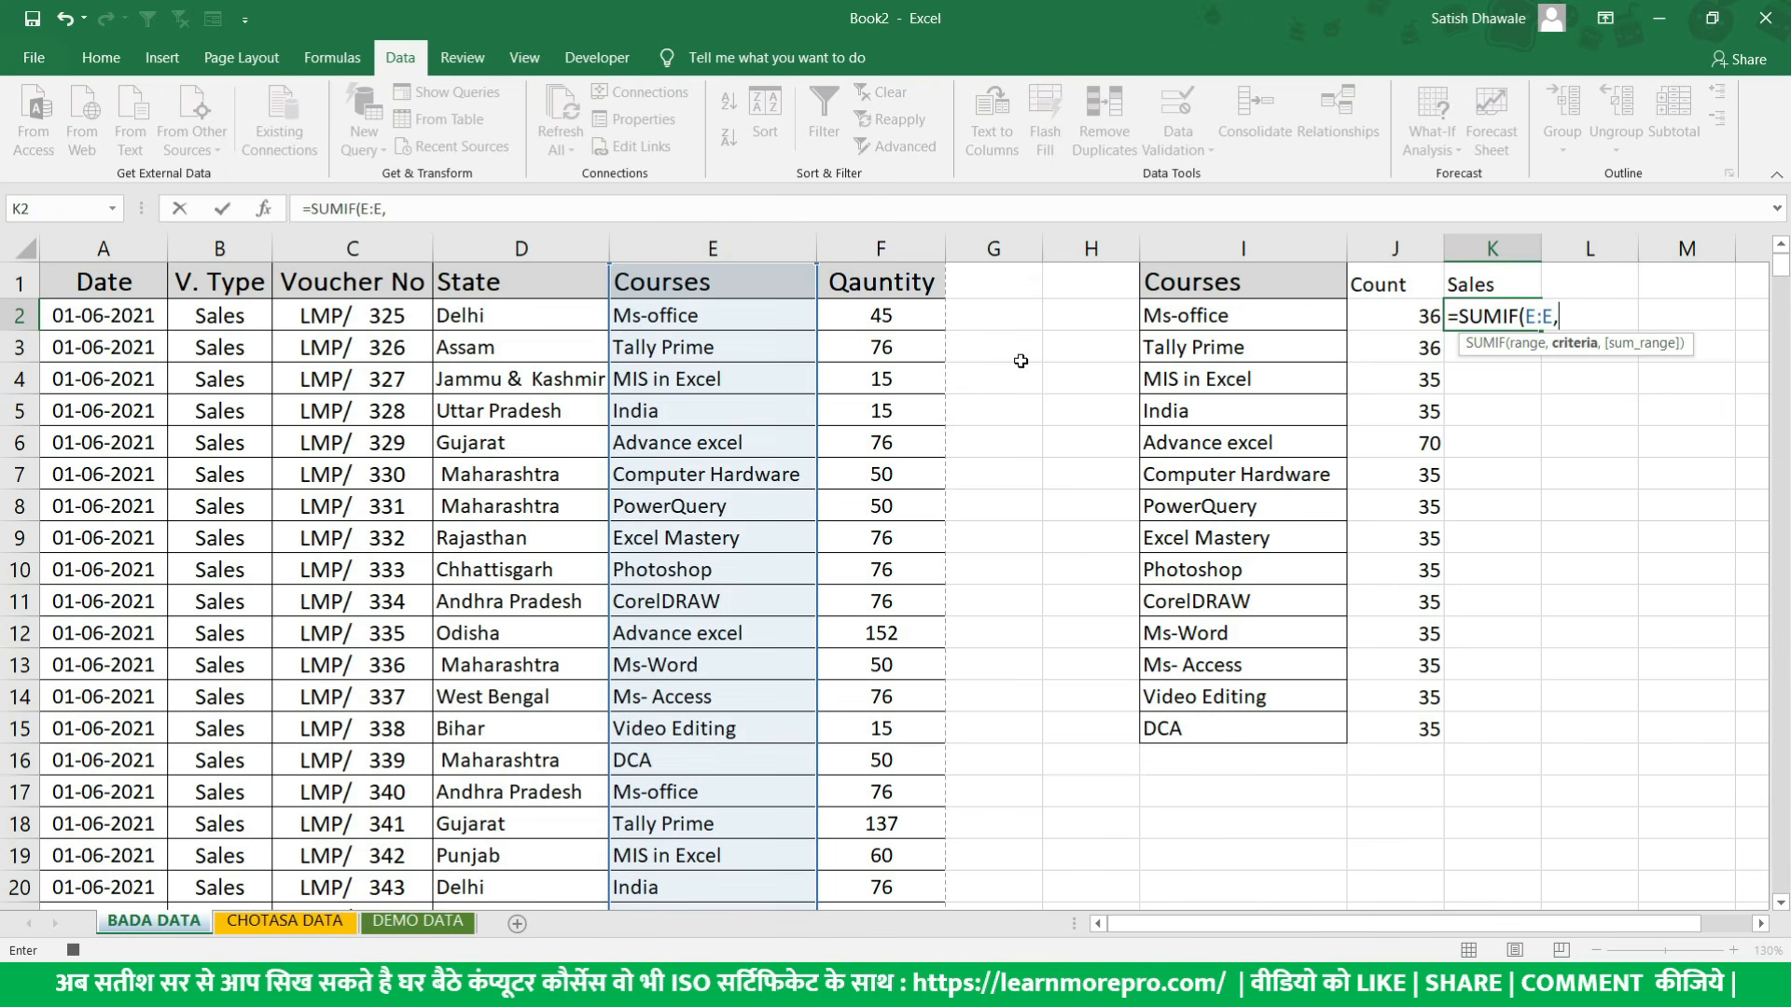
{"action": "left_click", "coordinate": [1254, 317]}
{"action": "type", "text": ","}
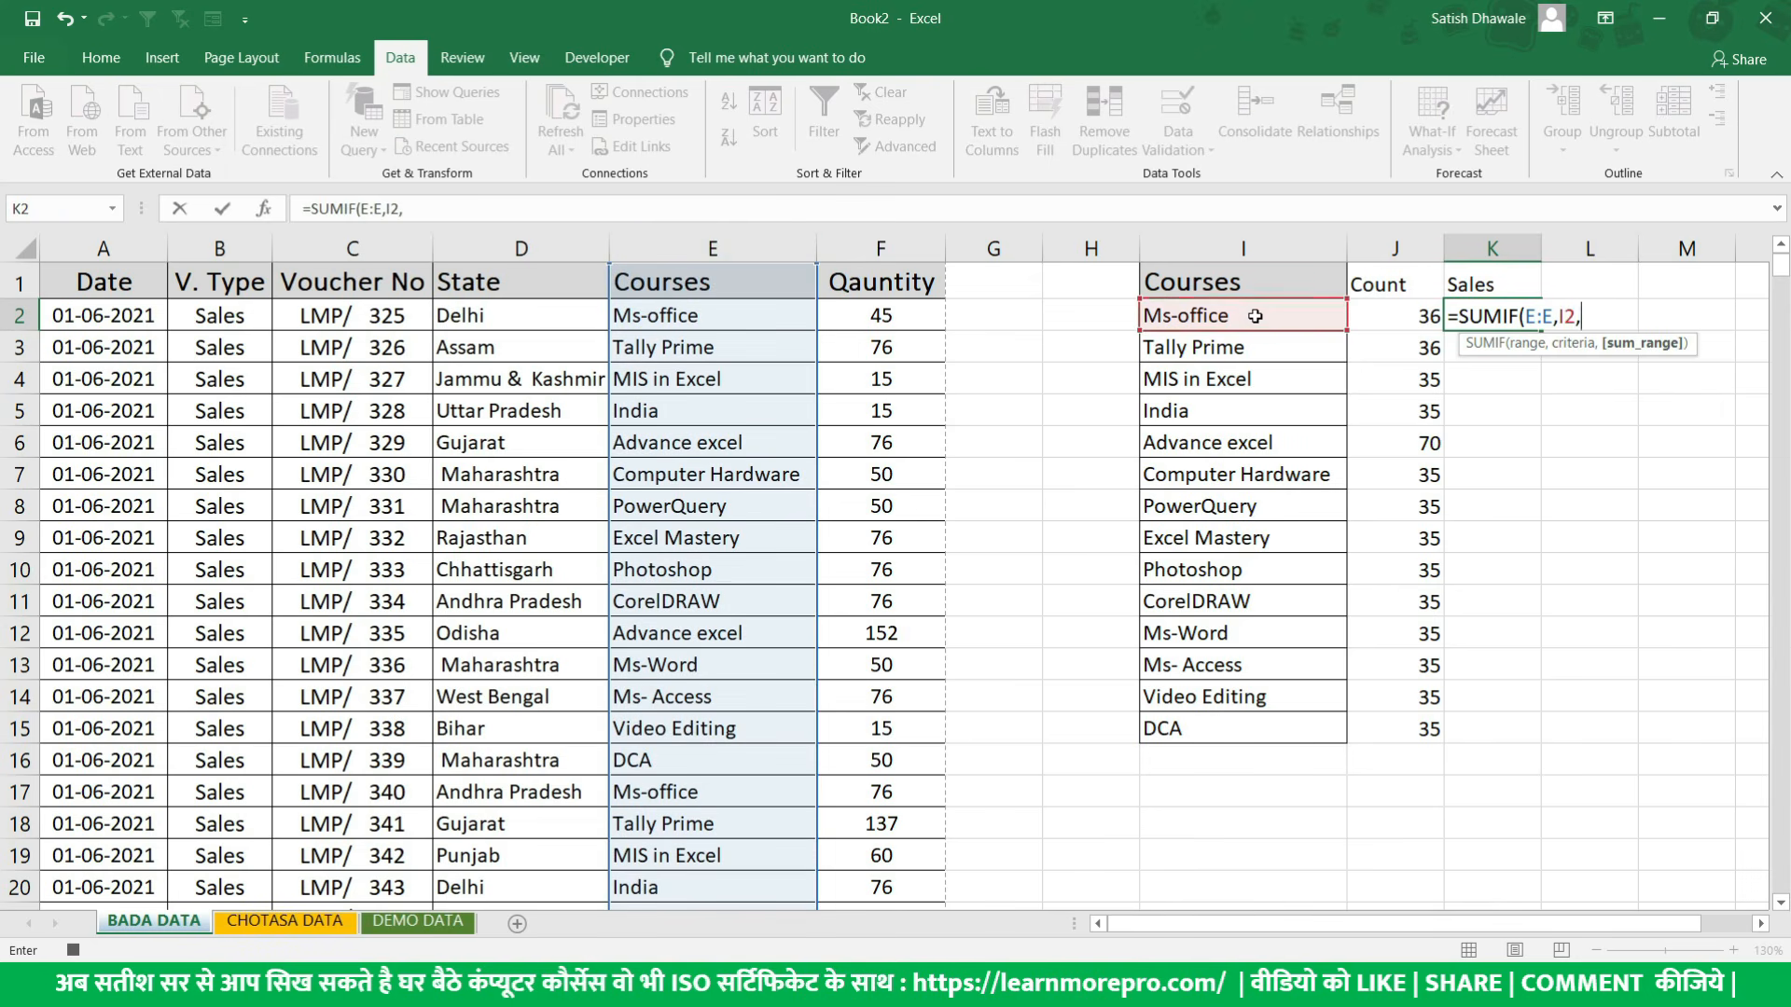
{"action": "left_click", "coordinate": [901, 247]}
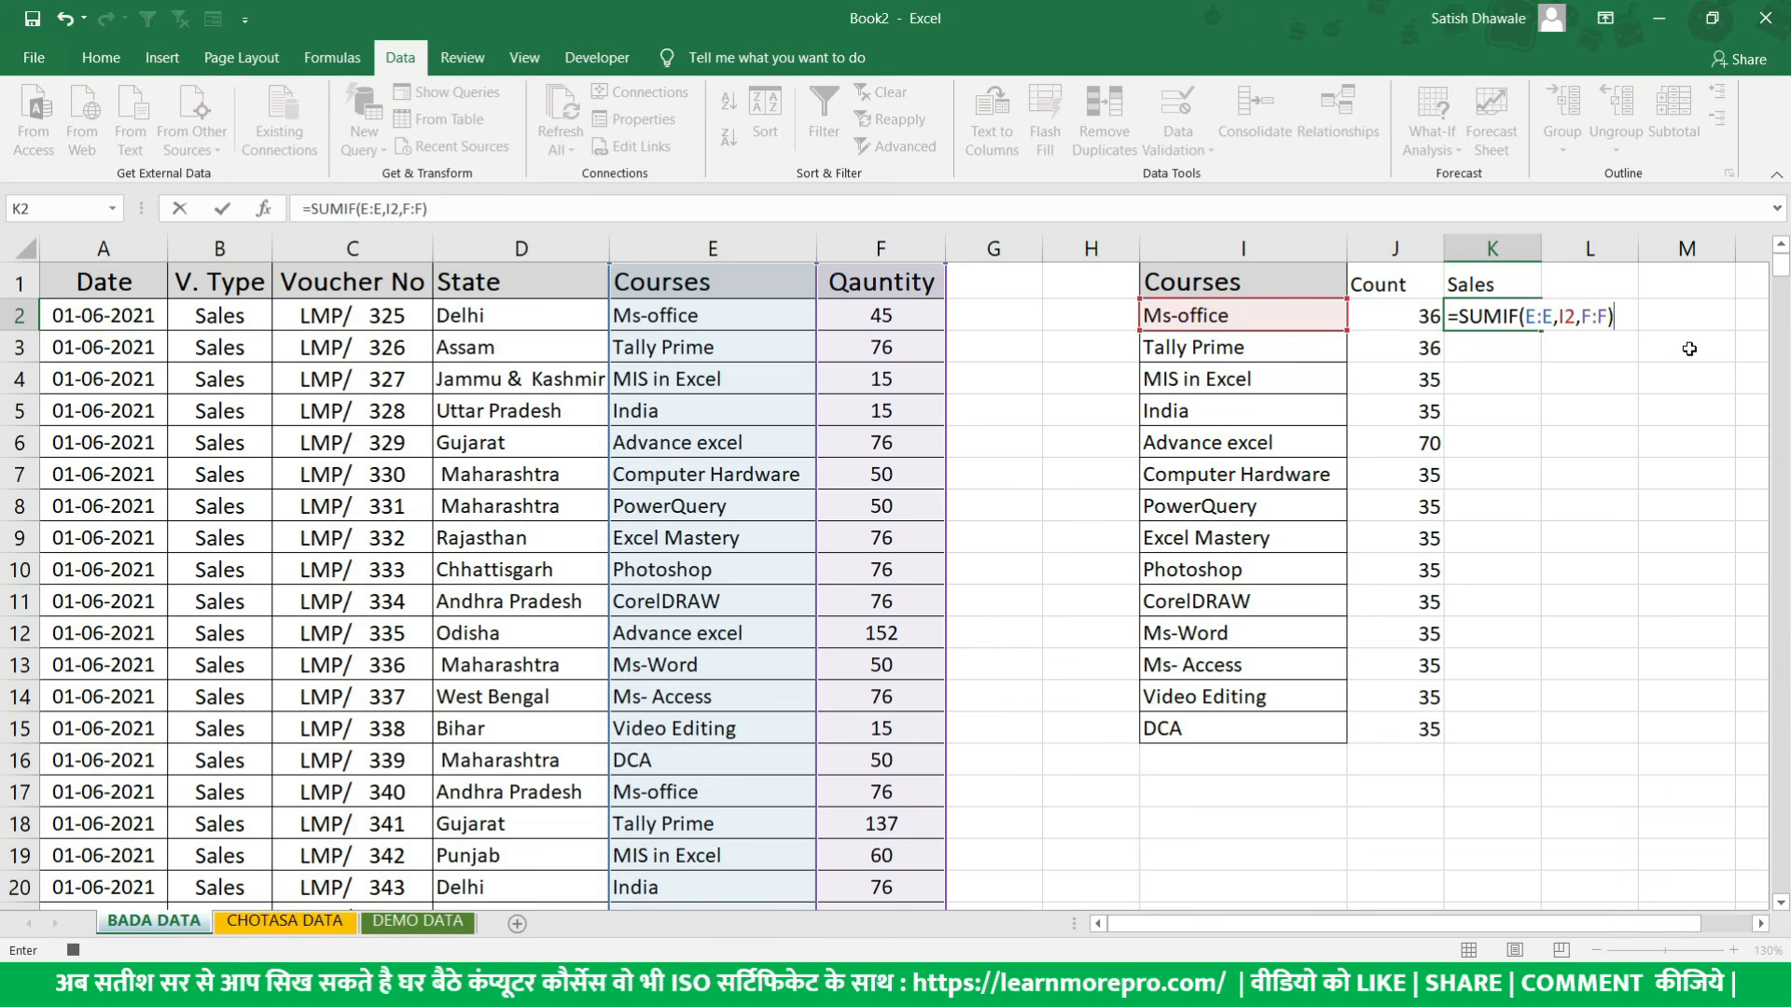
{"action": "key", "text": "Return"}
- Fill the SUMIF formula from K2 down to K15 and check the Count column against the Courses data
{"action": "left_click", "coordinate": [1457, 323]}
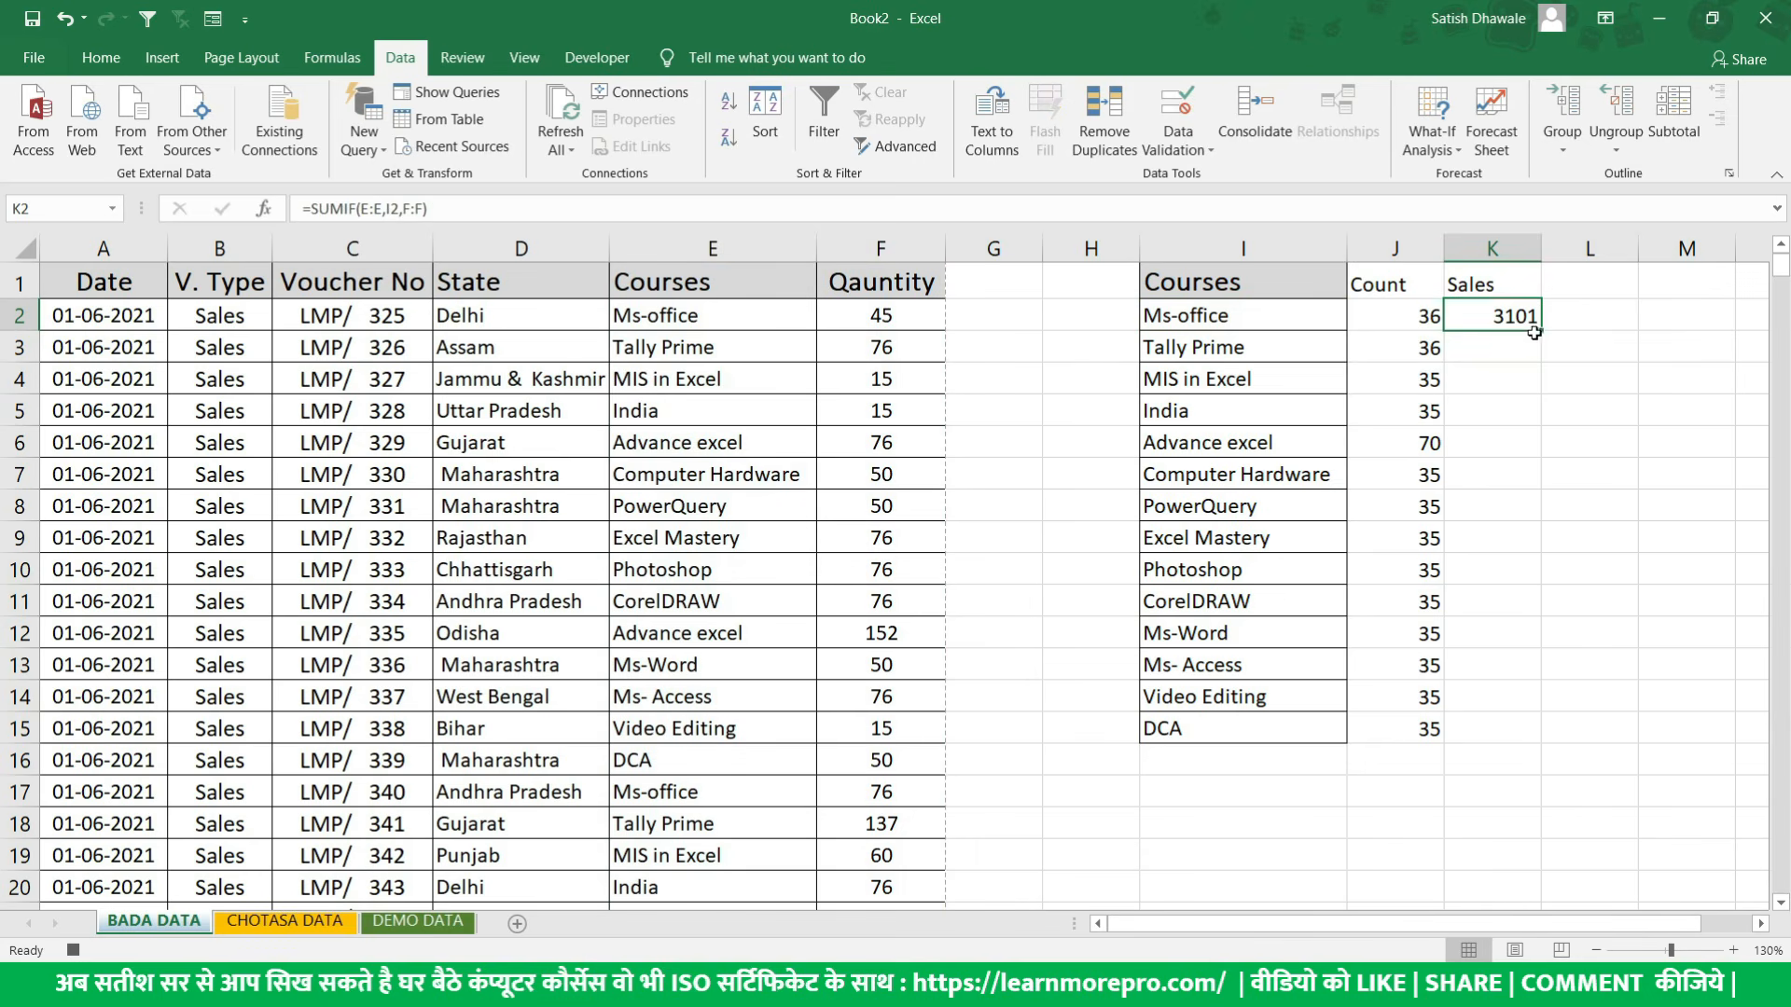
{"action": "left_click_drag", "start_coordinate": [1540, 332], "coordinate": [1541, 741]}
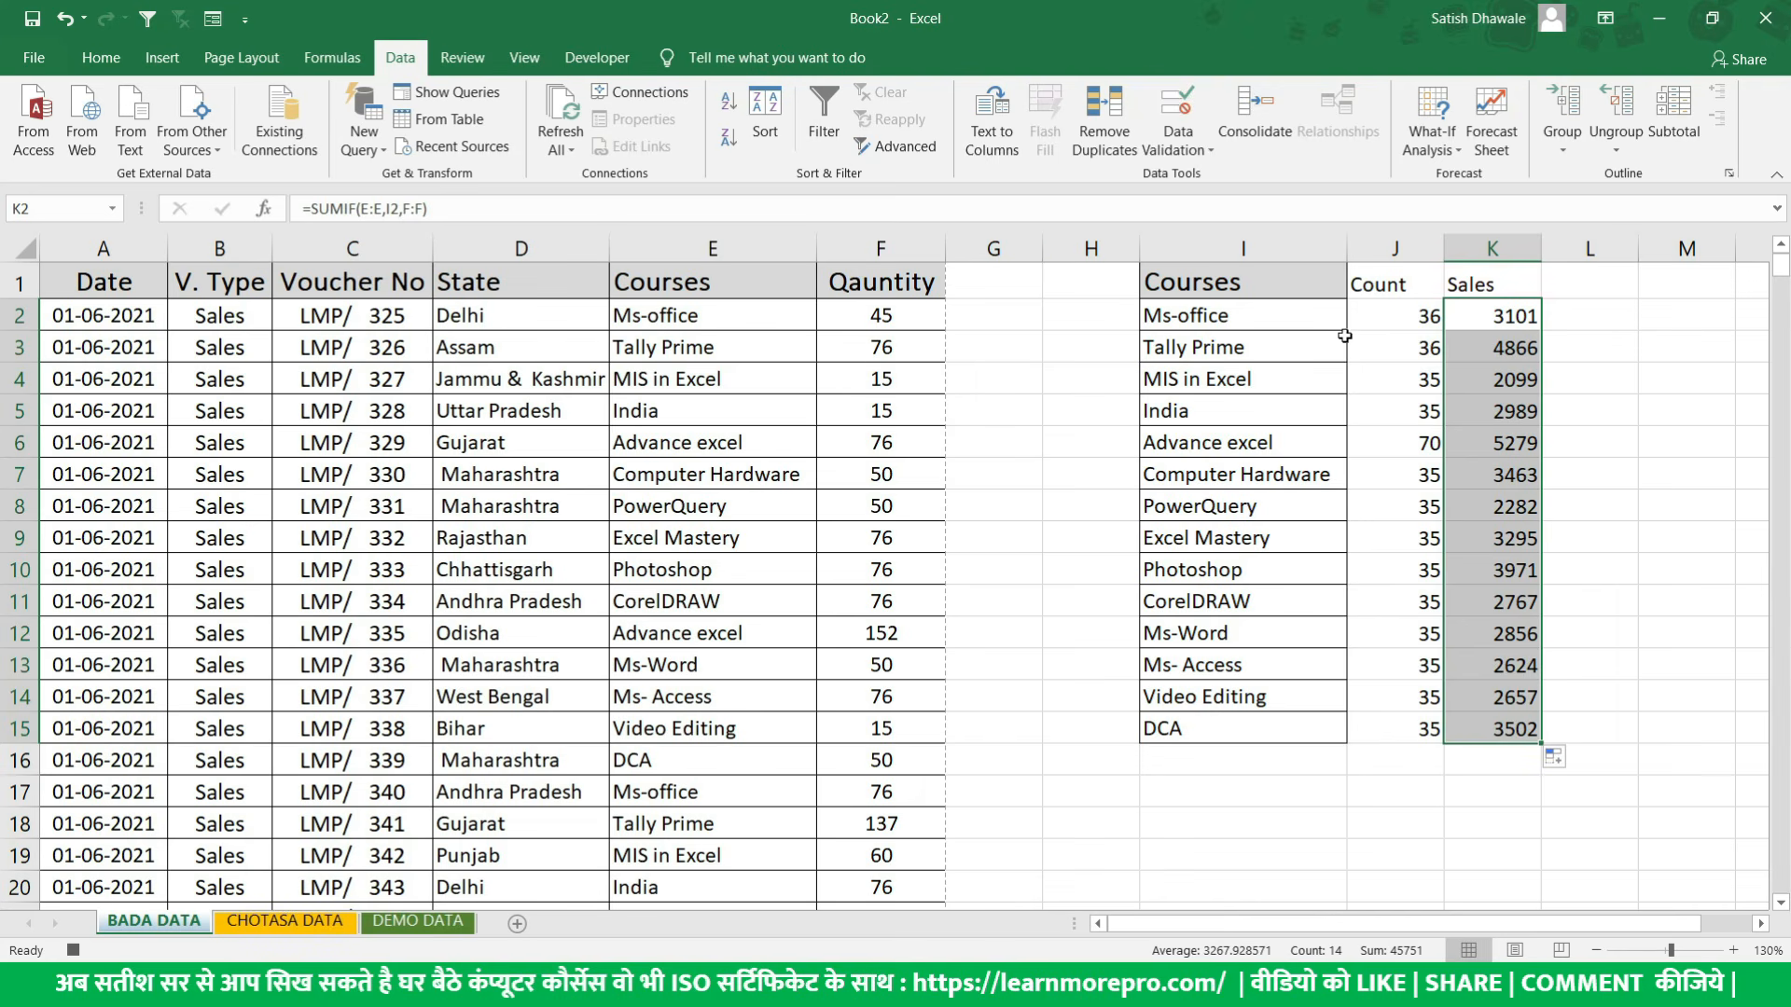
{"action": "left_click_drag", "start_coordinate": [1388, 315], "coordinate": [1409, 732]}
{"action": "left_click_drag", "start_coordinate": [737, 319], "coordinate": [750, 634]}
{"action": "left_click", "coordinate": [1419, 314]}
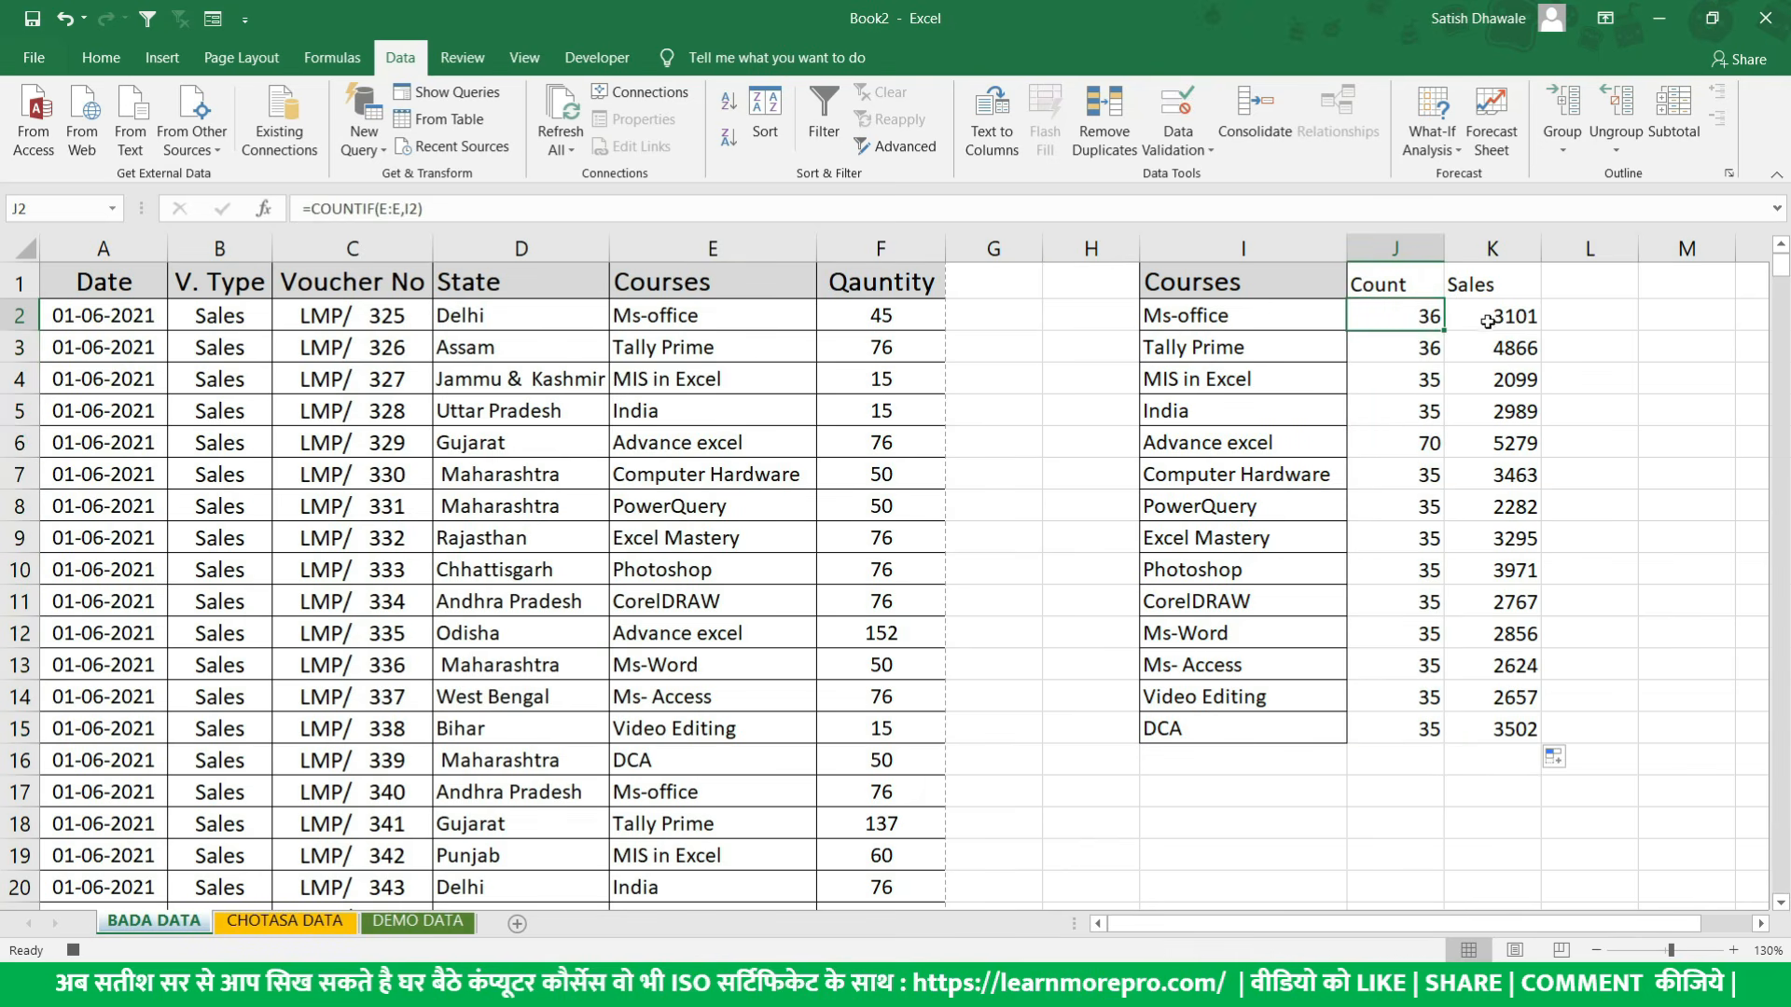
- Apply all borders to the course summary table in I1:K15
{"action": "left_click_drag", "start_coordinate": [1504, 295], "coordinate": [1238, 727]}
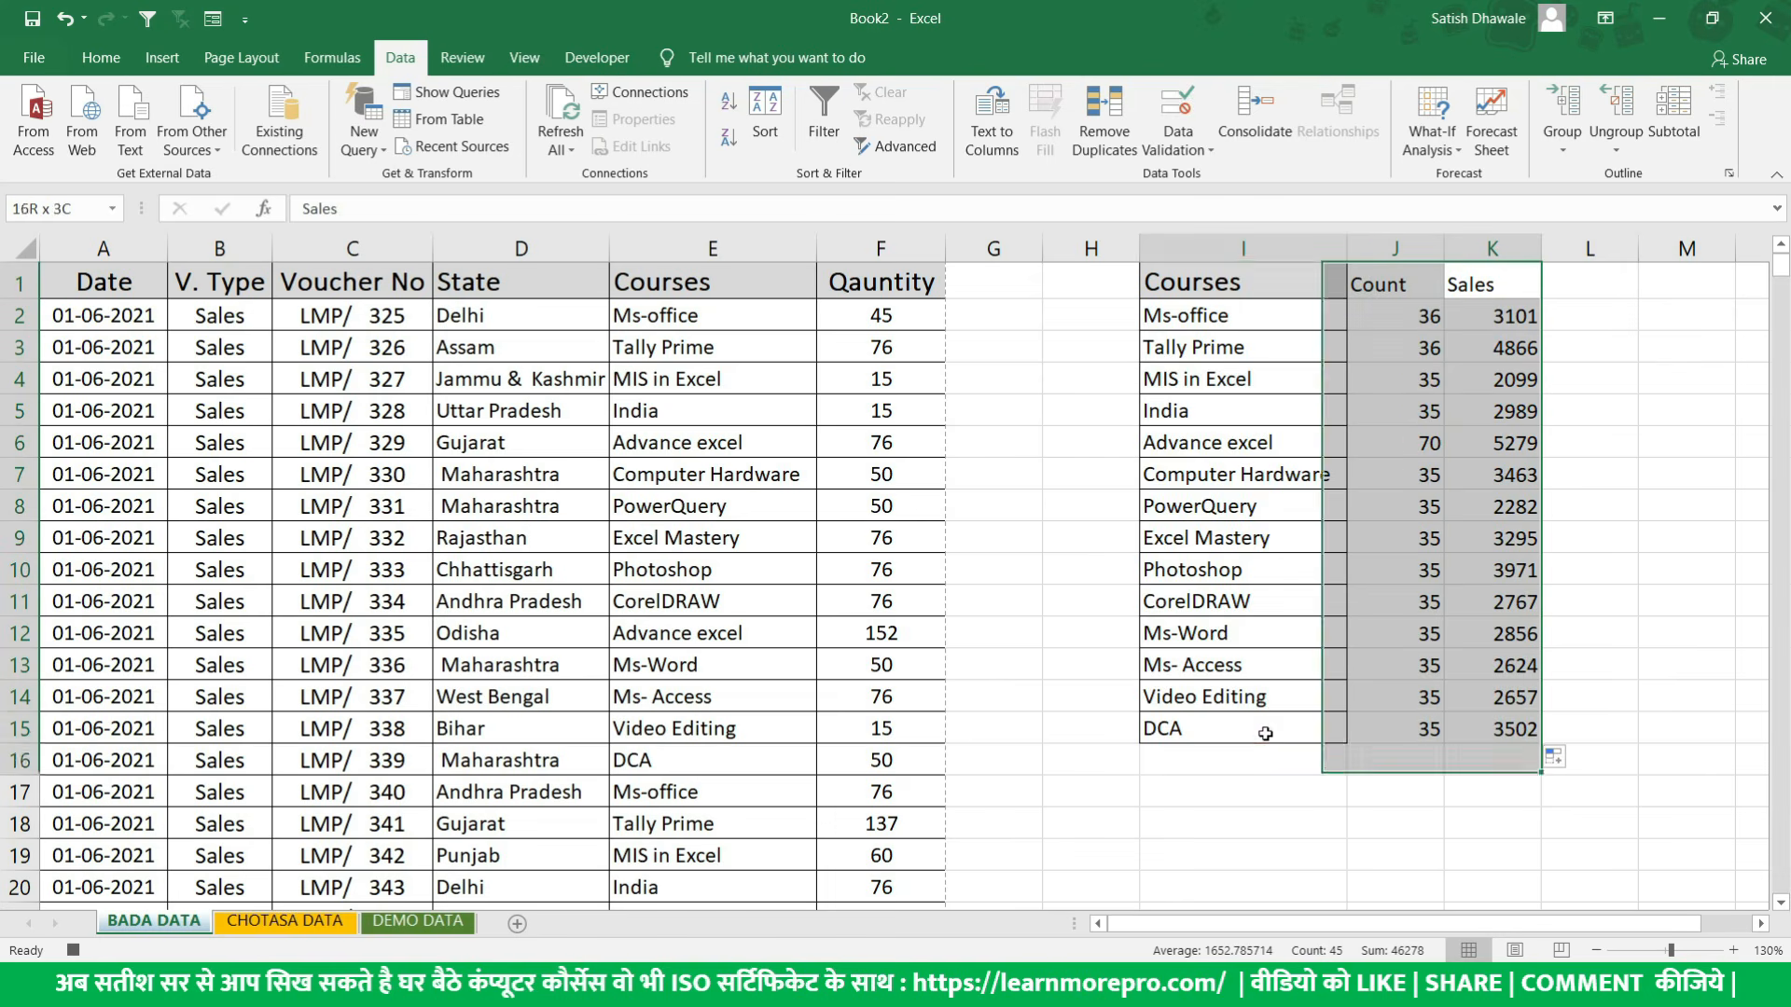
{"action": "left_click", "coordinate": [102, 58]}
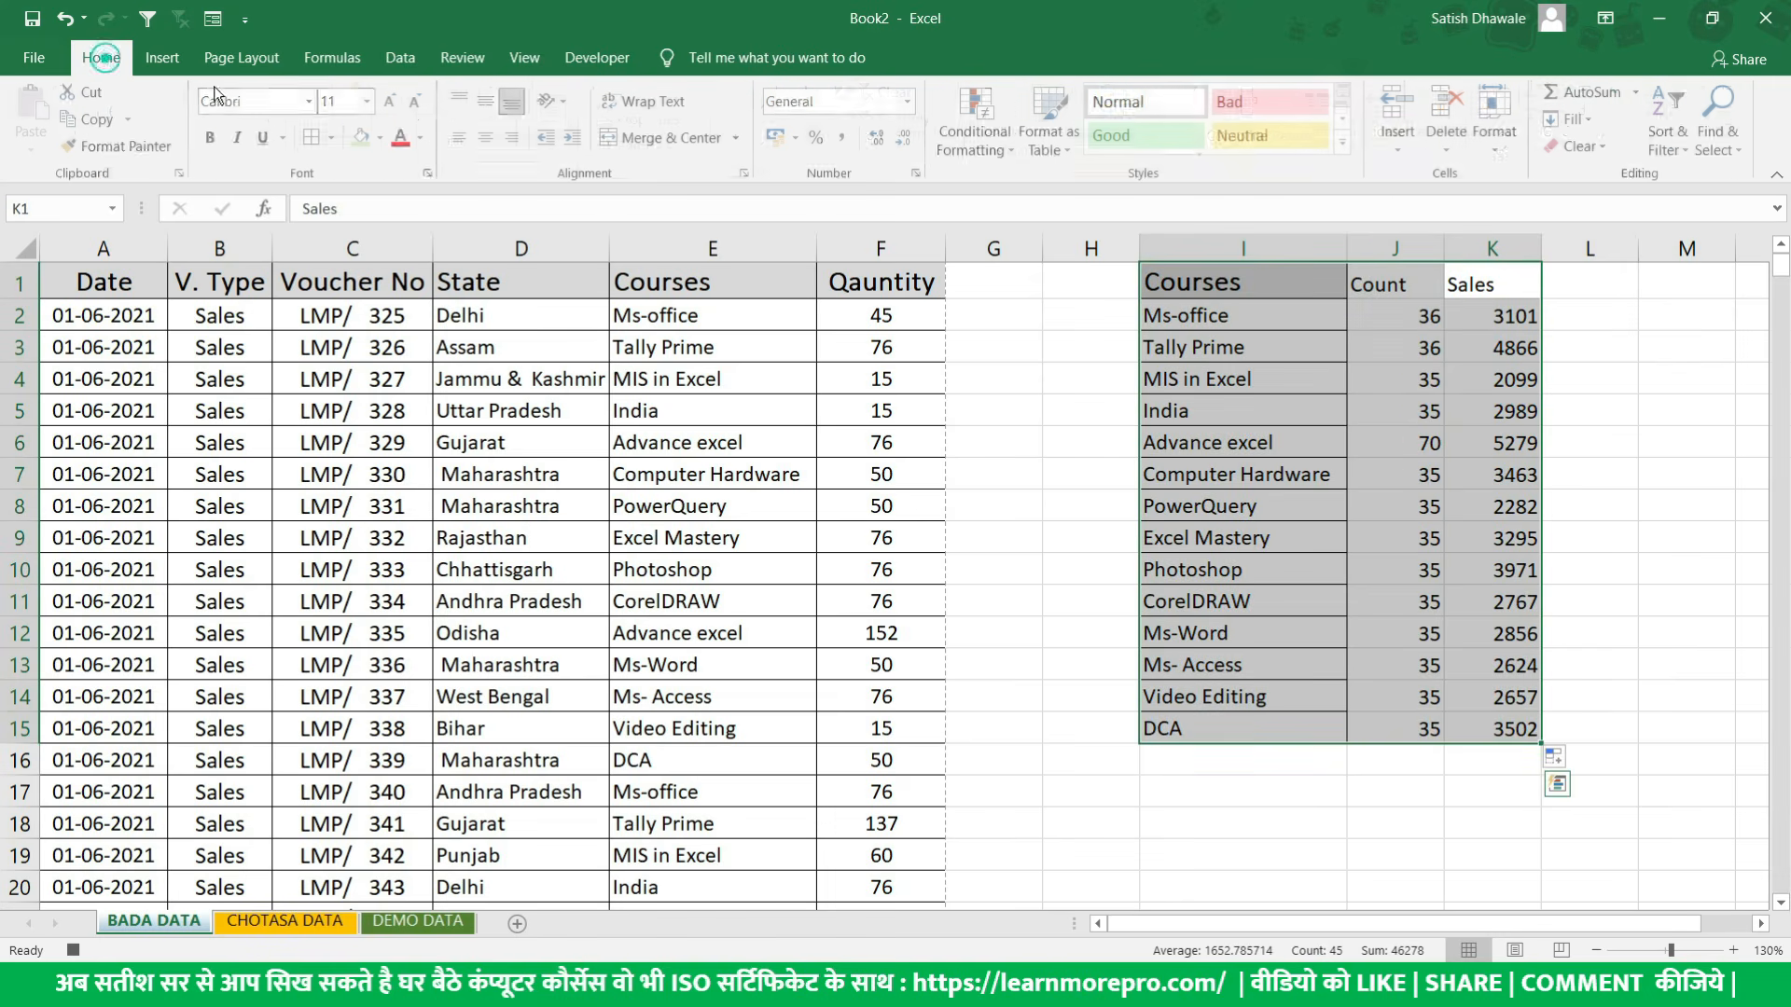
{"action": "left_click", "coordinate": [316, 140]}
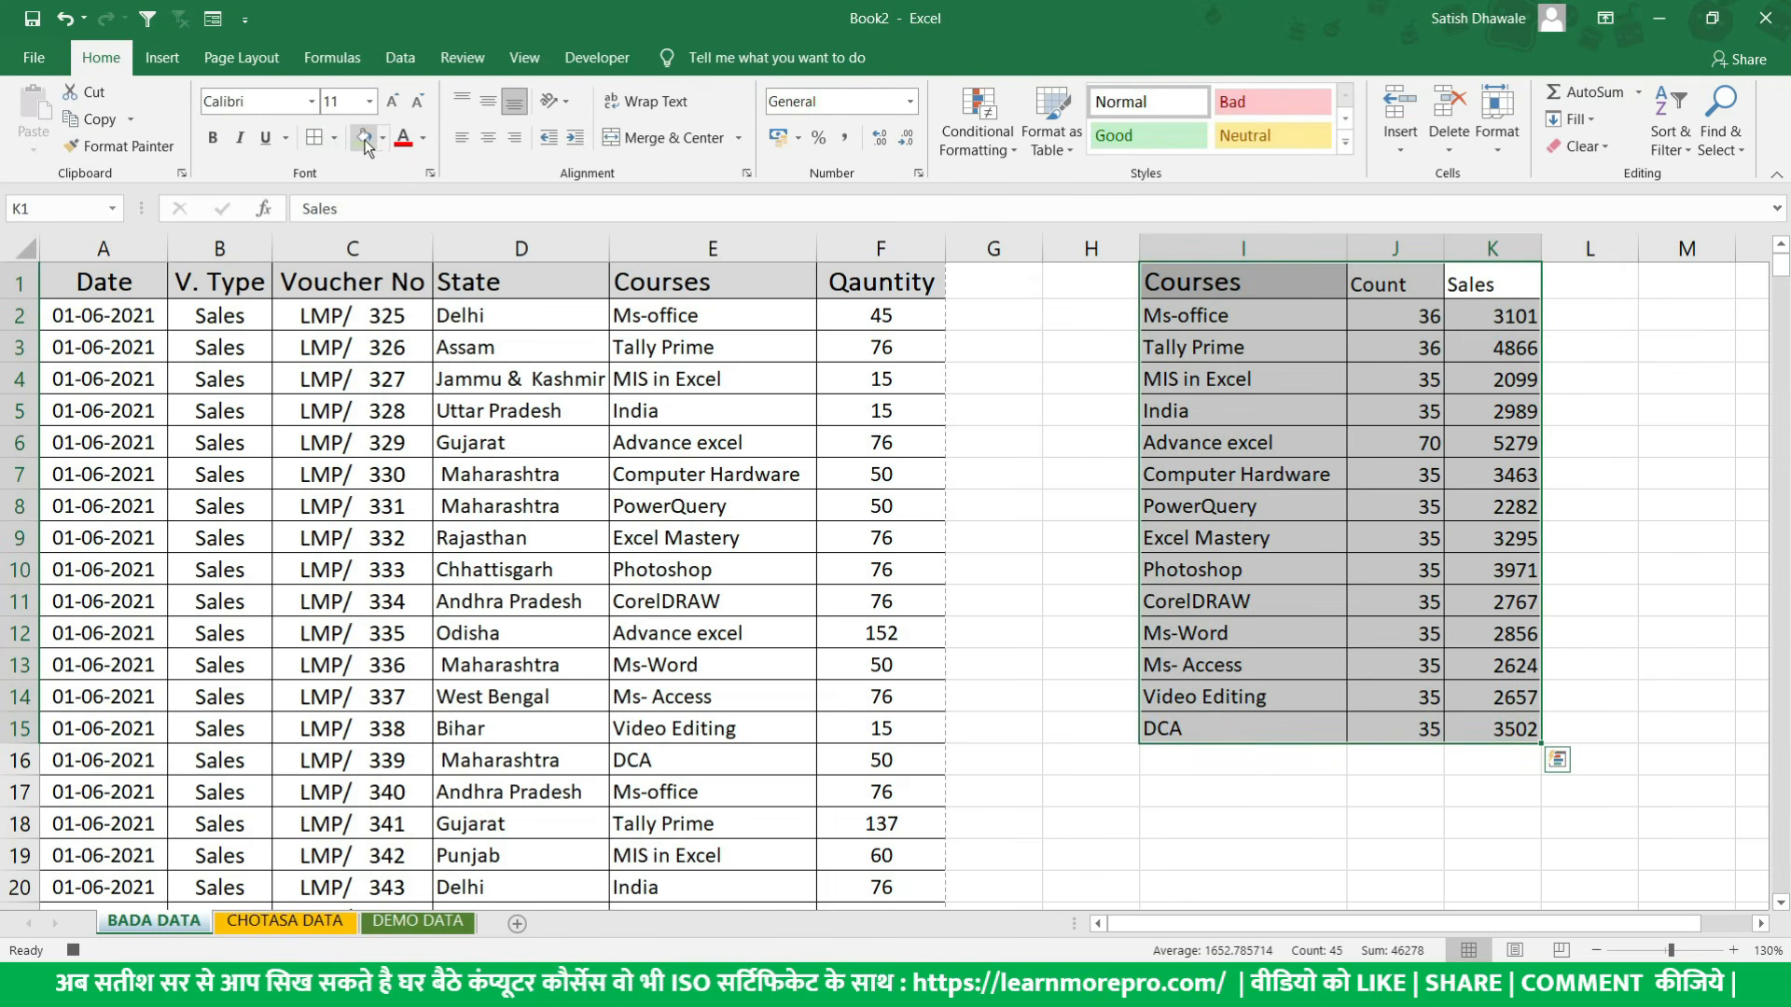
- Fill the summary header cells I1:K1 with light green
{"action": "left_click_drag", "start_coordinate": [1236, 282], "coordinate": [1483, 284]}
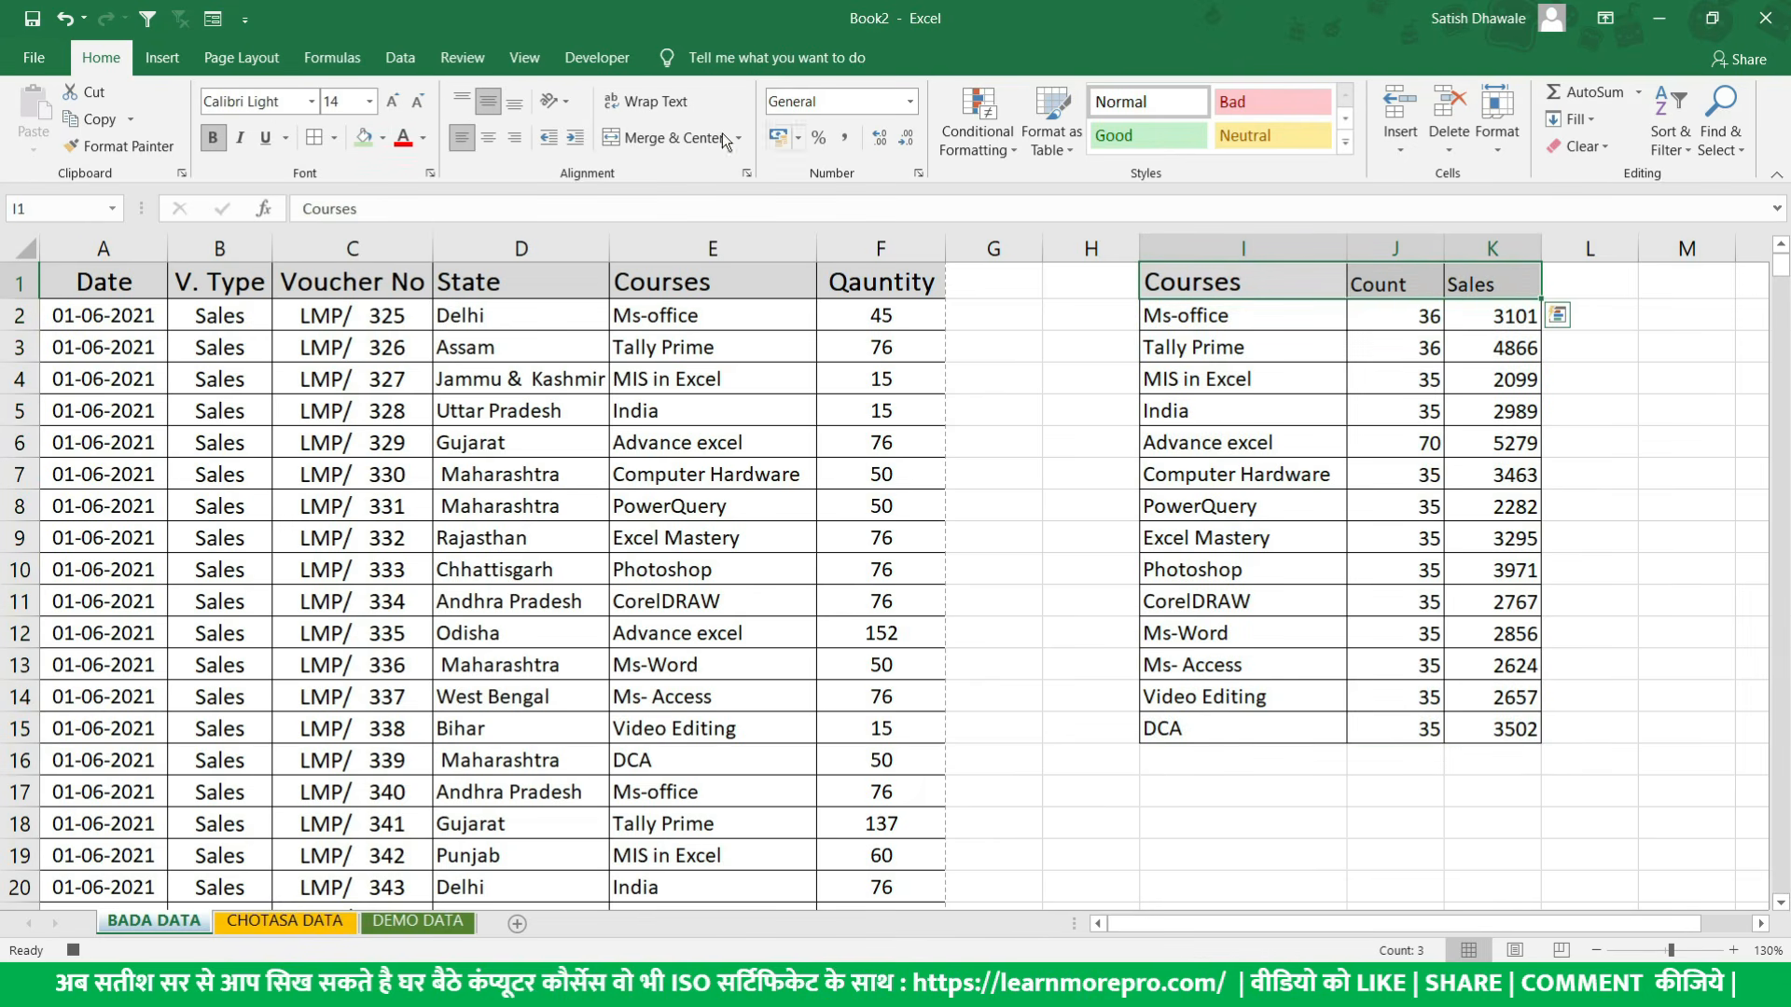
{"action": "left_click", "coordinate": [382, 138]}
{"action": "left_click", "coordinate": [519, 241]}
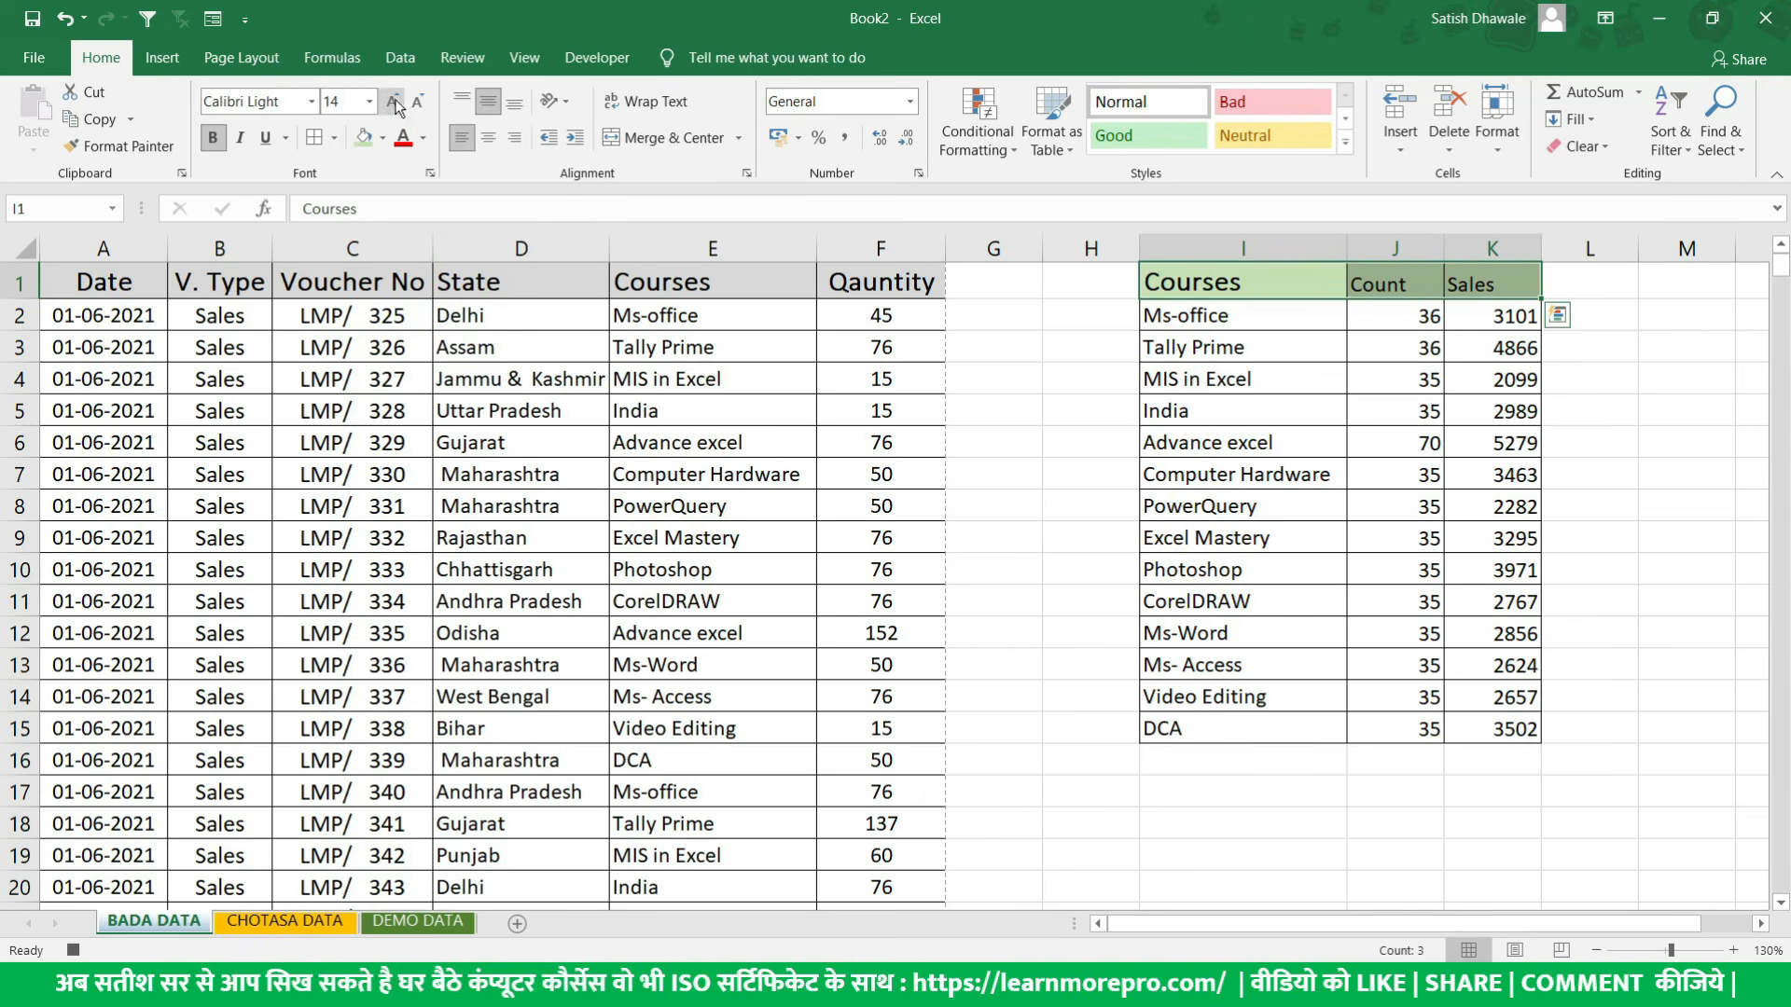
- Set the summary header cells I1:K1 to font size 14 and apply bold
{"action": "left_click", "coordinate": [338, 102]}
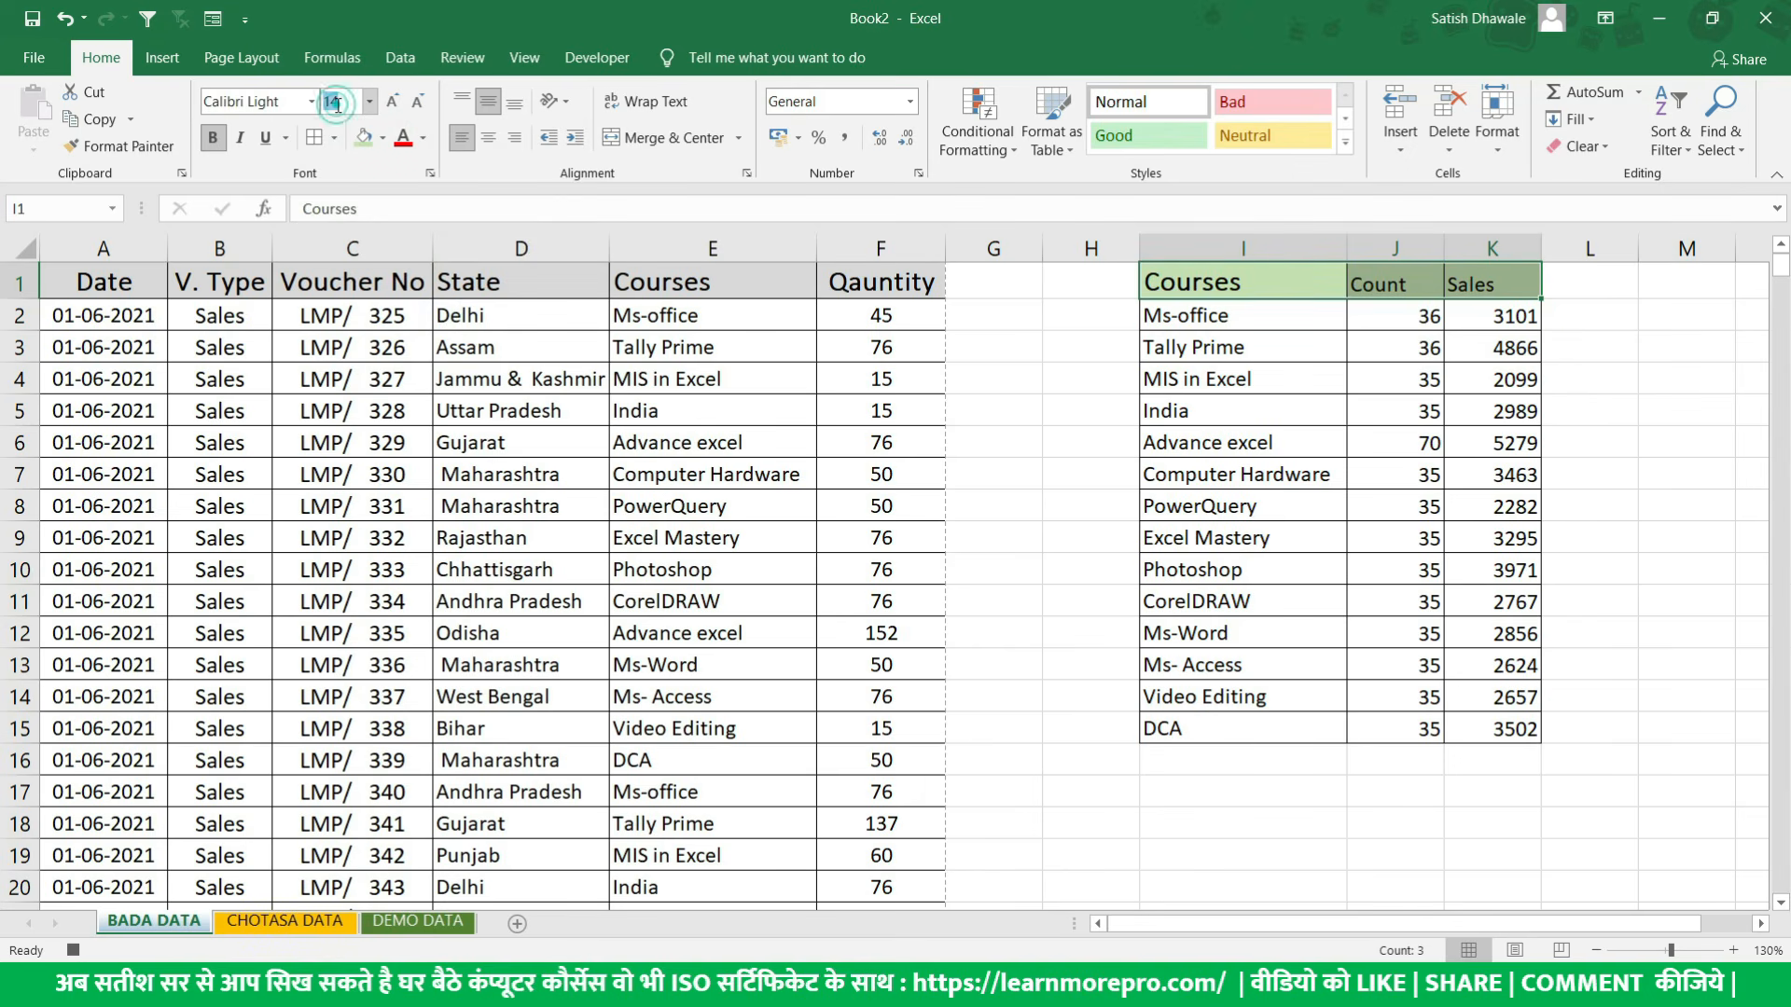
{"action": "type", "text": "14"}
{"action": "key", "text": "Return"}
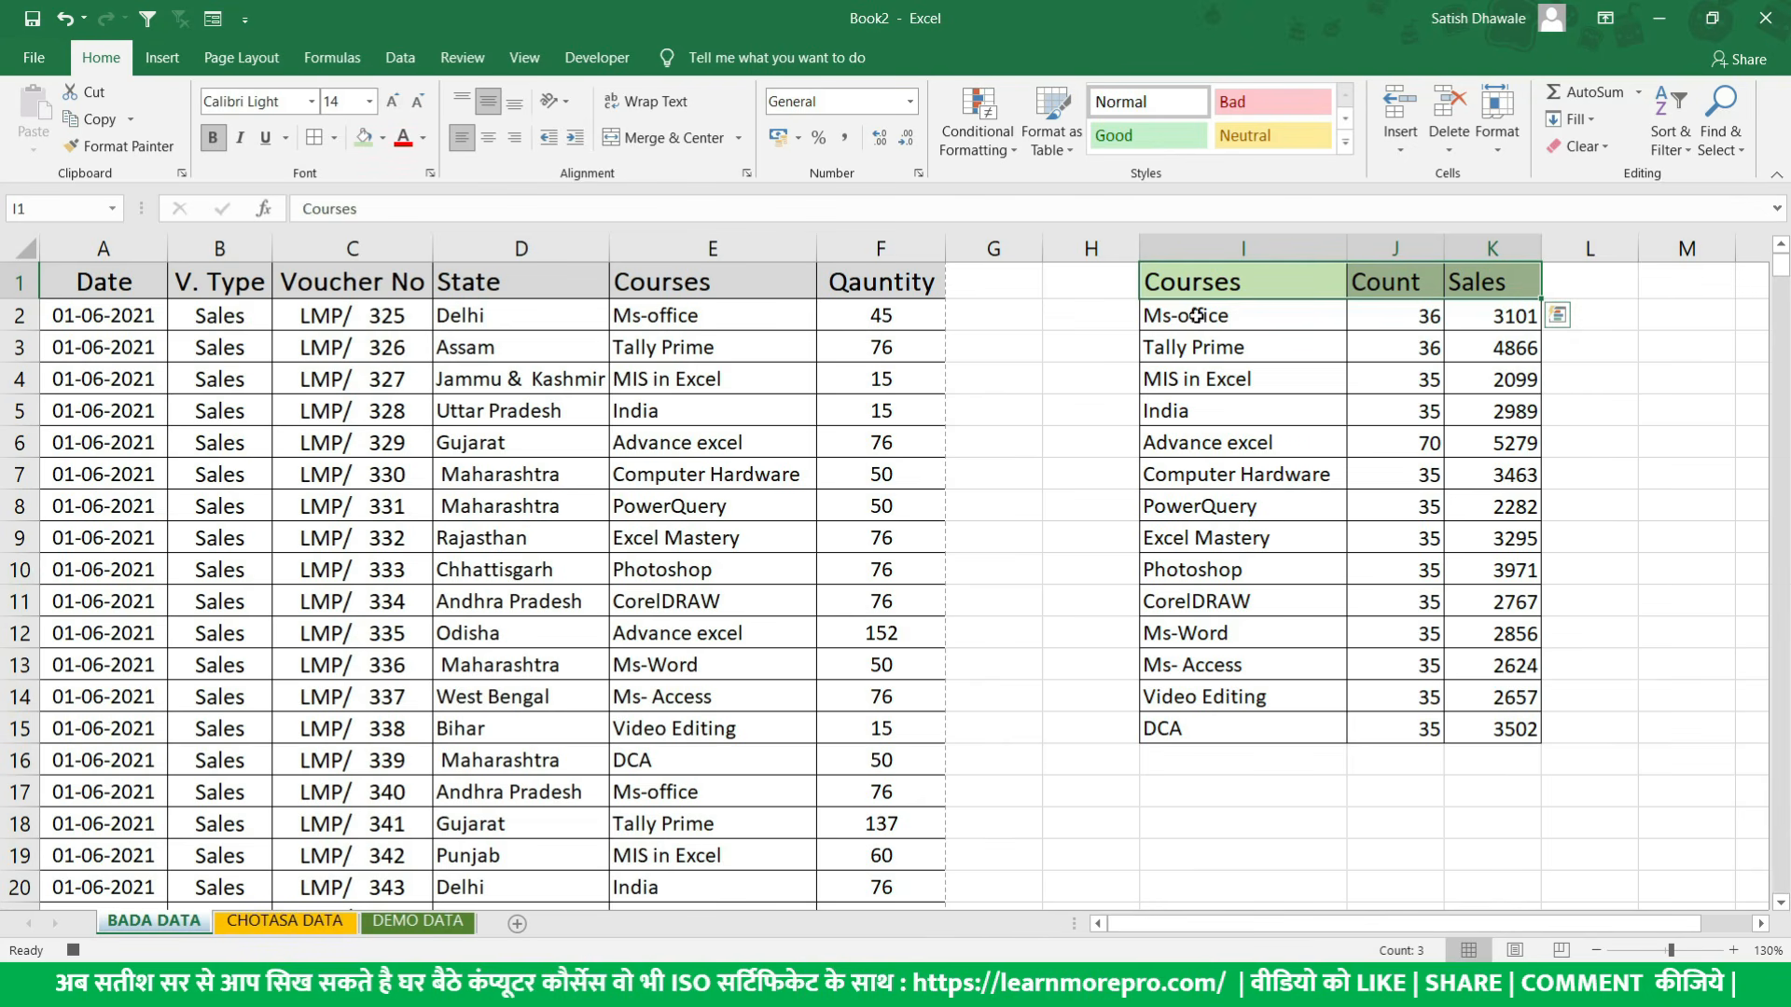
{"action": "left_click", "coordinate": [213, 138]}
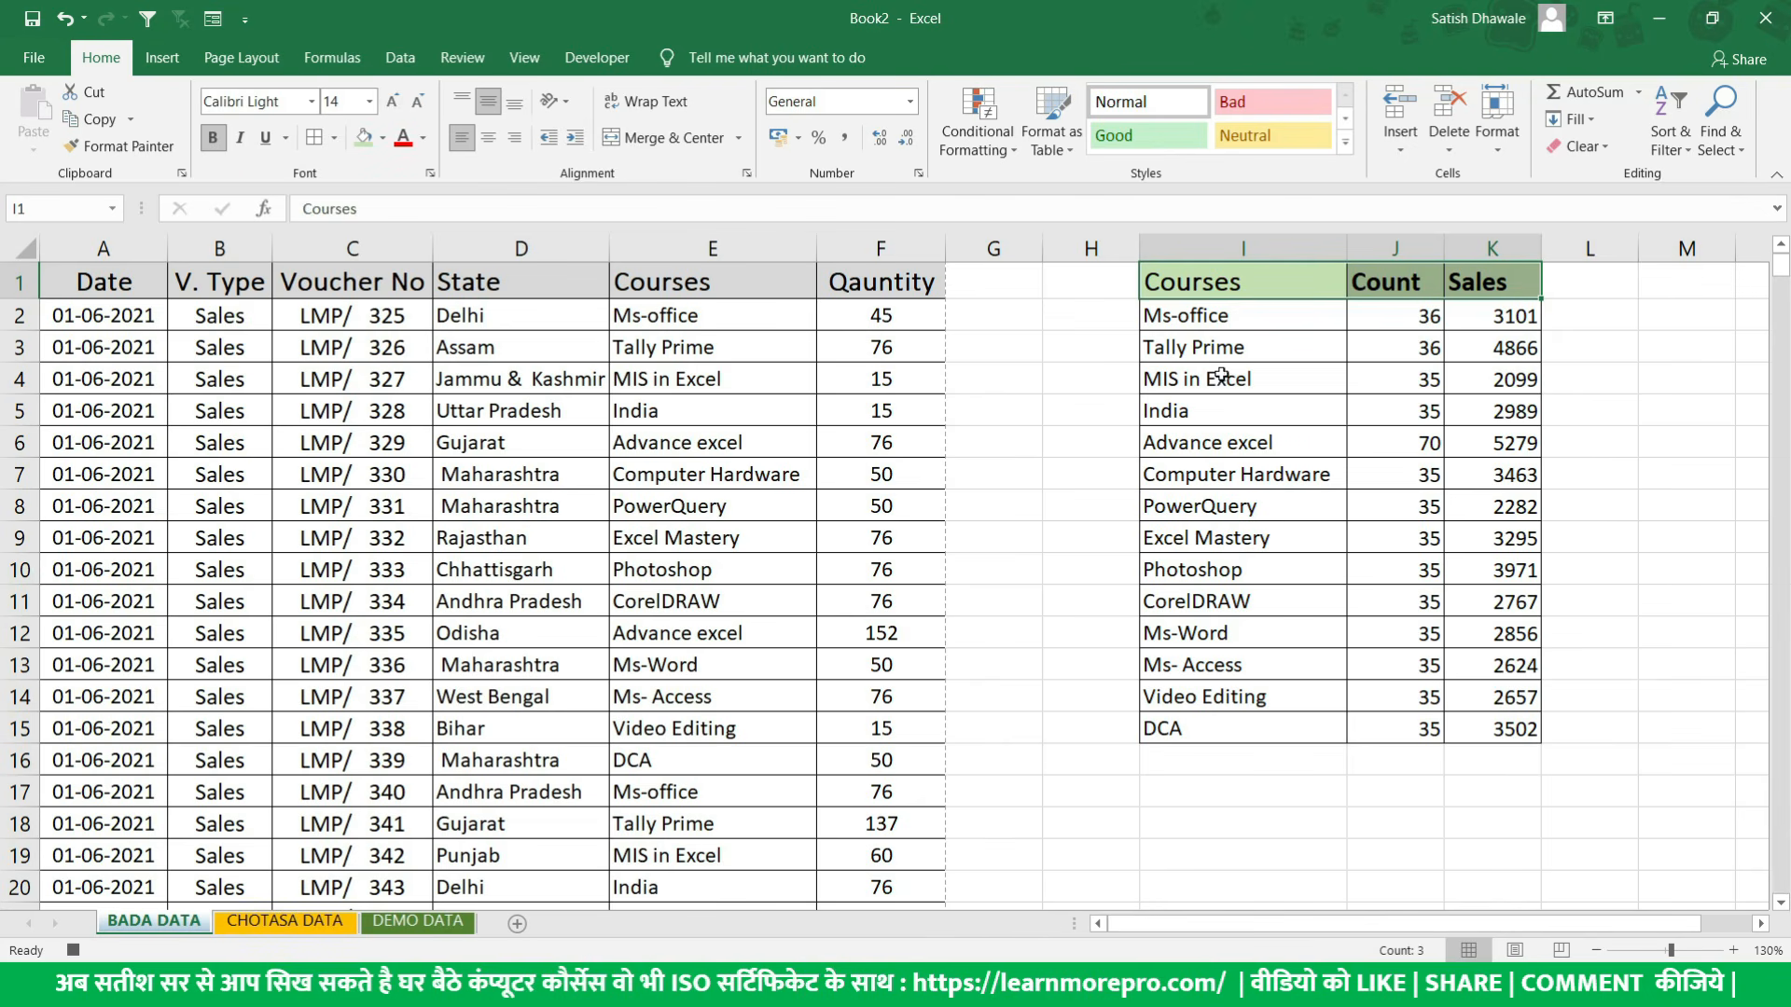
- Enter the label Total in cell J16, directly below the Count column
{"action": "left_click", "coordinate": [1269, 788]}
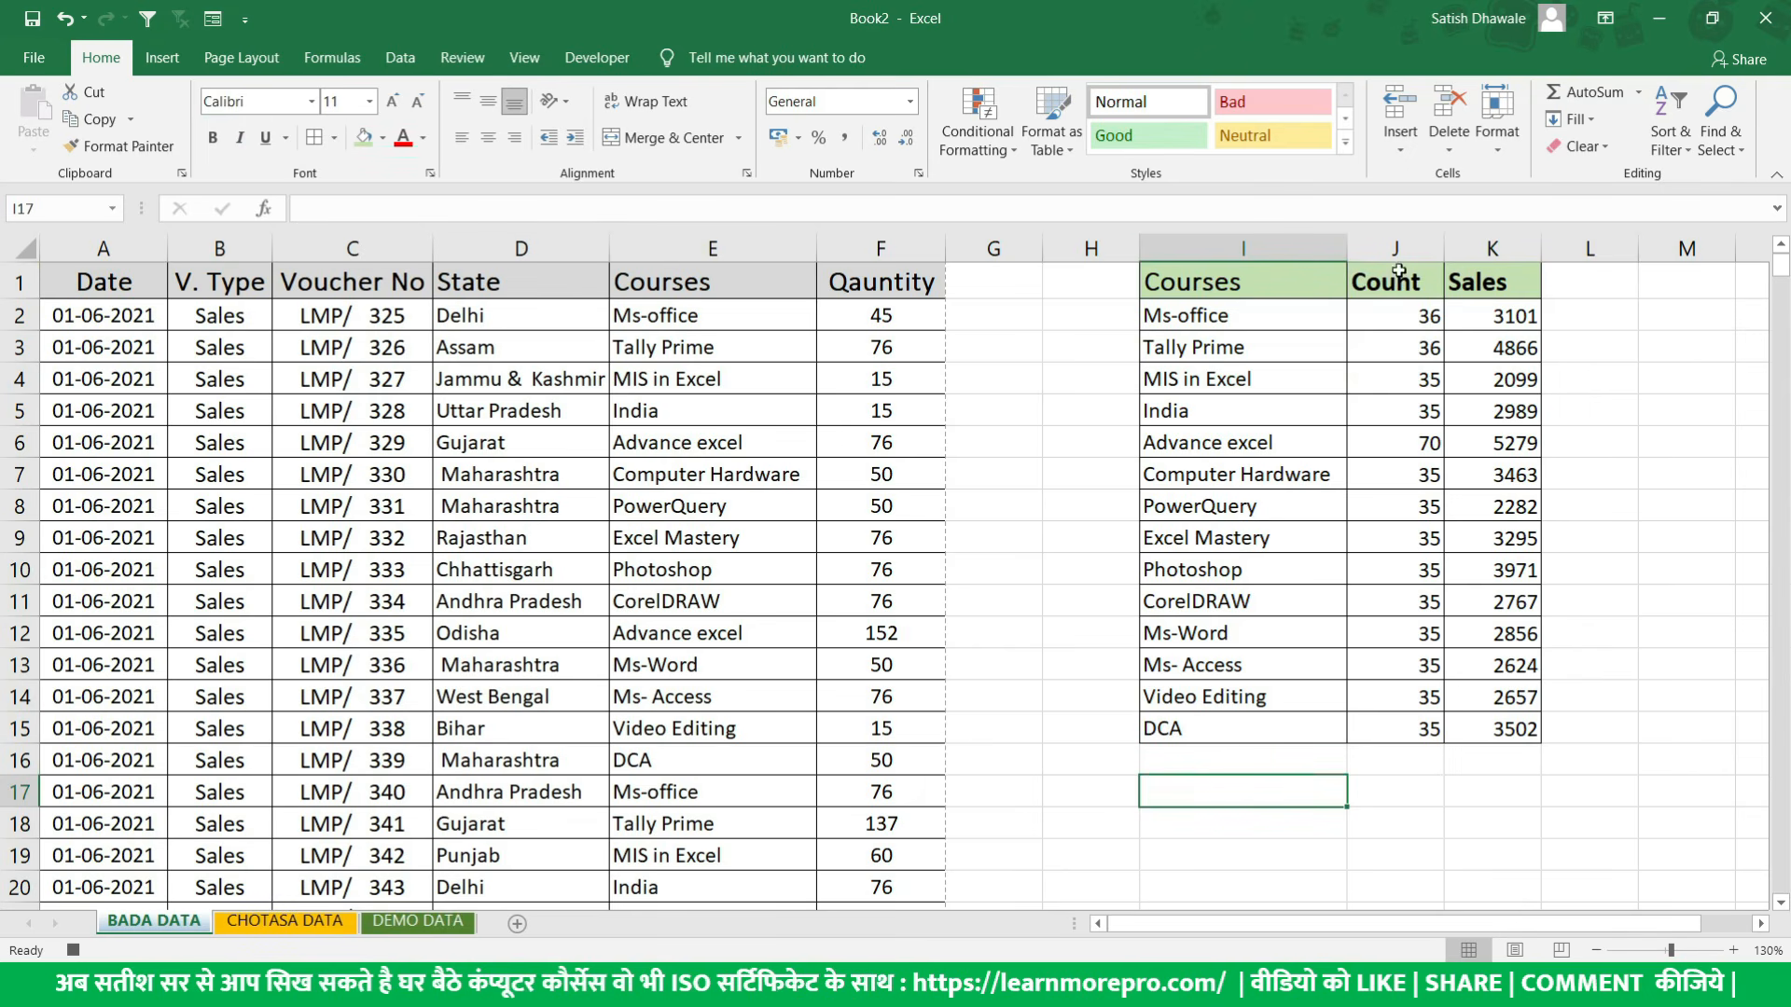
{"action": "left_click", "coordinate": [1399, 788]}
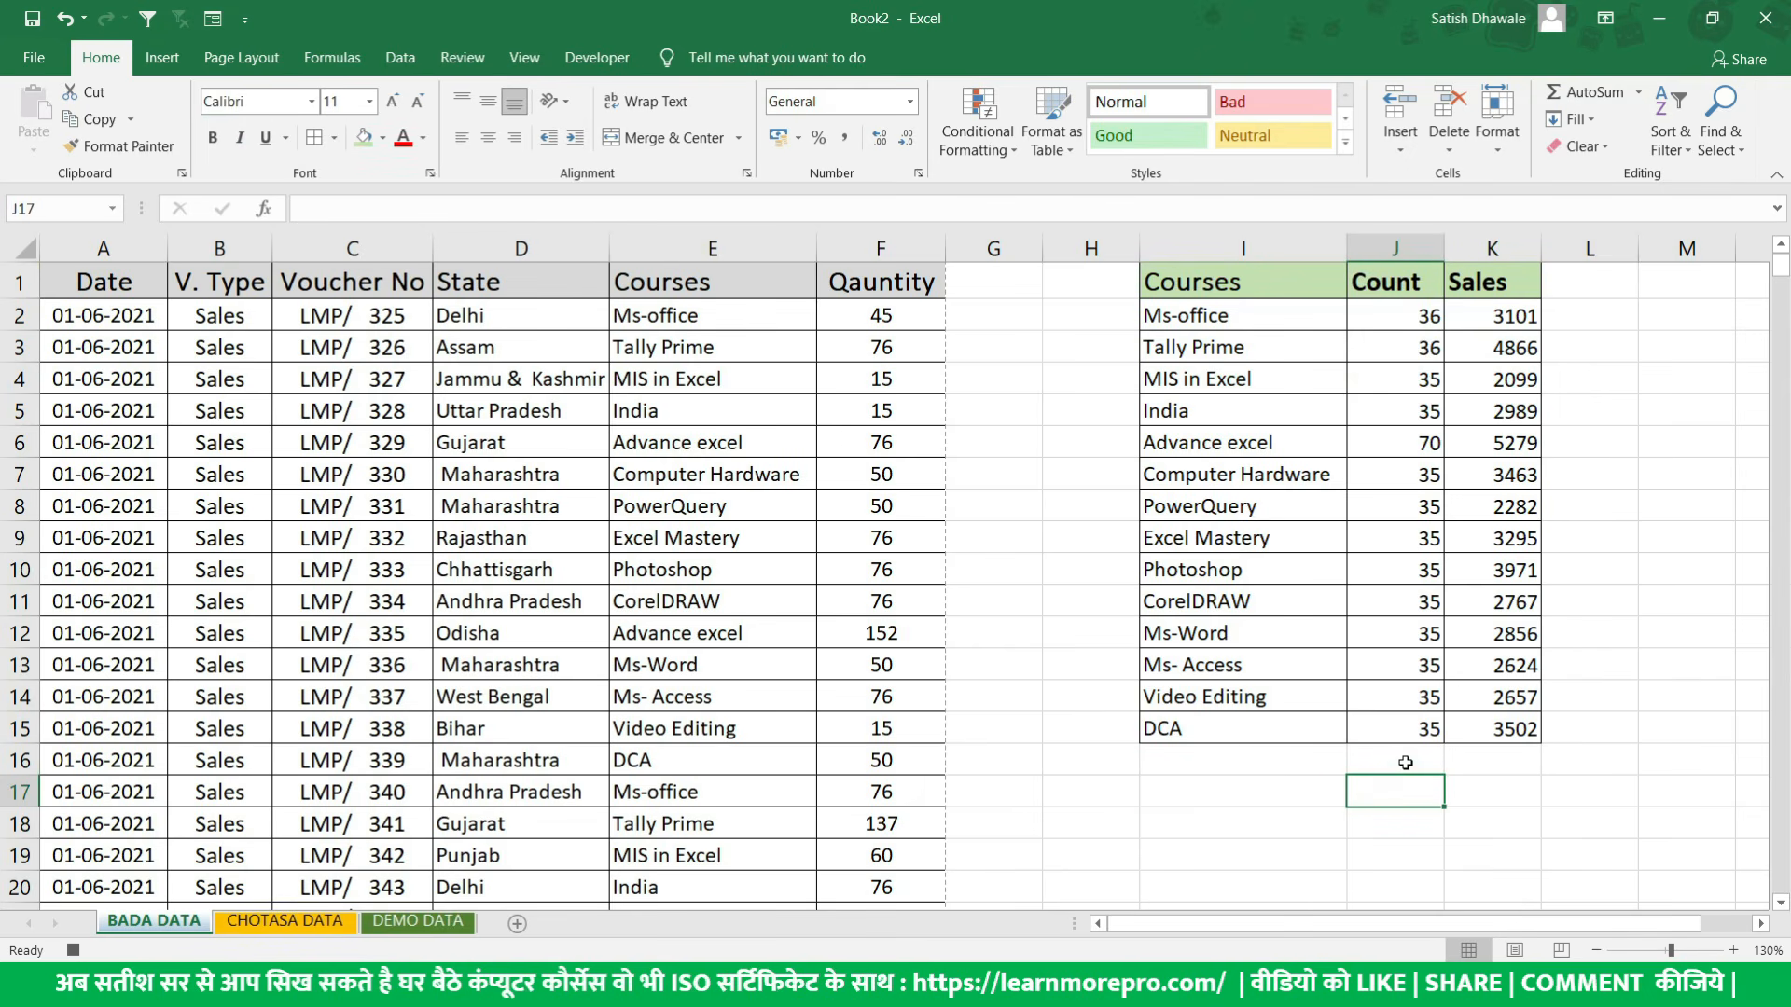
{"action": "left_click", "coordinate": [1406, 763]}
{"action": "type", "text": "Total"}
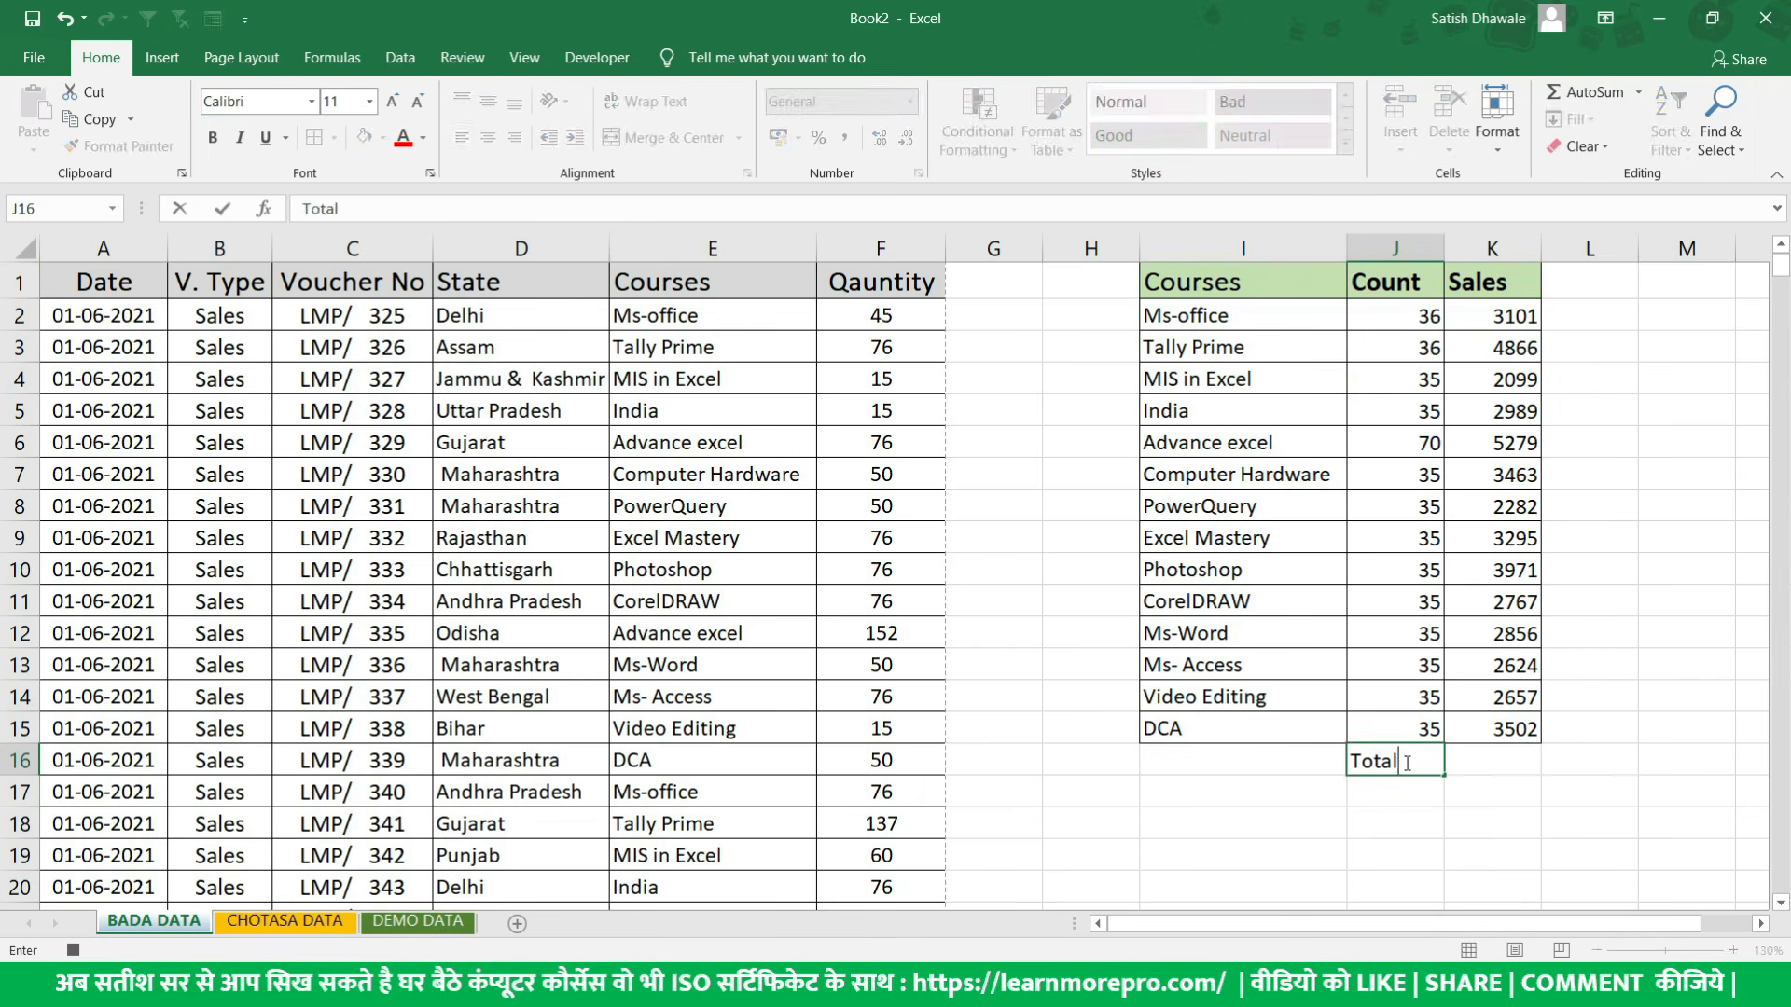
{"action": "key", "text": "Tab"}
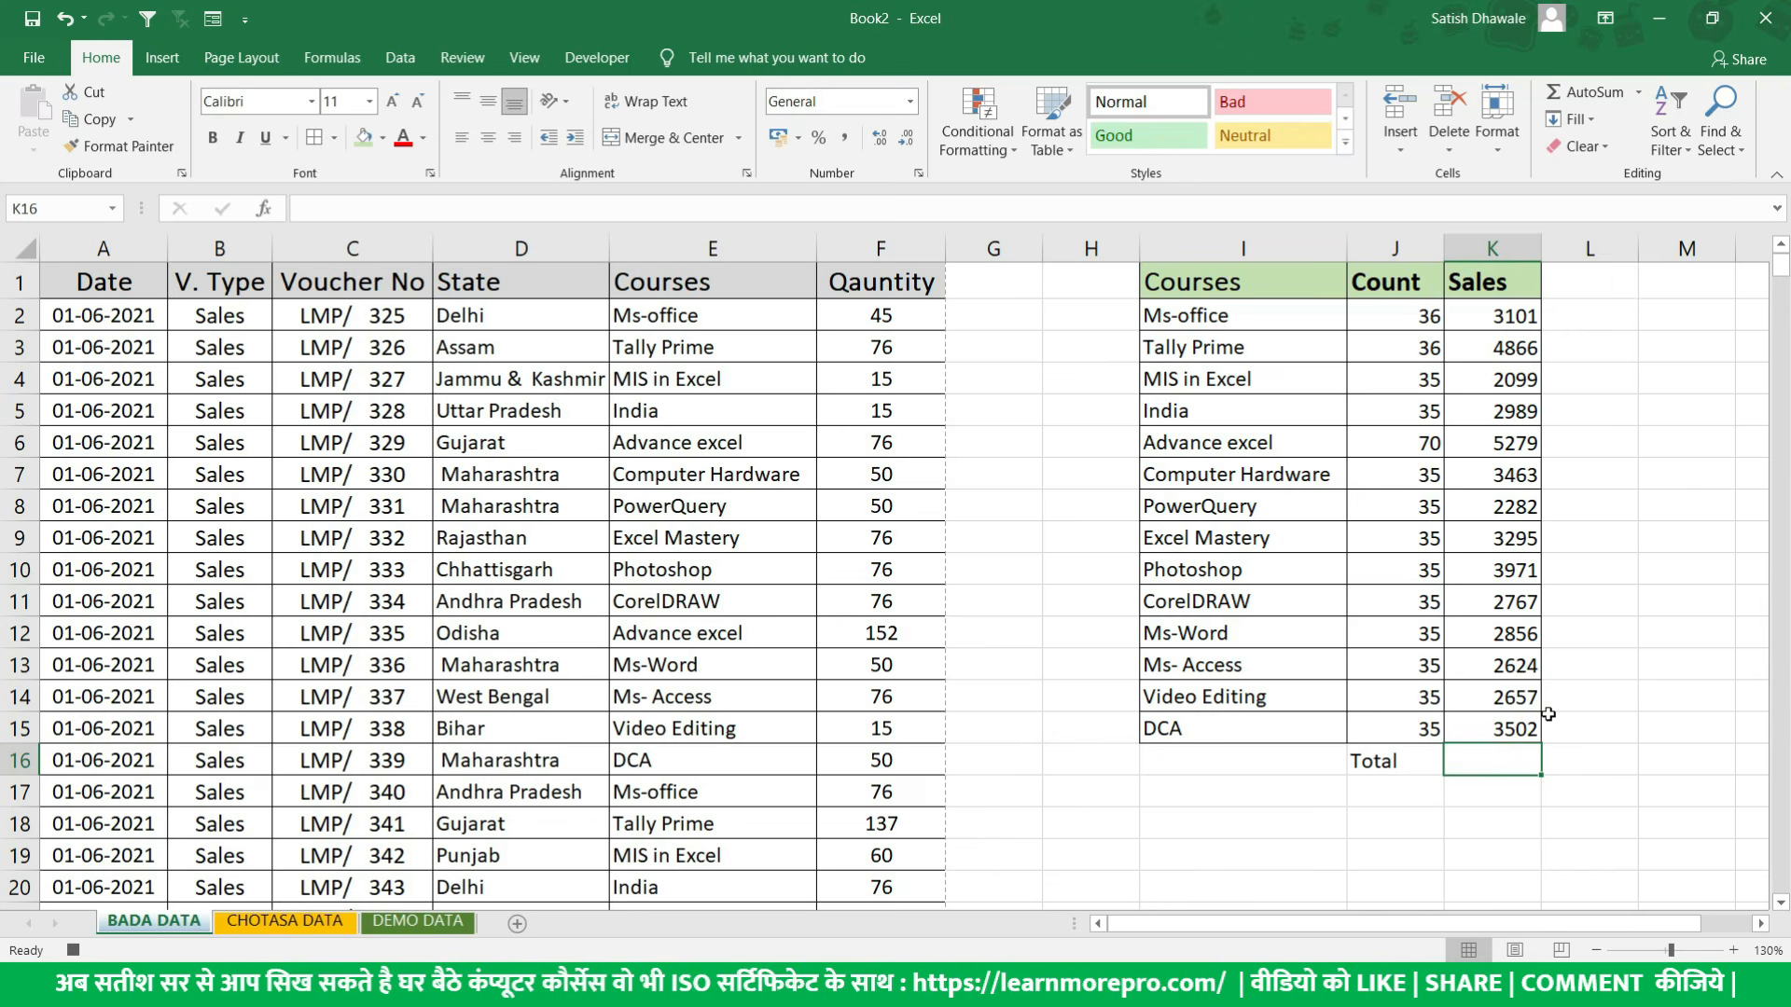
- Enter the formula =SUM(K2:K15) in cell K16 and make the total cells J16:K16 bold
{"action": "type", "text": "=sumf"}
{"action": "key", "text": "BackSpace"}
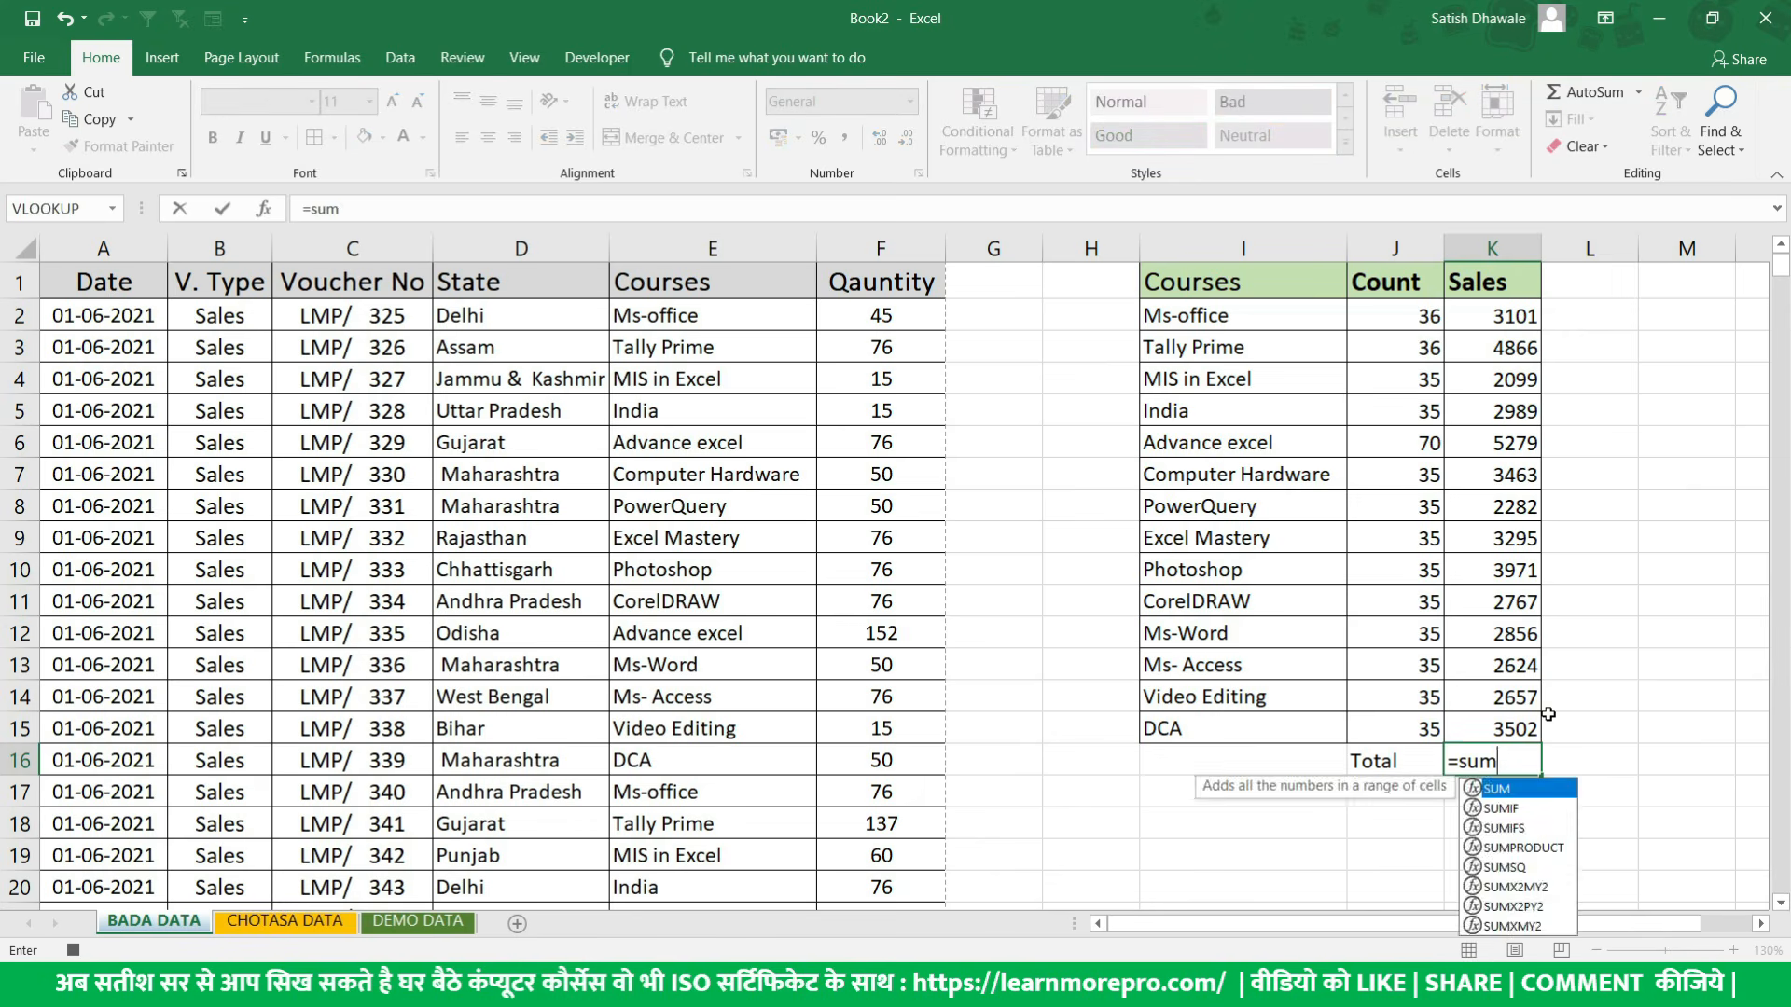
{"action": "key", "text": "Tab"}
{"action": "left_click_drag", "start_coordinate": [1495, 326], "coordinate": [1488, 718]}
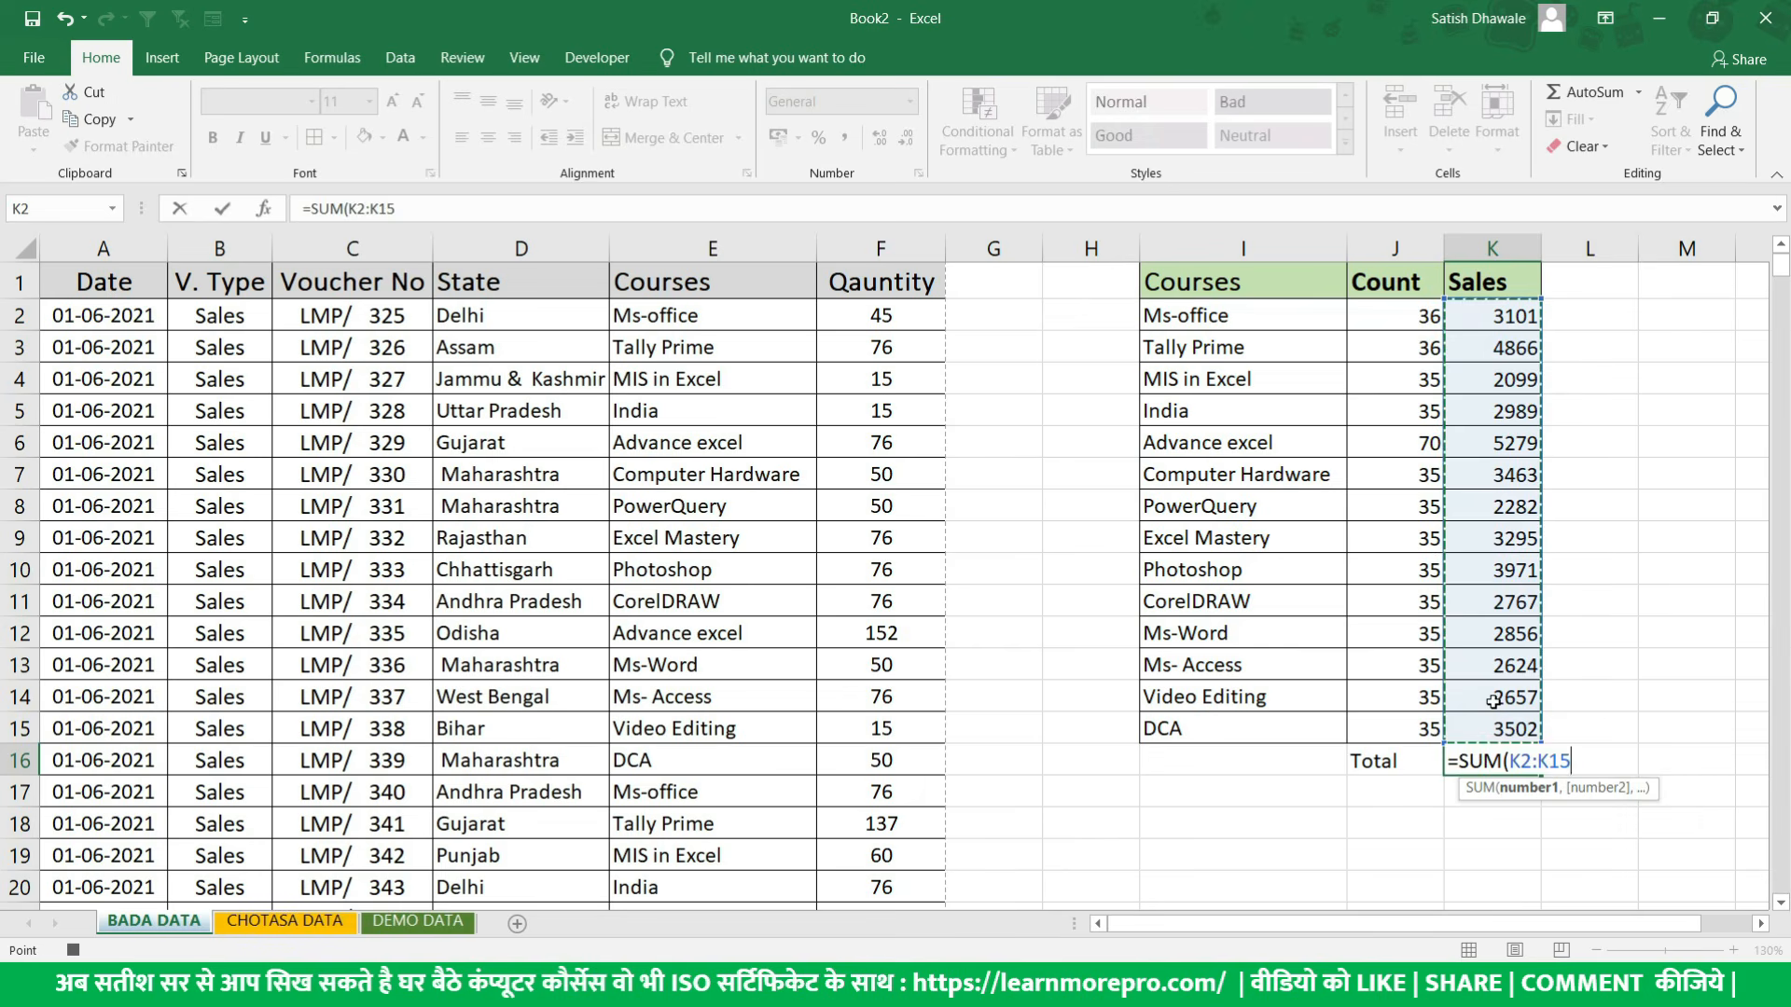
{"action": "type", "text": ")"}
{"action": "key", "text": "Return"}
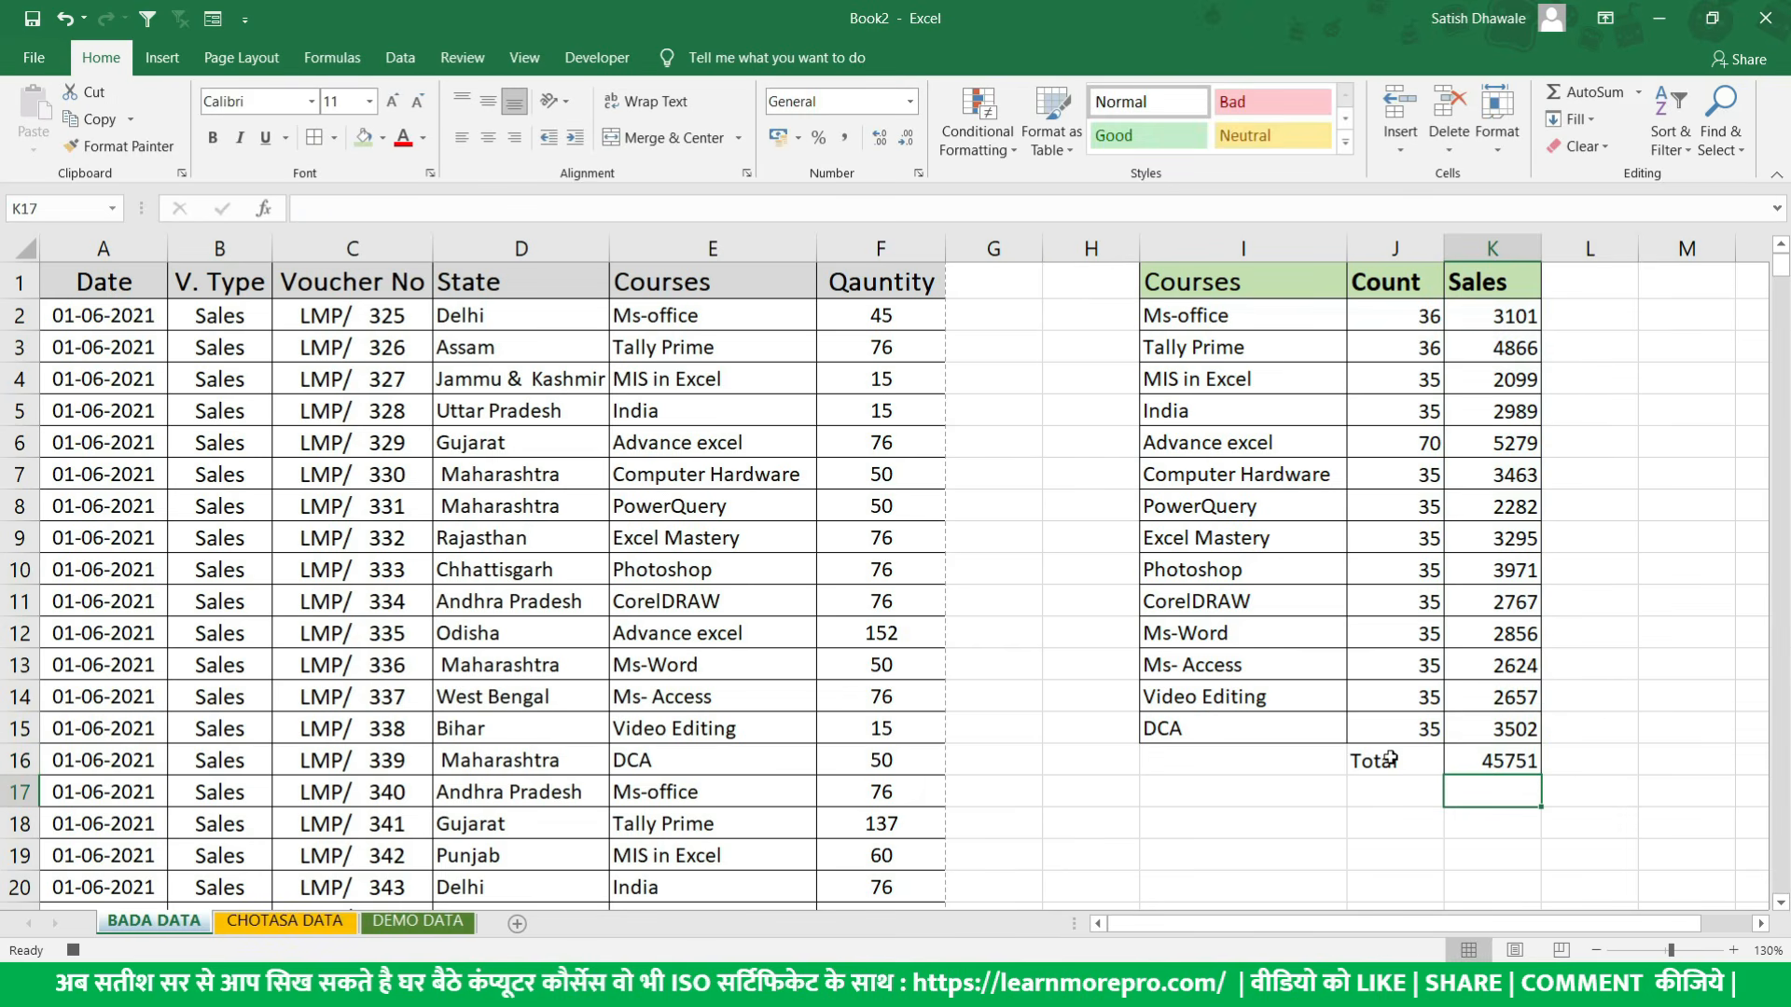
{"action": "left_click_drag", "start_coordinate": [1391, 758], "coordinate": [1474, 759]}
{"action": "left_click", "coordinate": [212, 138]}
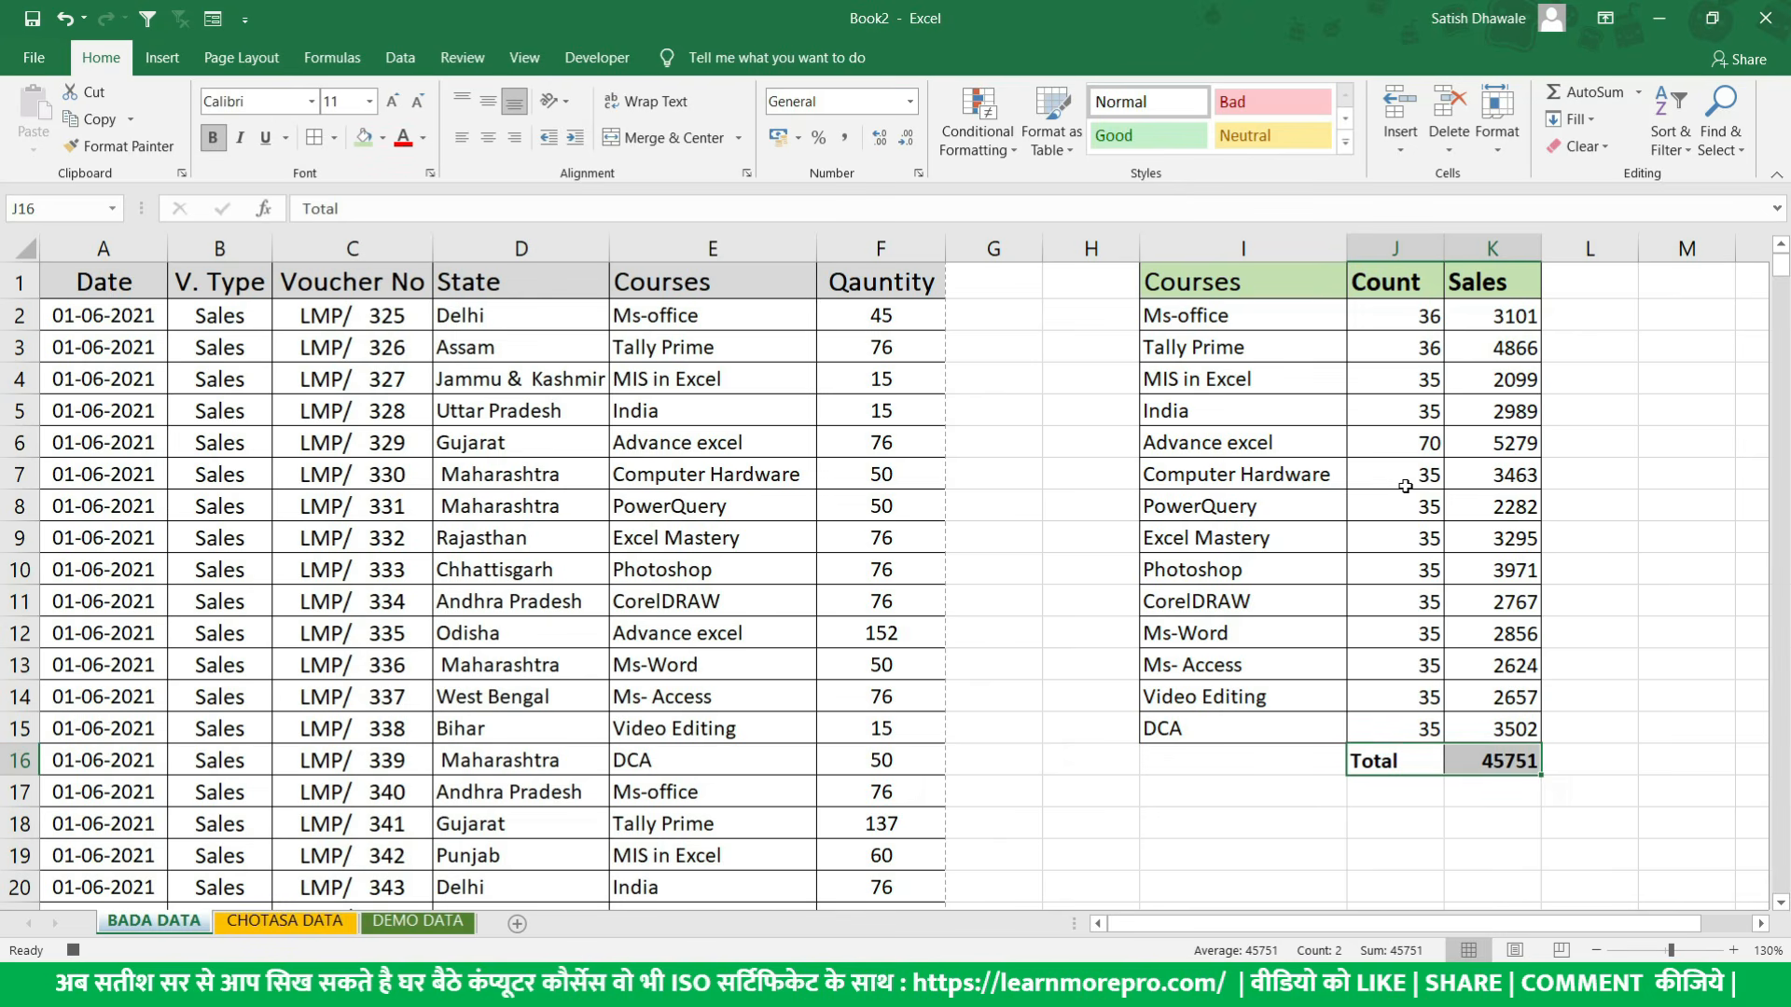
- Stop recording the Real_JobMacro macro
{"action": "left_click", "coordinate": [597, 57]}
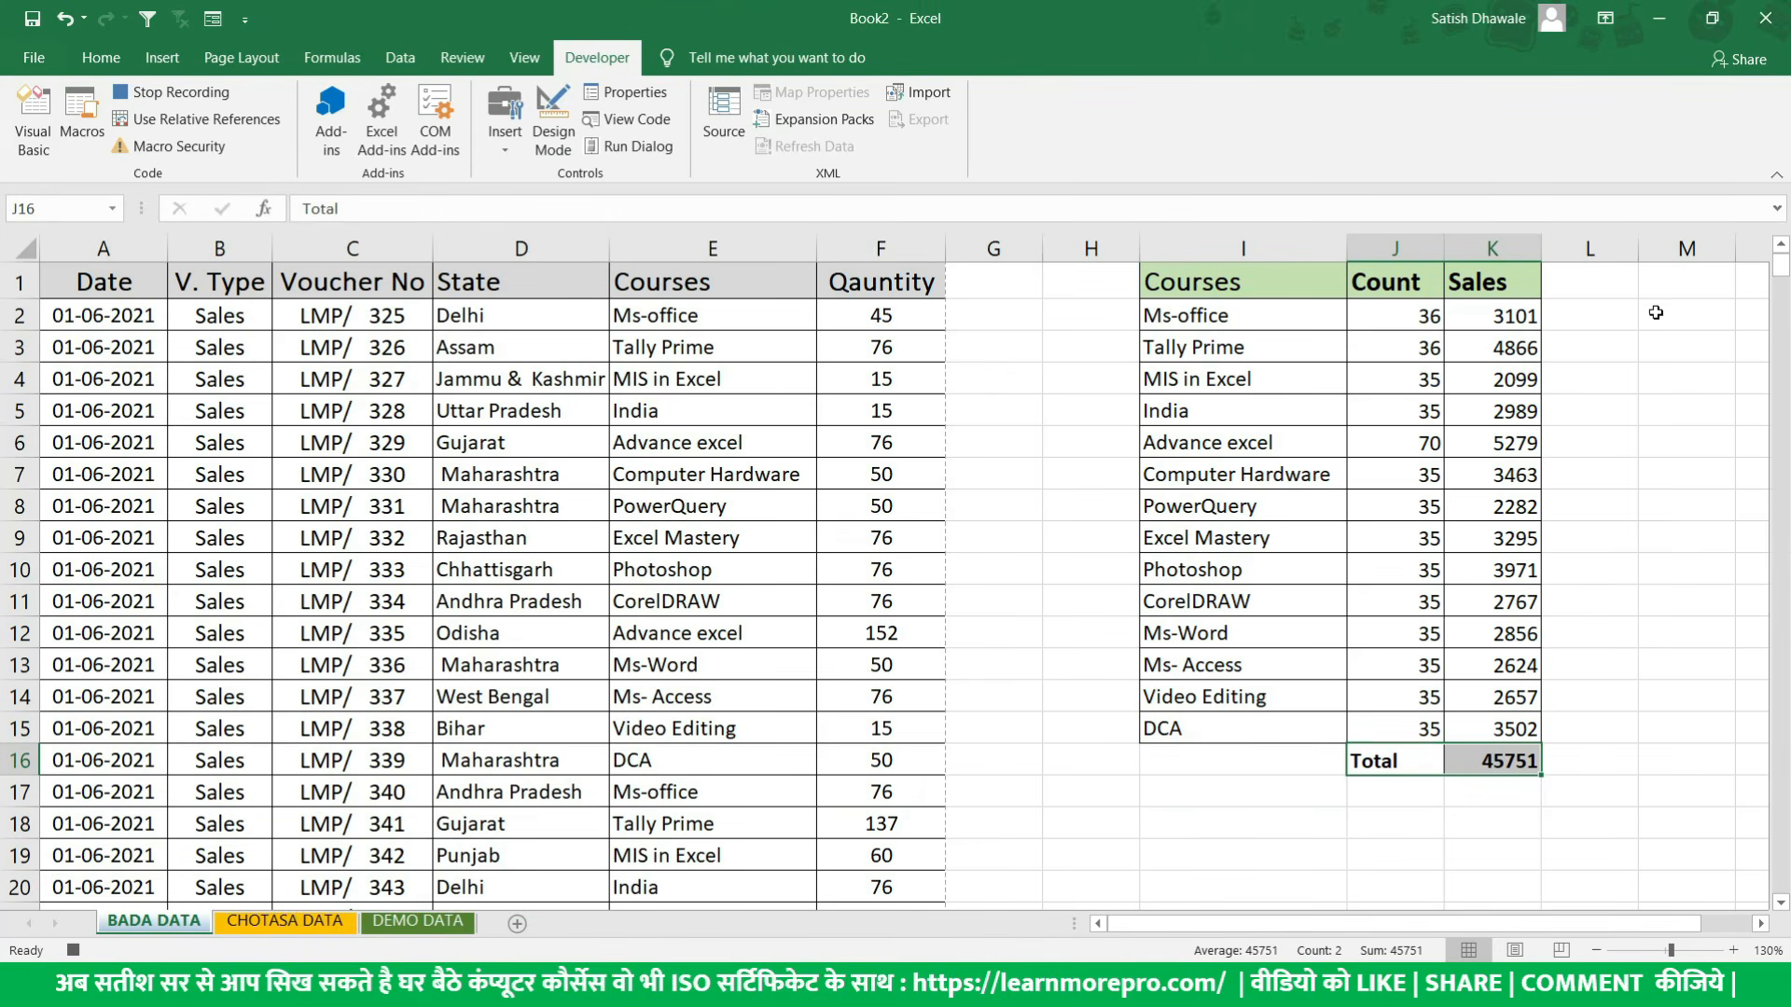
{"action": "left_click", "coordinate": [192, 95]}
- Delete the whole summary columns I to K, undoing and redoing the deletion once
{"action": "left_click_drag", "start_coordinate": [1208, 247], "coordinate": [1509, 280]}
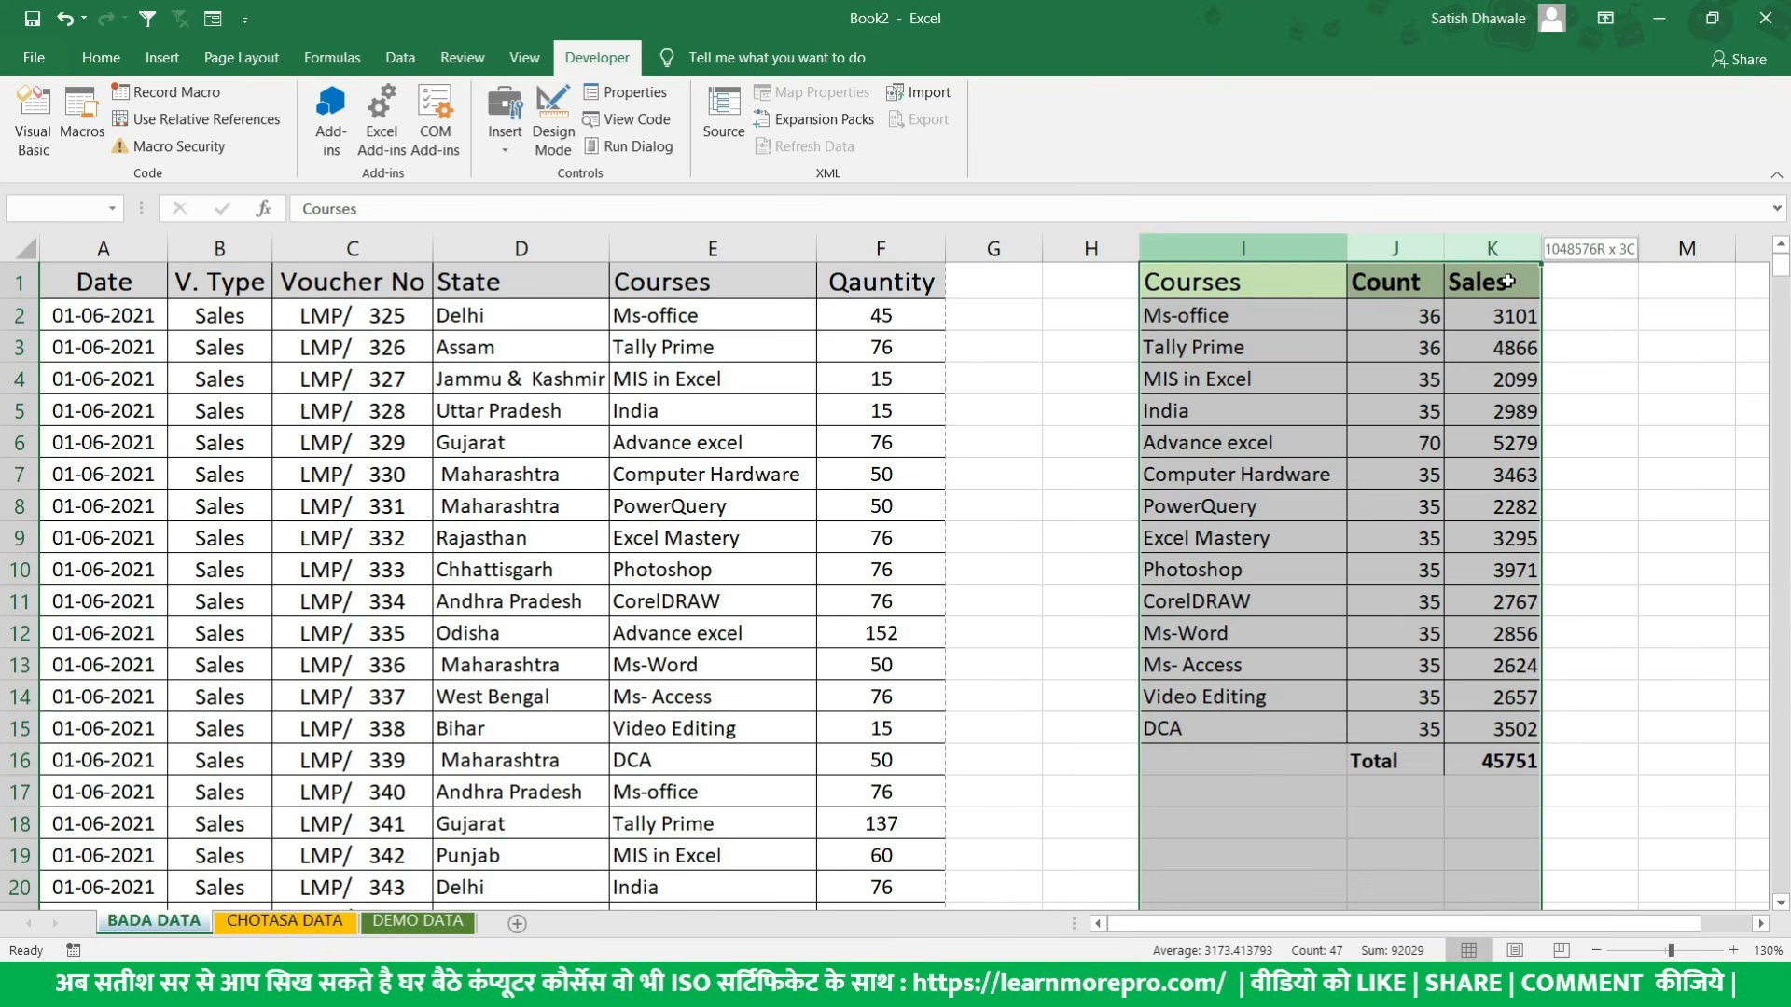
{"action": "left_click_drag", "start_coordinate": [1508, 280], "coordinate": [1508, 281]}
{"action": "left_click", "coordinate": [1264, 246]}
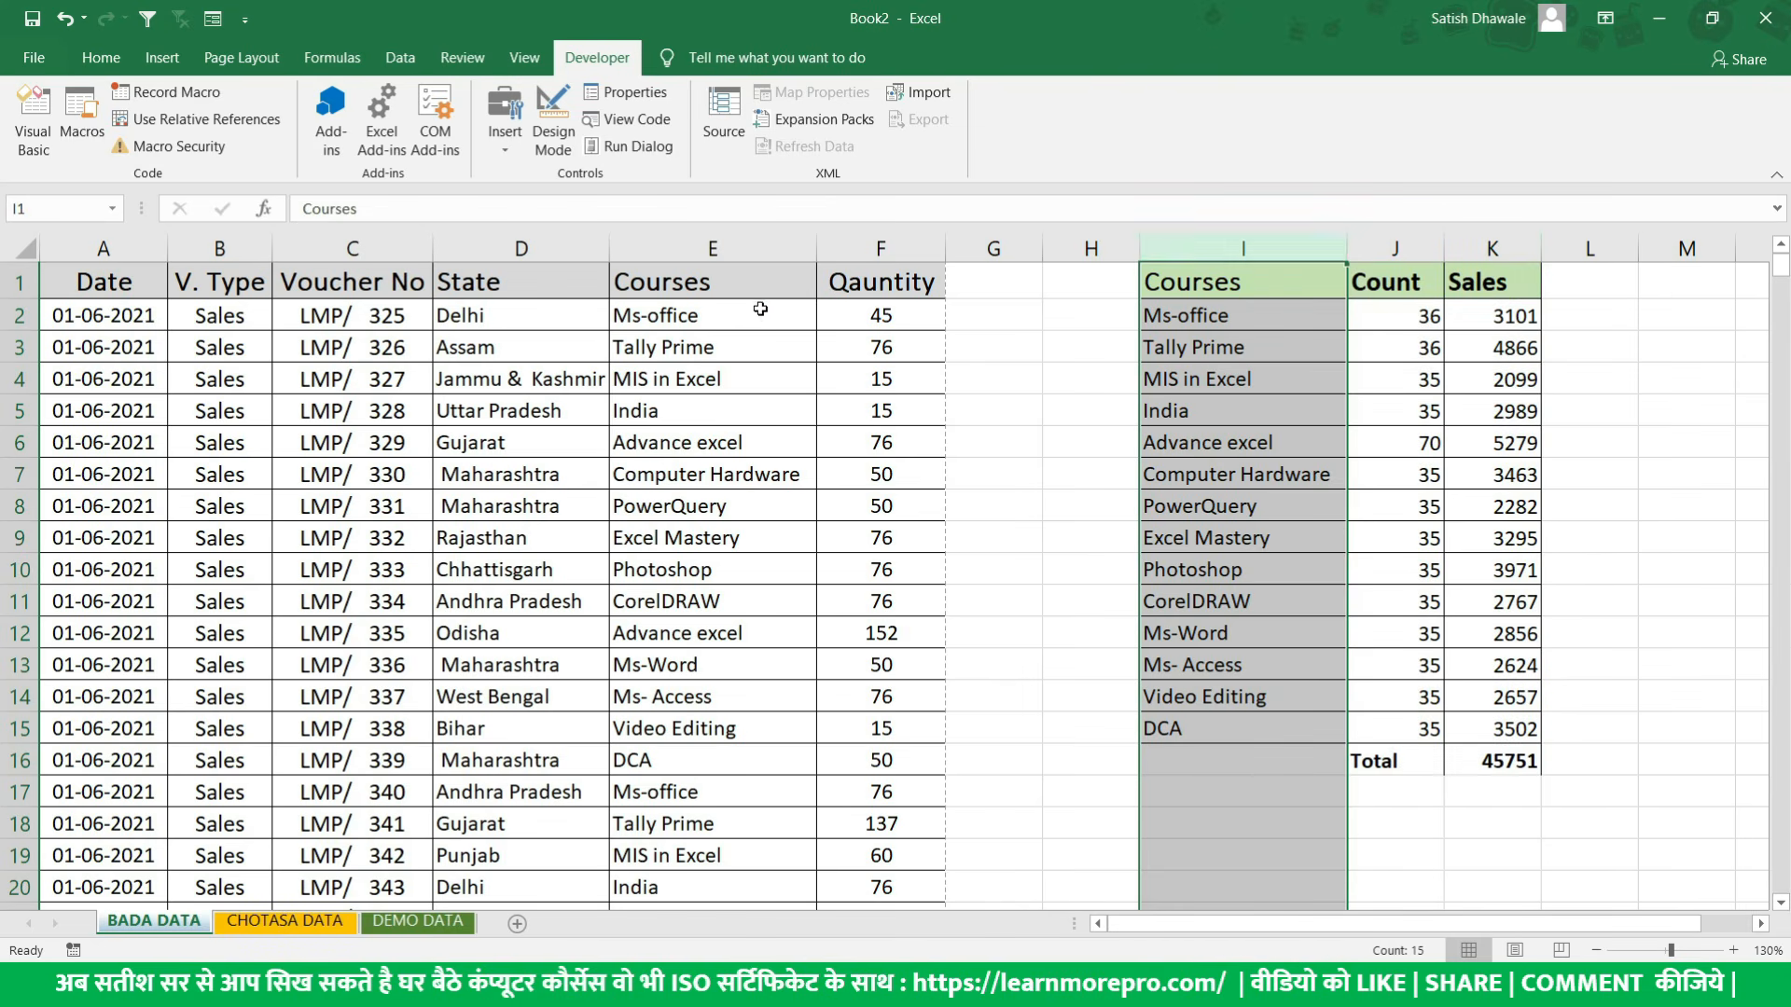
{"action": "left_click_drag", "start_coordinate": [1227, 245], "coordinate": [1532, 248]}
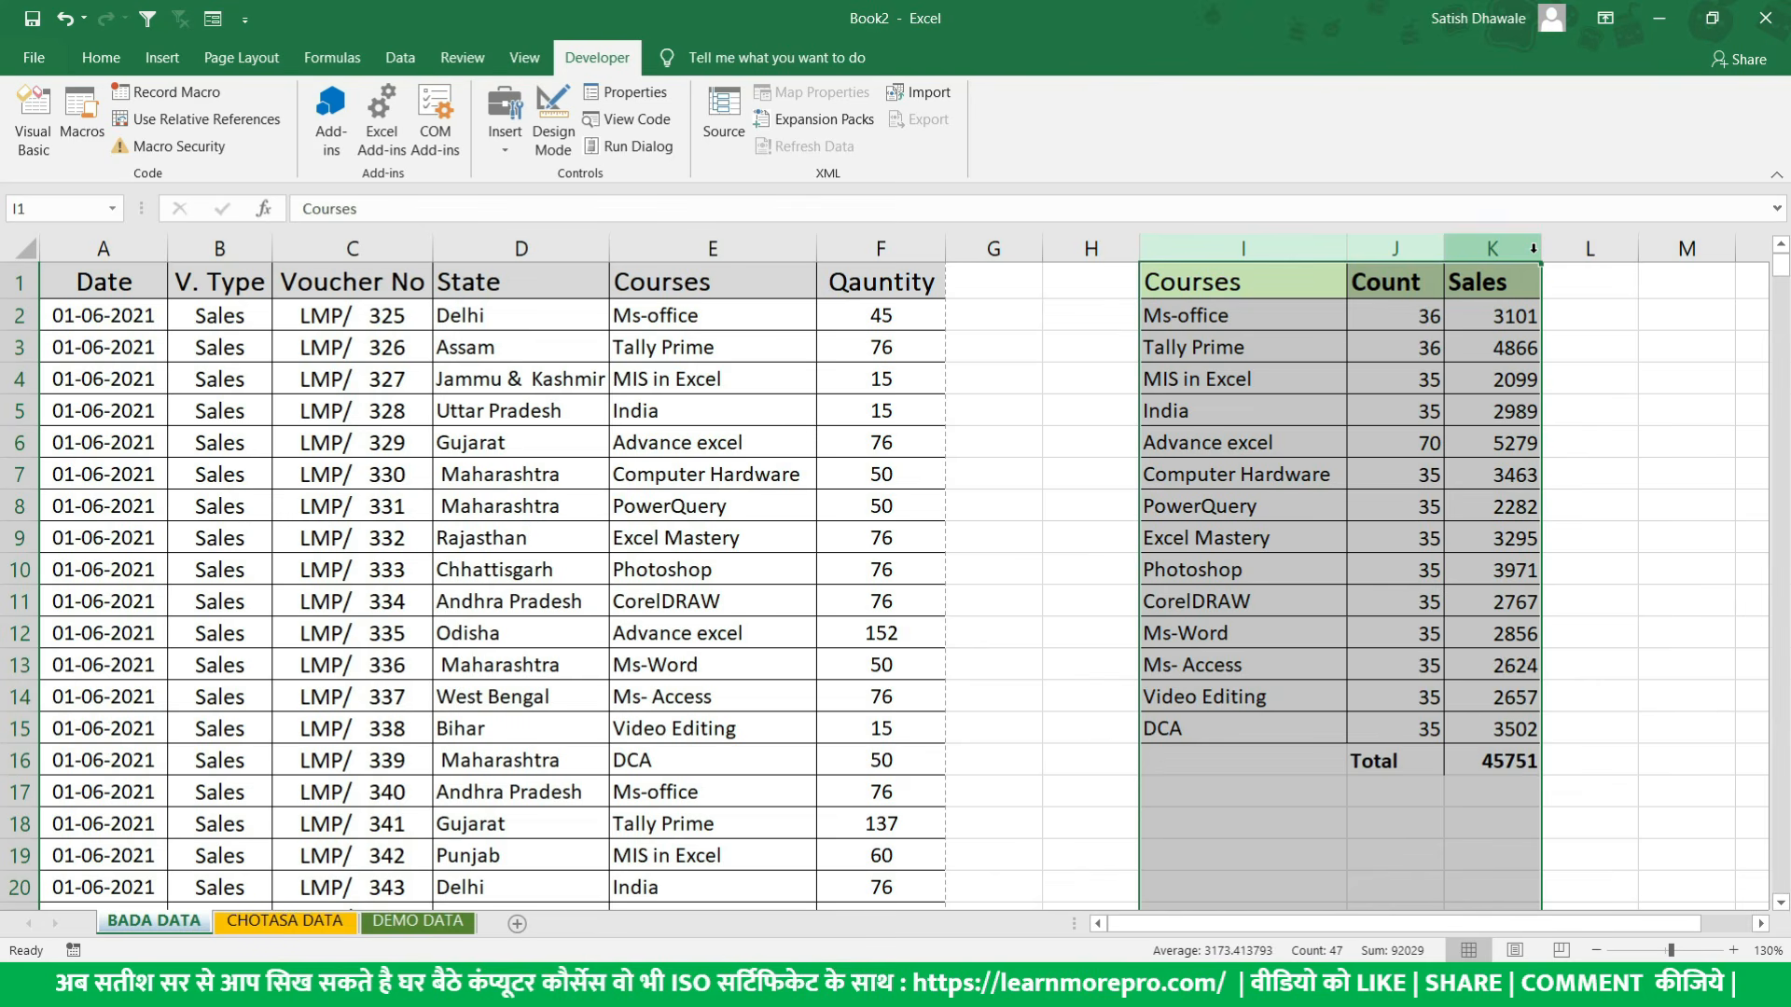
{"action": "key", "text": "ctrl+minus"}
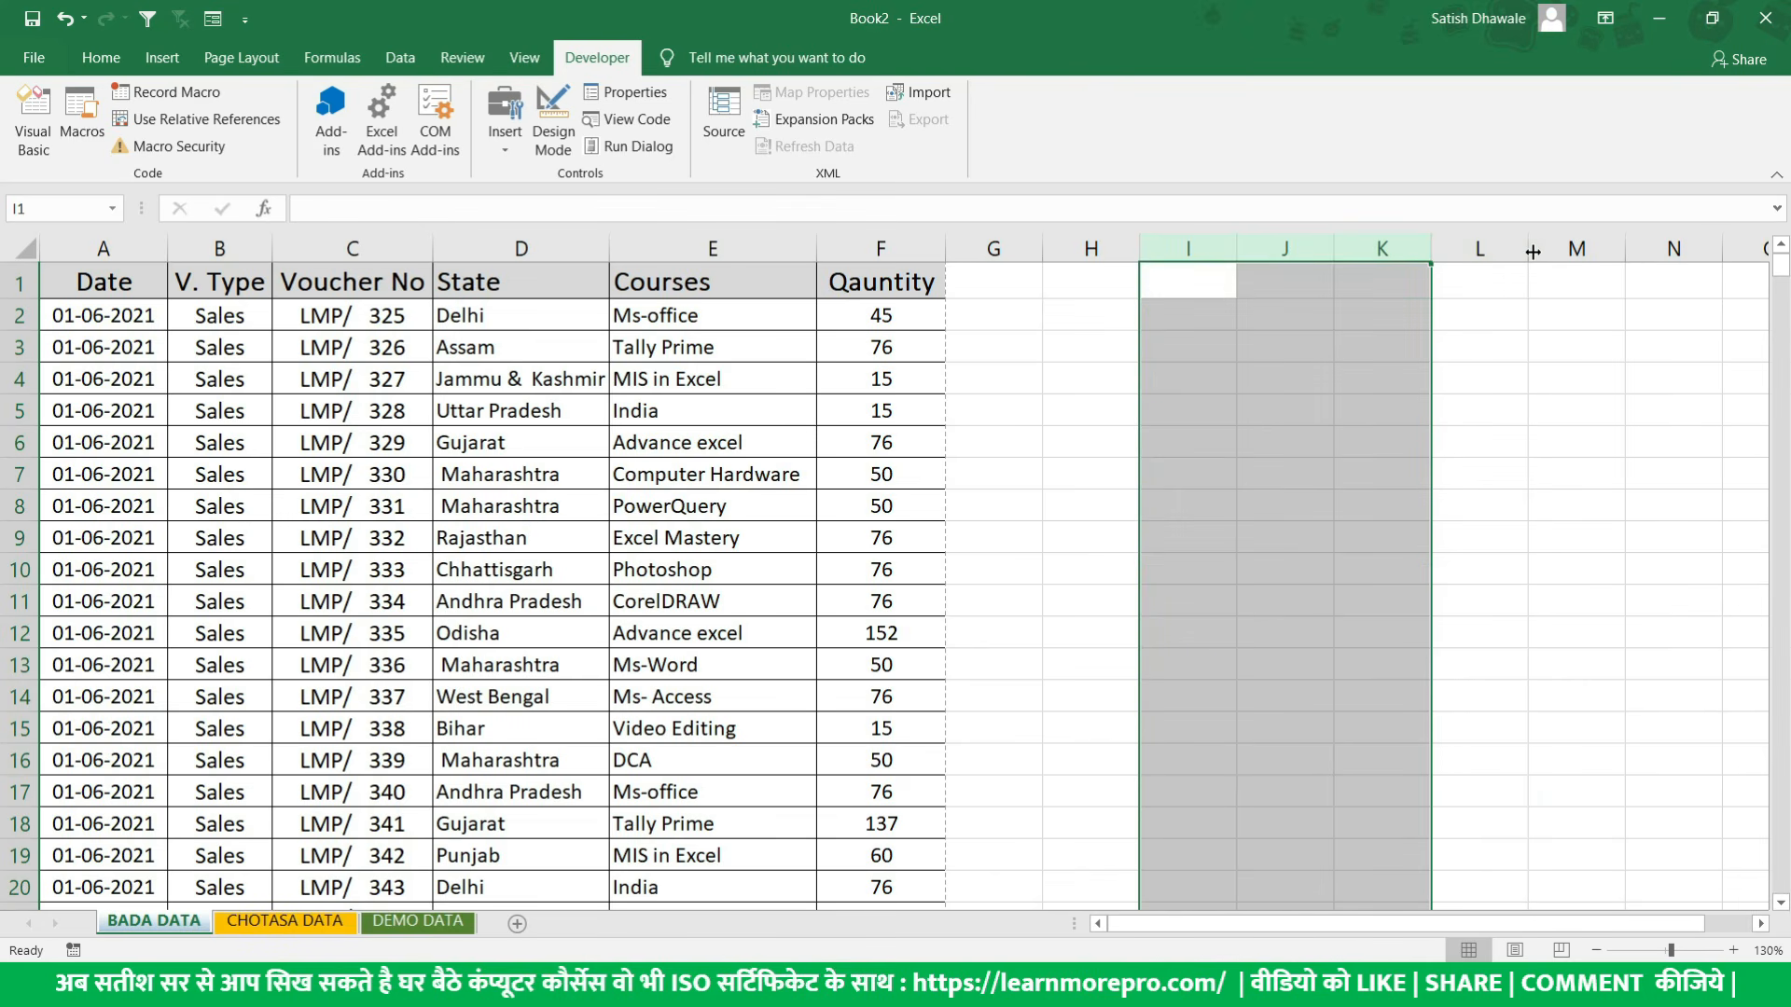
{"action": "key", "text": "ctrl+z"}
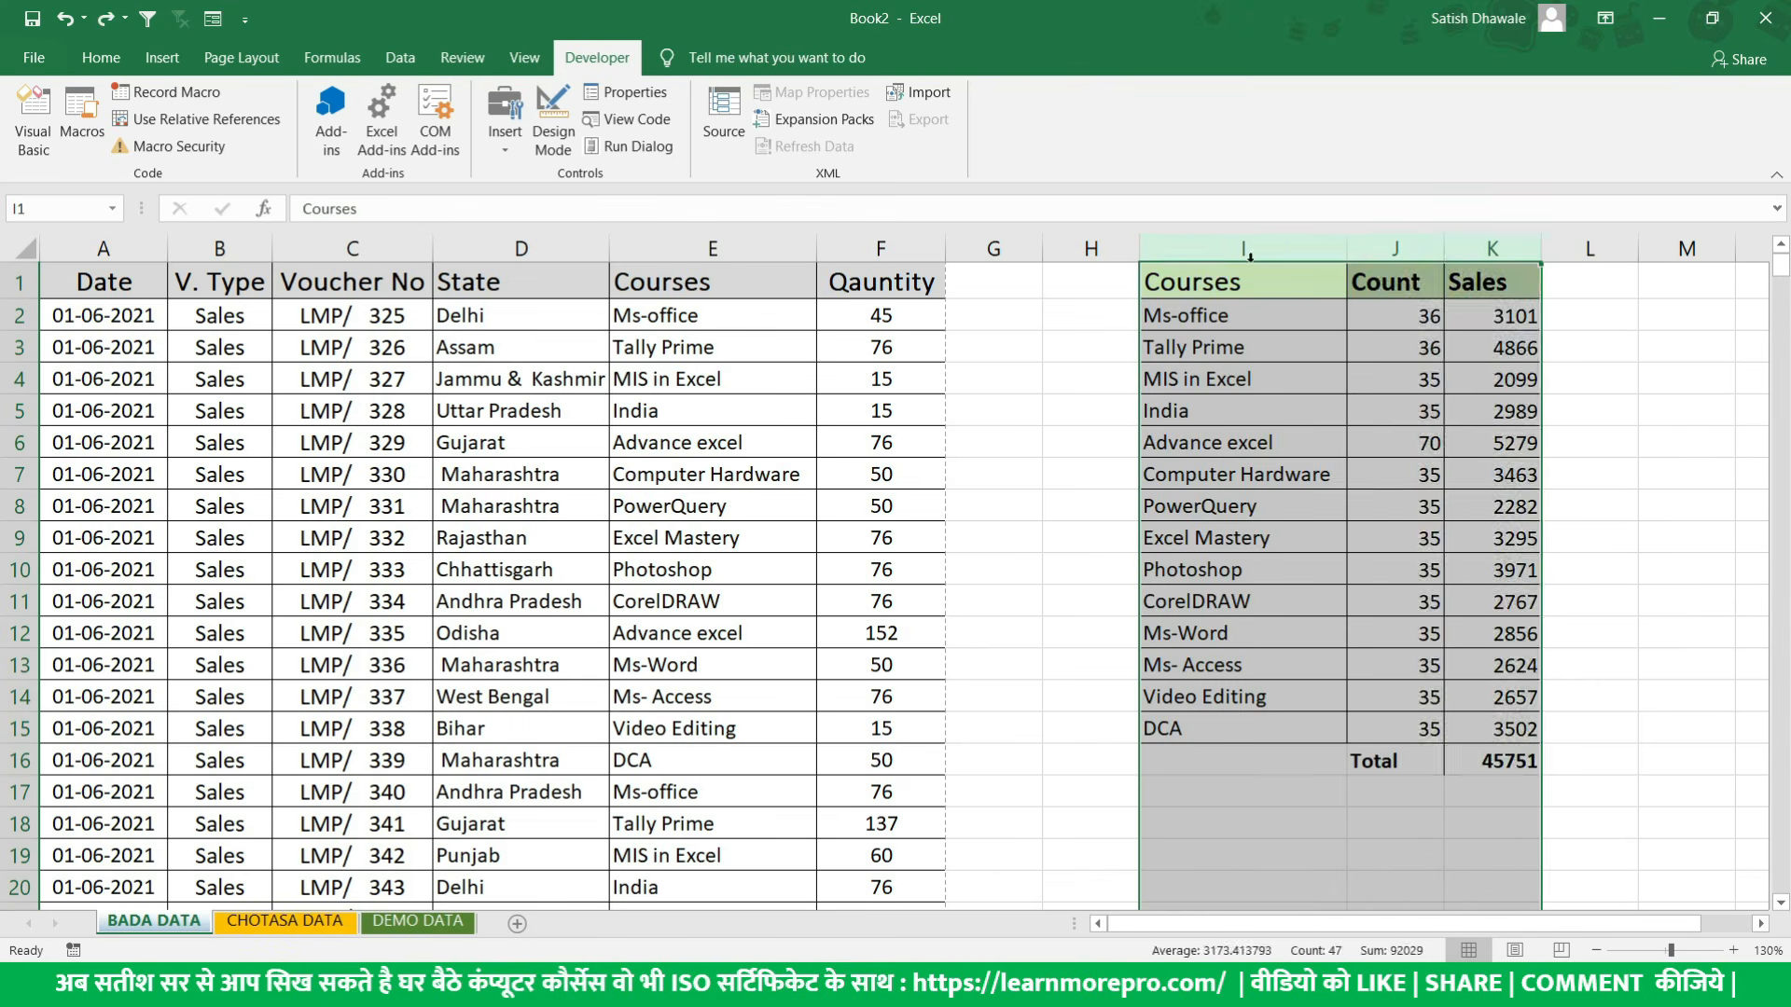
{"action": "key", "text": "ctrl+y"}
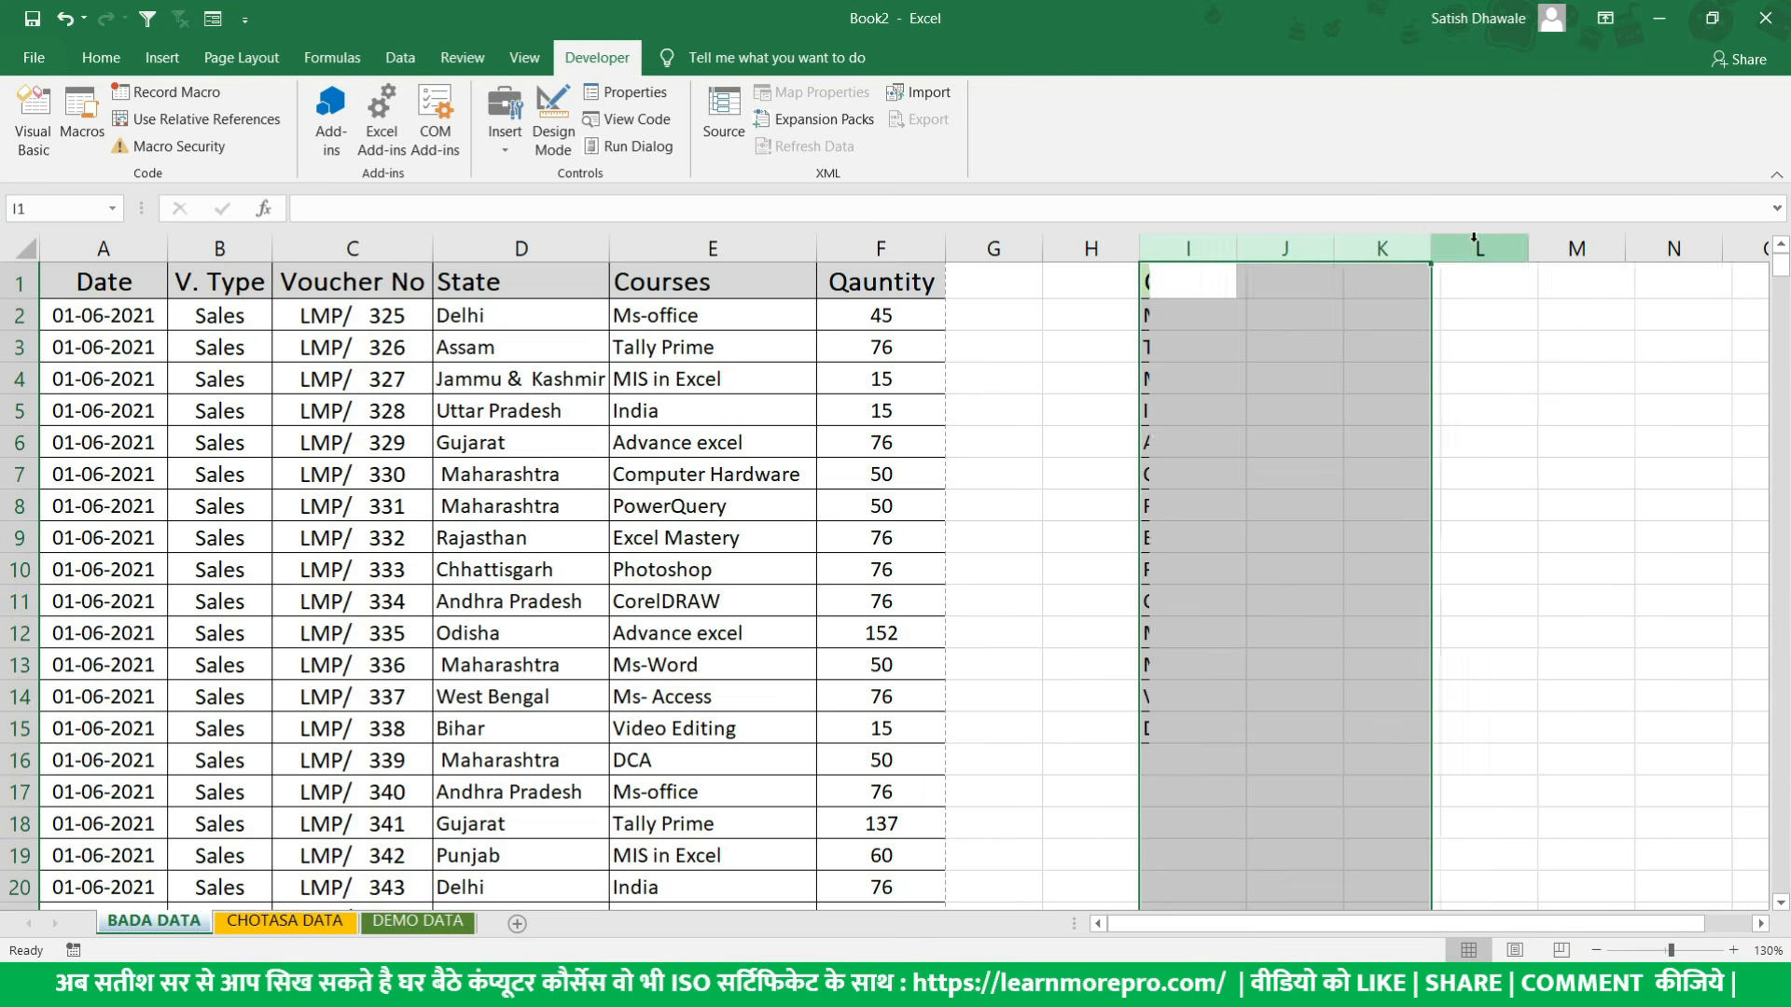
- Change the quantities in cells F2 to F6 to 98, 98, 45, 45 and 68
{"action": "left_click", "coordinate": [1173, 280]}
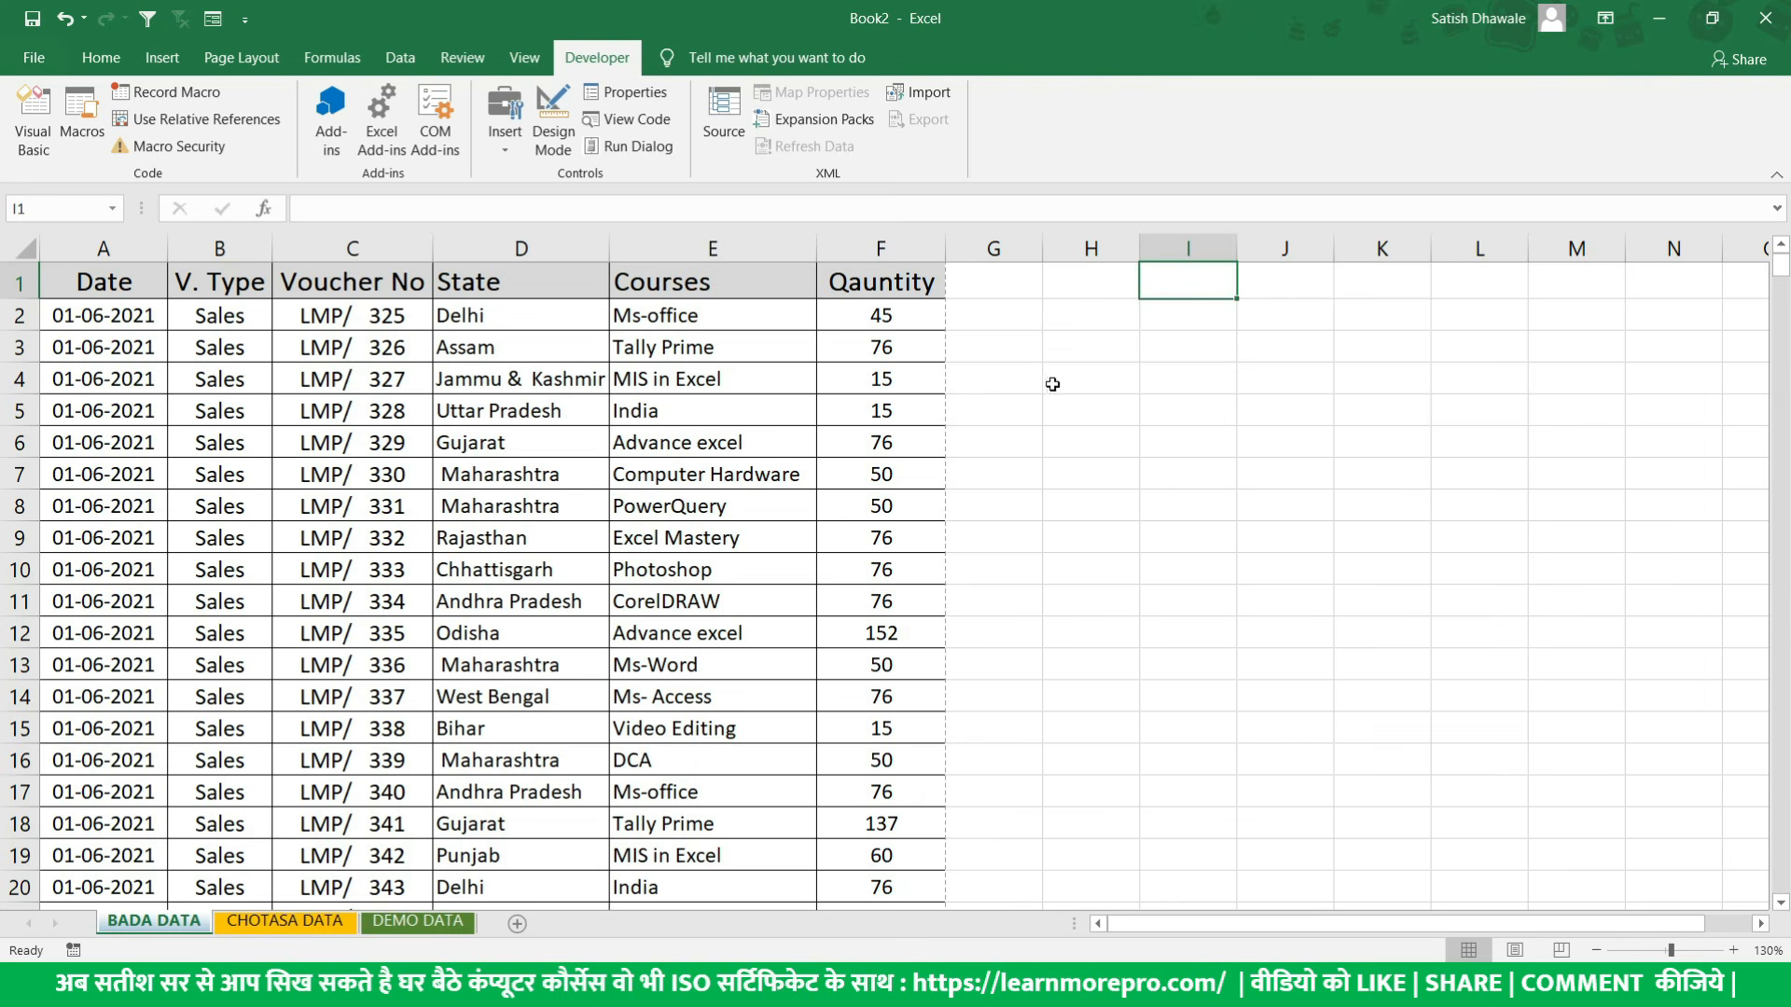
{"action": "left_click", "coordinate": [877, 322]}
{"action": "left_click", "coordinate": [677, 312]}
{"action": "left_click", "coordinate": [877, 316]}
{"action": "type", "text": "98"}
{"action": "left_click", "coordinate": [927, 348]}
{"action": "type", "text": "98"}
{"action": "key", "text": "Return"}
{"action": "type", "text": "45"}
{"action": "key", "text": "Return"}
{"action": "type", "text": "45"}
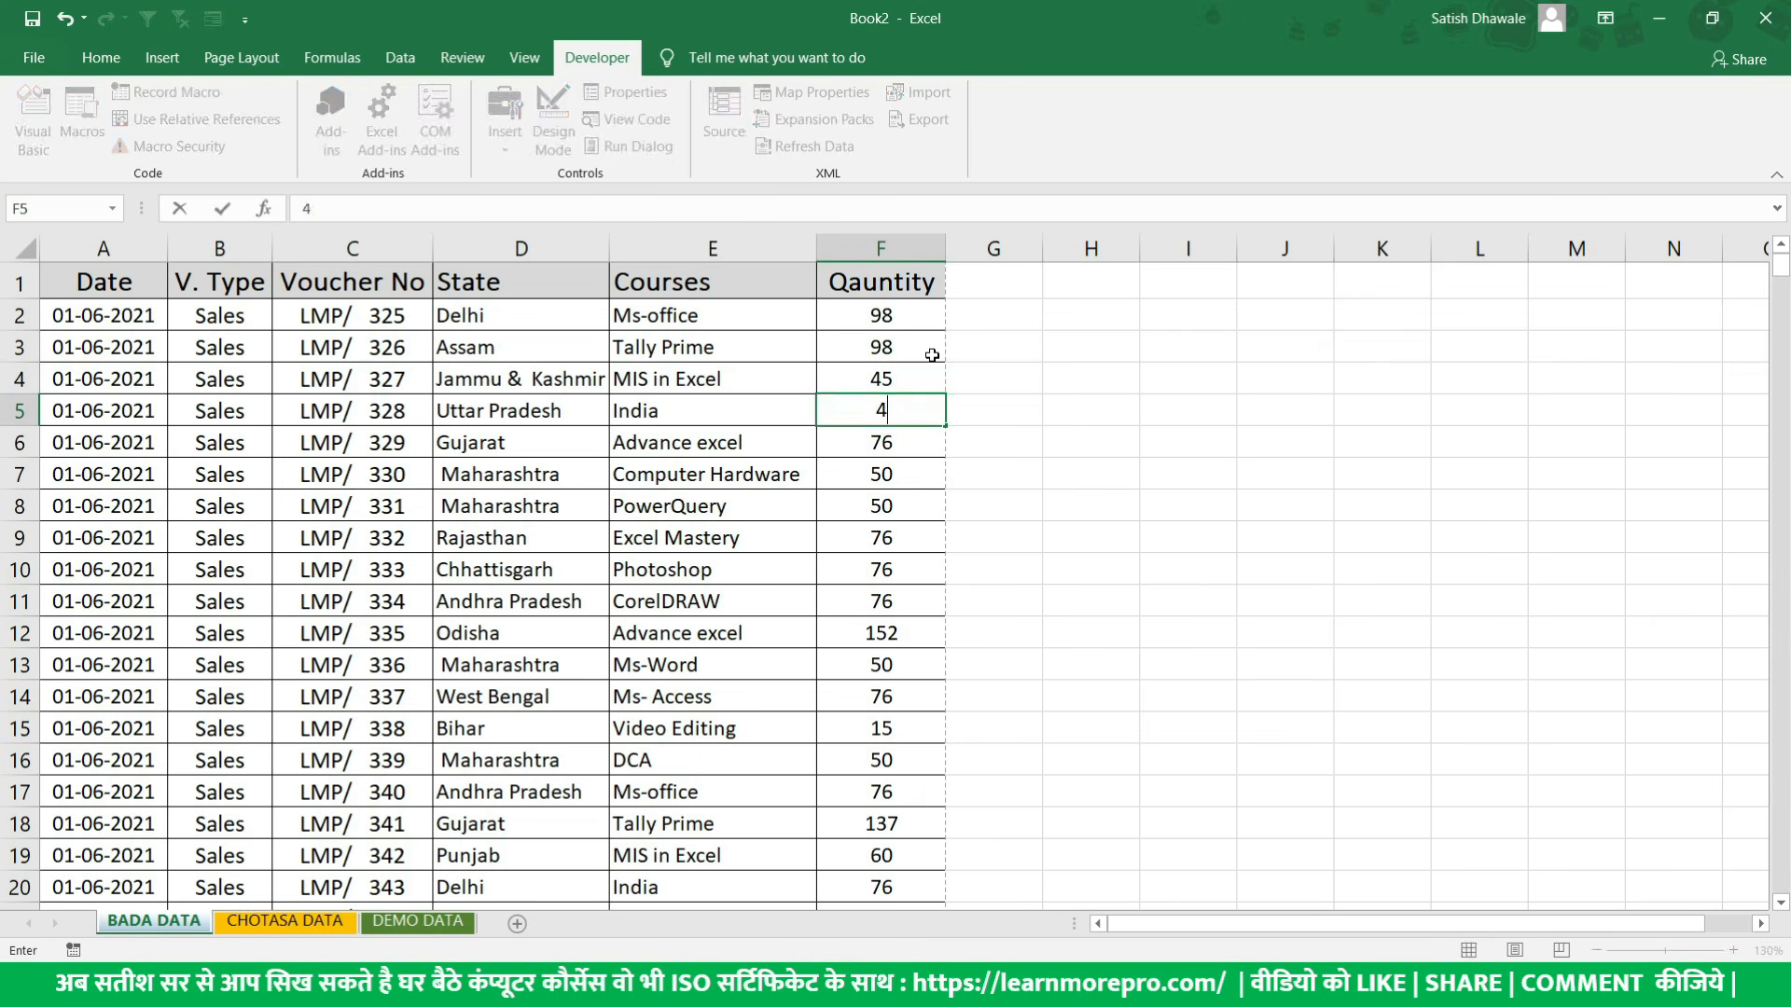
{"action": "key", "text": "Return"}
{"action": "type", "text": "68"}
{"action": "key", "text": "Return"}
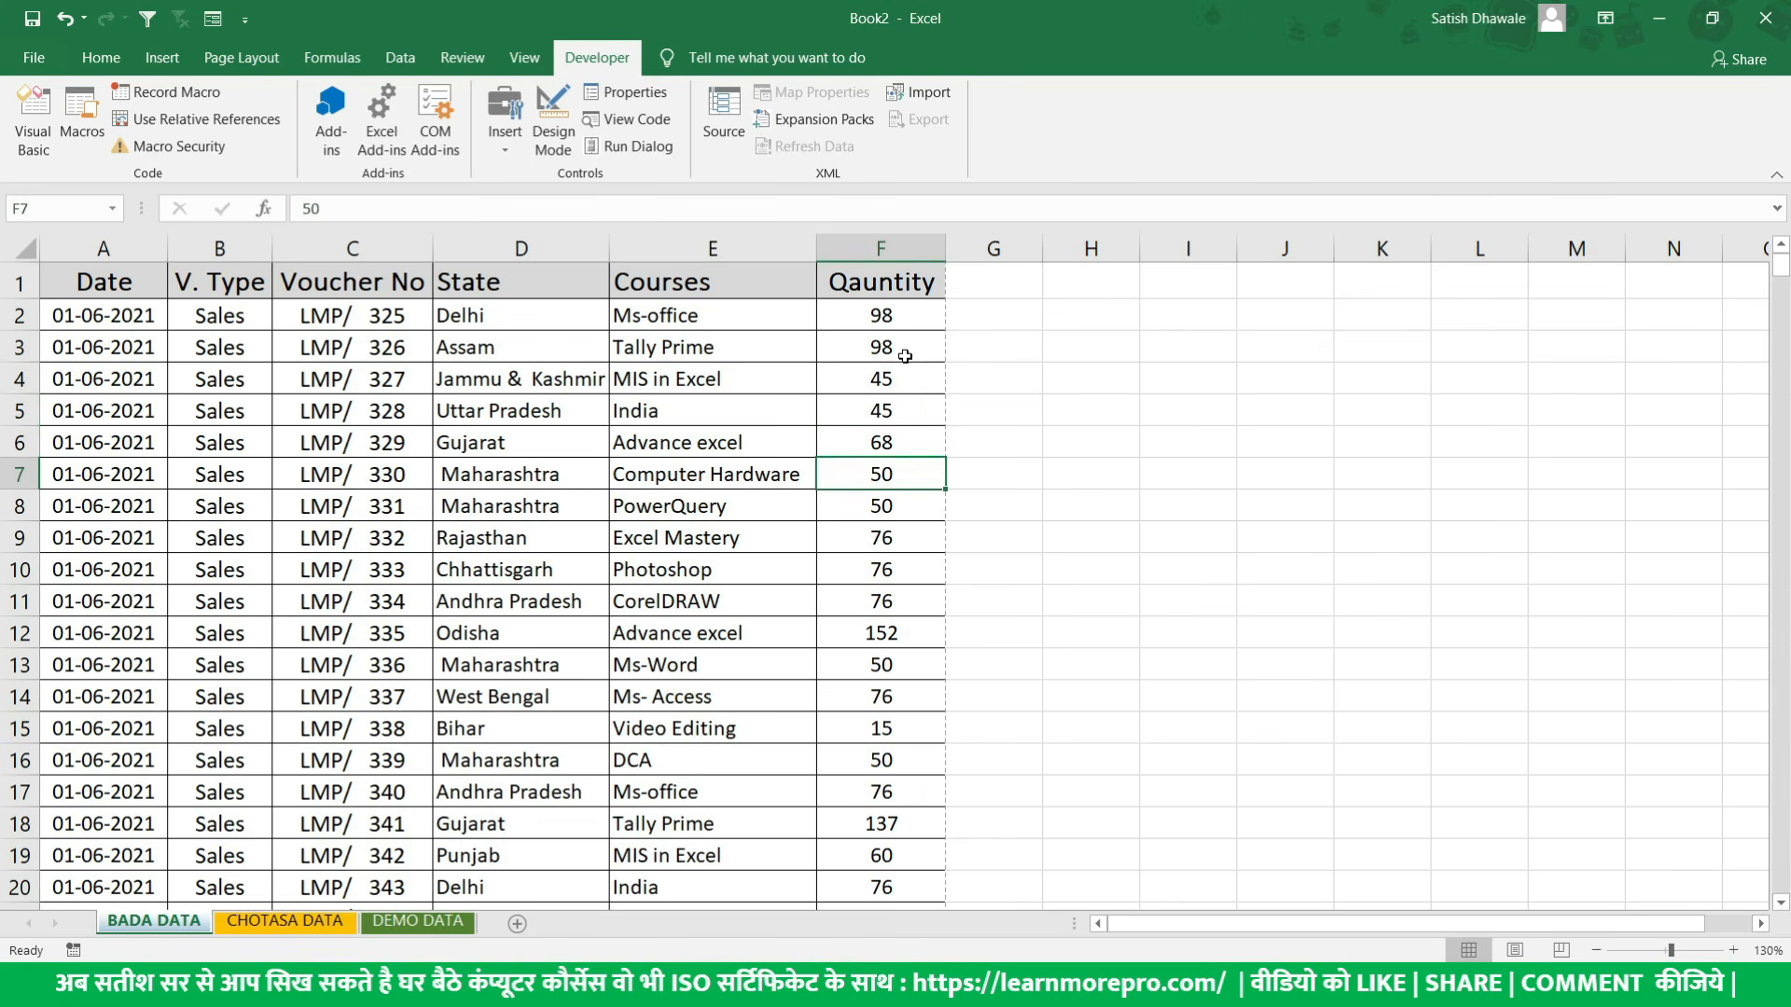
{"action": "left_click", "coordinate": [895, 317]}
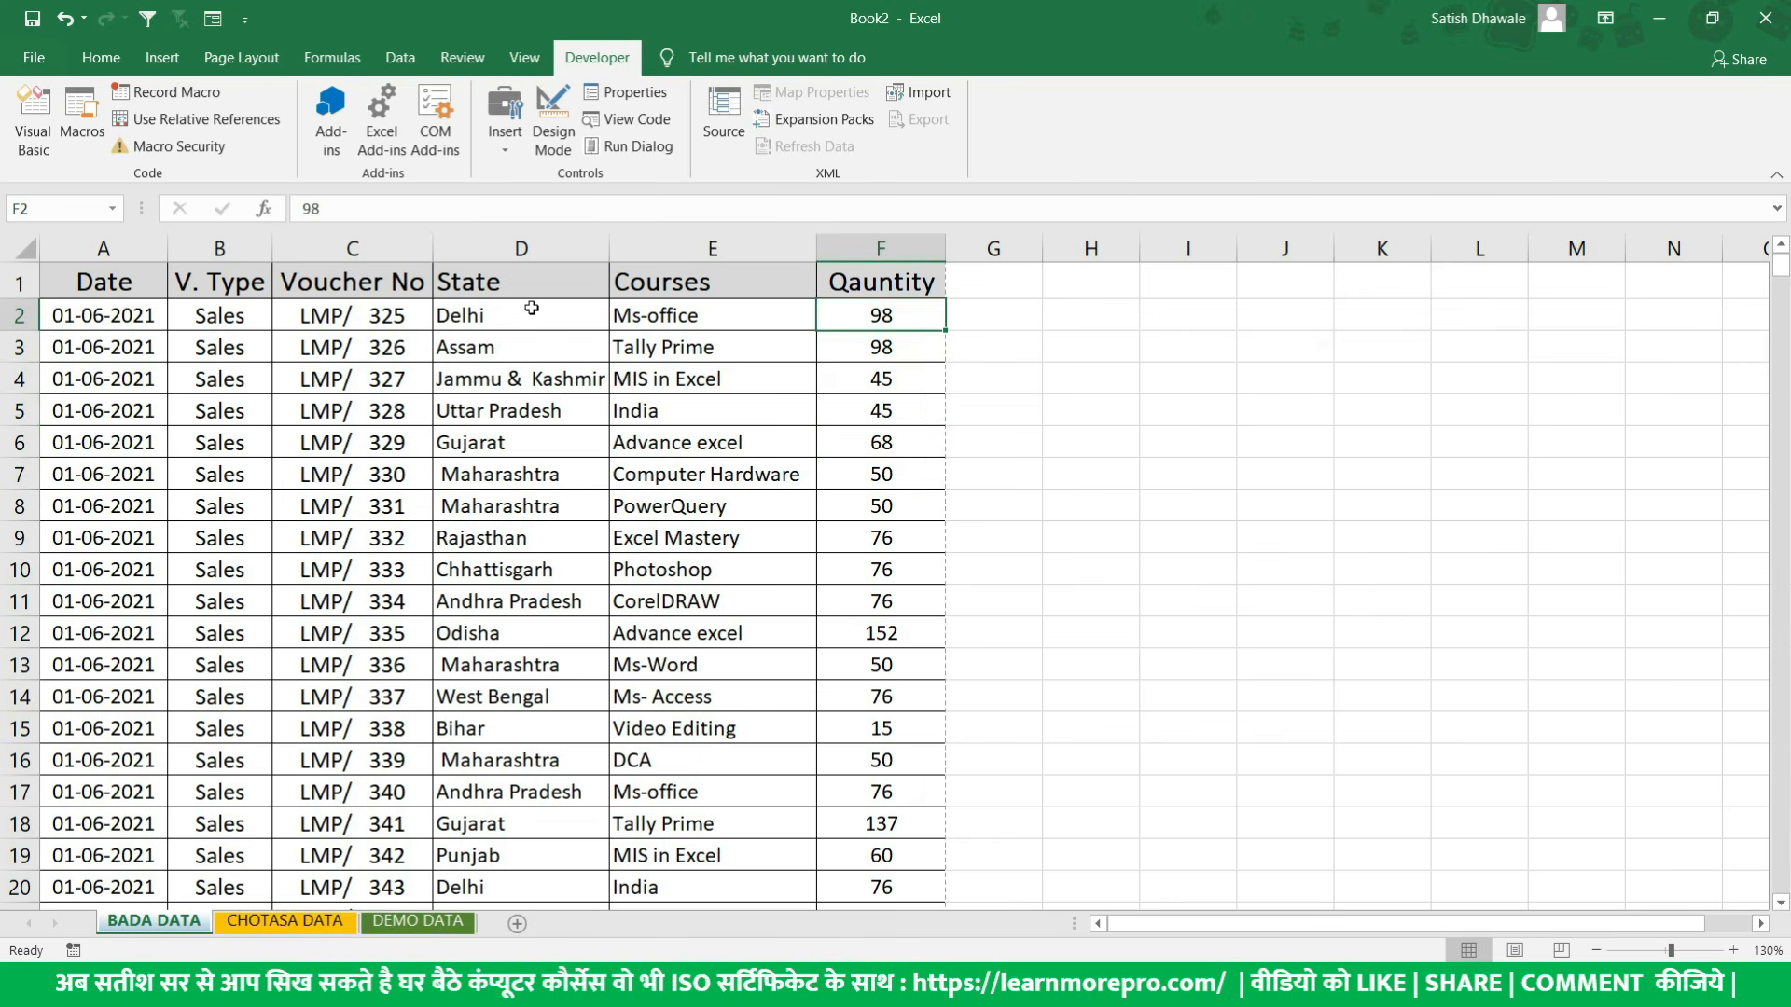
{"action": "left_click_drag", "start_coordinate": [531, 308], "coordinate": [528, 593]}
{"action": "left_click", "coordinate": [602, 337]}
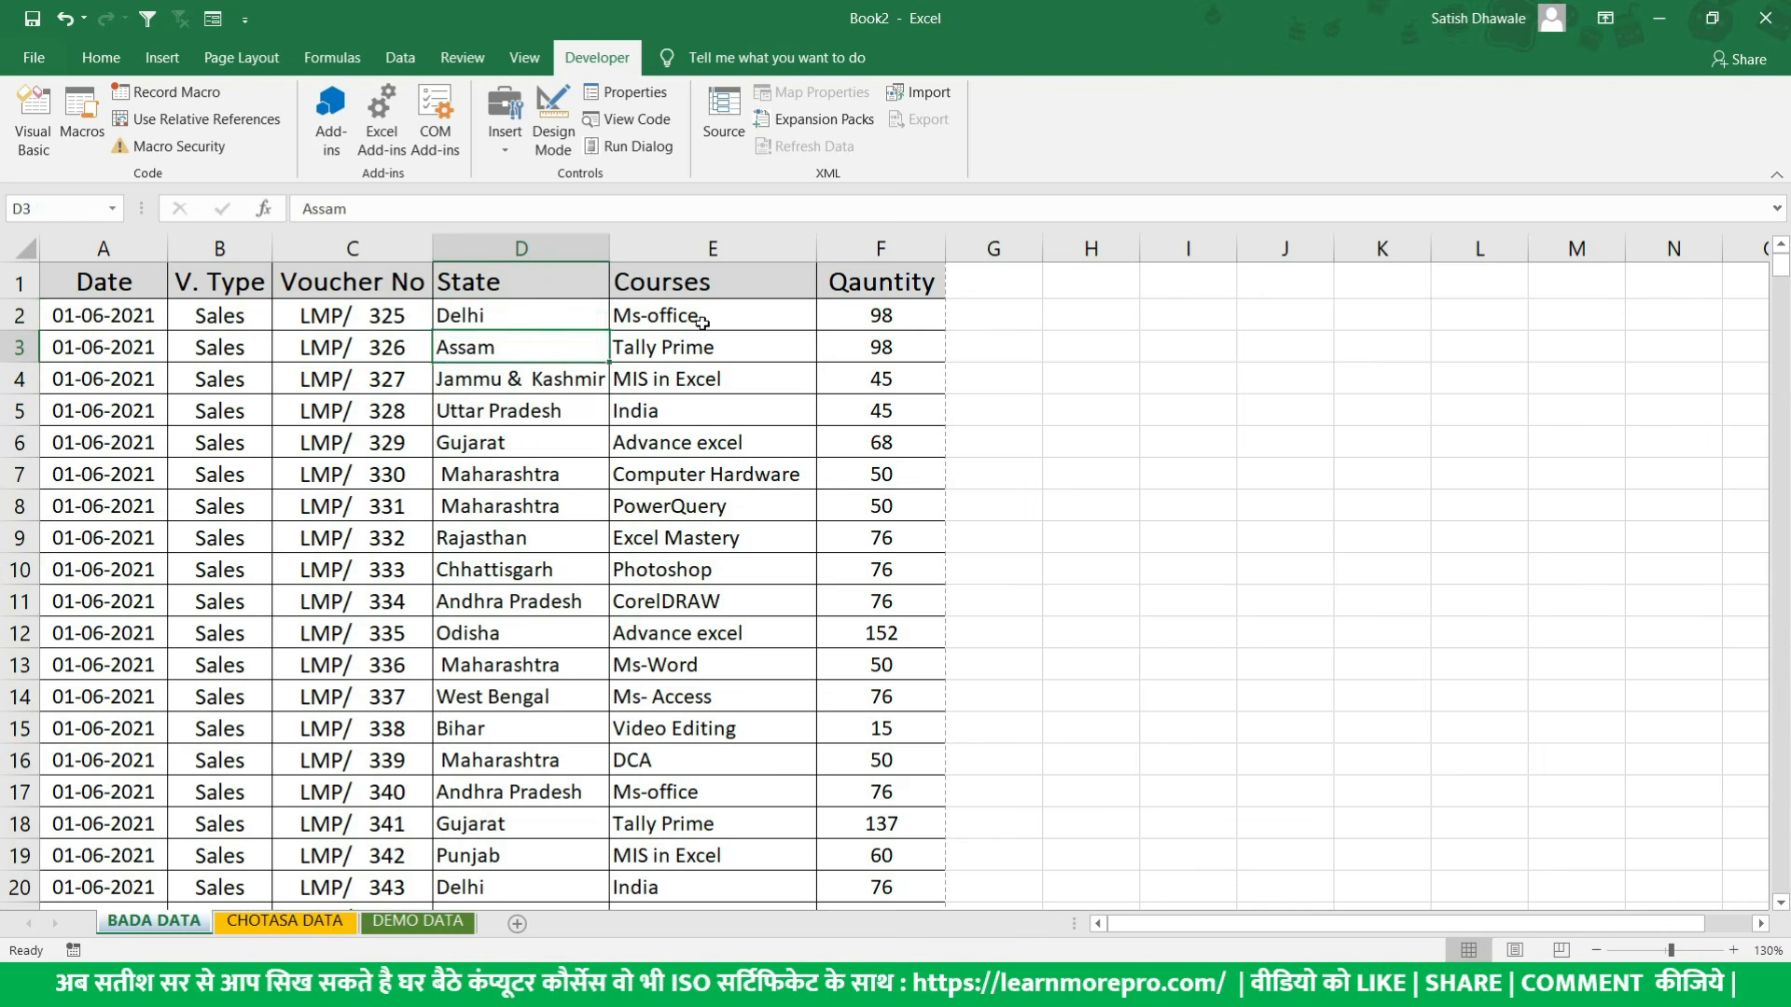
{"action": "left_click", "coordinate": [702, 319]}
{"action": "left_click", "coordinate": [127, 321]}
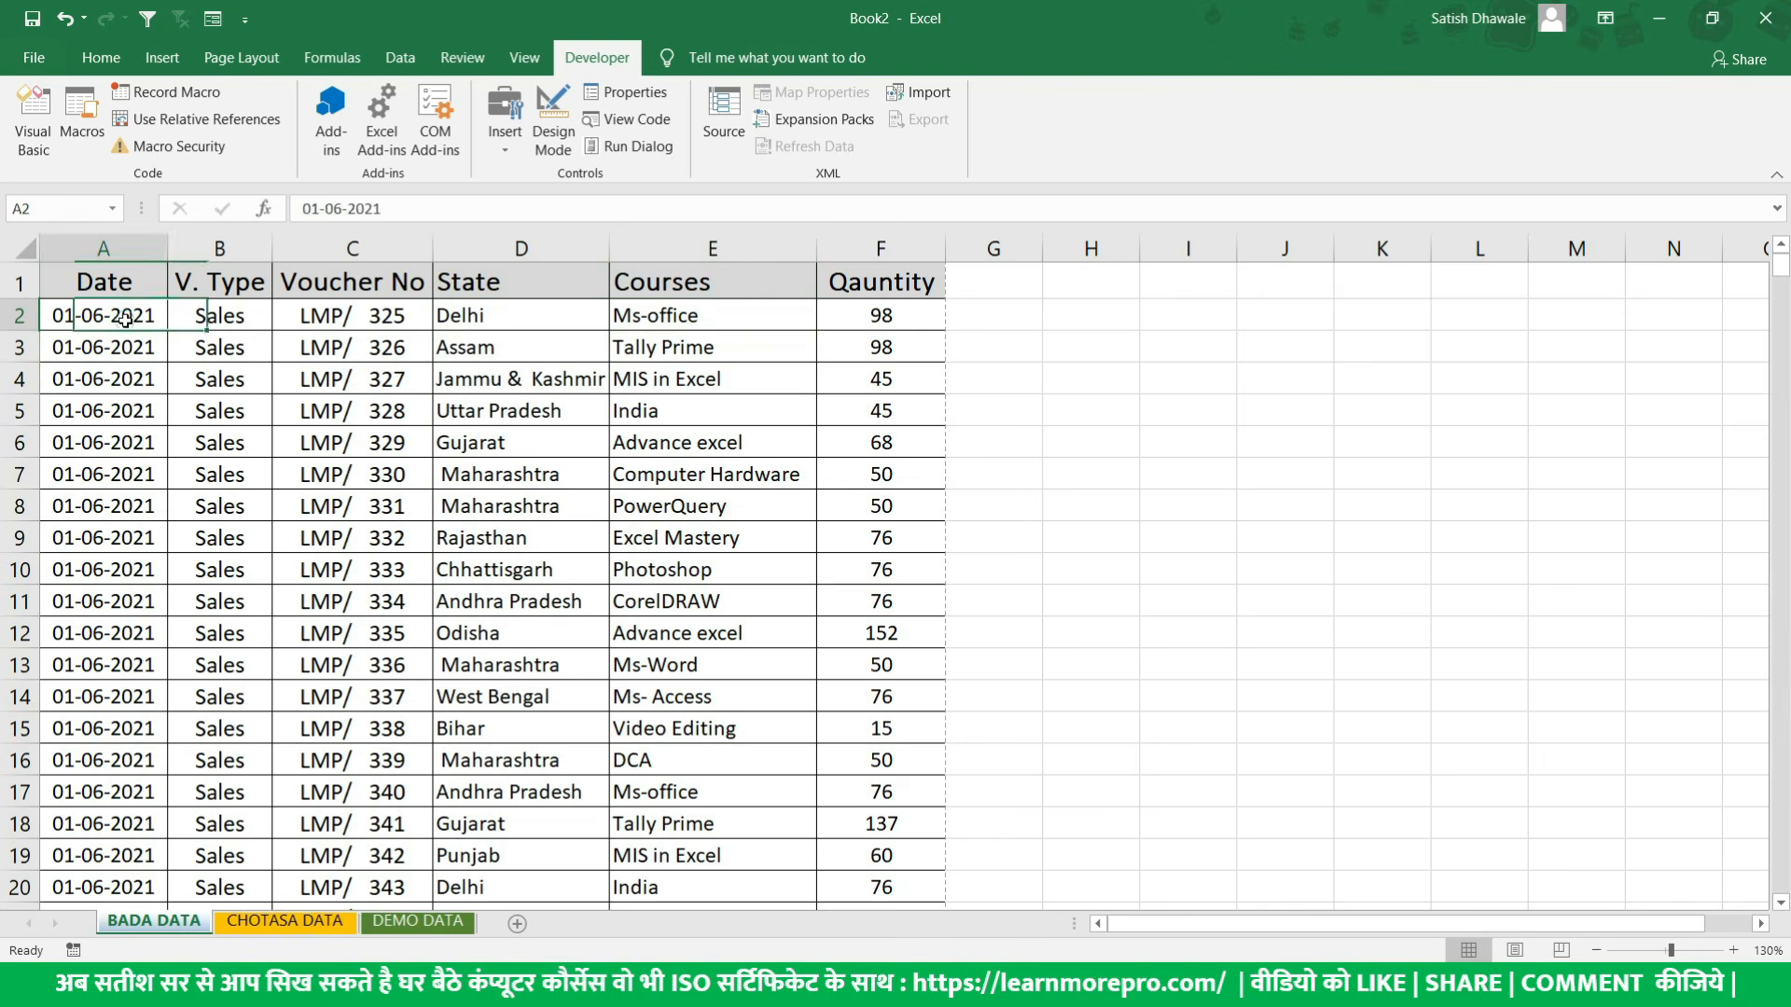
{"action": "left_click", "coordinate": [926, 314]}
- Run the recorded course summary macro with its assigned shortcut and select the rebuilt summary range I1:K16
{"action": "left_click", "coordinate": [918, 280]}
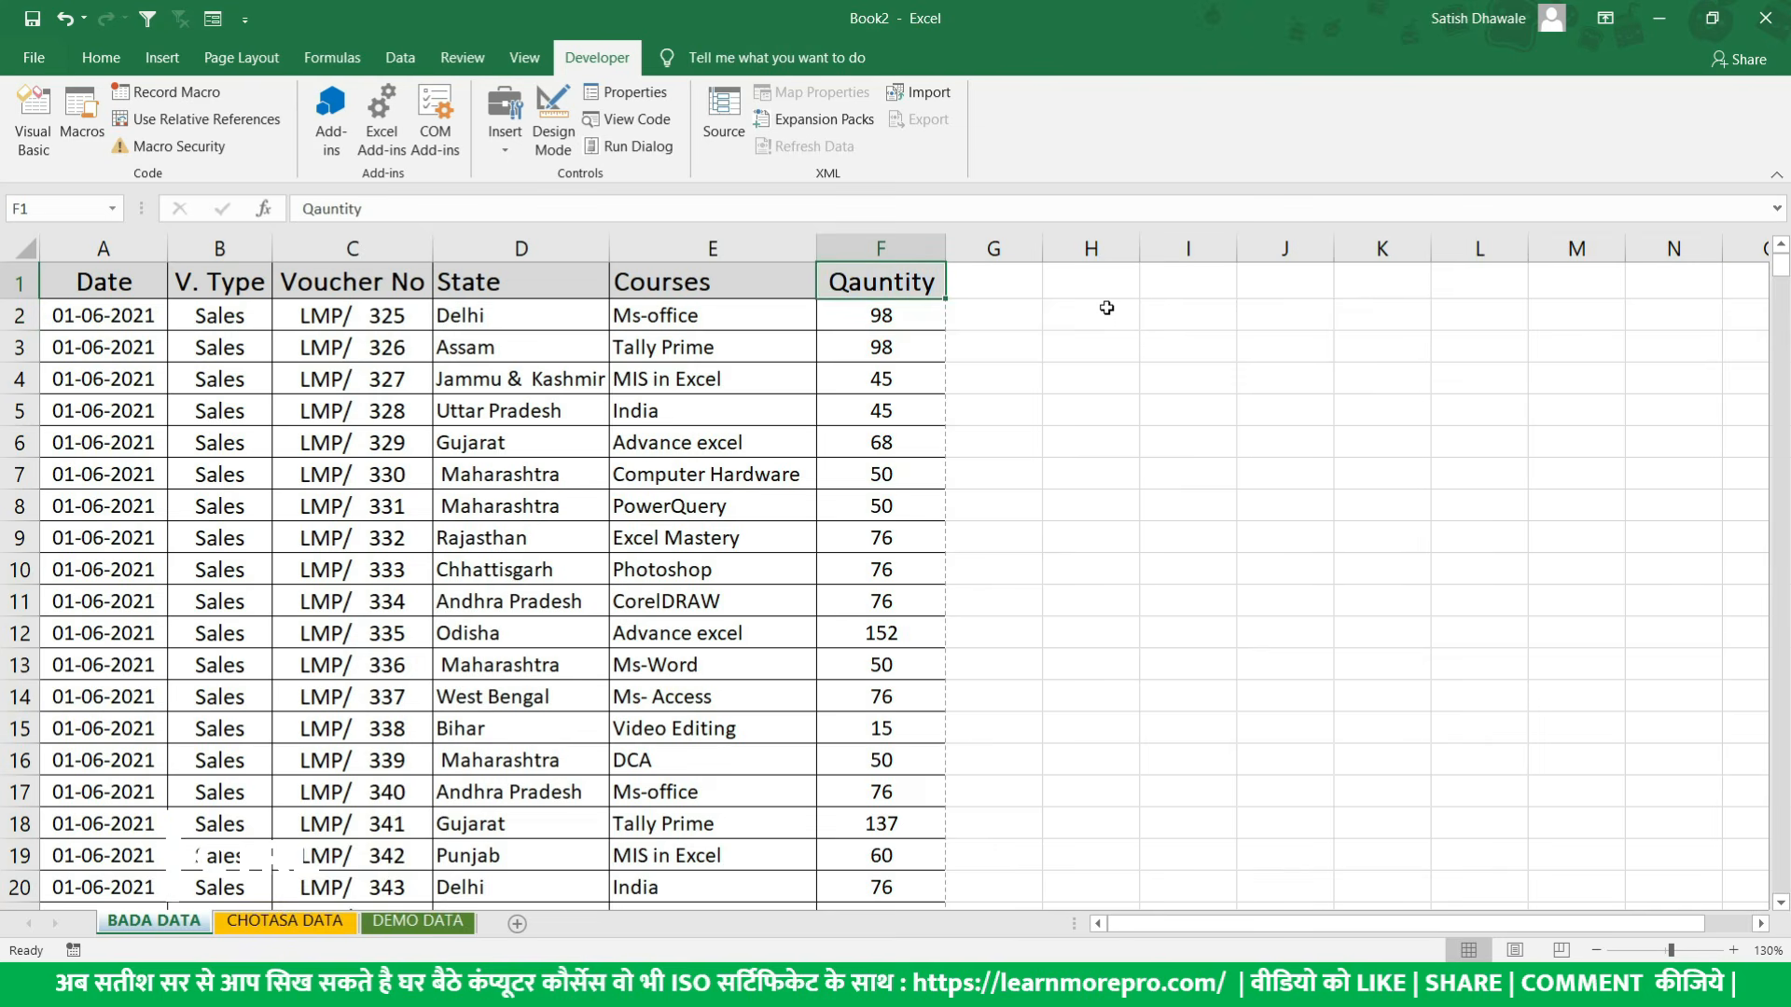
{"action": "key", "text": "ctrl+shift+q"}
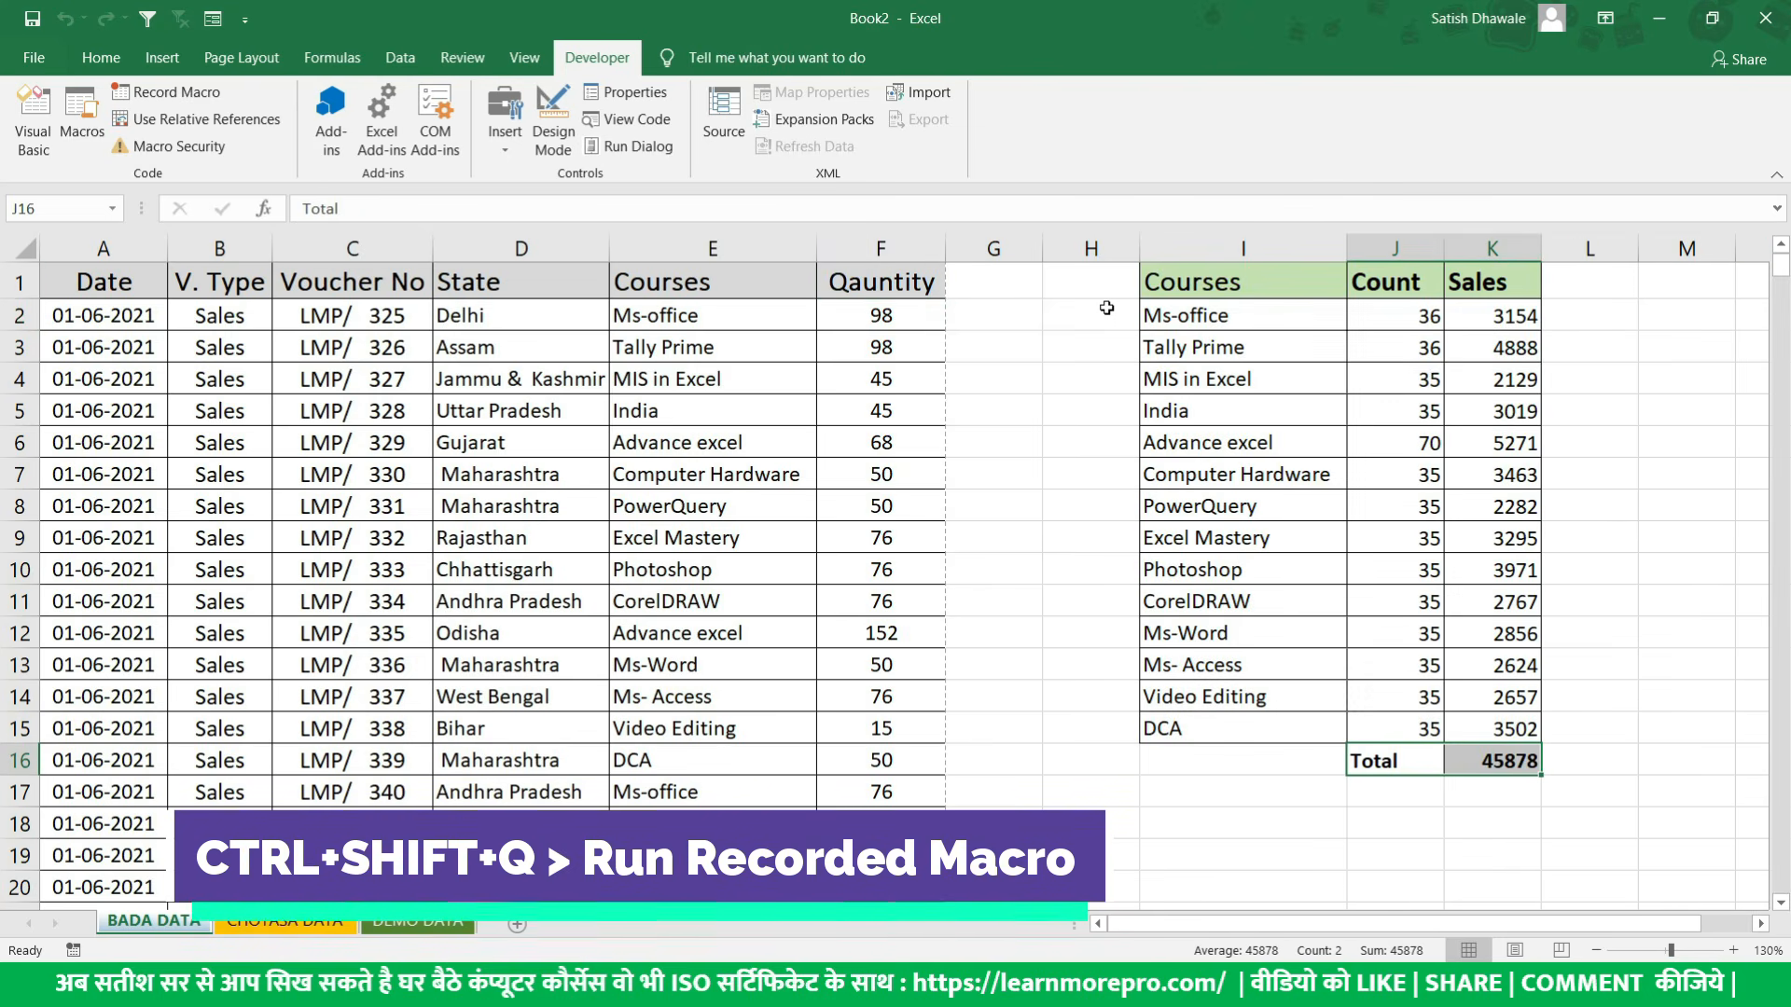
{"action": "left_click_drag", "start_coordinate": [1273, 280], "coordinate": [1487, 760]}
- Delete the rebuilt summary columns I to K from the BADA DATA sheet
{"action": "left_click_drag", "start_coordinate": [1282, 249], "coordinate": [1482, 248]}
{"action": "right_click", "coordinate": [1484, 250]}
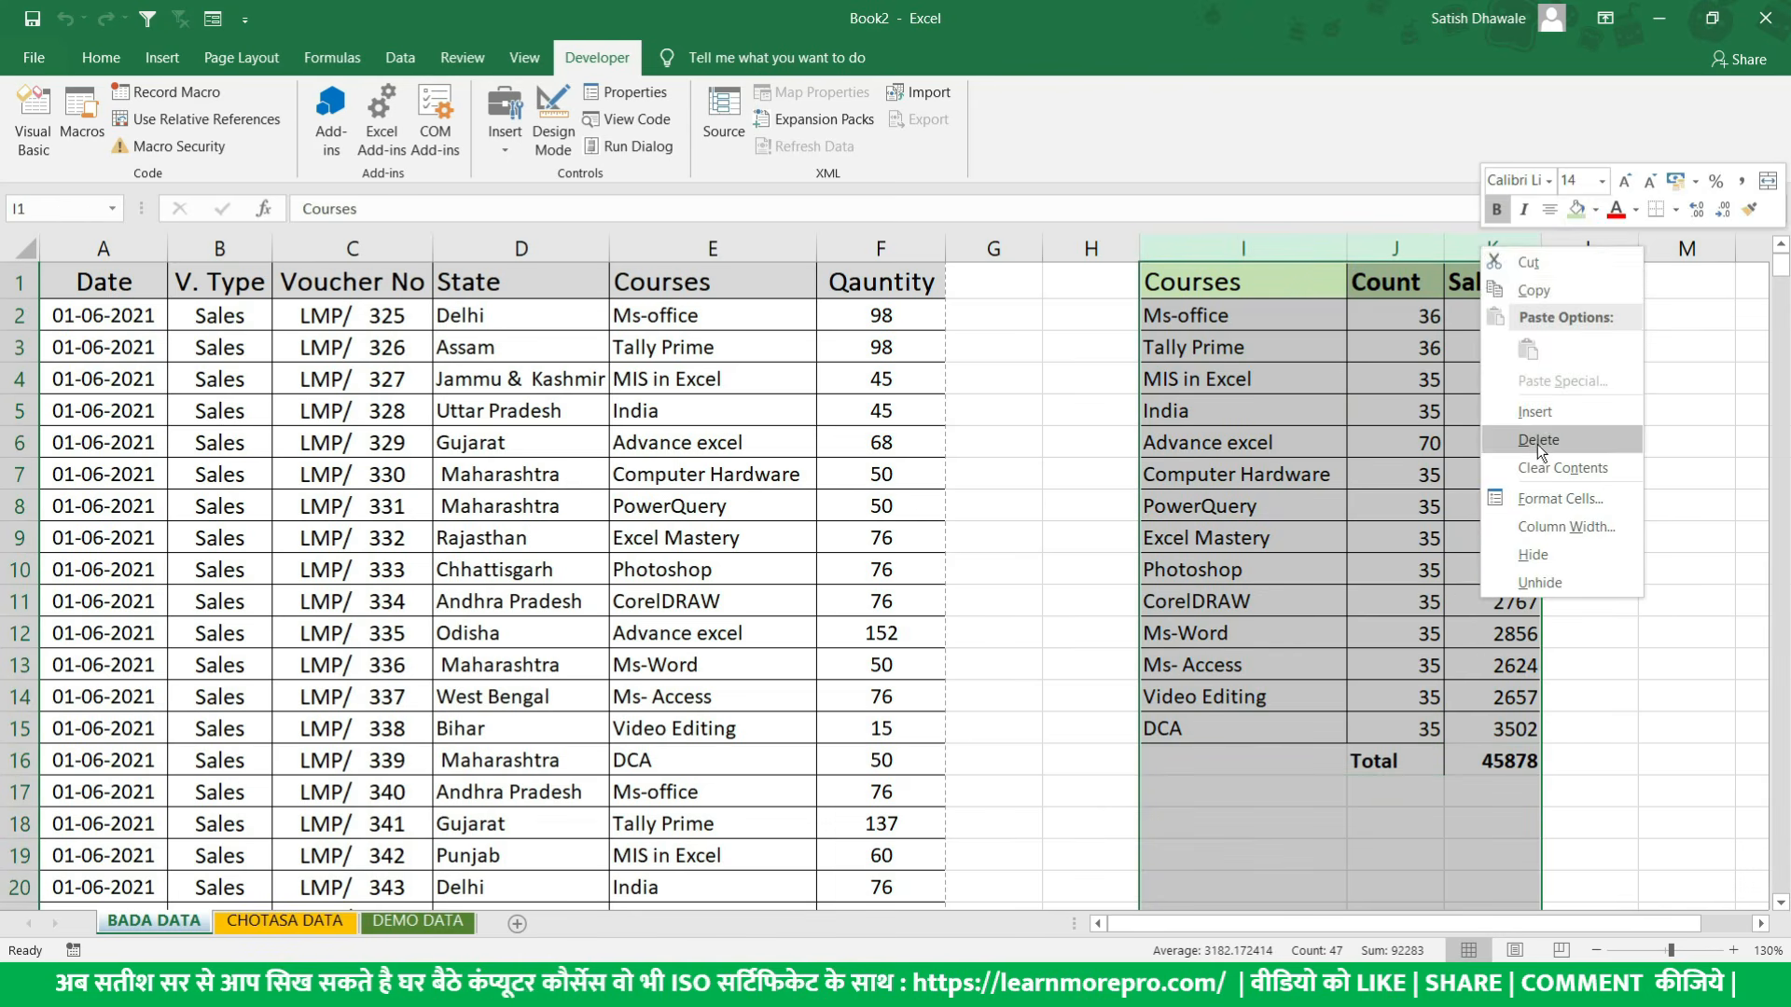
{"action": "left_click", "coordinate": [1538, 439]}
{"action": "left_click", "coordinate": [1295, 434]}
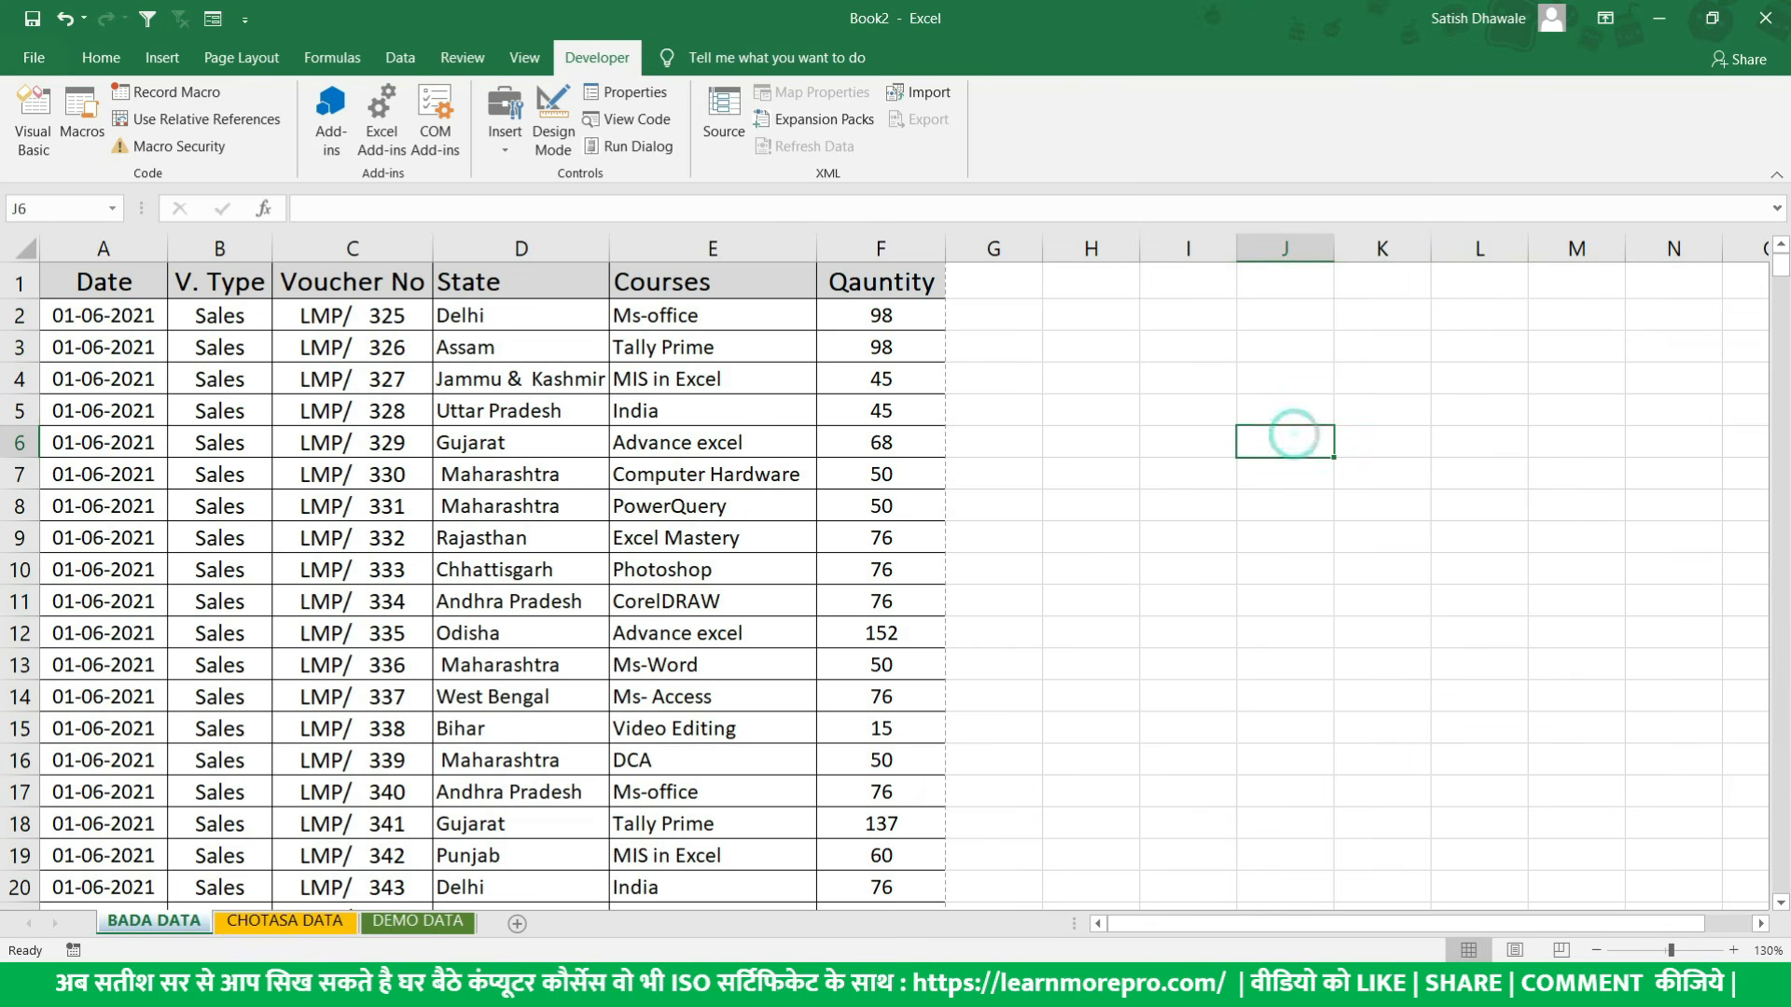
- Run Real_JobMacro from the list of available macros and select the generated course summary
{"action": "left_click", "coordinate": [81, 133]}
{"action": "left_click_drag", "start_coordinate": [666, 431], "coordinate": [1021, 420]}
{"action": "left_click", "coordinate": [1071, 509]}
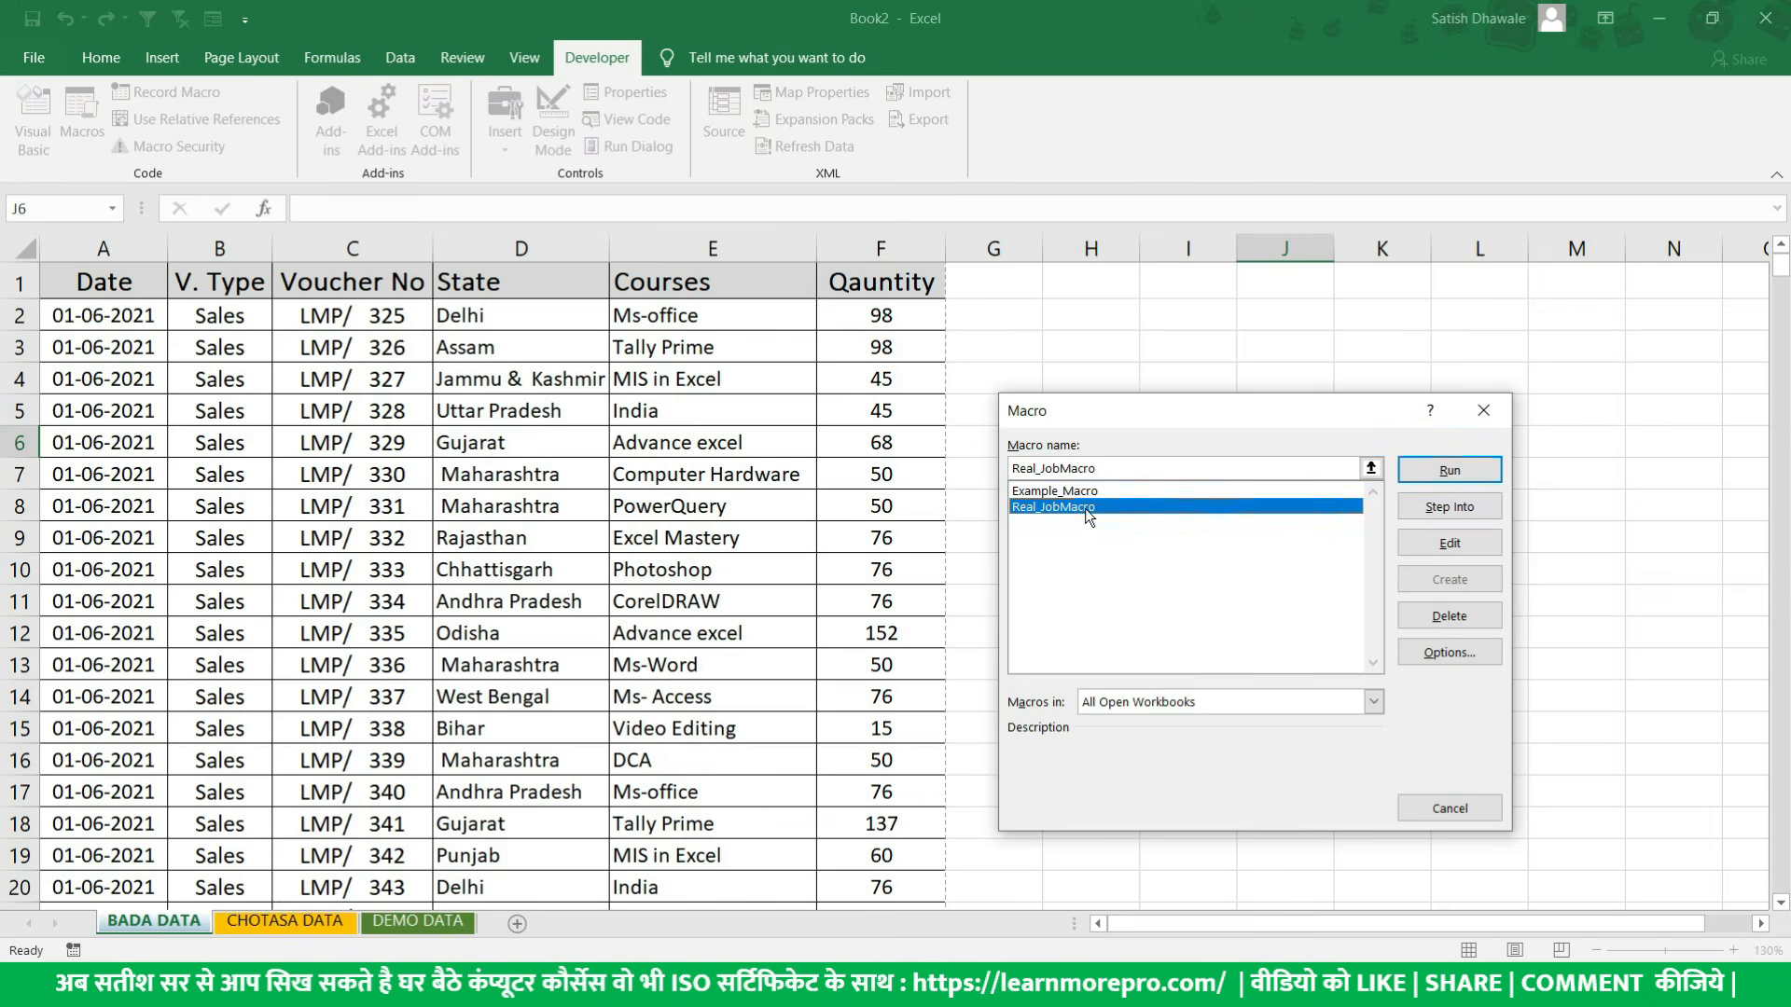
{"action": "left_click", "coordinate": [1449, 472]}
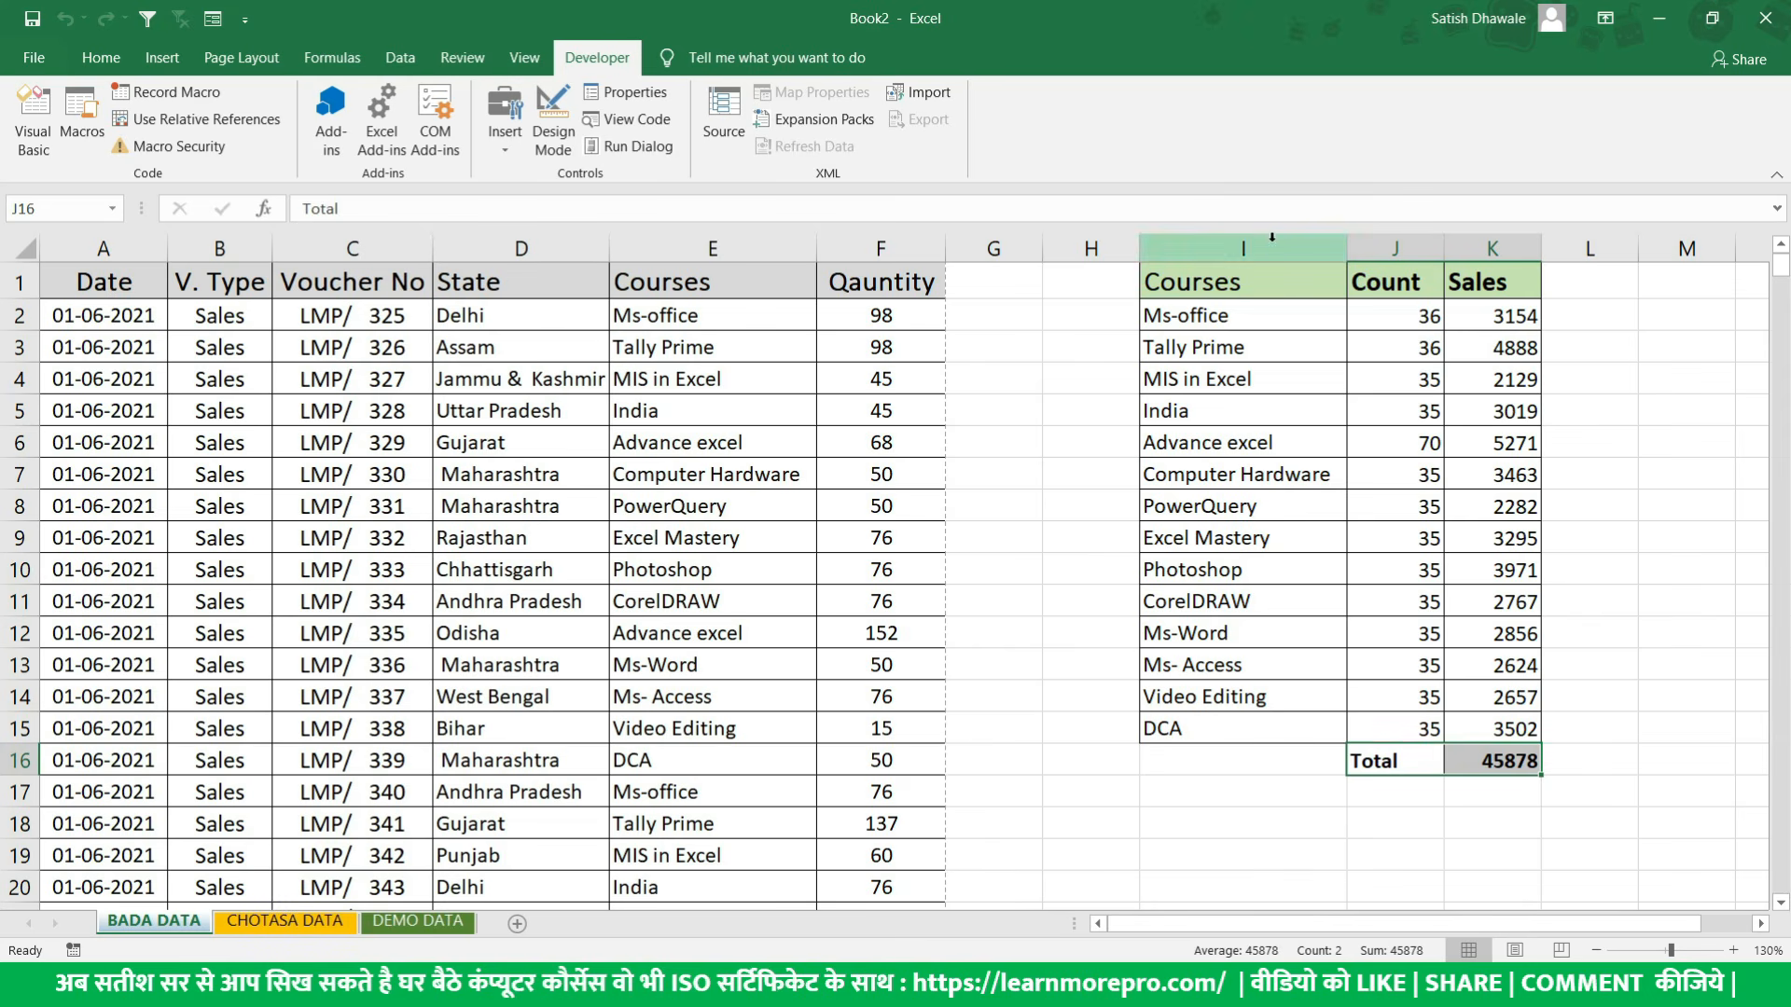
{"action": "mouse_move", "coordinate": [1273, 280]}
{"action": "left_mouse_down"}
{"action": "mouse_move", "coordinate": [1487, 643]}
{"action": "mouse_move", "coordinate": [1509, 765]}
{"action": "left_mouse_up"}
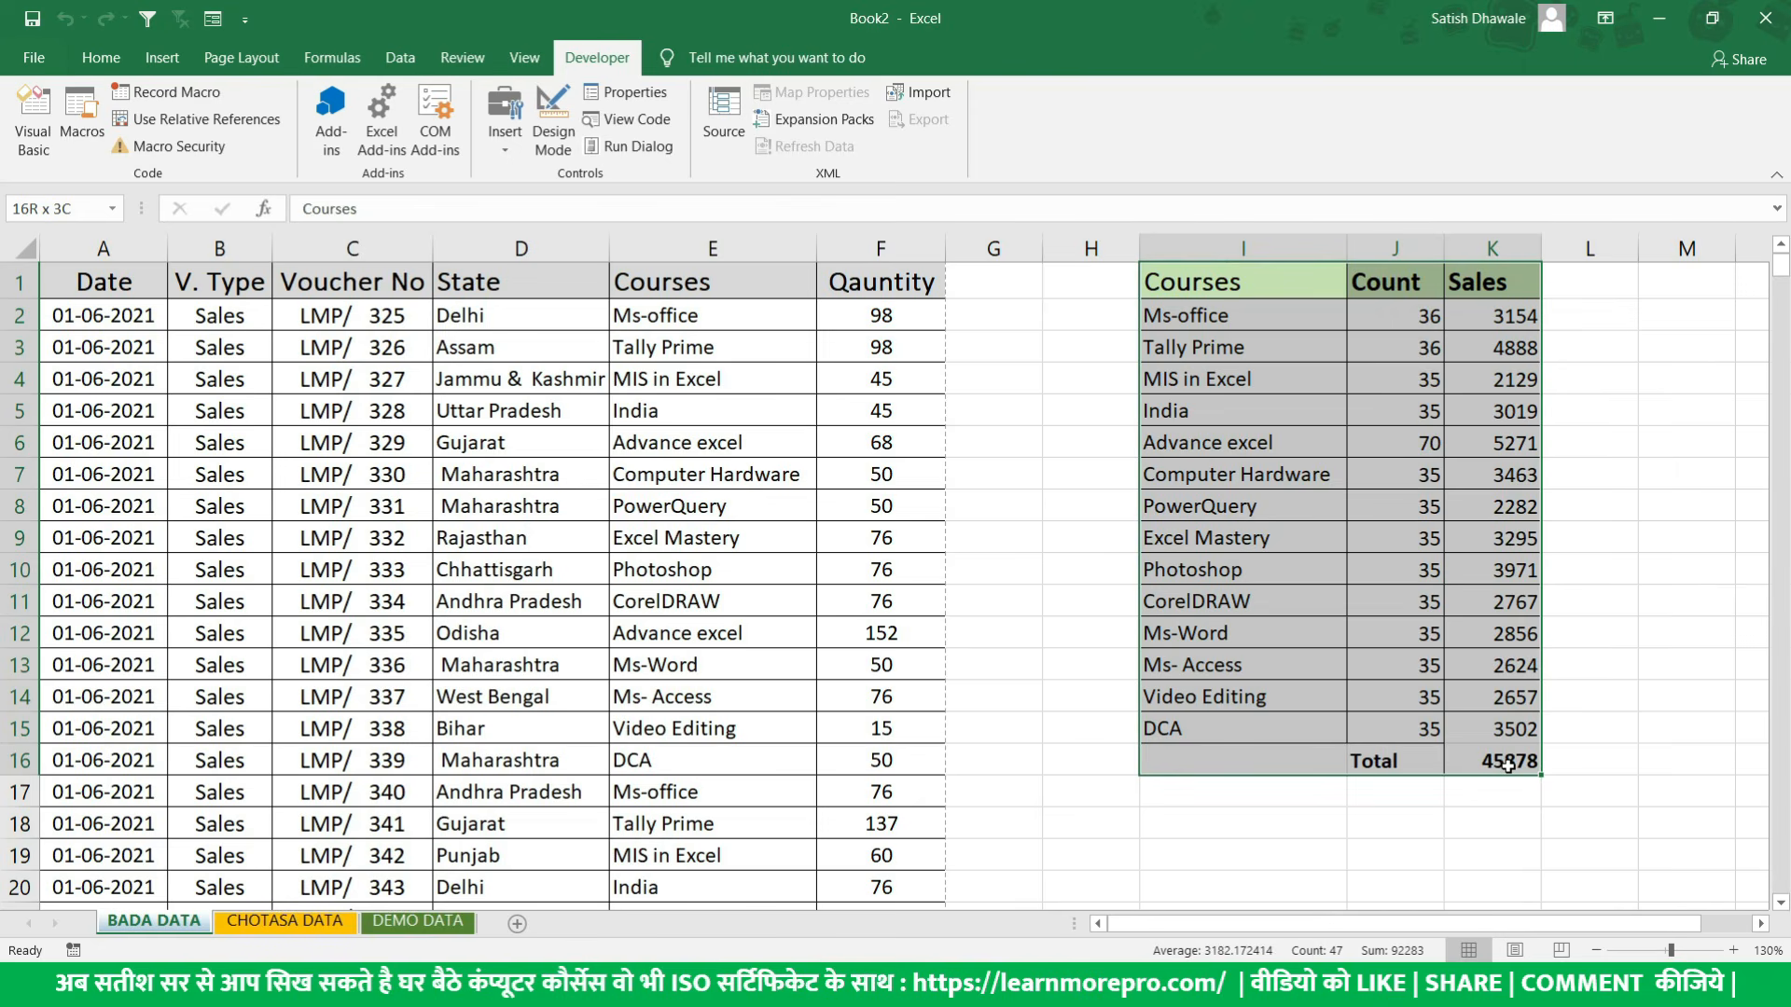
{"action": "left_click_drag", "start_coordinate": [1508, 765], "coordinate": [1161, 269]}
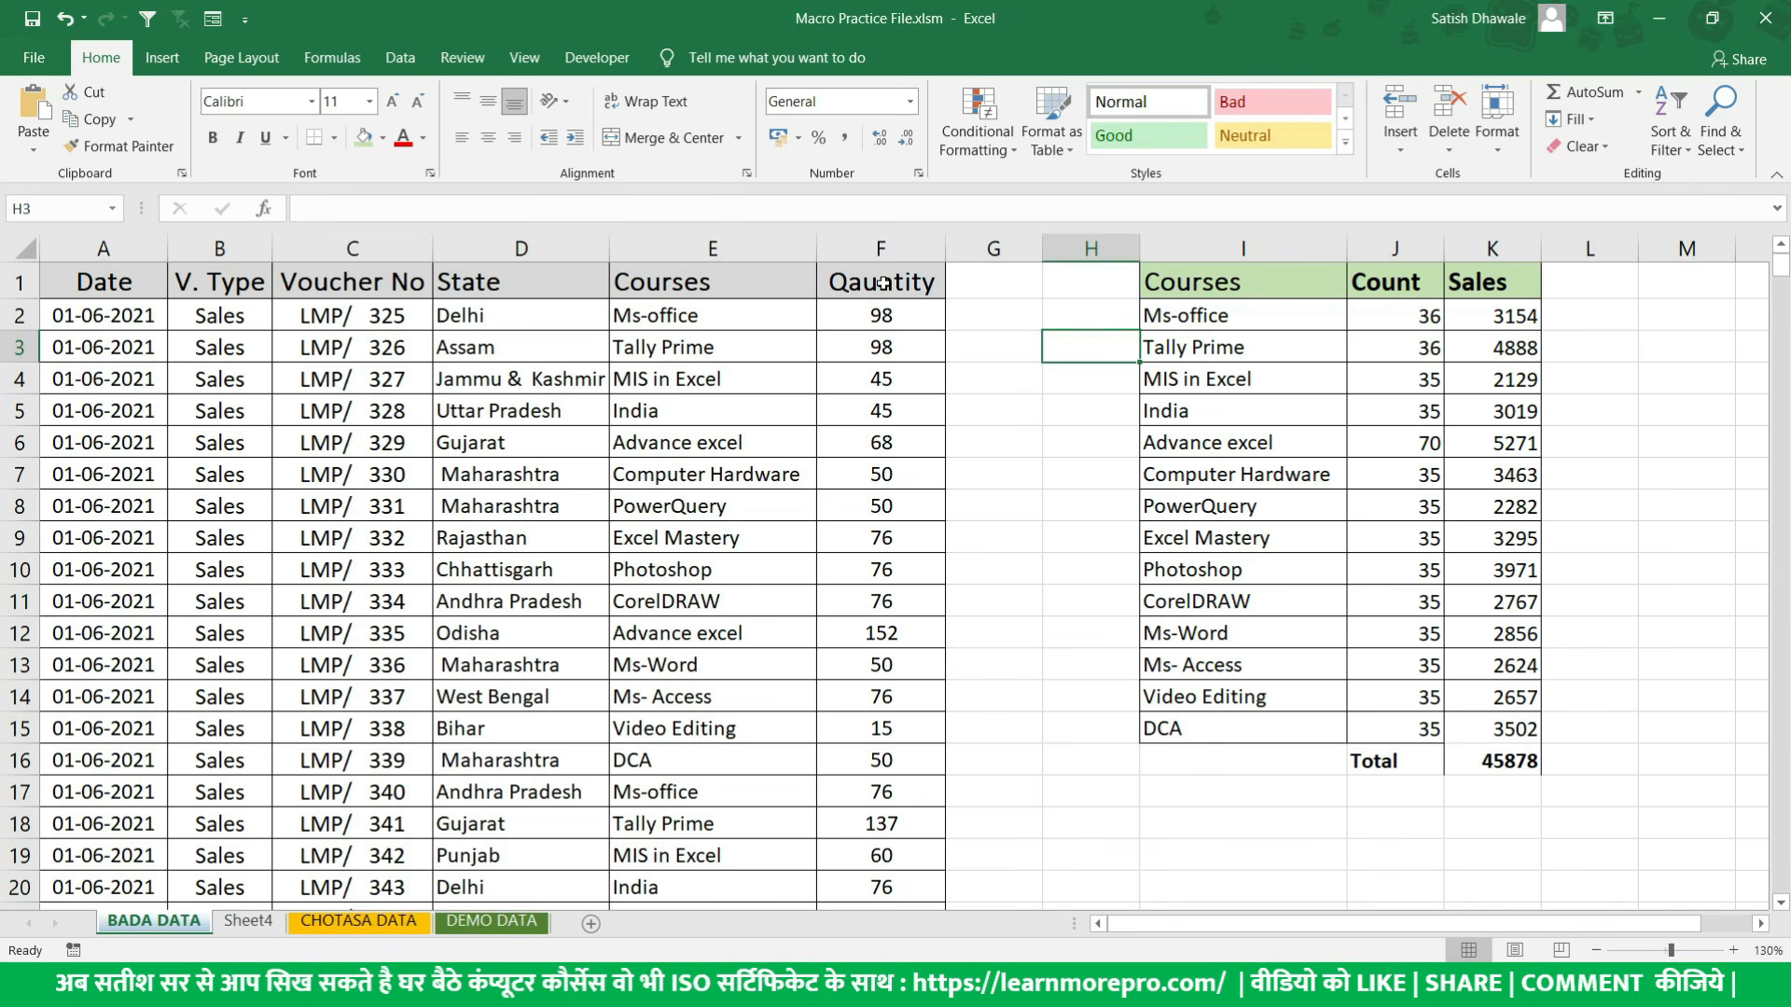
- Delete columns I to K holding the course summary in Macro Practice File.xlsm
{"action": "left_click_drag", "start_coordinate": [1175, 283], "coordinate": [1484, 760]}
{"action": "left_click_drag", "start_coordinate": [1246, 249], "coordinate": [1492, 250]}
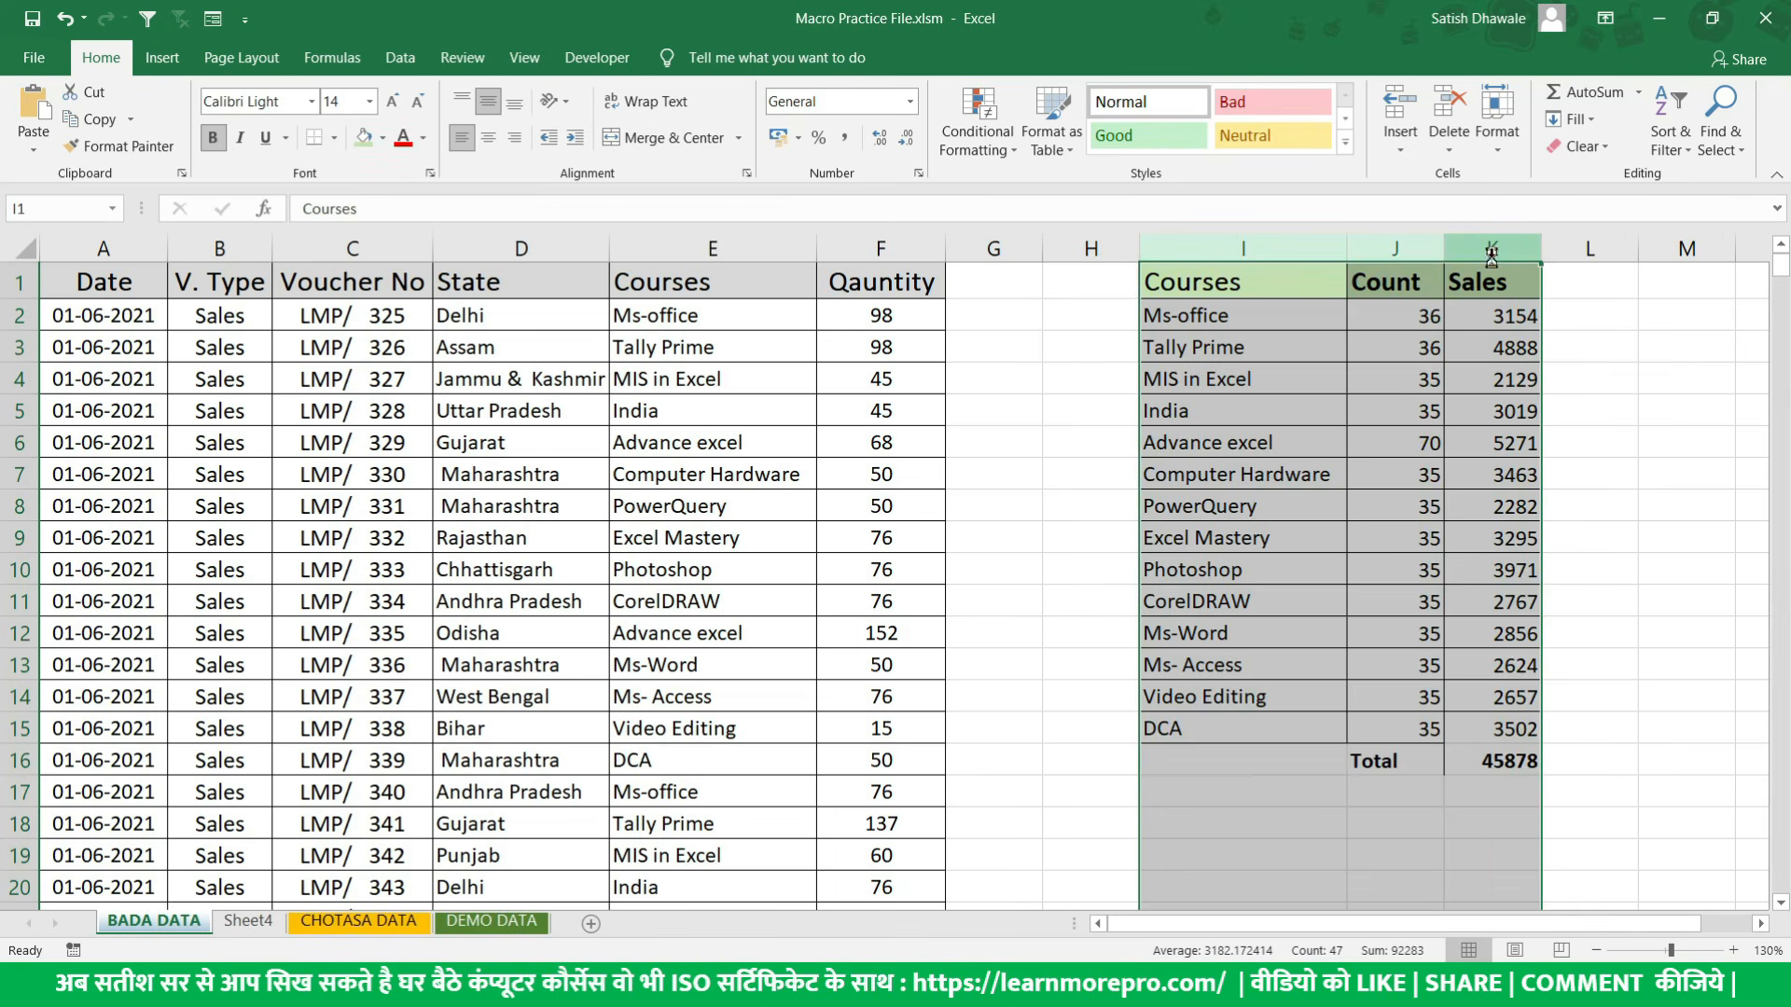
{"action": "key", "text": "ctrl+minus"}
- Fill cells G1:H2 with light green as a background area beside the Quantity column
{"action": "left_click_drag", "start_coordinate": [959, 283], "coordinate": [1082, 313]}
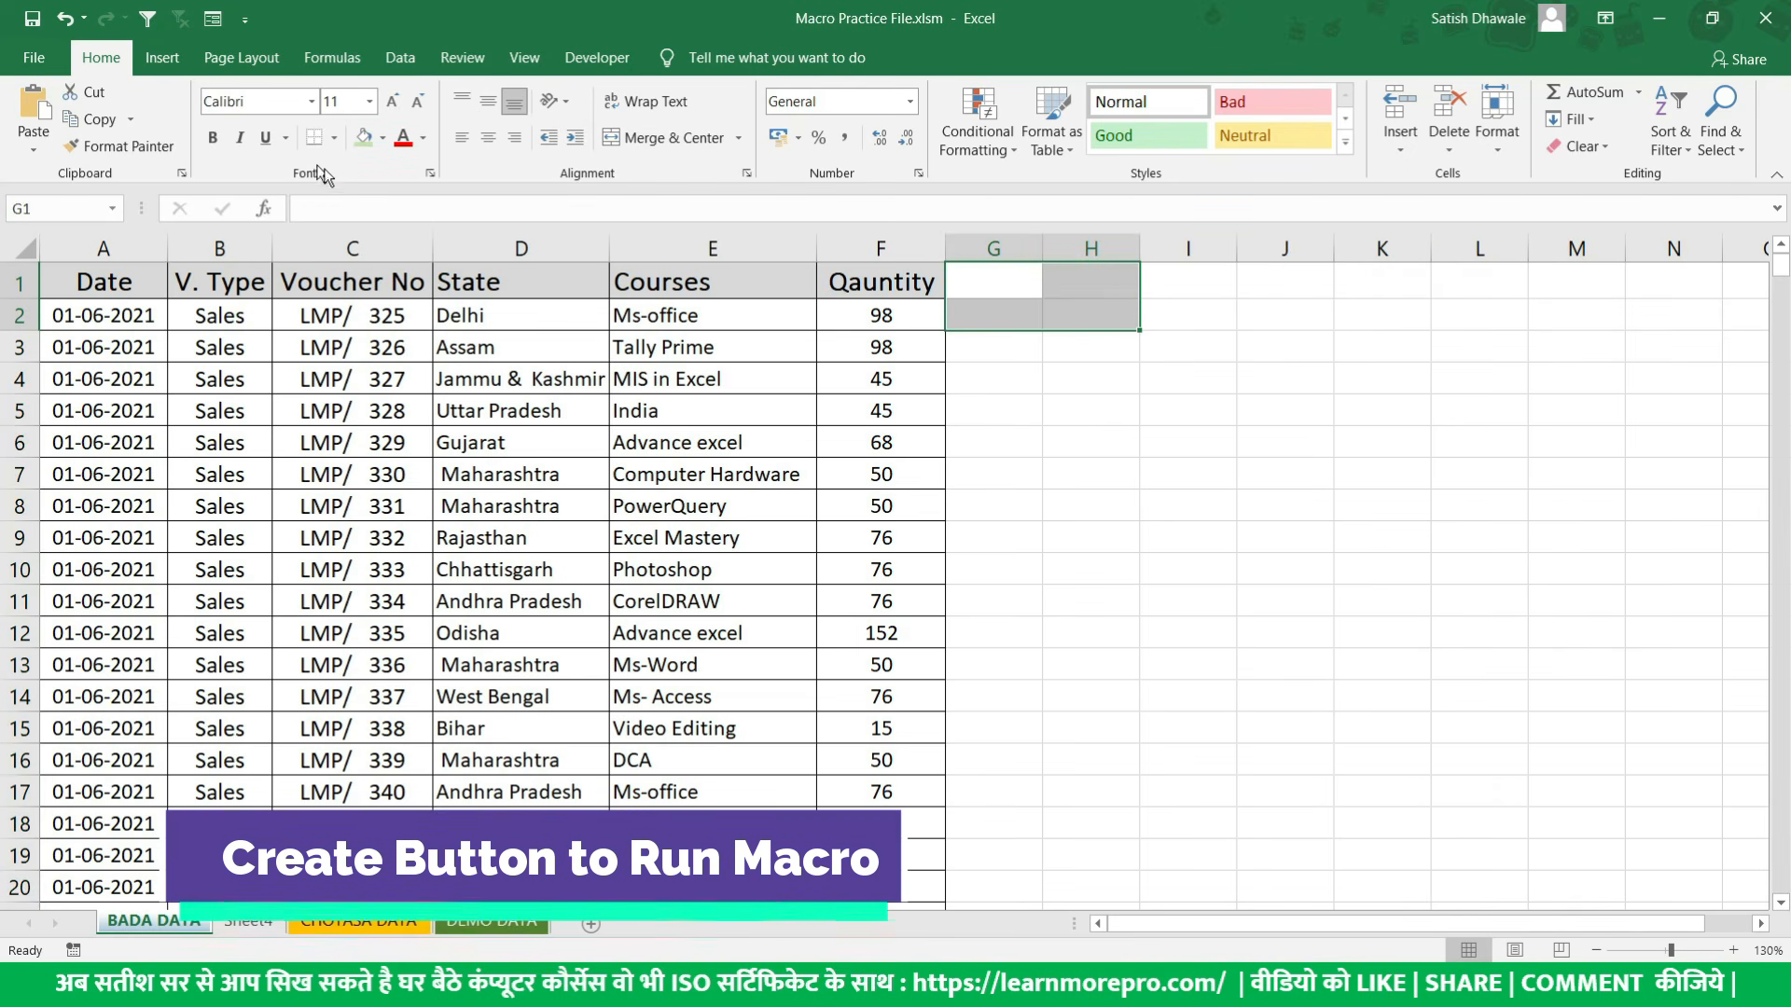
{"action": "left_click", "coordinate": [364, 138]}
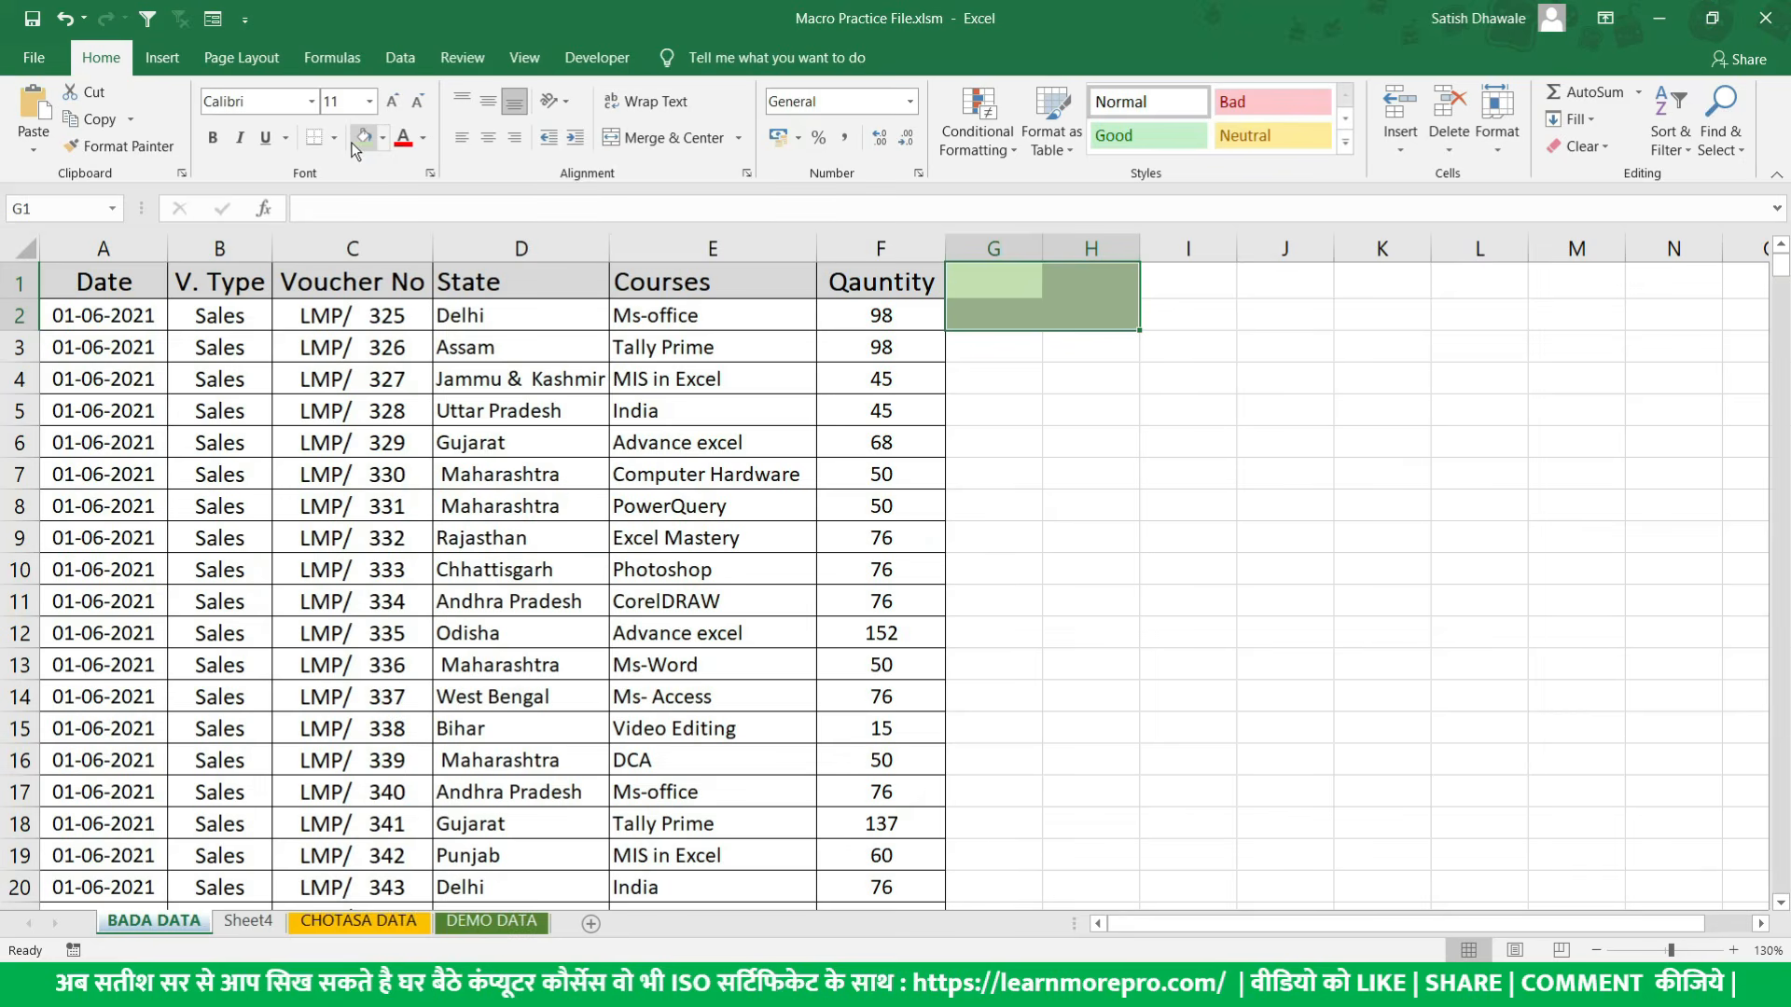
{"action": "left_click", "coordinate": [1068, 378]}
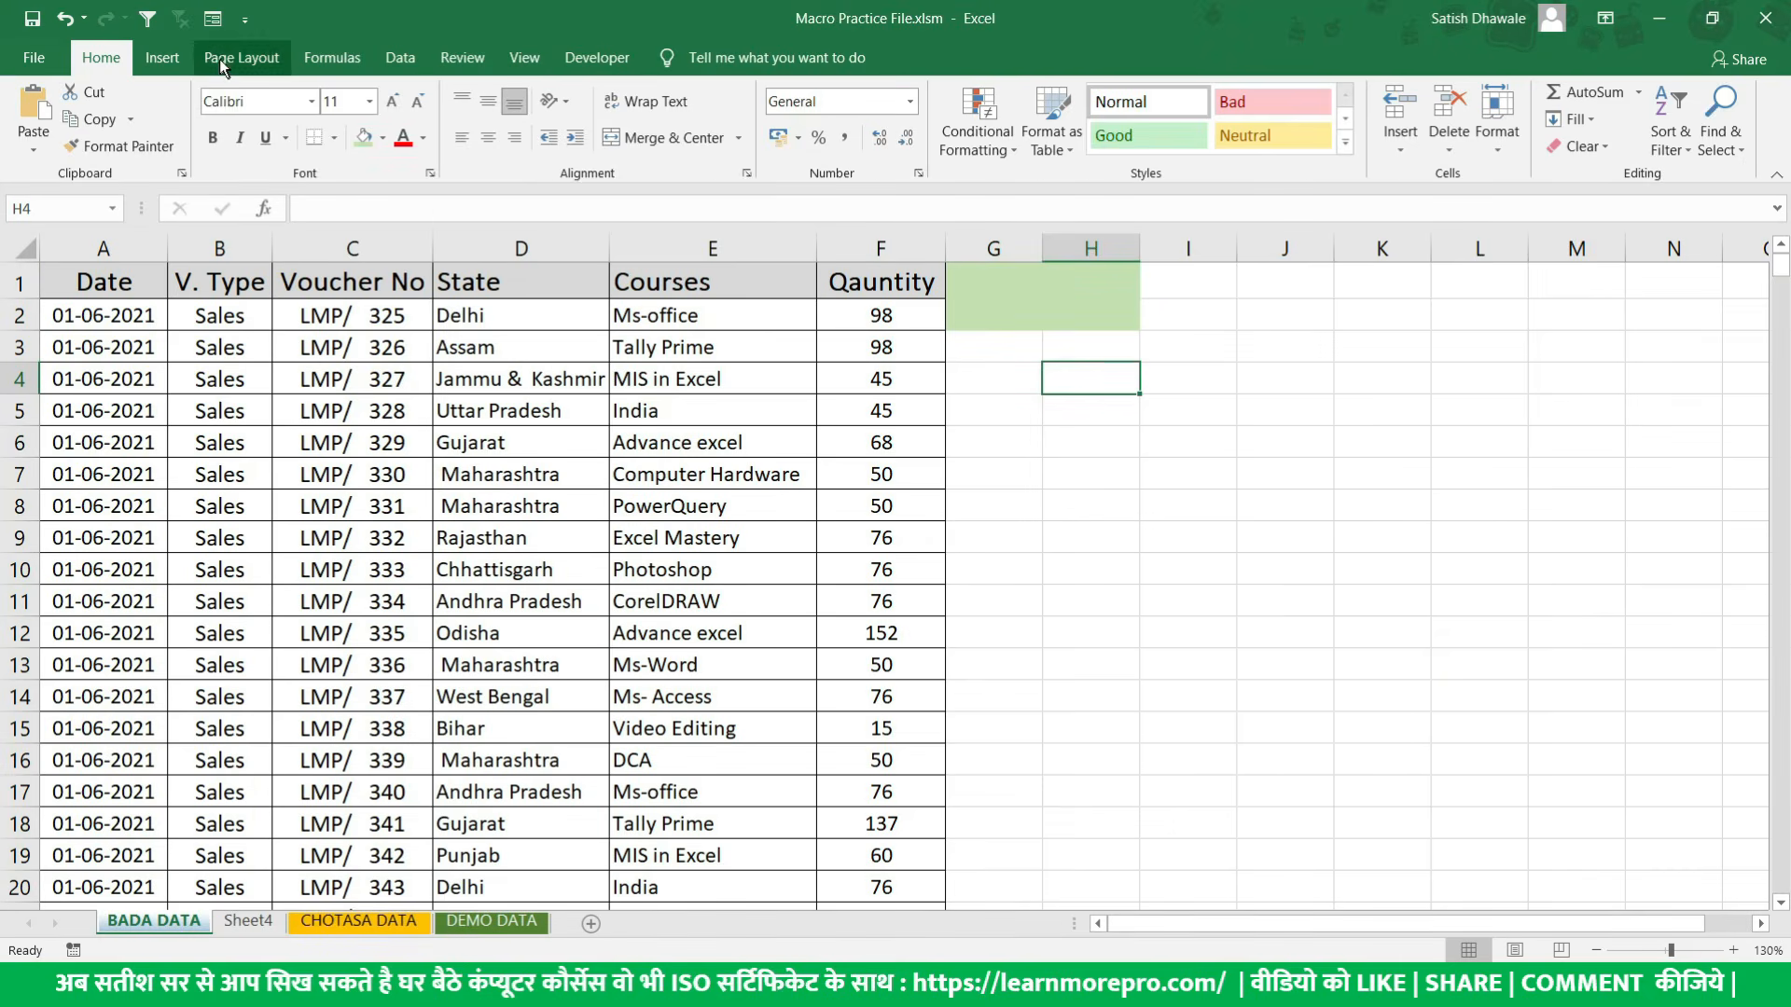
- Draw a rounded rectangle about 2.6 cm wide and 0.8 cm high inside the green cells G1:H2
{"action": "left_click", "coordinate": [173, 57]}
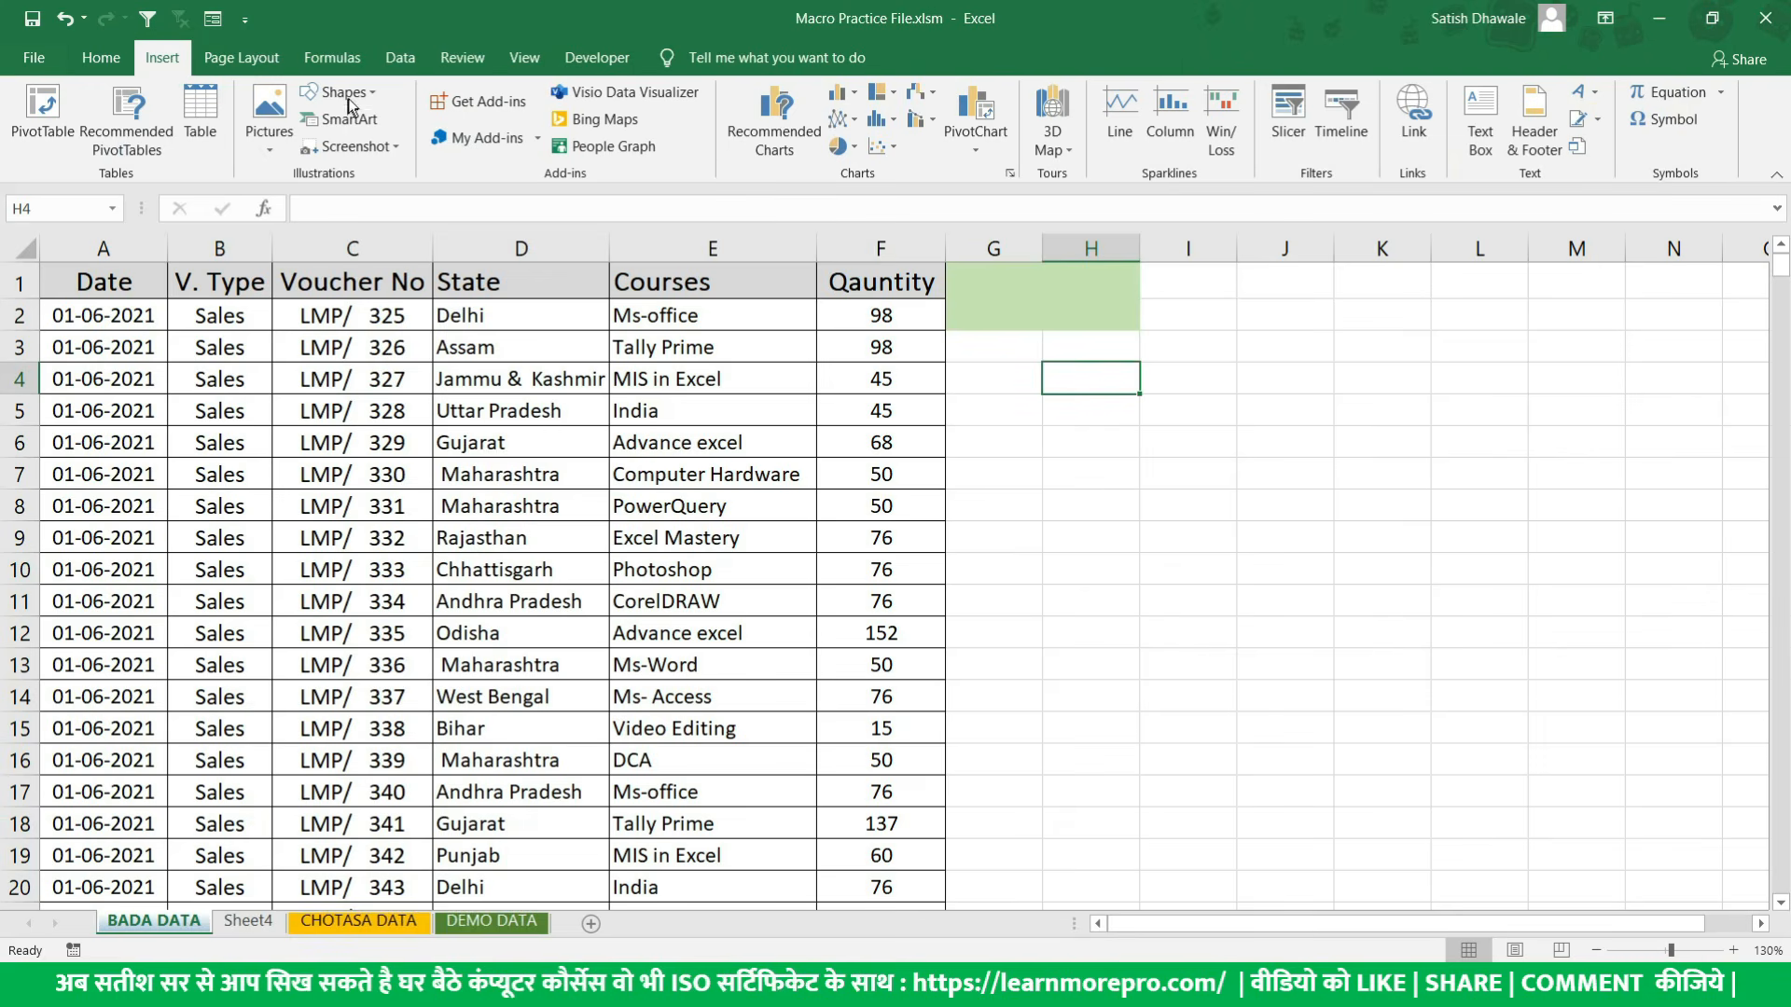
{"action": "left_click", "coordinate": [662, 164]}
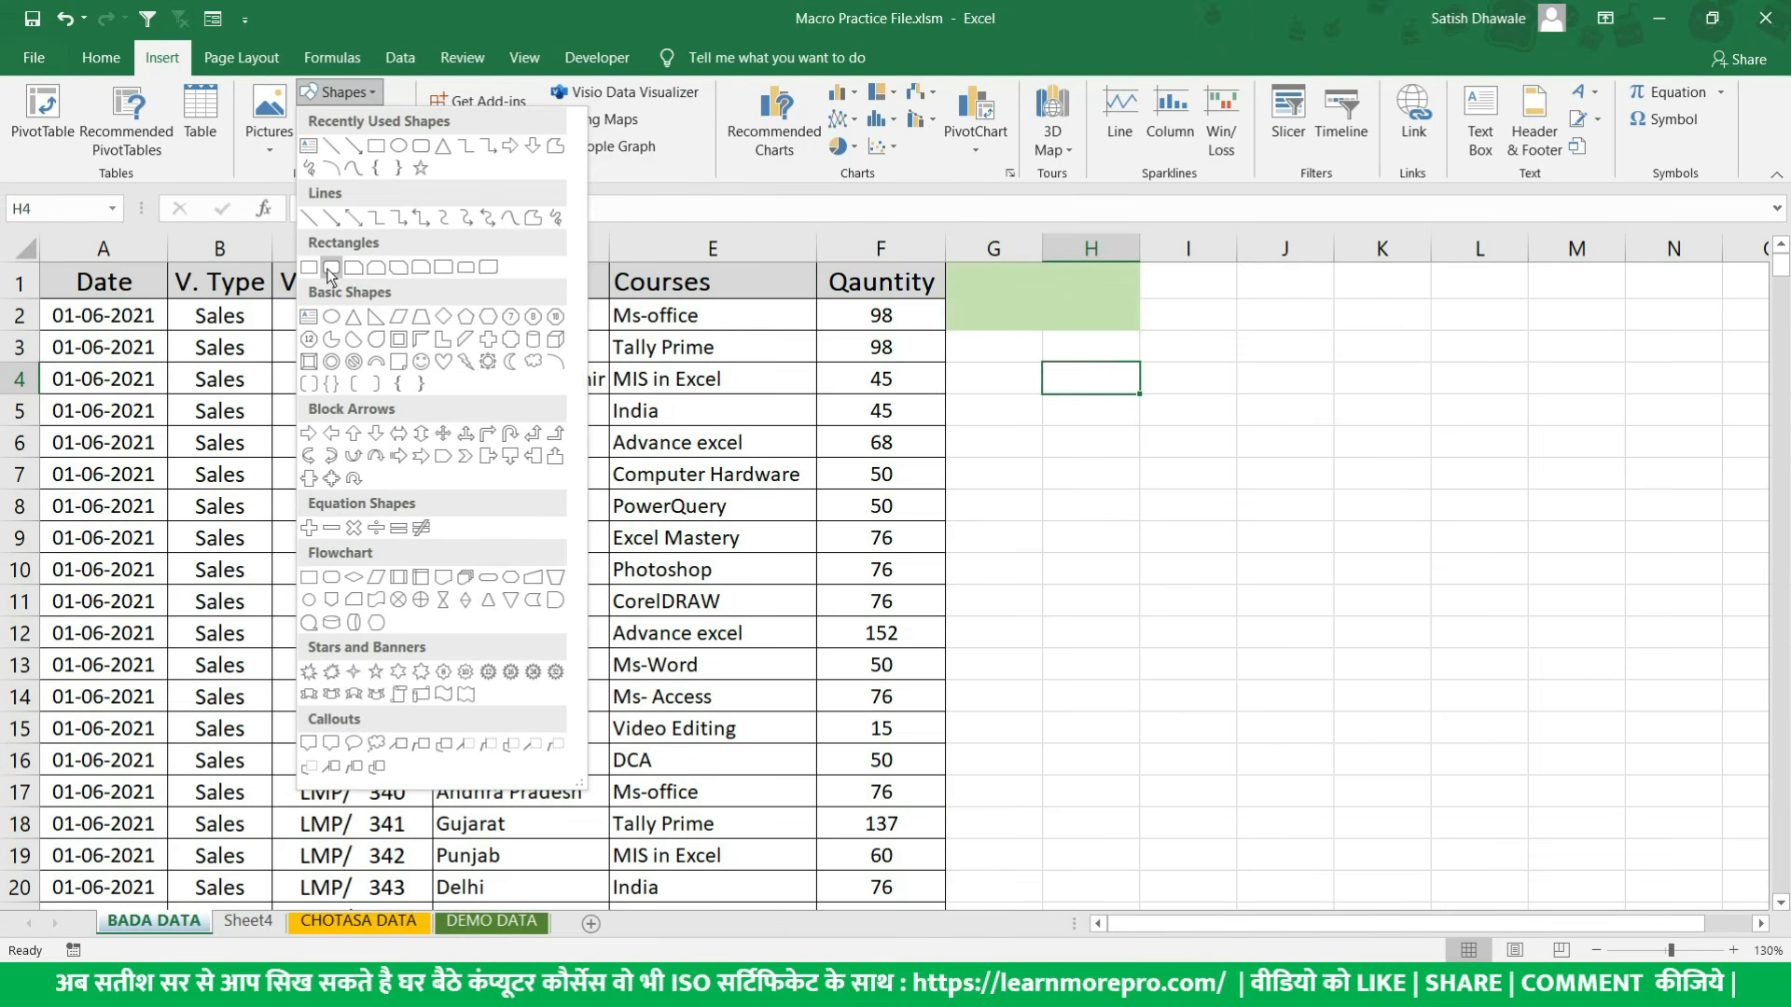
{"action": "left_click", "coordinate": [330, 271]}
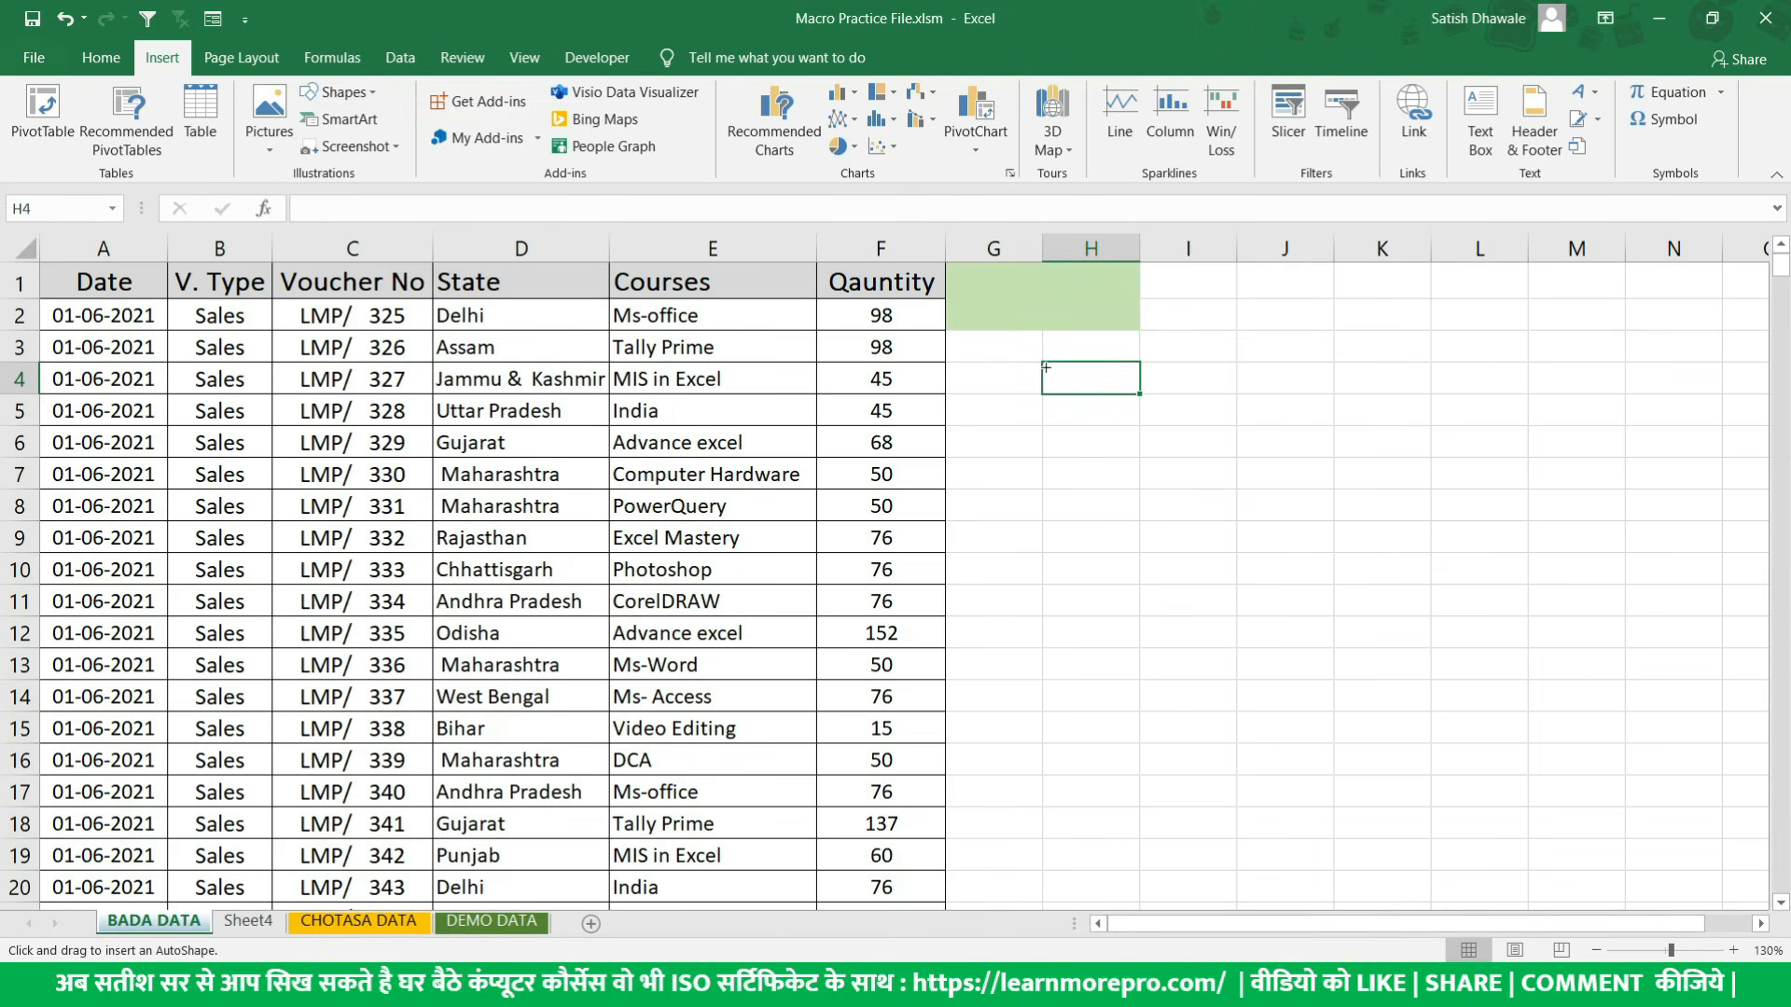
{"action": "mouse_move", "coordinate": [966, 282]}
{"action": "left_mouse_down"}
{"action": "mouse_move", "coordinate": [1059, 292]}
{"action": "mouse_move", "coordinate": [1115, 329]}
{"action": "mouse_move", "coordinate": [1082, 311]}
{"action": "left_mouse_up"}
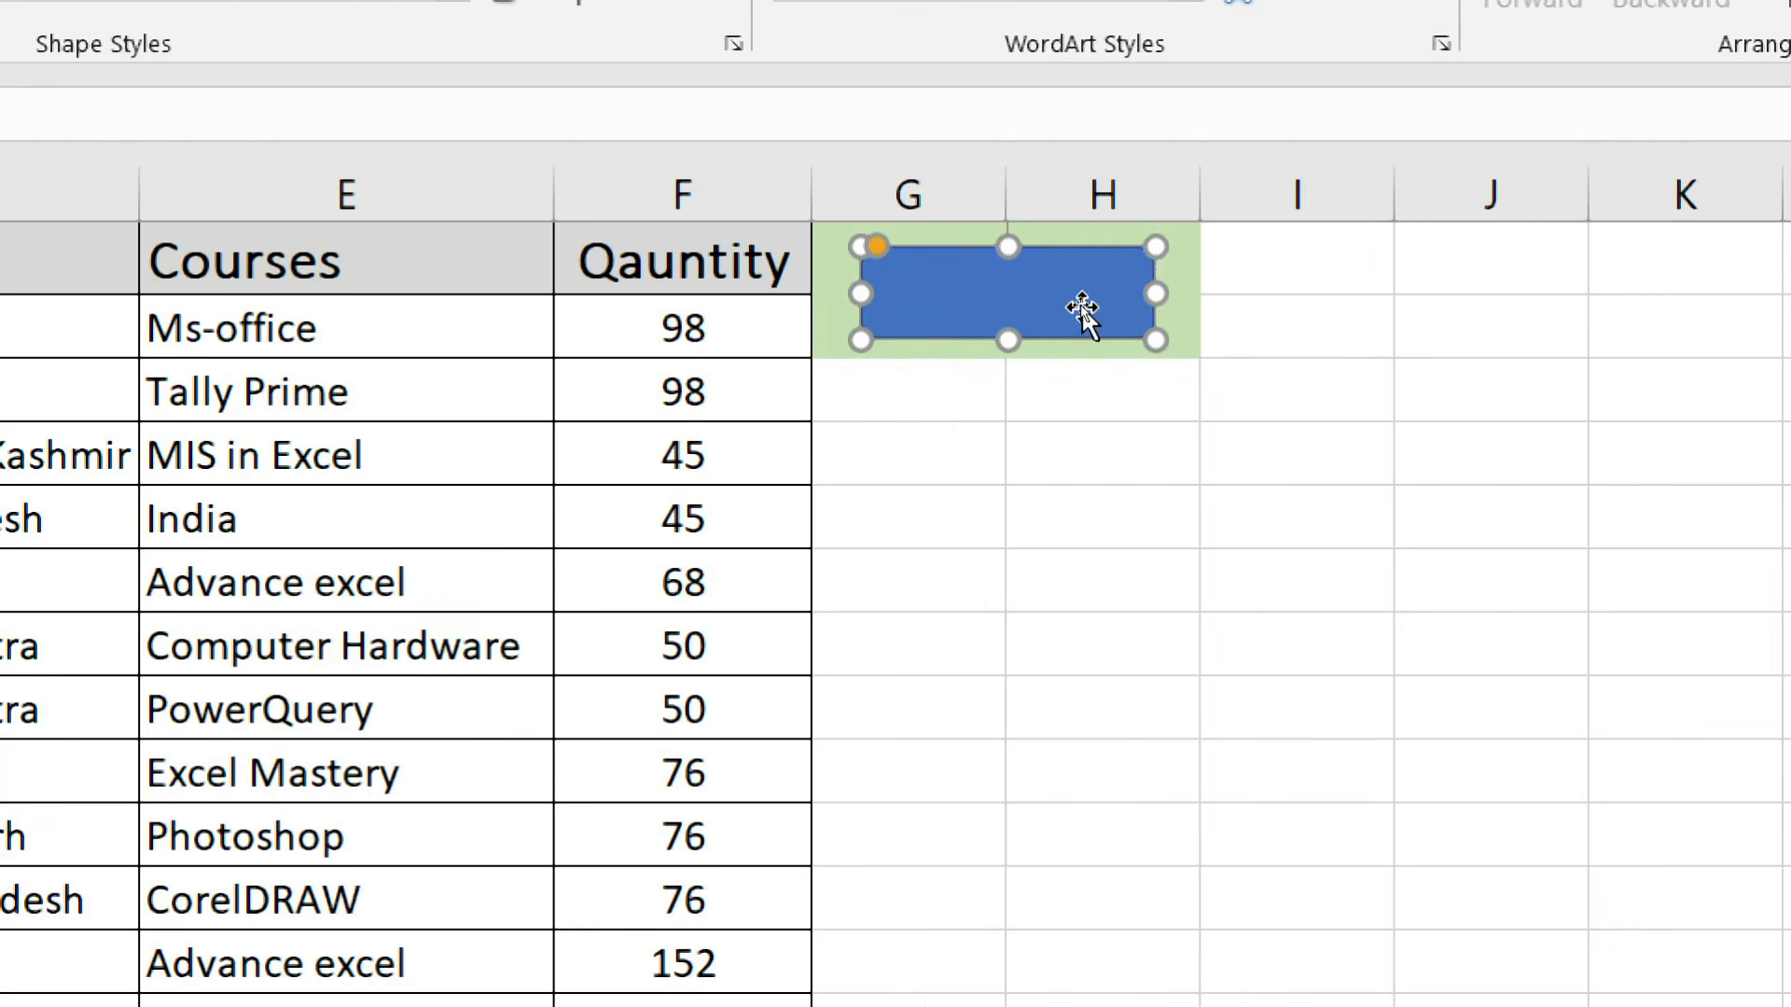
- Add the text GET REPORT to the rounded rectangle
{"action": "right_click", "coordinate": [1082, 305]}
{"action": "left_click", "coordinate": [1251, 582]}
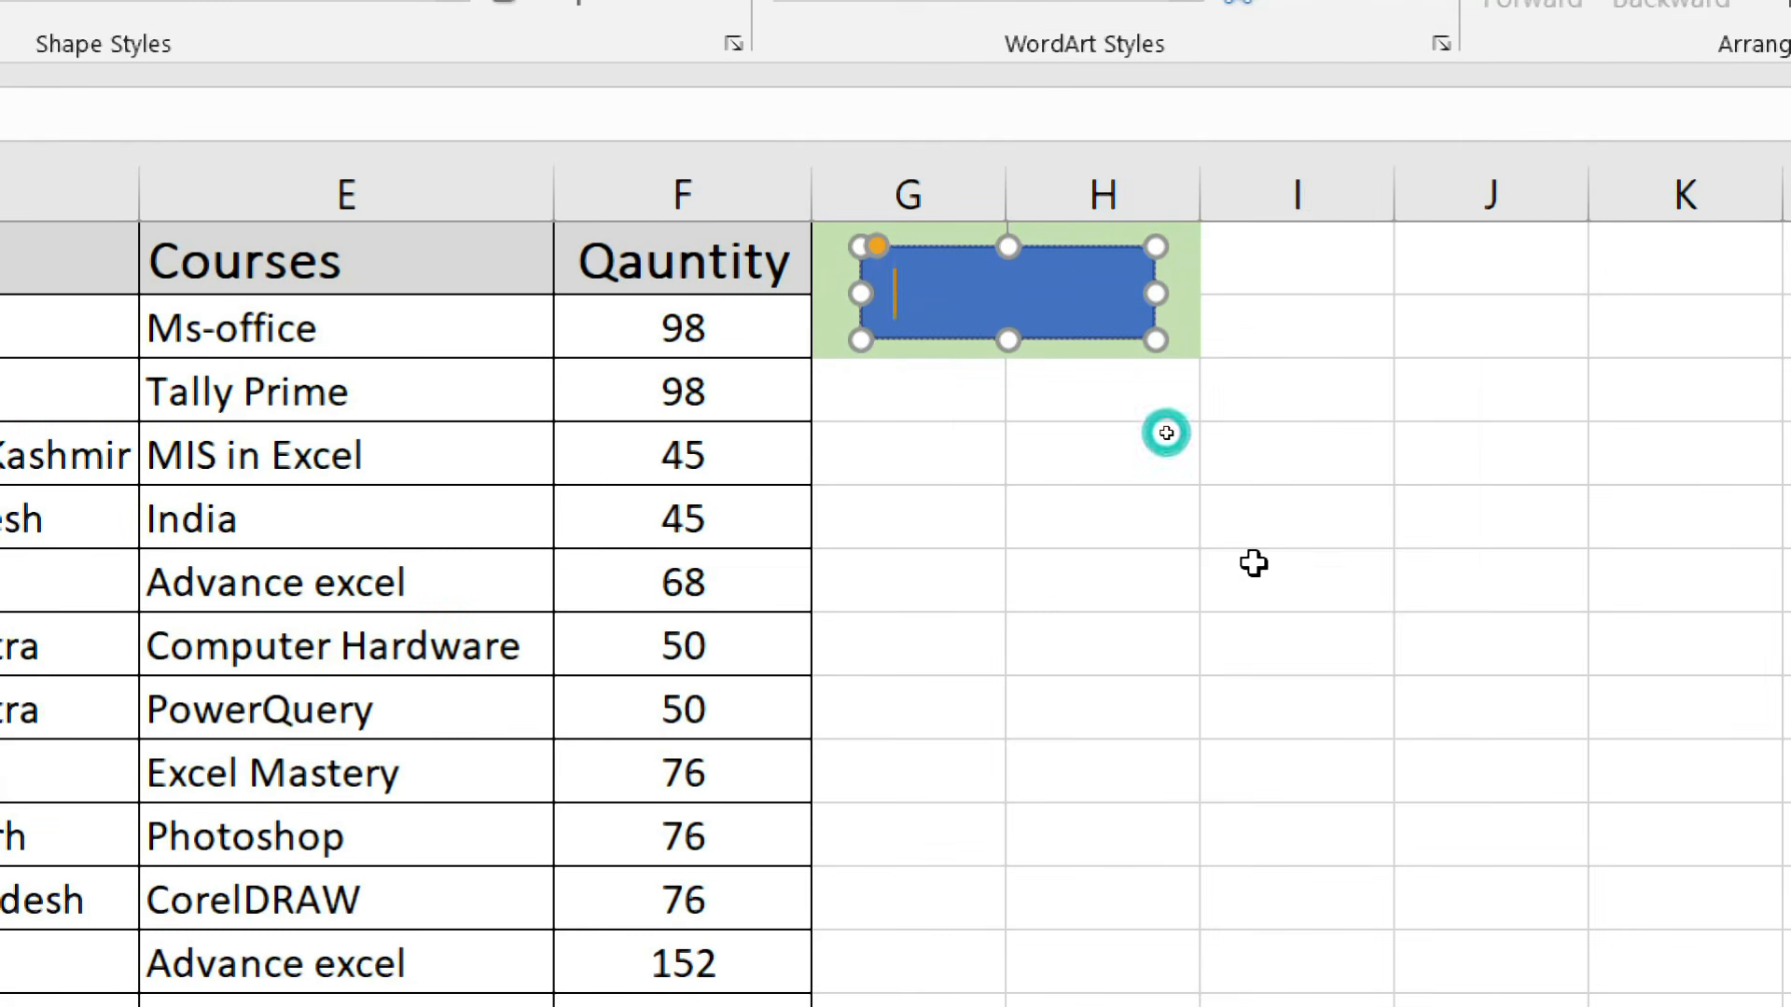
{"action": "type", "text": "ge"}
{"action": "key", "text": "BackSpace"}
{"action": "key", "text": "BackSpace"}
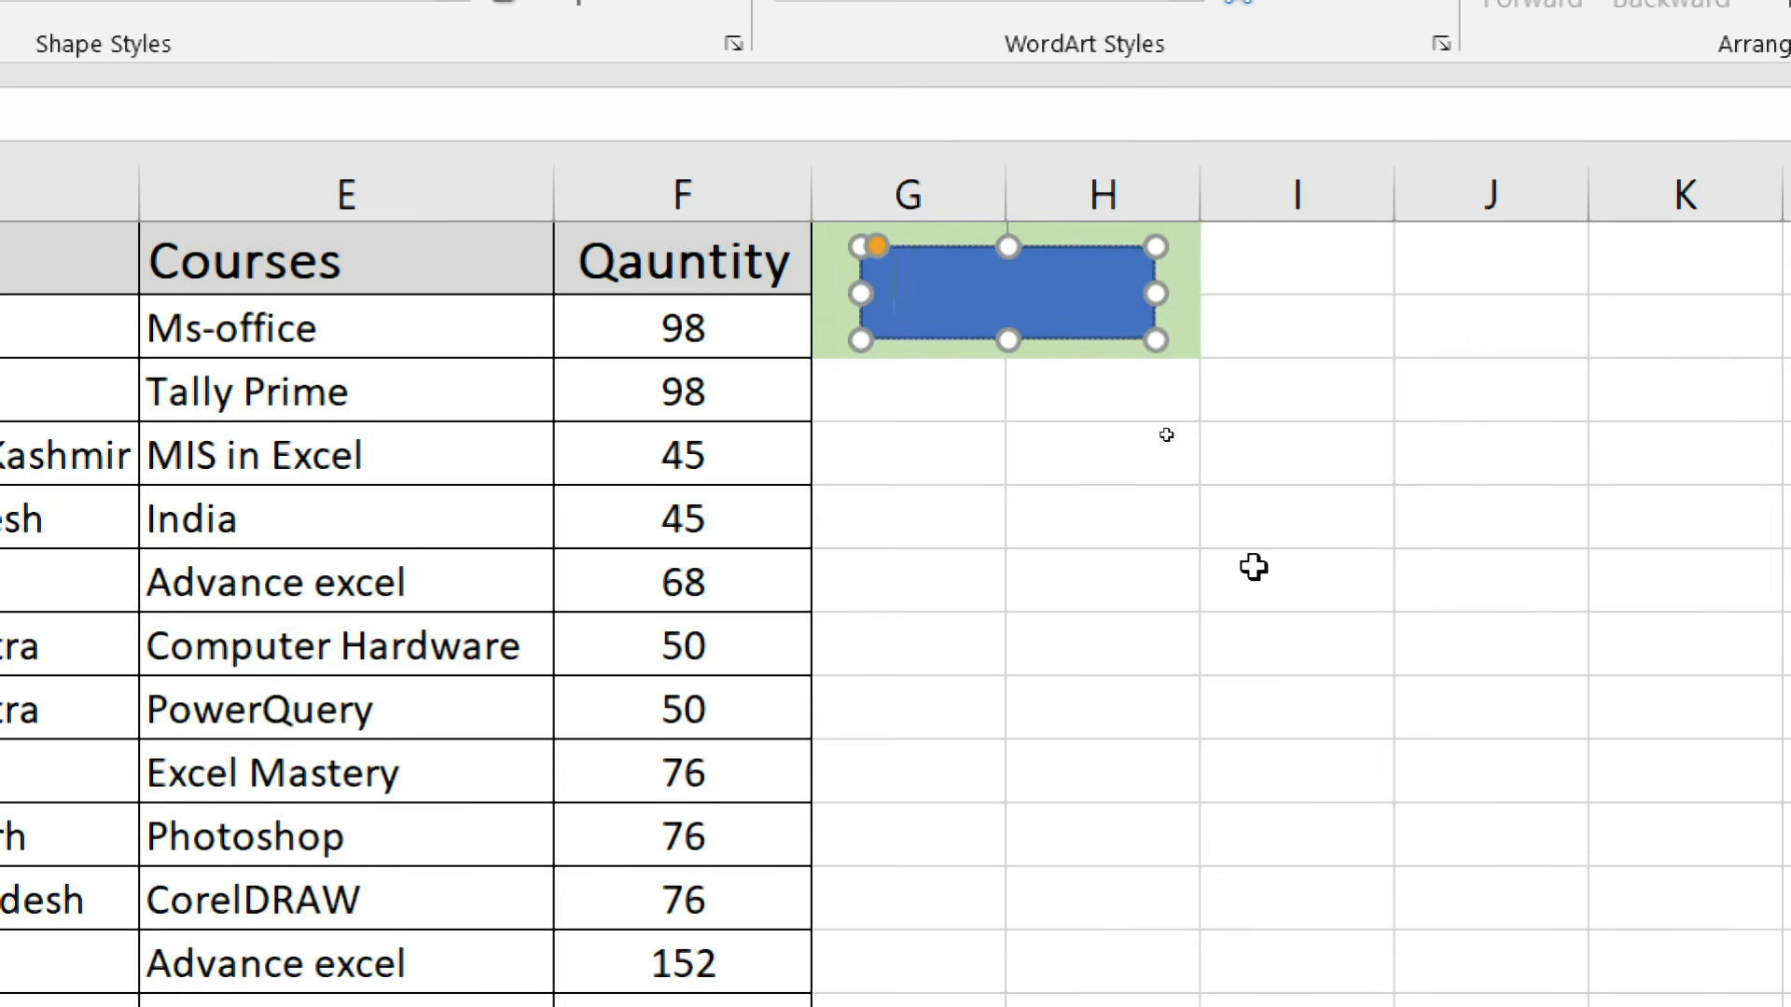
{"action": "type", "text": "GET REPORT"}
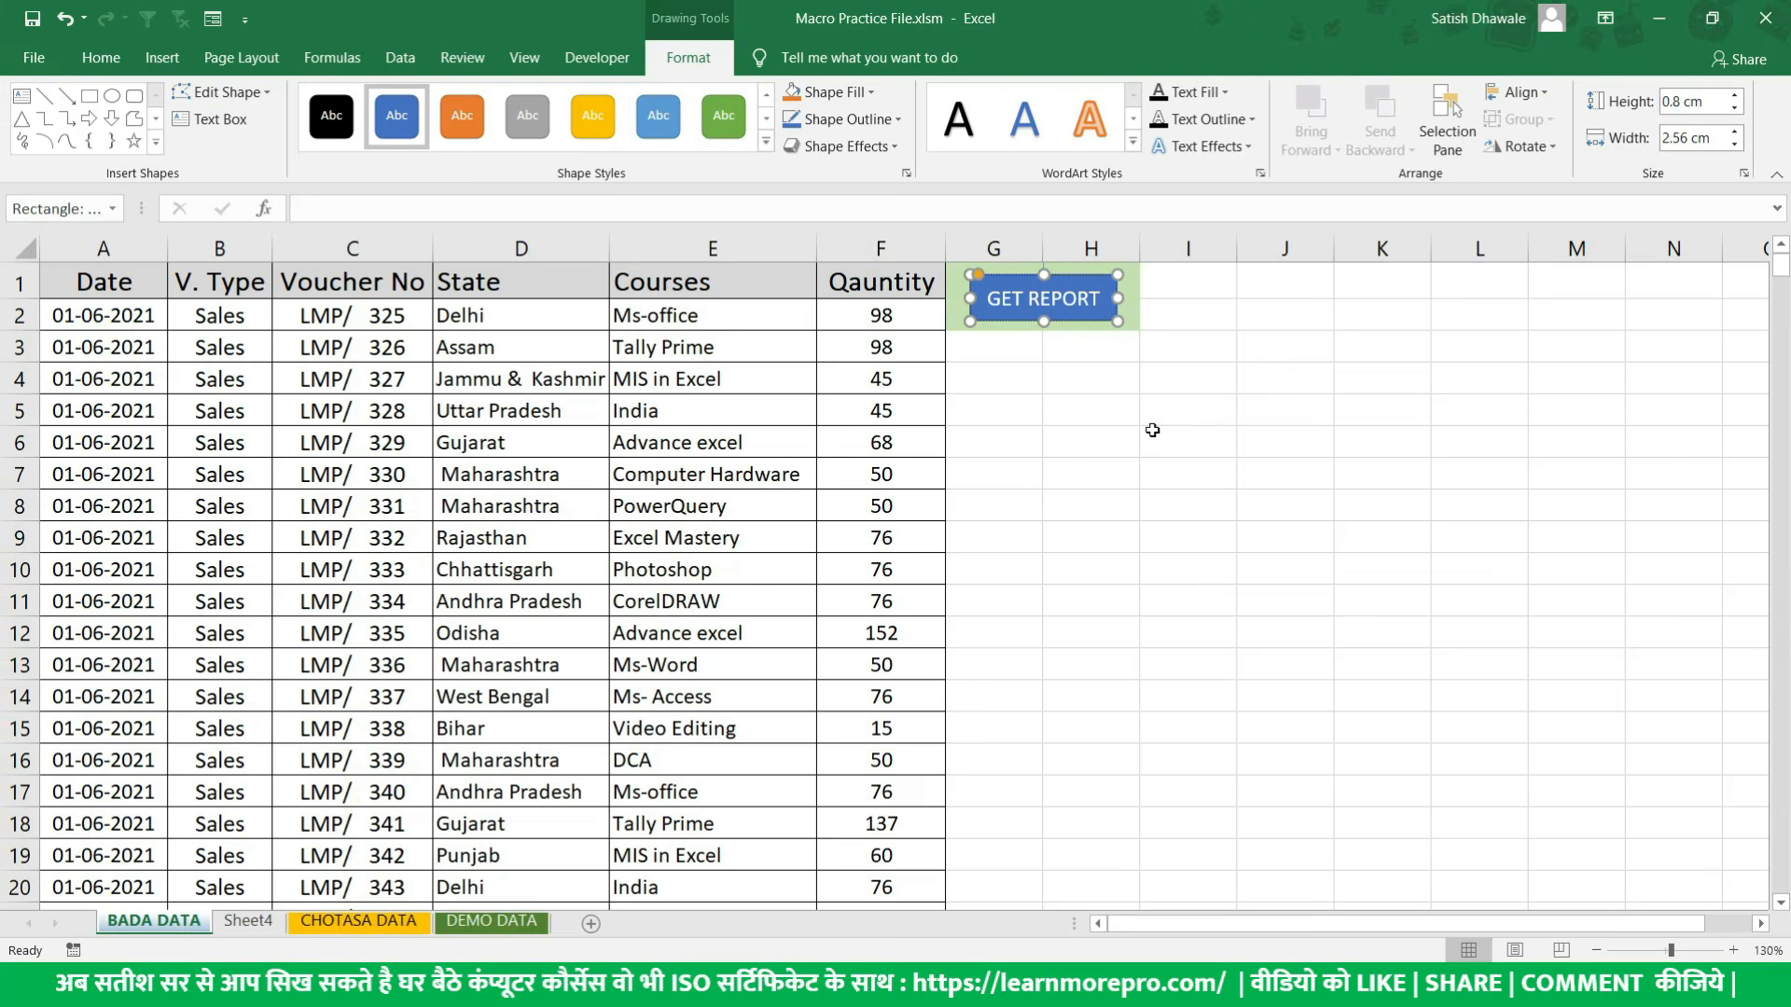
{"action": "left_click", "coordinate": [1152, 430]}
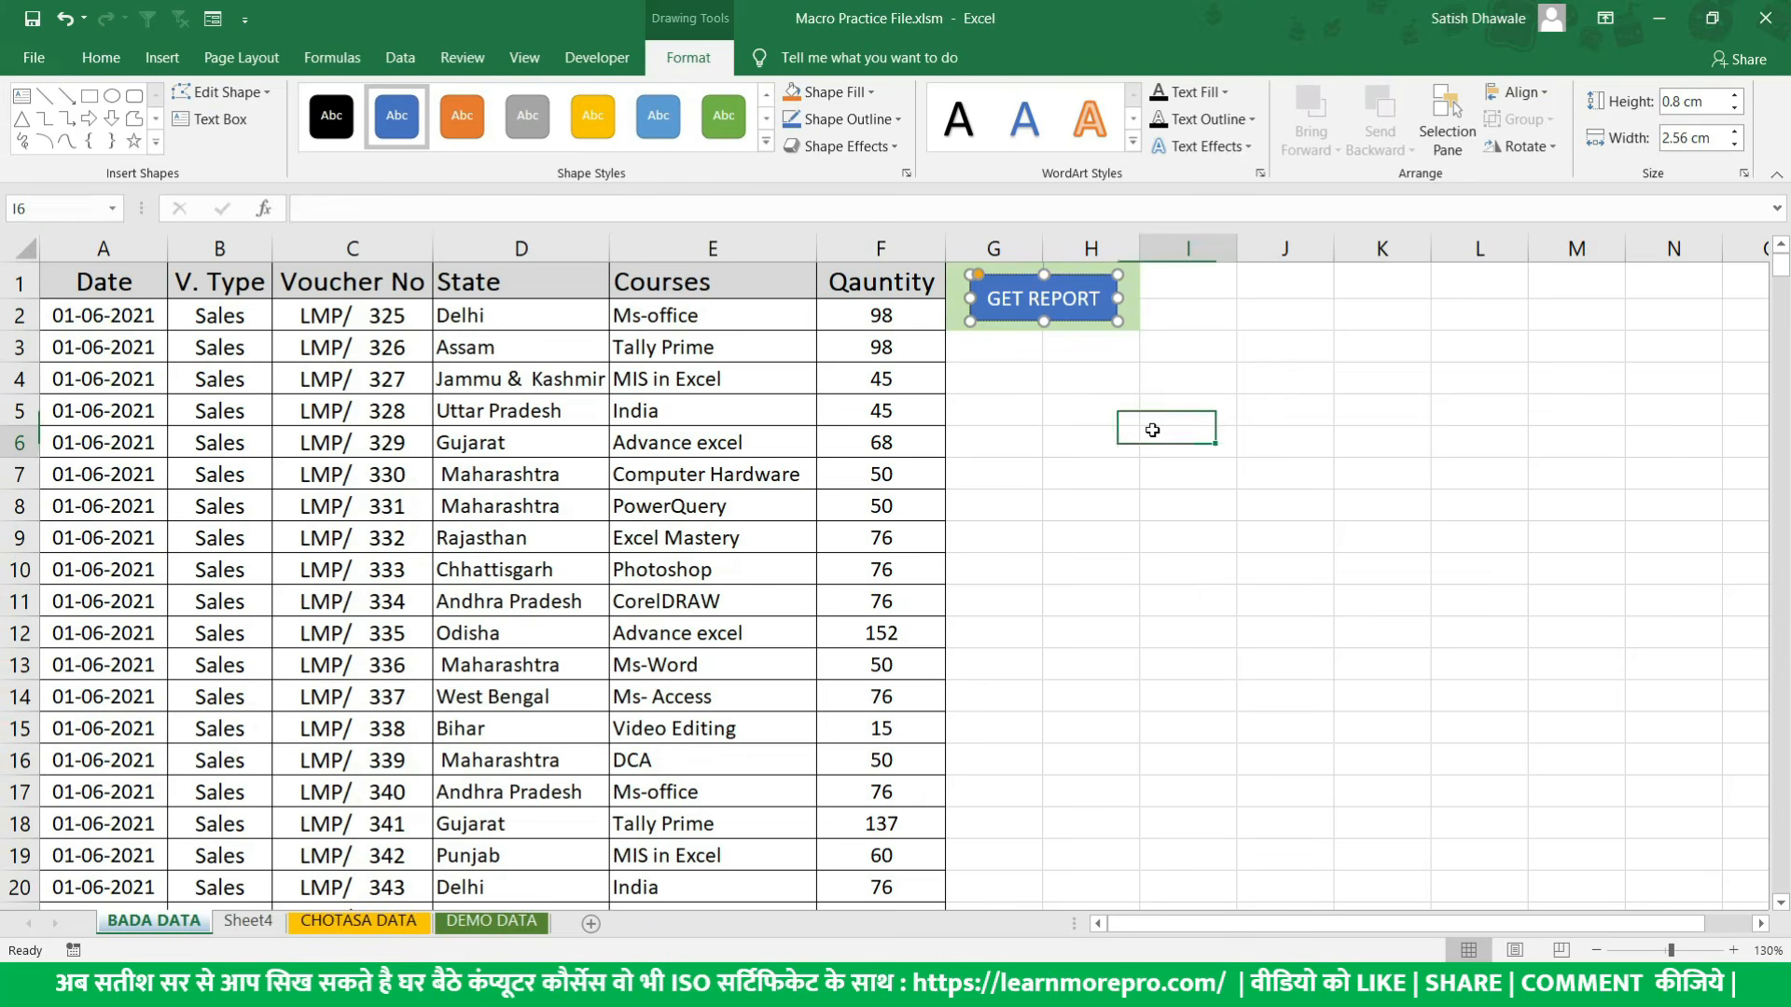
- Apply a green preset shape style to the GET REPORT rectangle and deselect it
{"action": "left_click", "coordinate": [1063, 322]}
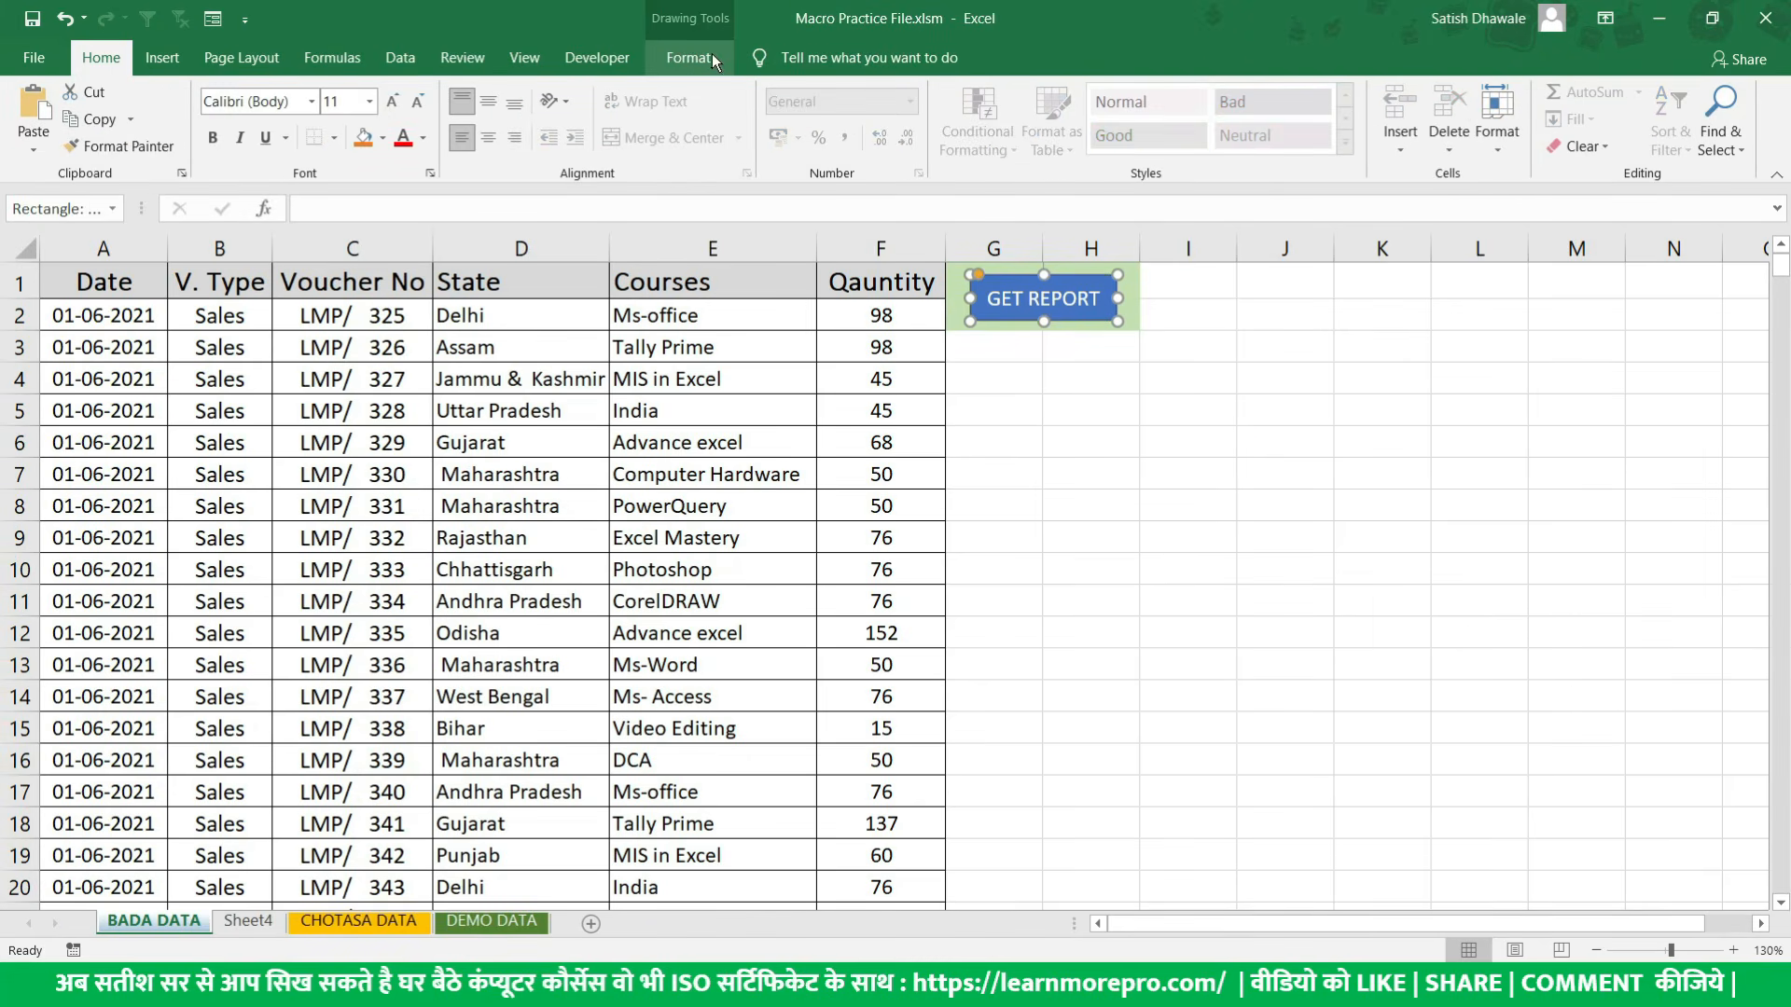
{"action": "left_click", "coordinate": [687, 60]}
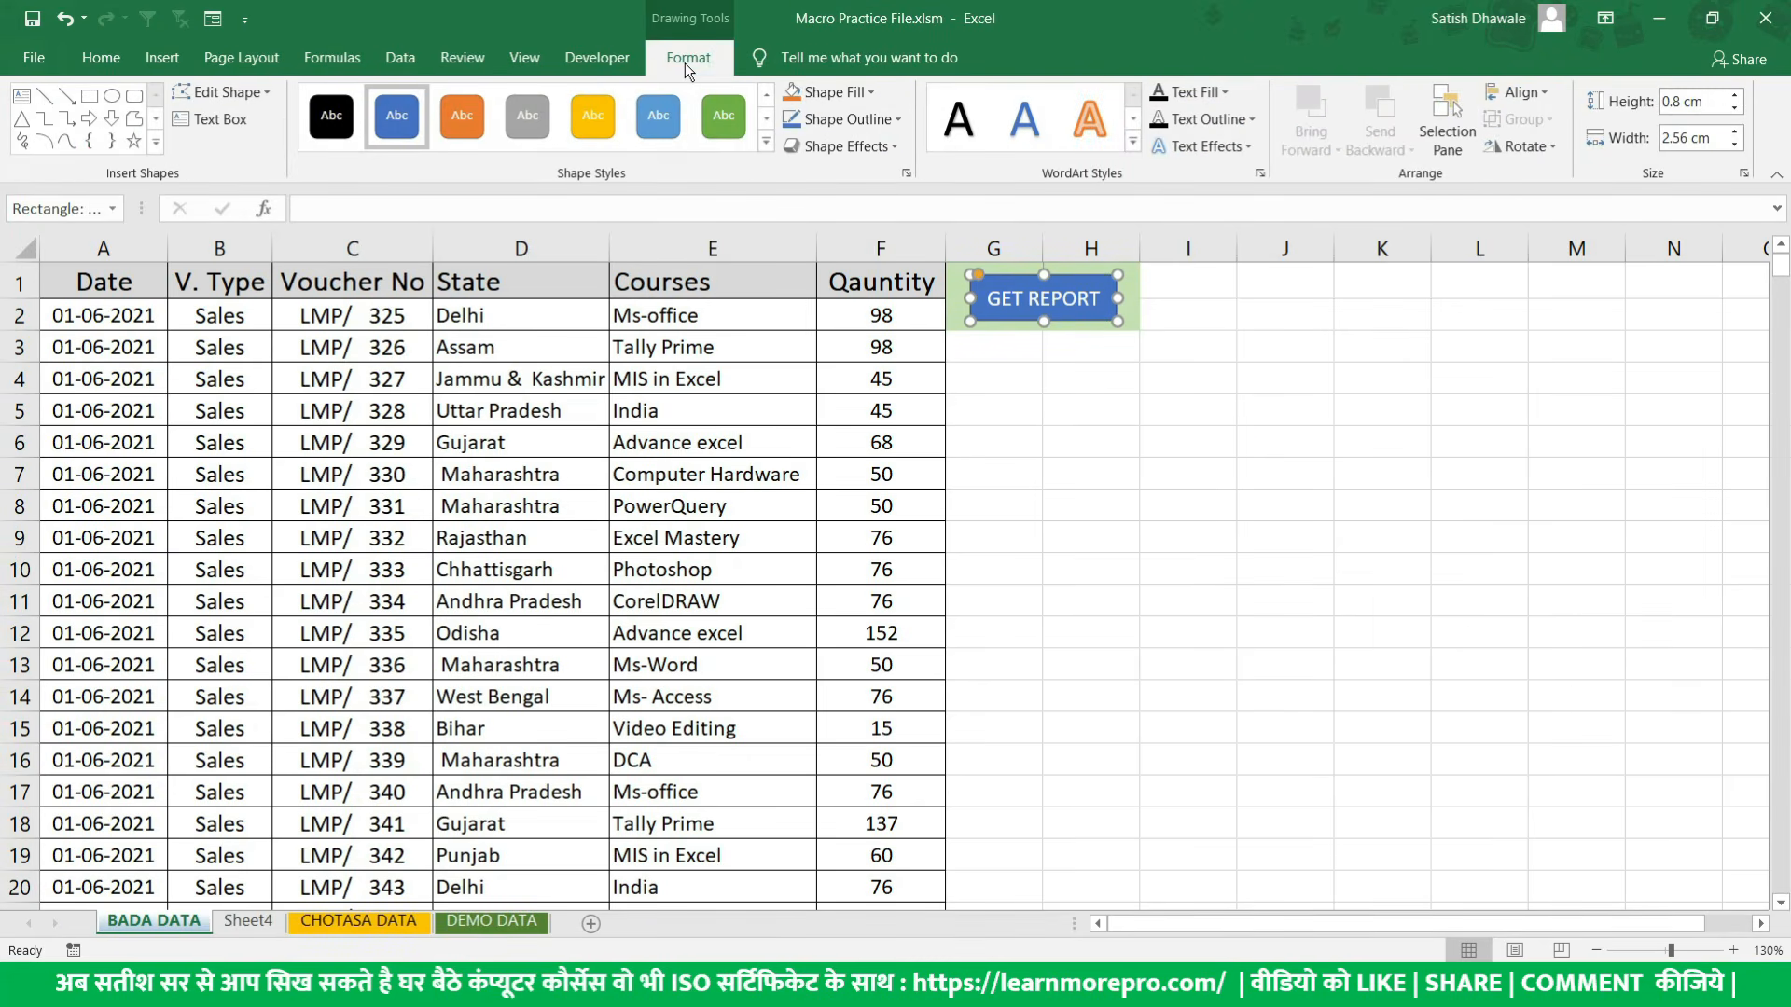
{"action": "left_click", "coordinate": [763, 167]}
{"action": "left_click", "coordinate": [1020, 386]}
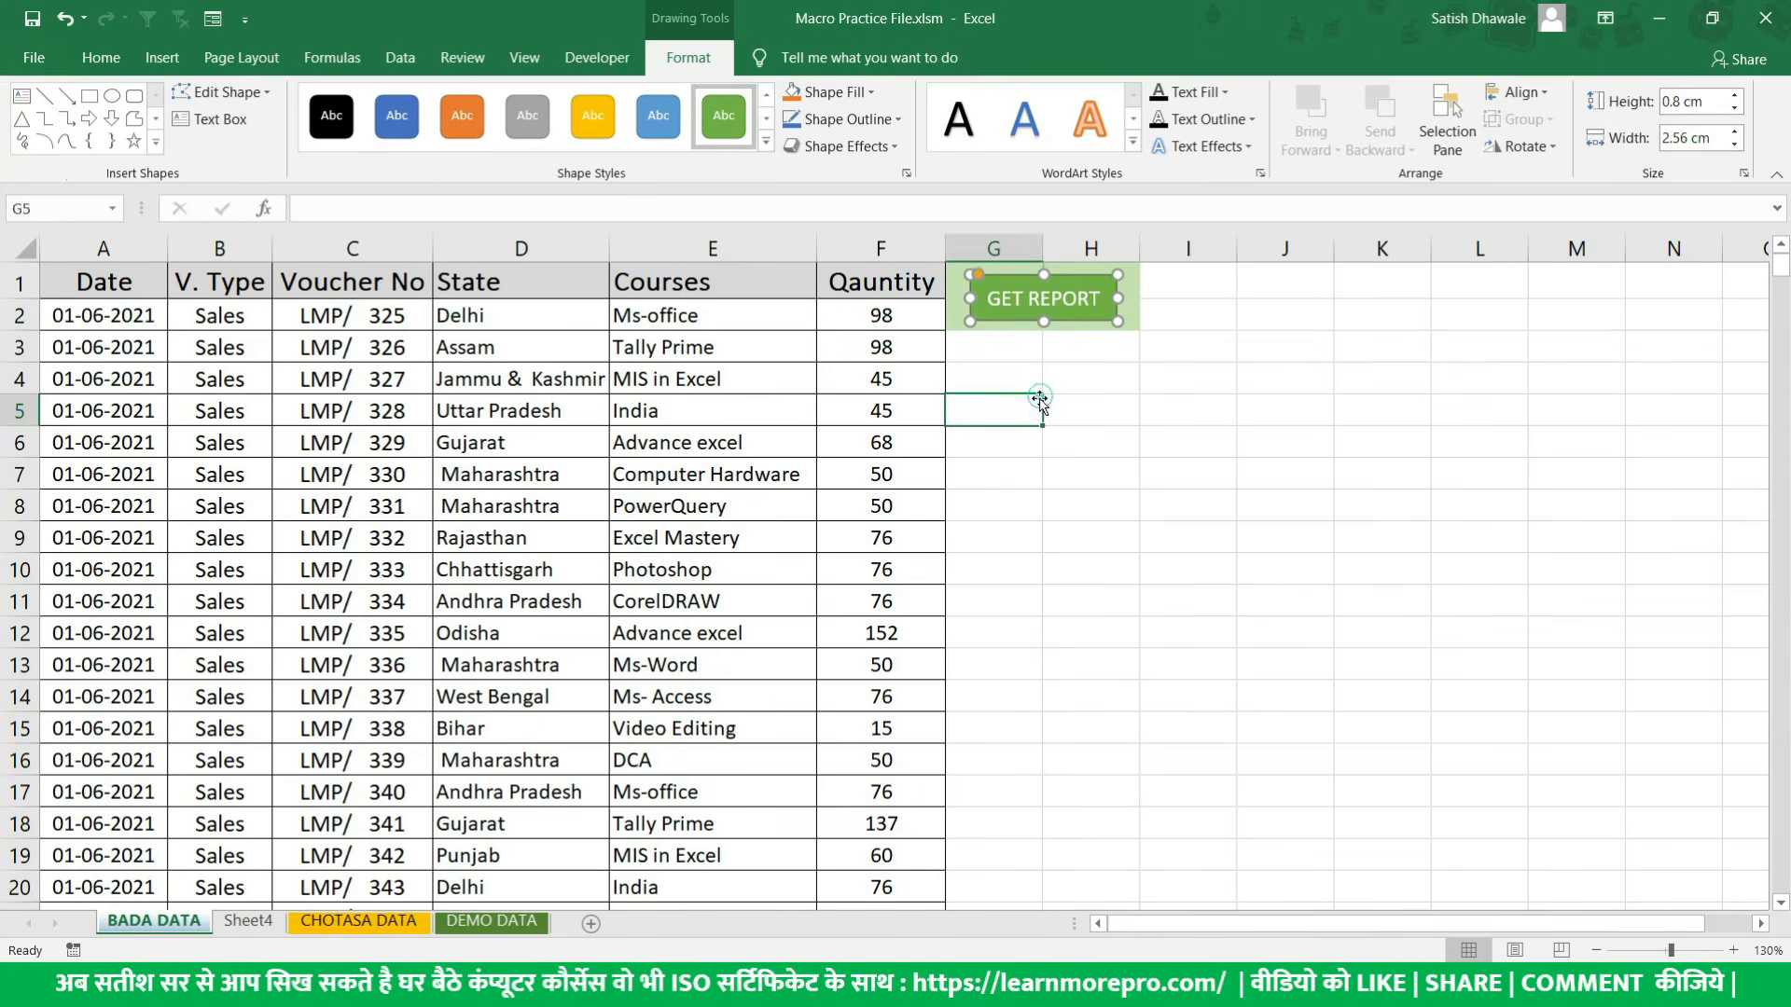
{"action": "left_click", "coordinate": [1050, 313]}
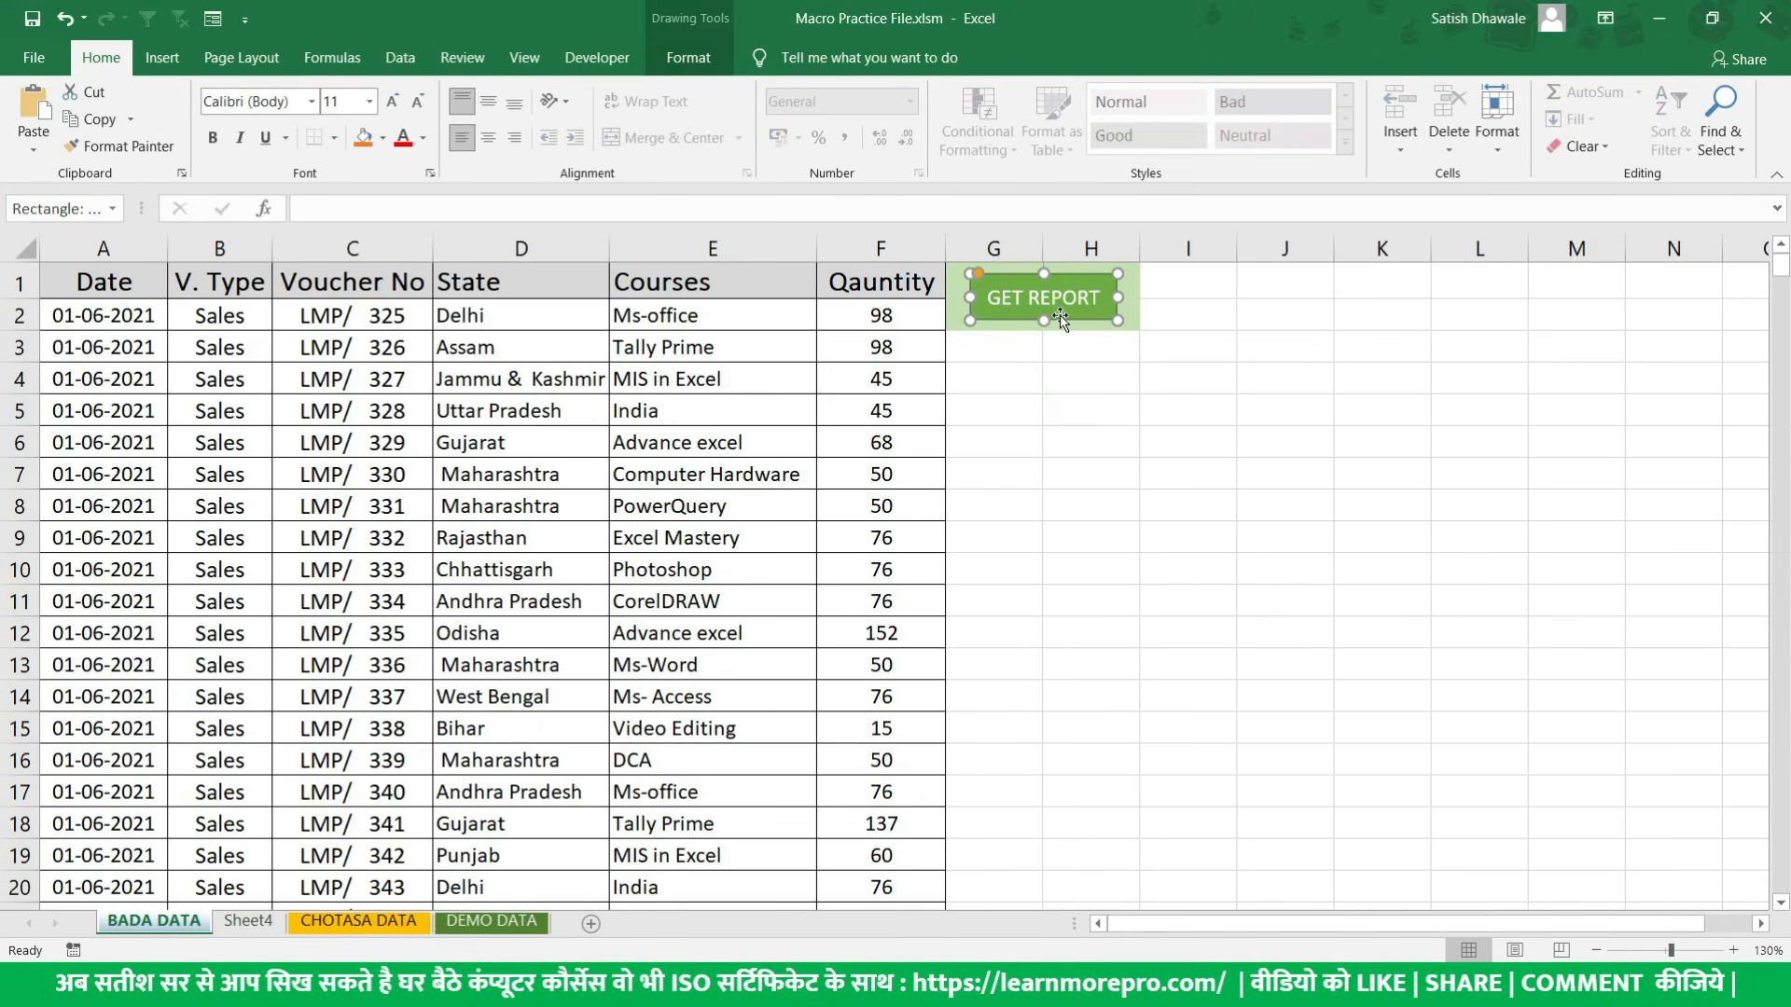
{"action": "left_click", "coordinate": [1080, 373]}
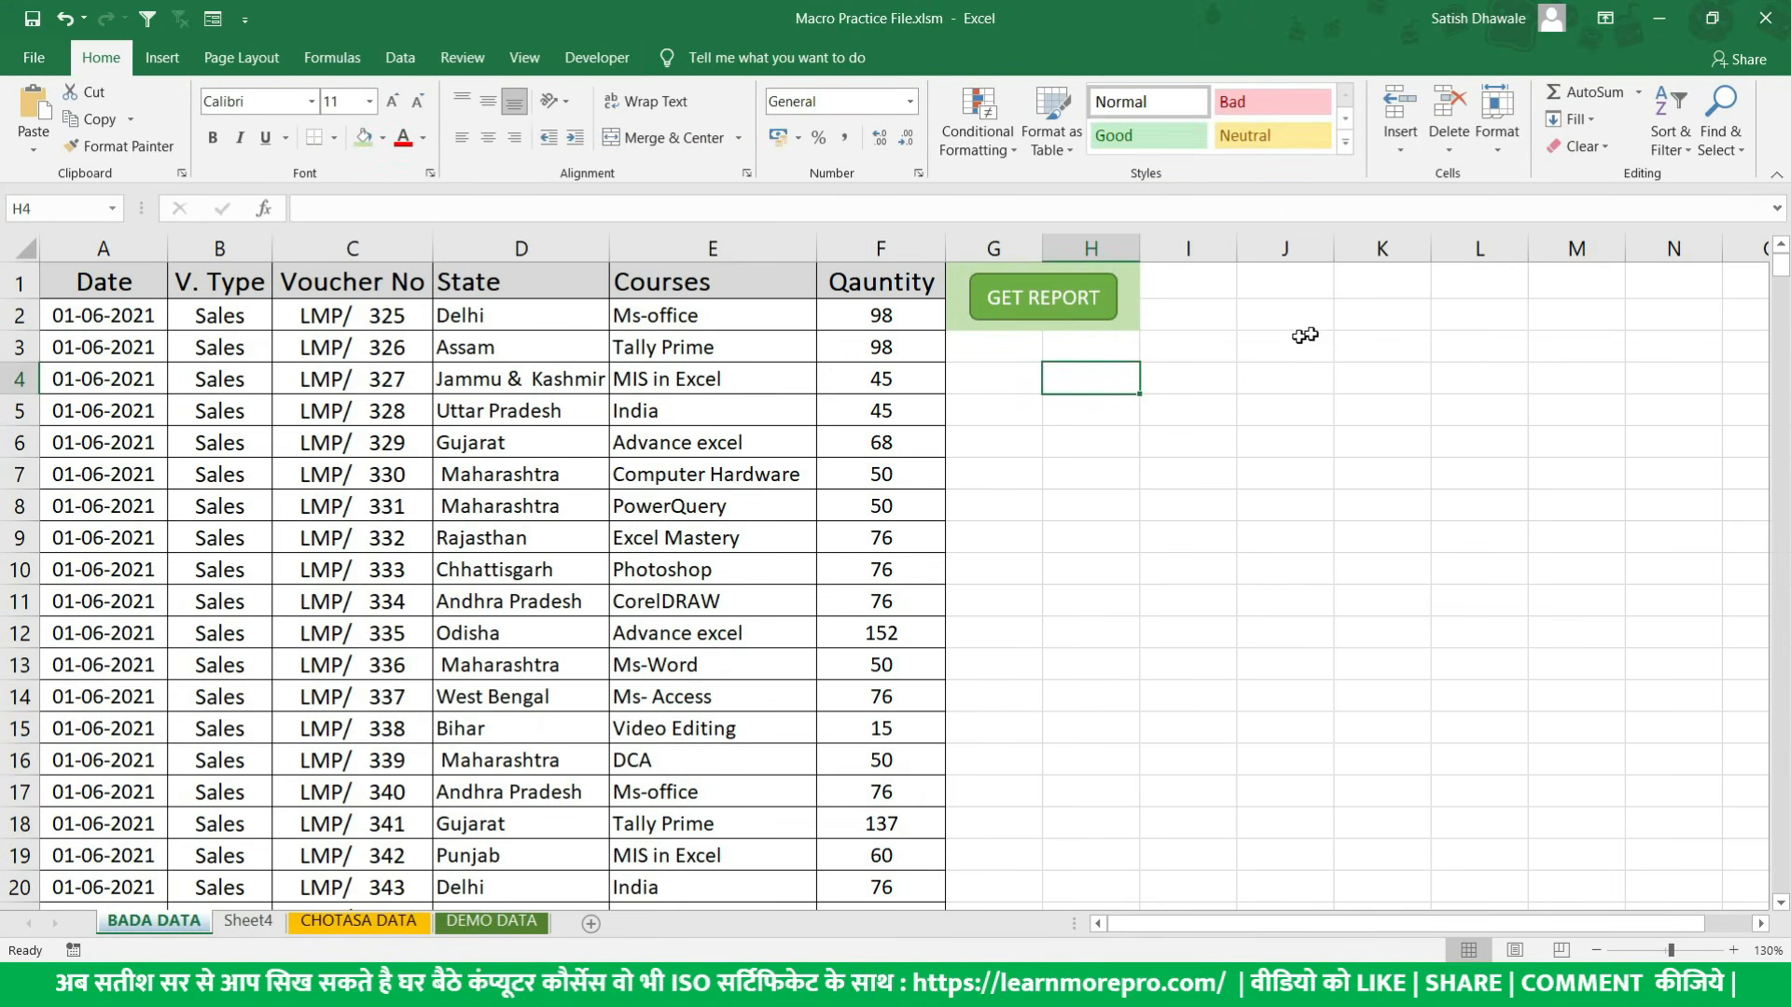
- Assign the Real_JobMacro macro to the GET REPORT rectangle and run it from that shape
{"action": "left_click", "coordinate": [1067, 315]}
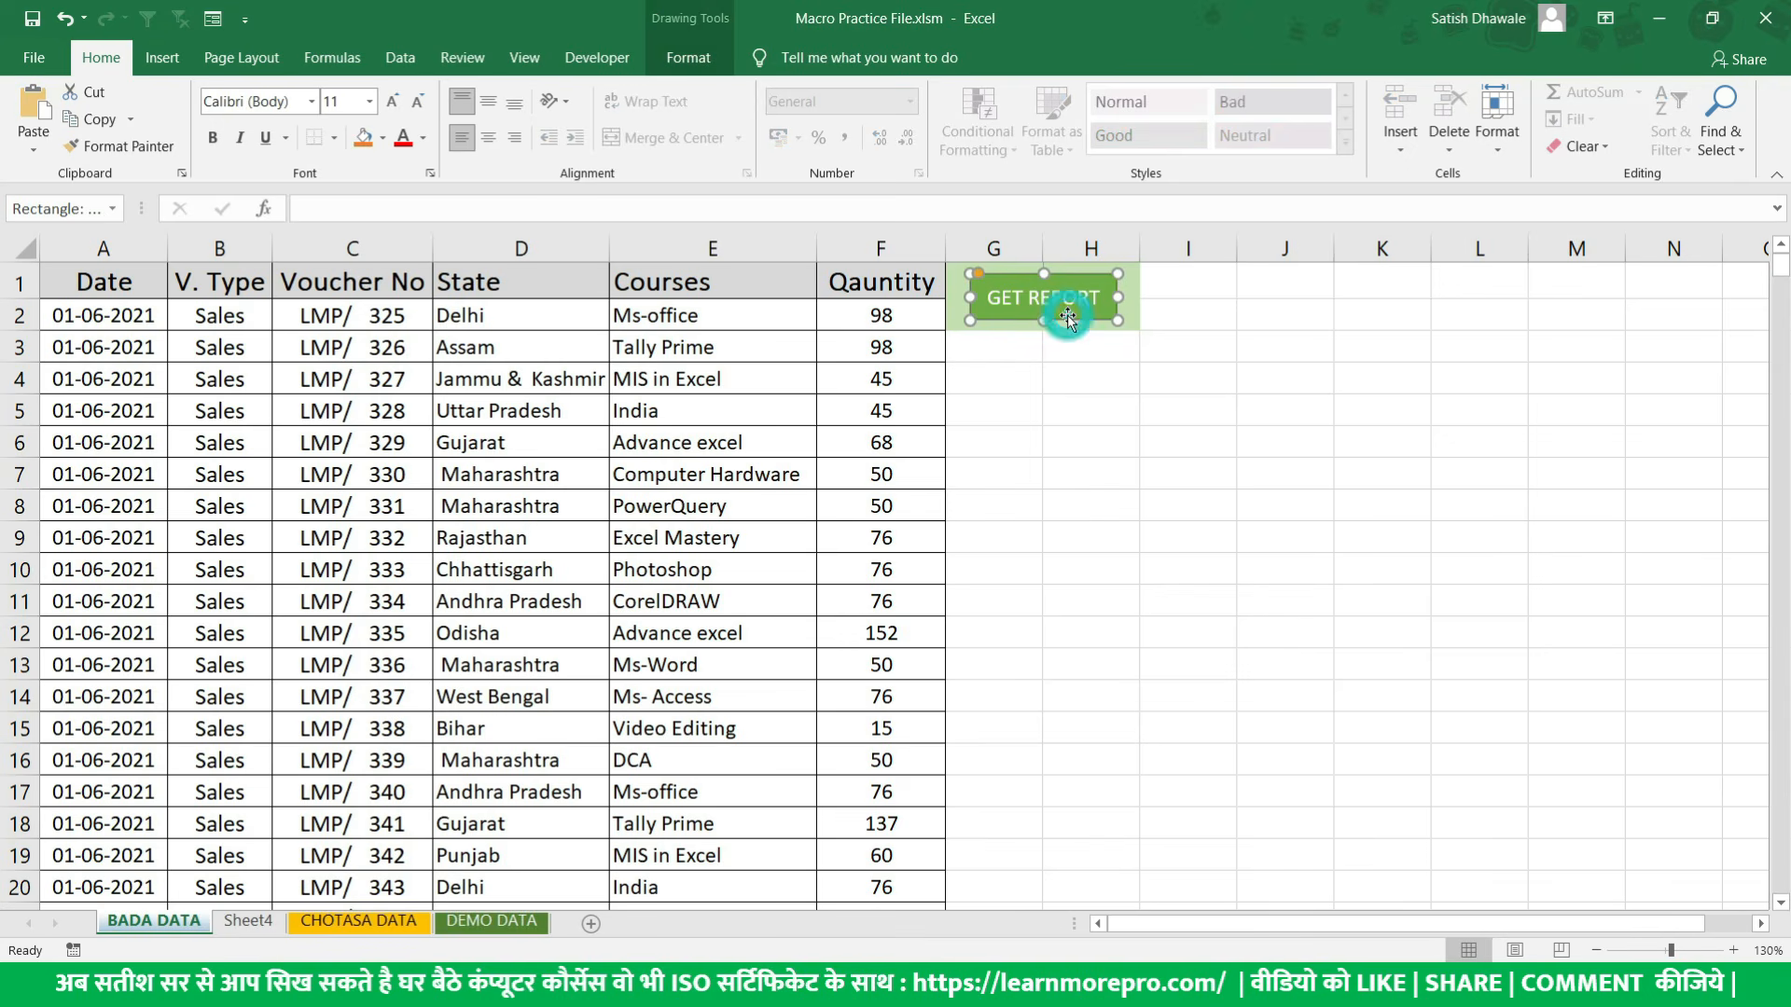
{"action": "right_click", "coordinate": [1067, 315]}
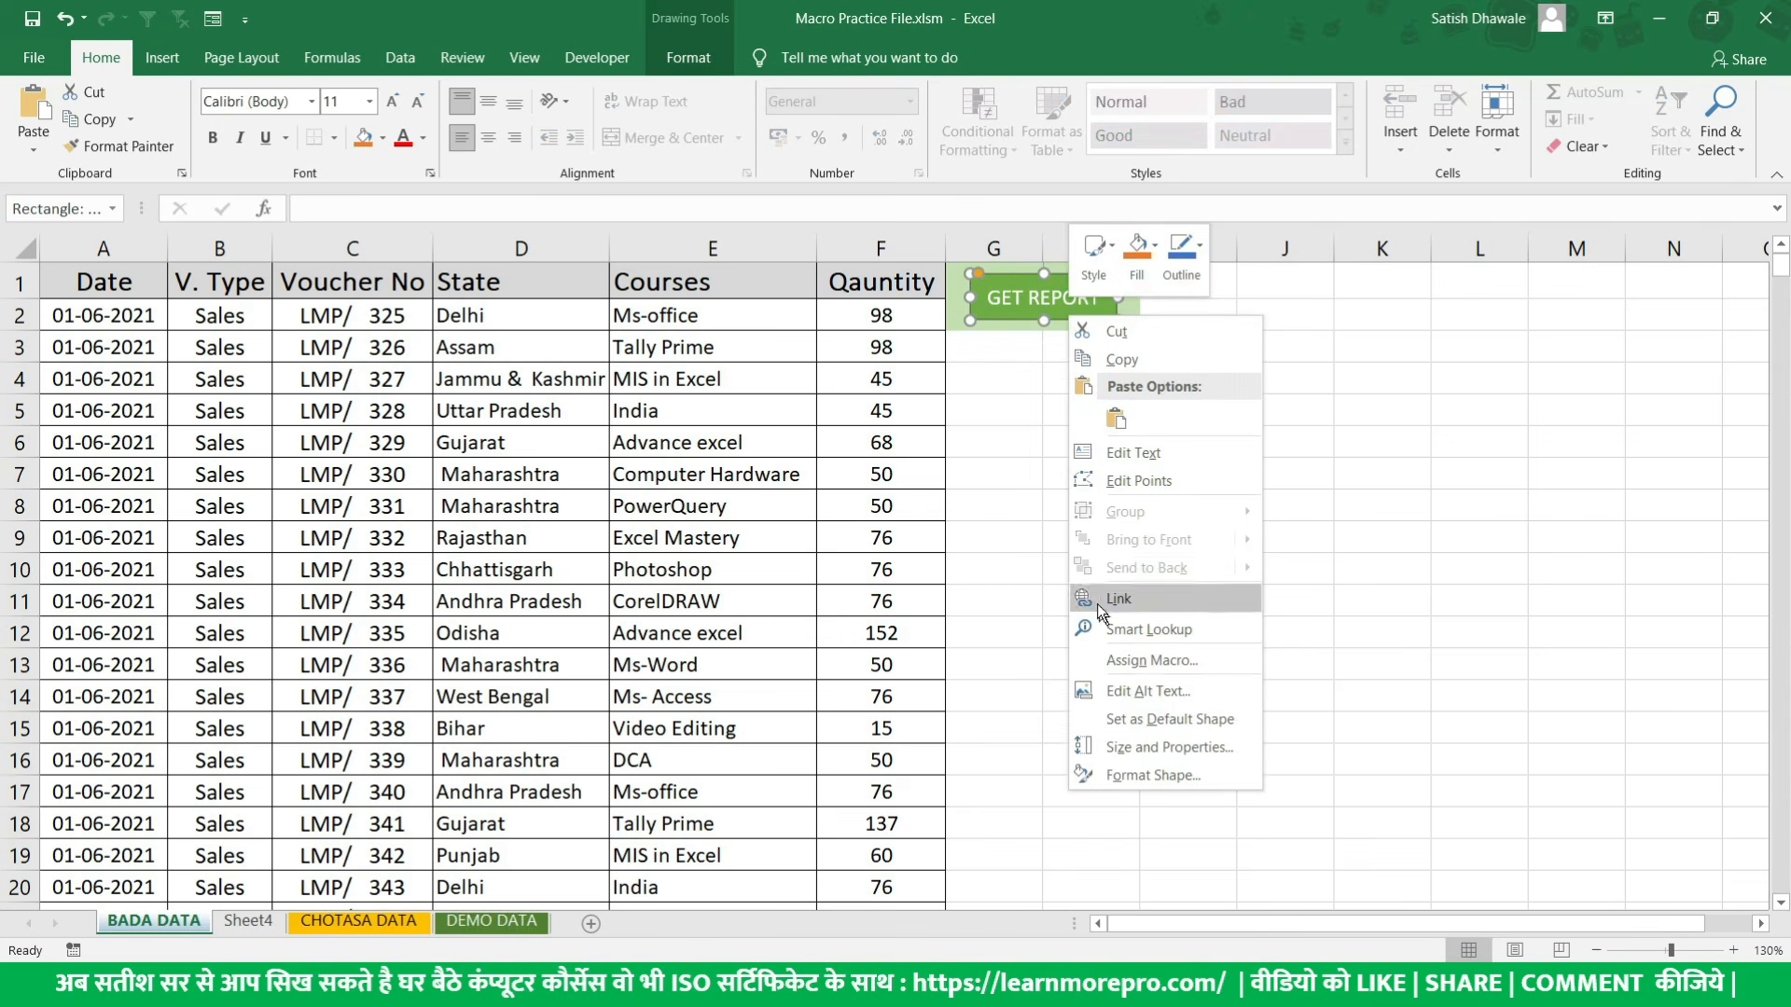
{"action": "left_click", "coordinate": [964, 457]}
{"action": "left_click", "coordinate": [1187, 341]}
{"action": "left_click", "coordinate": [1100, 322], "text": "ctrl"}
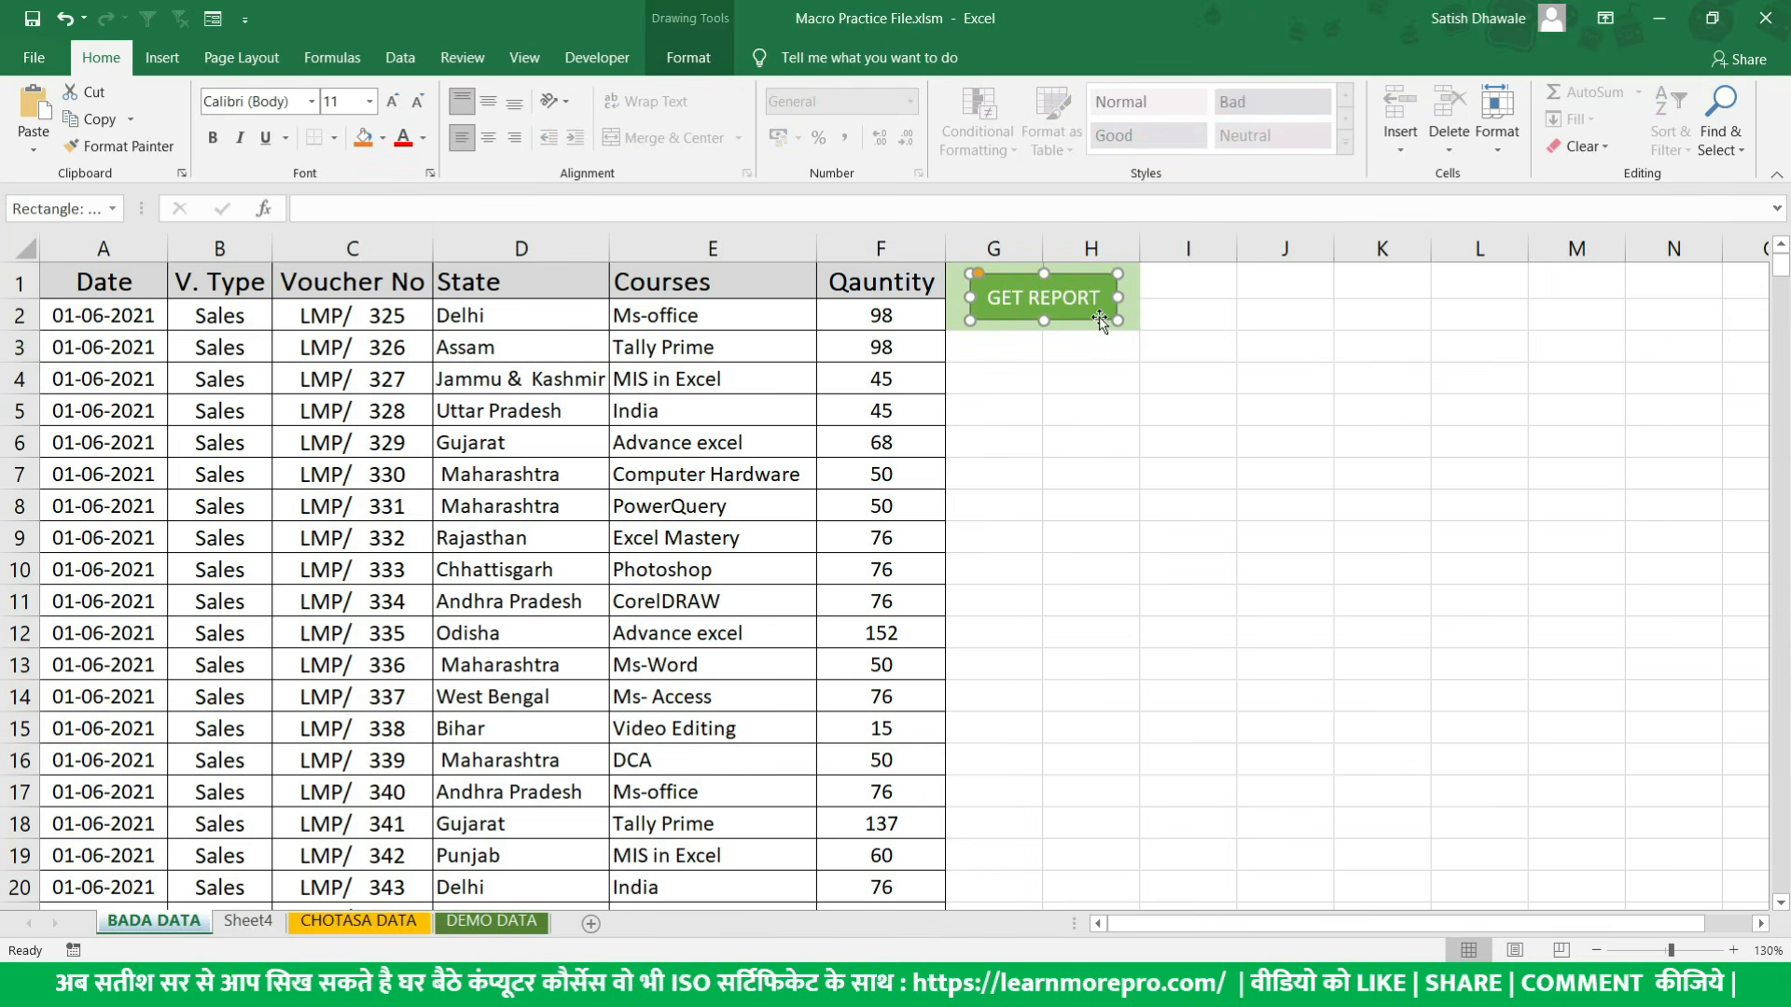
{"action": "right_click", "coordinate": [1100, 321]}
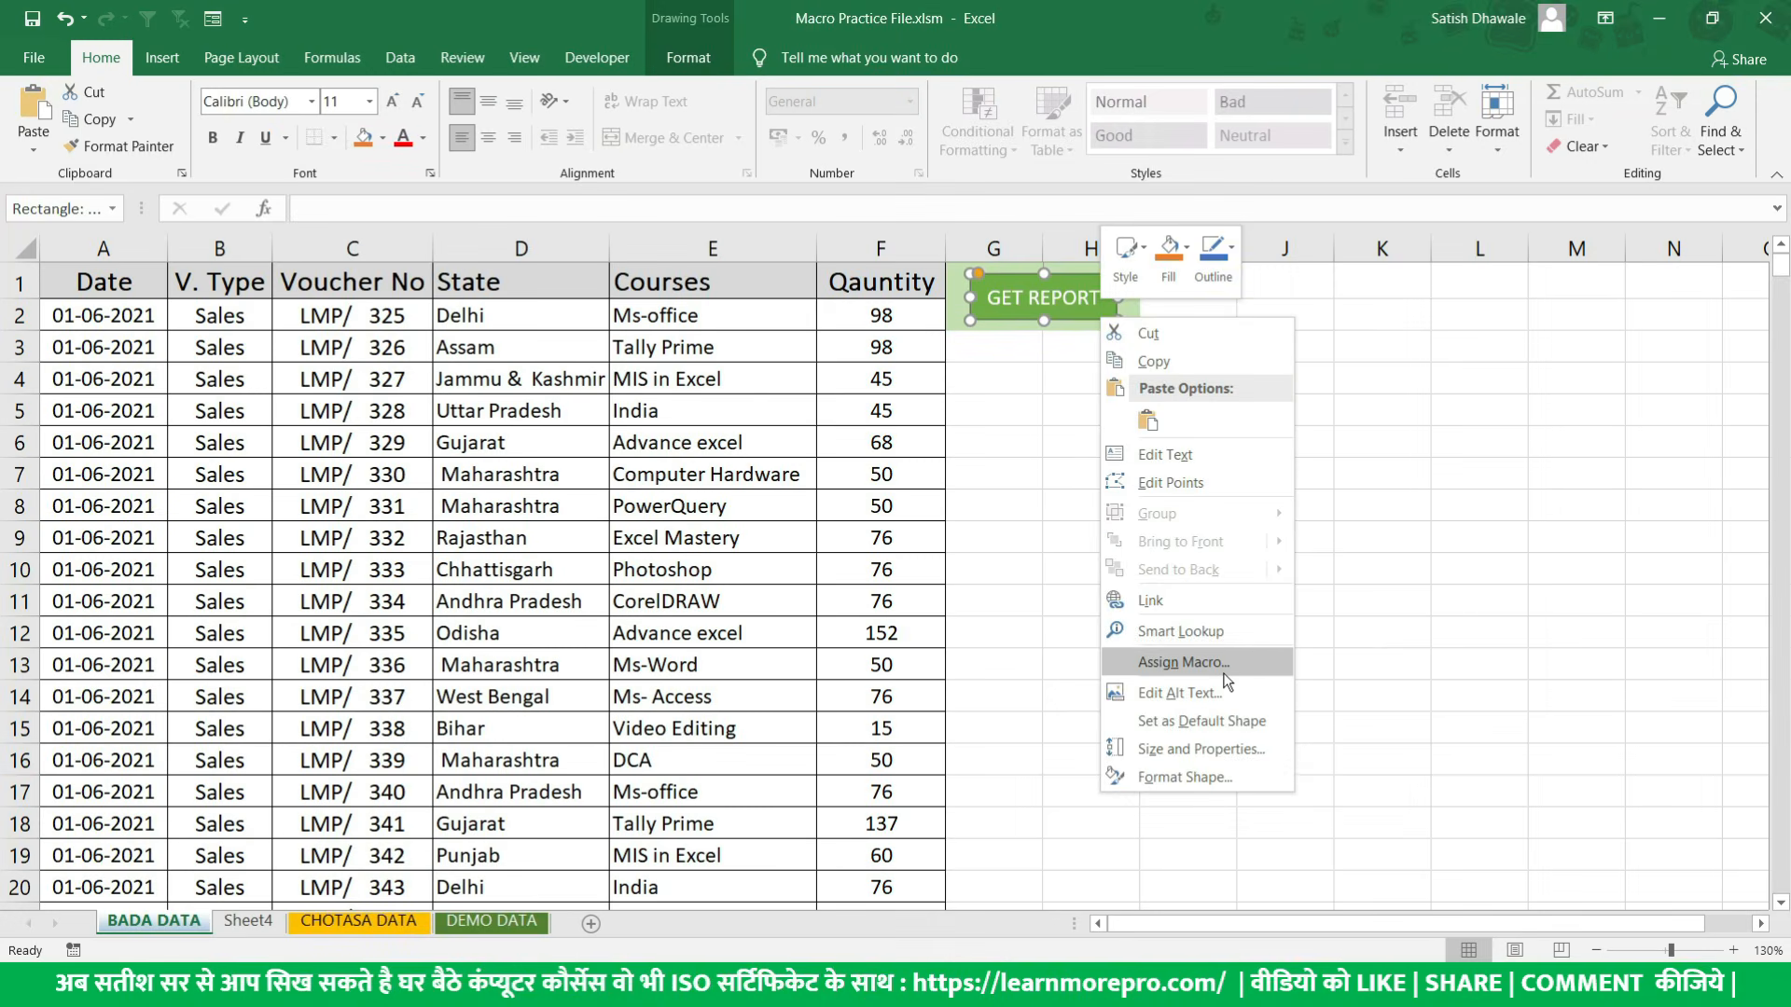
{"action": "left_click", "coordinate": [1225, 672]}
{"action": "left_click", "coordinate": [1023, 551]}
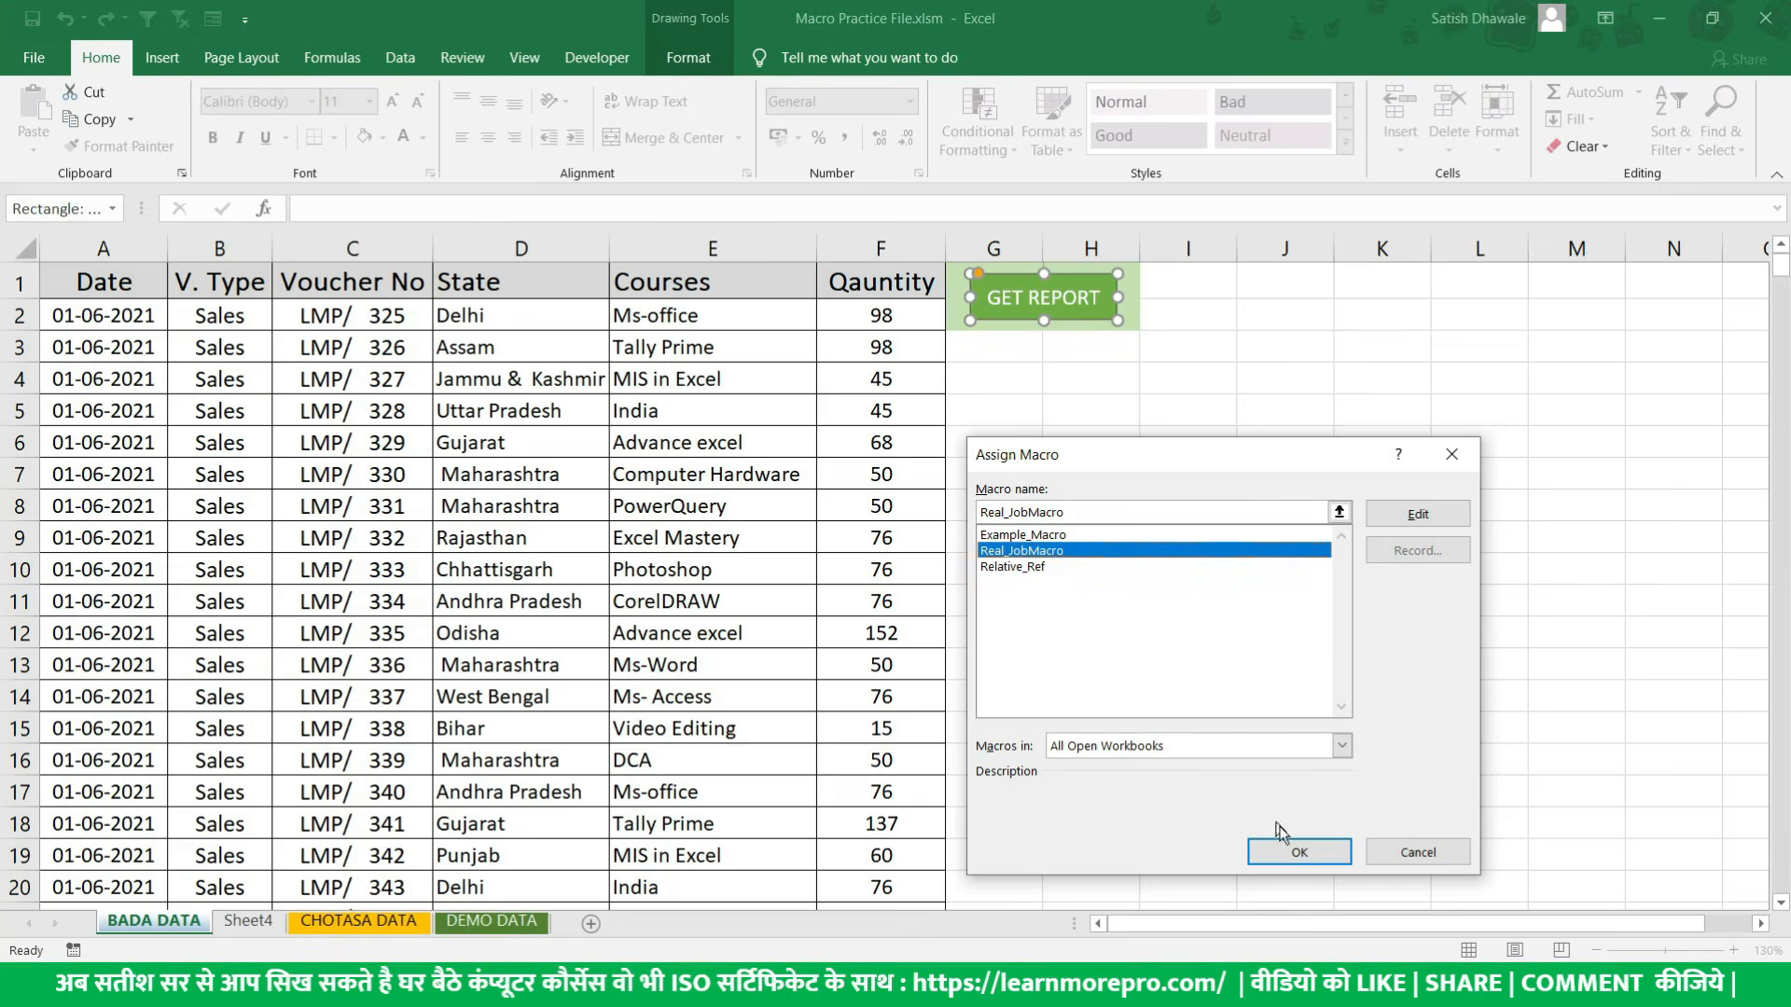
{"action": "left_click", "coordinate": [1299, 853]}
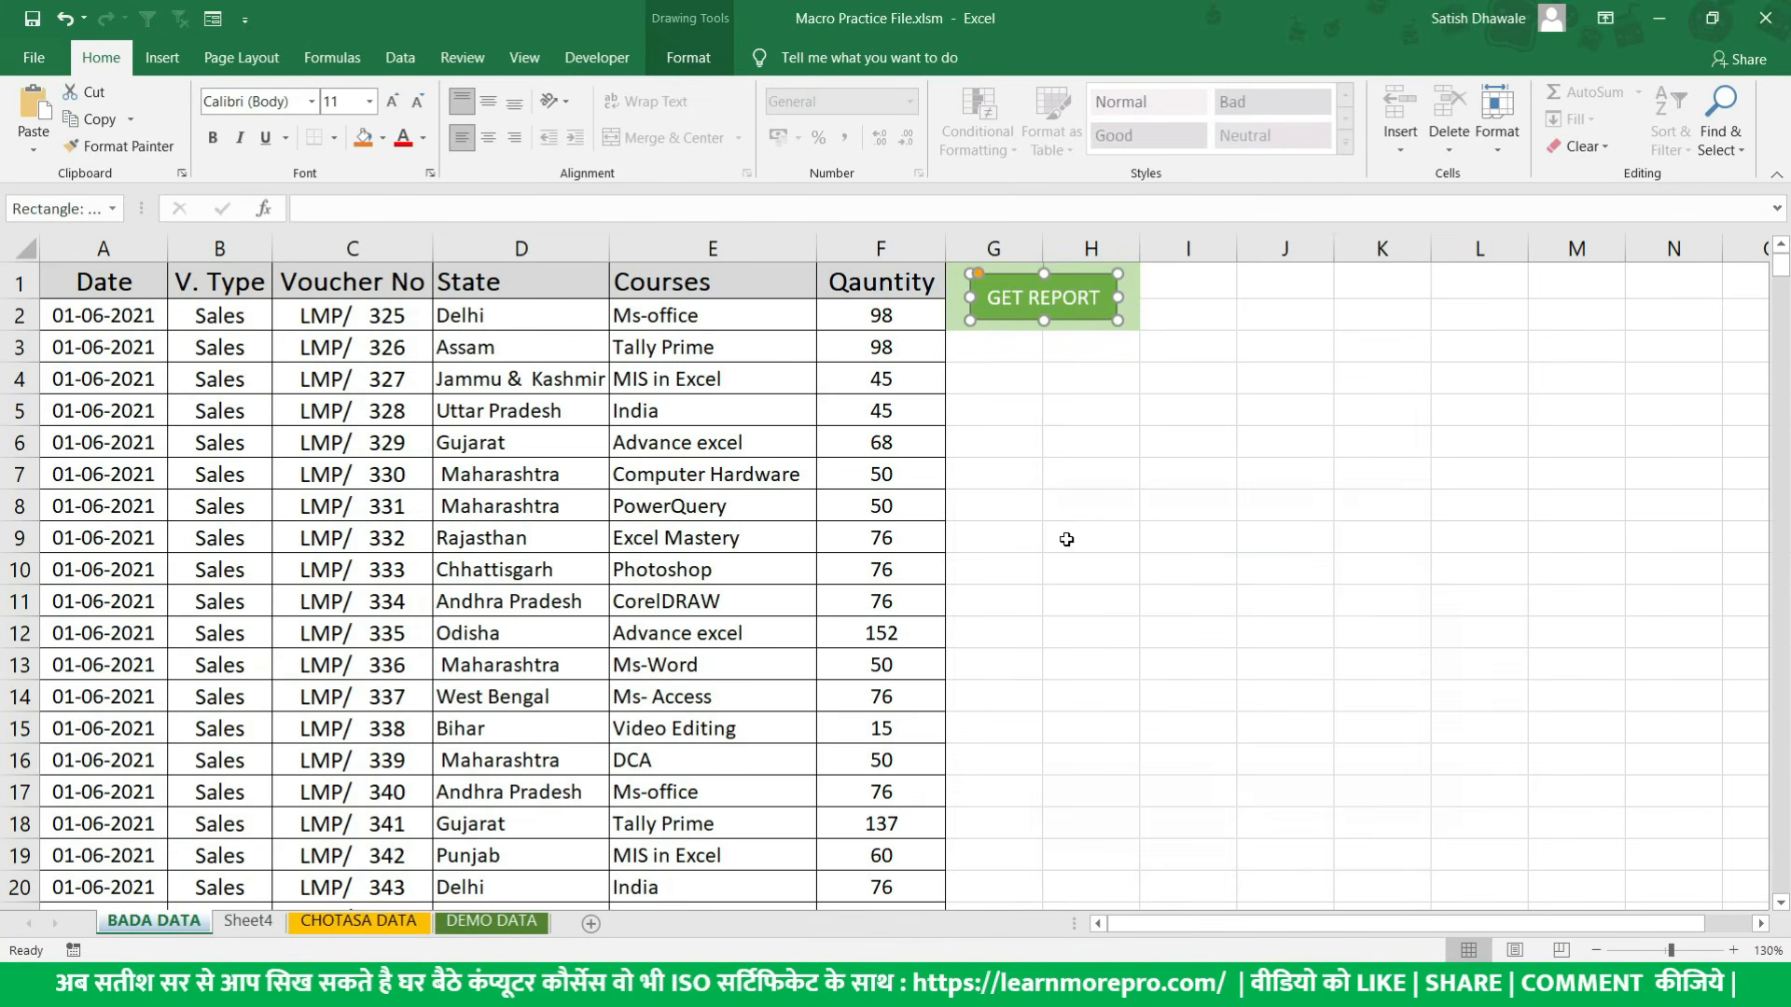
{"action": "left_click", "coordinate": [1066, 539]}
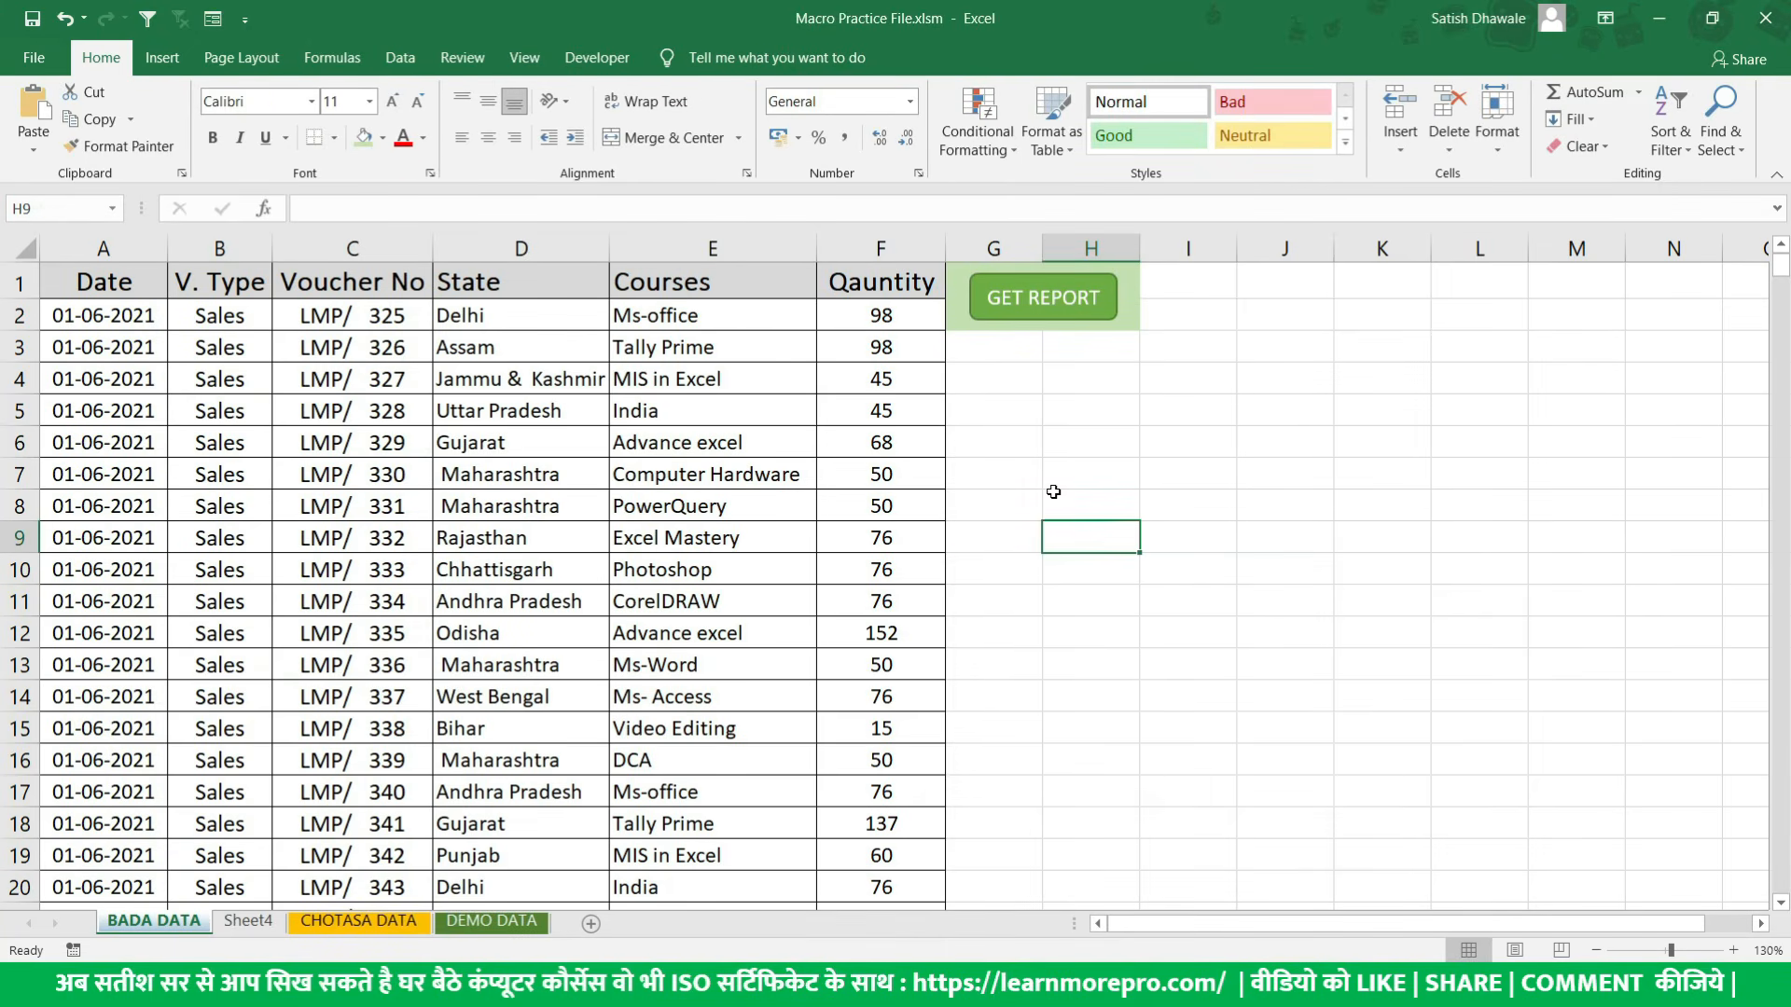
{"action": "left_click", "coordinate": [1065, 319]}
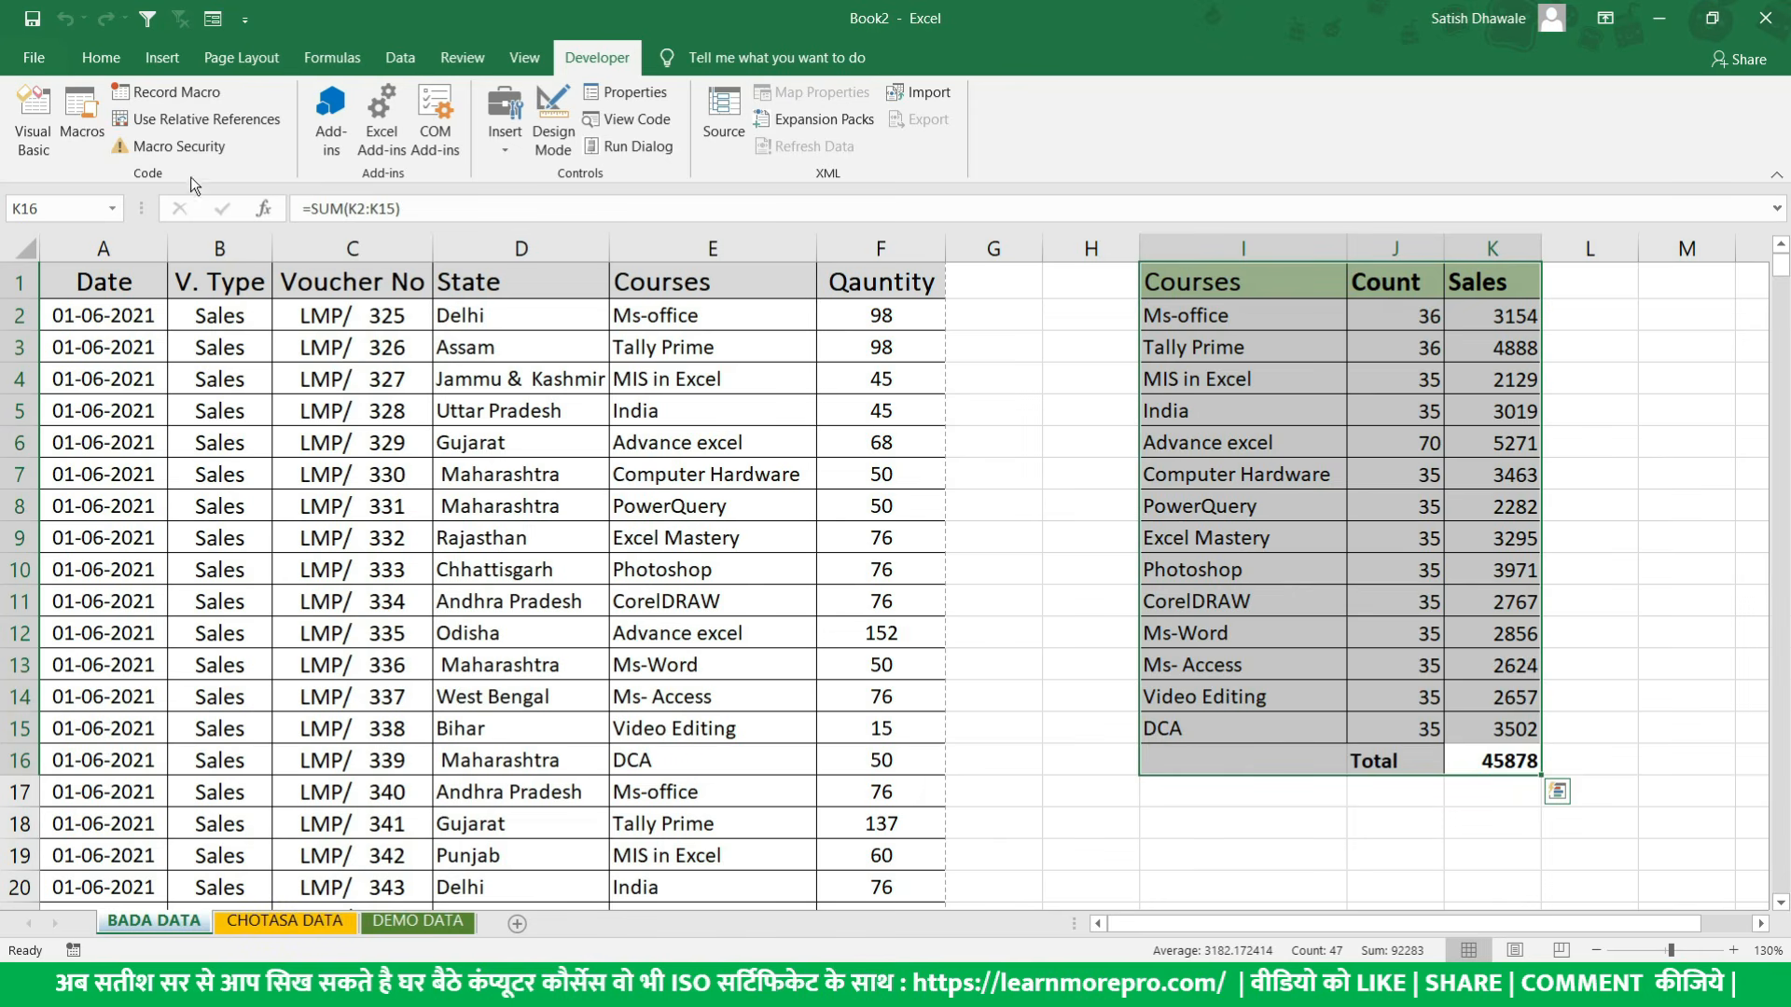
- Open the Real_JobMacro code for editing, examine its recorded VBA lines through to End Sub, and close the code editor
{"action": "left_click", "coordinate": [82, 136]}
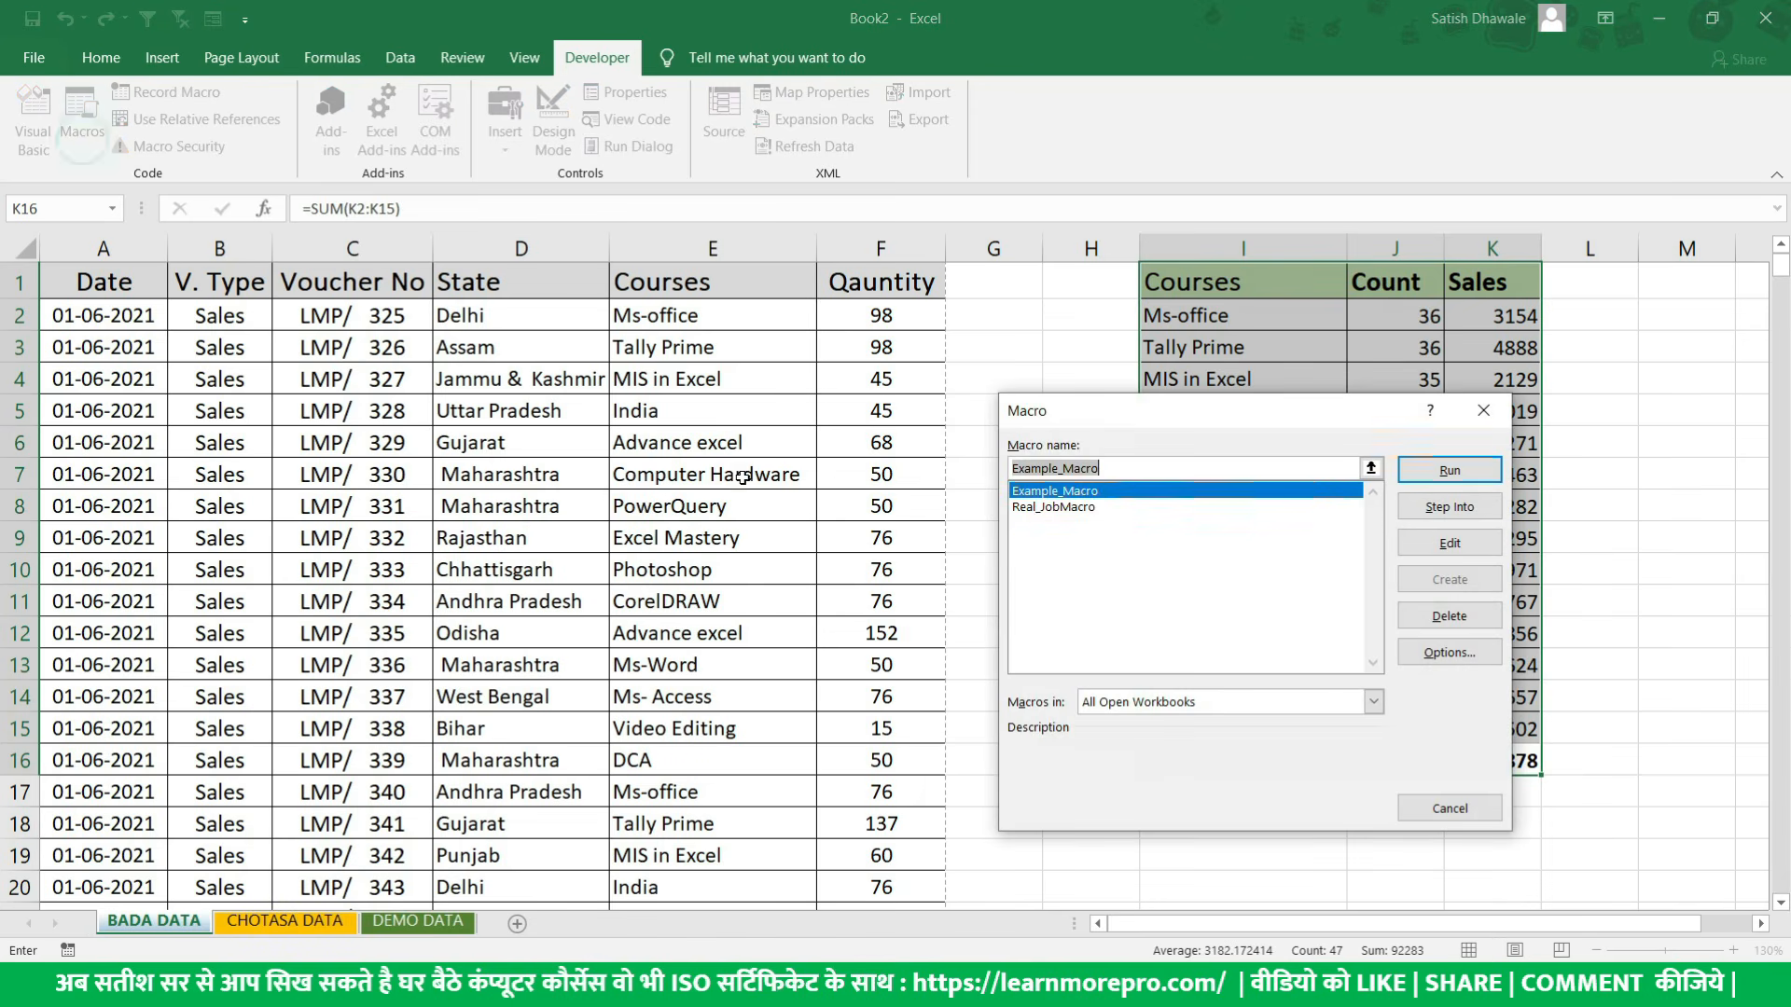
{"action": "left_click", "coordinate": [1045, 507]}
{"action": "left_click", "coordinate": [1450, 548]}
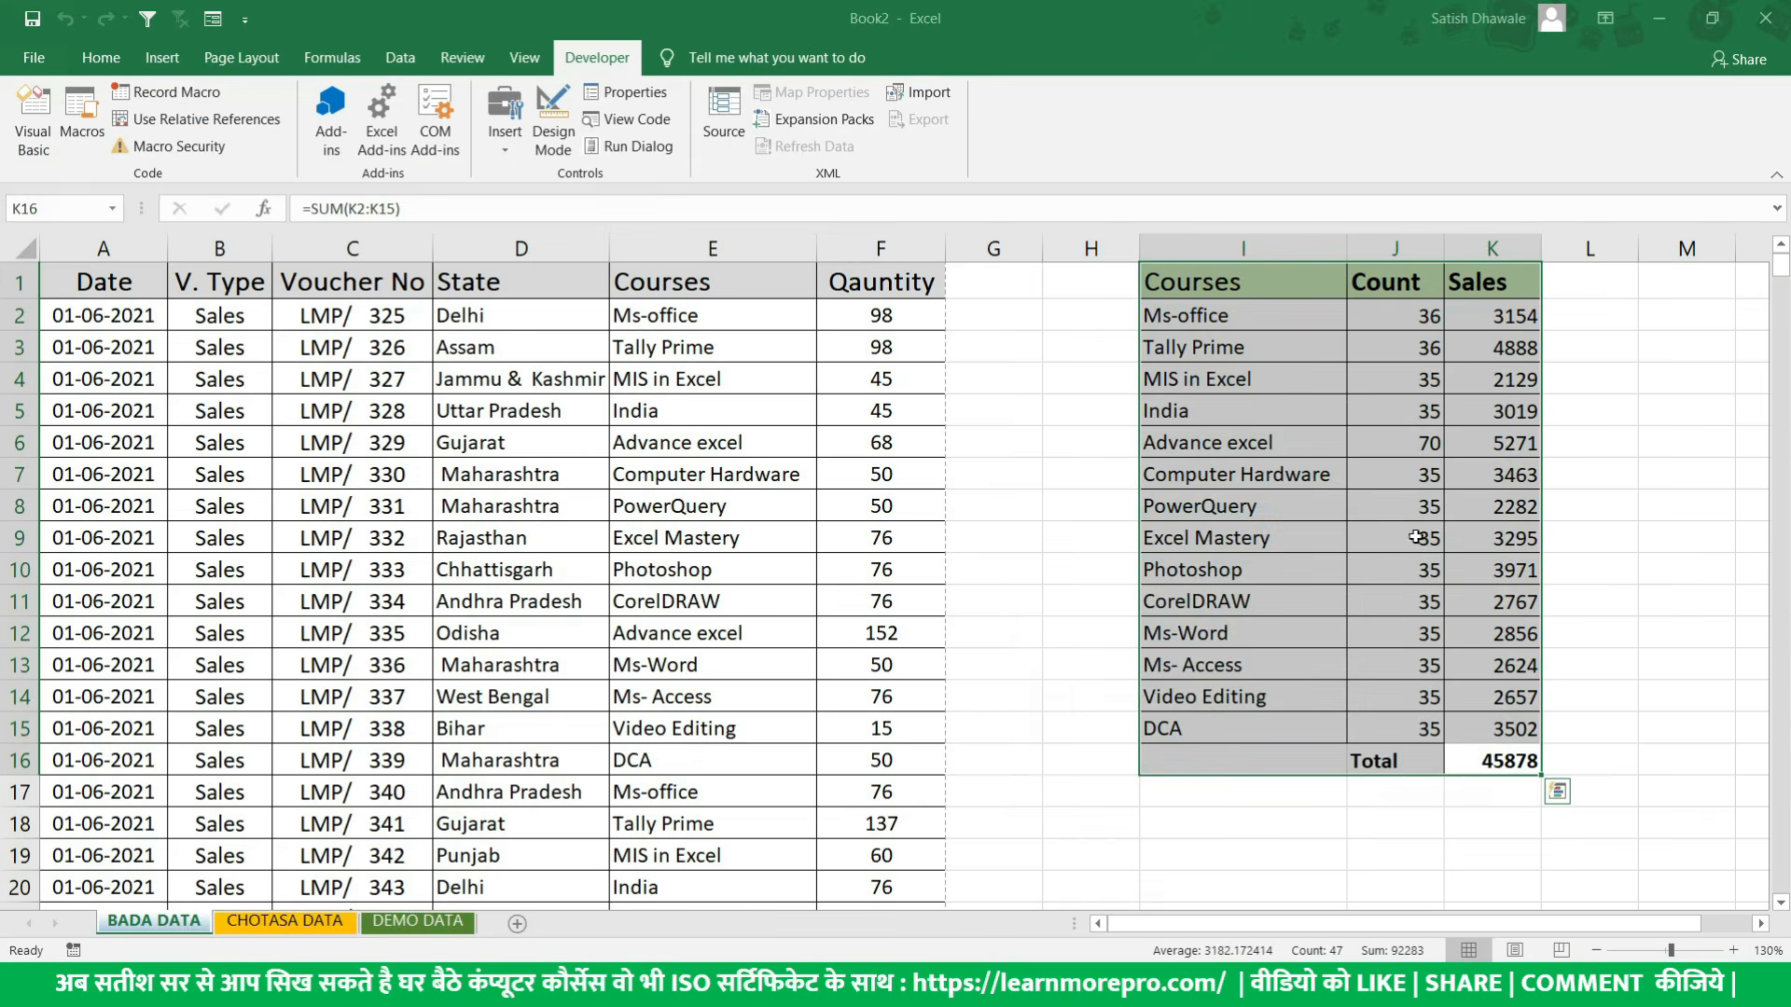
{"action": "left_click", "coordinate": [939, 475]}
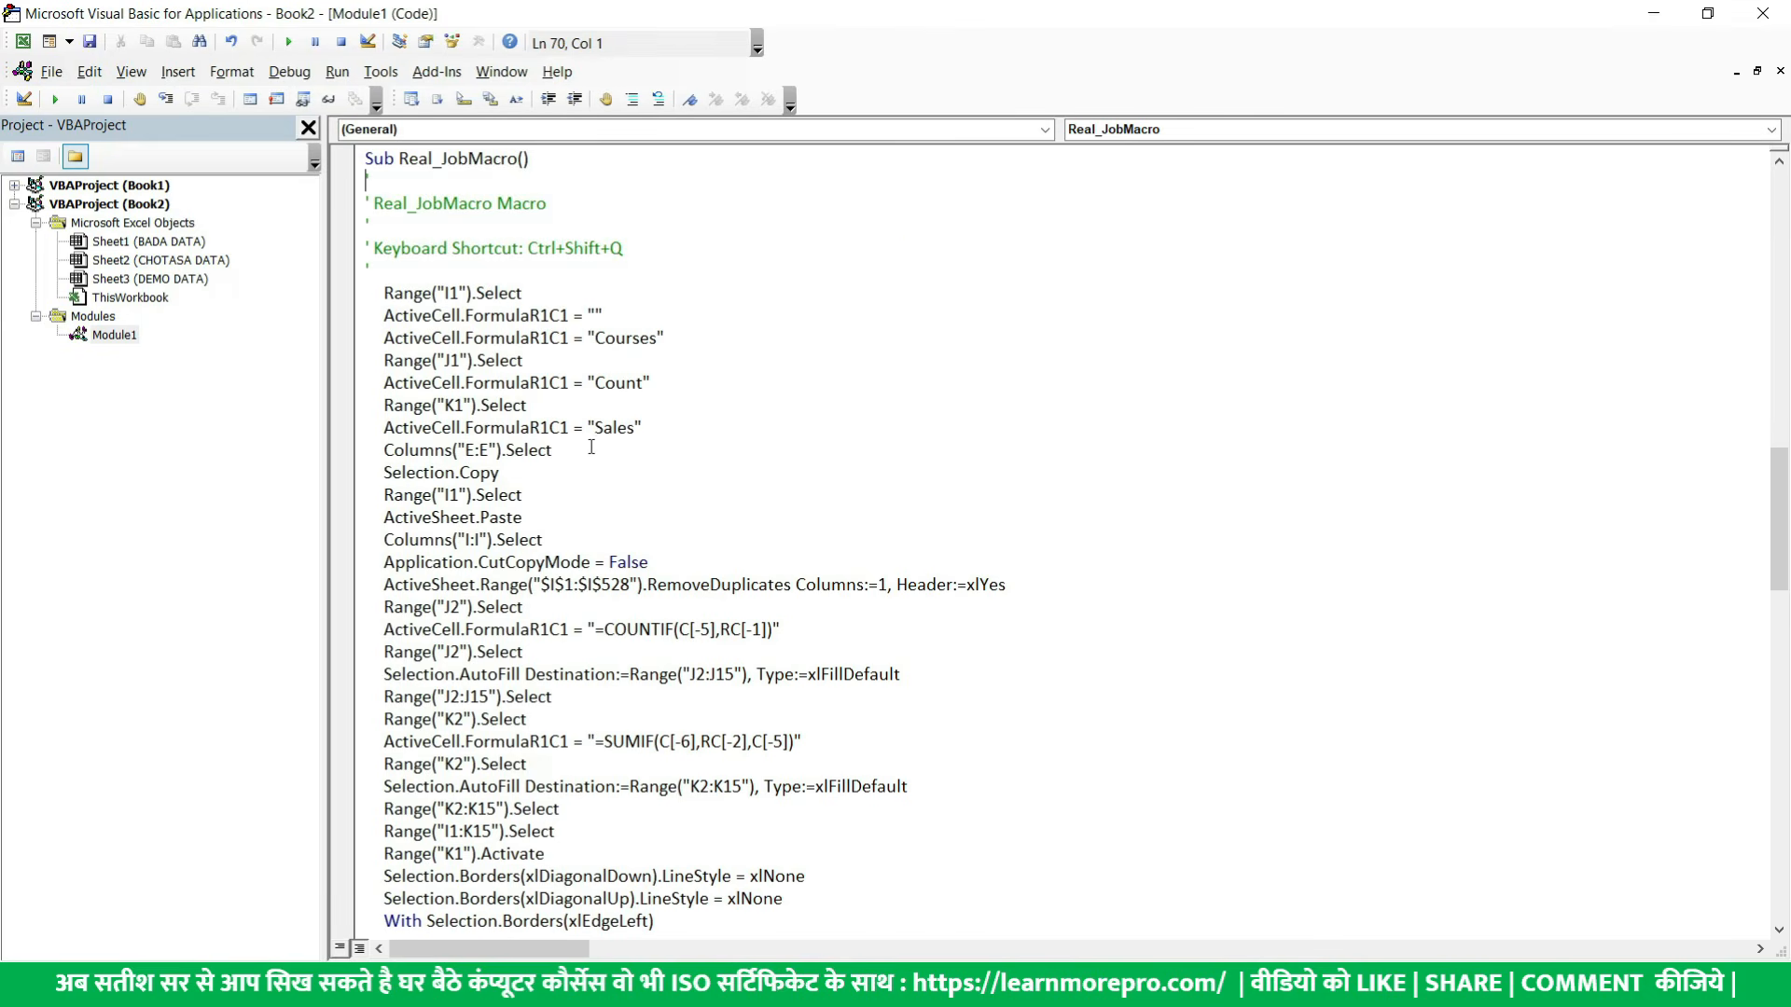
{"action": "scroll", "coordinate": [591, 448], "scroll_direction": "down", "scroll_amount": 16}
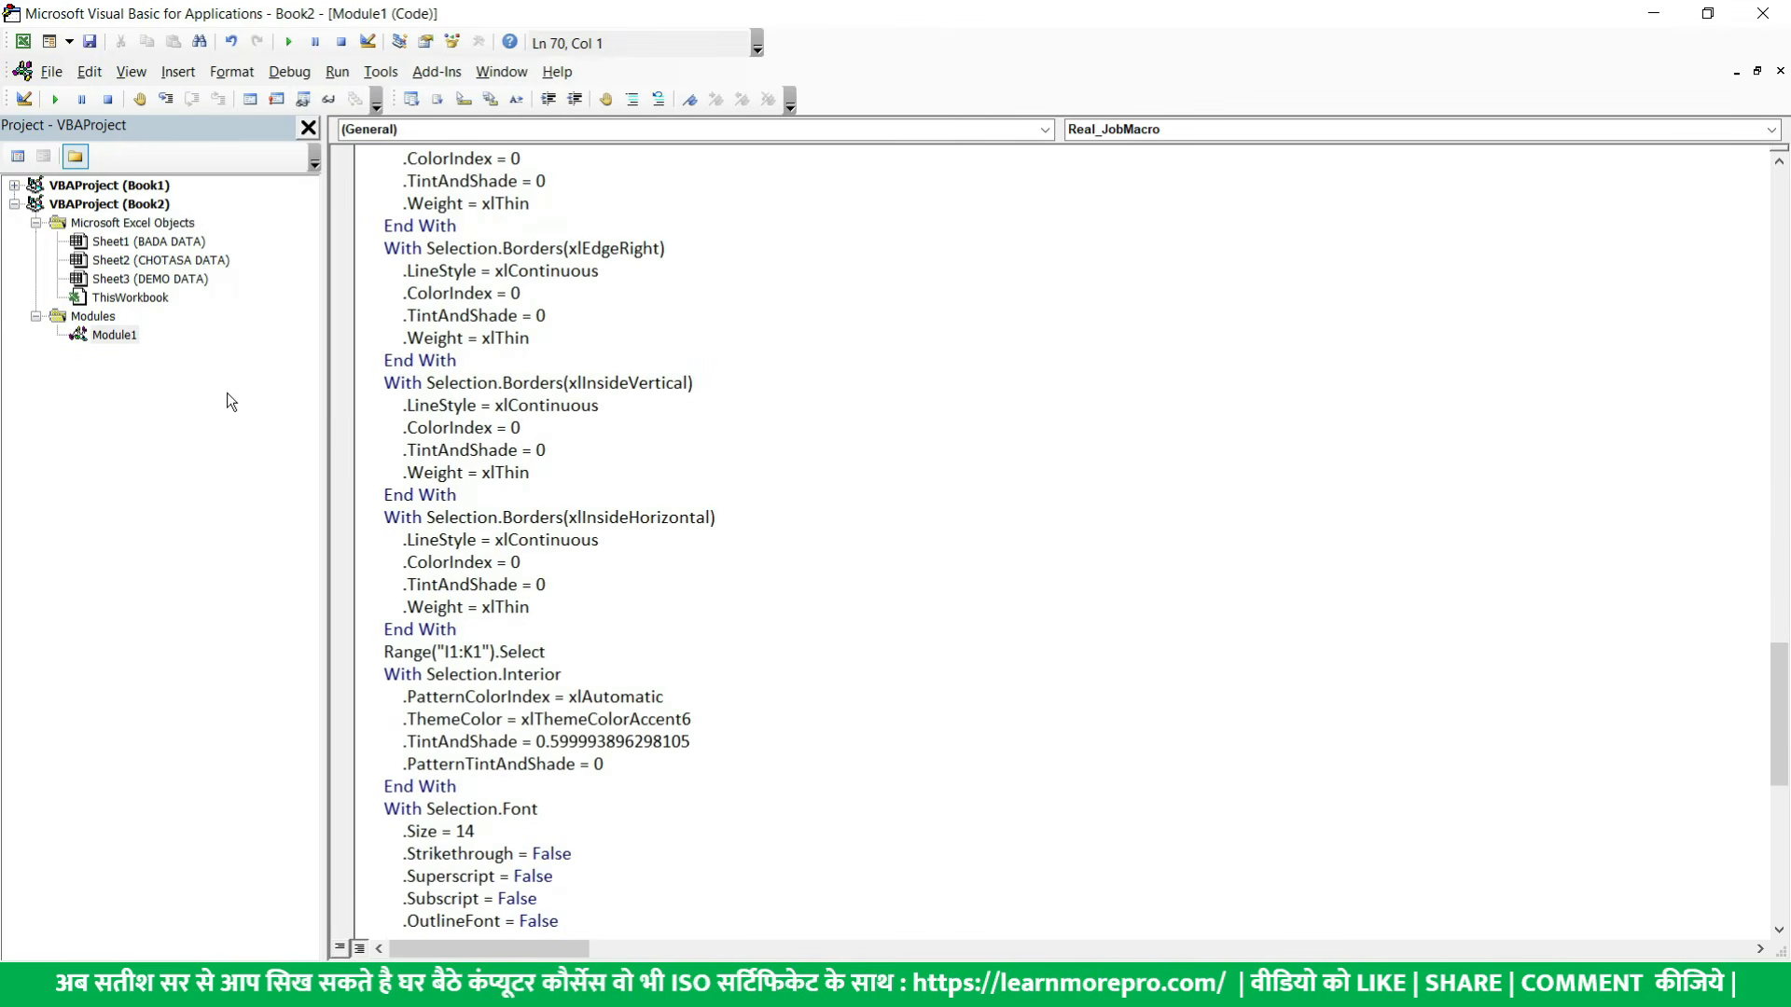
{"action": "scroll", "coordinate": [669, 511], "scroll_direction": "down", "scroll_amount": 11}
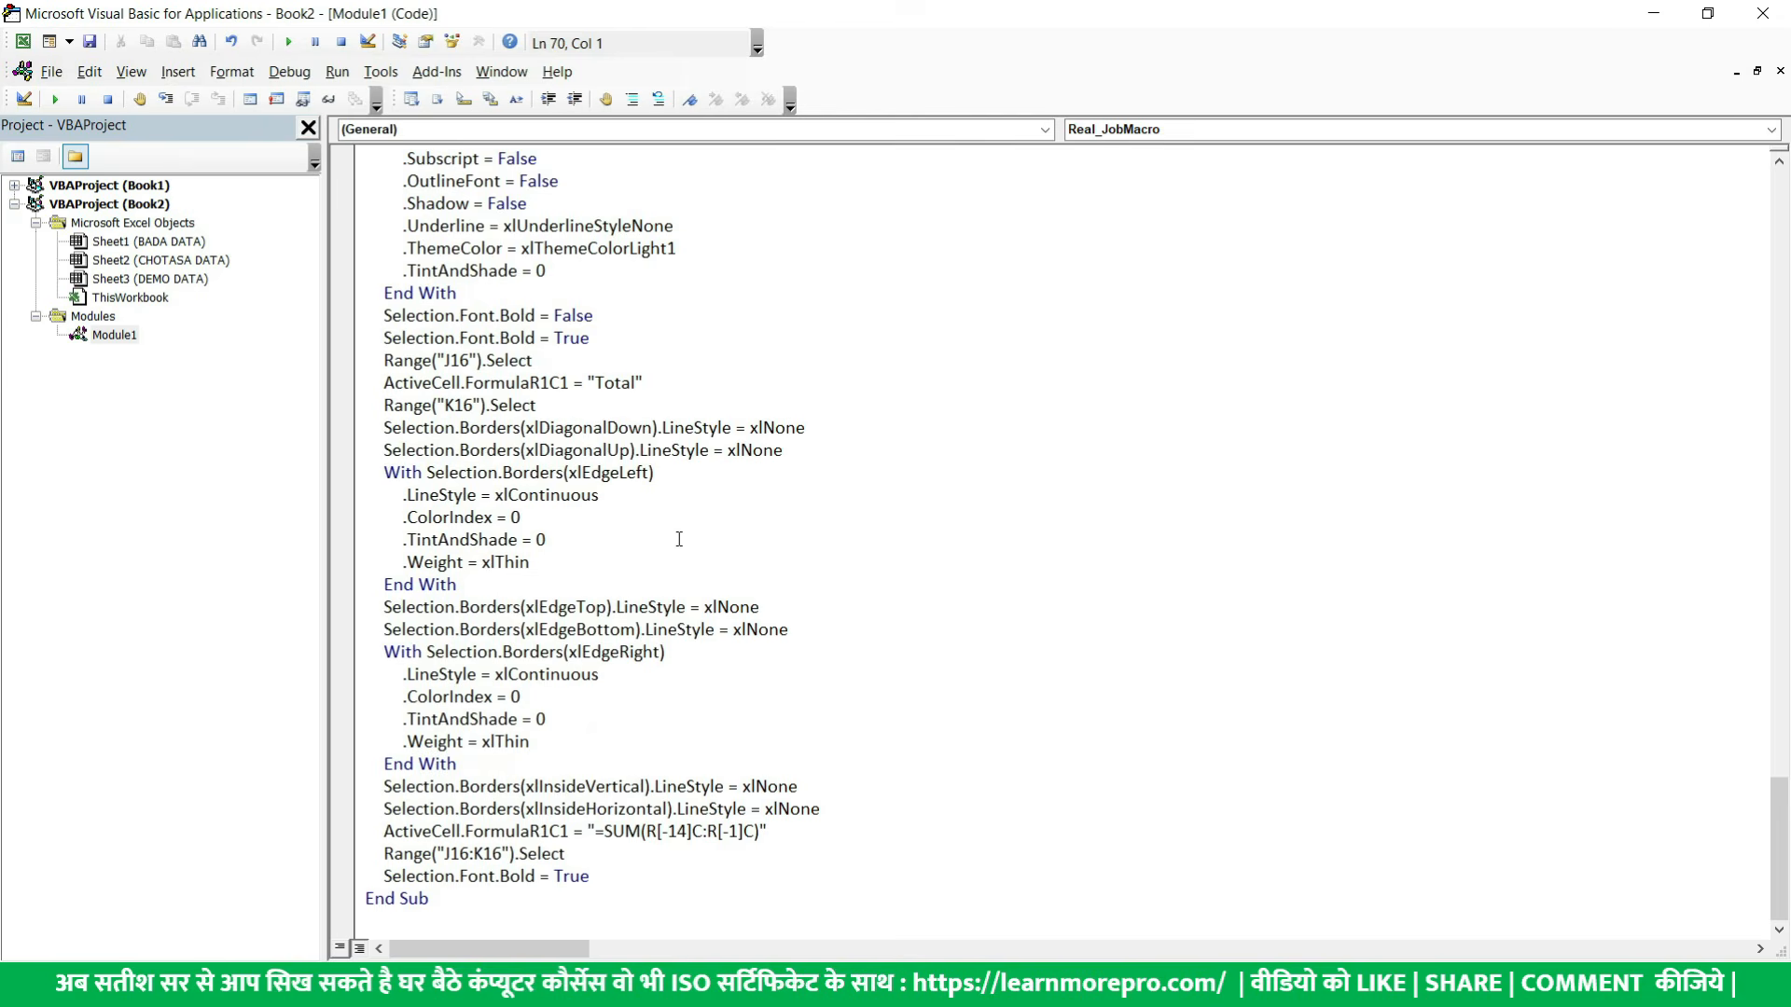
{"action": "scroll", "coordinate": [679, 539], "scroll_direction": "up", "scroll_amount": 20}
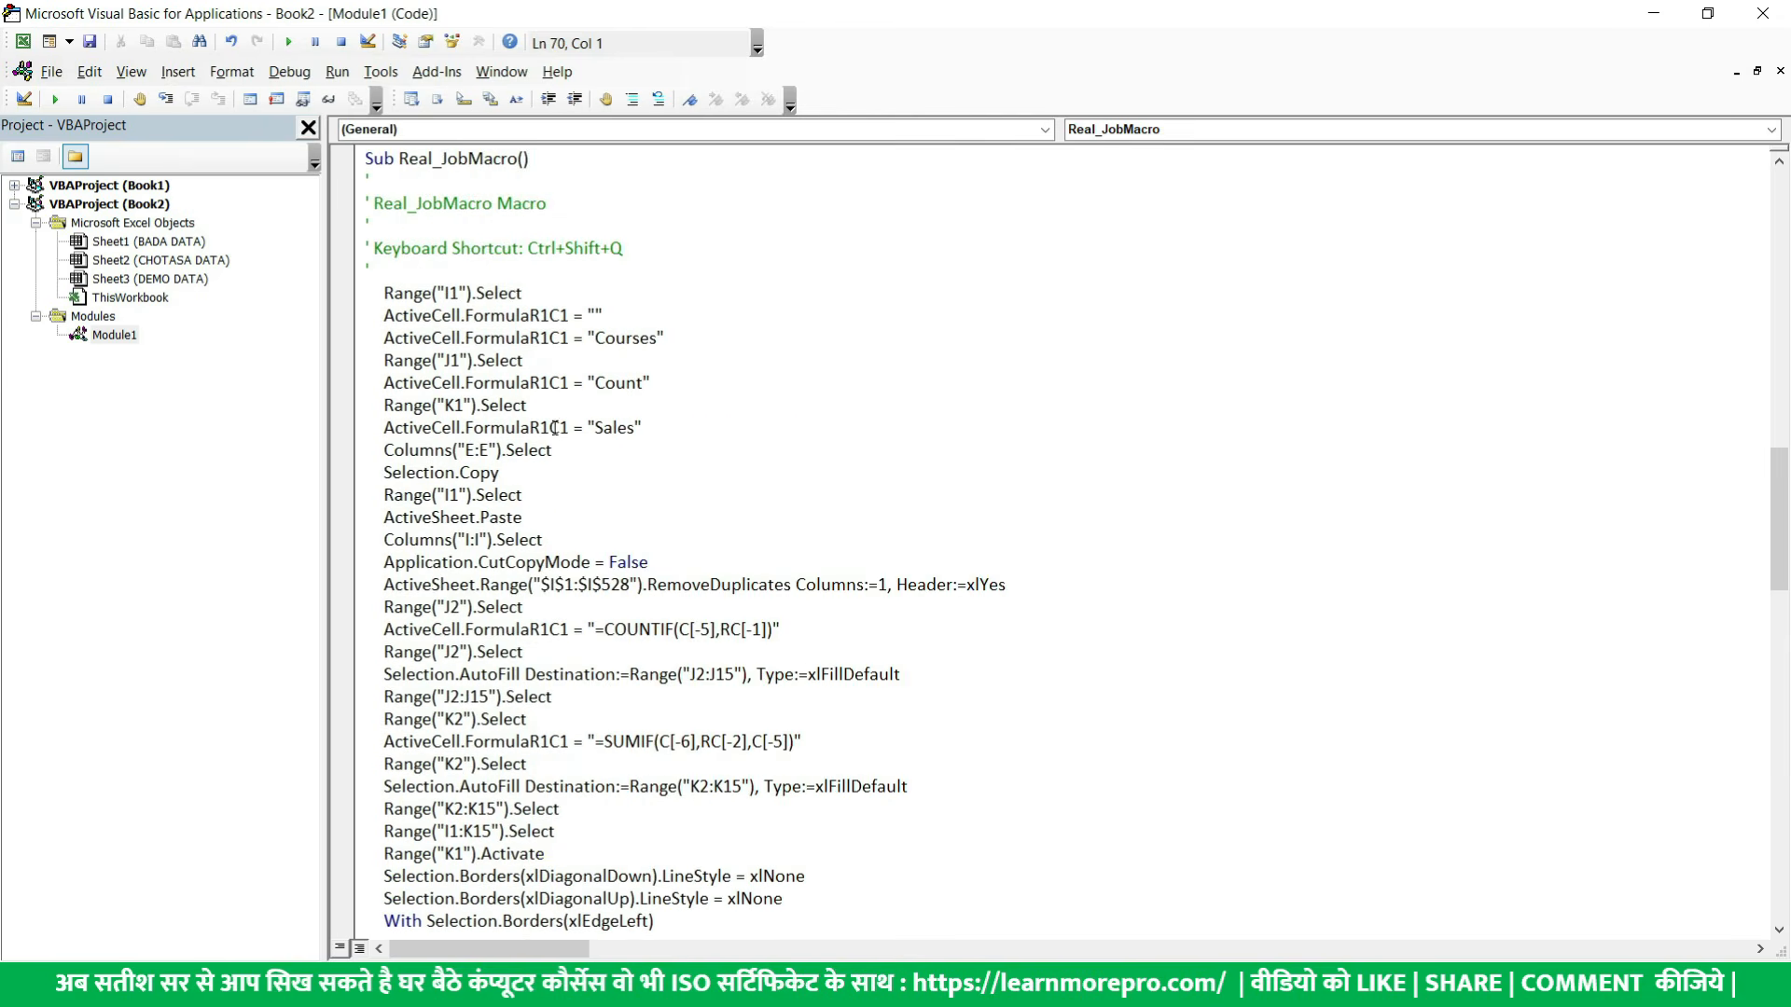
{"action": "scroll", "coordinate": [555, 428], "scroll_direction": "up", "scroll_amount": 2}
{"action": "double_click", "coordinate": [433, 293]}
{"action": "scroll", "coordinate": [678, 495], "scroll_direction": "down", "scroll_amount": 18}
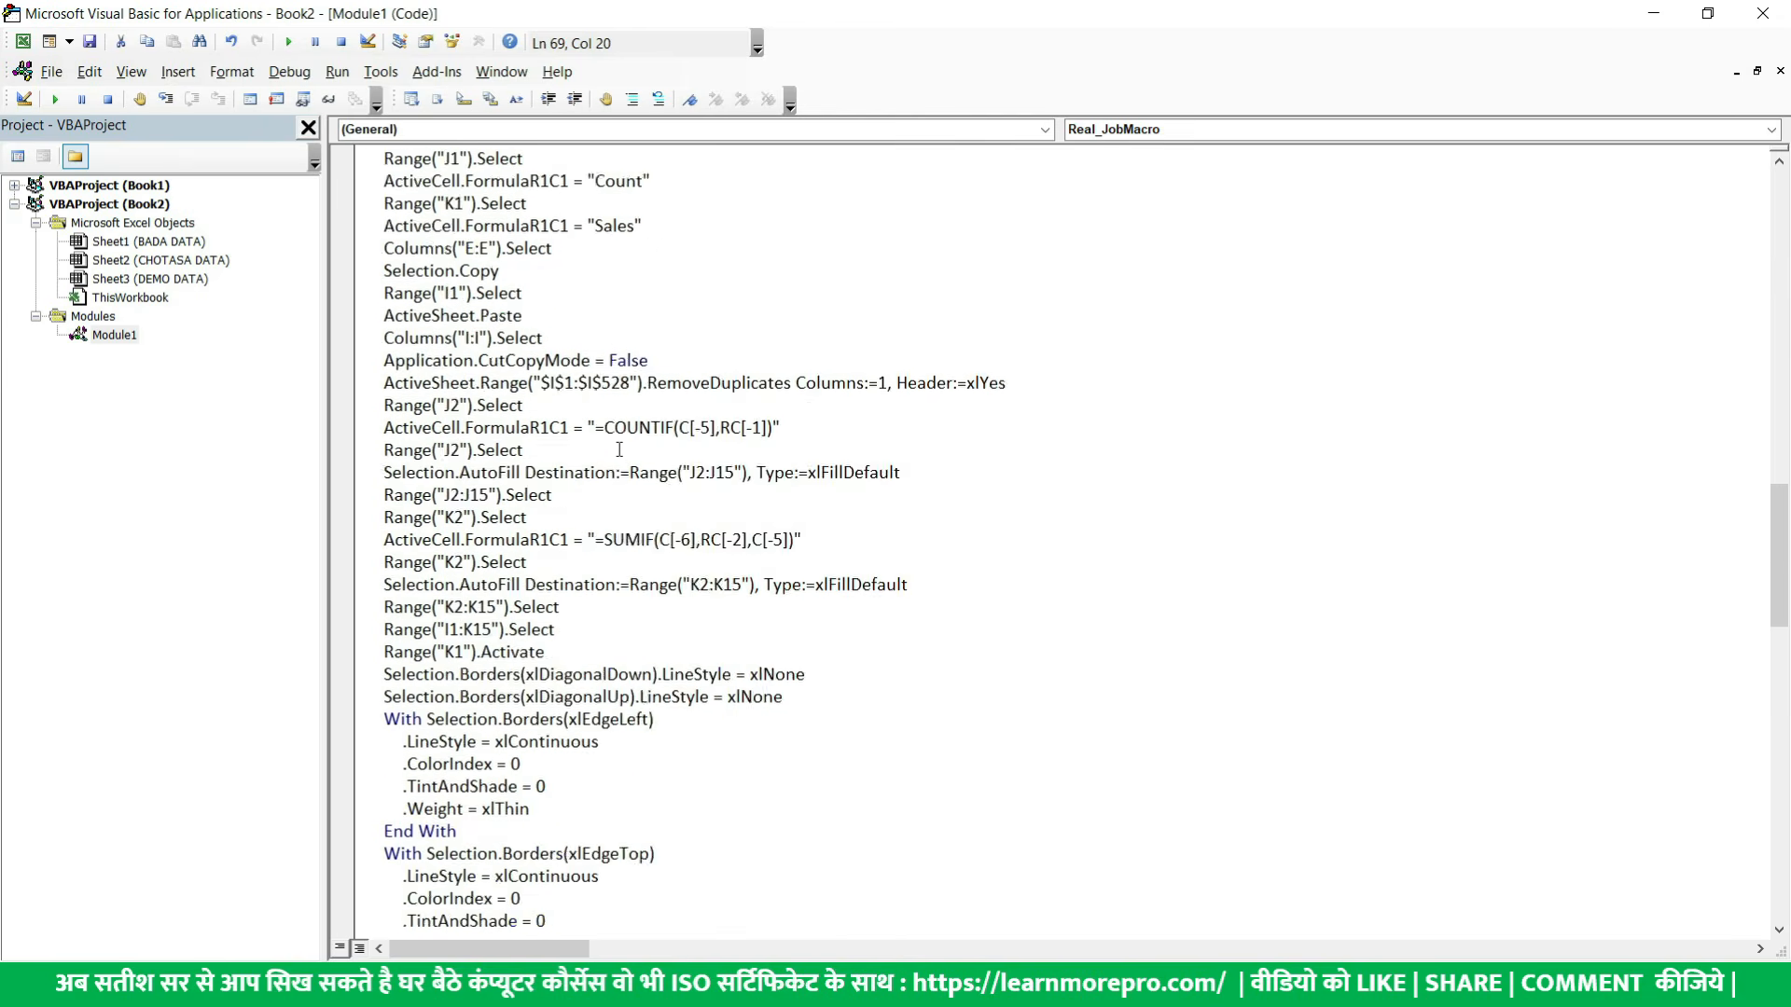
{"action": "scroll", "coordinate": [678, 496], "scroll_direction": "down", "scroll_amount": 11}
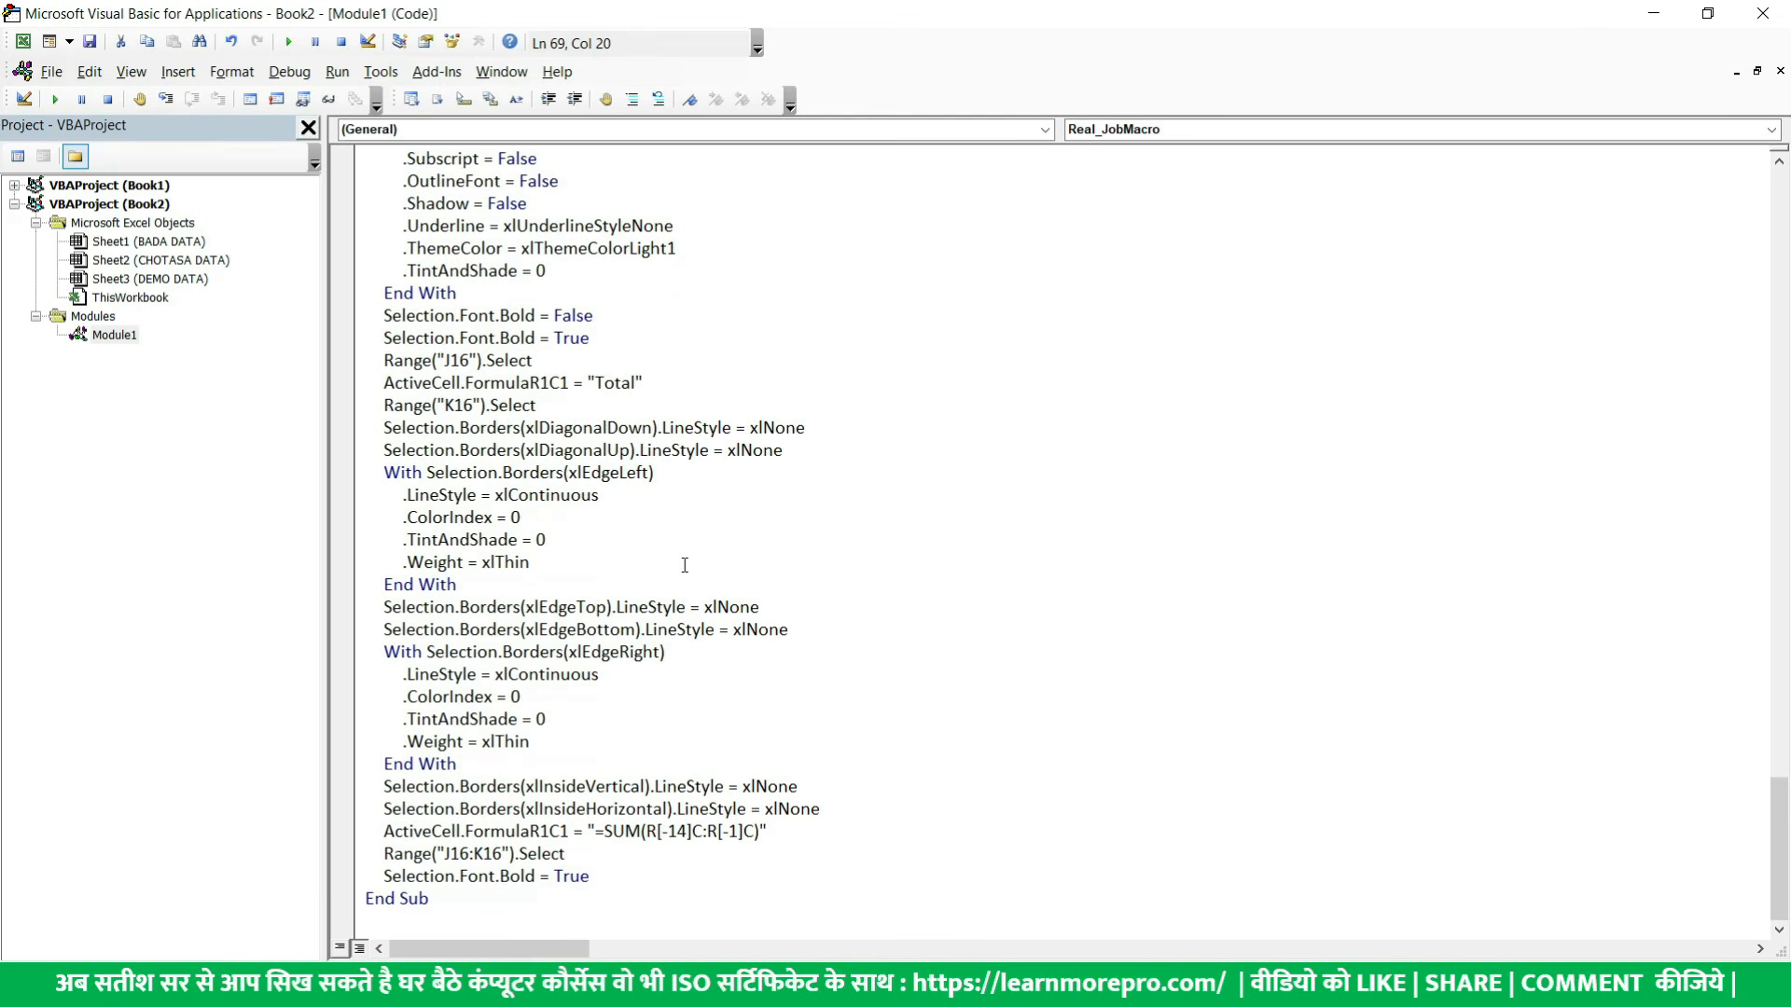
{"action": "left_click", "coordinate": [1762, 15]}
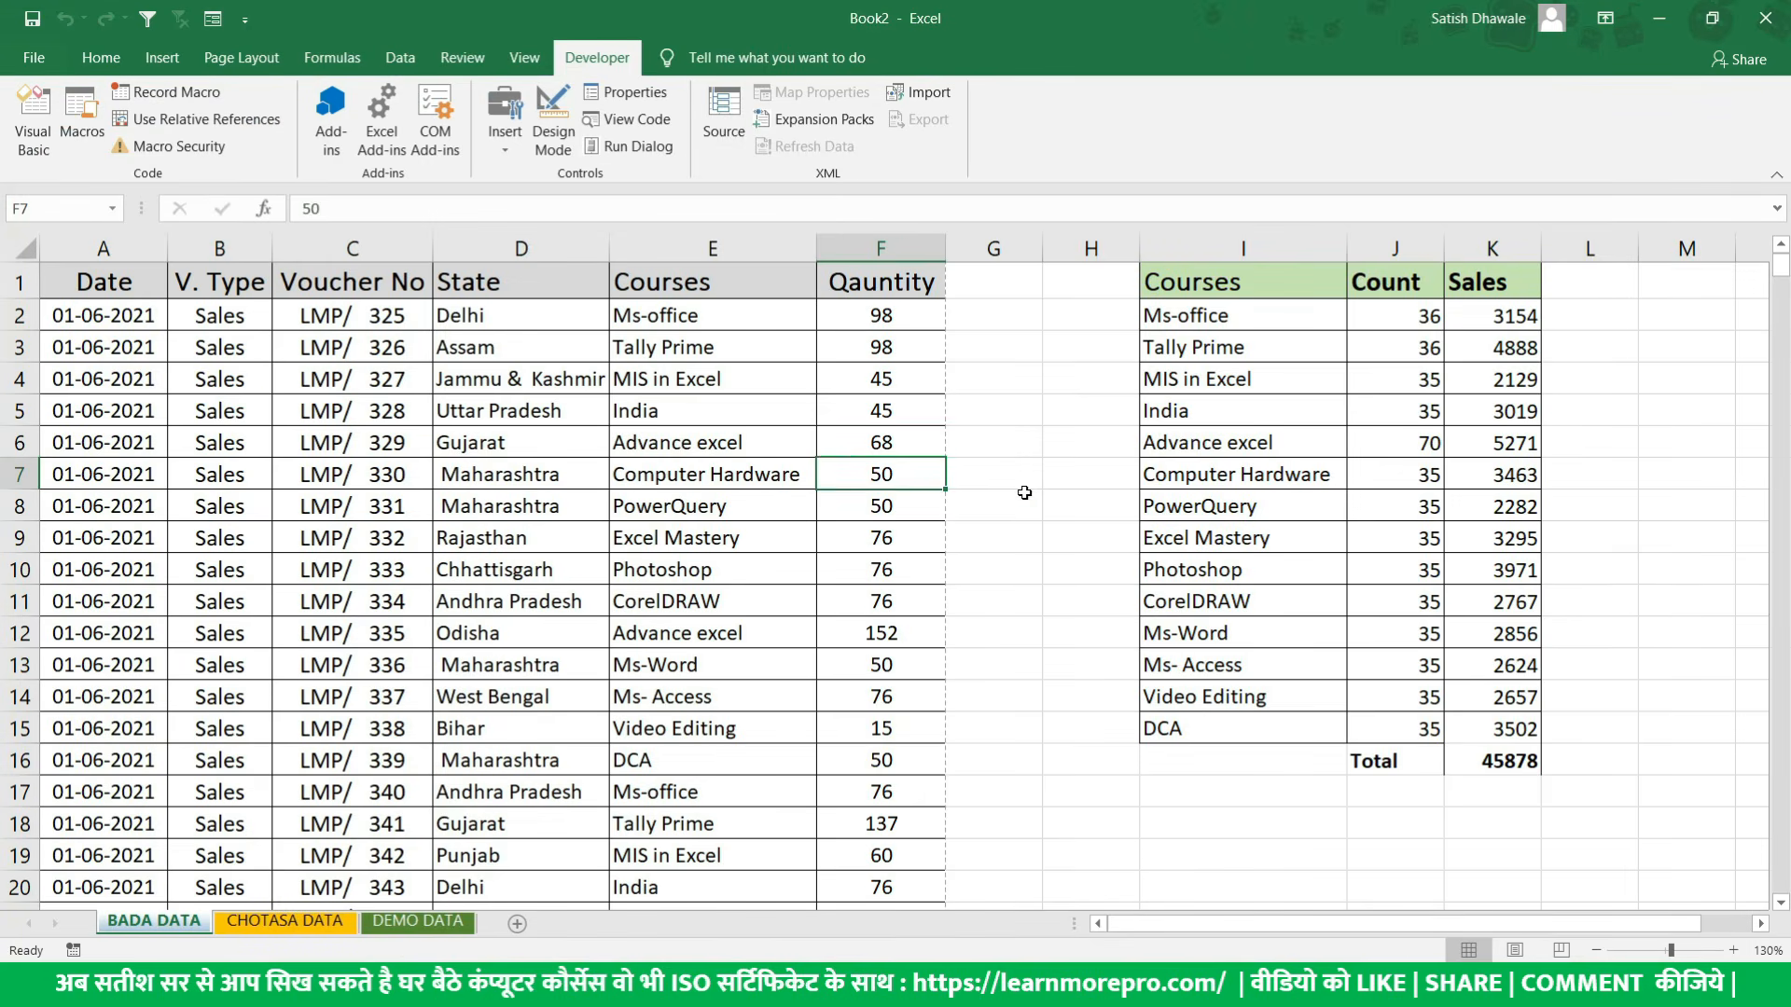
- Highlight the summary in I1:K16, glance at its VBA code again, and highlight summary columns I to K
{"action": "left_click_drag", "start_coordinate": [1200, 282], "coordinate": [1521, 760]}
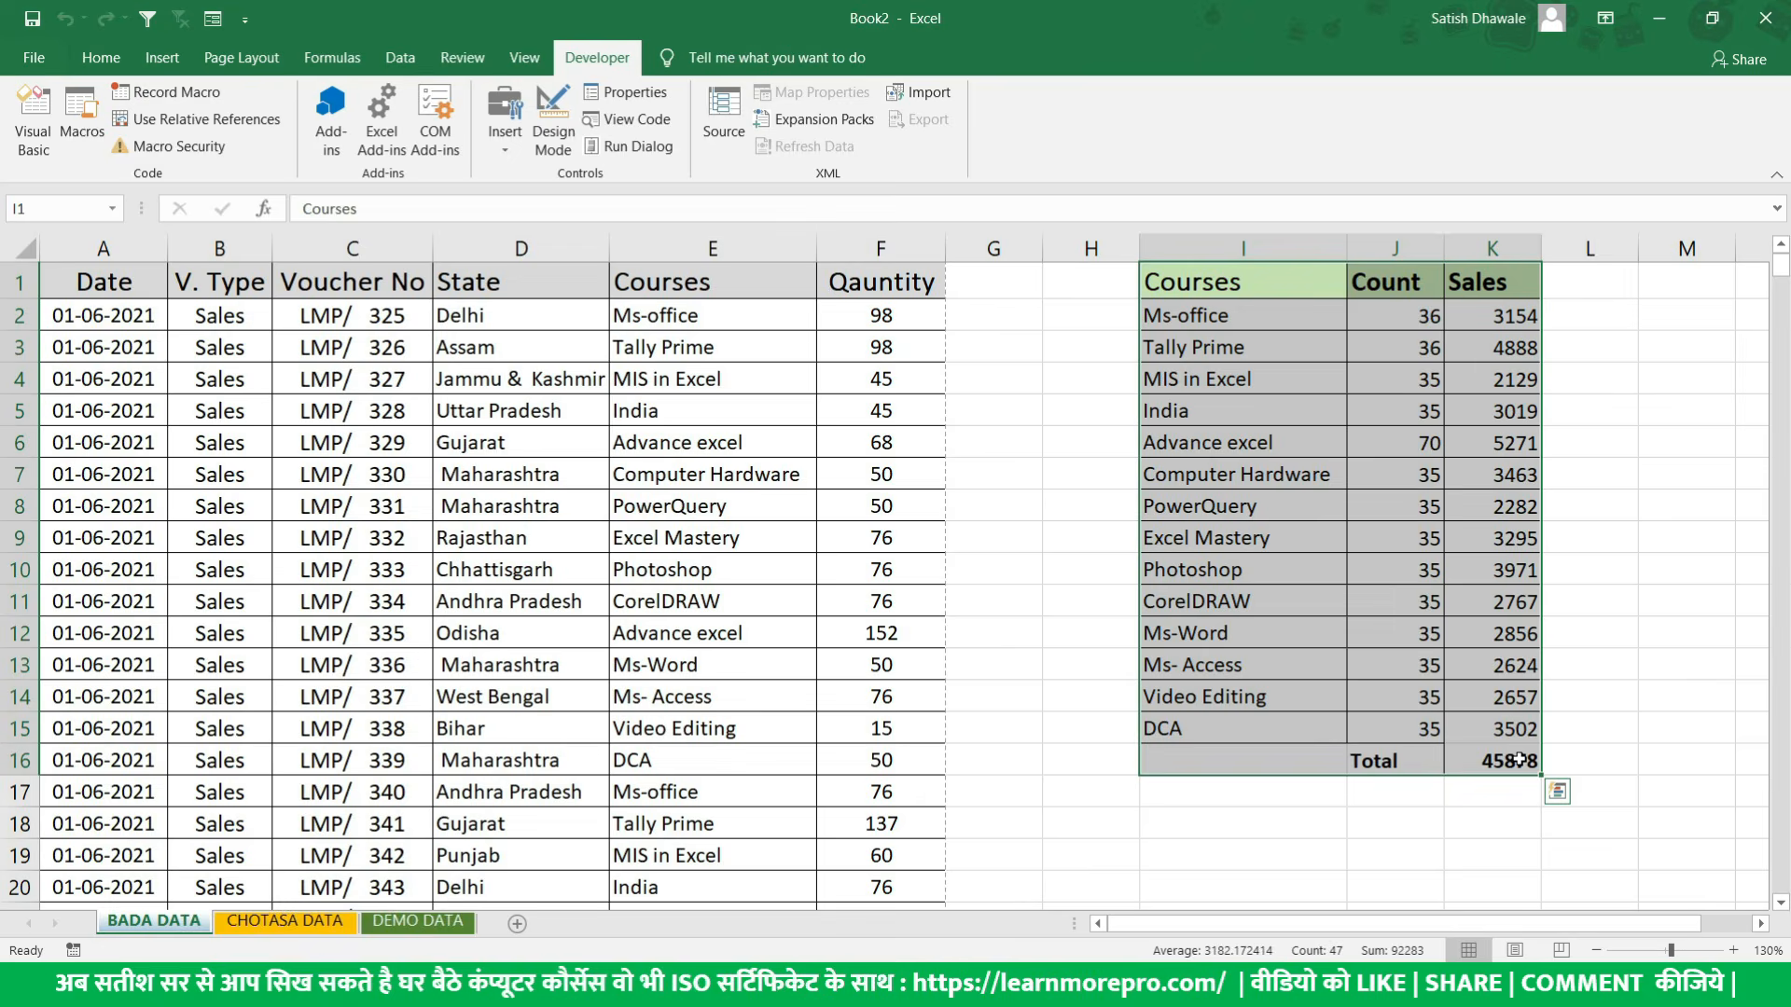
{"action": "key", "text": "alt+F11"}
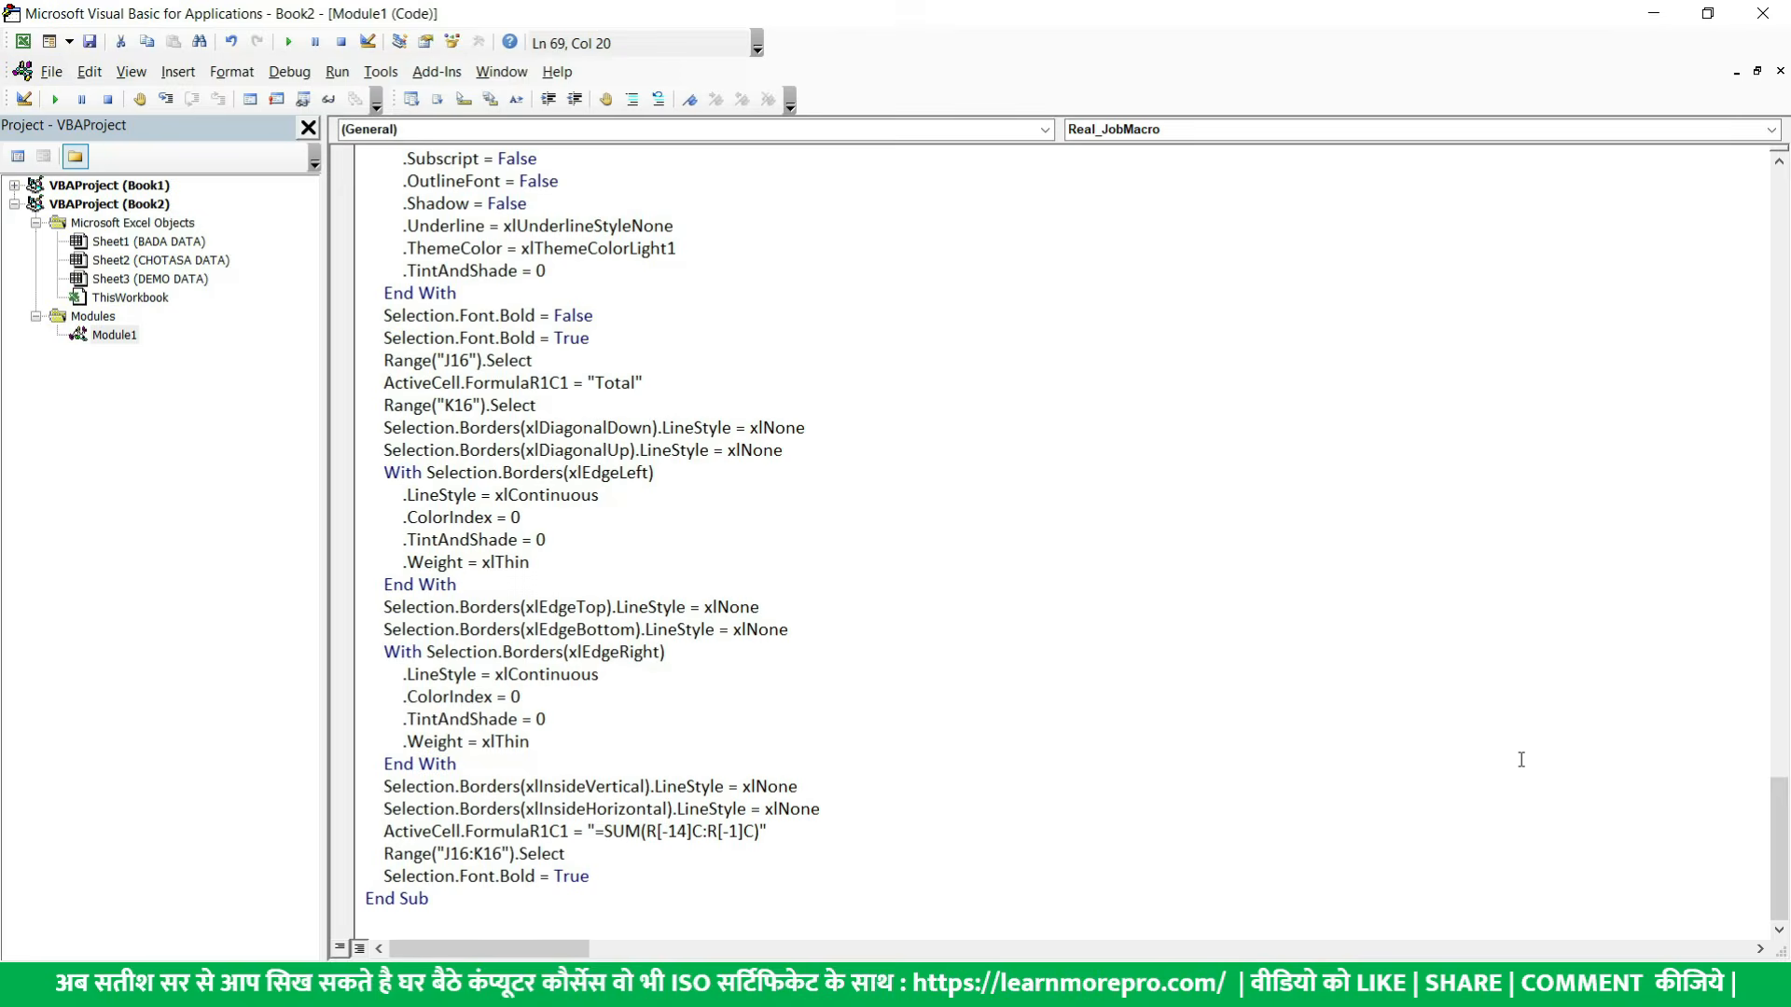
{"action": "key", "text": "alt+F11"}
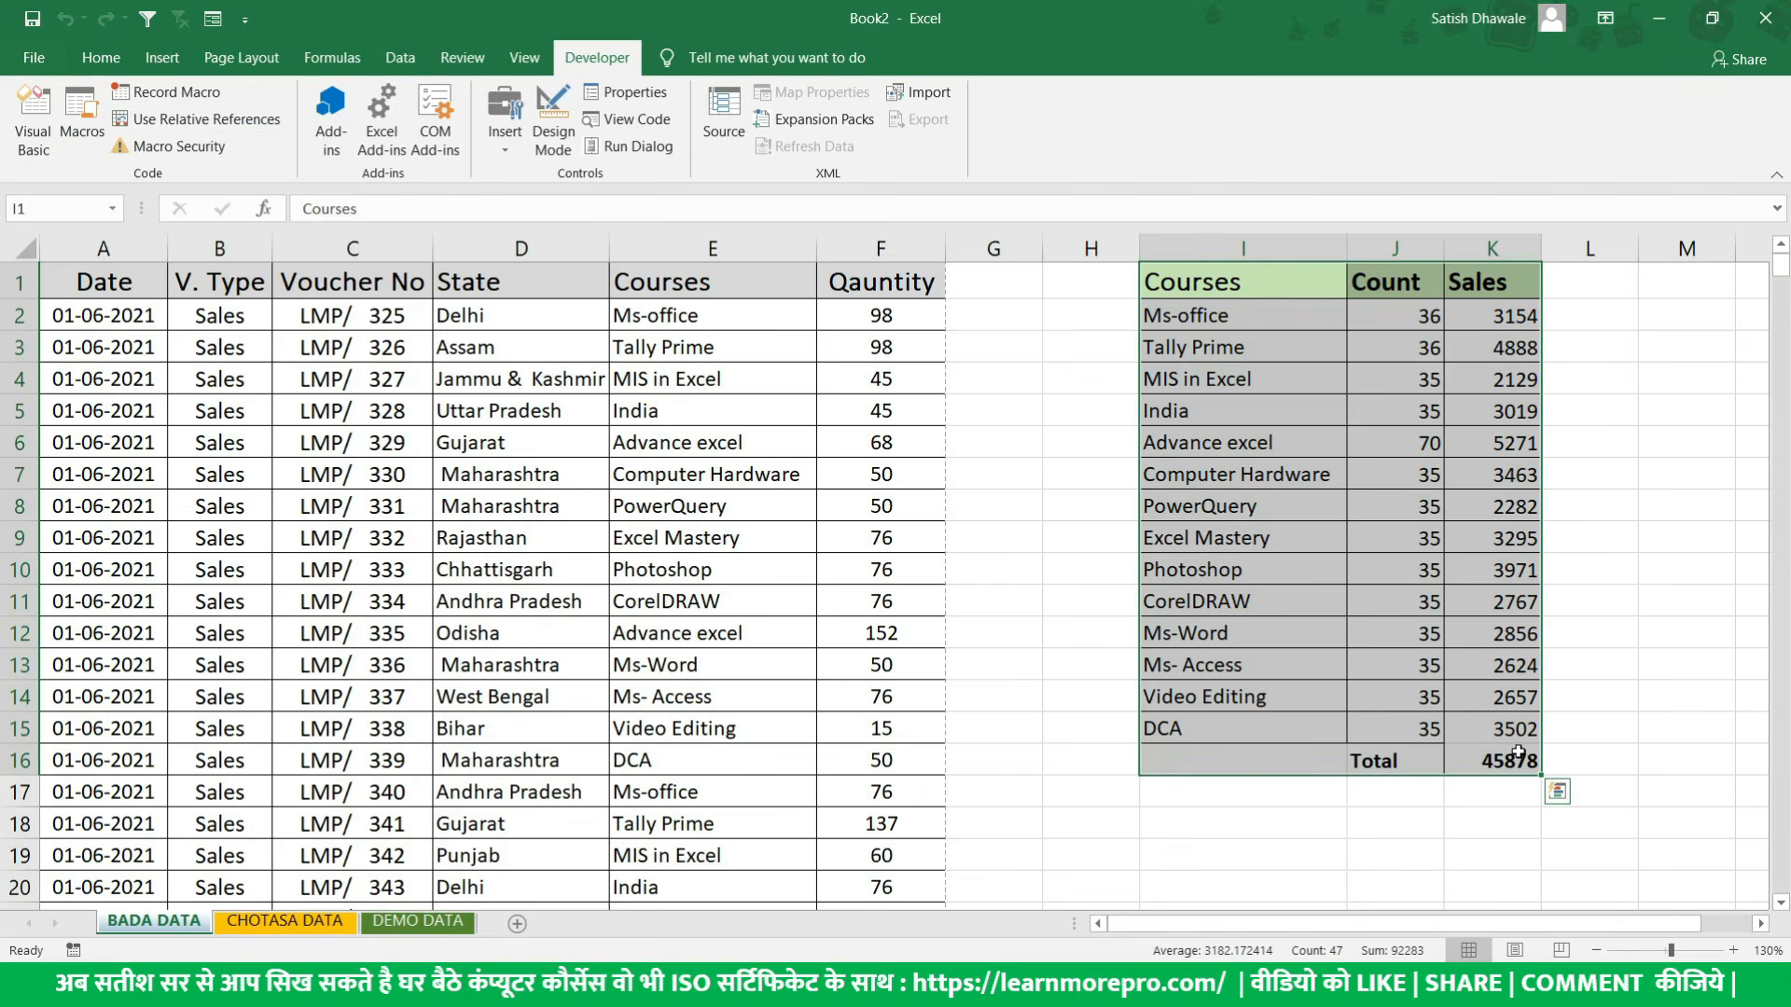
{"action": "left_click", "coordinate": [1362, 699]}
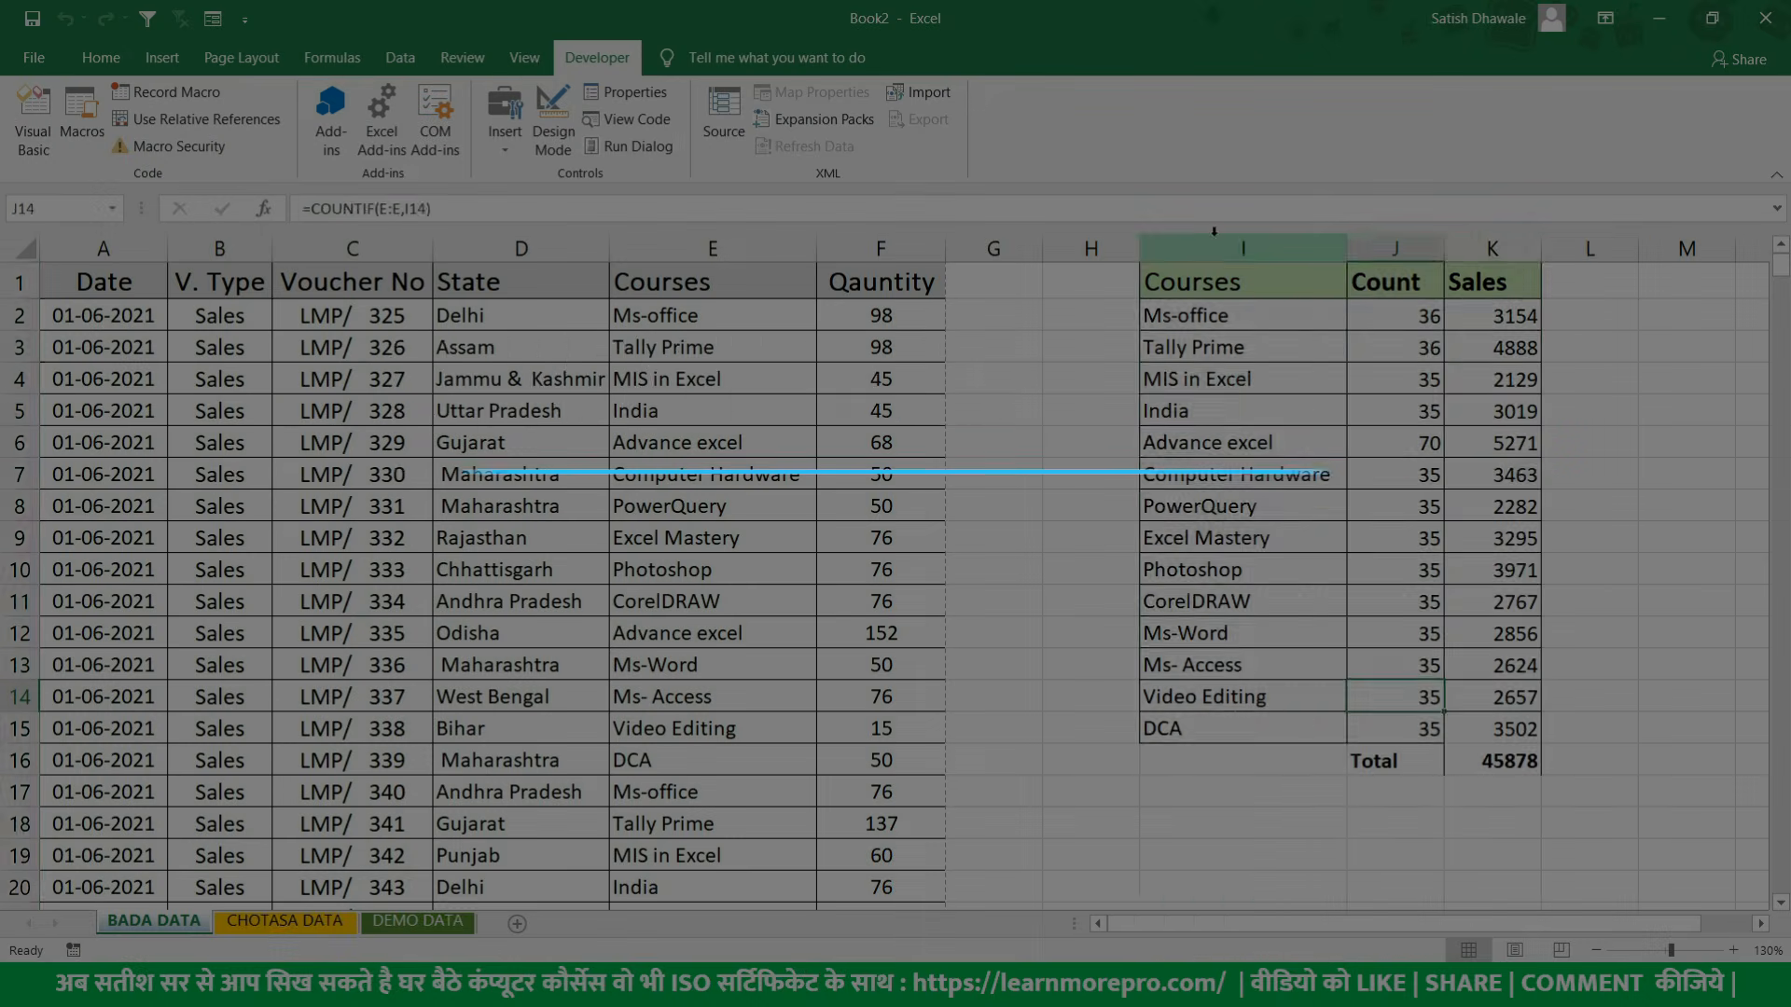
{"action": "left_click_drag", "start_coordinate": [1216, 242], "coordinate": [1472, 244]}
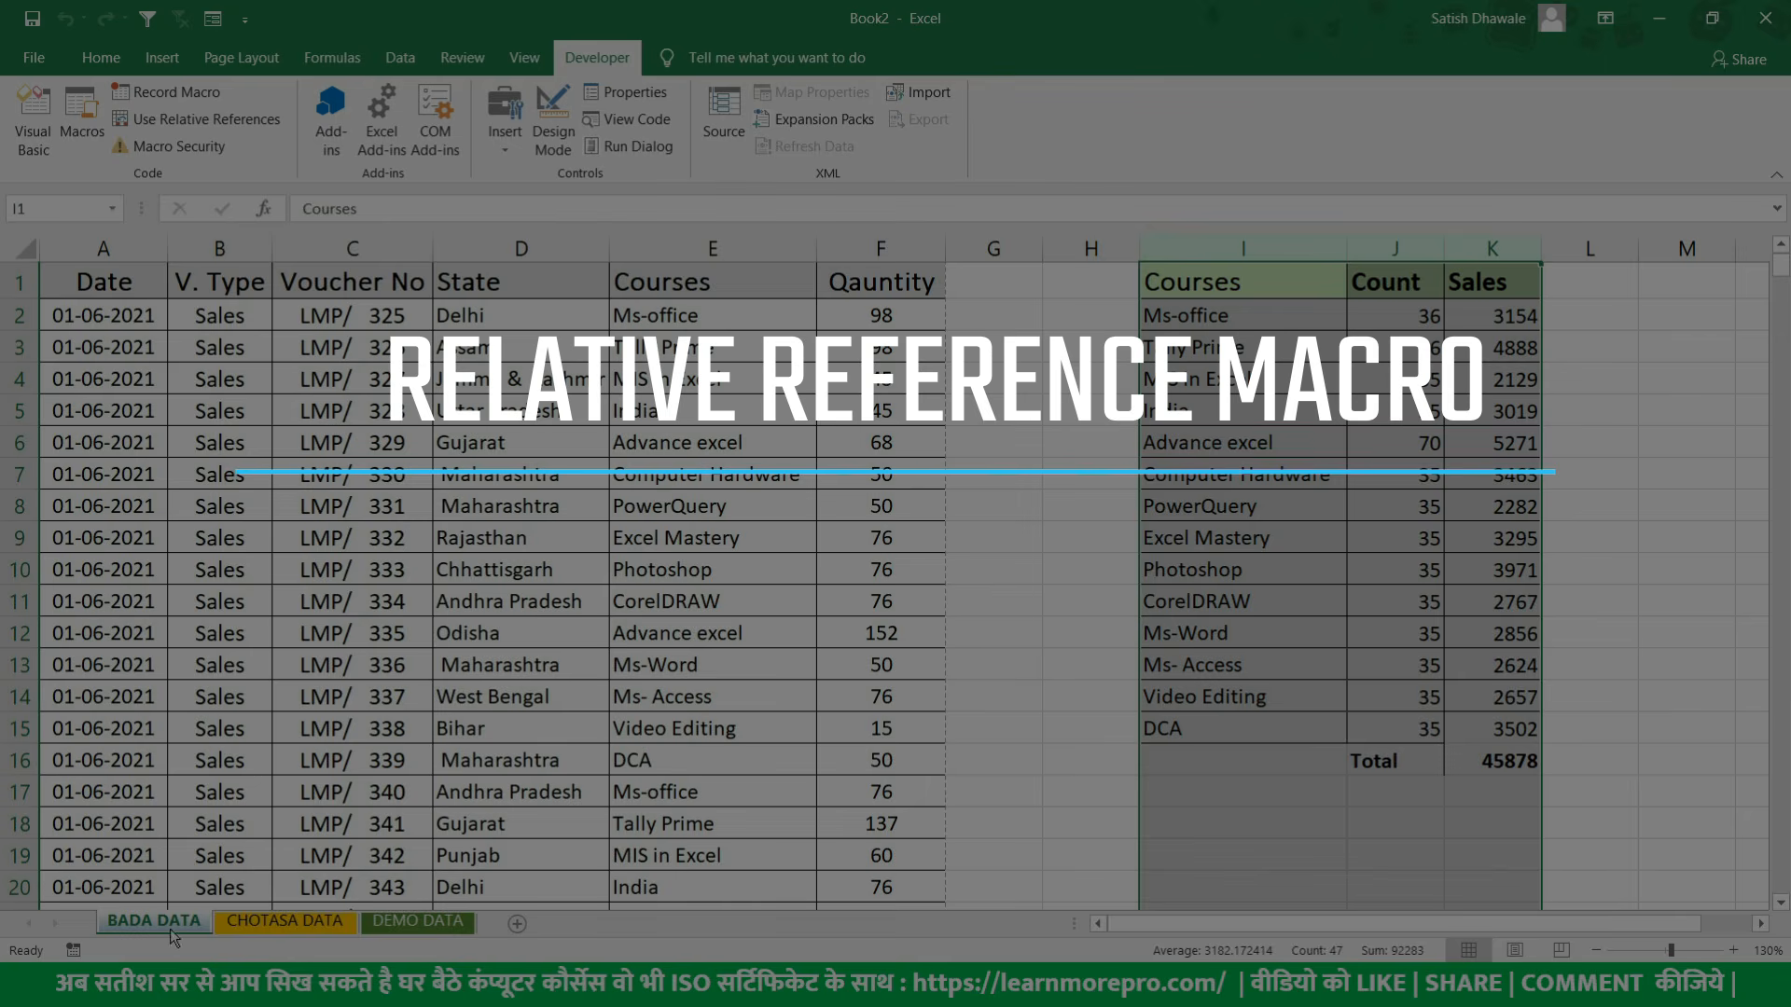
- Copy the whole sales table from Date to Quantity into a new worksheet and autofit its column widths
{"action": "left_click", "coordinate": [299, 719]}
{"action": "key", "text": "ctrl+a"}
{"action": "key", "text": "ctrl+c"}
{"action": "key", "text": "shift+F11"}
{"action": "scroll", "coordinate": [266, 458], "scroll_direction": "up", "scroll_amount": 5}
{"action": "key", "text": "ctrl+v"}
{"action": "key", "text": "alt+h"}
{"action": "key", "text": "o"}
{"action": "key", "text": "i"}
{"action": "scroll", "coordinate": [607, 336], "scroll_direction": "down", "scroll_amount": 3, "text": "ctrl"}
{"action": "left_click", "coordinate": [790, 425]}
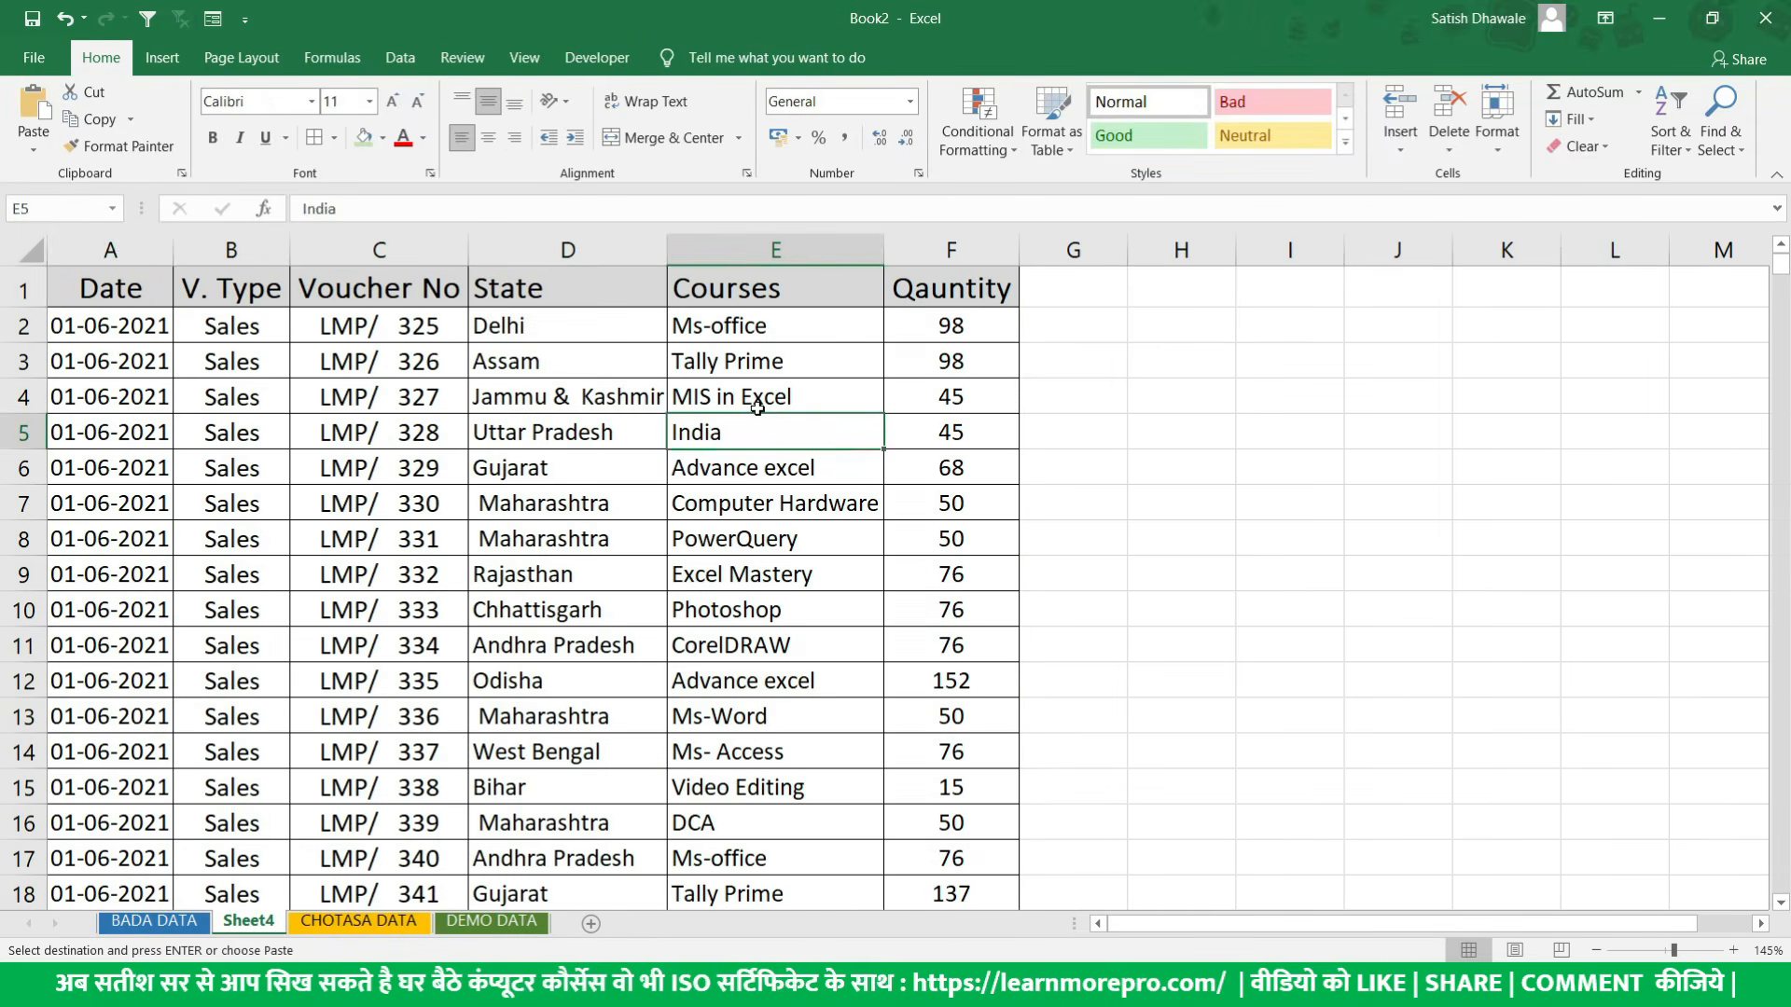
- Compare the empty area I1:M9 on Sheet4 with the position of the Courses, Count and Sales summary on BADA DATA
{"action": "left_click", "coordinate": [148, 292]}
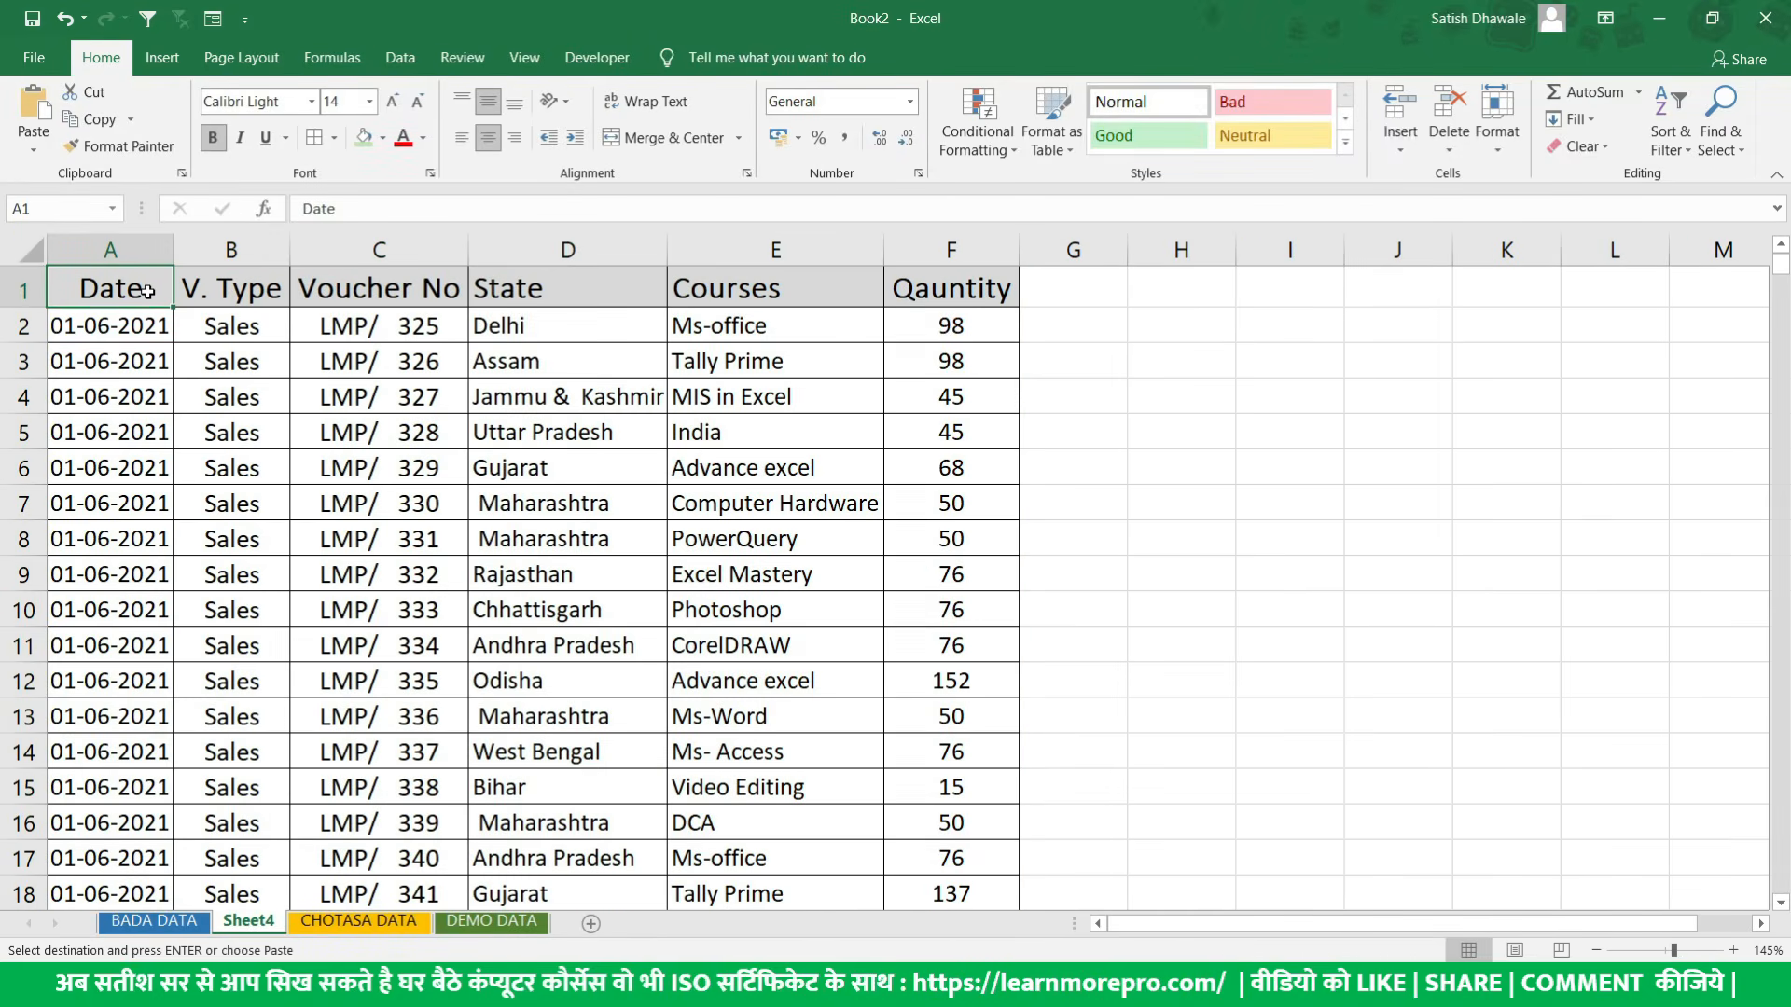
{"action": "left_click_drag", "start_coordinate": [1317, 297], "coordinate": [1679, 574]}
{"action": "left_click", "coordinate": [155, 924]}
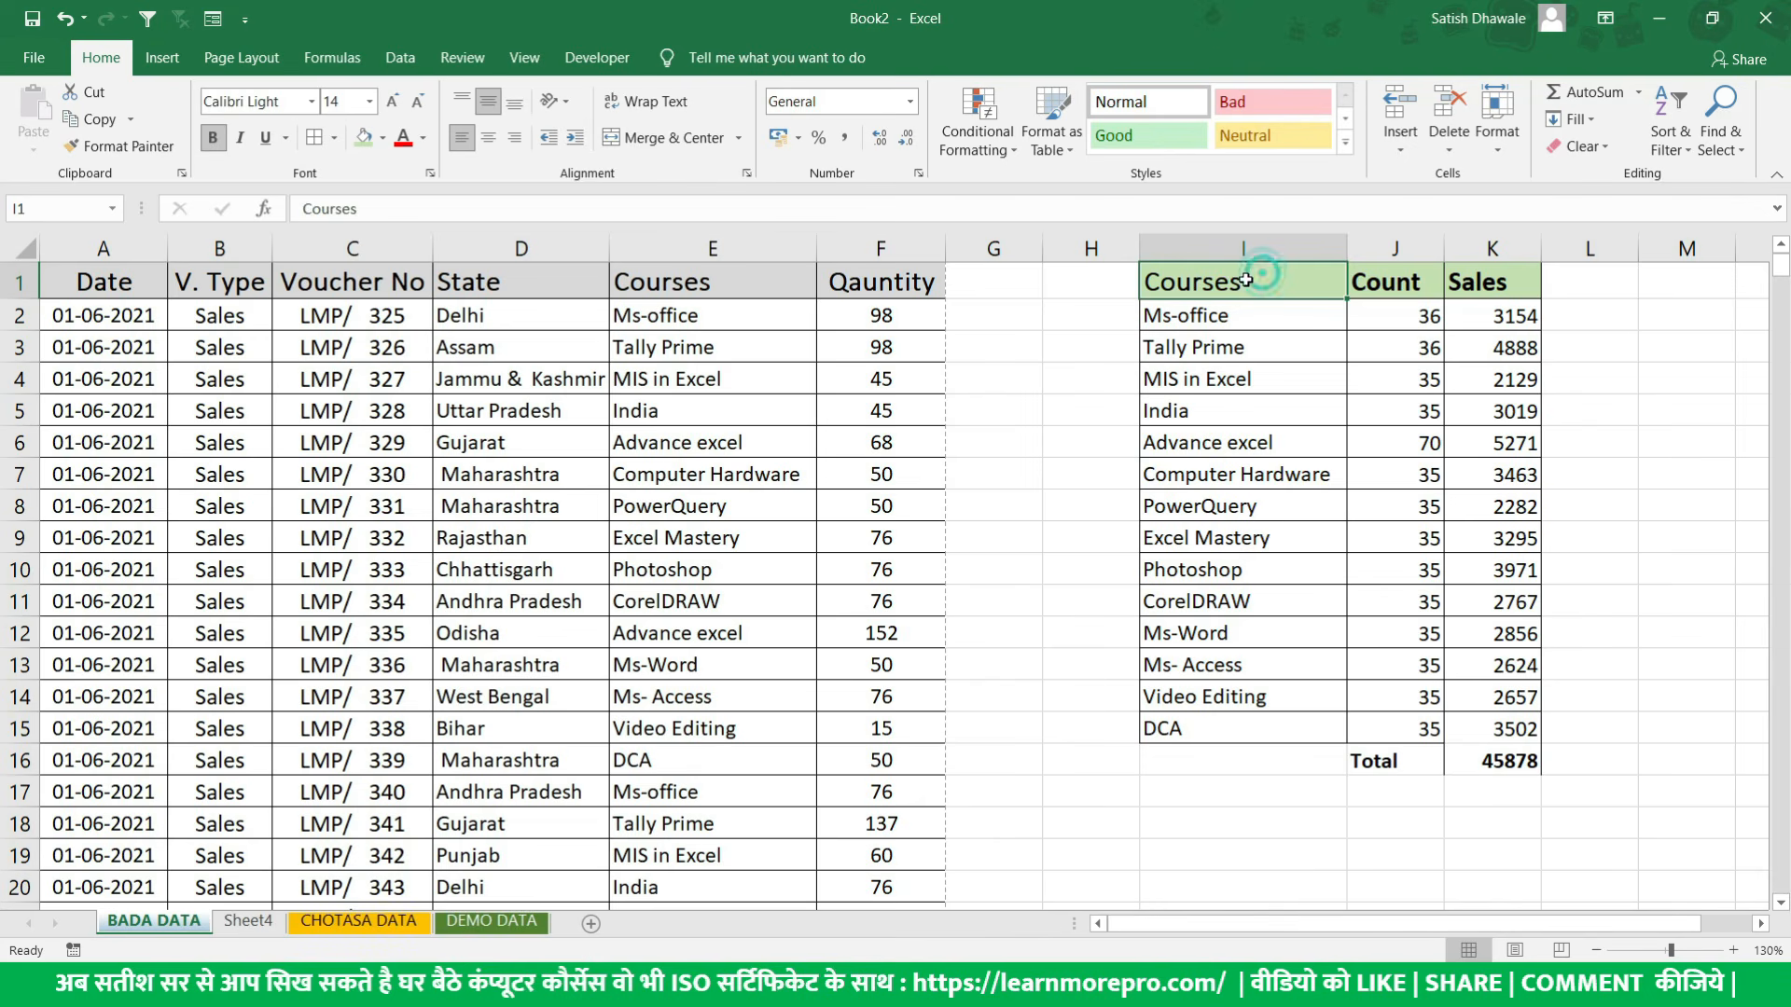
{"action": "left_click", "coordinate": [1383, 280]}
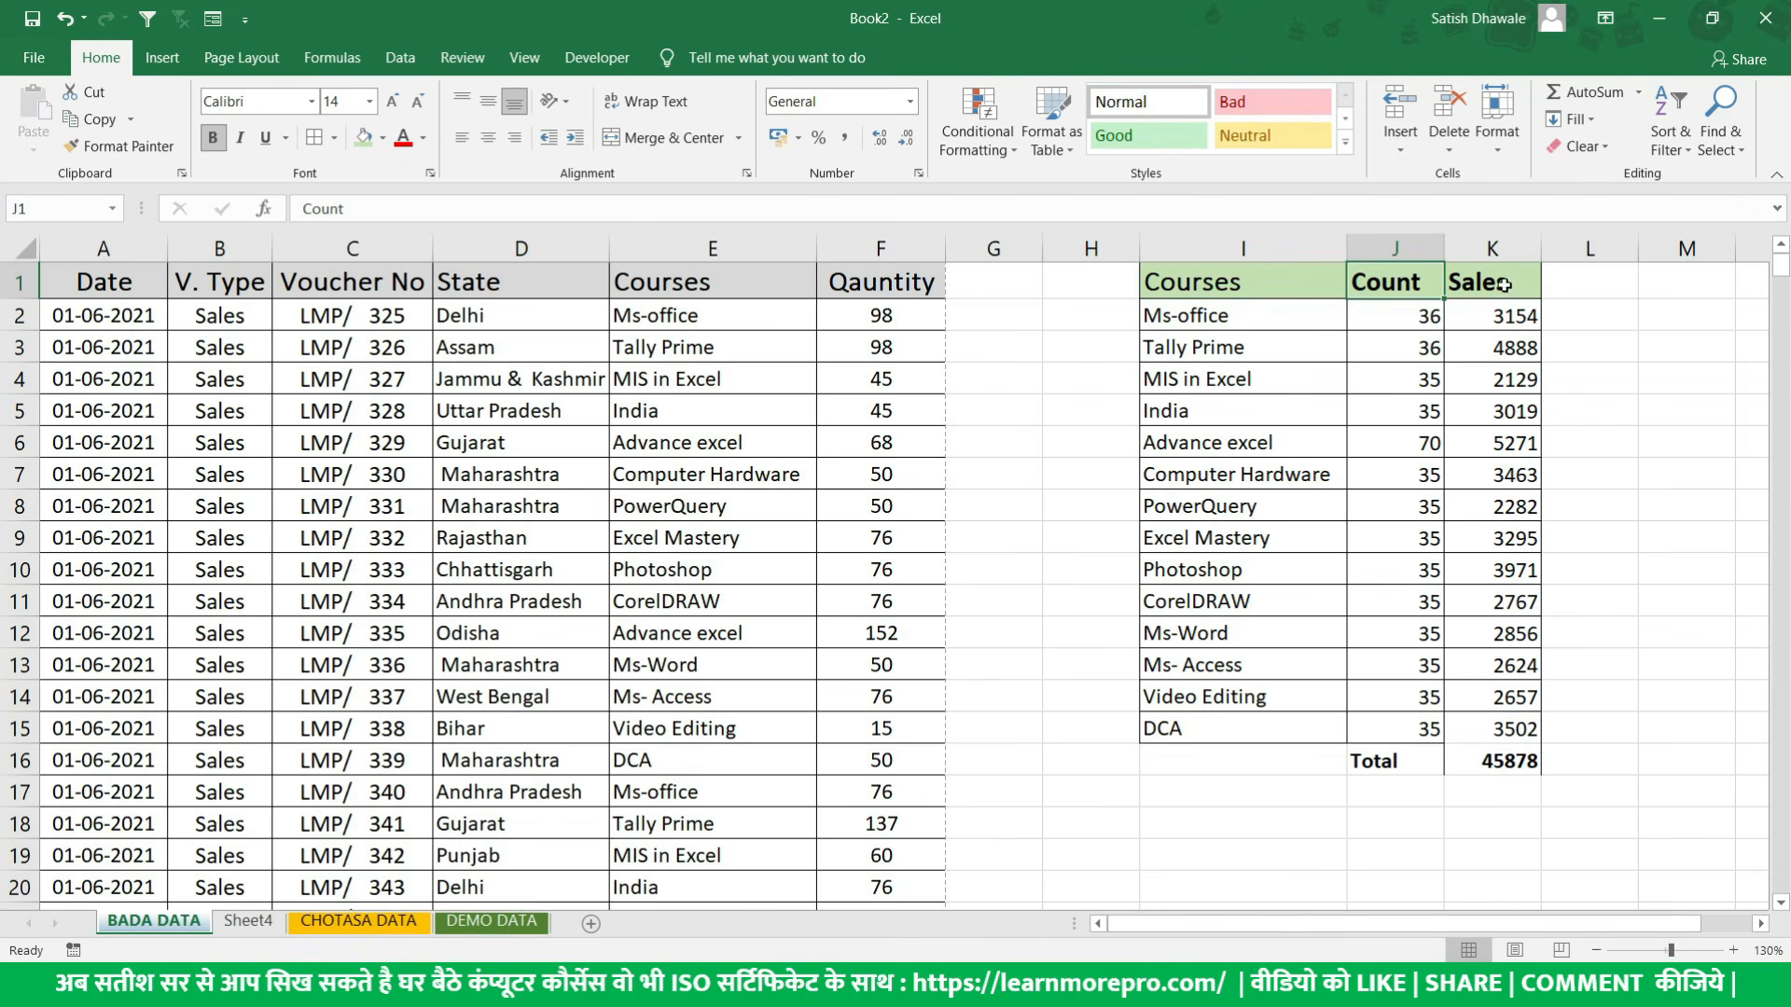
{"action": "left_click", "coordinate": [1503, 284]}
{"action": "left_click_drag", "start_coordinate": [1298, 280], "coordinate": [1512, 760]}
{"action": "left_click_drag", "start_coordinate": [1238, 250], "coordinate": [1459, 263]}
{"action": "left_click", "coordinate": [1244, 285]}
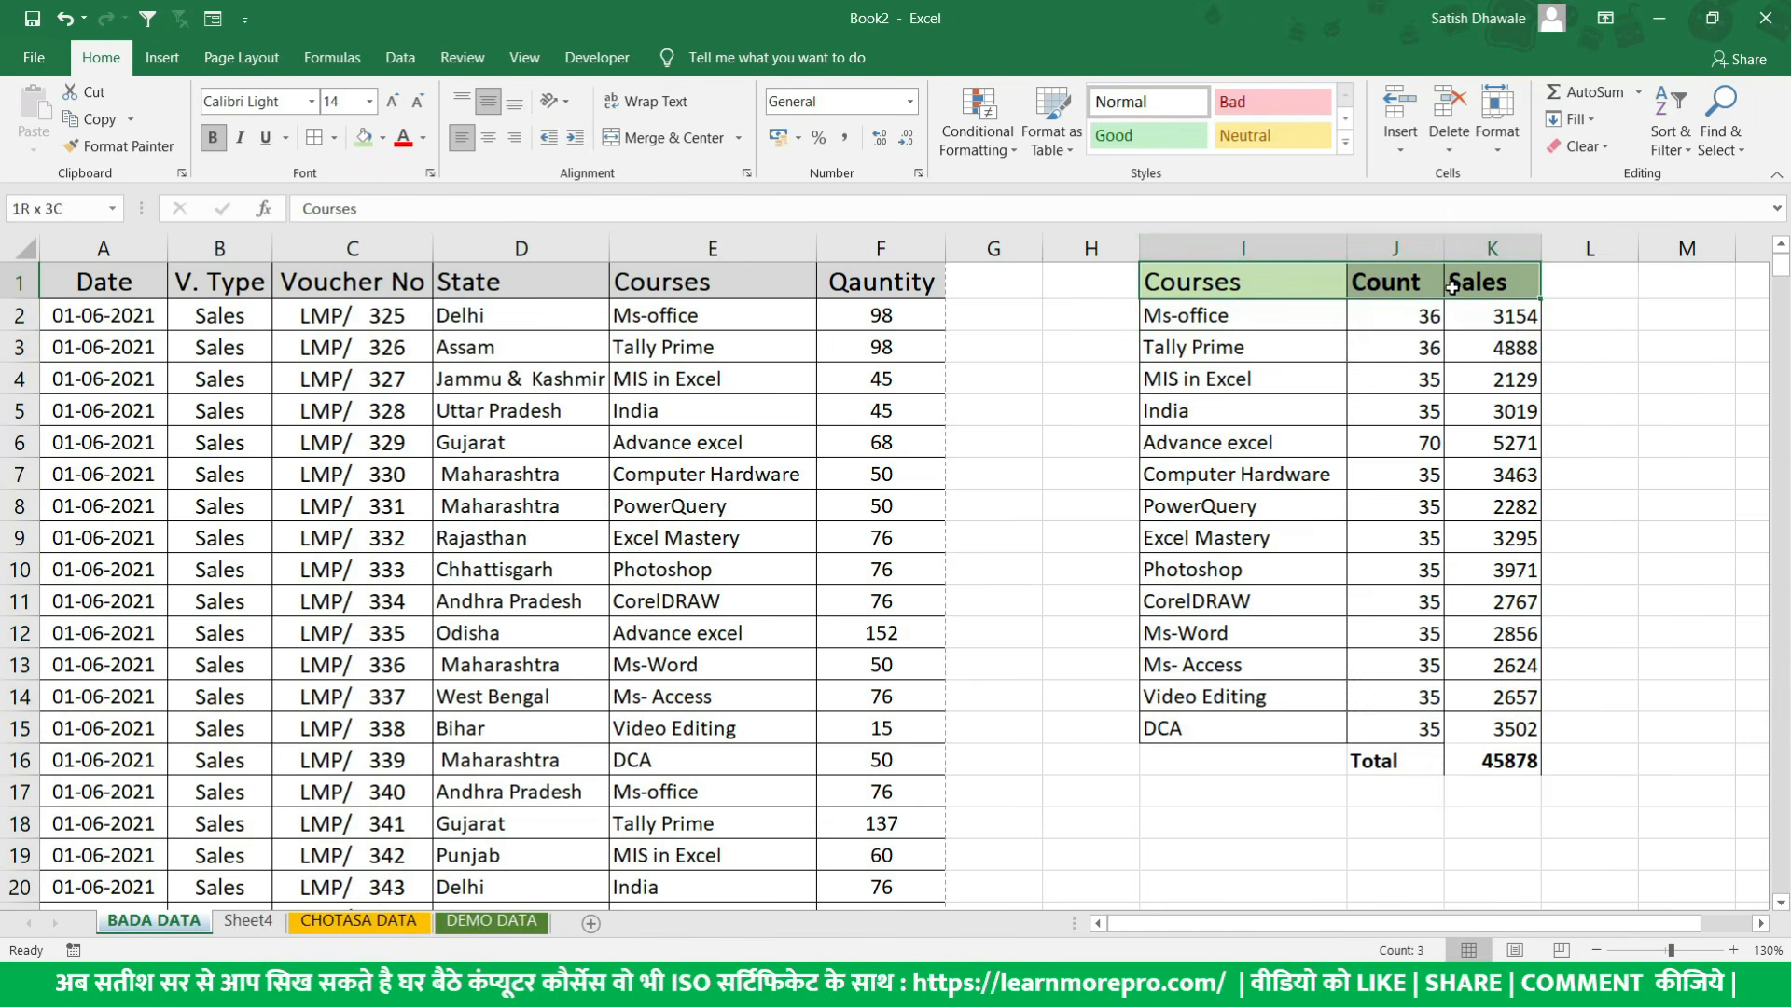
{"action": "left_click", "coordinate": [1100, 280]}
{"action": "left_click", "coordinate": [1668, 282]}
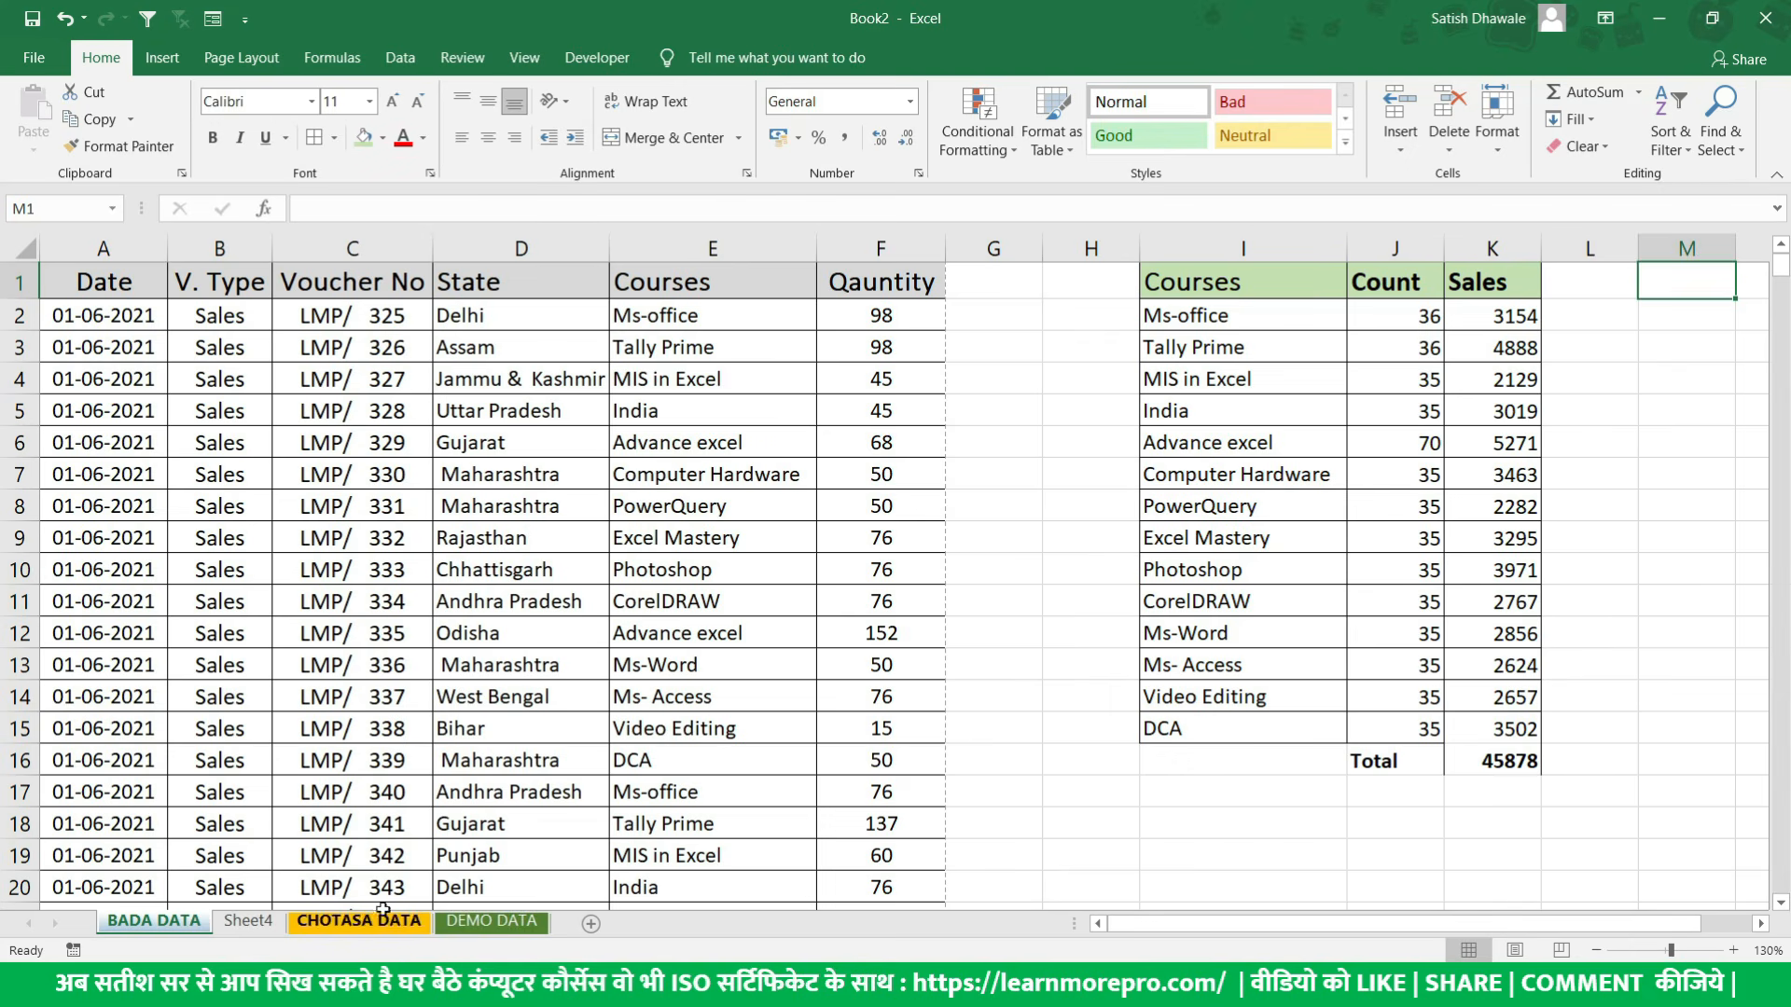
- Return to Sheet4 and examine different data rows, including A11:F13, and empty cells beside the table as possible macro positions
{"action": "left_click", "coordinate": [271, 922]}
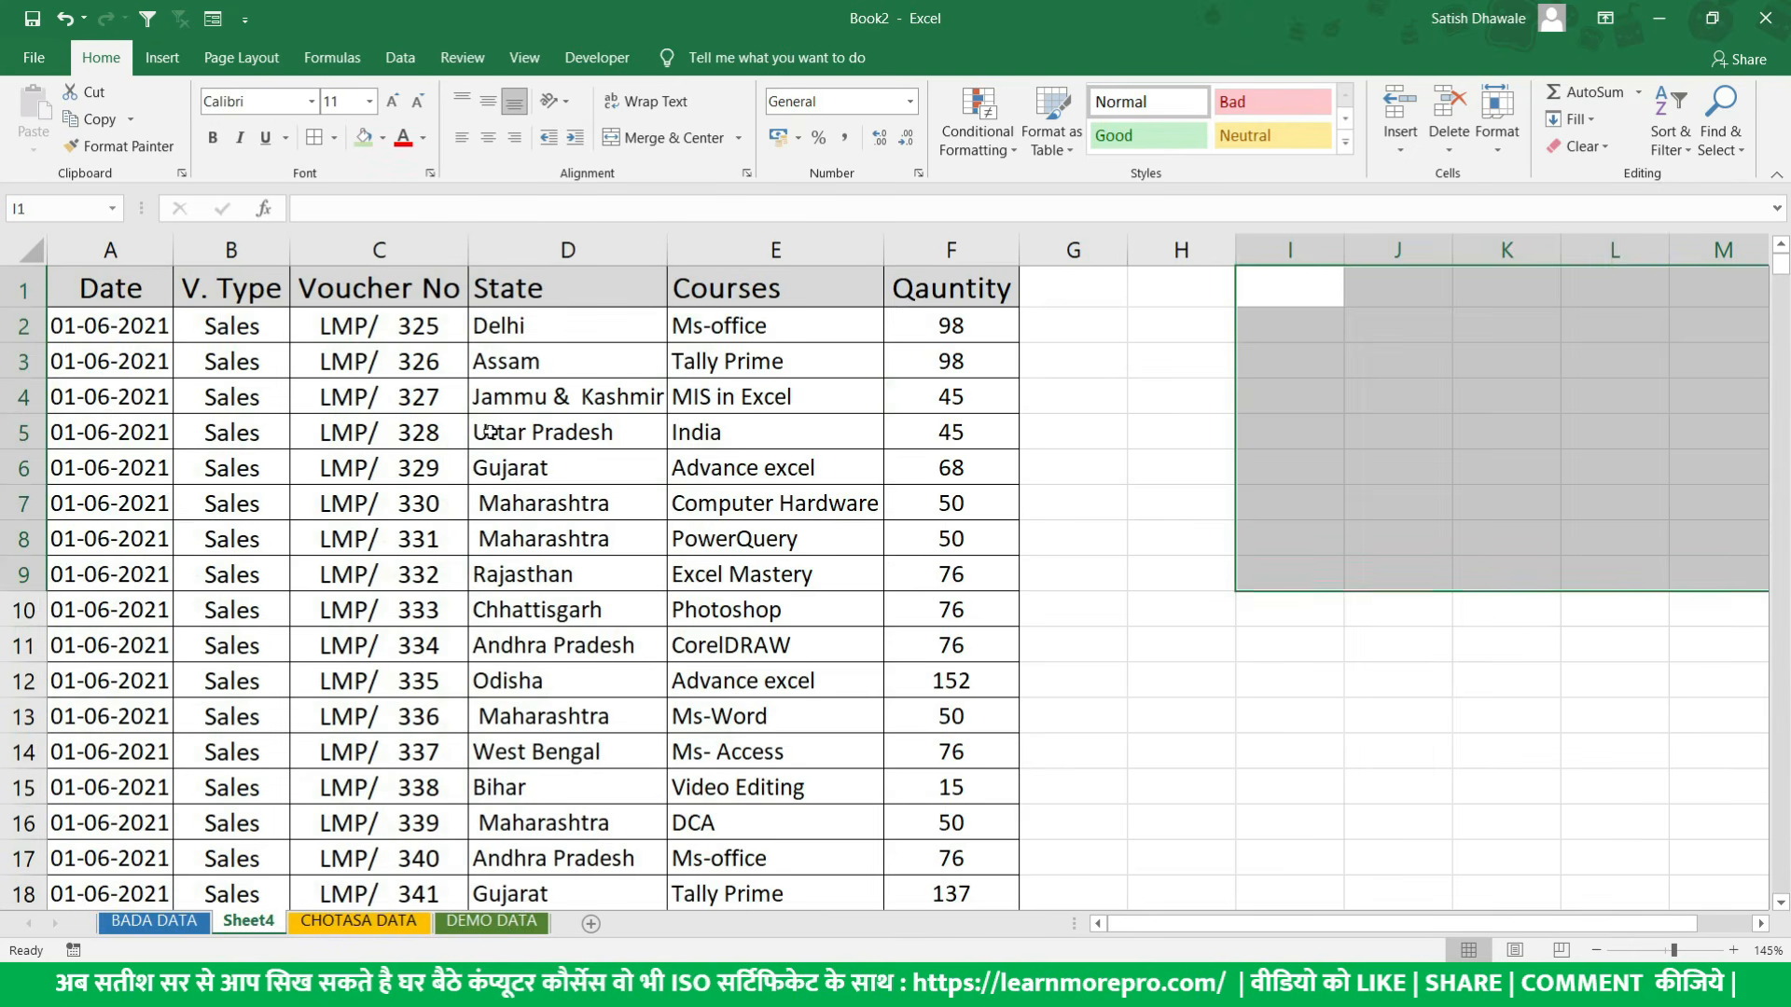
{"action": "left_click", "coordinate": [1254, 428]}
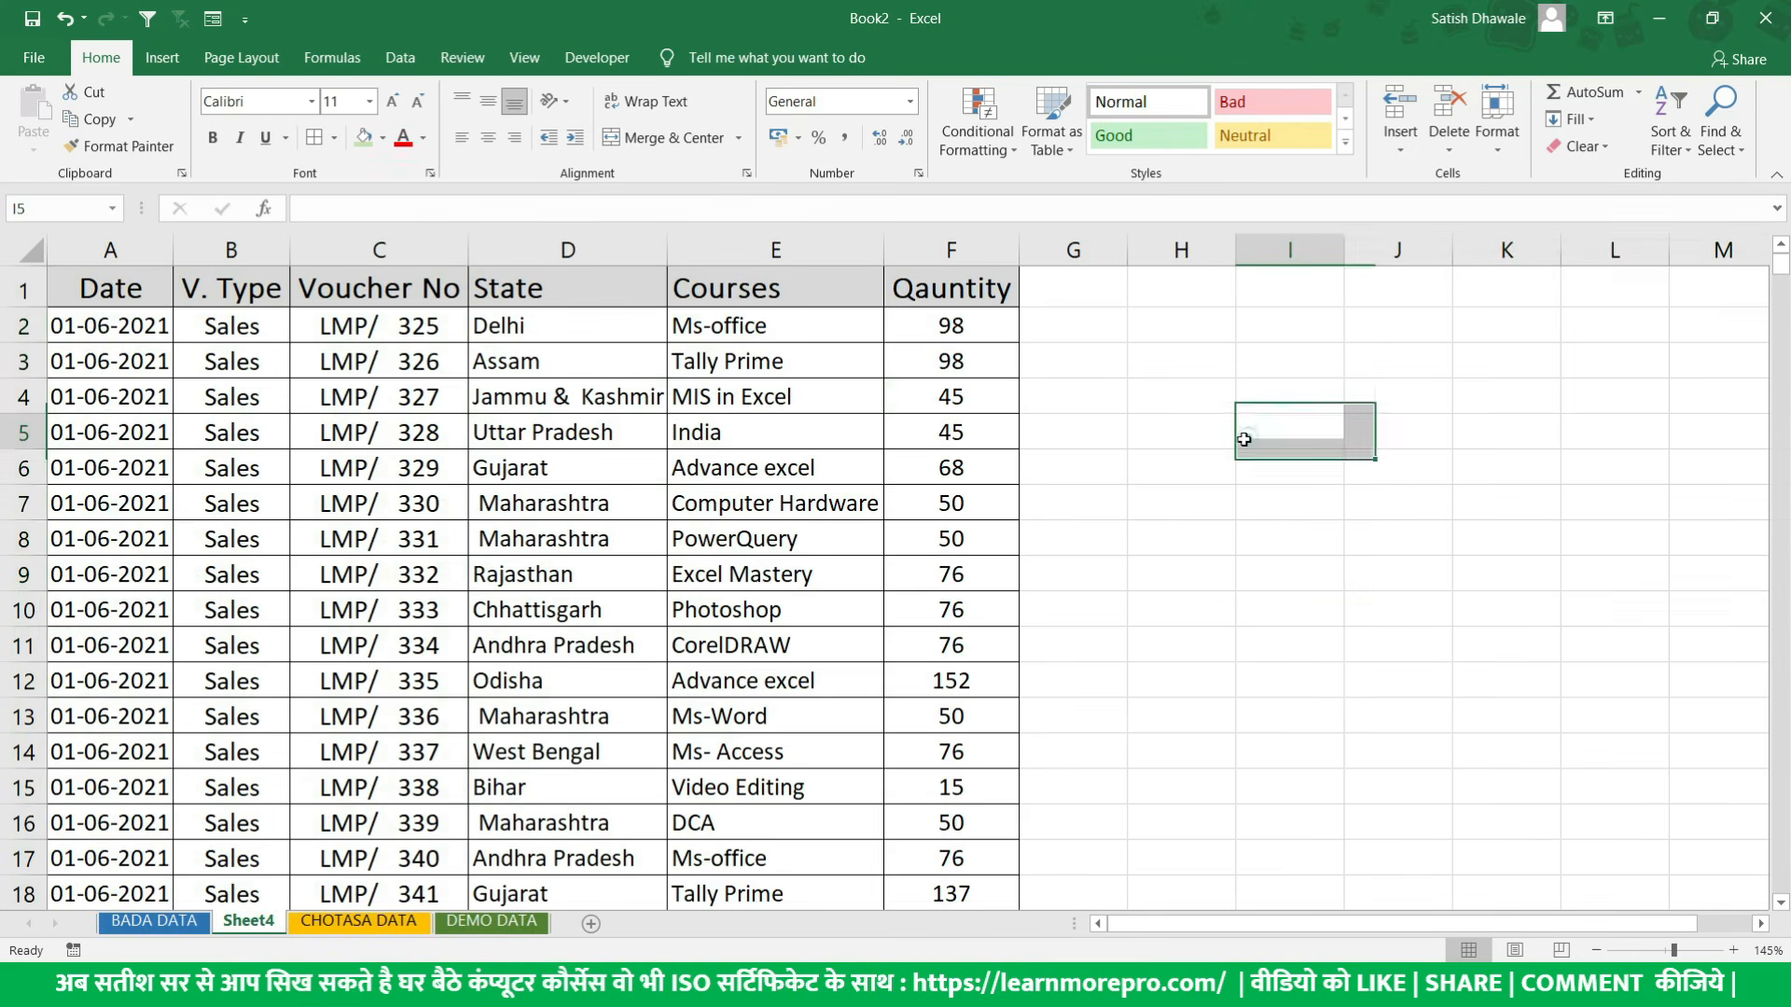
{"action": "left_click", "coordinate": [83, 401]}
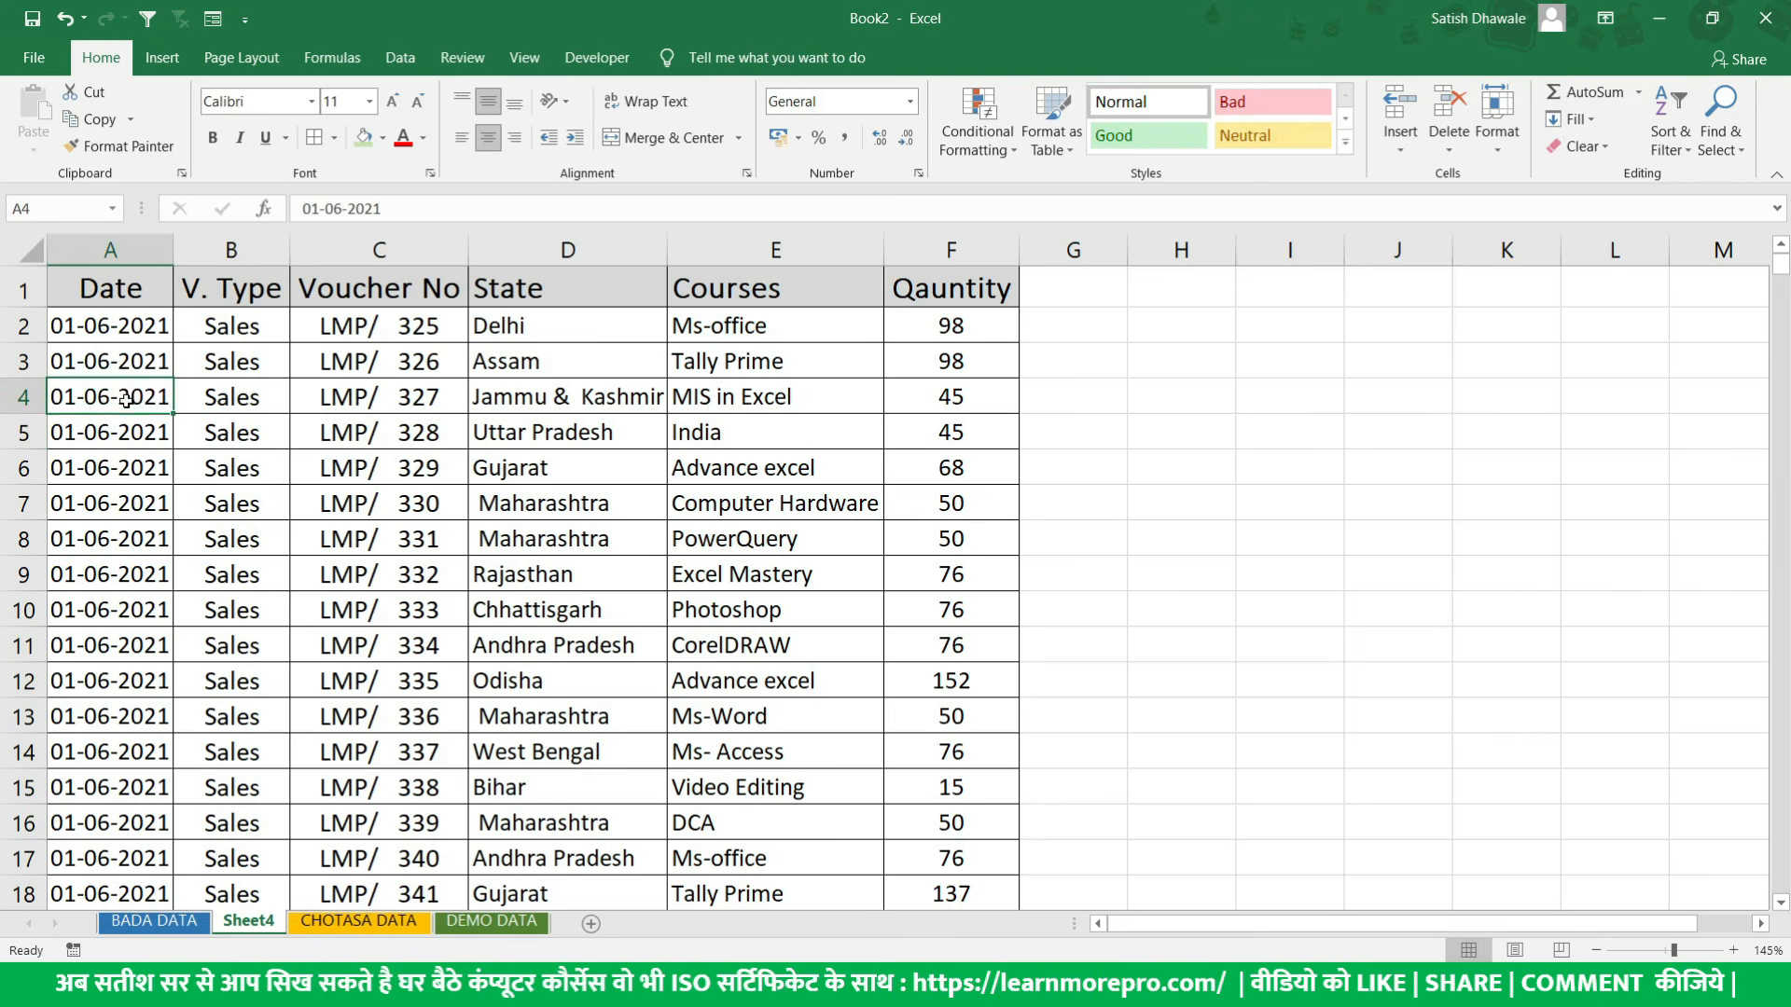
{"action": "left_click_drag", "start_coordinate": [127, 400], "coordinate": [583, 583]}
{"action": "left_click", "coordinate": [68, 615]}
{"action": "left_click_drag", "start_coordinate": [129, 638], "coordinate": [942, 713]}
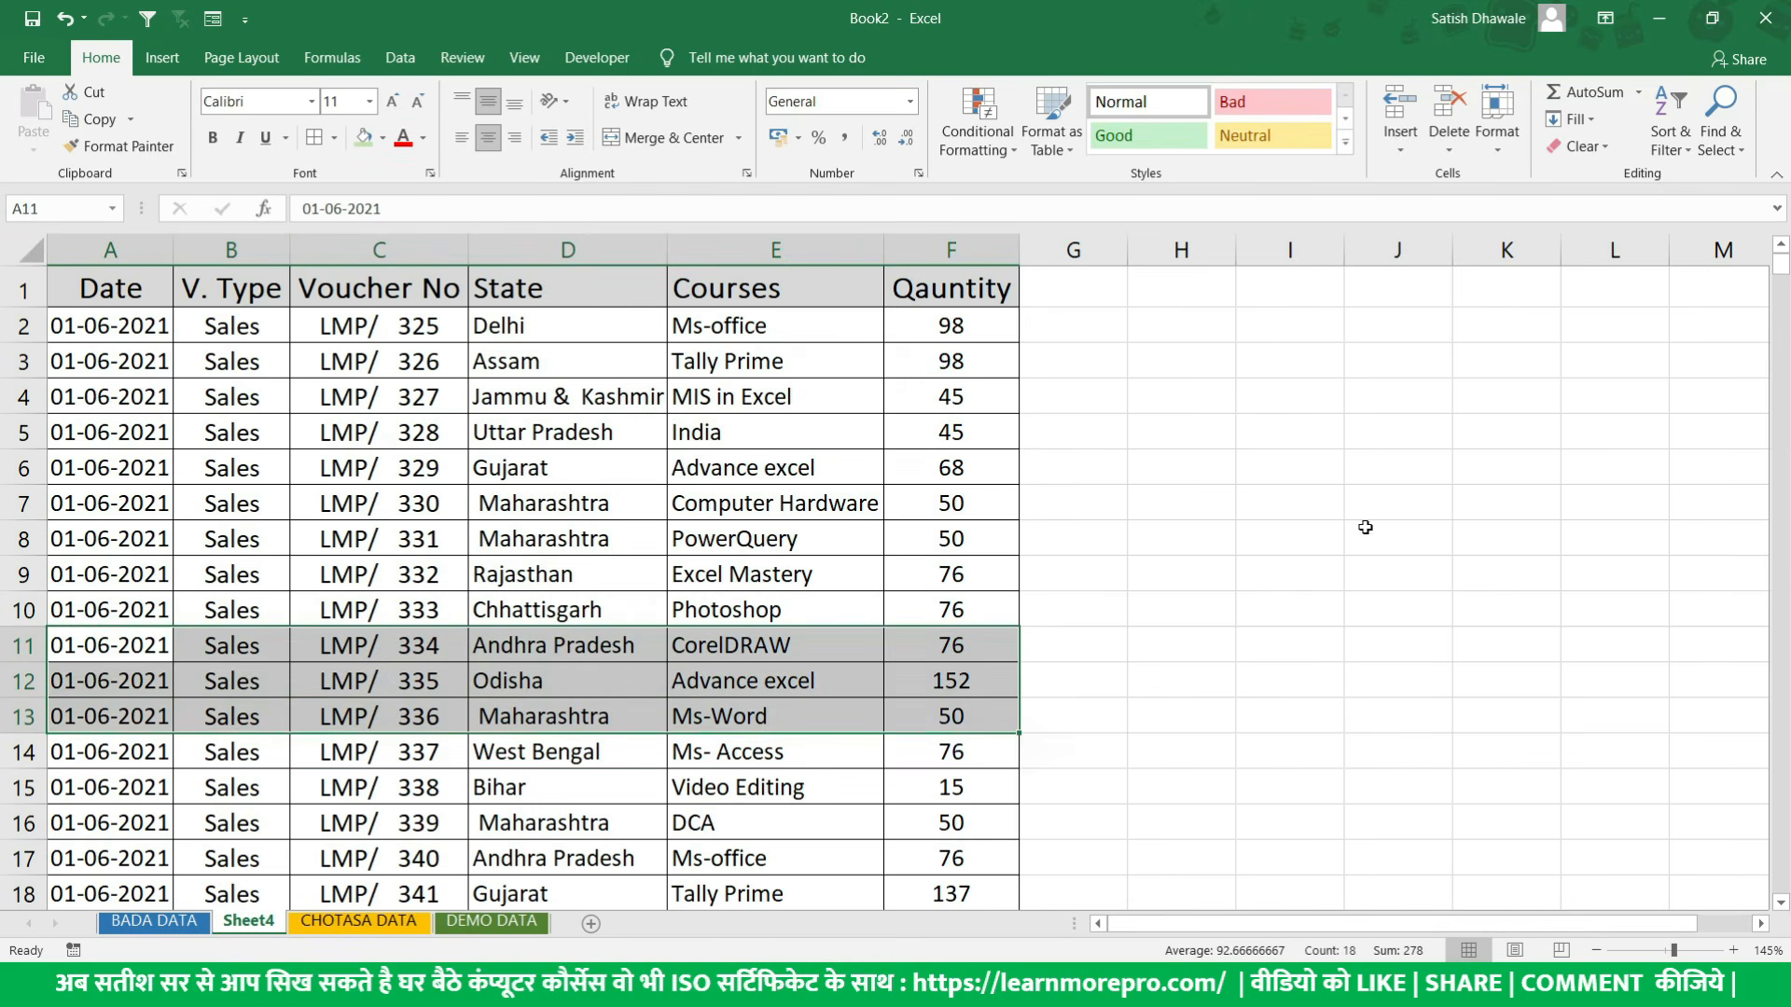
{"action": "left_click", "coordinate": [1401, 400]}
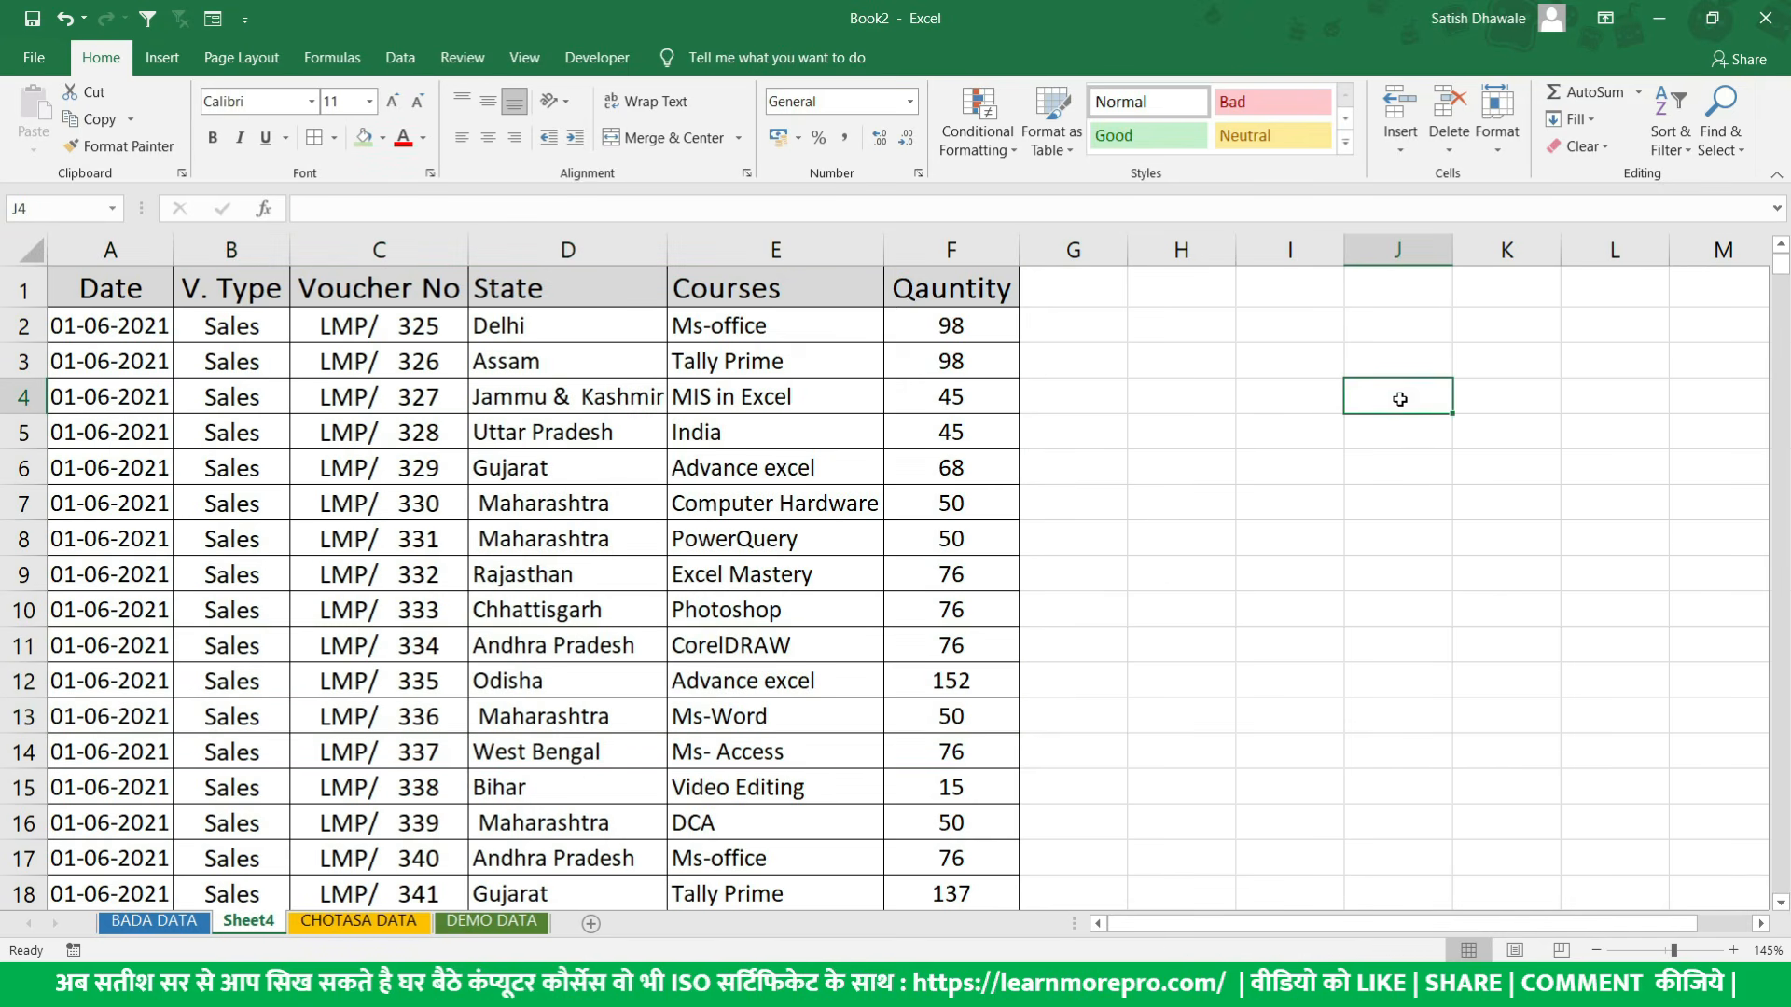
- Select cell I12 on Sheet4 and turn on Use Relative References for macro recording
{"action": "left_click", "coordinate": [1280, 682]}
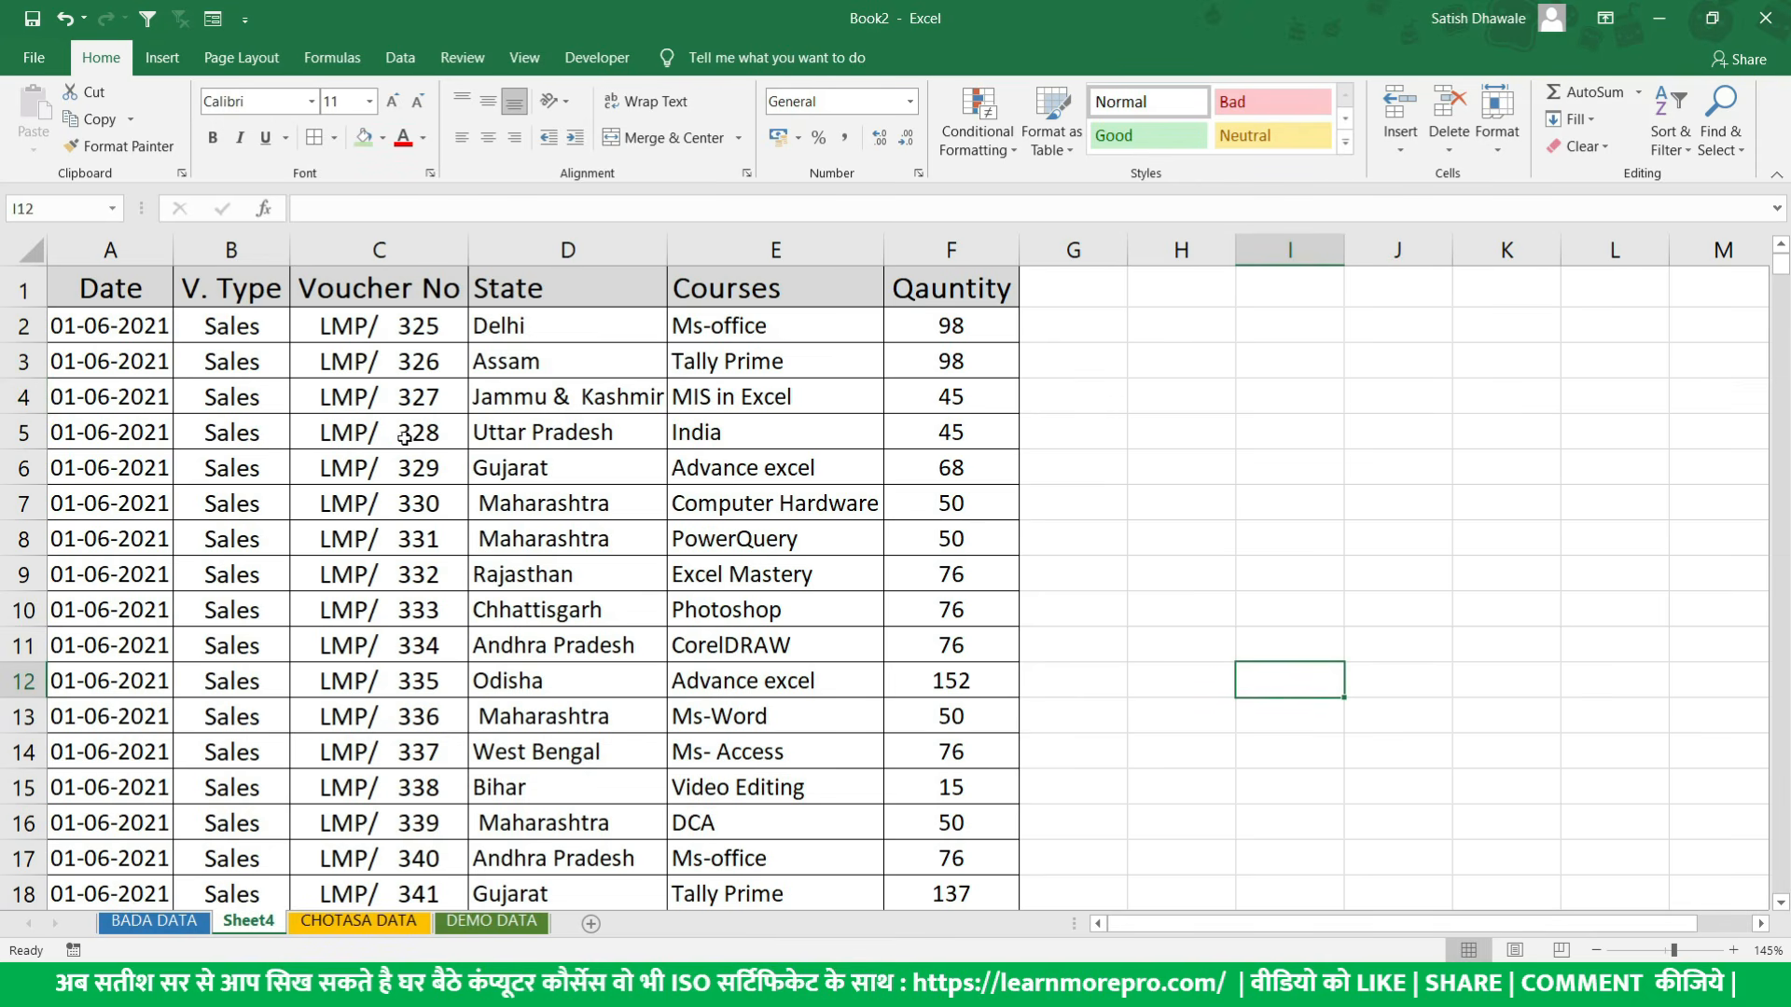
{"action": "left_click", "coordinate": [597, 57]}
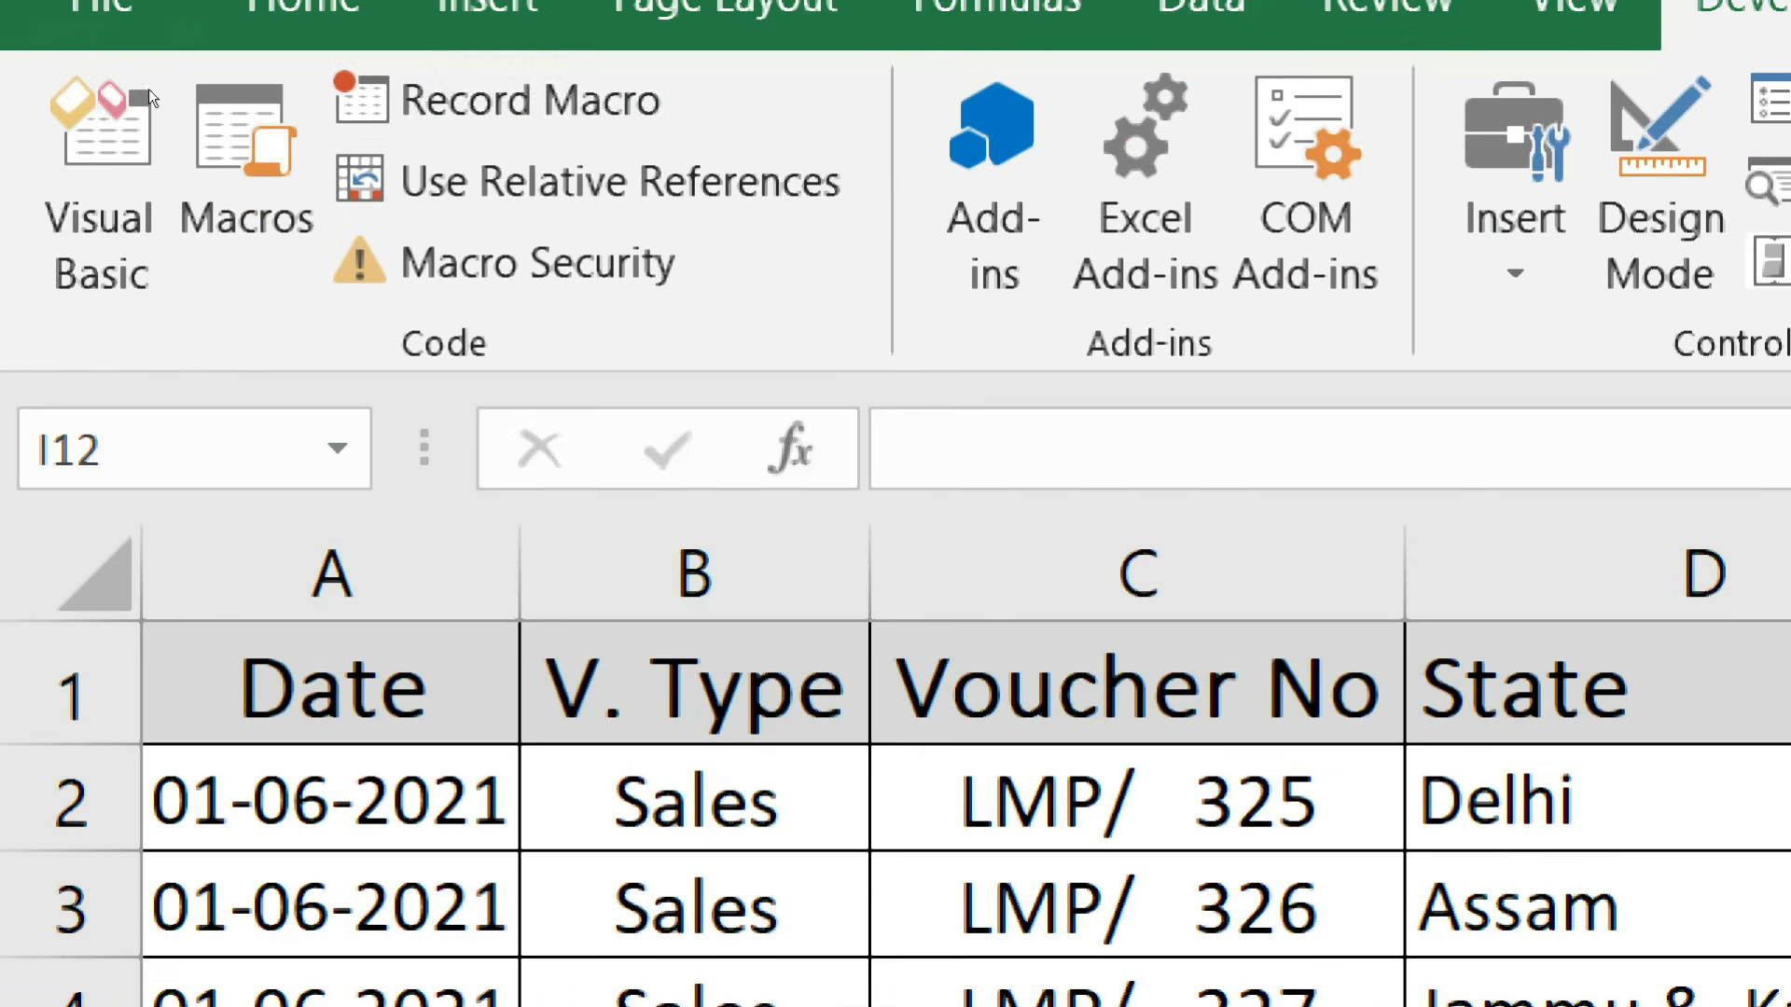
{"action": "left_click", "coordinate": [592, 182]}
{"action": "left_click", "coordinate": [686, 182]}
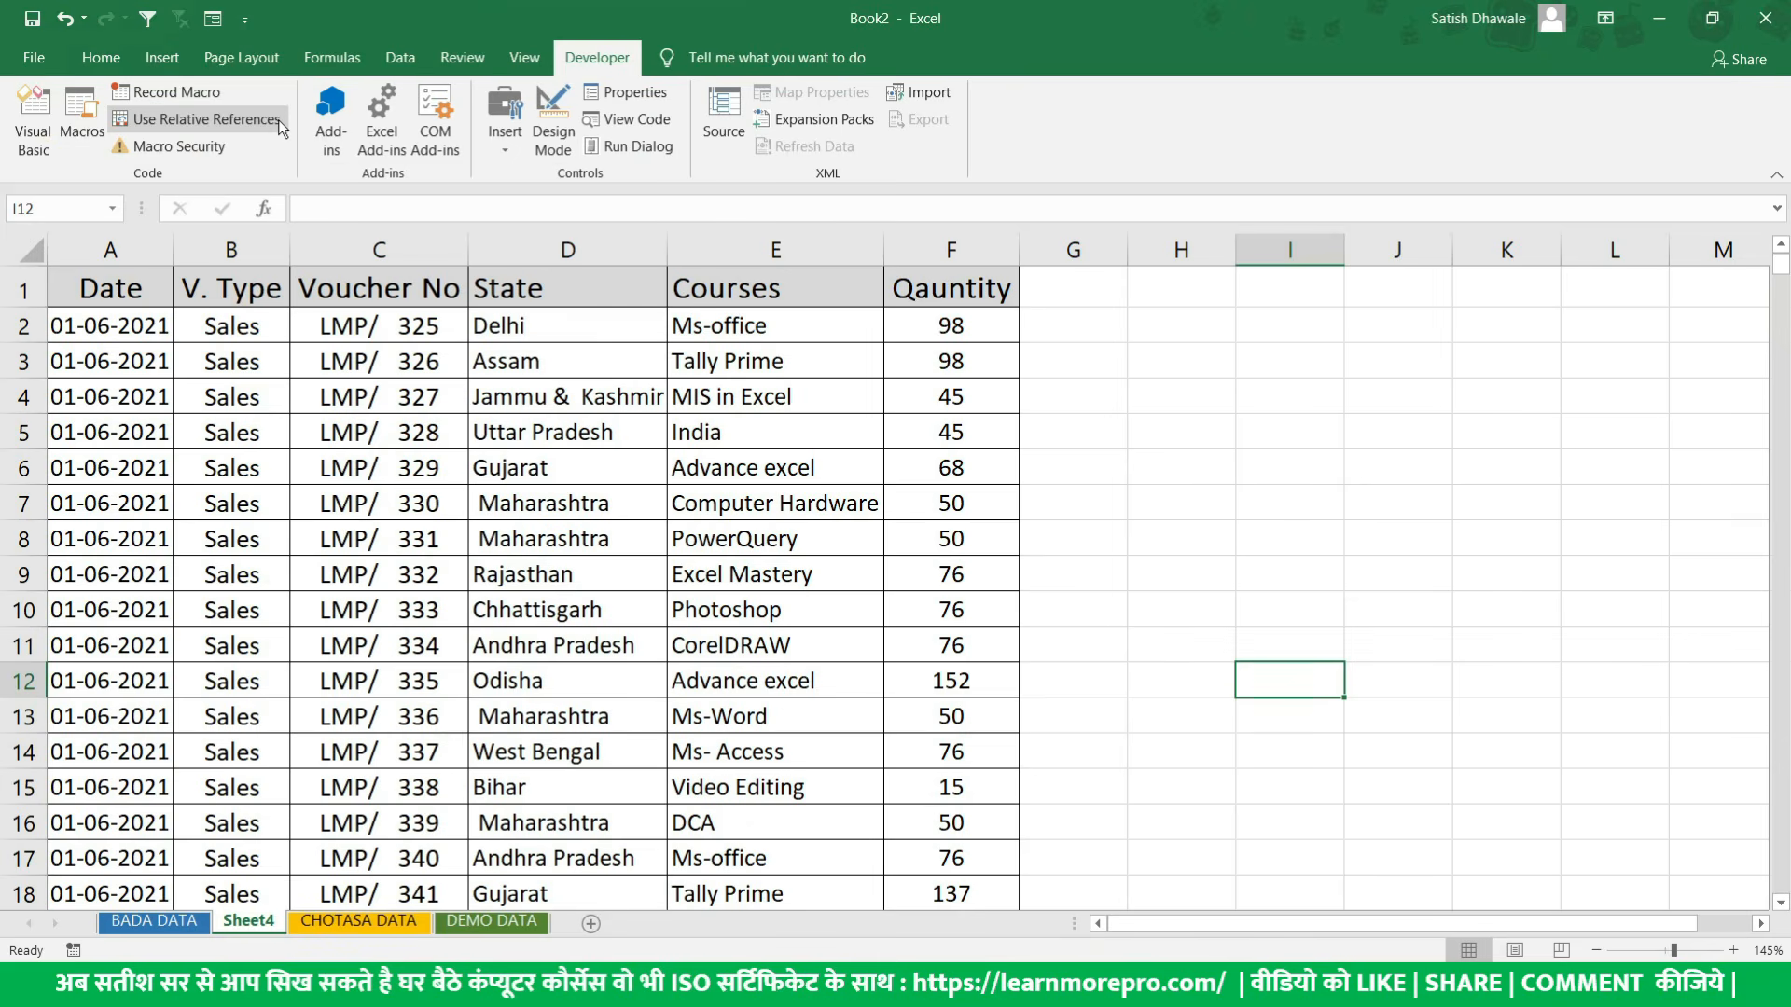
{"action": "left_click", "coordinate": [277, 120]}
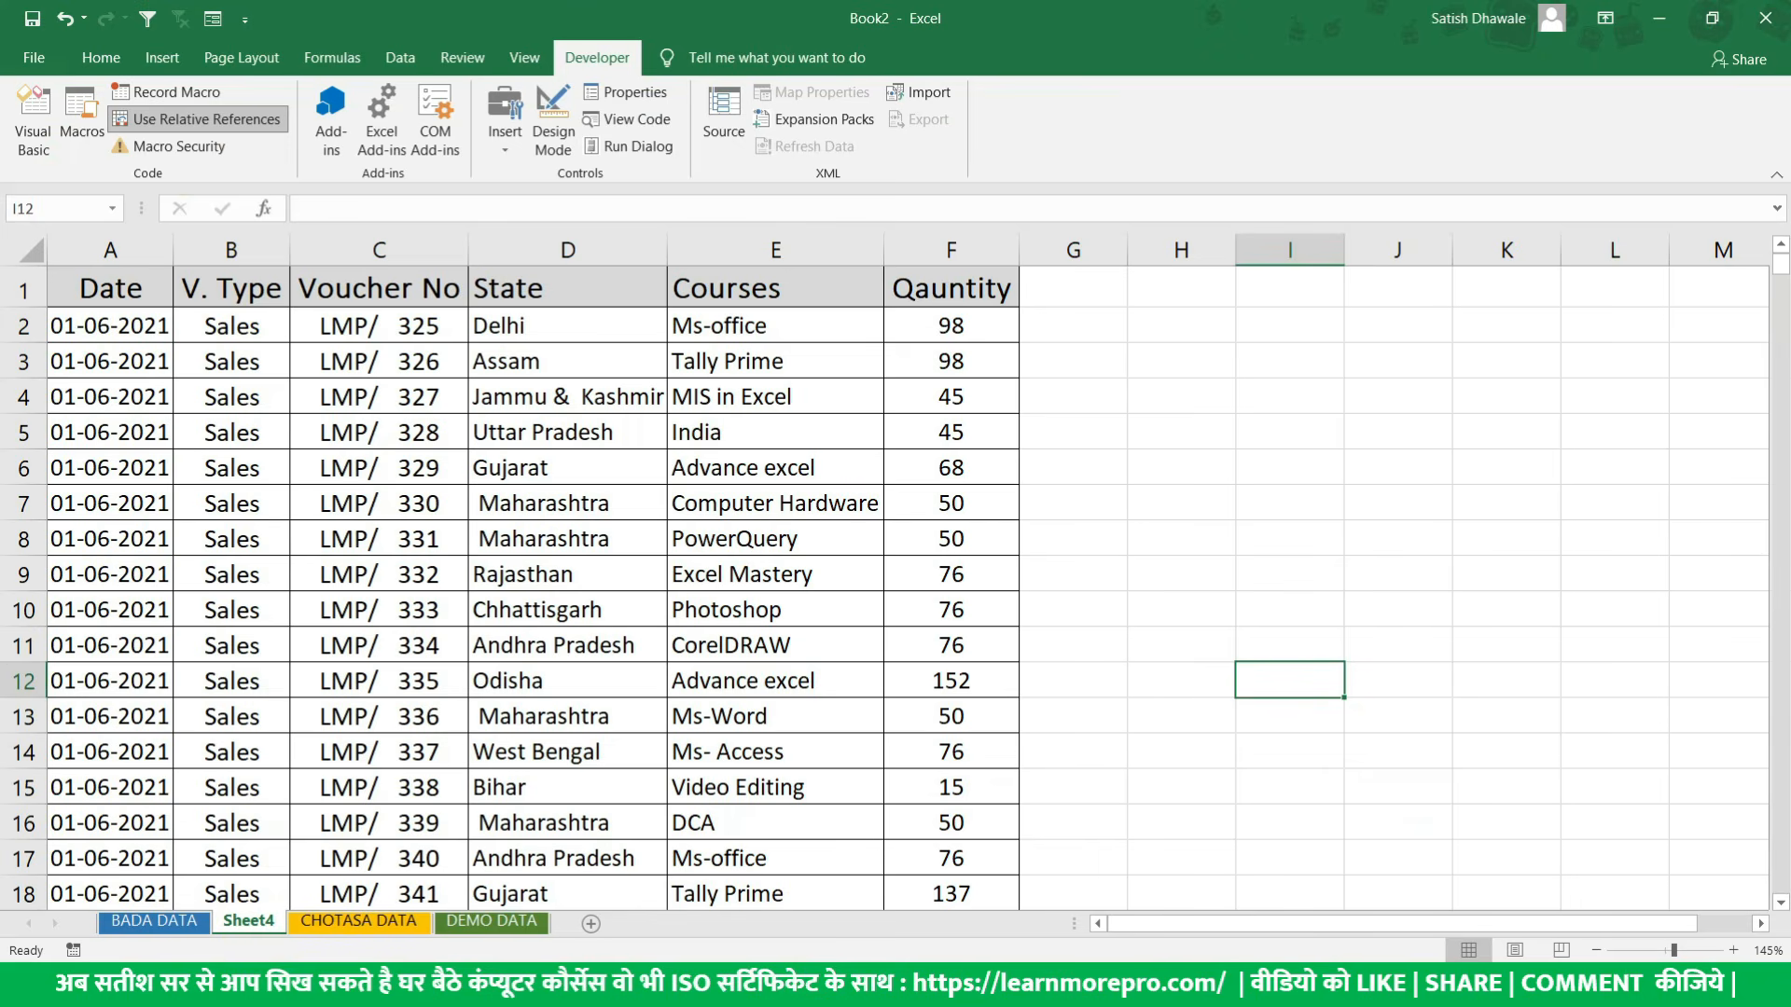
- From cell A2, start recording a macro named Relative_Ref with shortcut Ctrl+Shift+W, stored in This Workbook
{"action": "left_click_drag", "start_coordinate": [181, 318], "coordinate": [62, 324]}
{"action": "left_click", "coordinate": [25, 325]}
{"action": "left_click", "coordinate": [132, 327]}
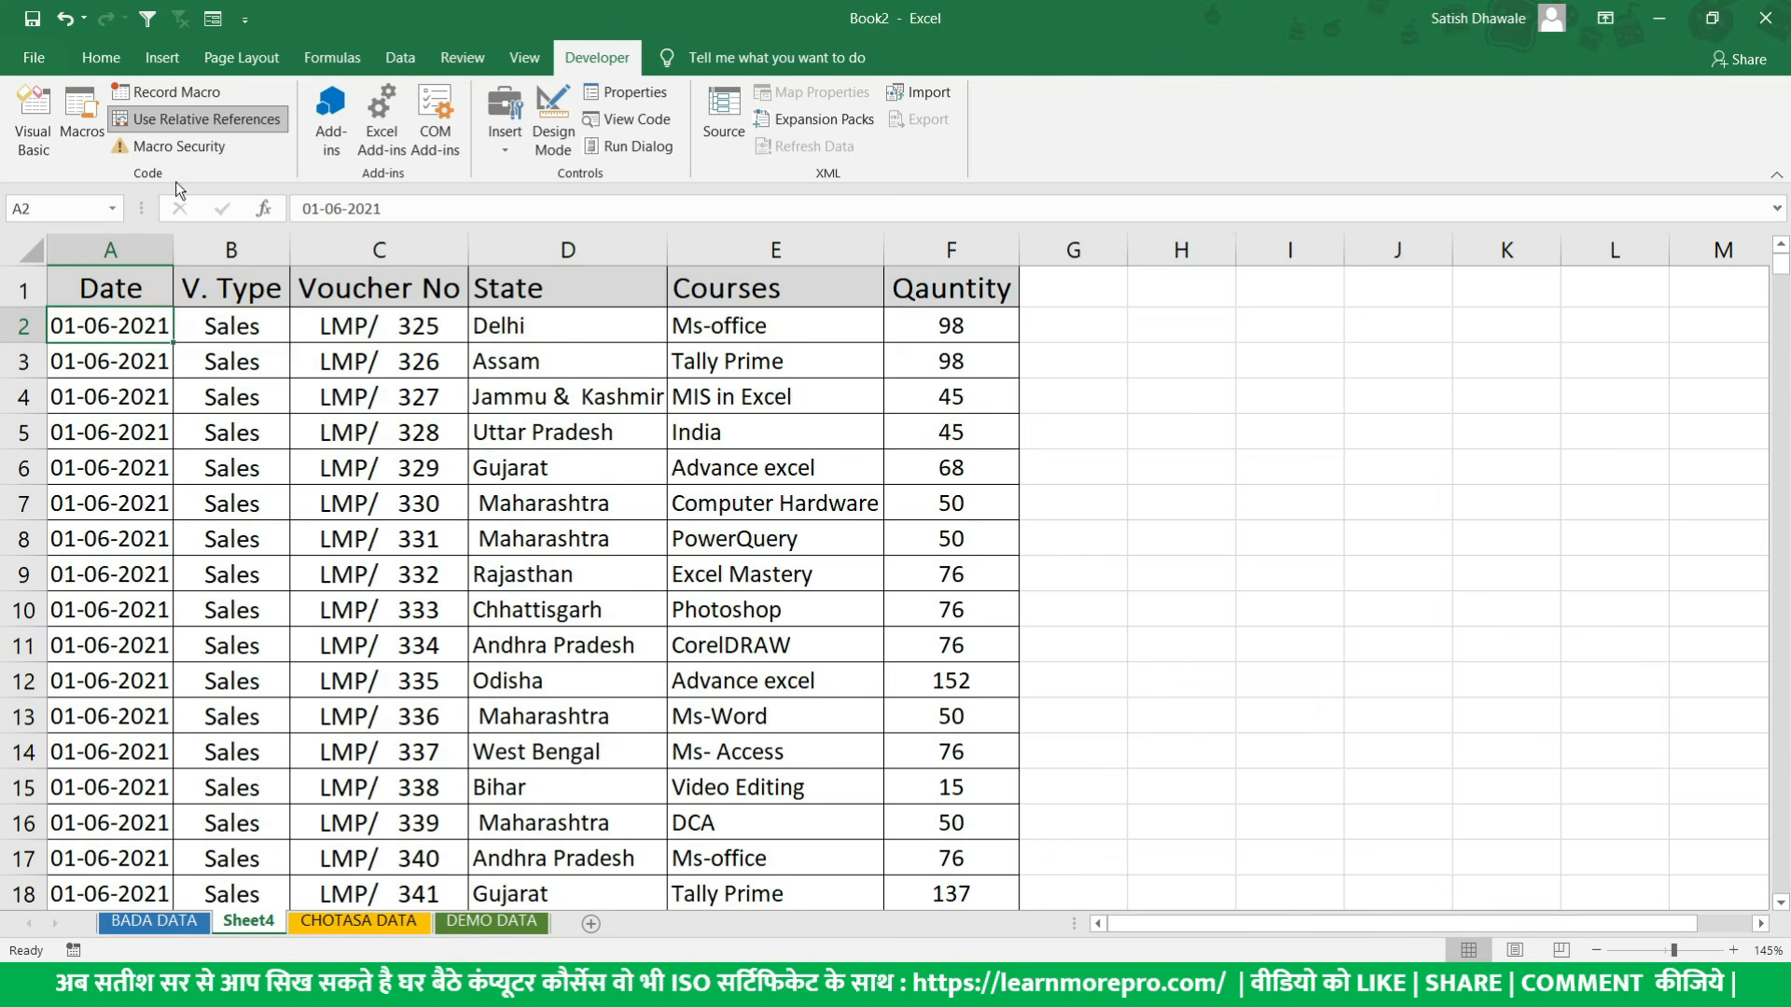
{"action": "left_click", "coordinate": [172, 93]}
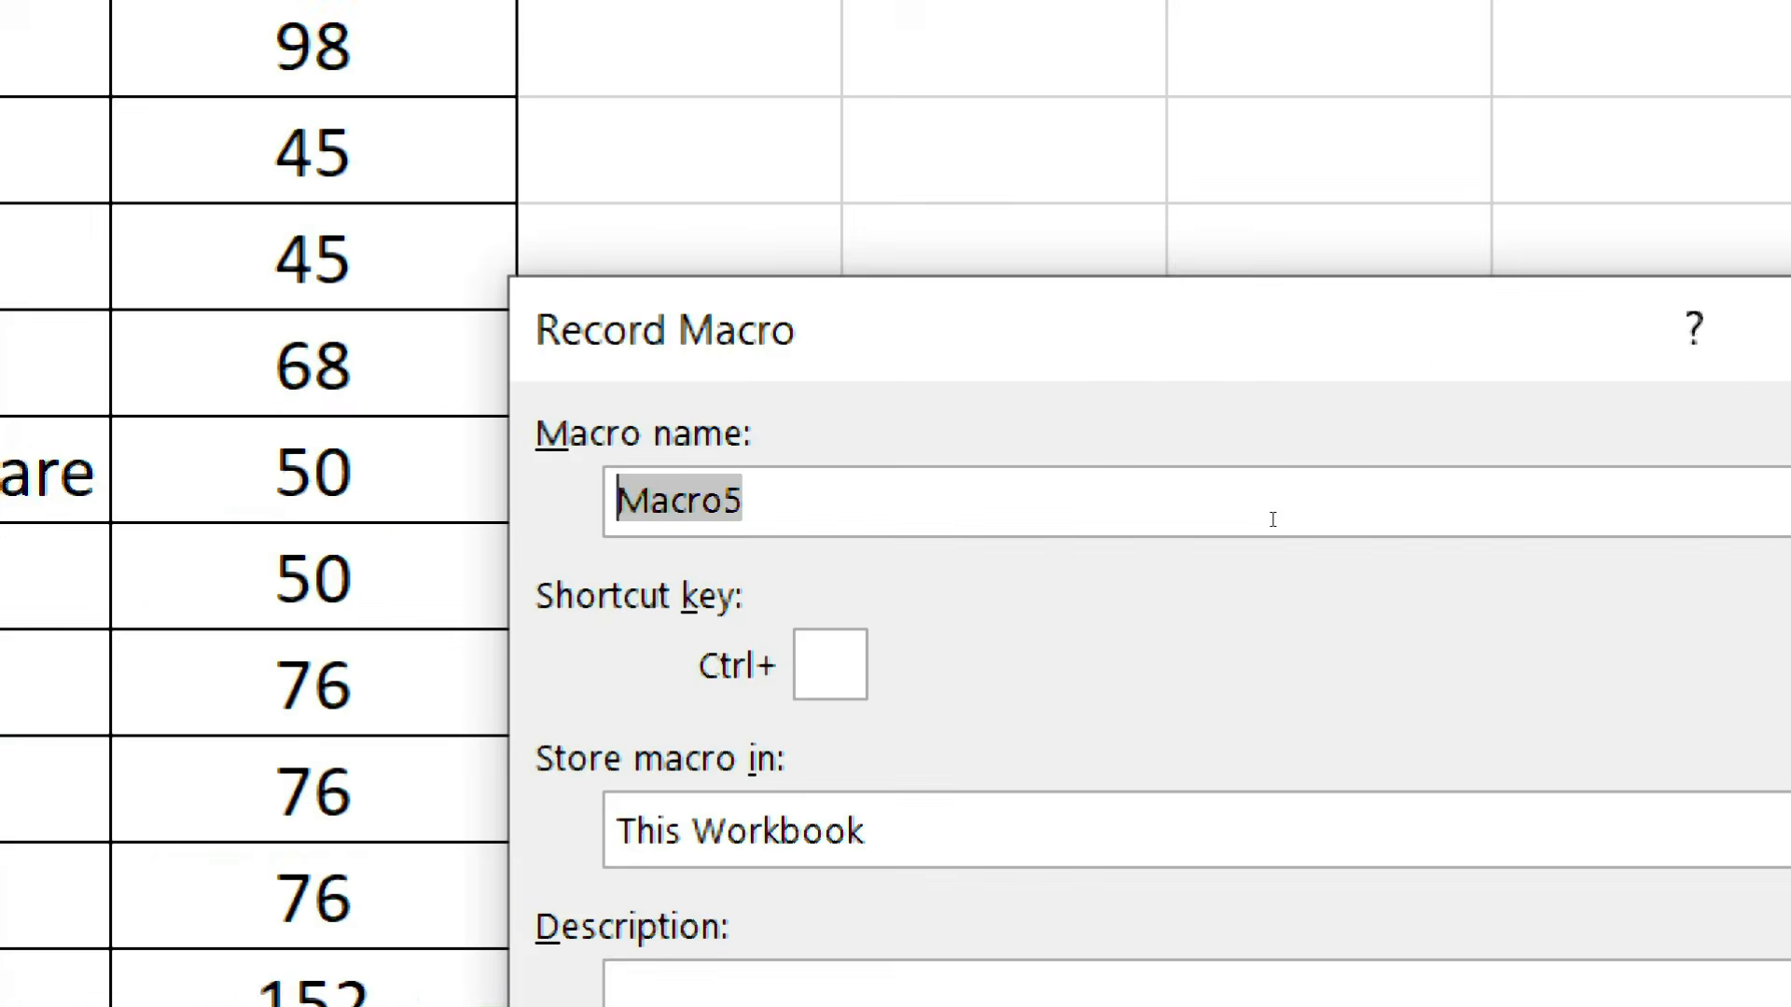
{"action": "type", "text": "Relative"}
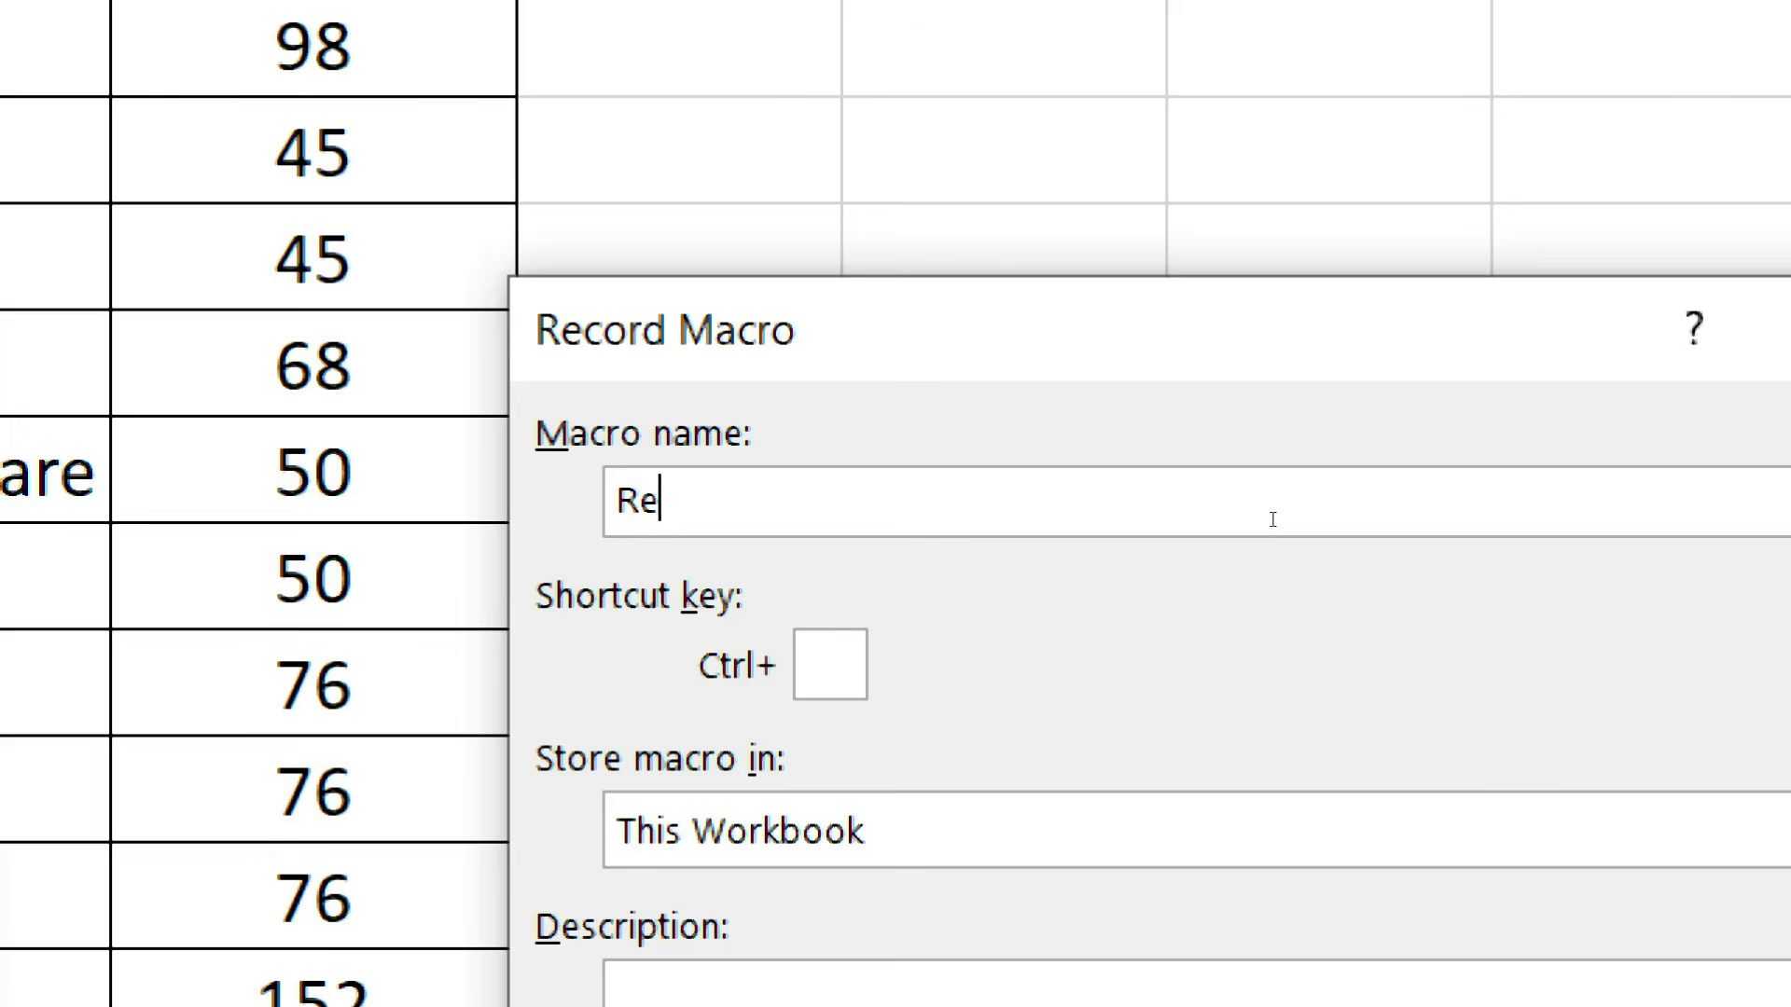
{"action": "type", "text": "_Ref"}
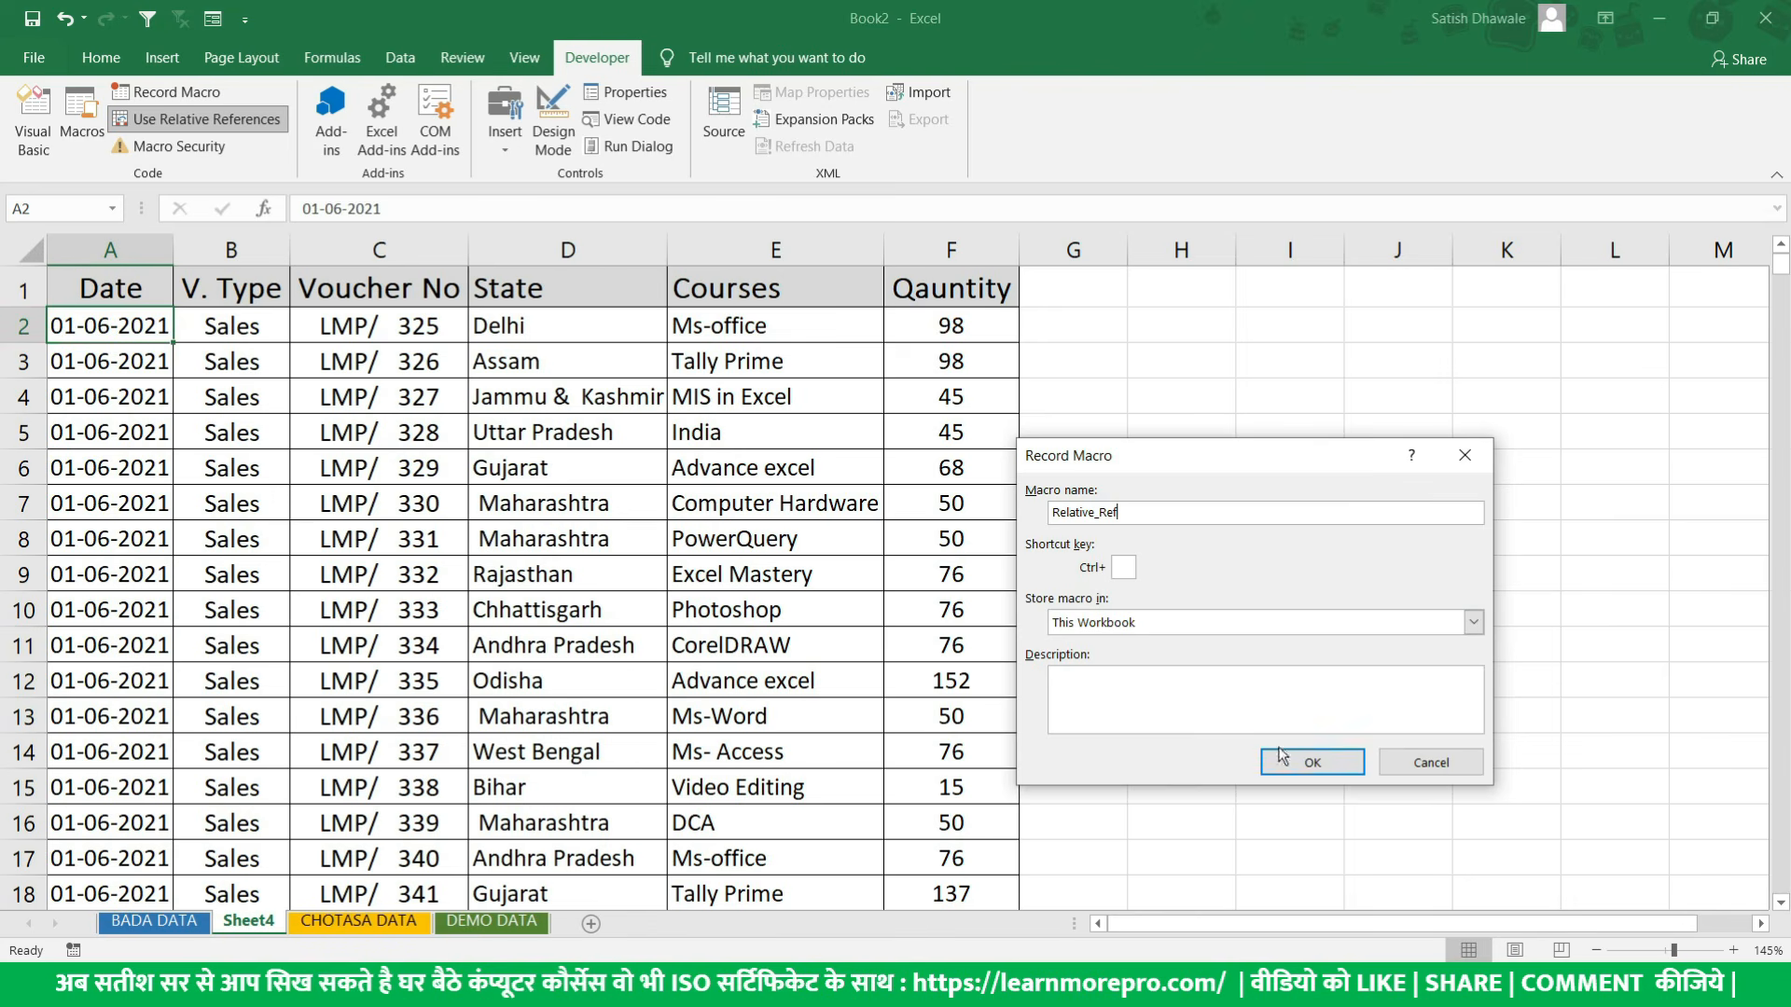
{"action": "left_click", "coordinate": [1125, 566]}
{"action": "type", "text": "W"}
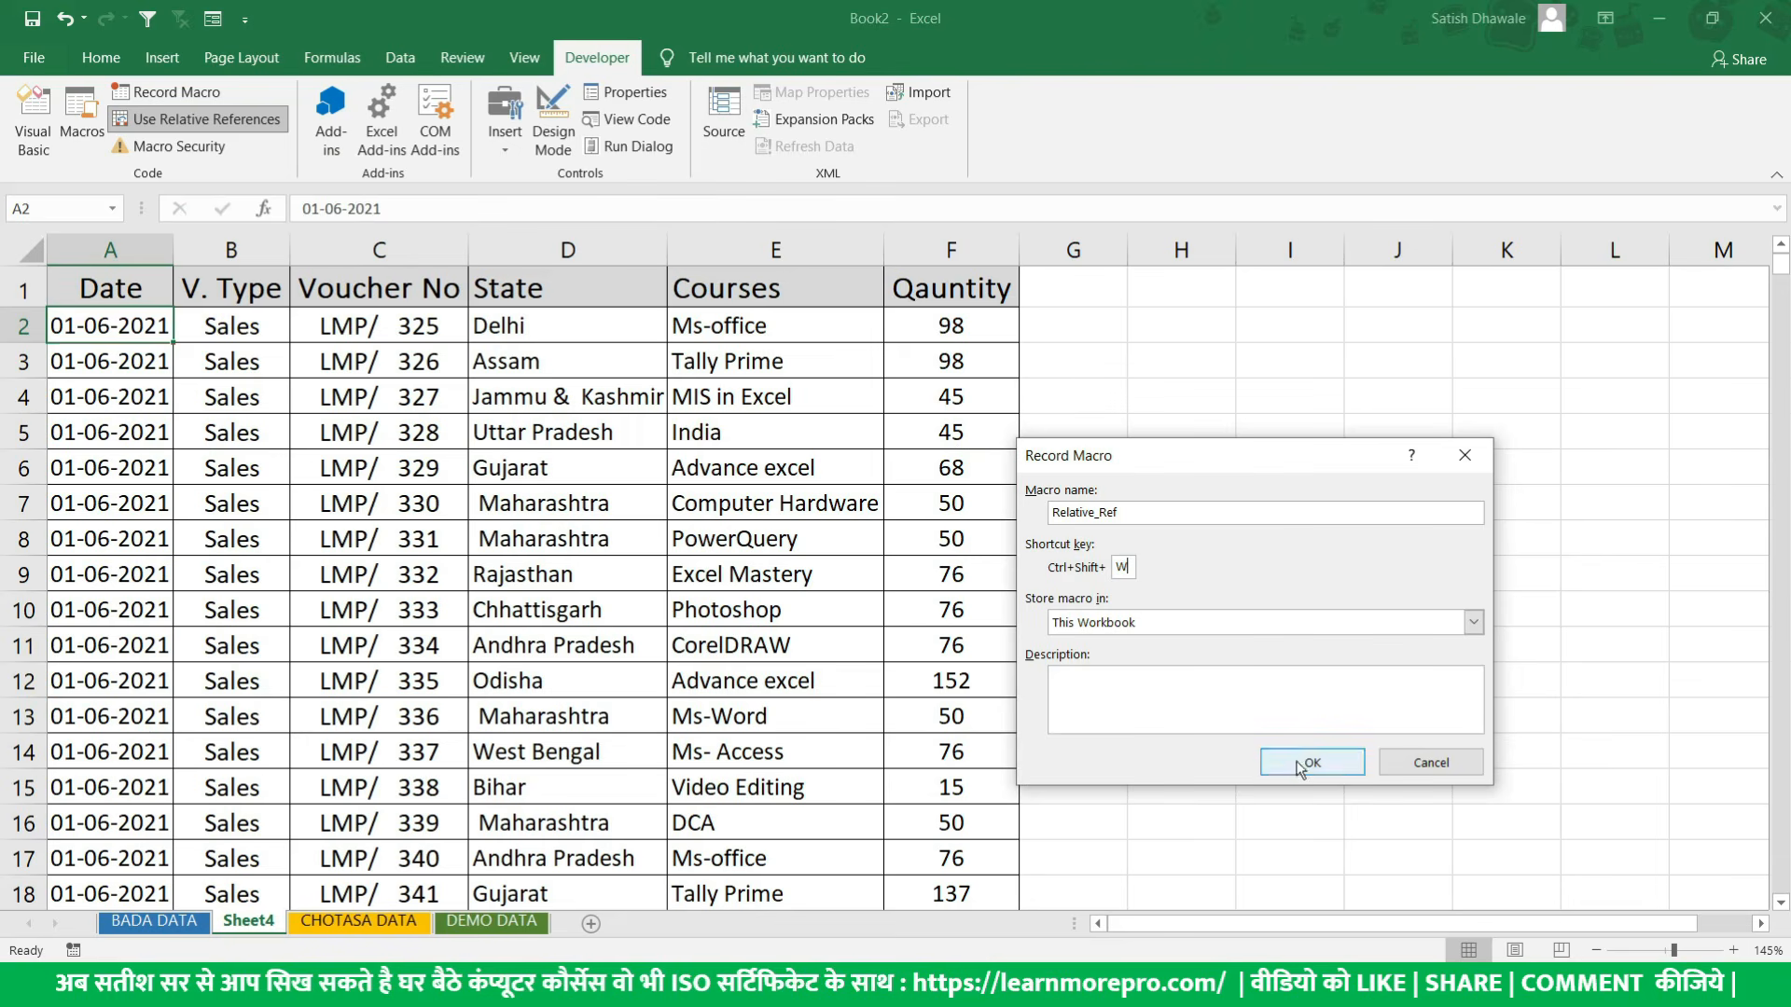
{"action": "left_click", "coordinate": [1299, 767]}
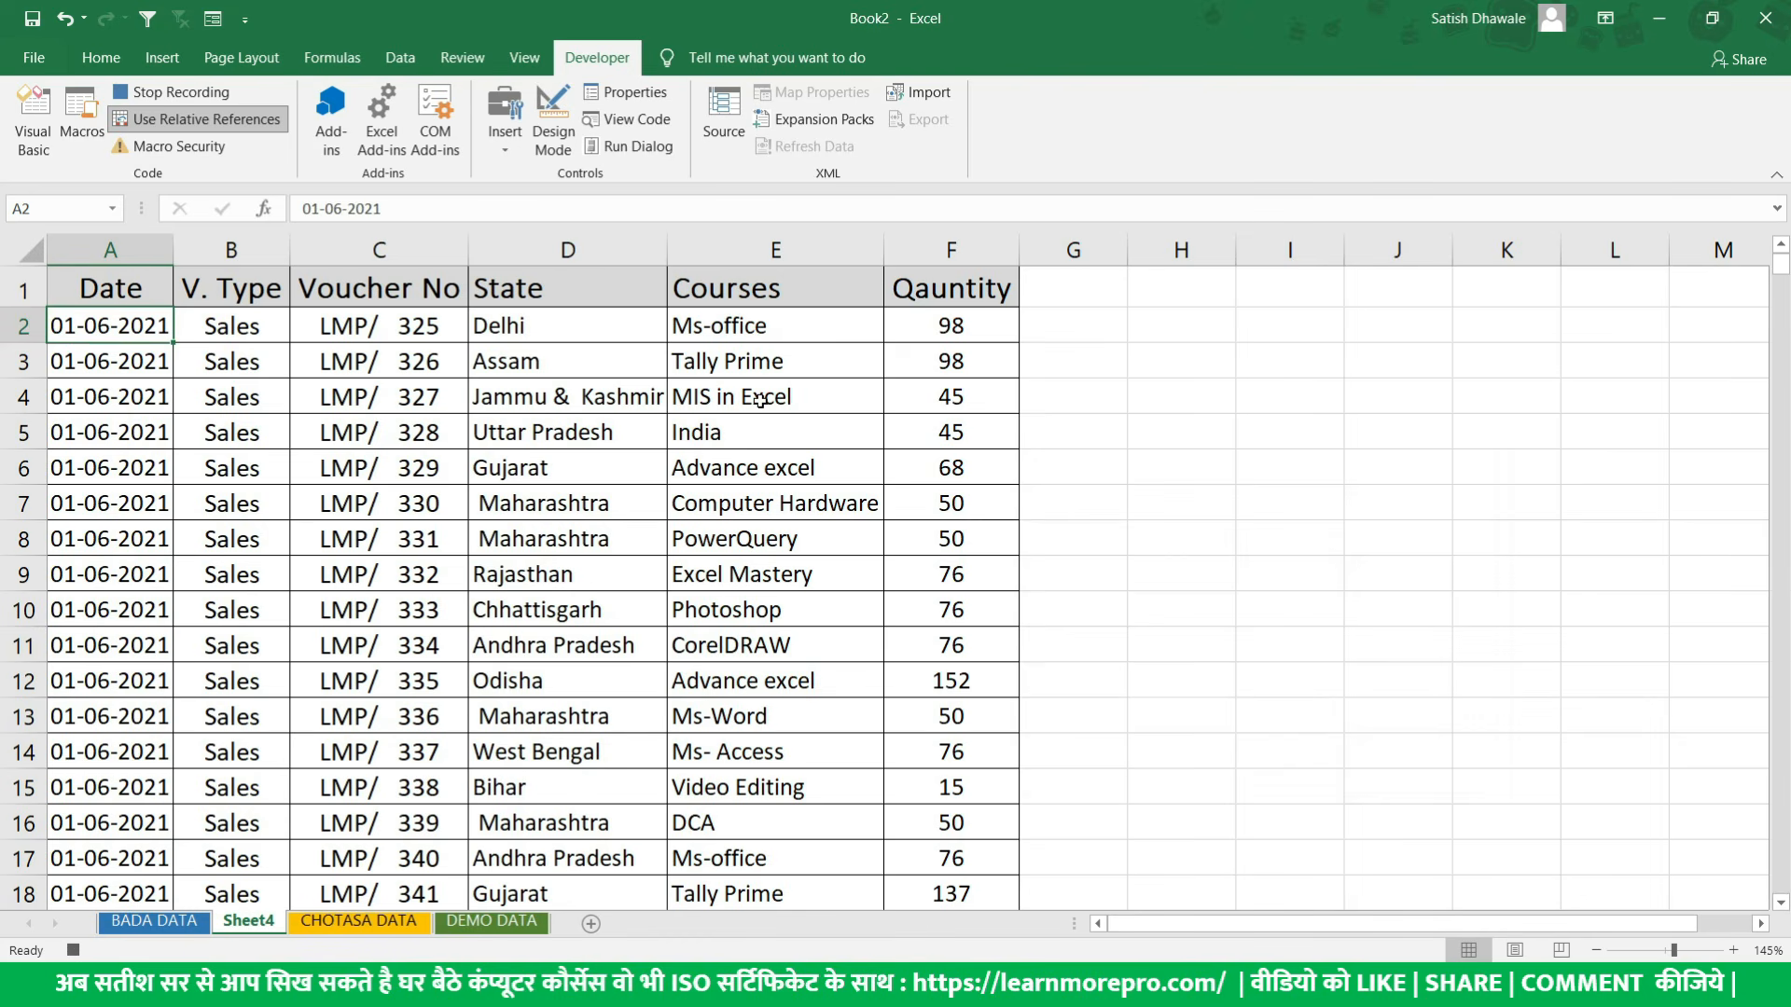
- Insert two blank rows directly below the first data row, starting at row 3
{"action": "left_click", "coordinate": [25, 364]}
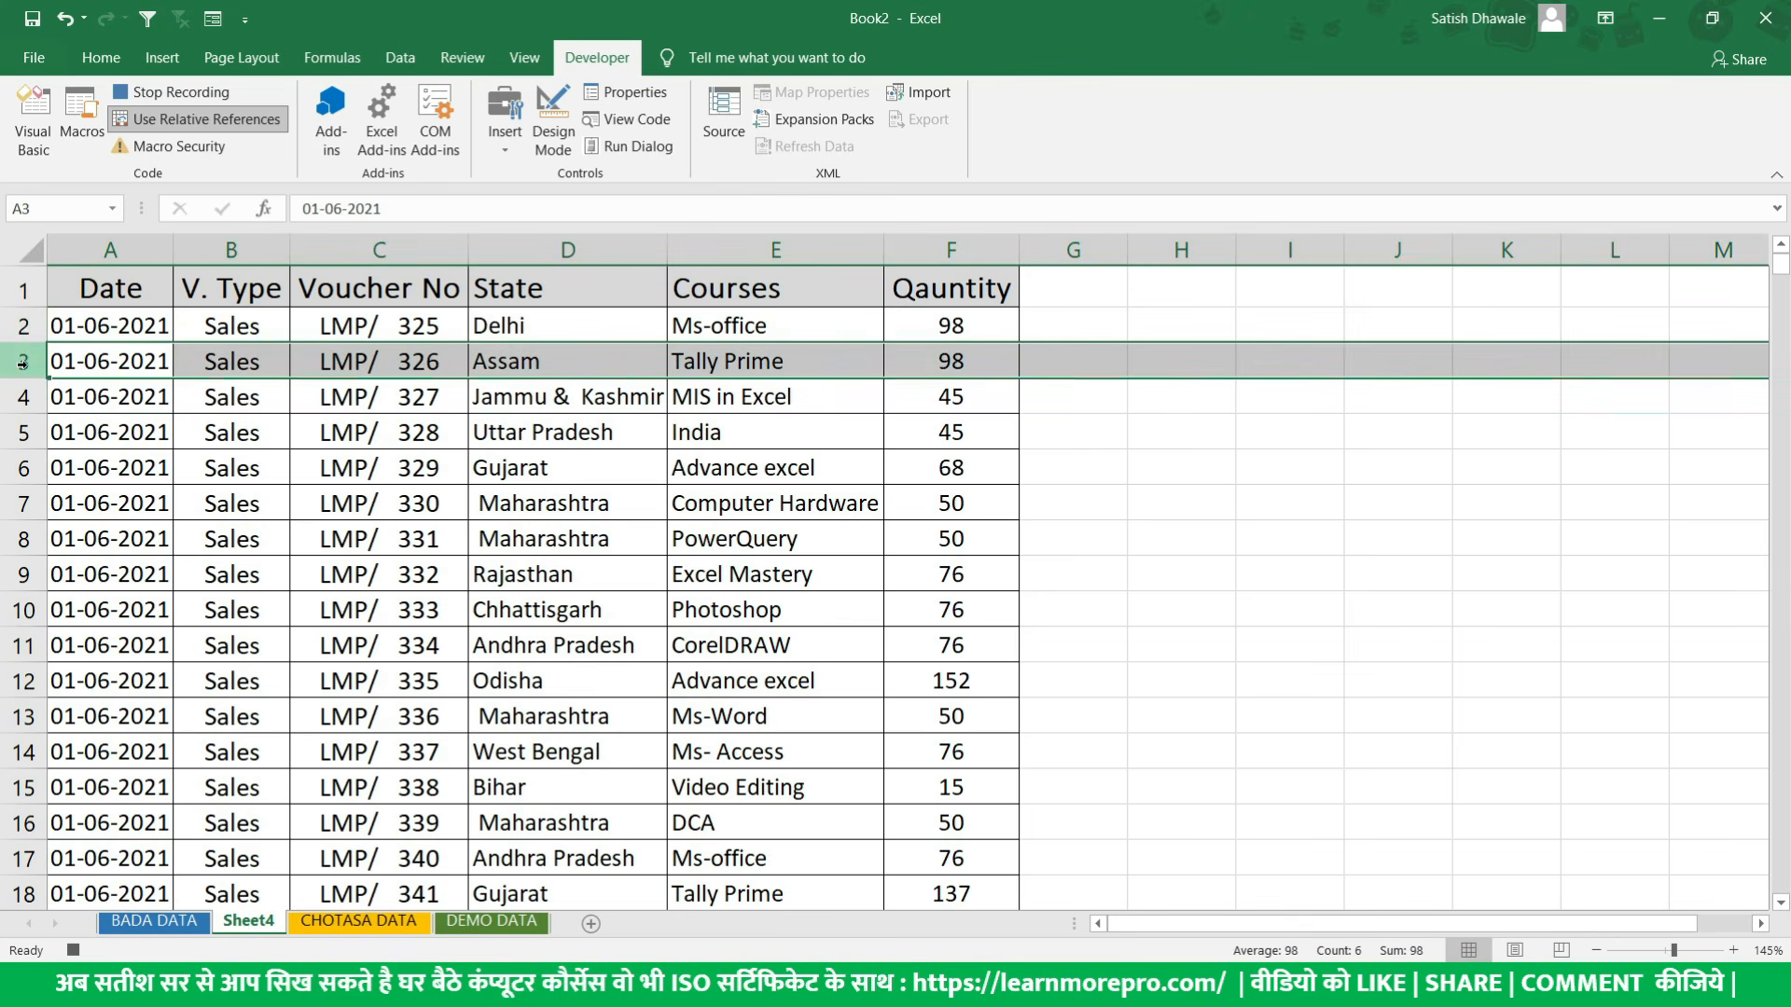
{"action": "right_click", "coordinate": [23, 364]}
{"action": "left_click", "coordinate": [70, 525]}
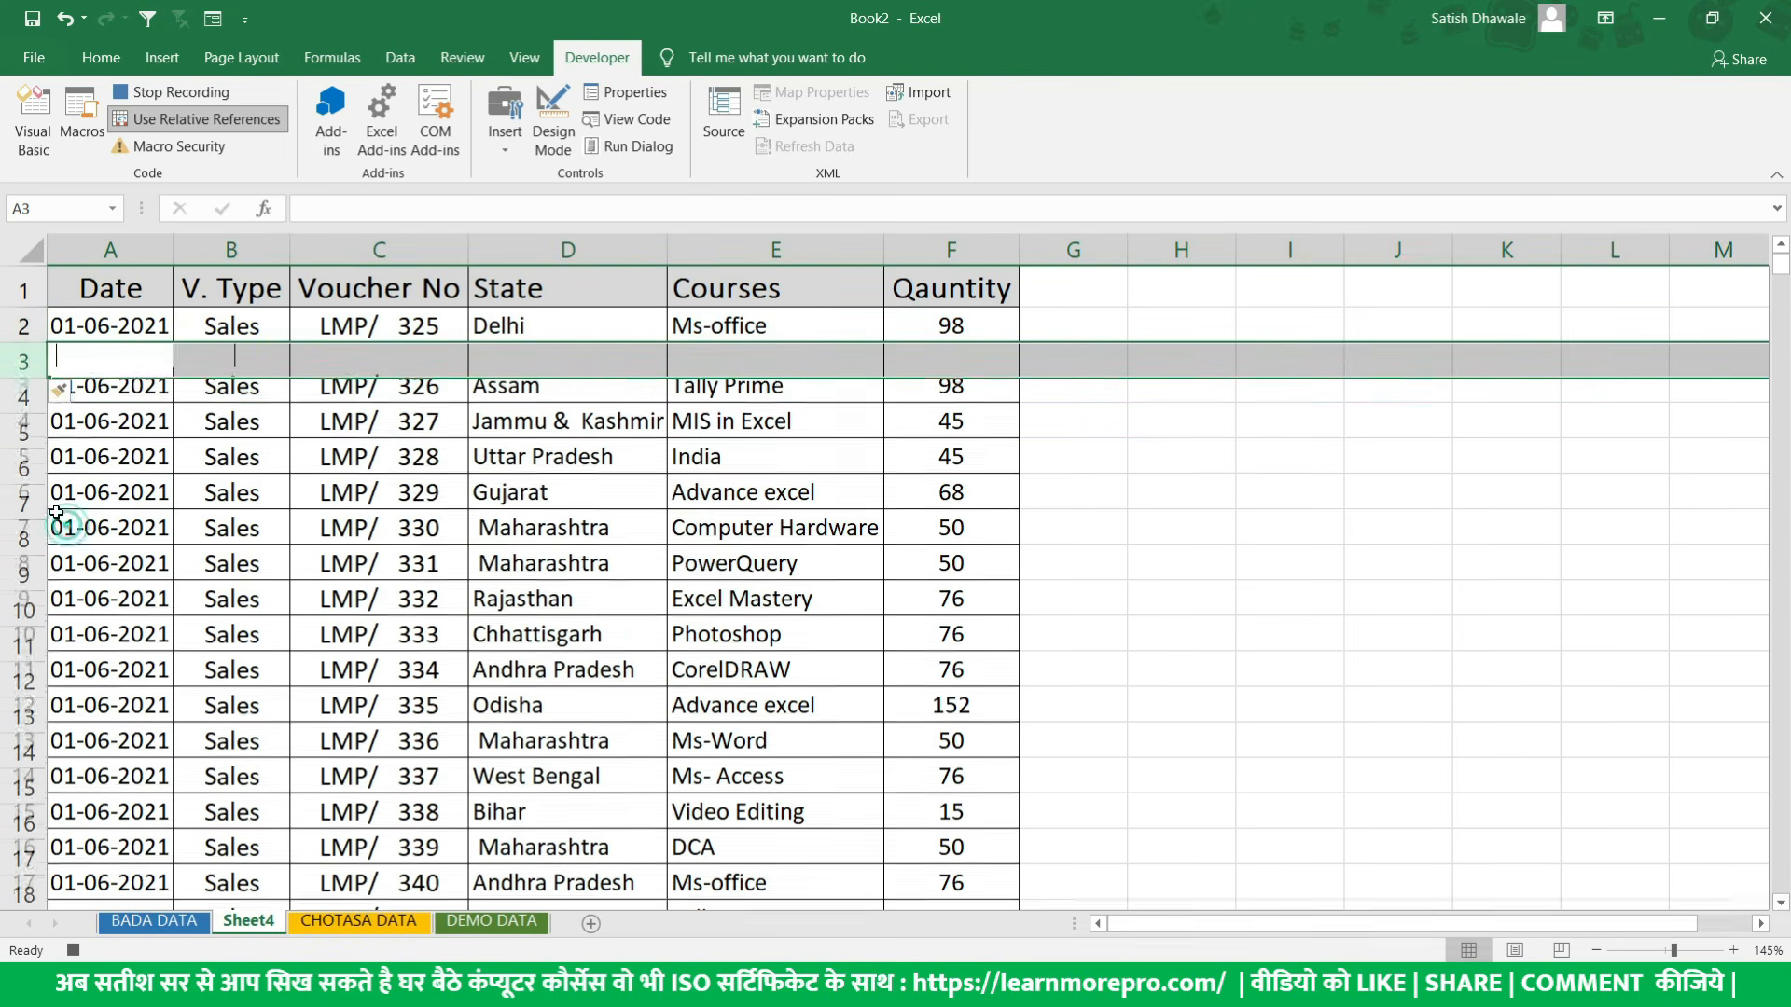
{"action": "right_click", "coordinate": [26, 362]}
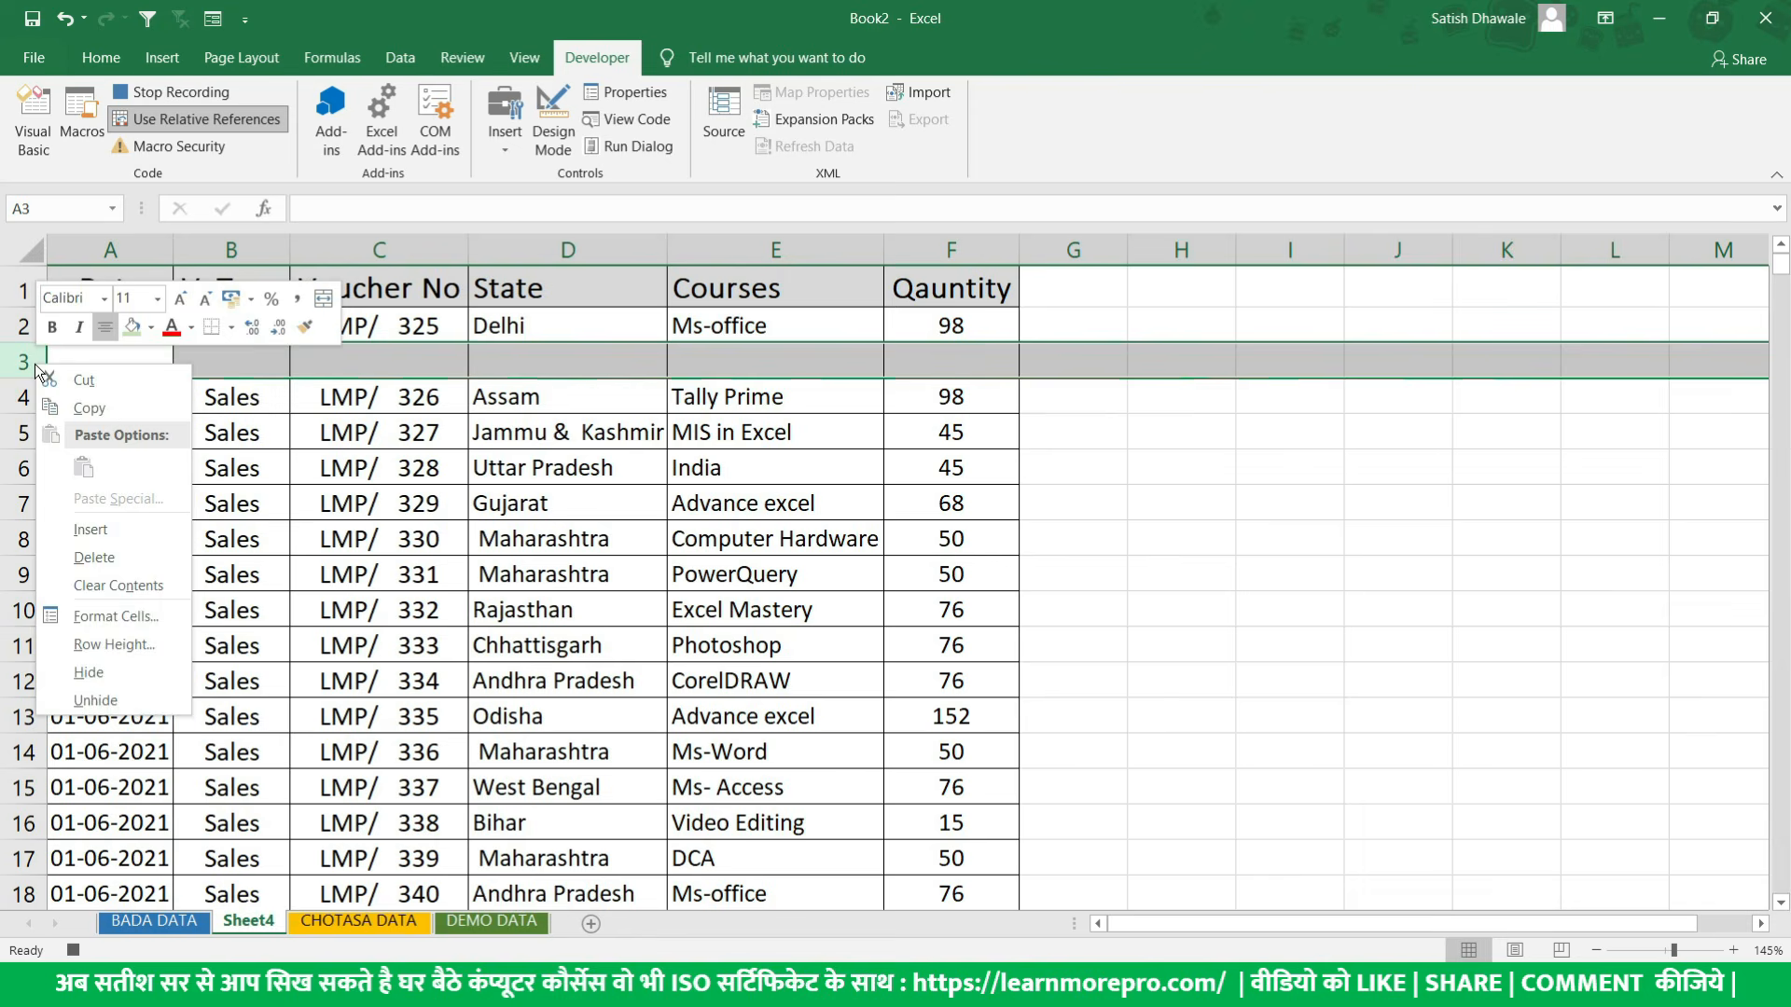
{"action": "left_click", "coordinate": [75, 525]}
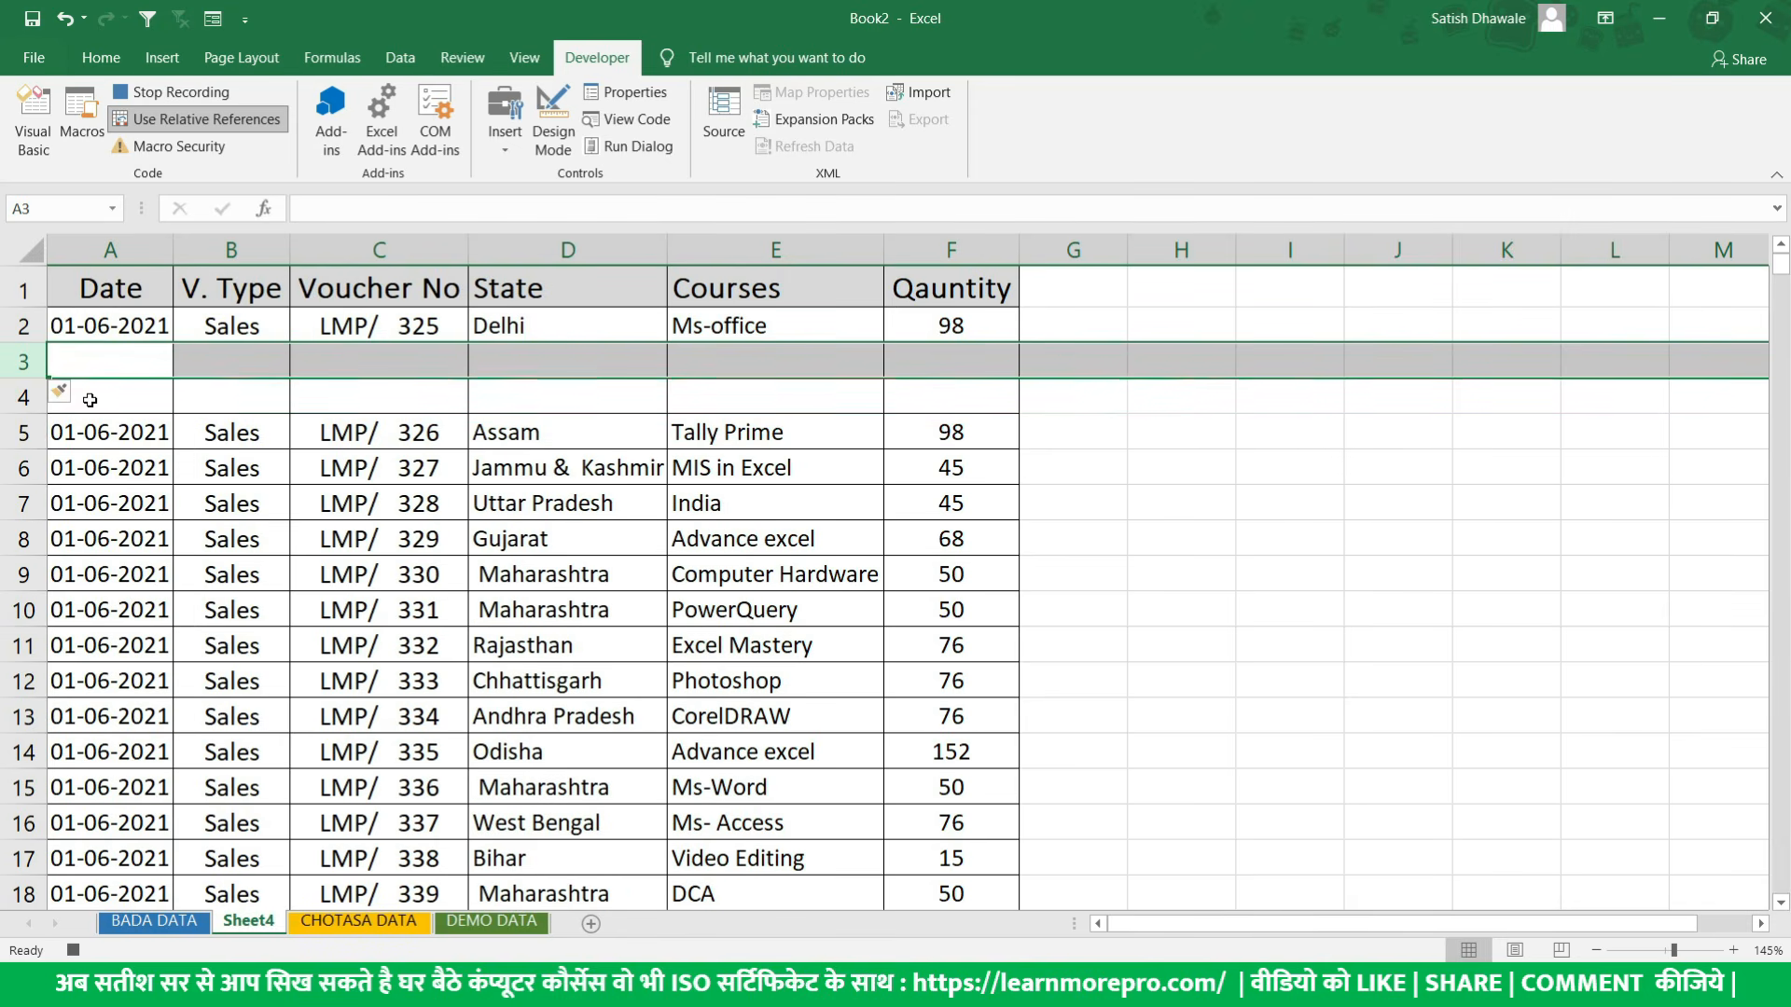
- Enter Branch:Mumbai in cell B3 and 400042 in cell B4
{"action": "left_click", "coordinate": [238, 361]}
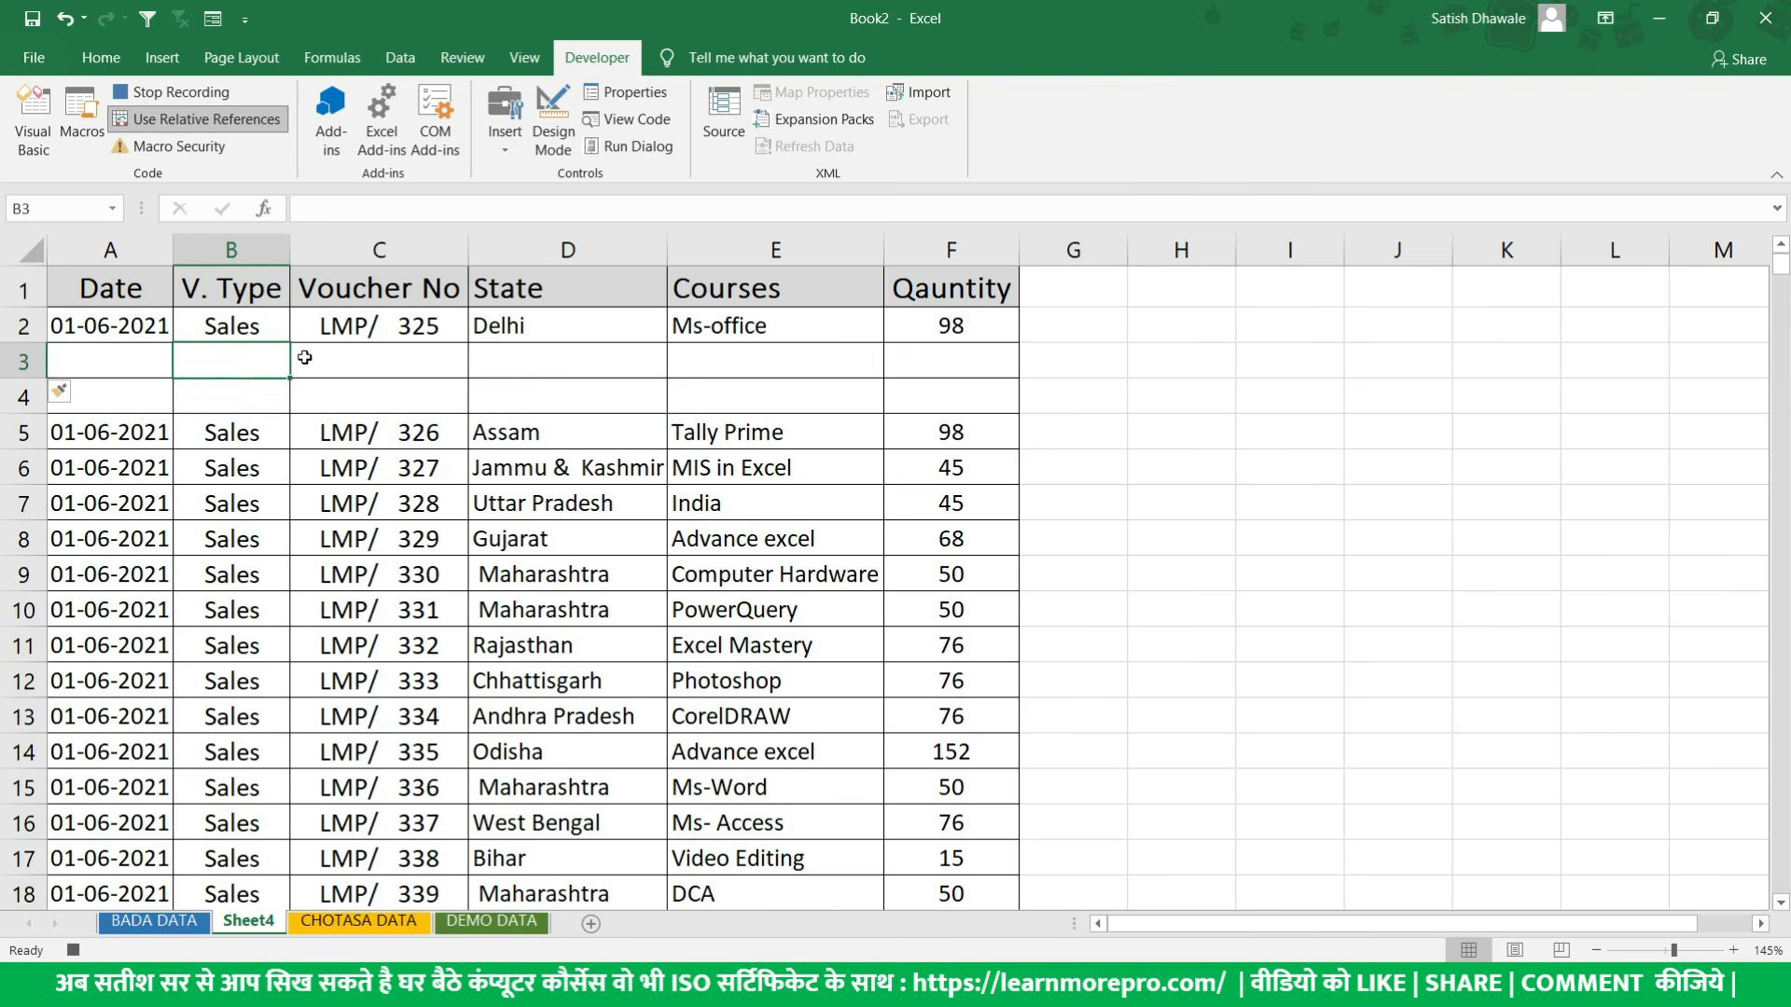
{"action": "type", "text": "de"}
{"action": "key", "text": "BackSpace"}
{"action": "key", "text": "BackSpace"}
{"action": "type", "text": "D"}
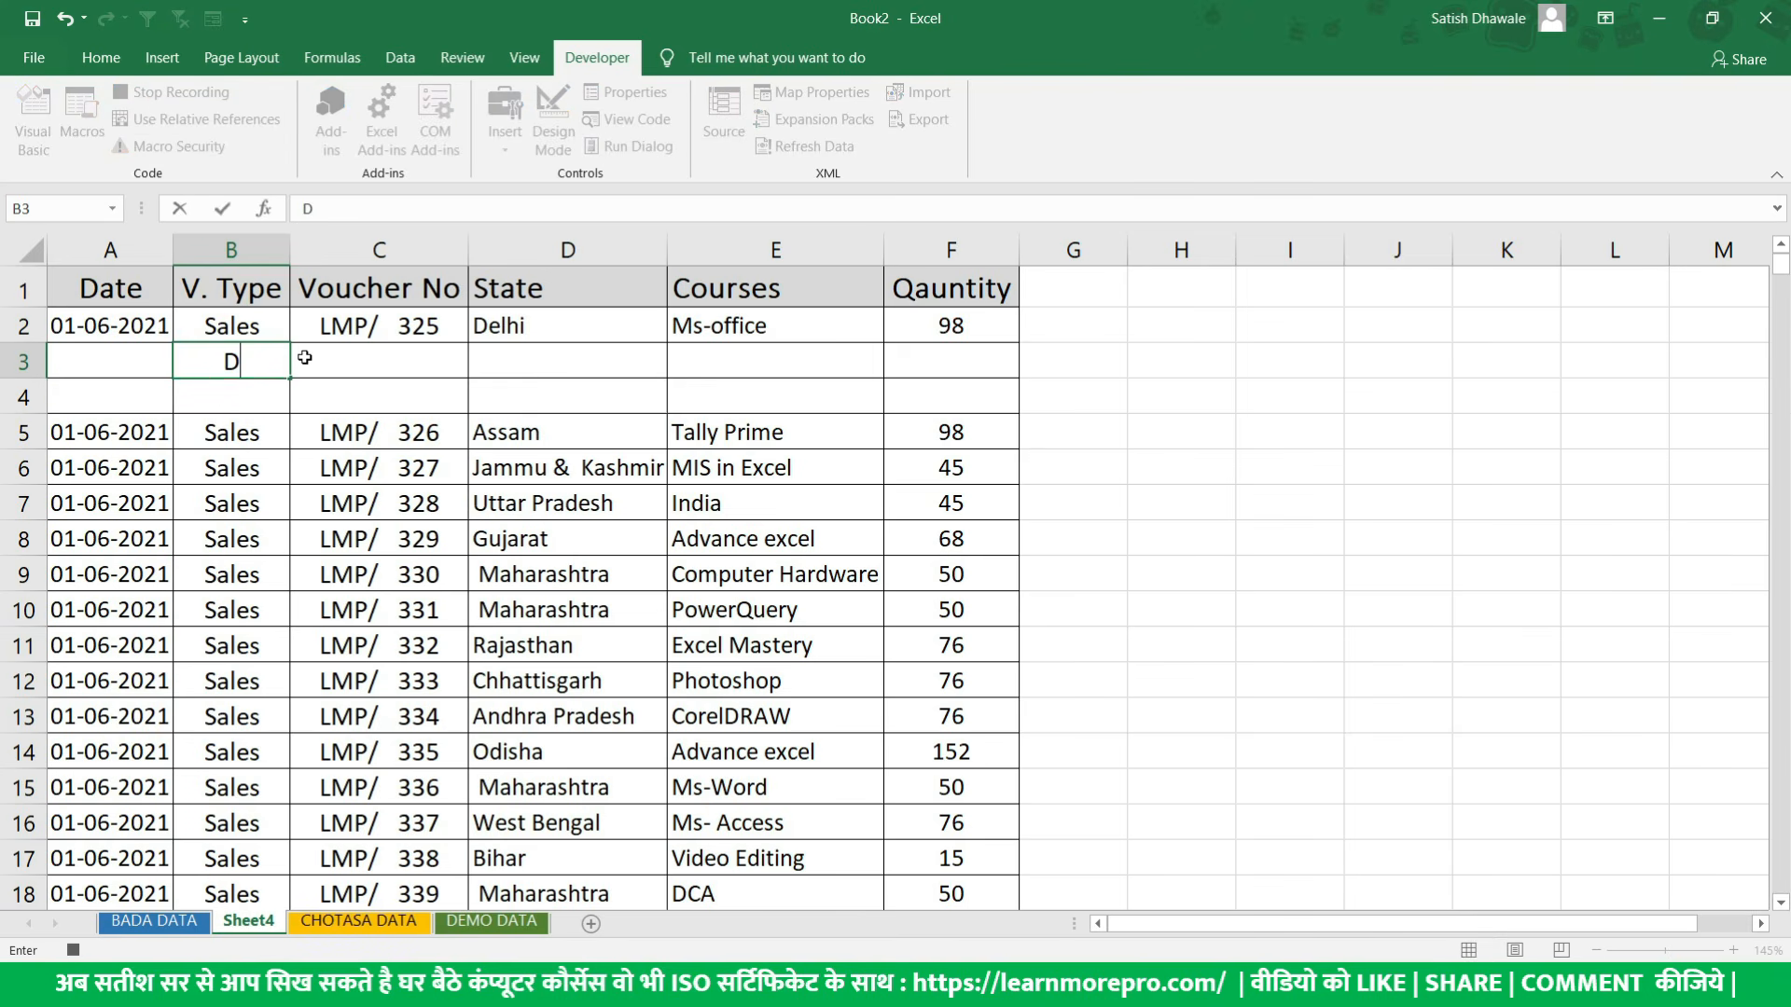
{"action": "type", "text": "epar"}
{"action": "key", "text": "BackSpace"}
{"action": "key", "text": "BackSpace"}
{"action": "key", "text": "BackSpace"}
{"action": "key", "text": "BackSpace"}
{"action": "key", "text": "BackSpace"}
{"action": "type", "text": "Branch Mu"}
{"action": "key", "text": "BackSpace"}
{"action": "key", "text": "BackSpace"}
{"action": "key", "text": "BackSpace"}
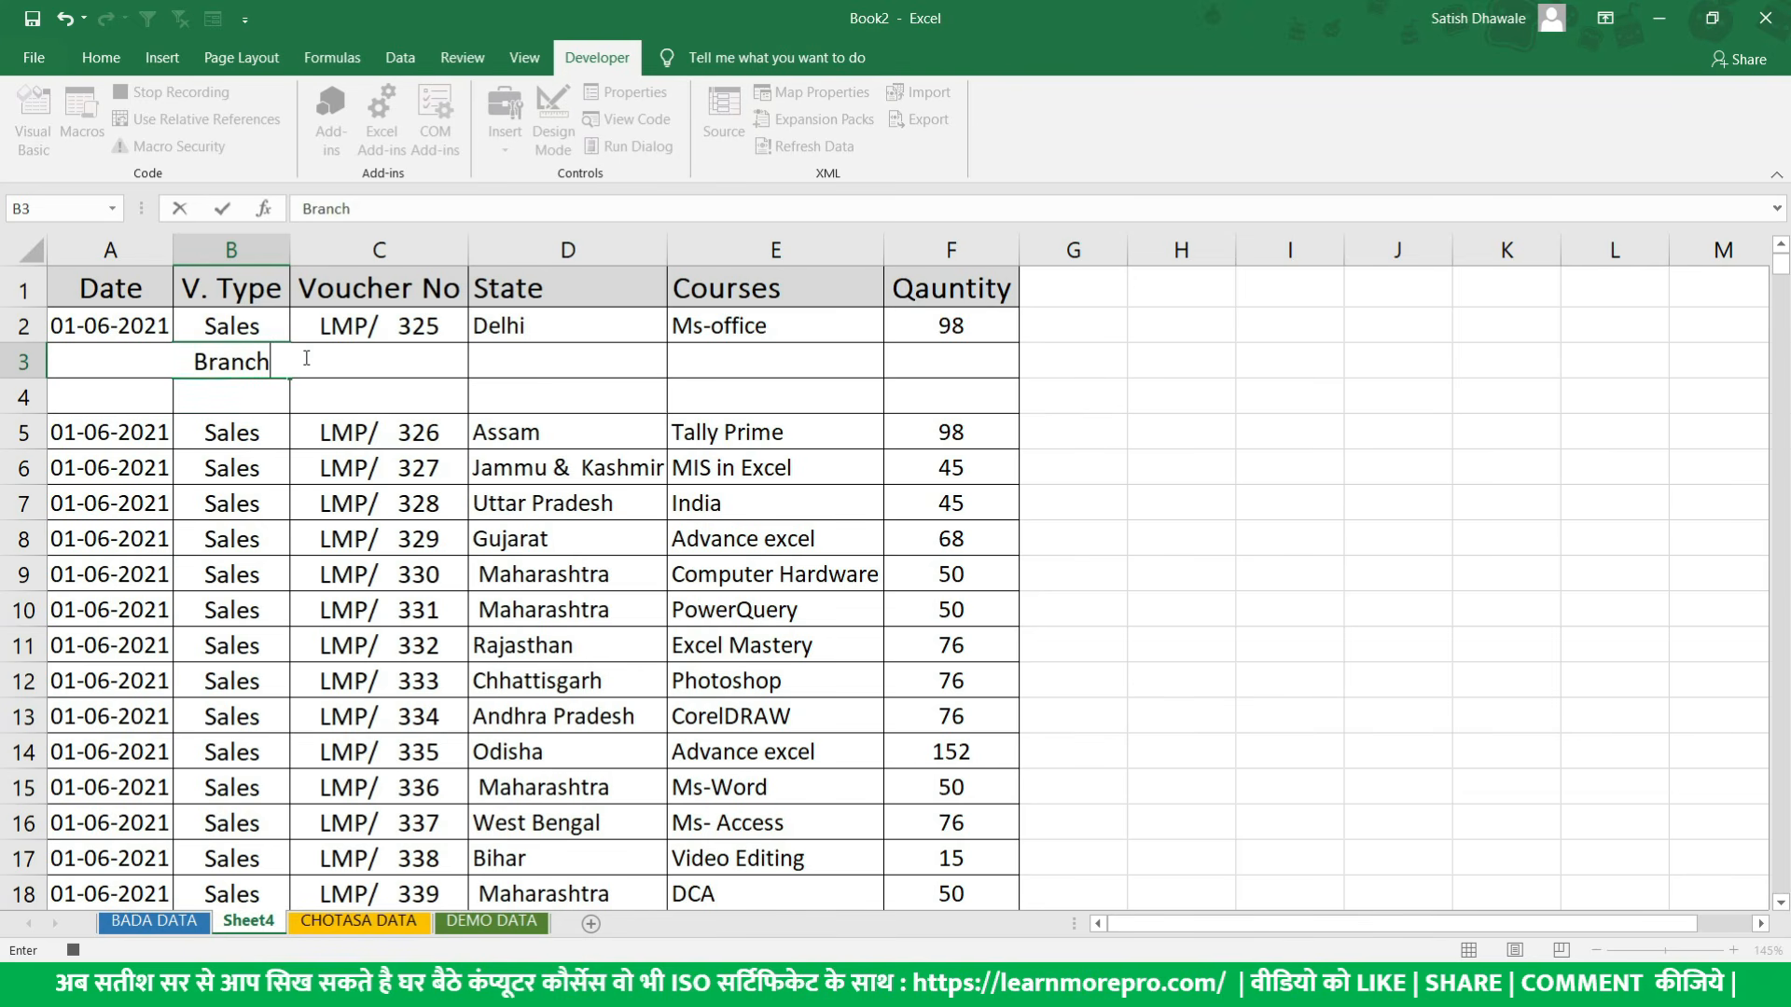
{"action": "type", "text": ":Mumbai"}
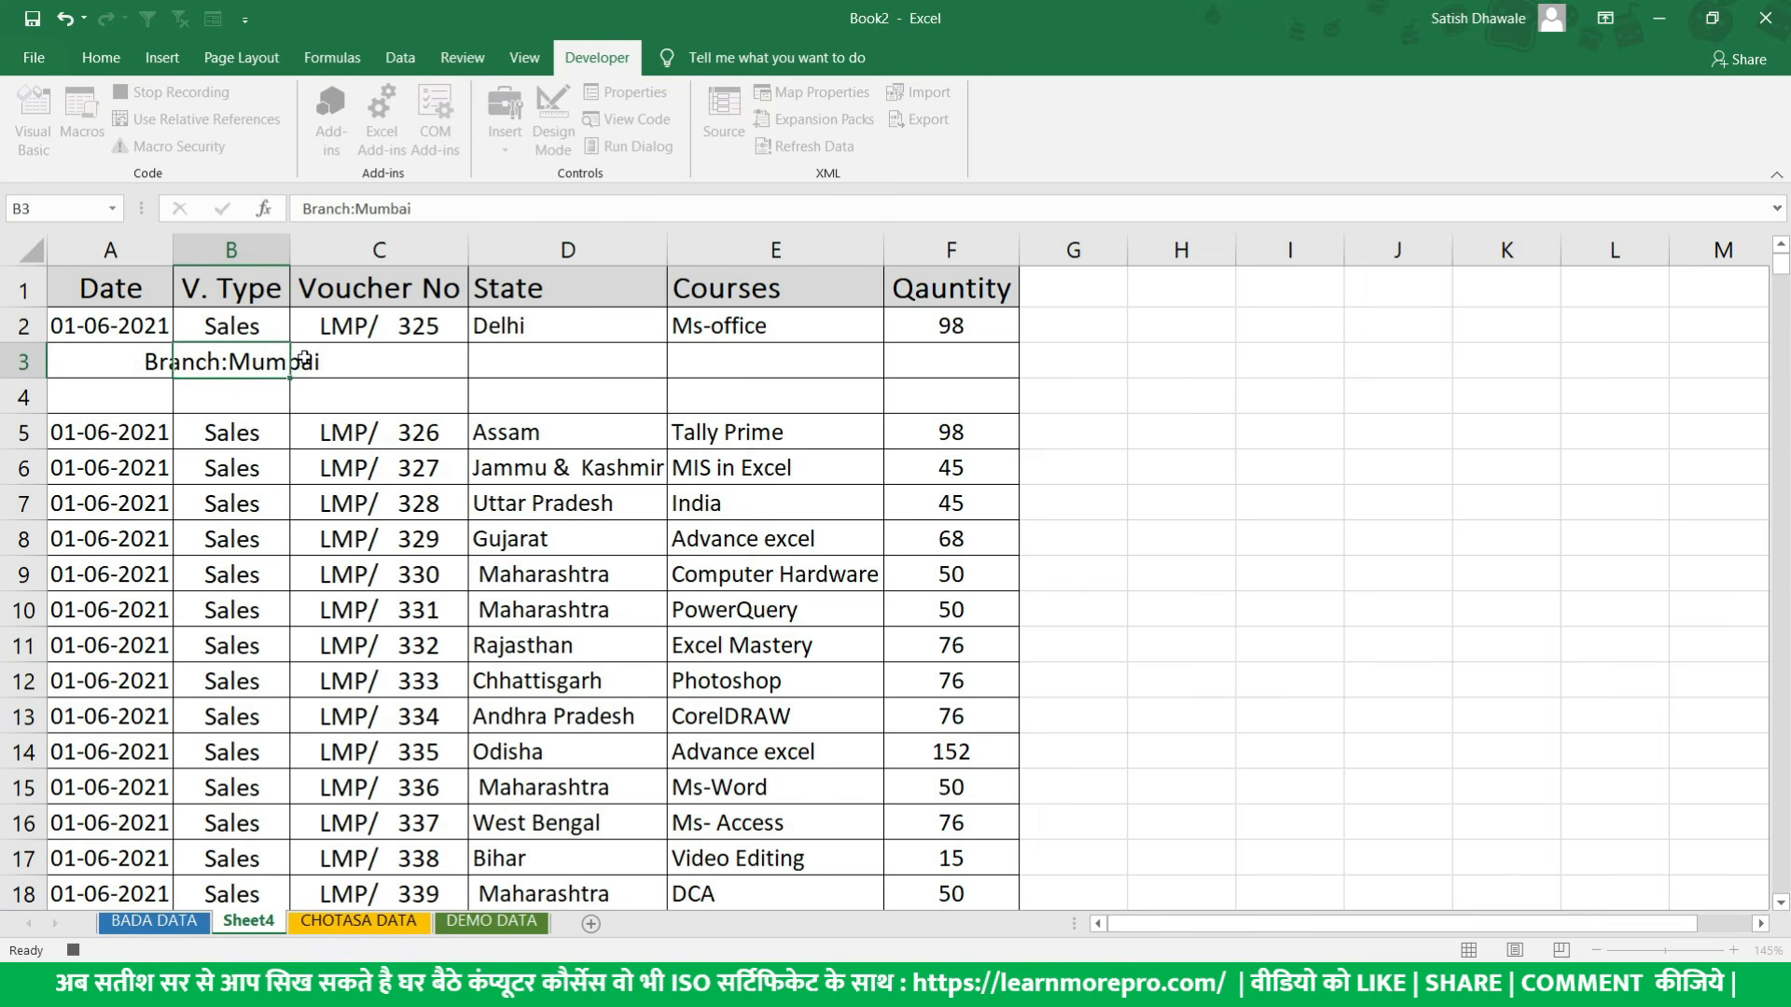
{"action": "key", "text": "Return"}
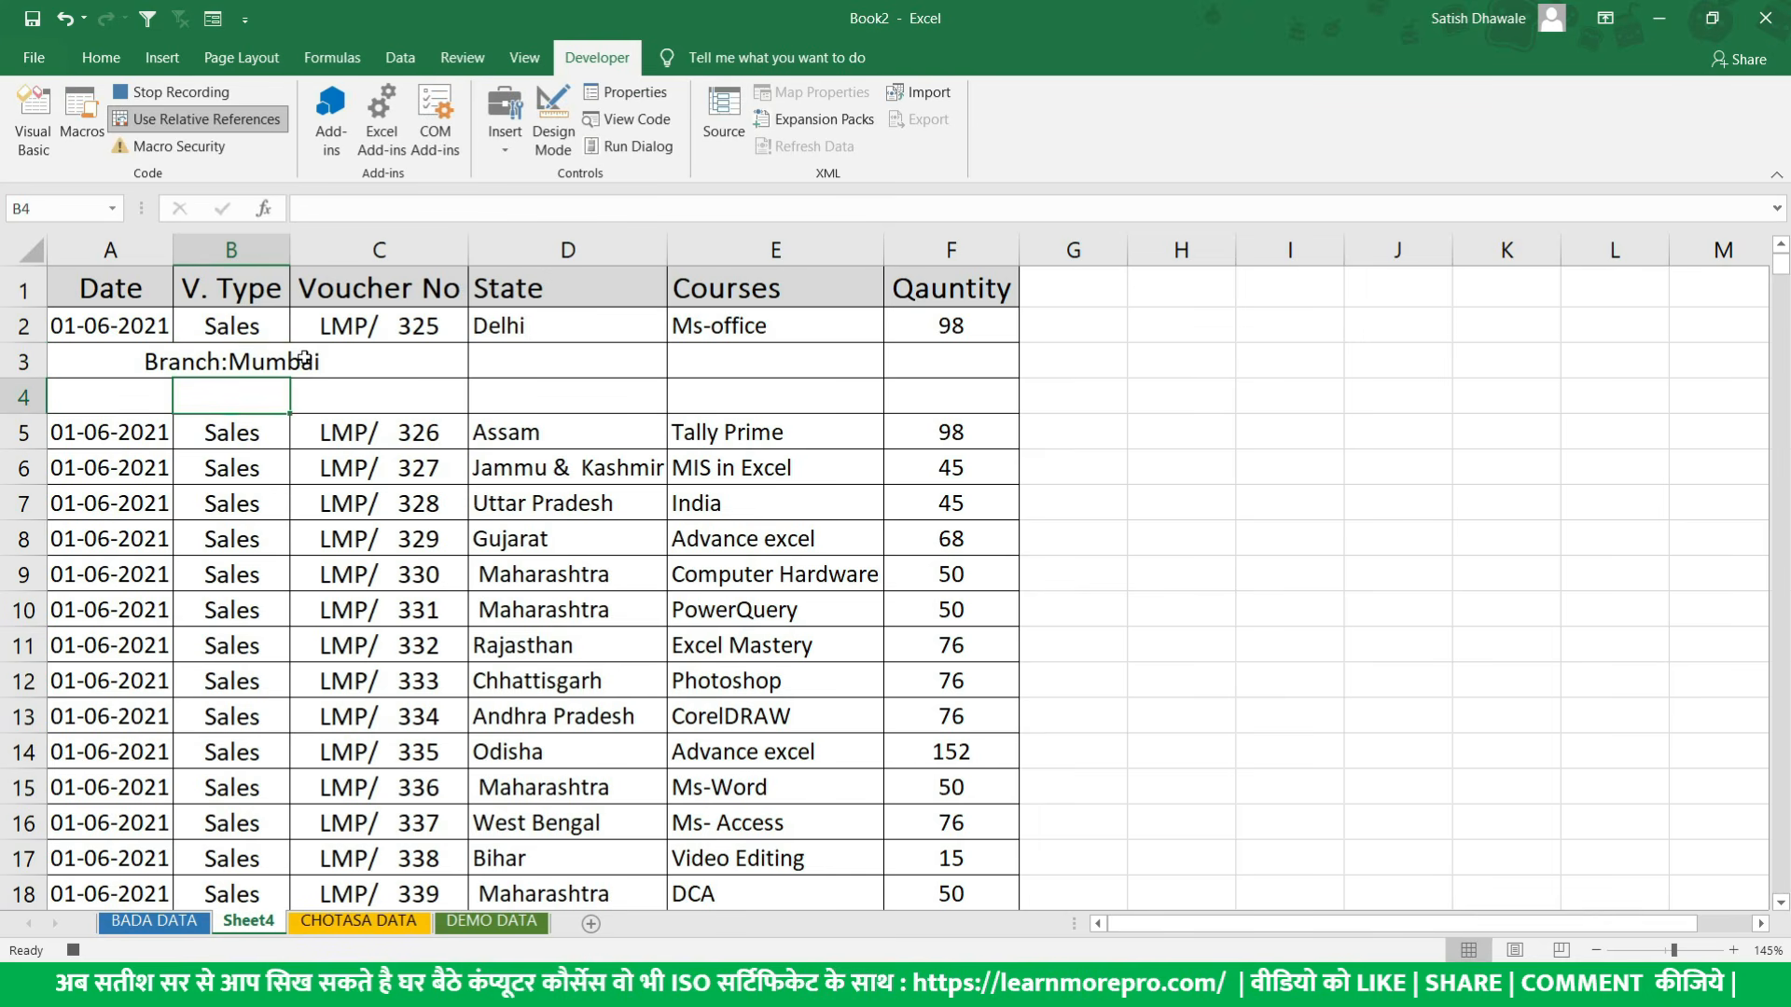
{"action": "type", "text": "400042"}
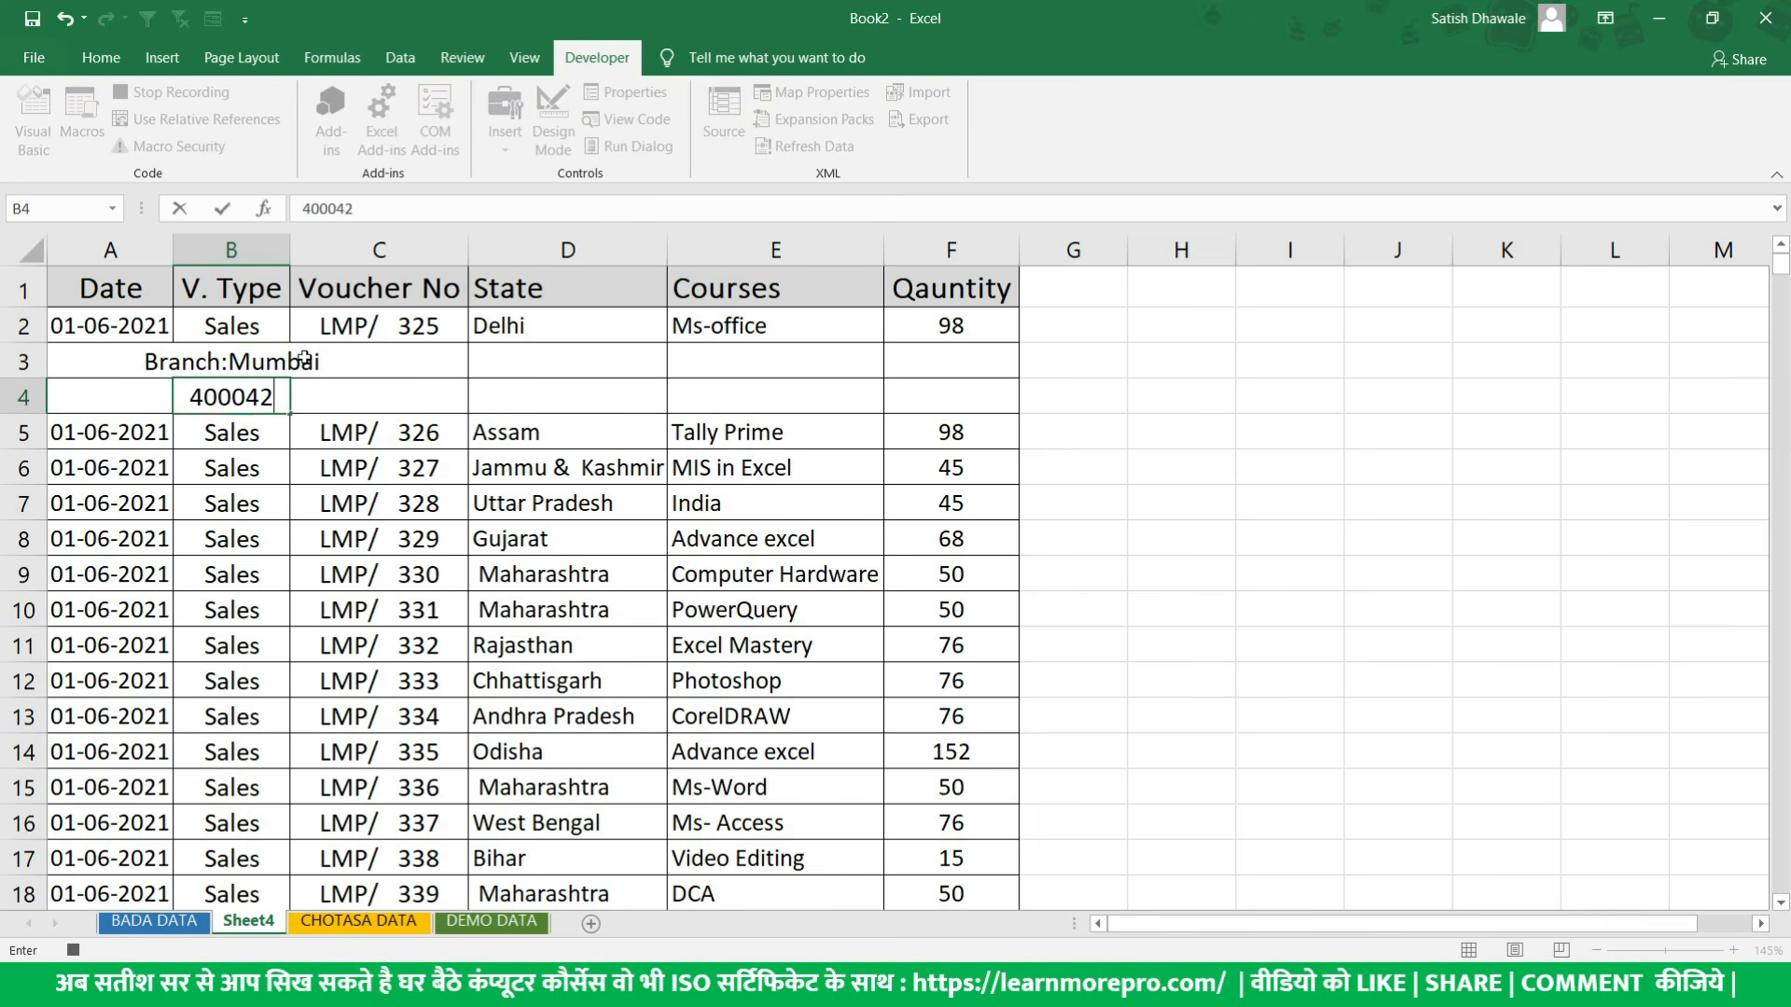
{"action": "key", "text": "Return"}
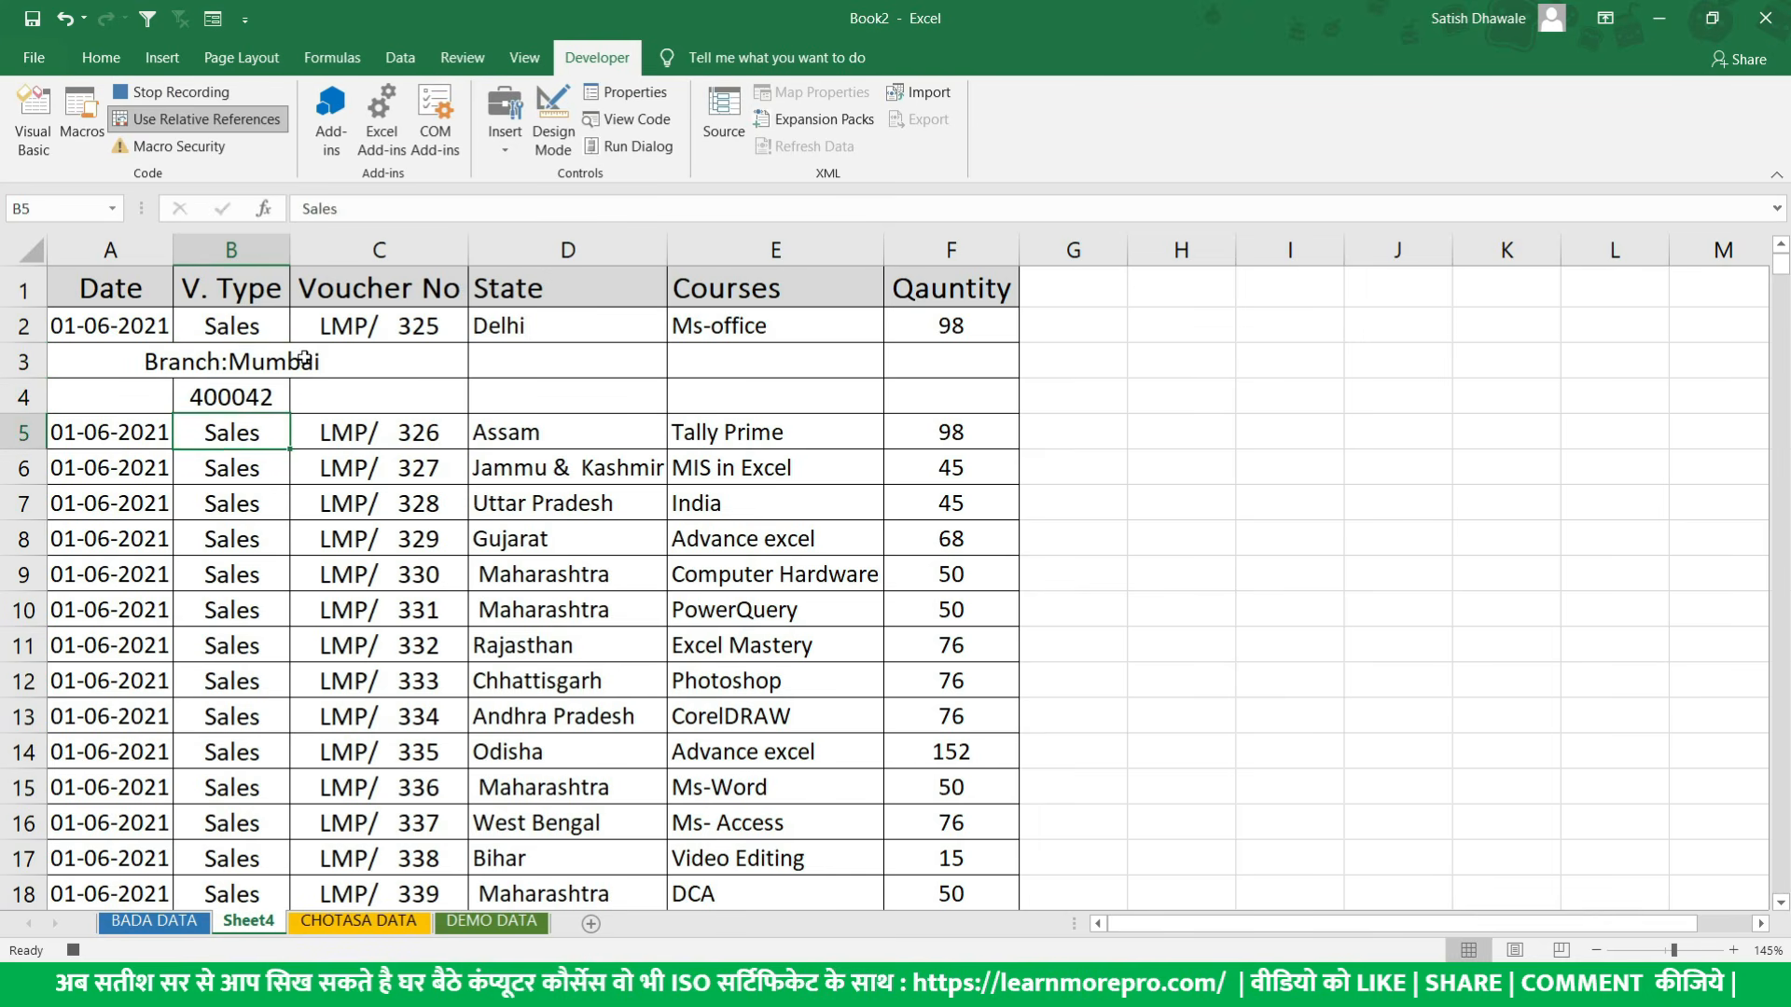
- Select cell A2 and widen column B so the Branch:Mumbai text fits inside it
{"action": "left_click", "coordinate": [99, 354]}
{"action": "left_click", "coordinate": [67, 328]}
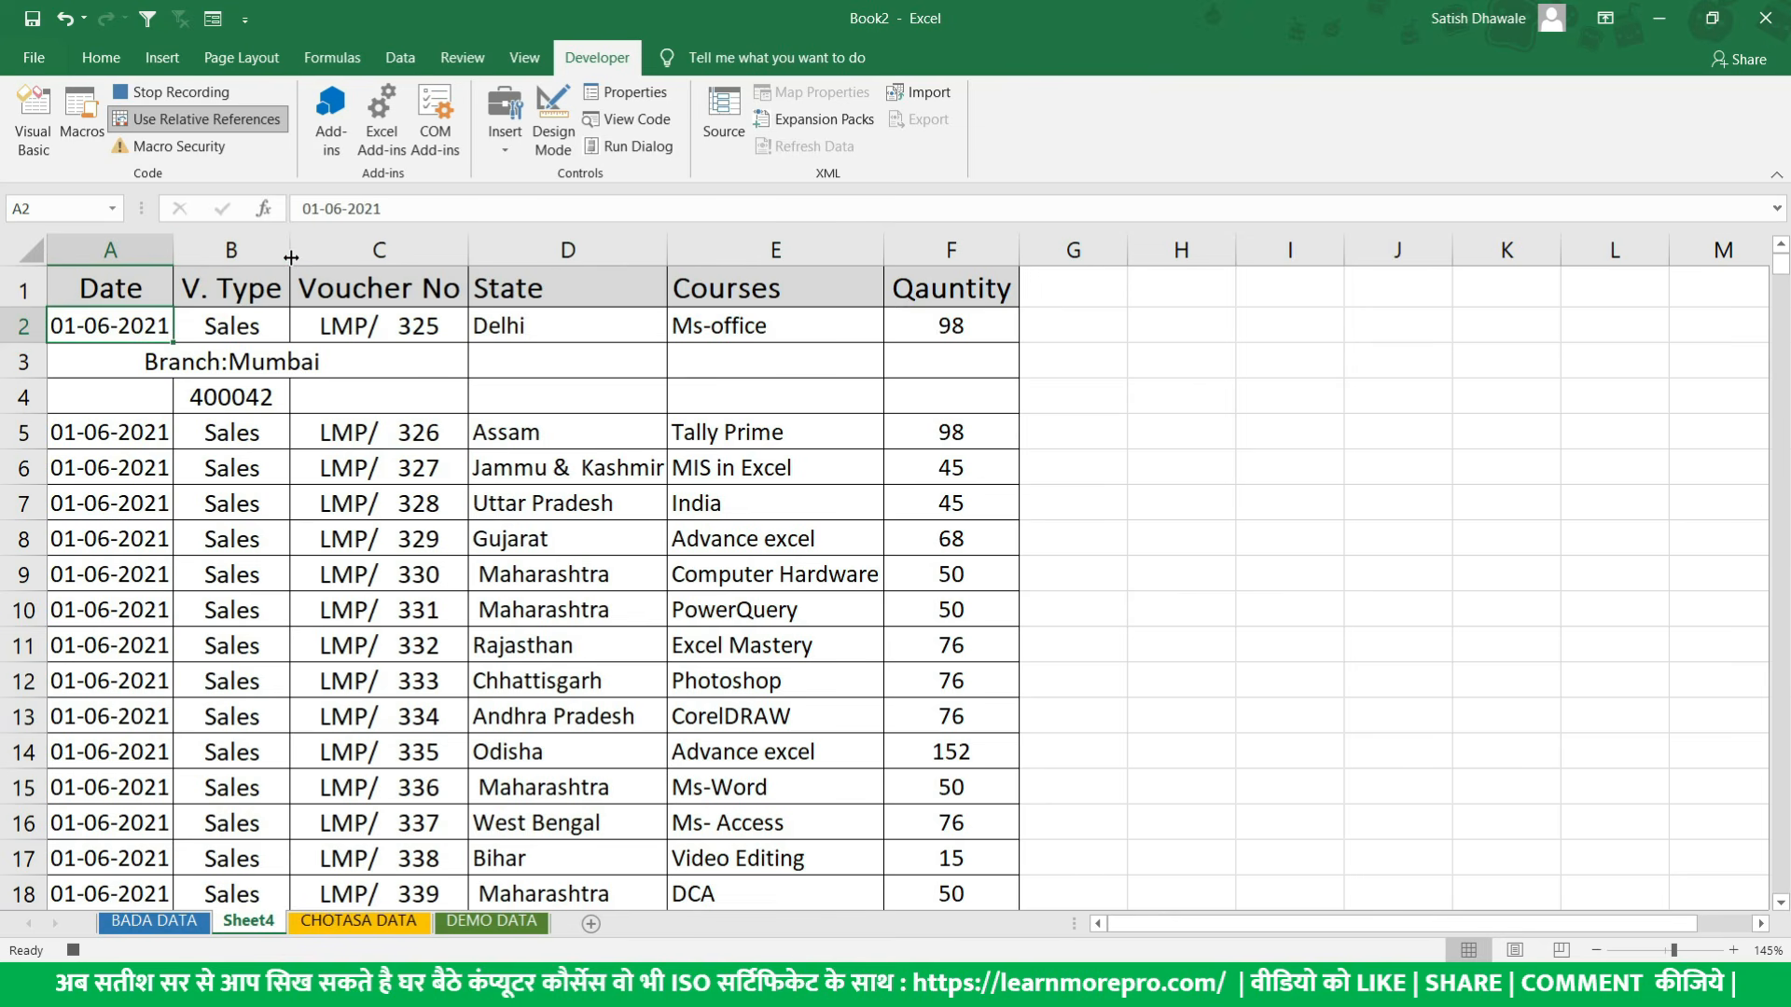
{"action": "left_click_drag", "start_coordinate": [291, 257], "coordinate": [389, 262]}
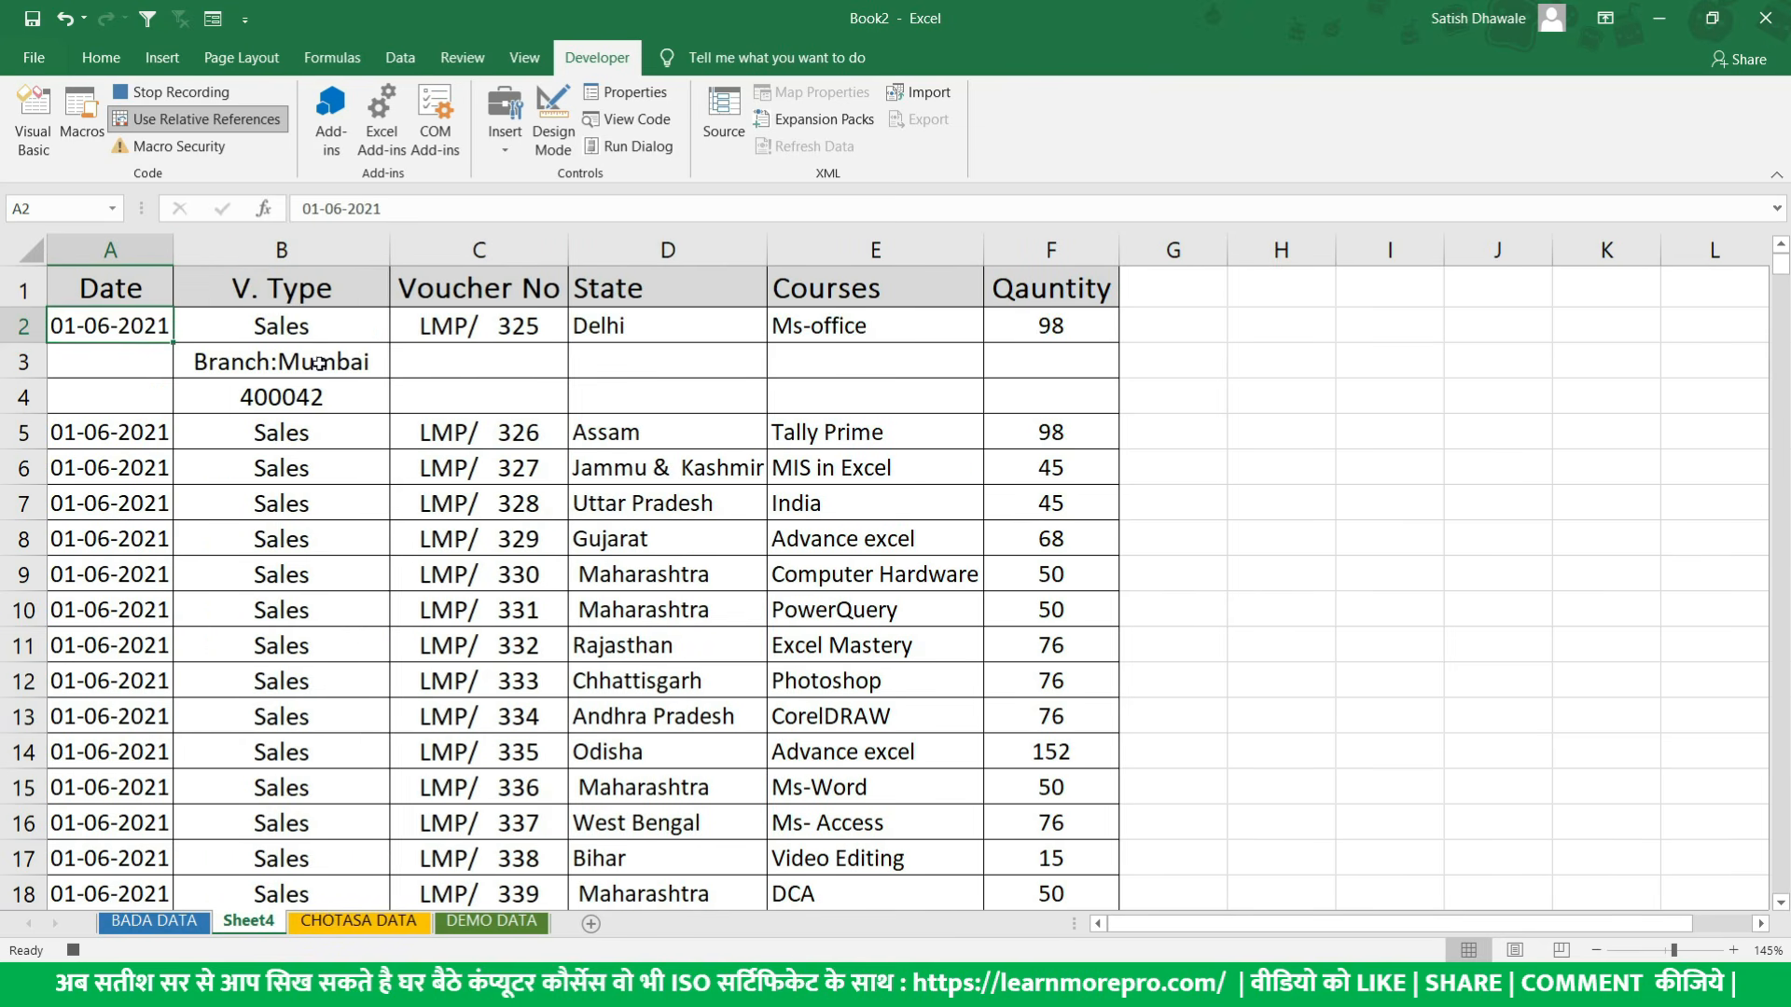
- Make the first data row, A2:F2, bold
{"action": "left_click_drag", "start_coordinate": [110, 325], "coordinate": [1059, 333]}
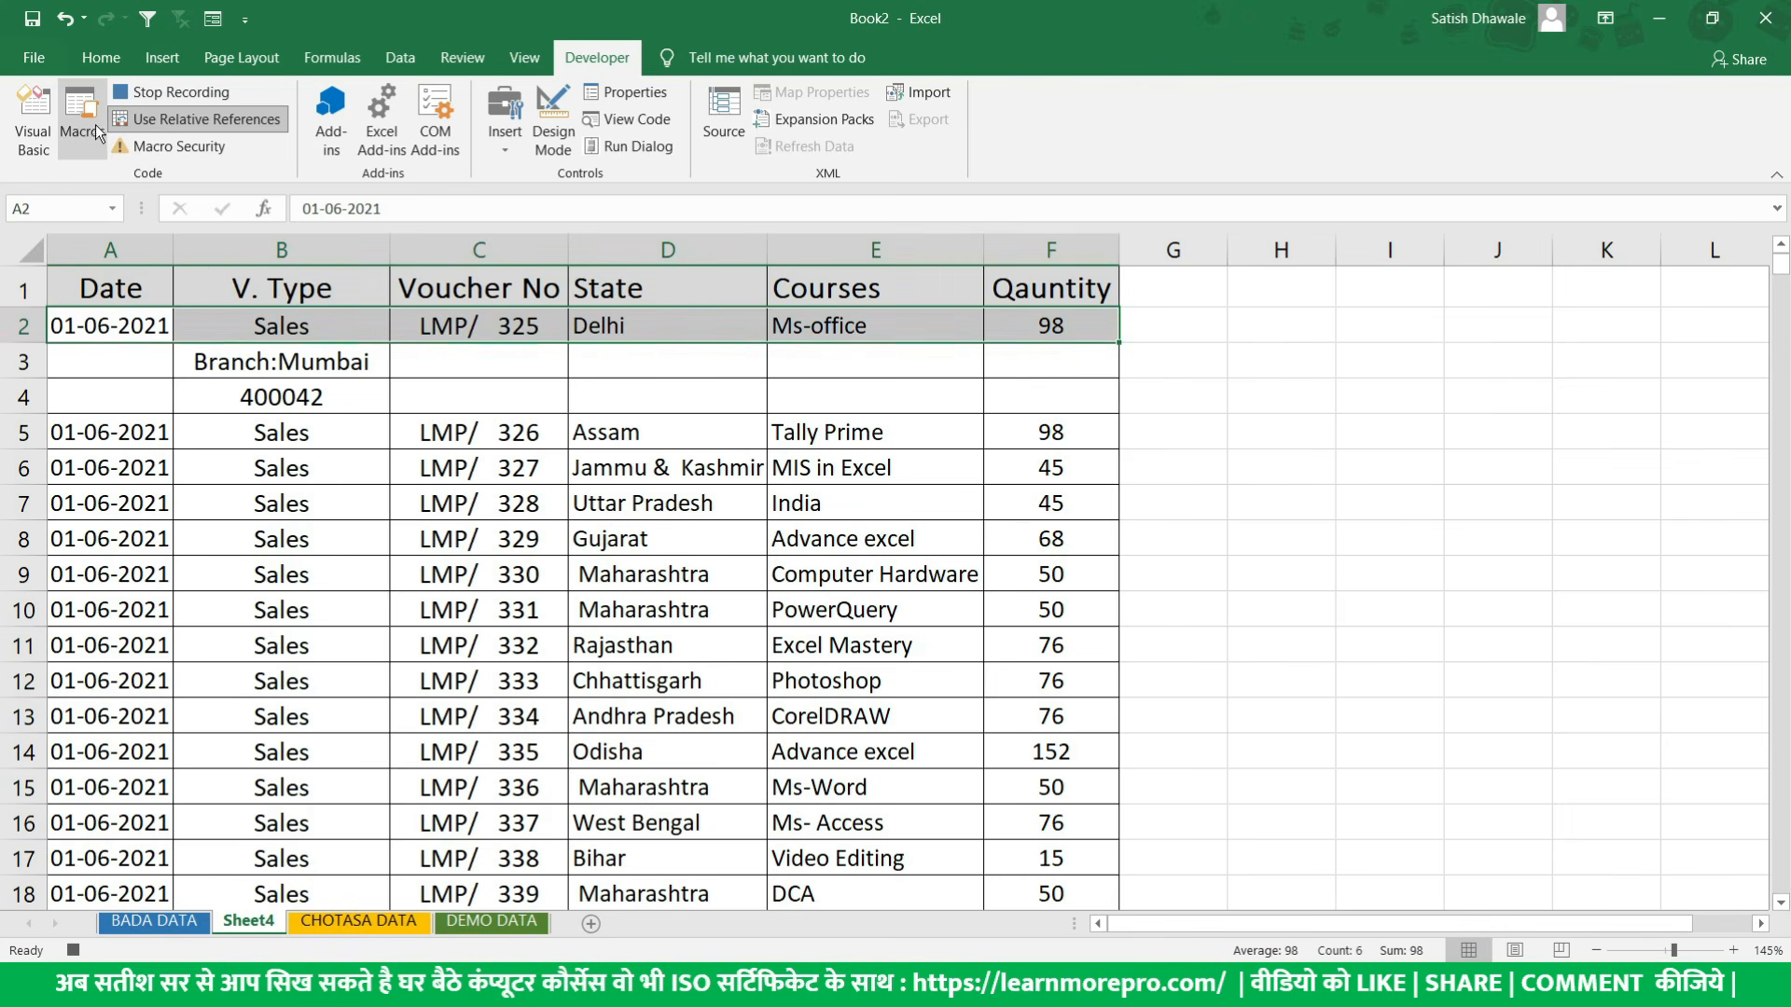
{"action": "left_click", "coordinate": [100, 58]}
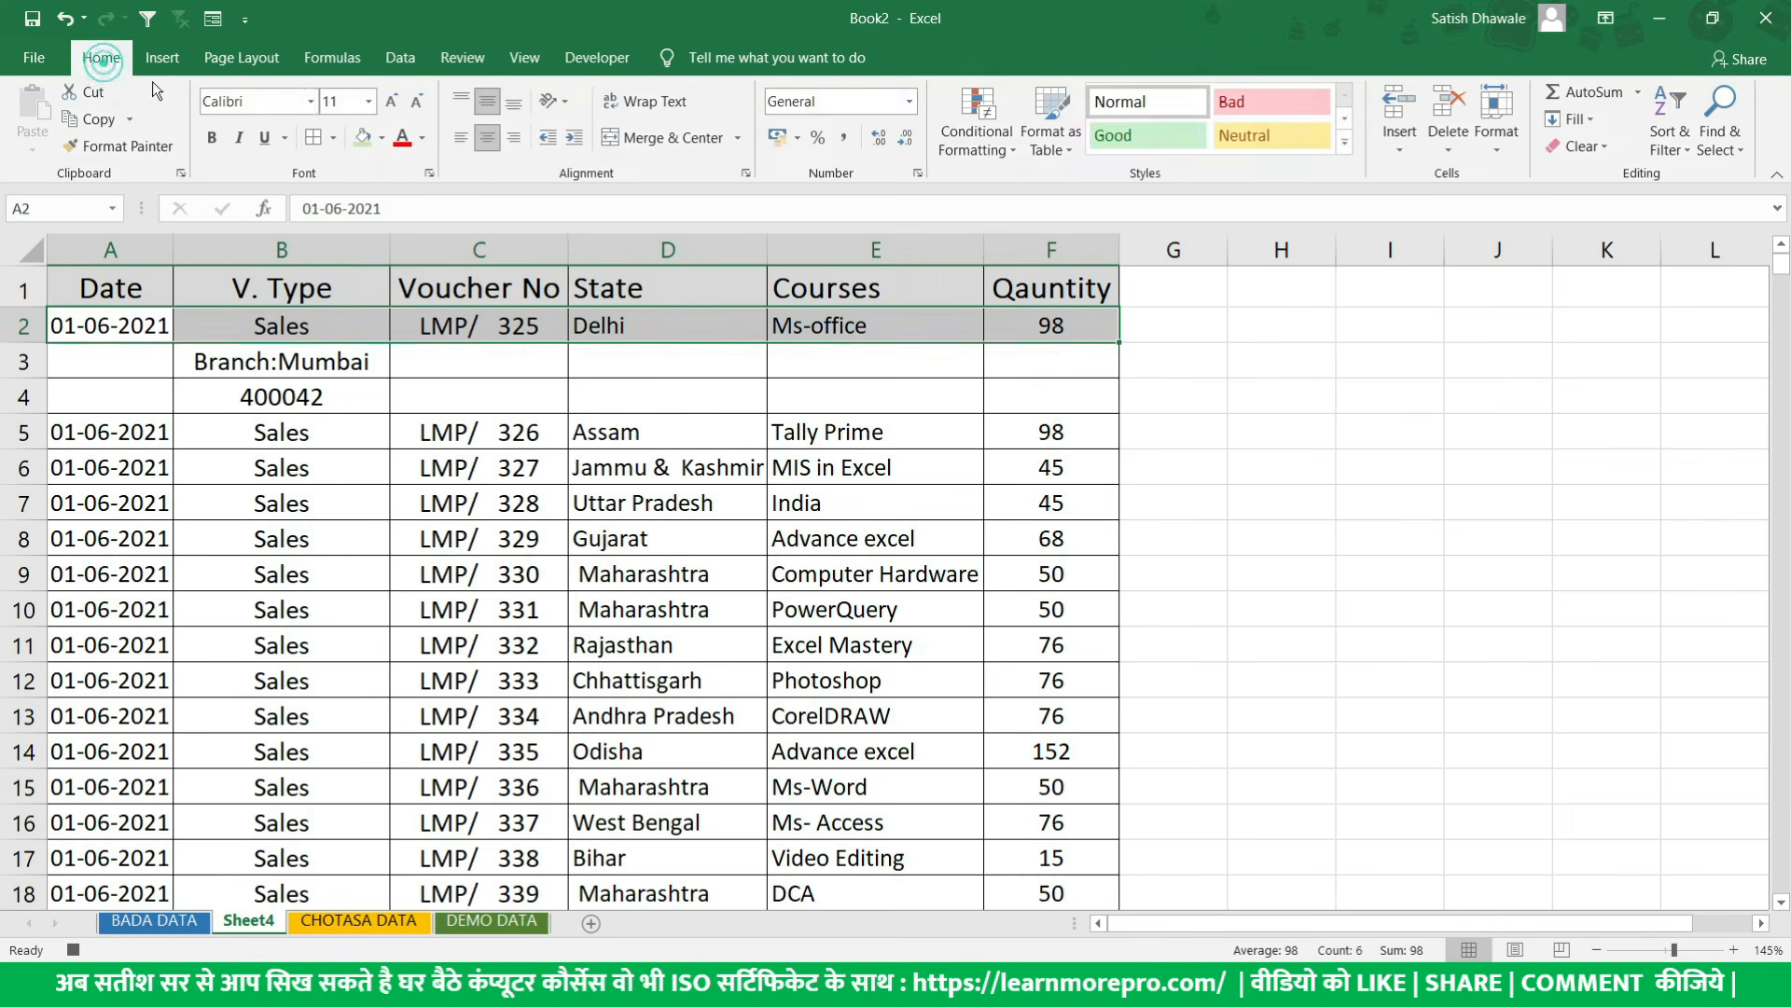
{"action": "left_click", "coordinate": [212, 138]}
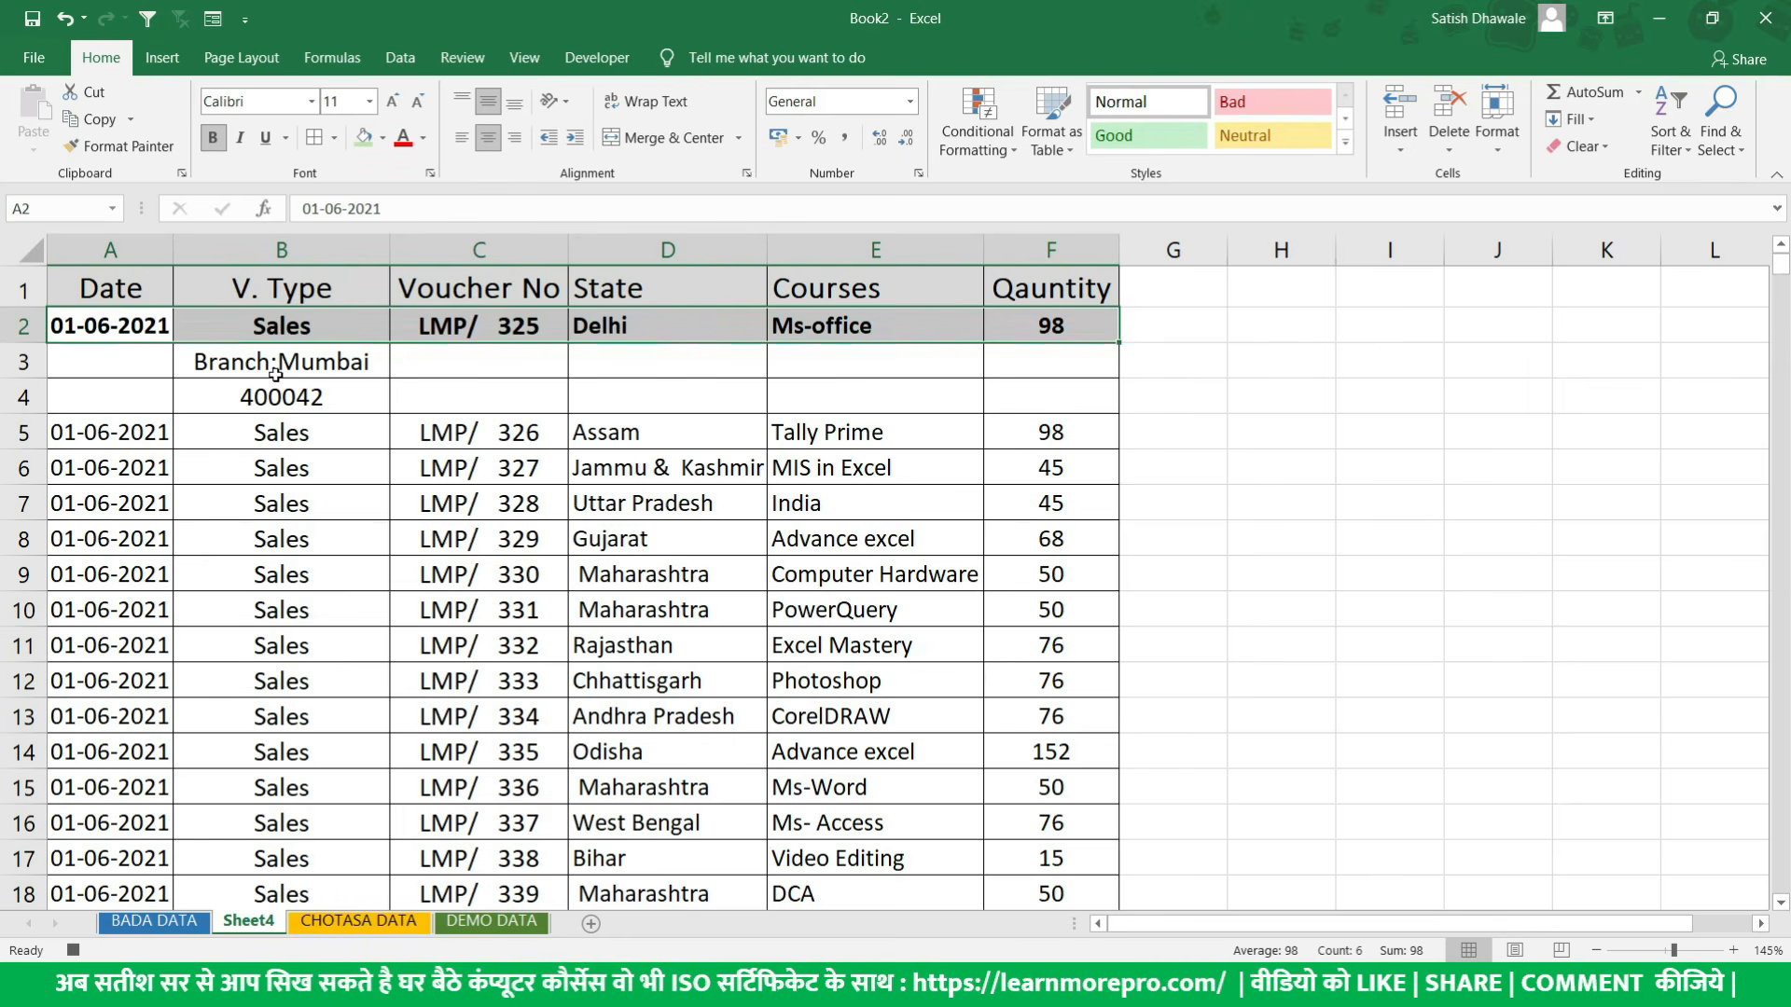
- Return to cell A2 and stop recording the macro
{"action": "left_click", "coordinate": [81, 328]}
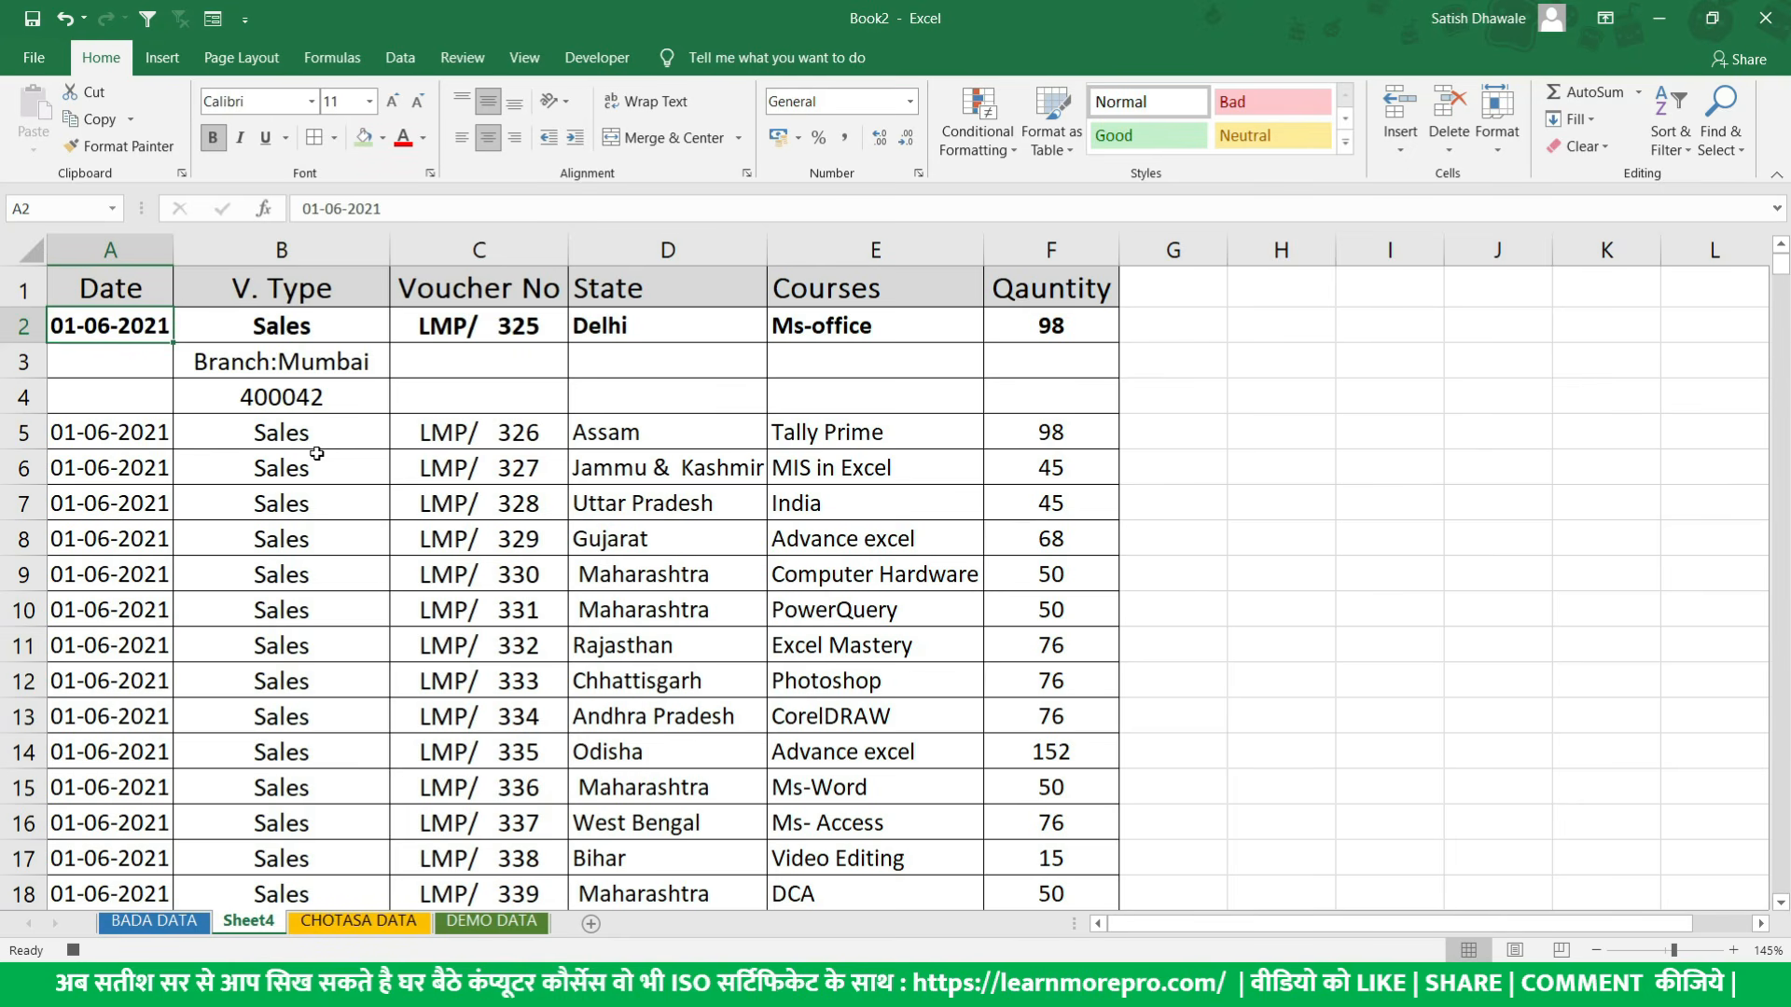
{"action": "left_click", "coordinate": [594, 60]}
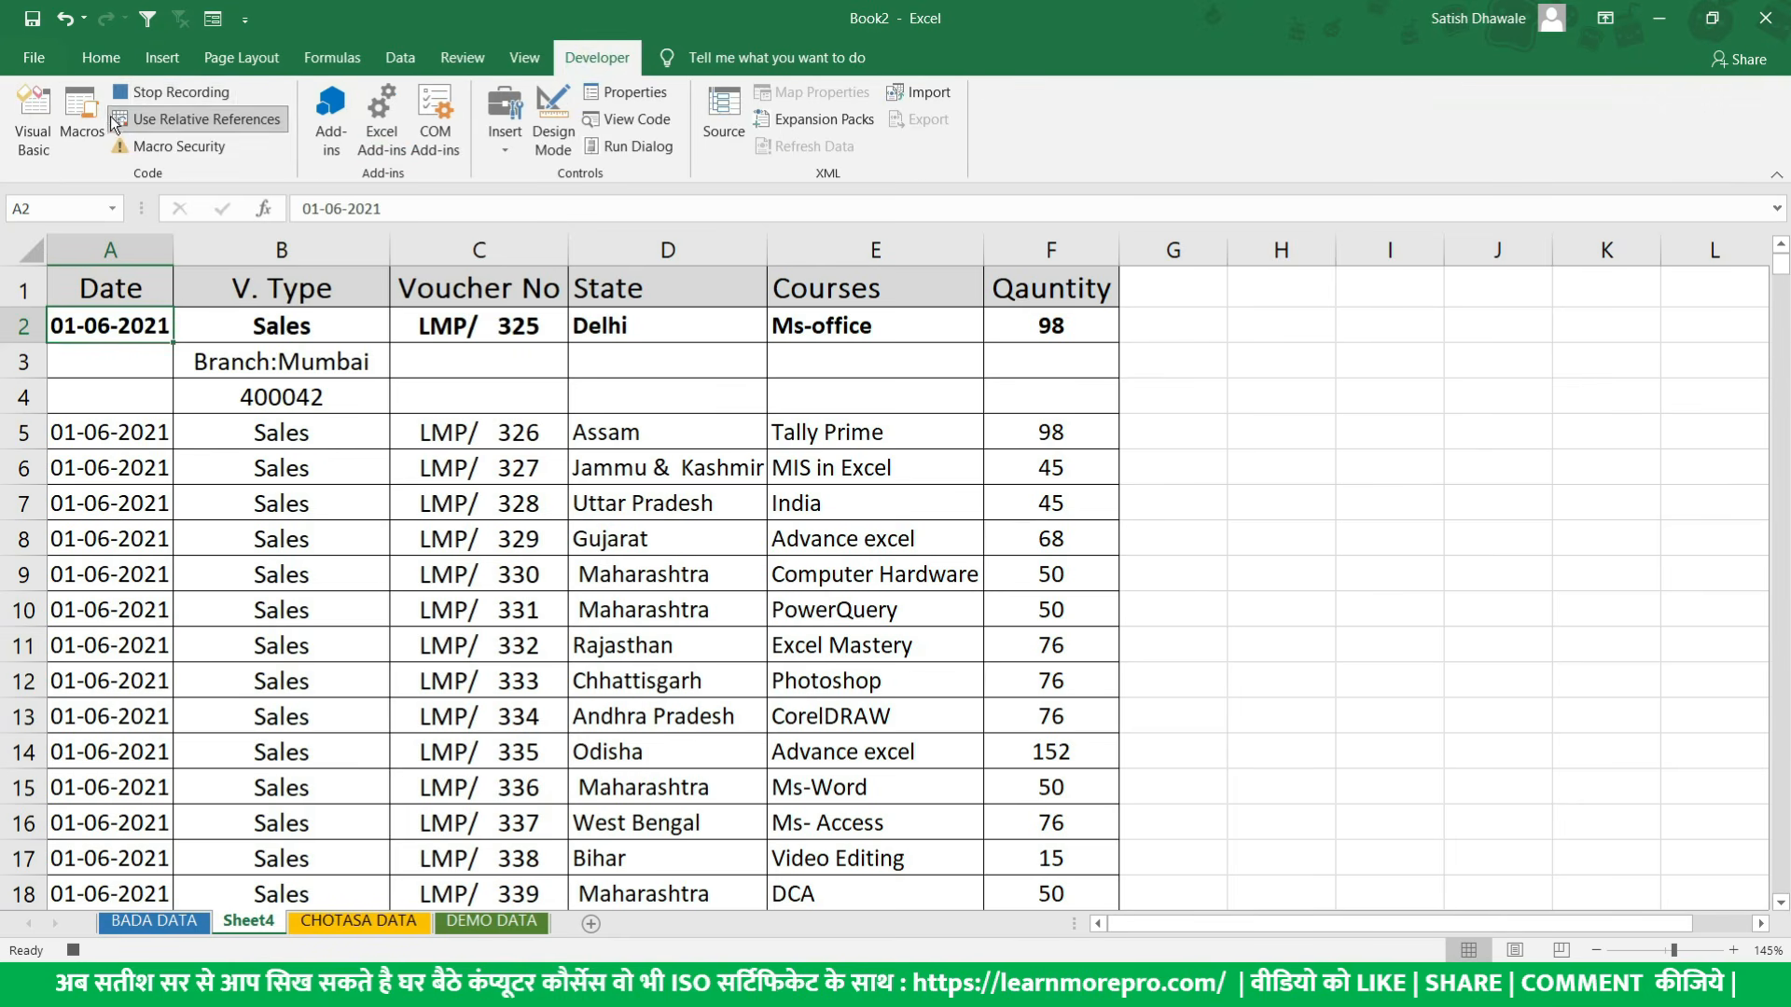
{"action": "left_click", "coordinate": [179, 92]}
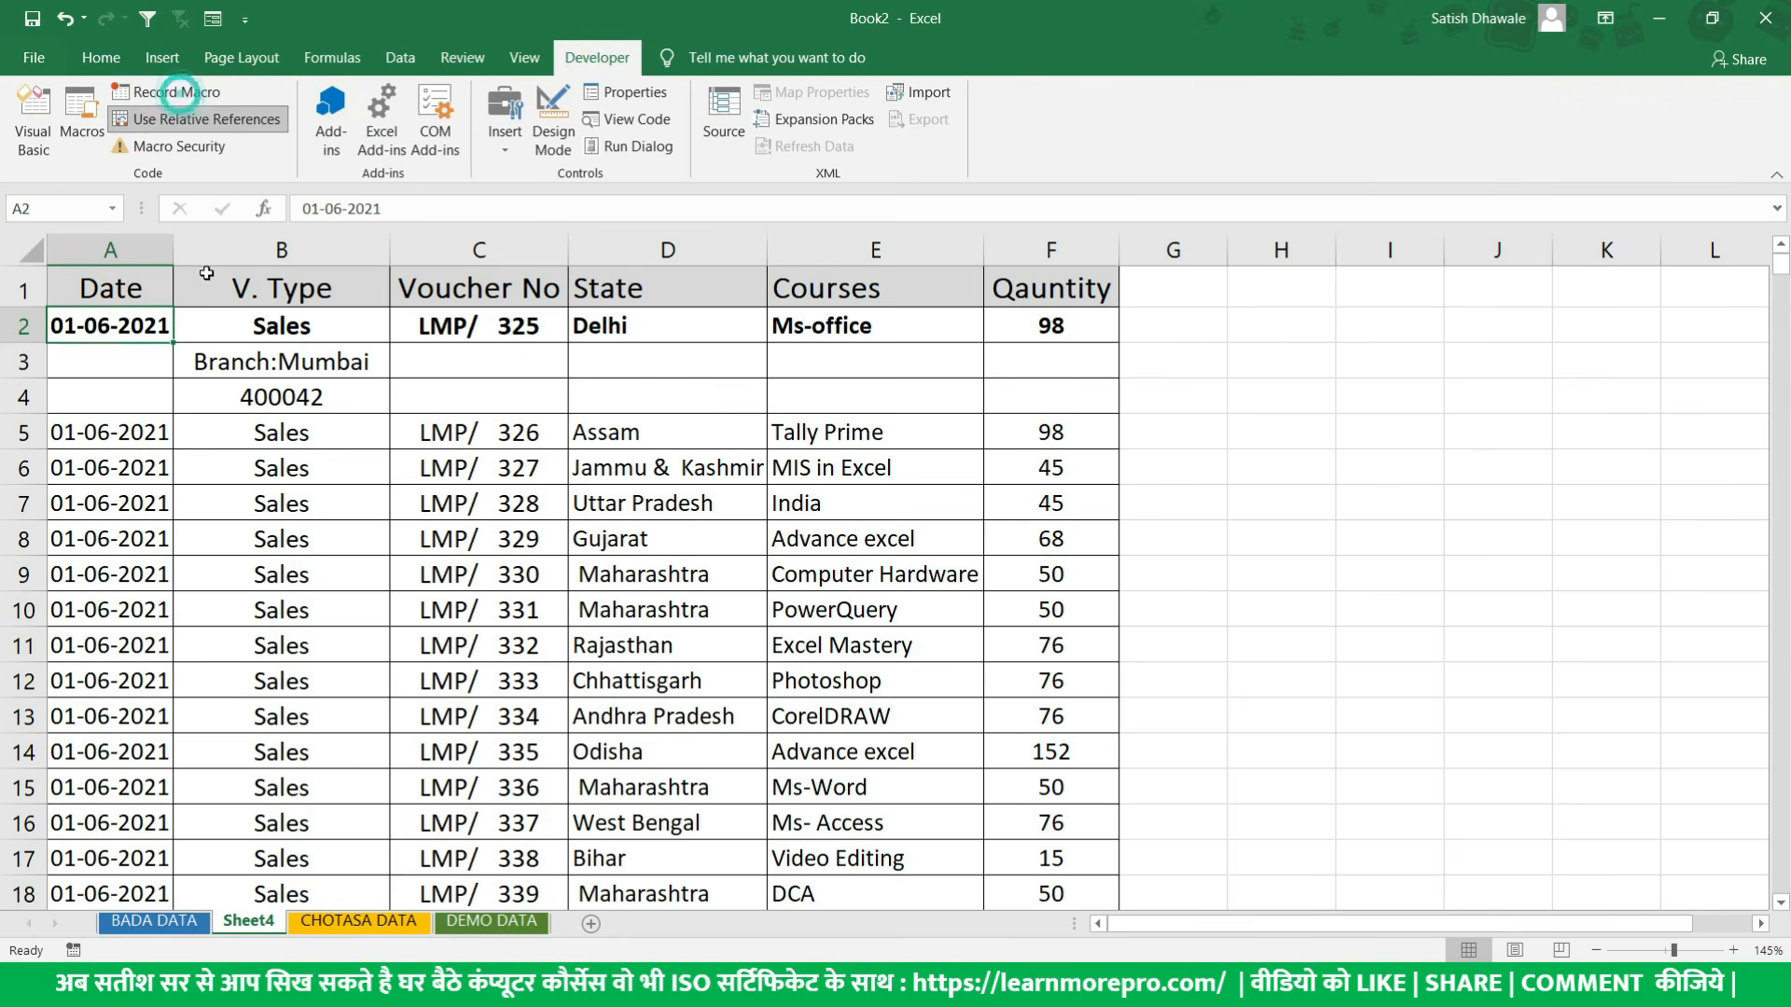
- Compare the recorded block A2:F4 with the next data row A5:F5, finishing with cell A5 selected
{"action": "left_click", "coordinate": [122, 432]}
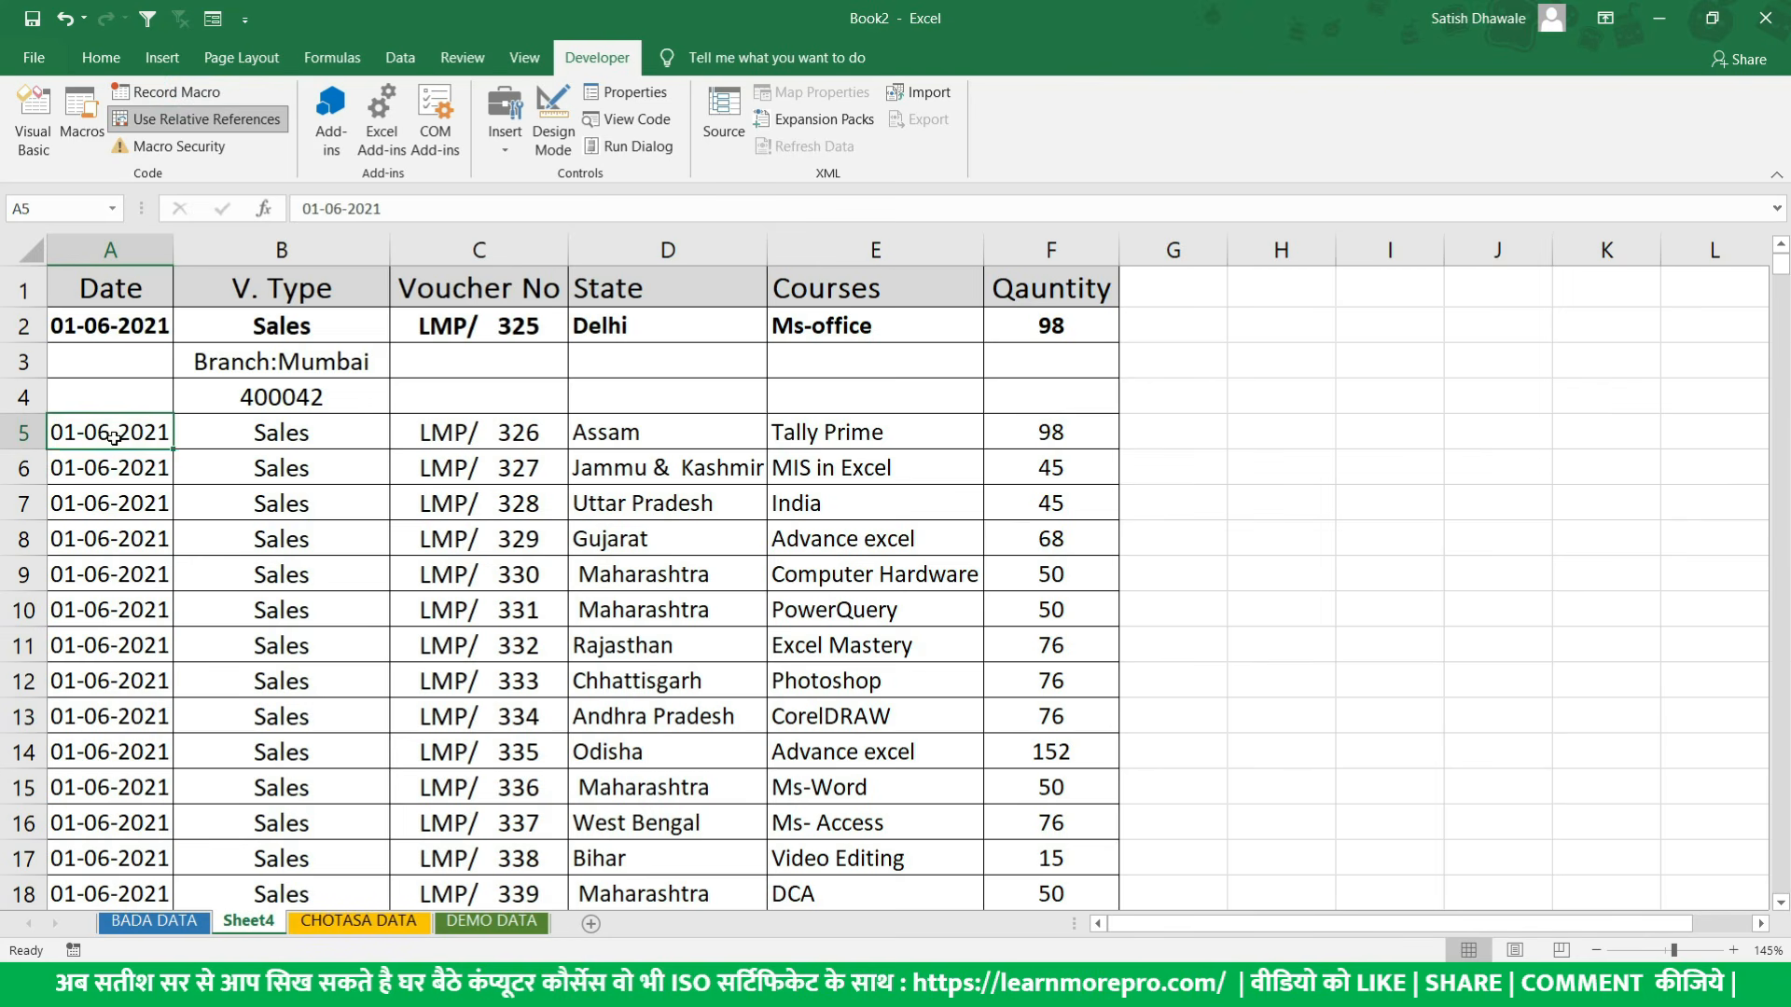
{"action": "left_click", "coordinate": [129, 332]}
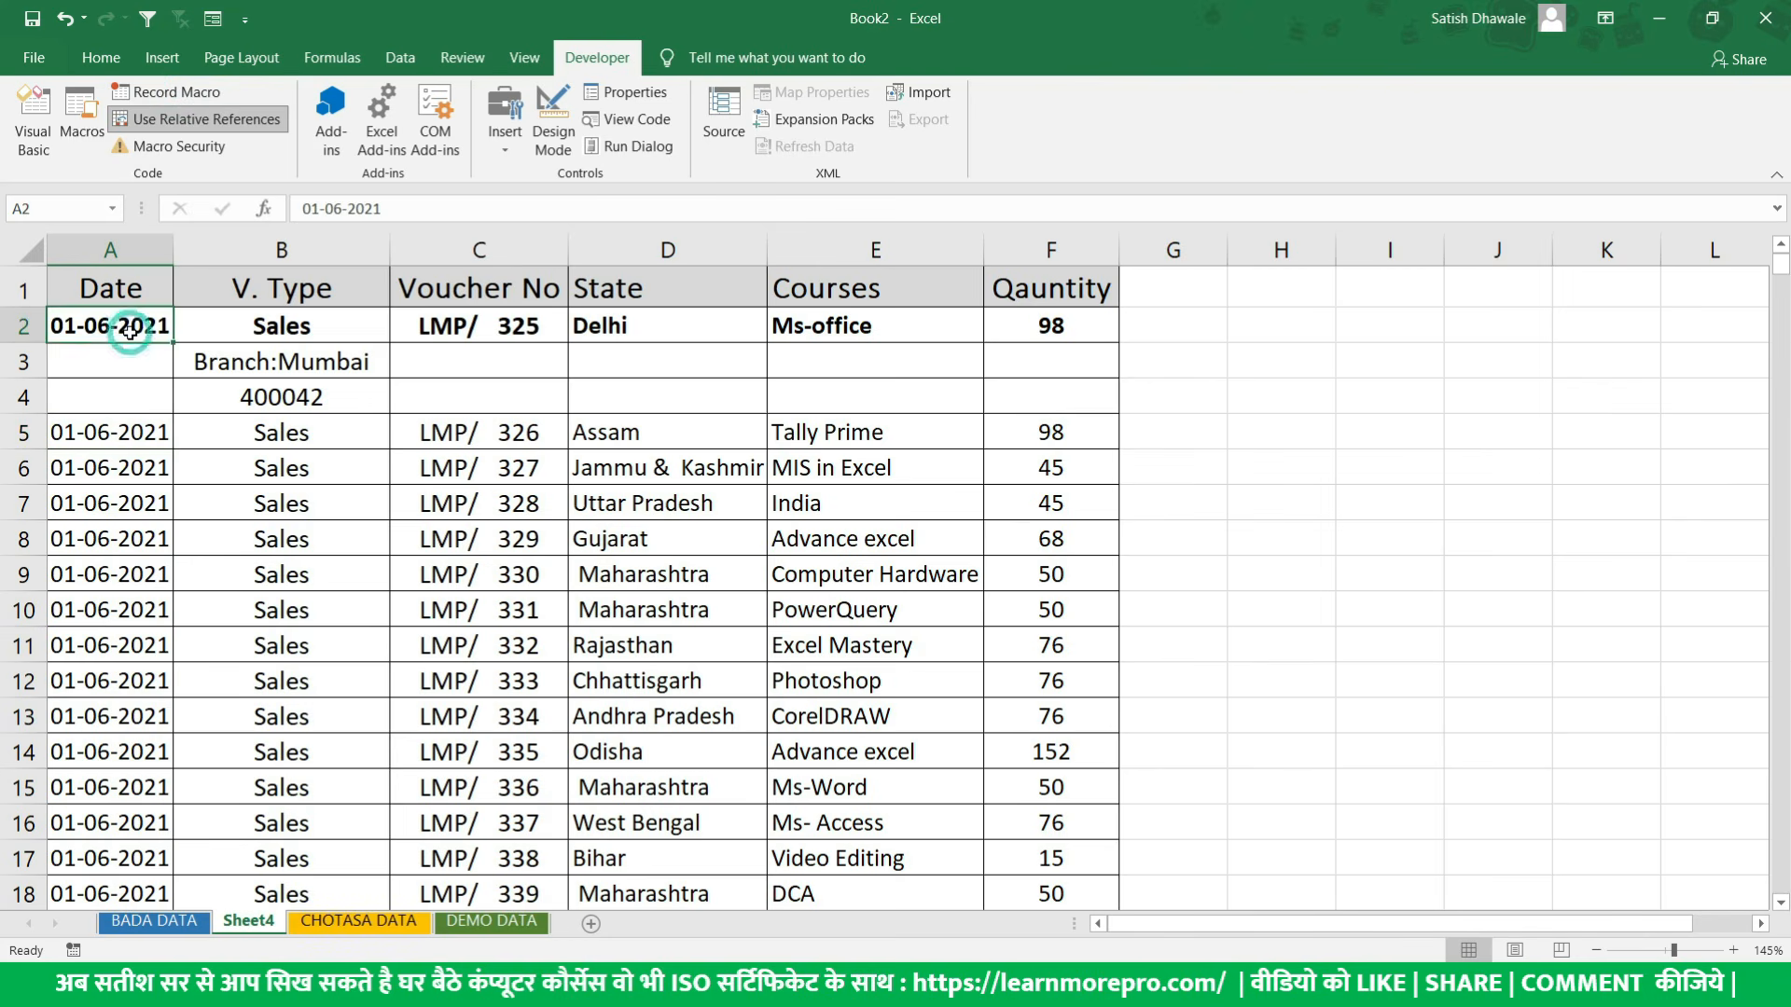
{"action": "left_click_drag", "start_coordinate": [128, 328], "coordinate": [1048, 388]}
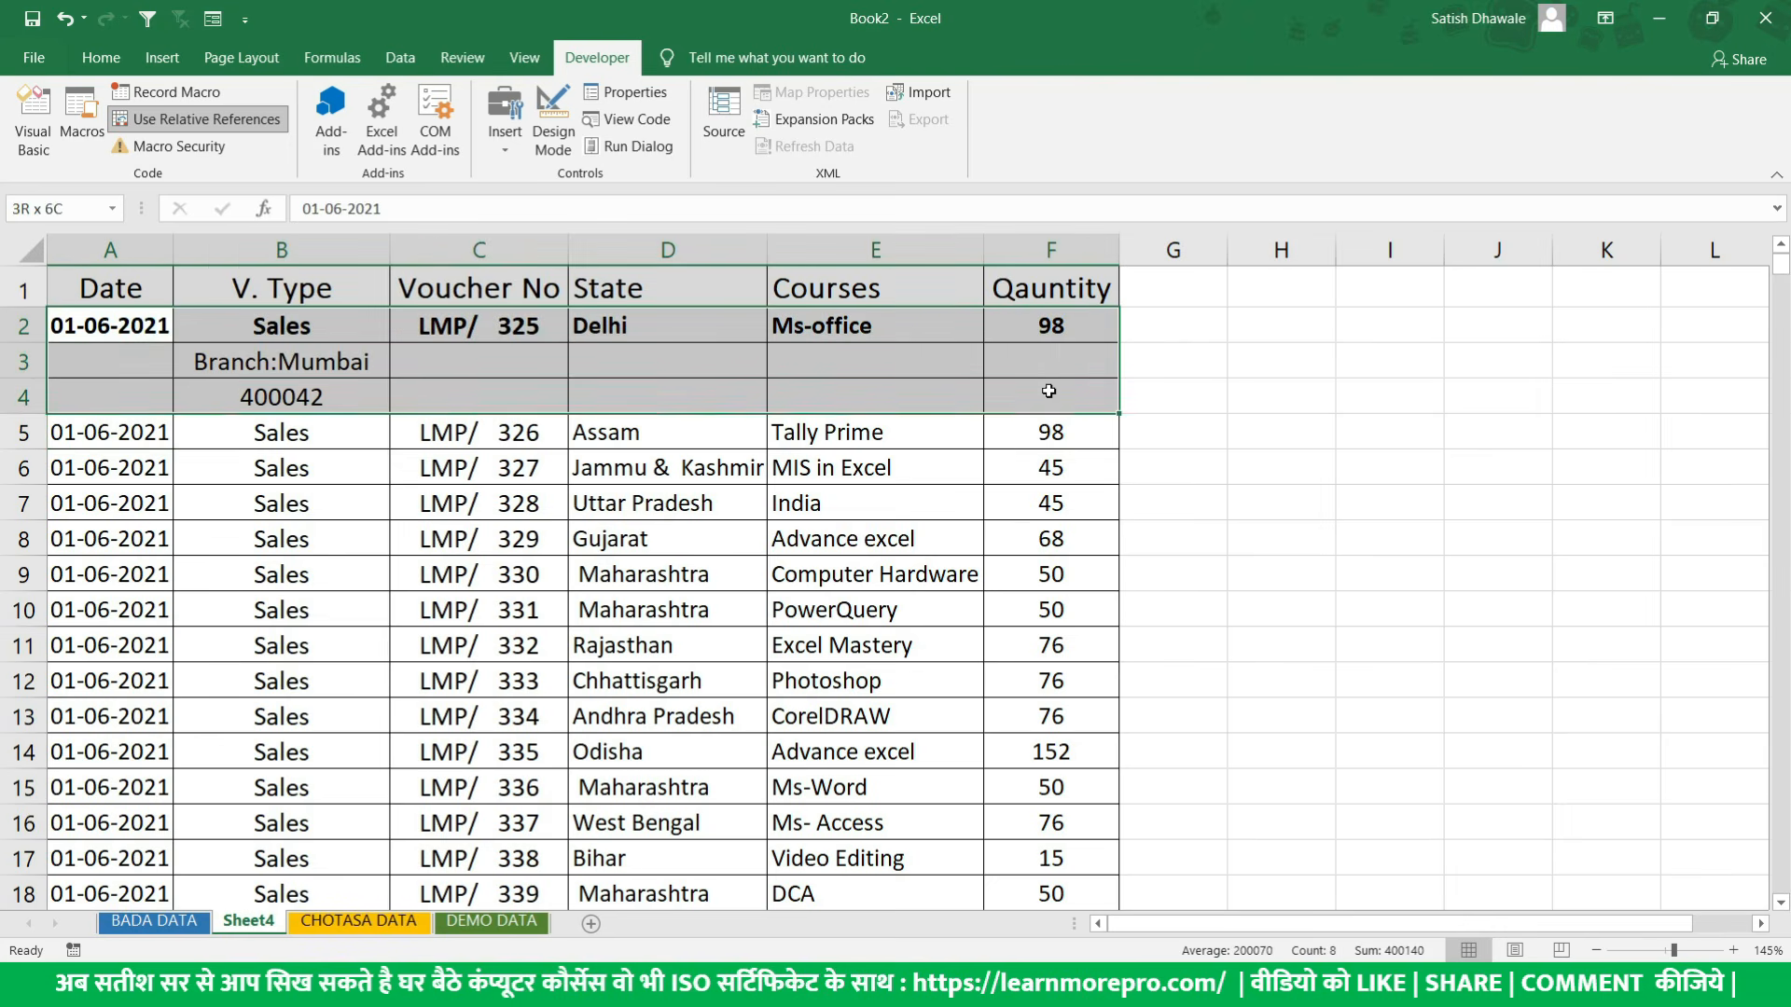
{"action": "left_click", "coordinate": [144, 331]}
{"action": "left_click", "coordinate": [140, 433]}
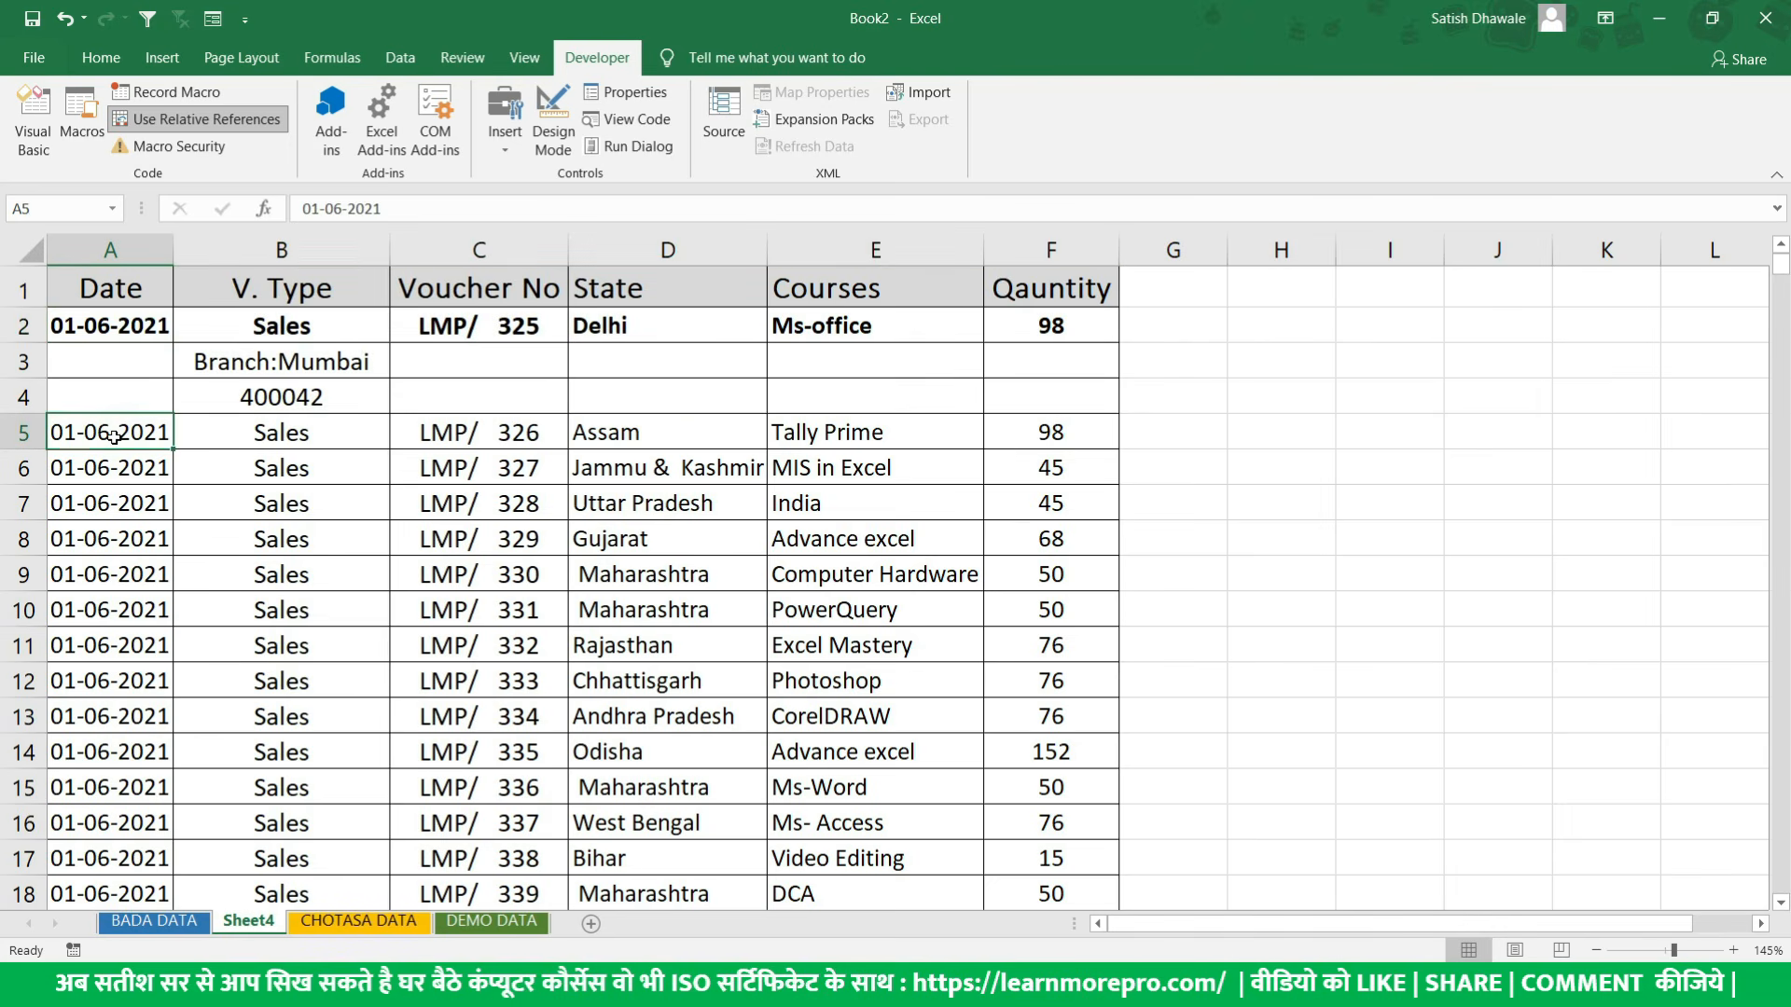
{"action": "left_click_drag", "start_coordinate": [112, 435], "coordinate": [1008, 438]}
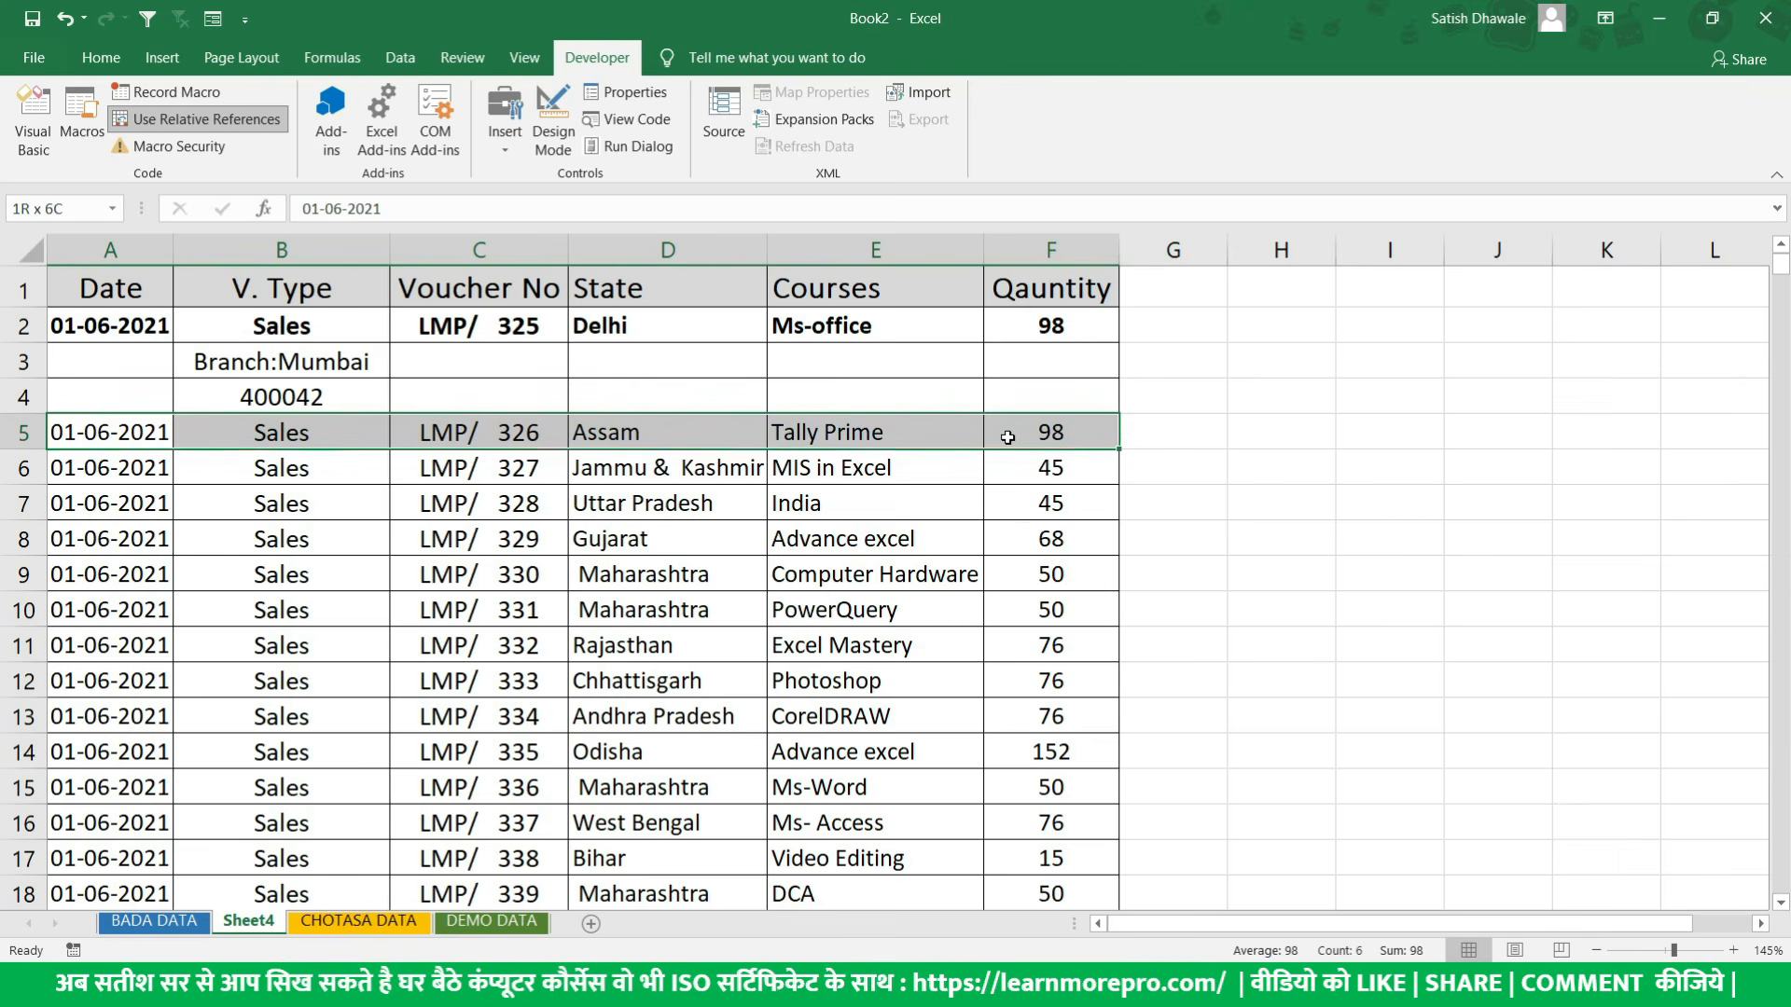
{"action": "left_click", "coordinate": [145, 432]}
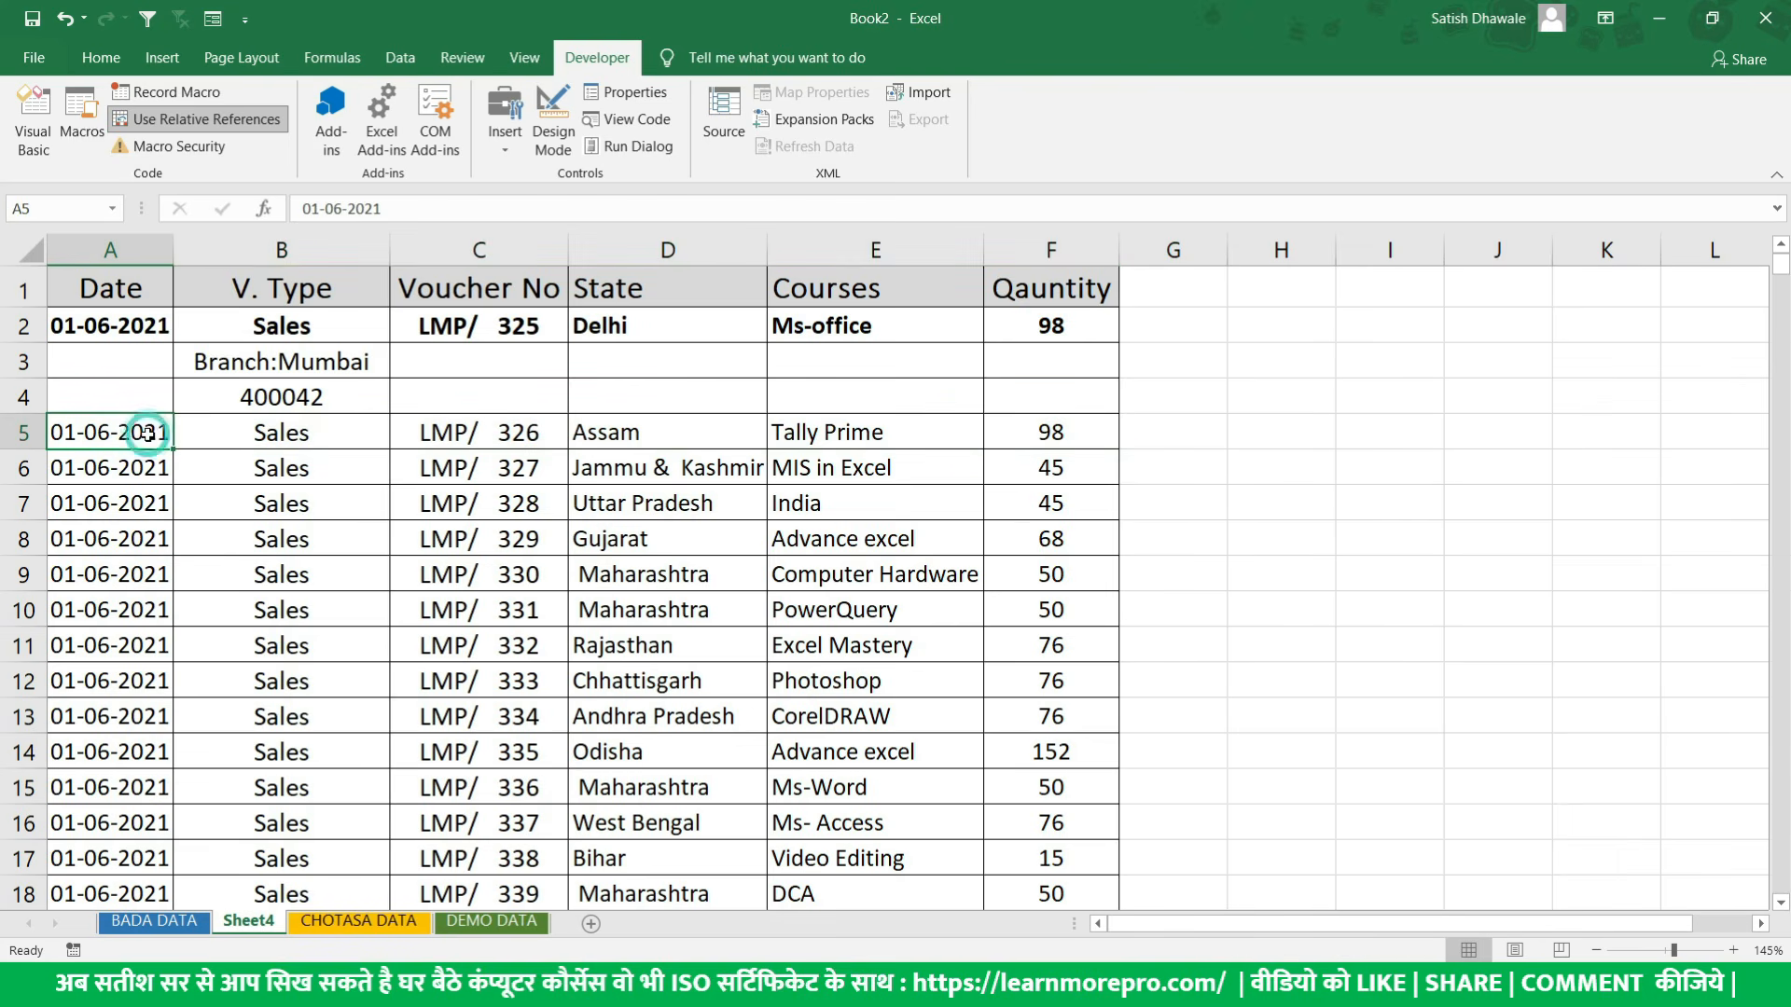
- Run the Relative_Ref macro on the data rows starting at cells A5, A8 and A11
{"action": "key", "text": "ctrl+q"}
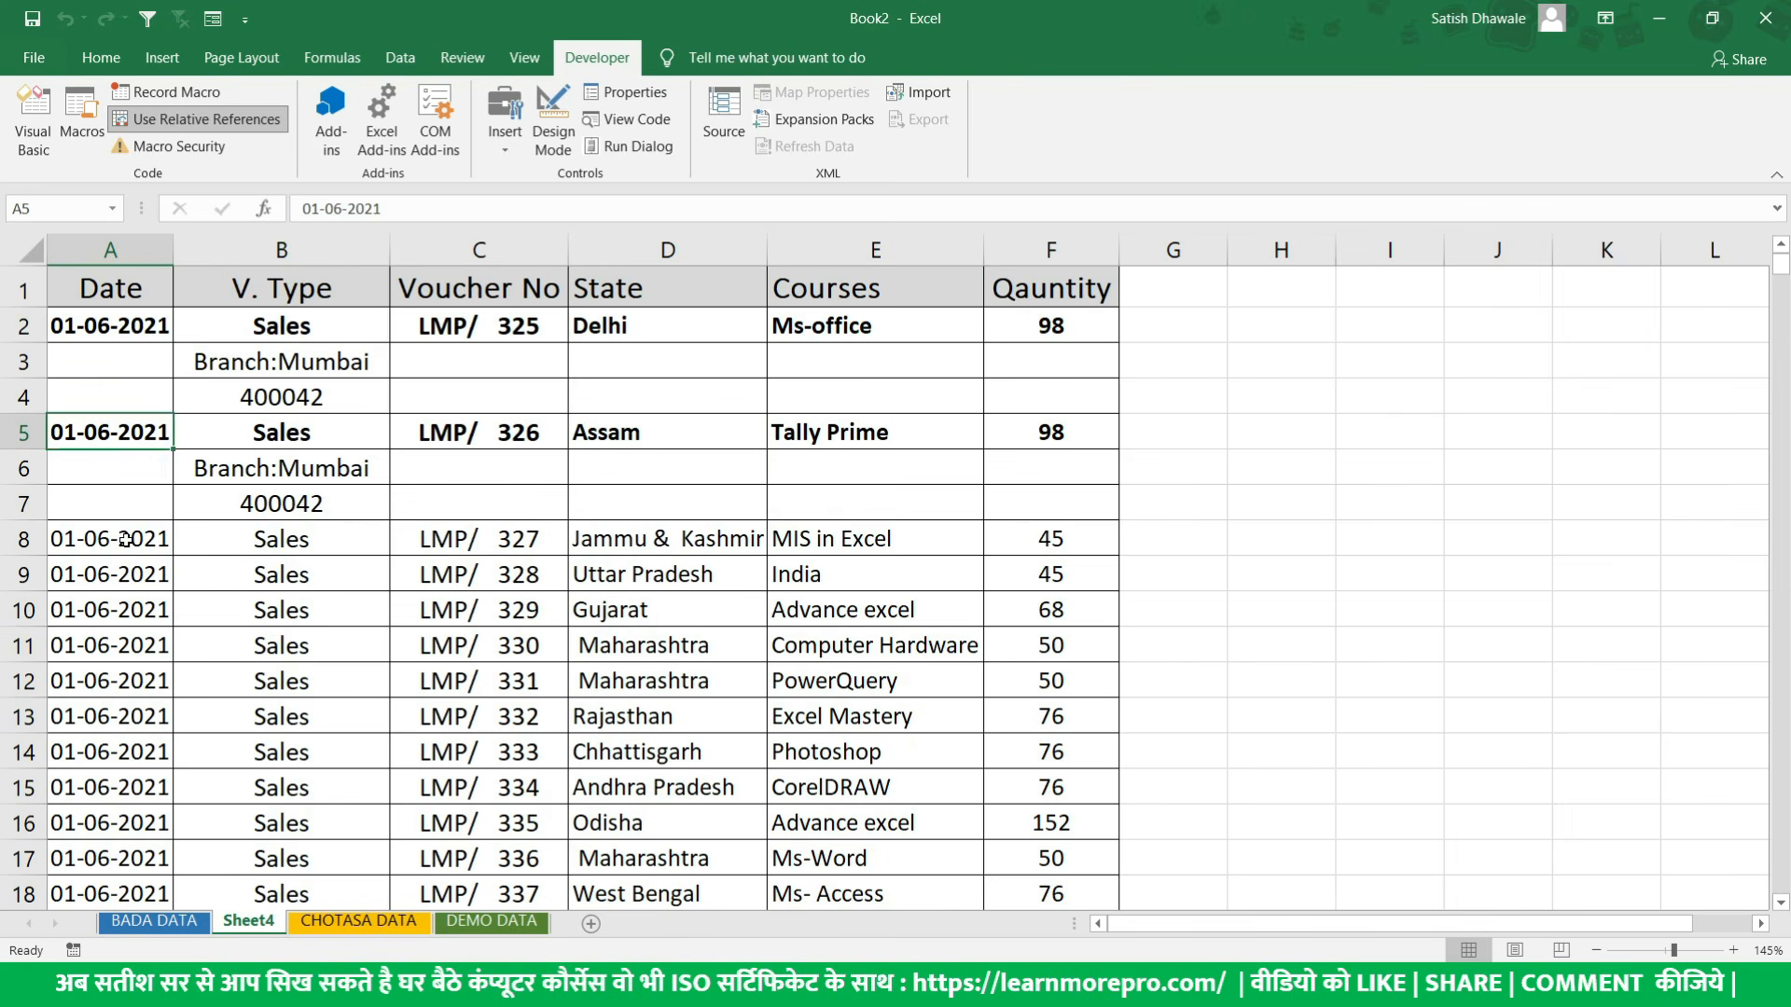
{"action": "left_click", "coordinate": [125, 539]}
{"action": "key", "text": "ctrl+q"}
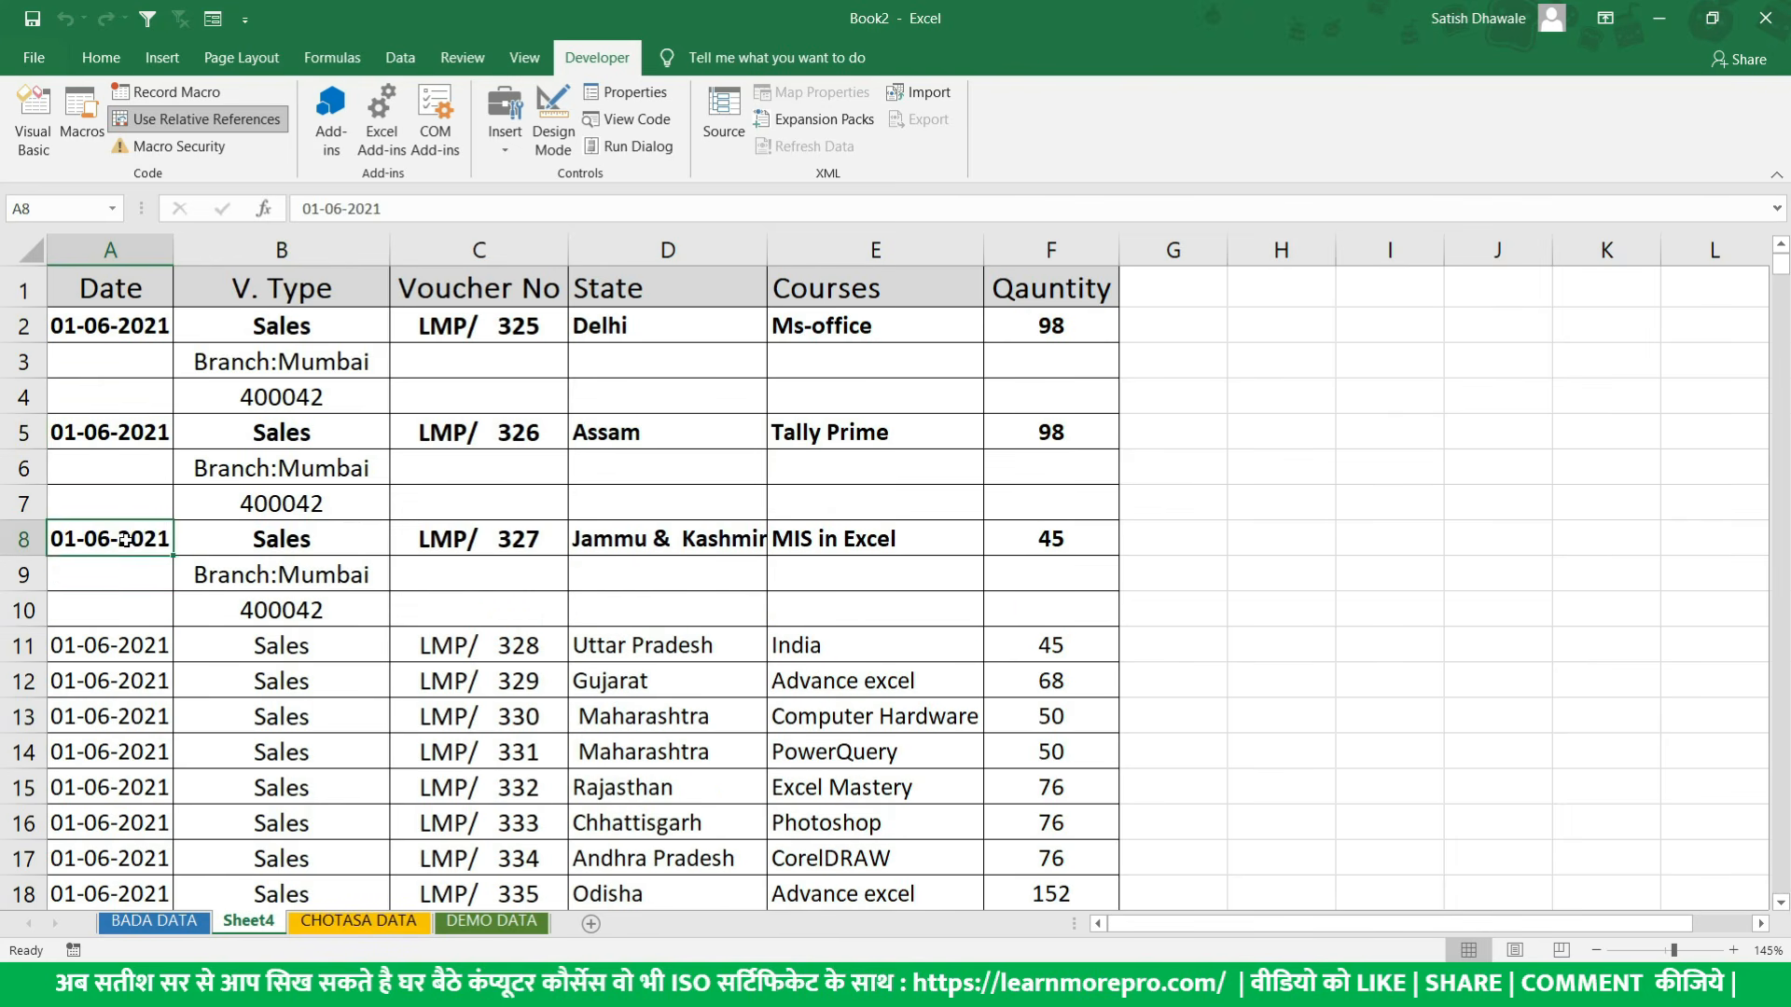
{"action": "left_click", "coordinate": [120, 653]}
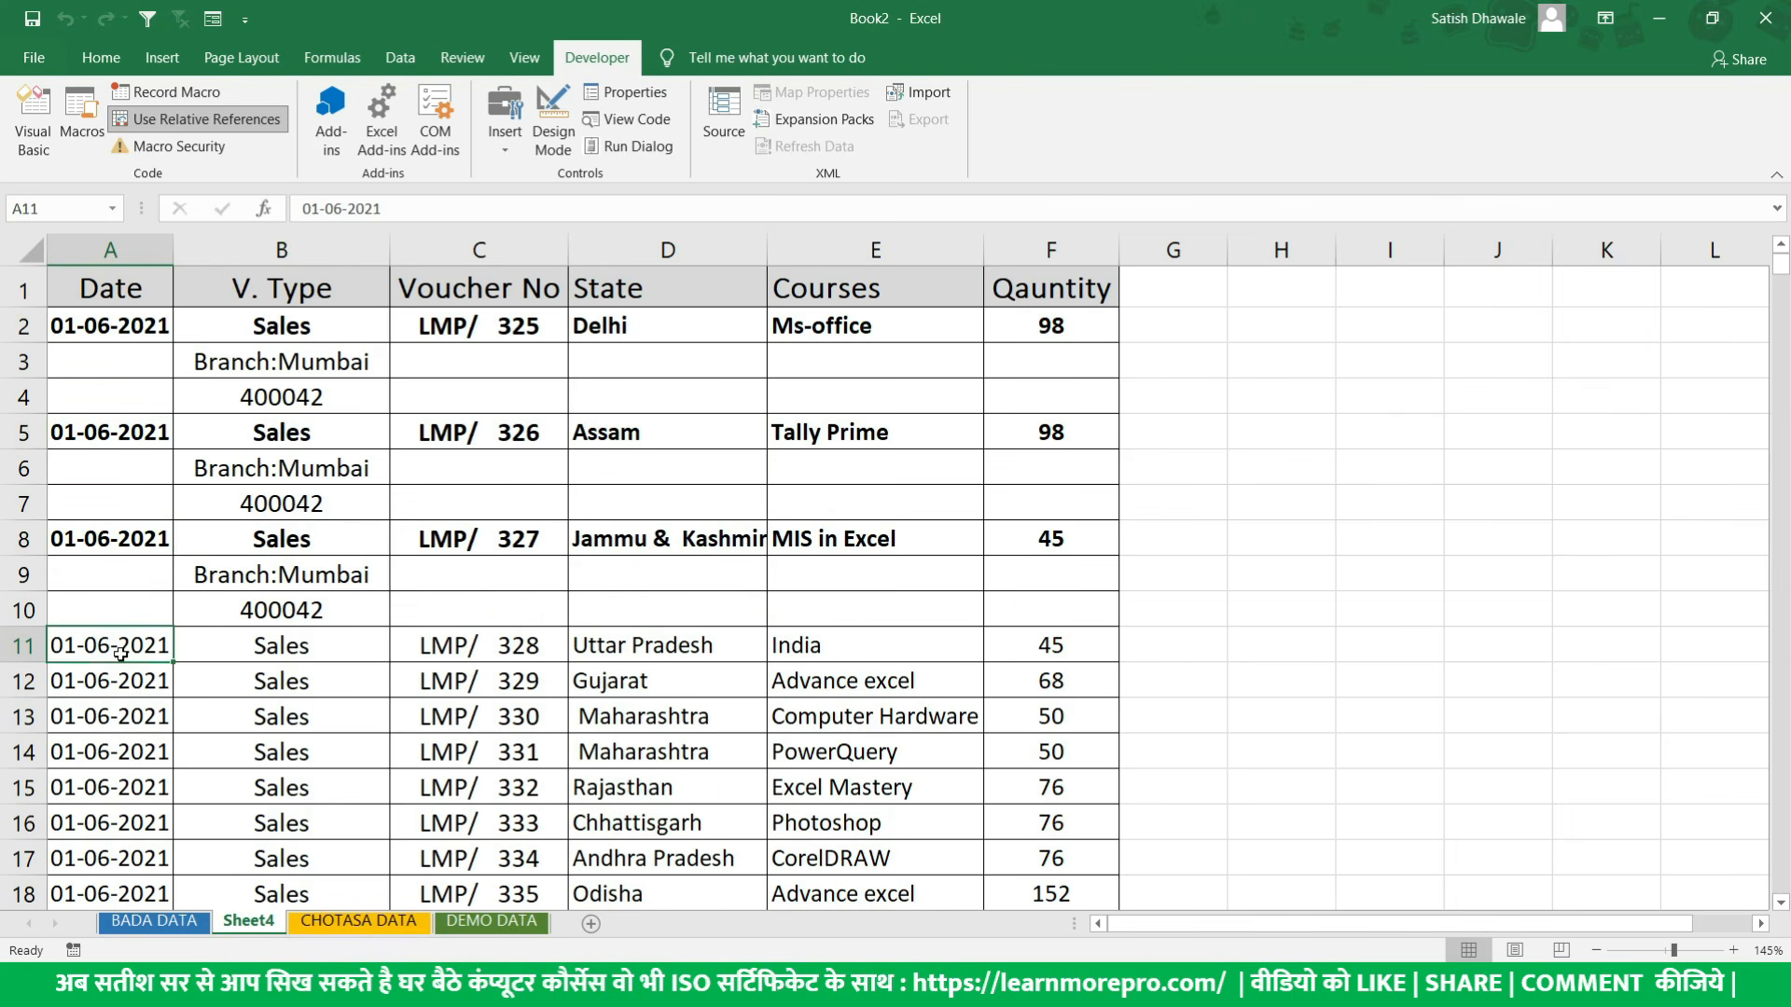
{"action": "key", "text": "ctrl+q"}
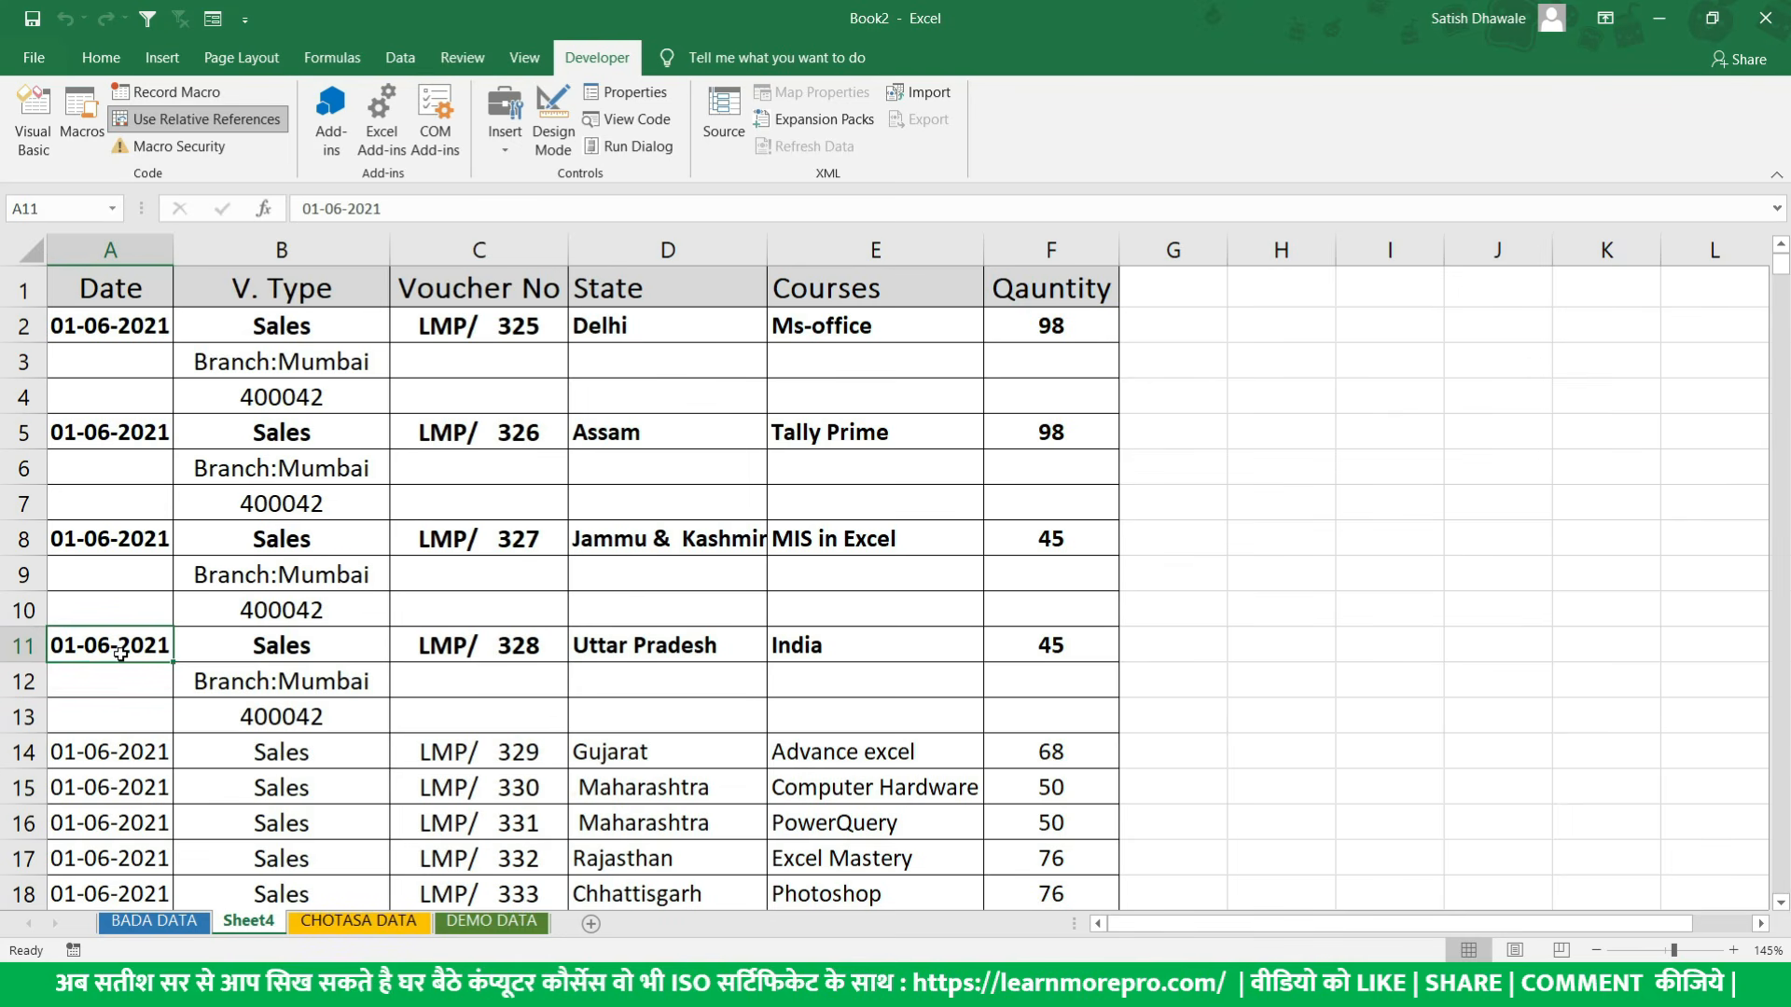
- Check the next unformatted row at A14 and the relative-reference setting, then go back to the recording's start cell A2
{"action": "scroll", "coordinate": [119, 652], "scroll_direction": "down", "scroll_amount": 1}
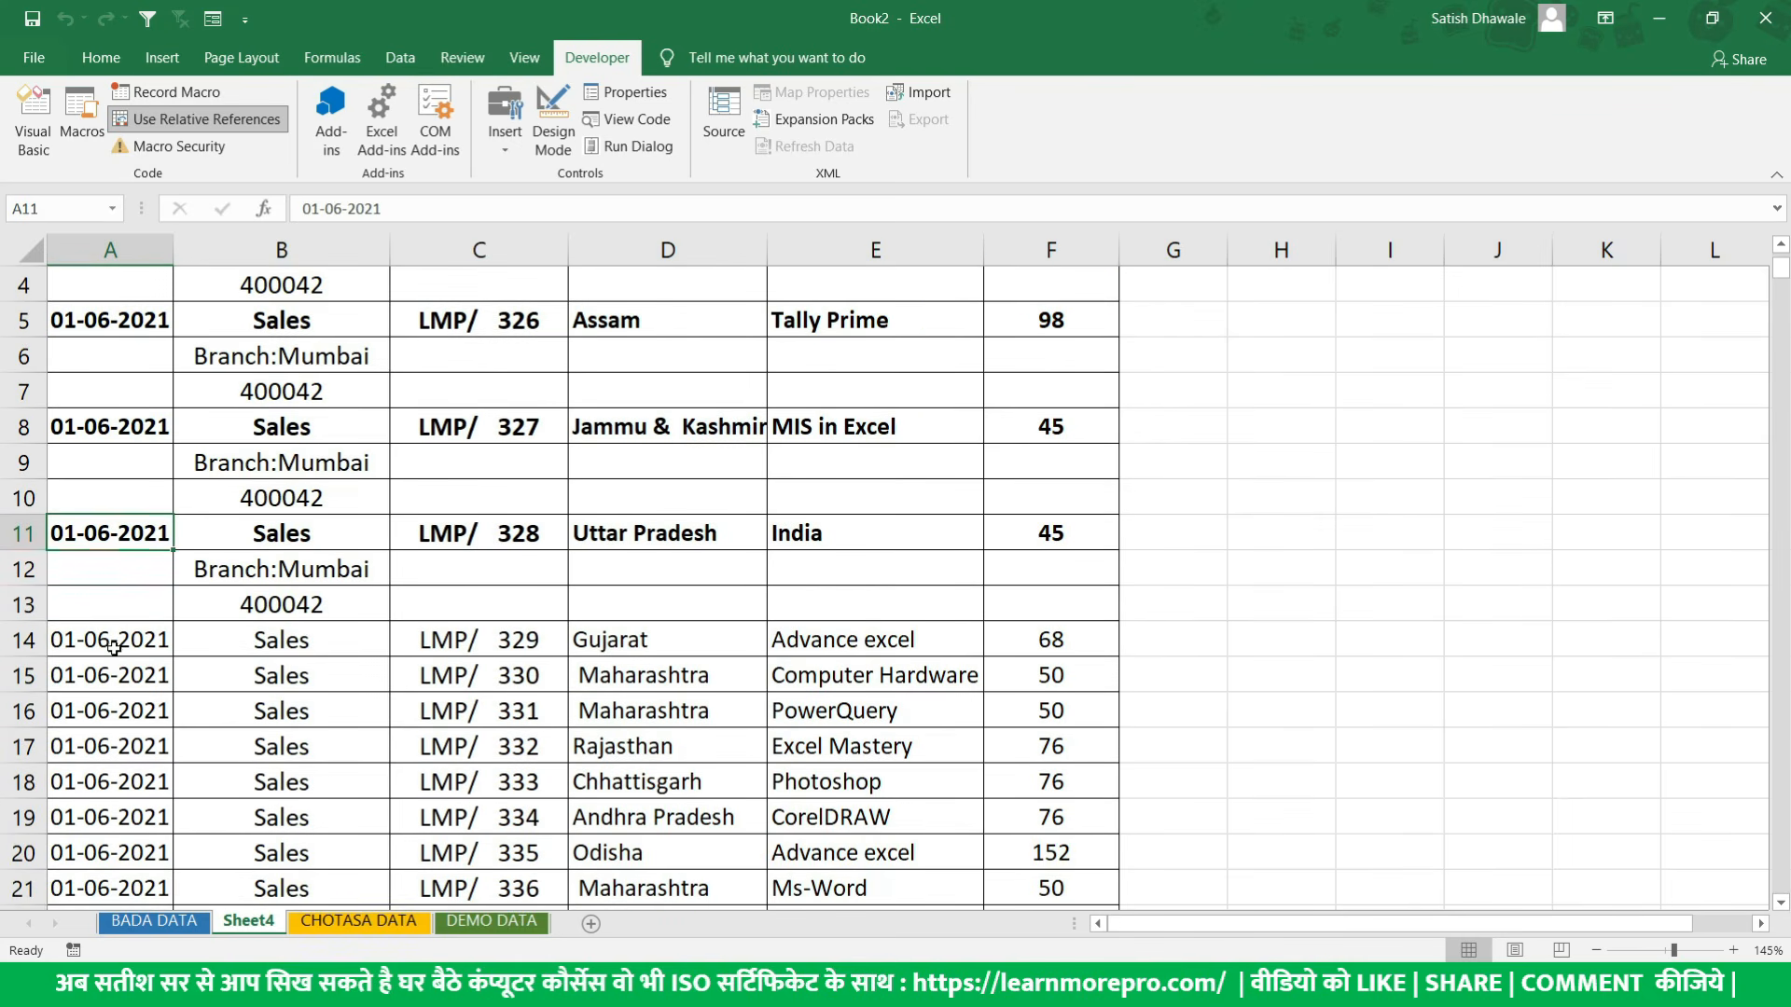
{"action": "left_click", "coordinate": [113, 648]}
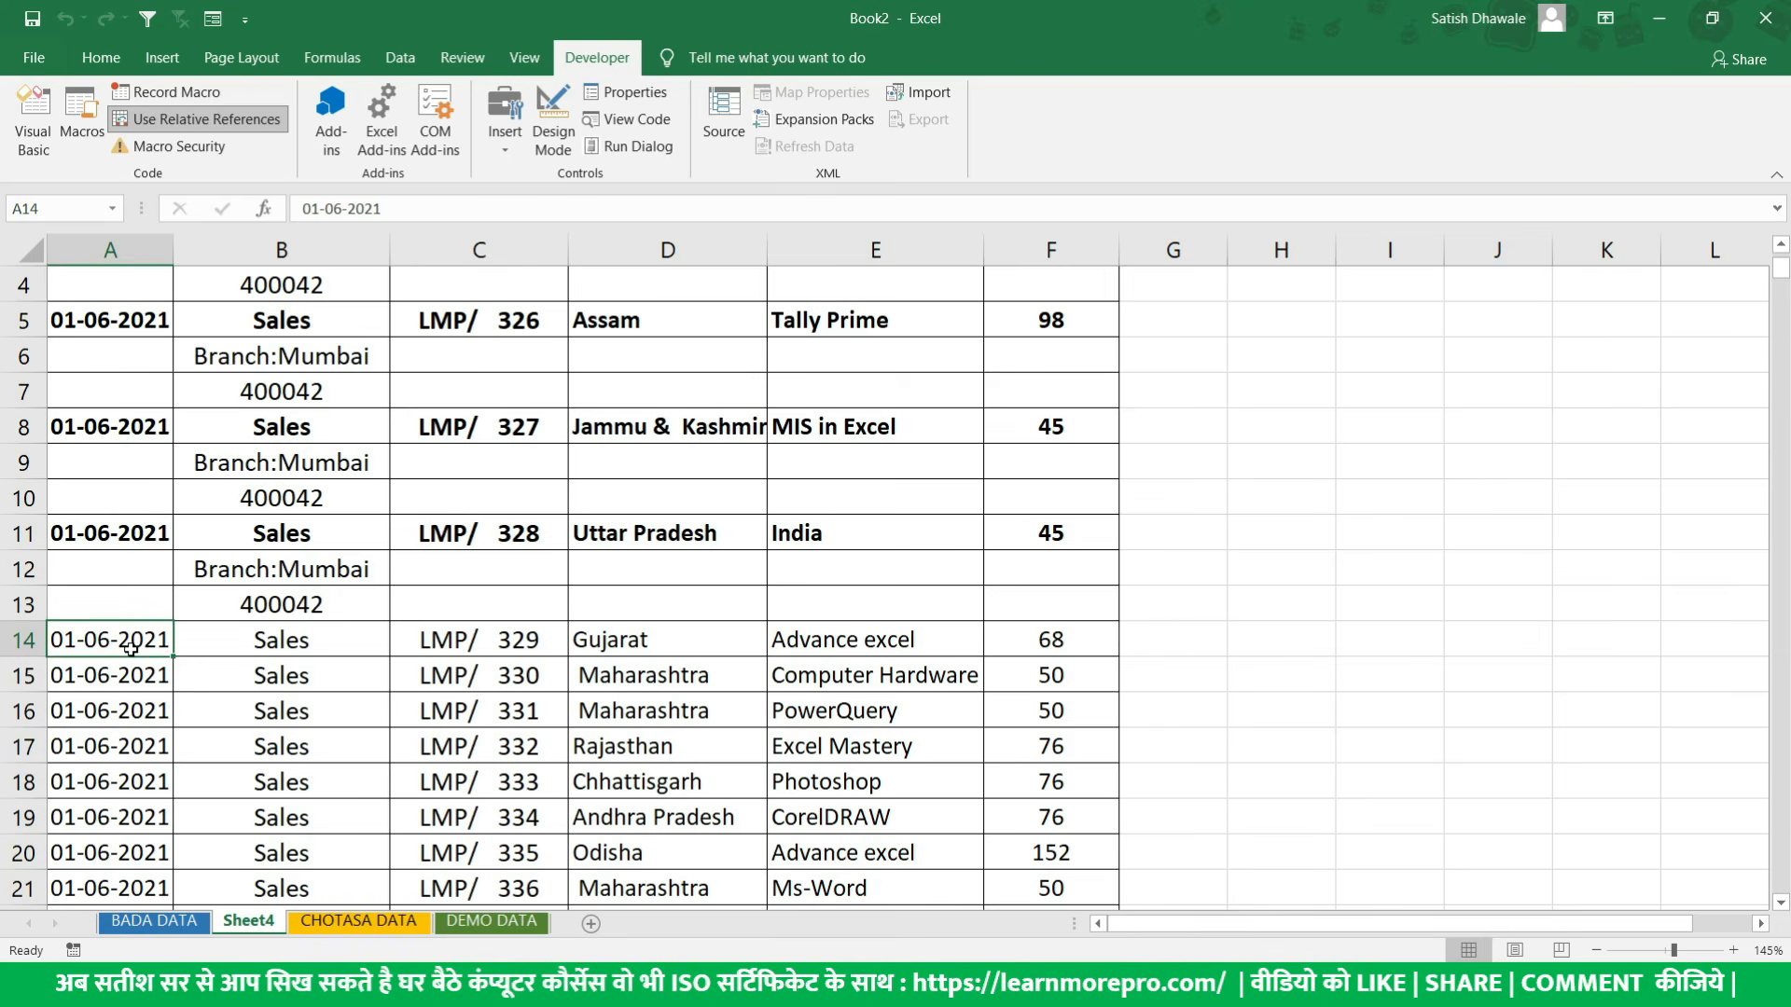
{"action": "left_click", "coordinate": [239, 116]}
{"action": "scroll", "coordinate": [101, 343], "scroll_direction": "up", "scroll_amount": 1}
{"action": "left_click", "coordinate": [104, 333]}
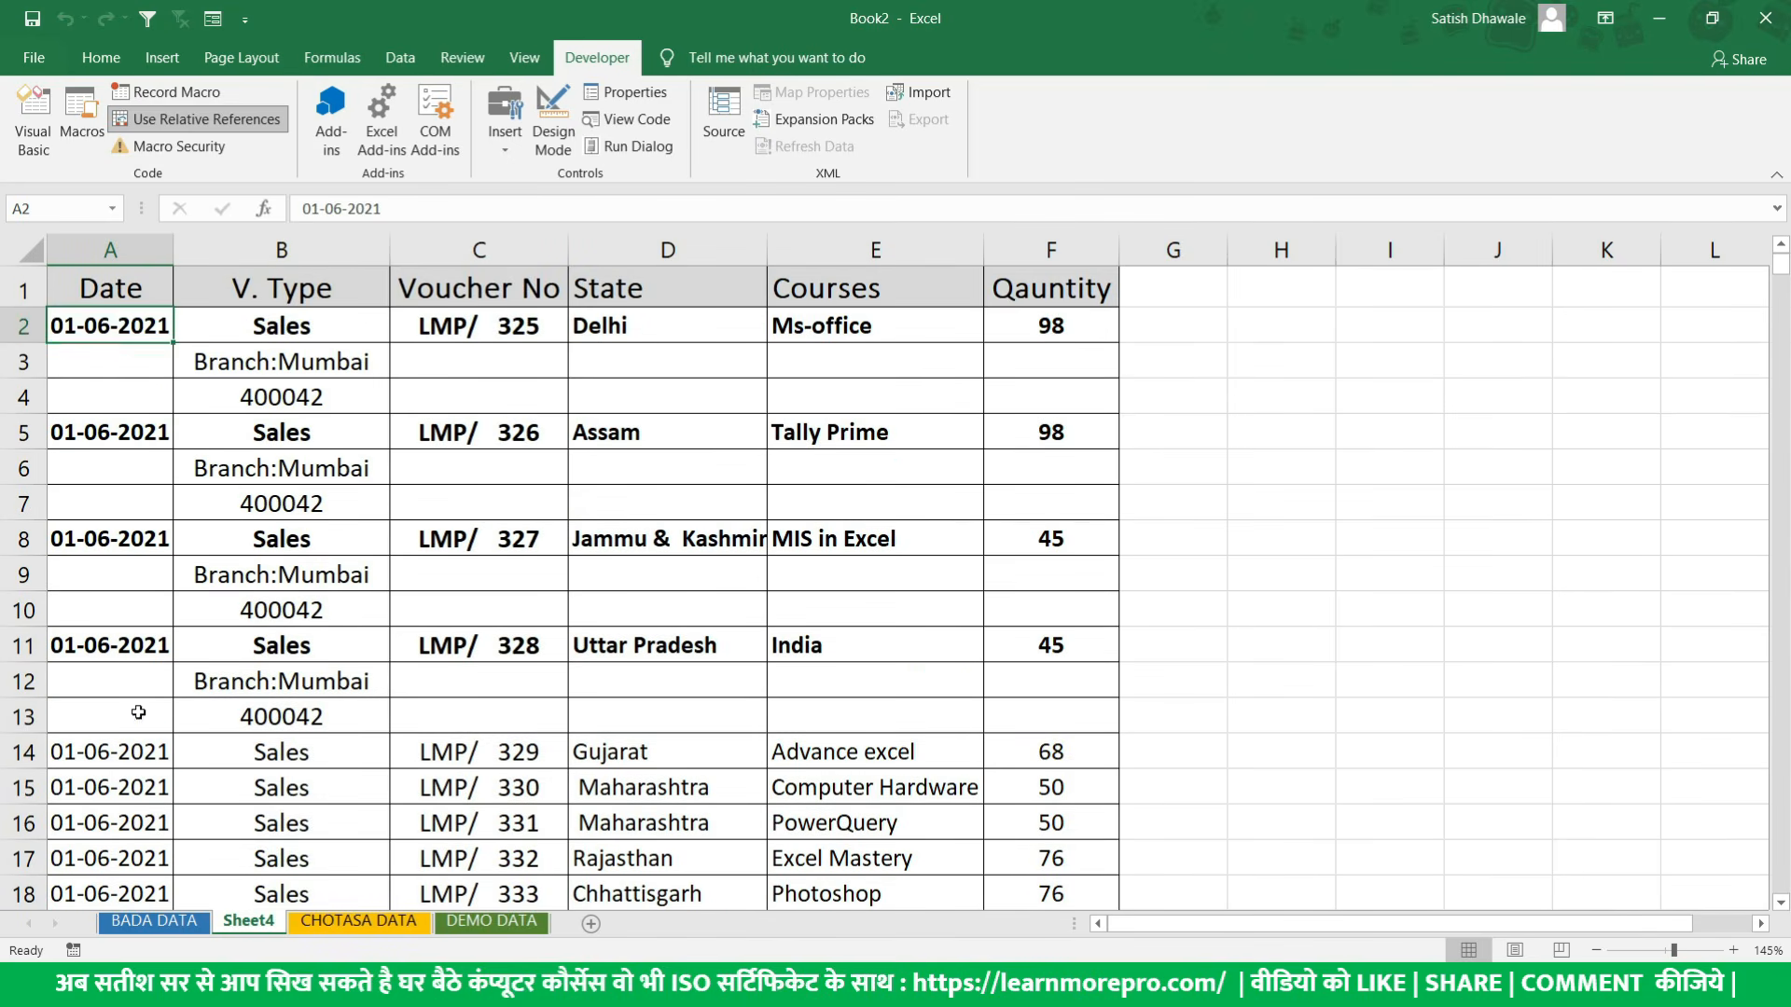
- Run the Relative_Ref macro on the data rows at cells A14 and A17 and review the processed blocks
{"action": "left_click", "coordinate": [110, 760]}
{"action": "scroll", "coordinate": [110, 760], "scroll_direction": "down", "scroll_amount": 1}
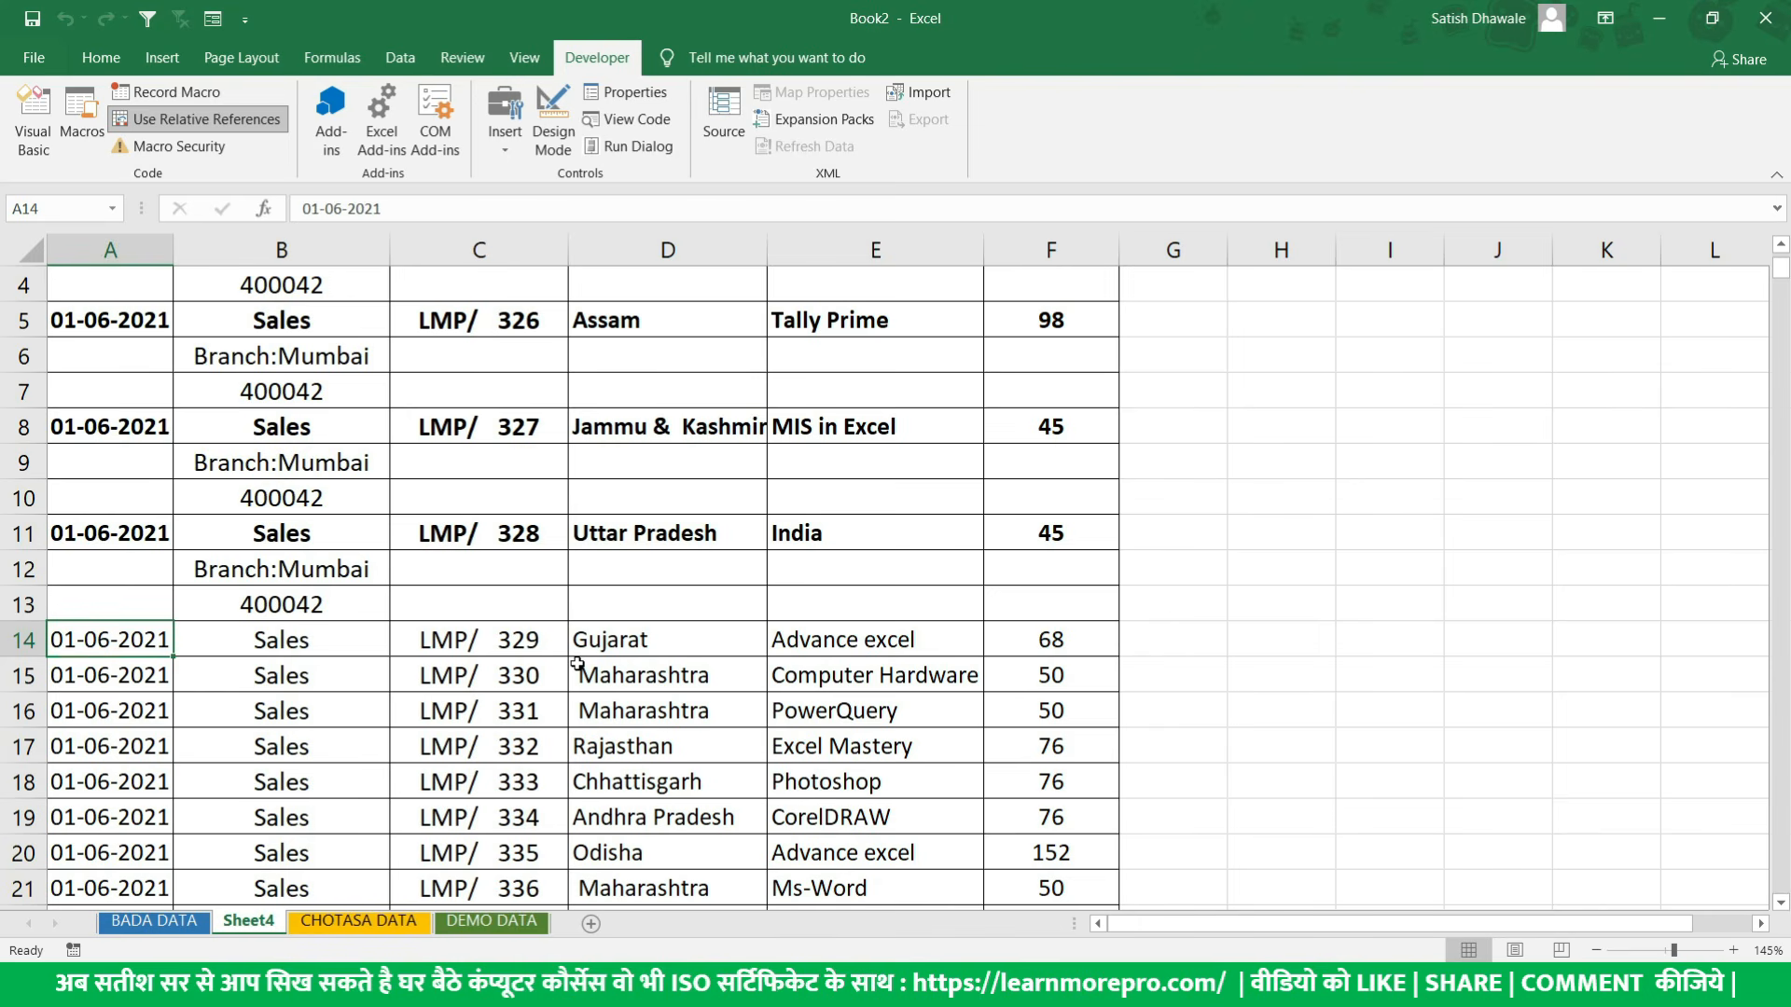
{"action": "key", "text": "ctrl+q"}
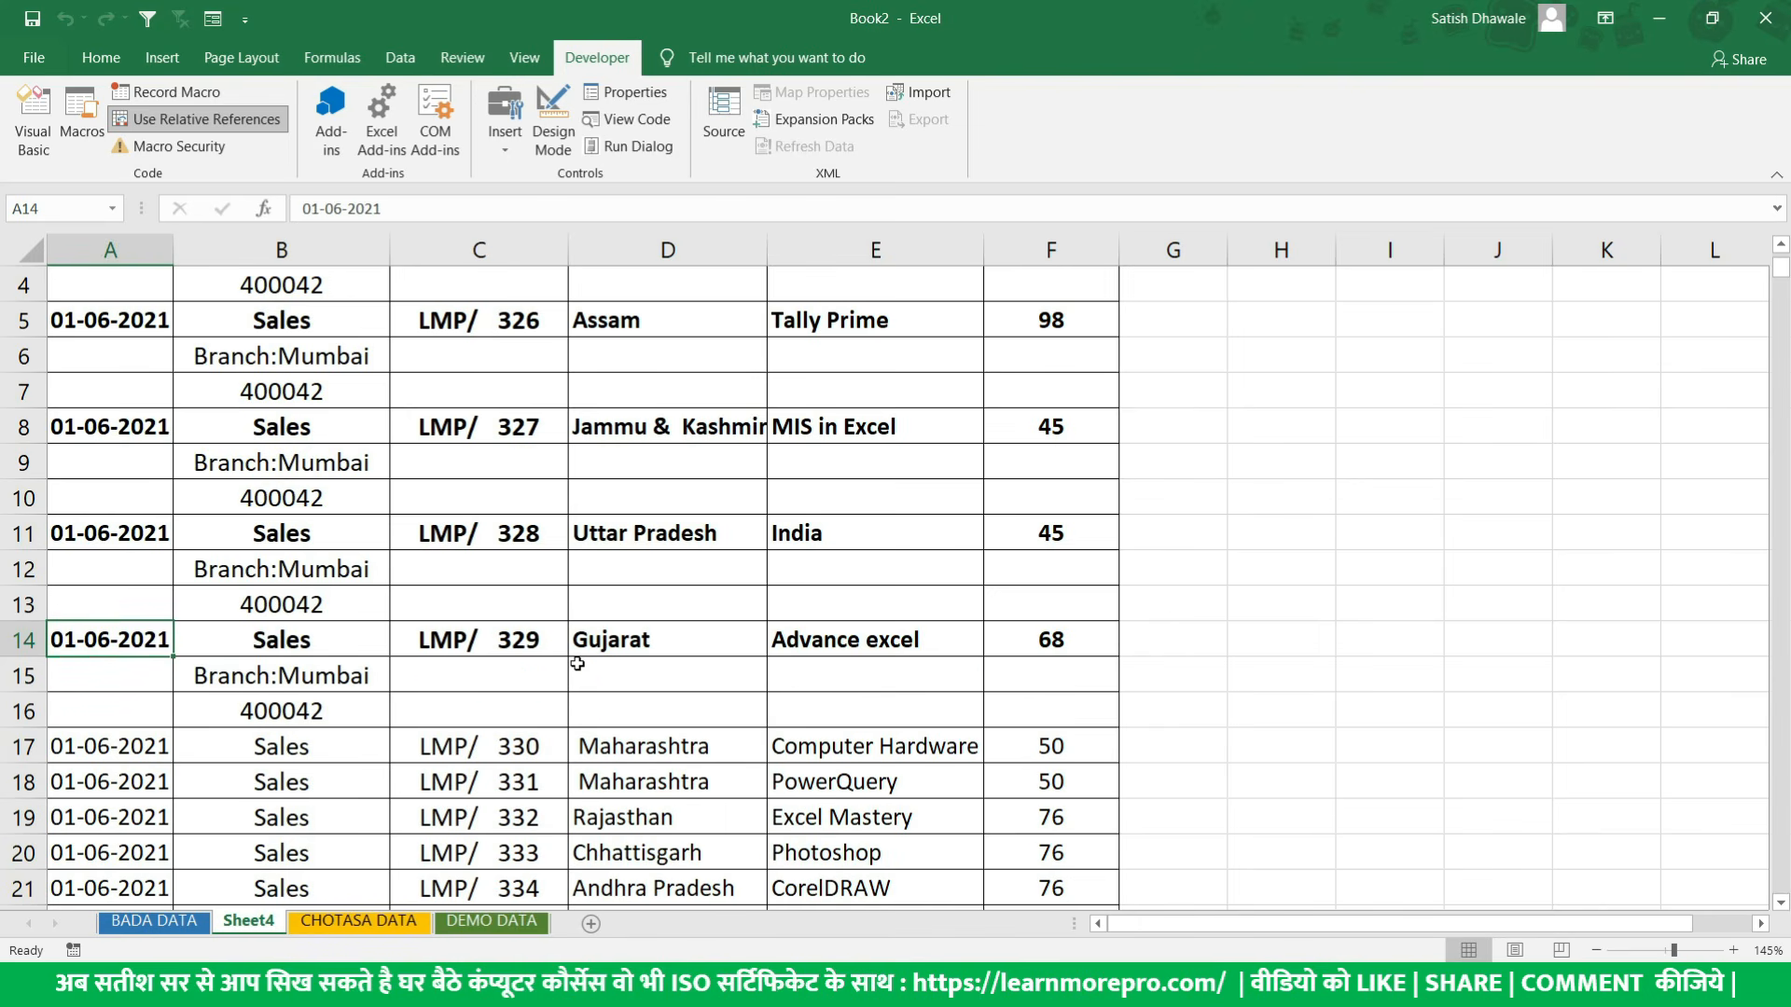
{"action": "left_click", "coordinate": [104, 754]}
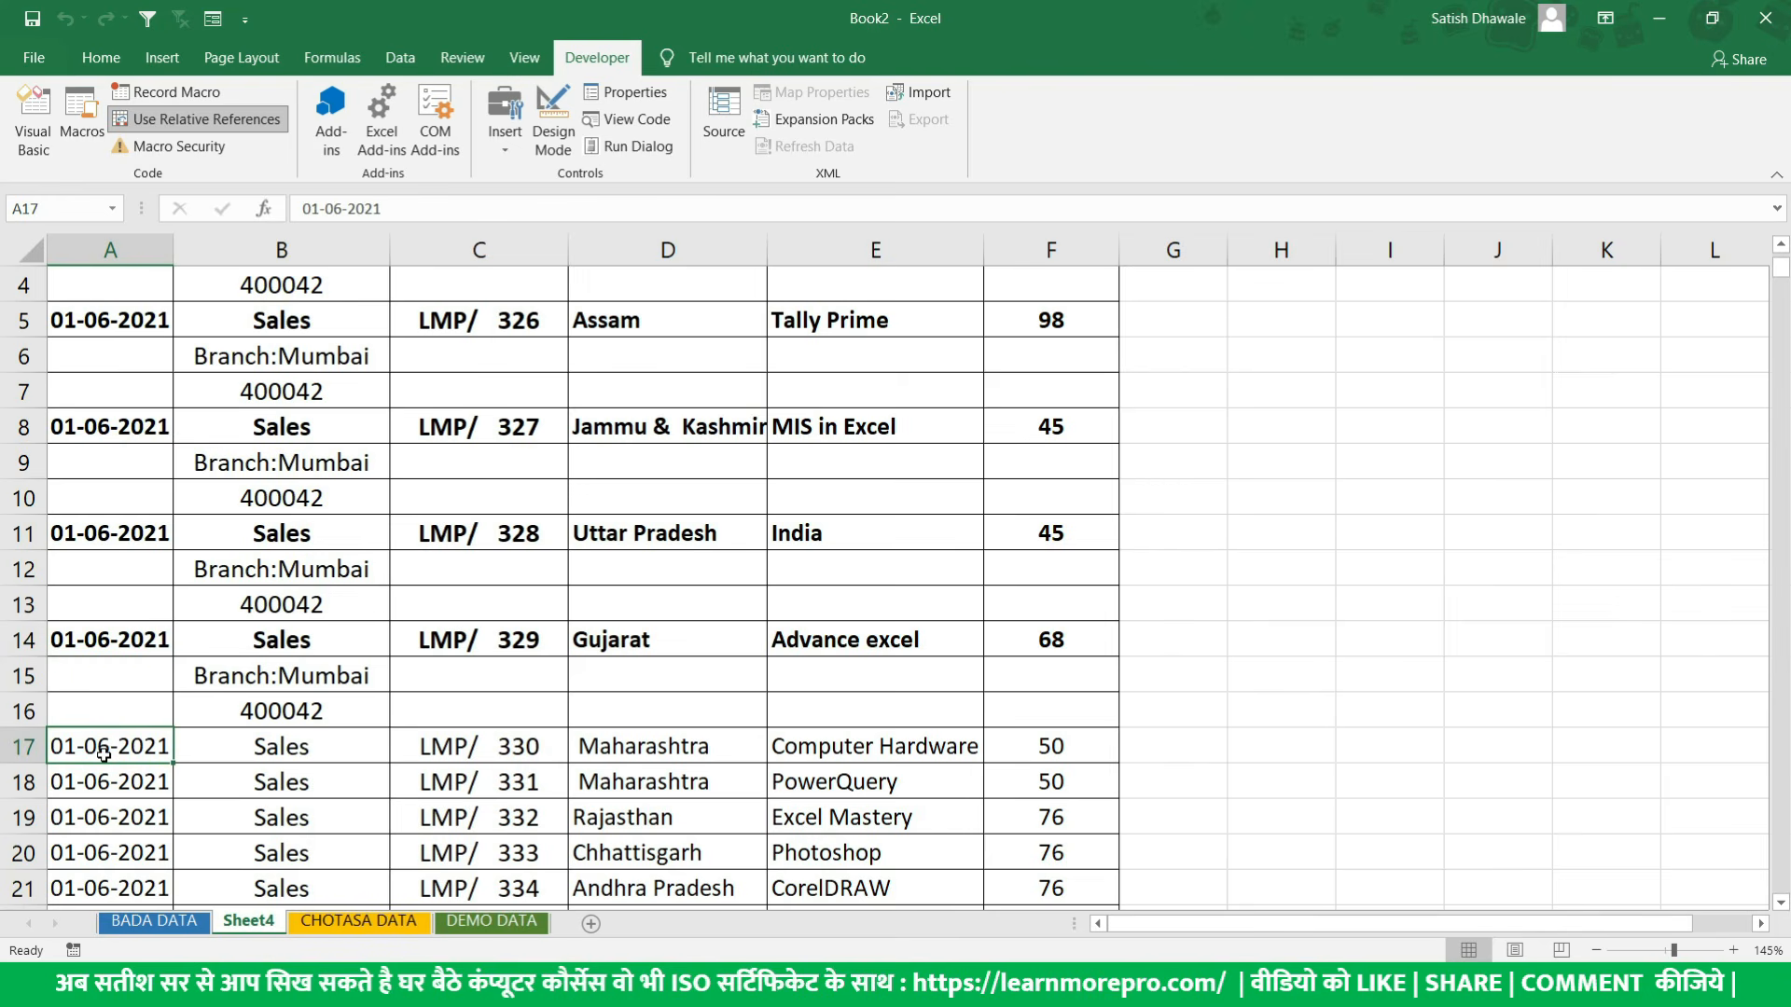
{"action": "key", "text": "ctrl+q"}
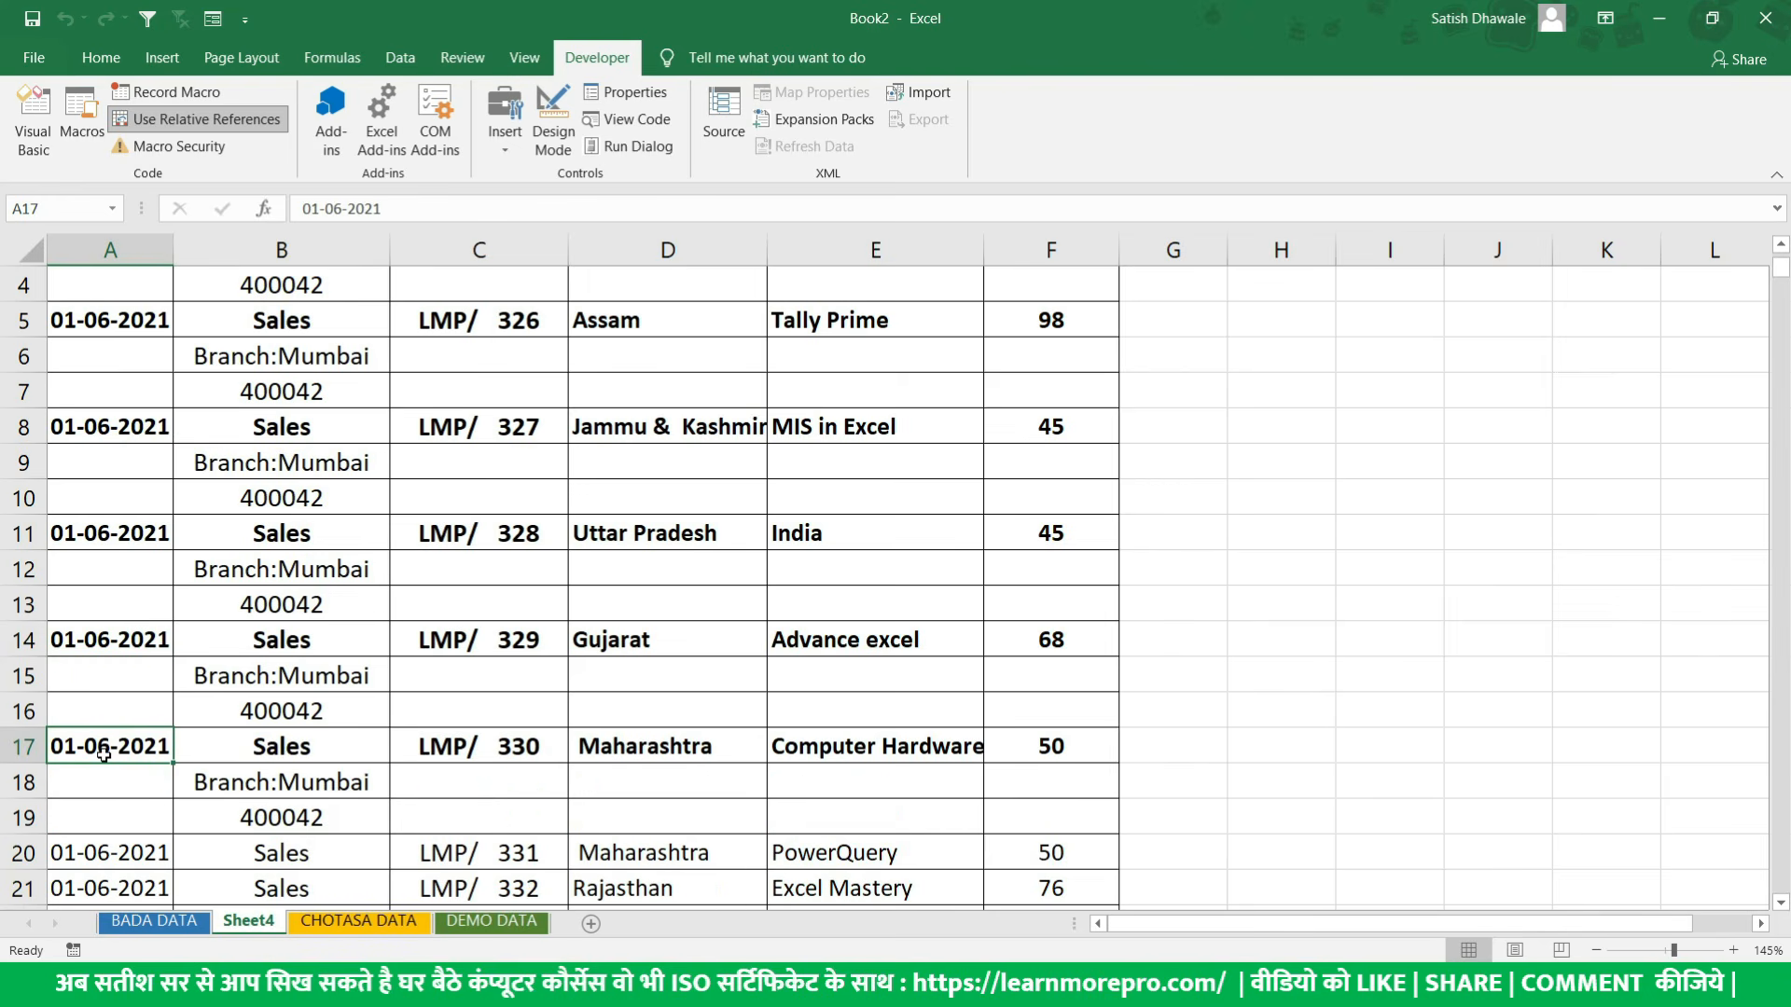
{"action": "scroll", "coordinate": [326, 746], "scroll_direction": "down", "scroll_amount": 1}
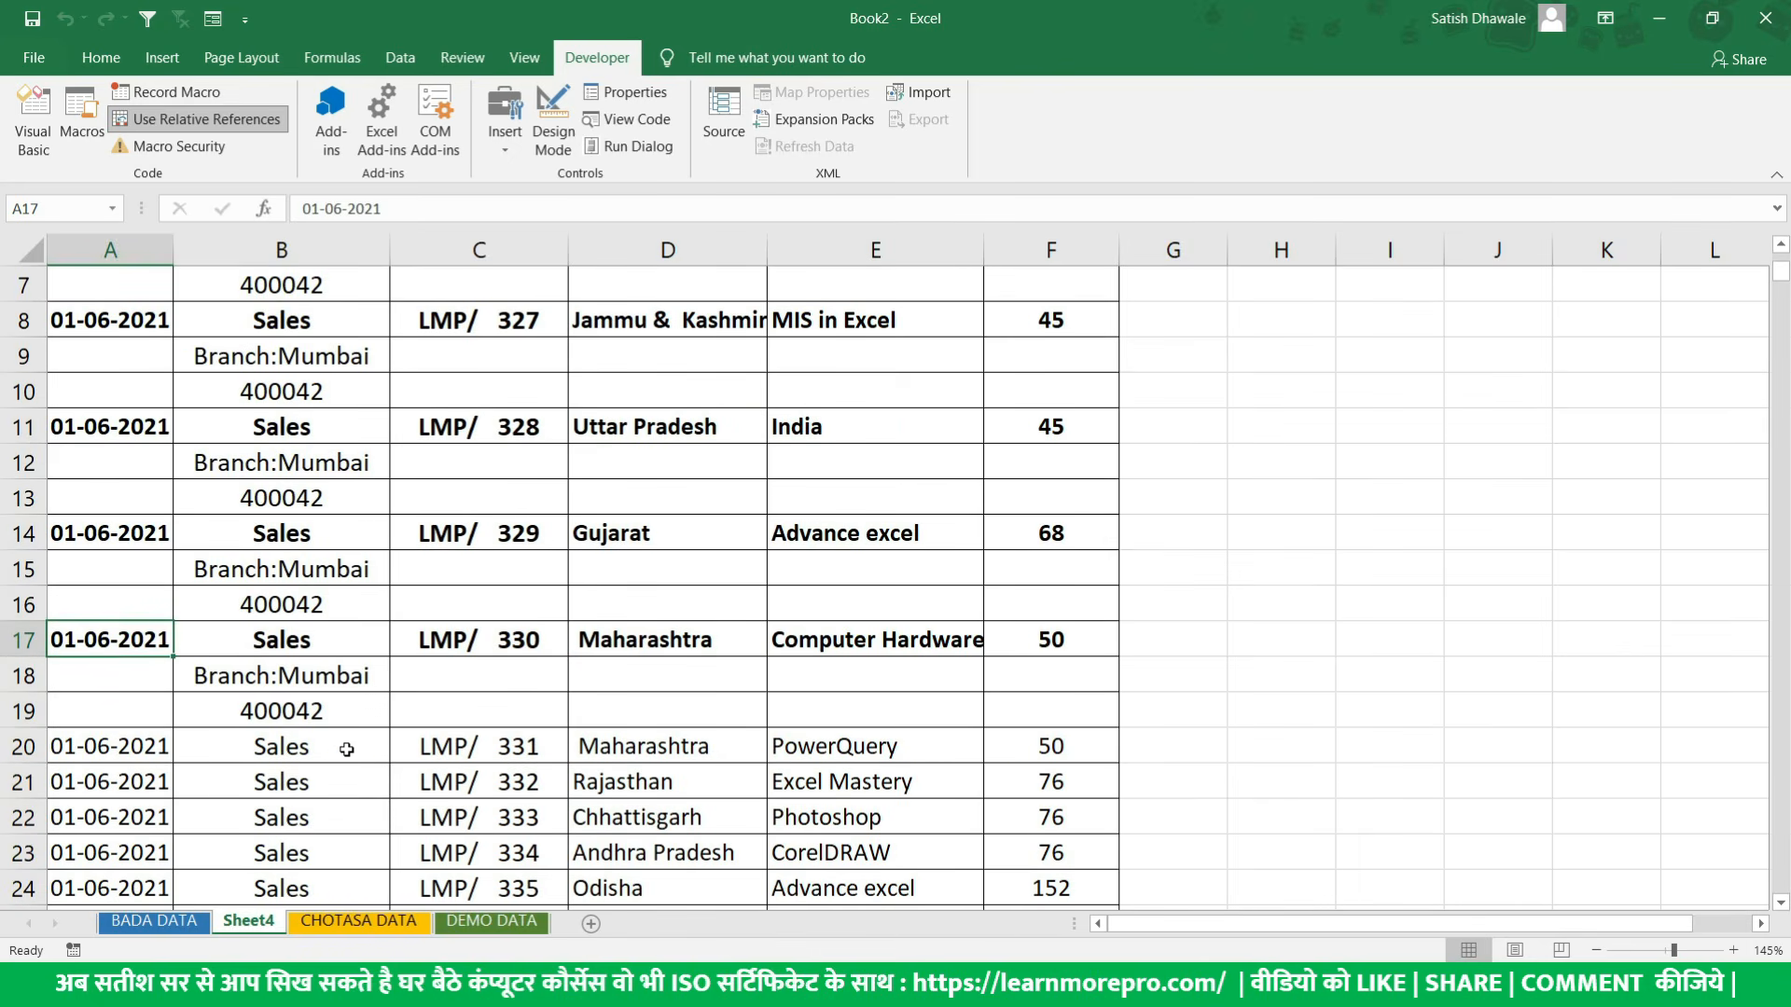
{"action": "scroll", "coordinate": [346, 749], "scroll_direction": "up", "scroll_amount": 2}
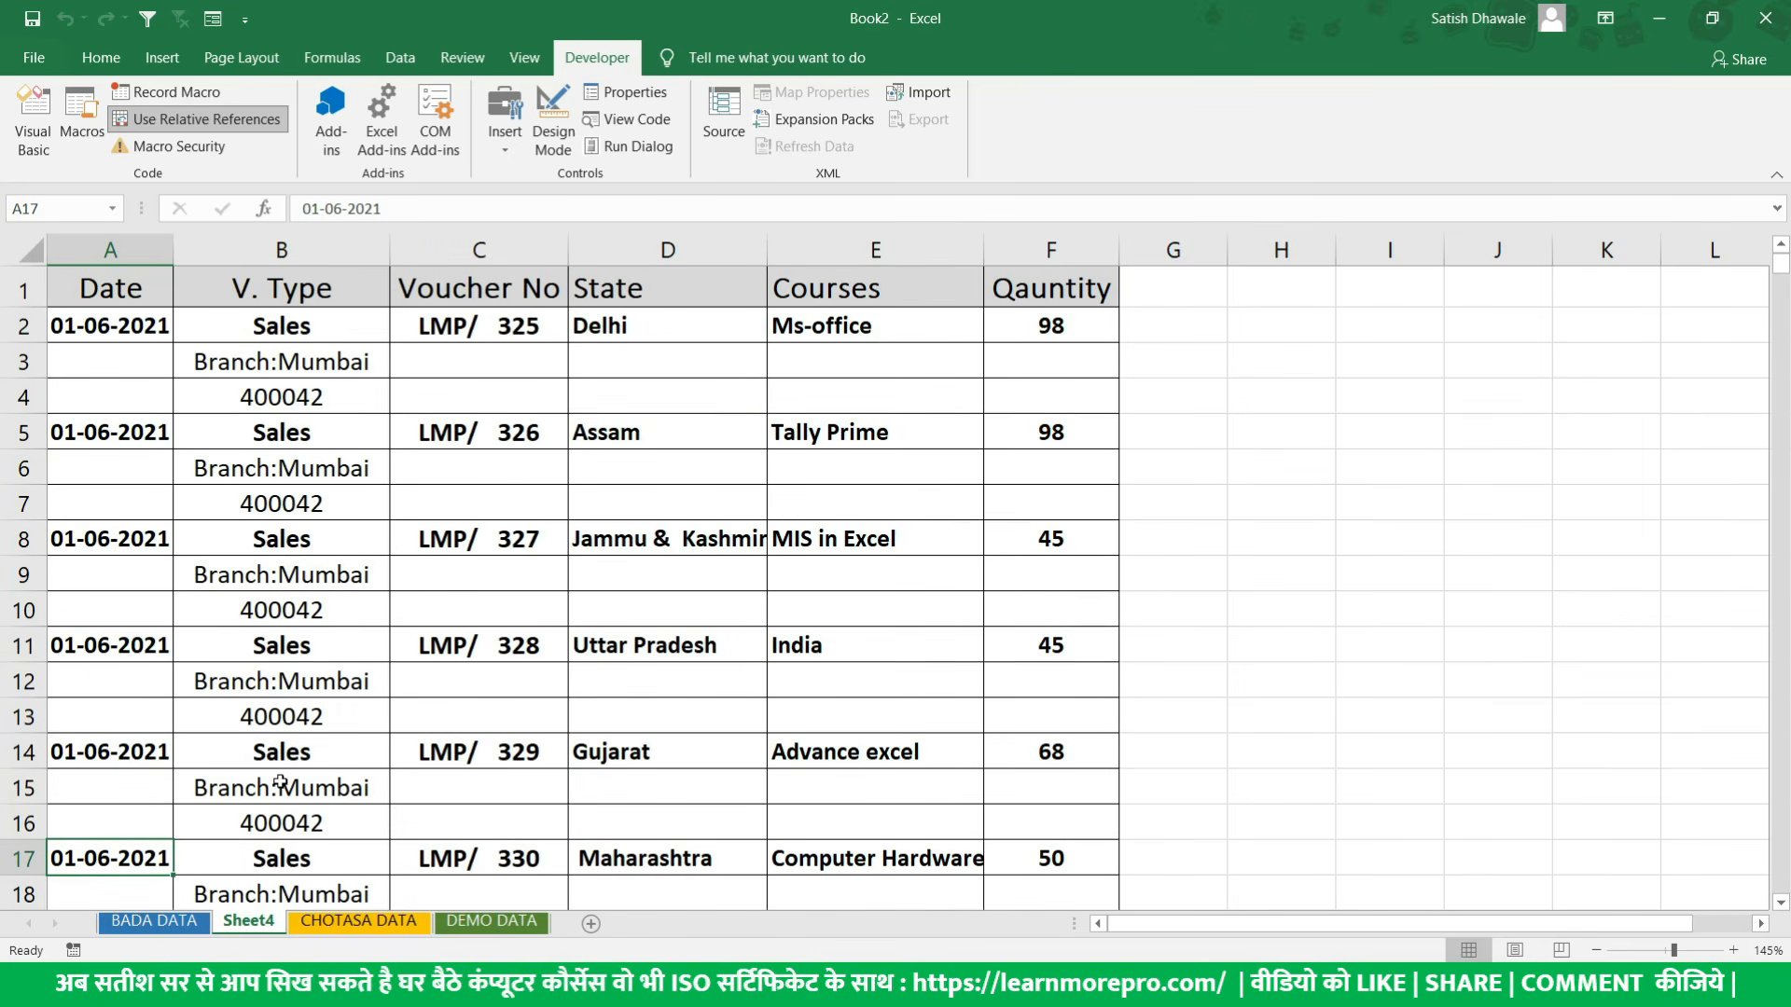
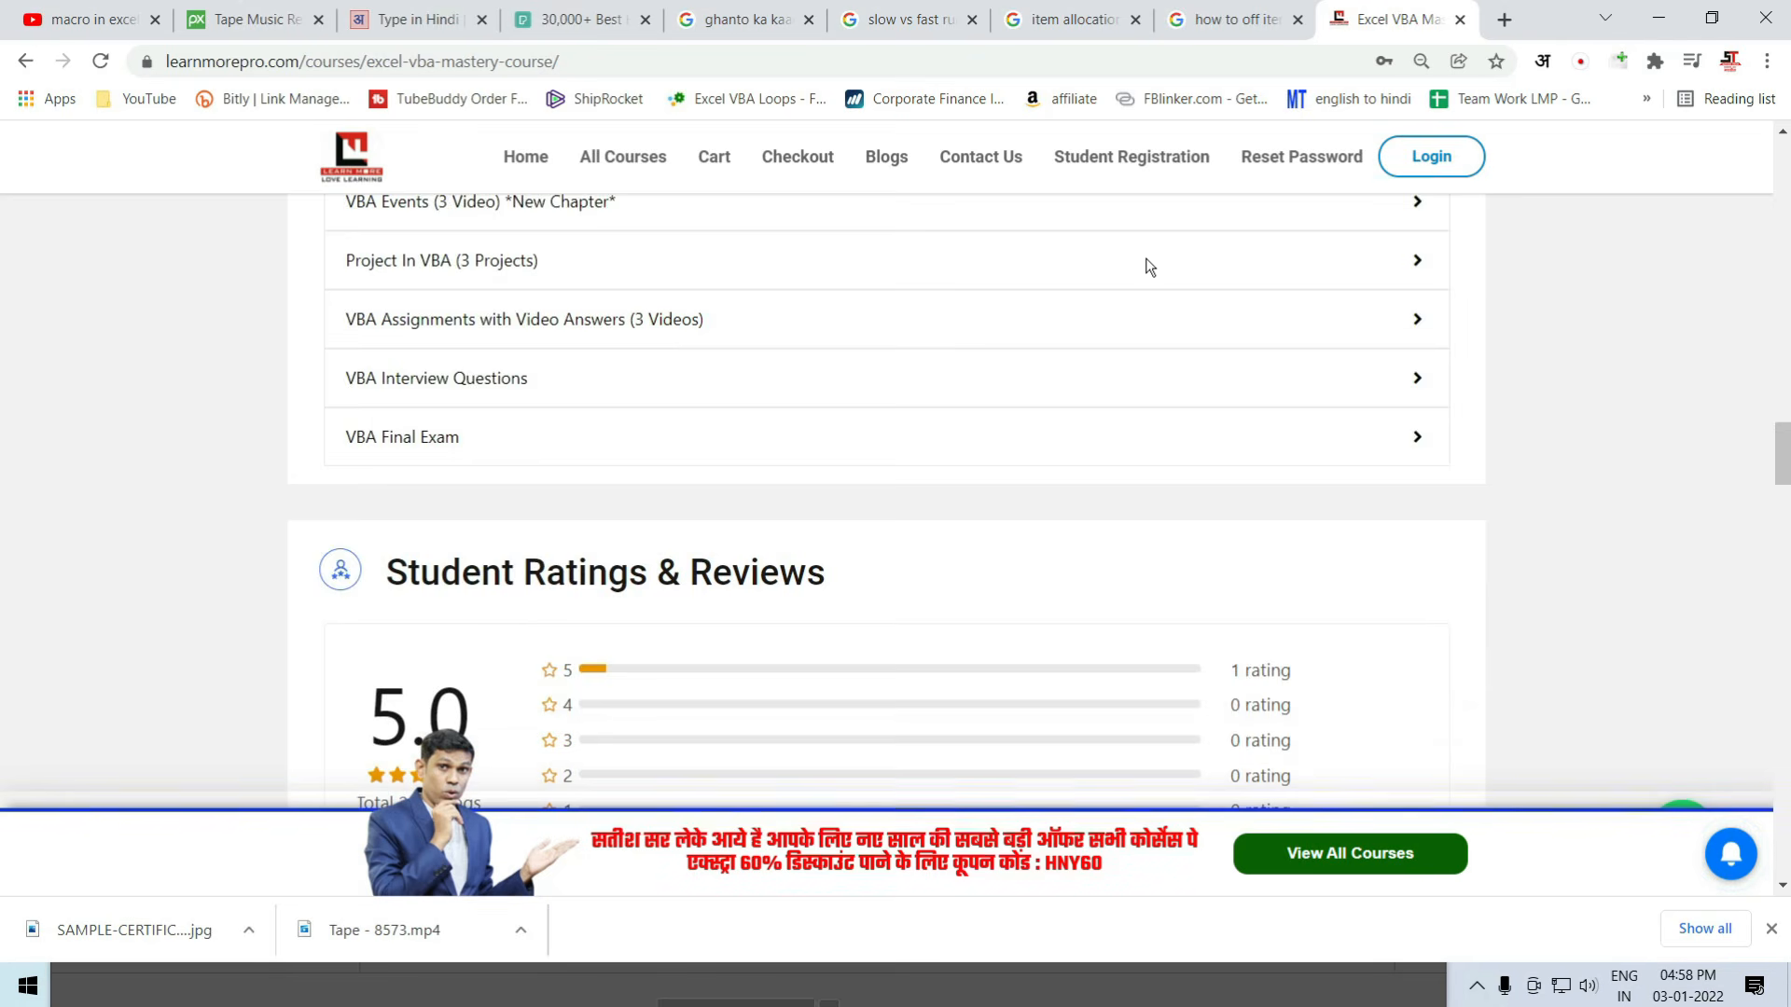
- Look through the student reviews on the Excel VBA Mastery course page down to the footer
{"action": "scroll", "coordinate": [1148, 268], "scroll_direction": "down", "scroll_amount": 6}
{"action": "scroll", "coordinate": [1148, 268], "scroll_direction": "down", "scroll_amount": 12}
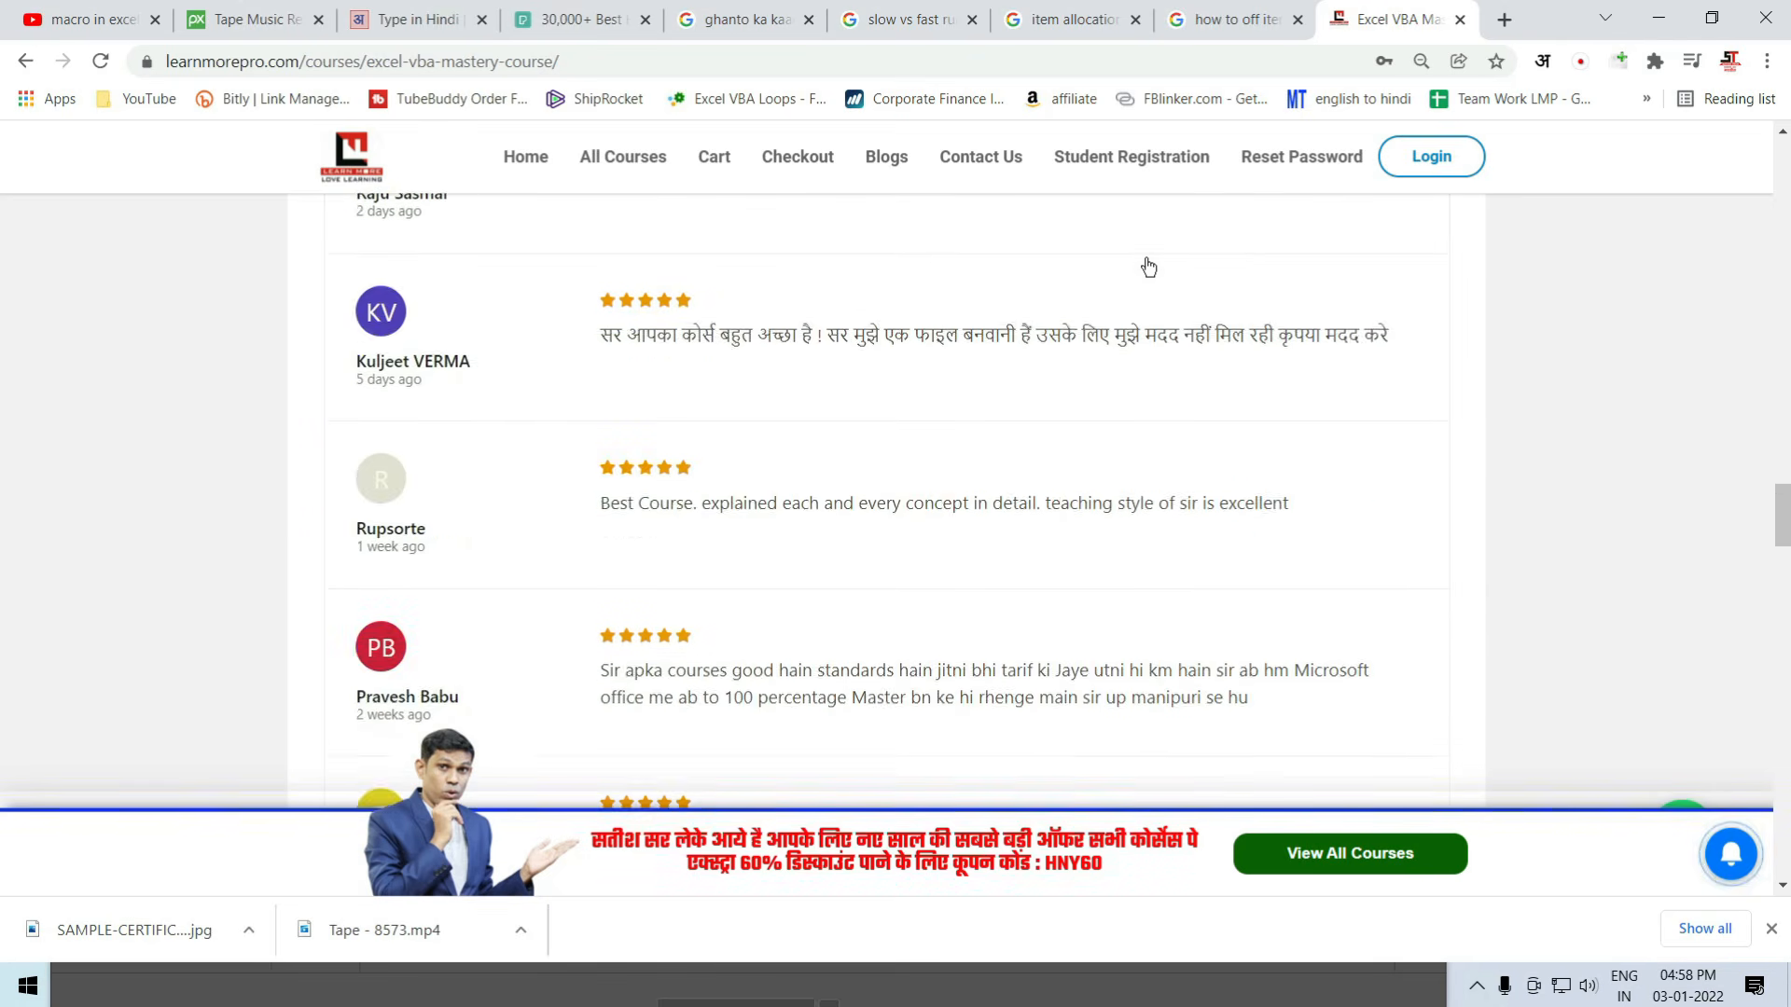
{"action": "scroll", "coordinate": [1148, 268], "scroll_direction": "down", "scroll_amount": 12}
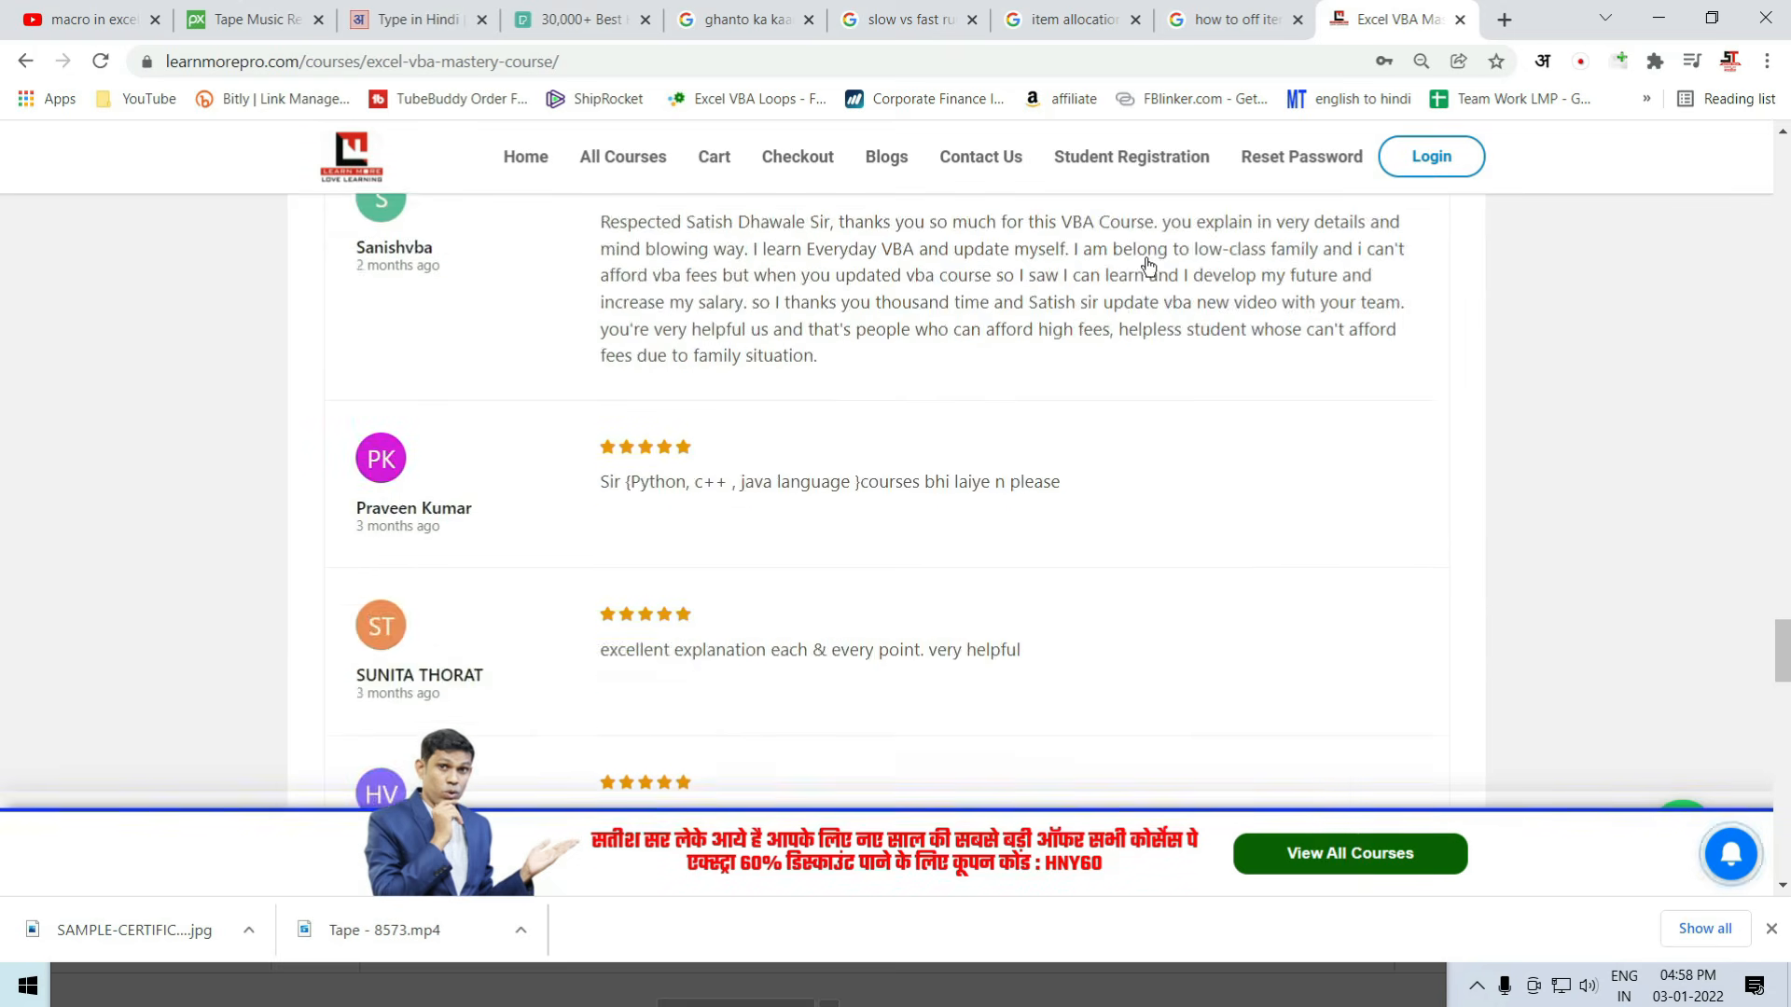
{"action": "scroll", "coordinate": [1148, 268], "scroll_direction": "down", "scroll_amount": 6}
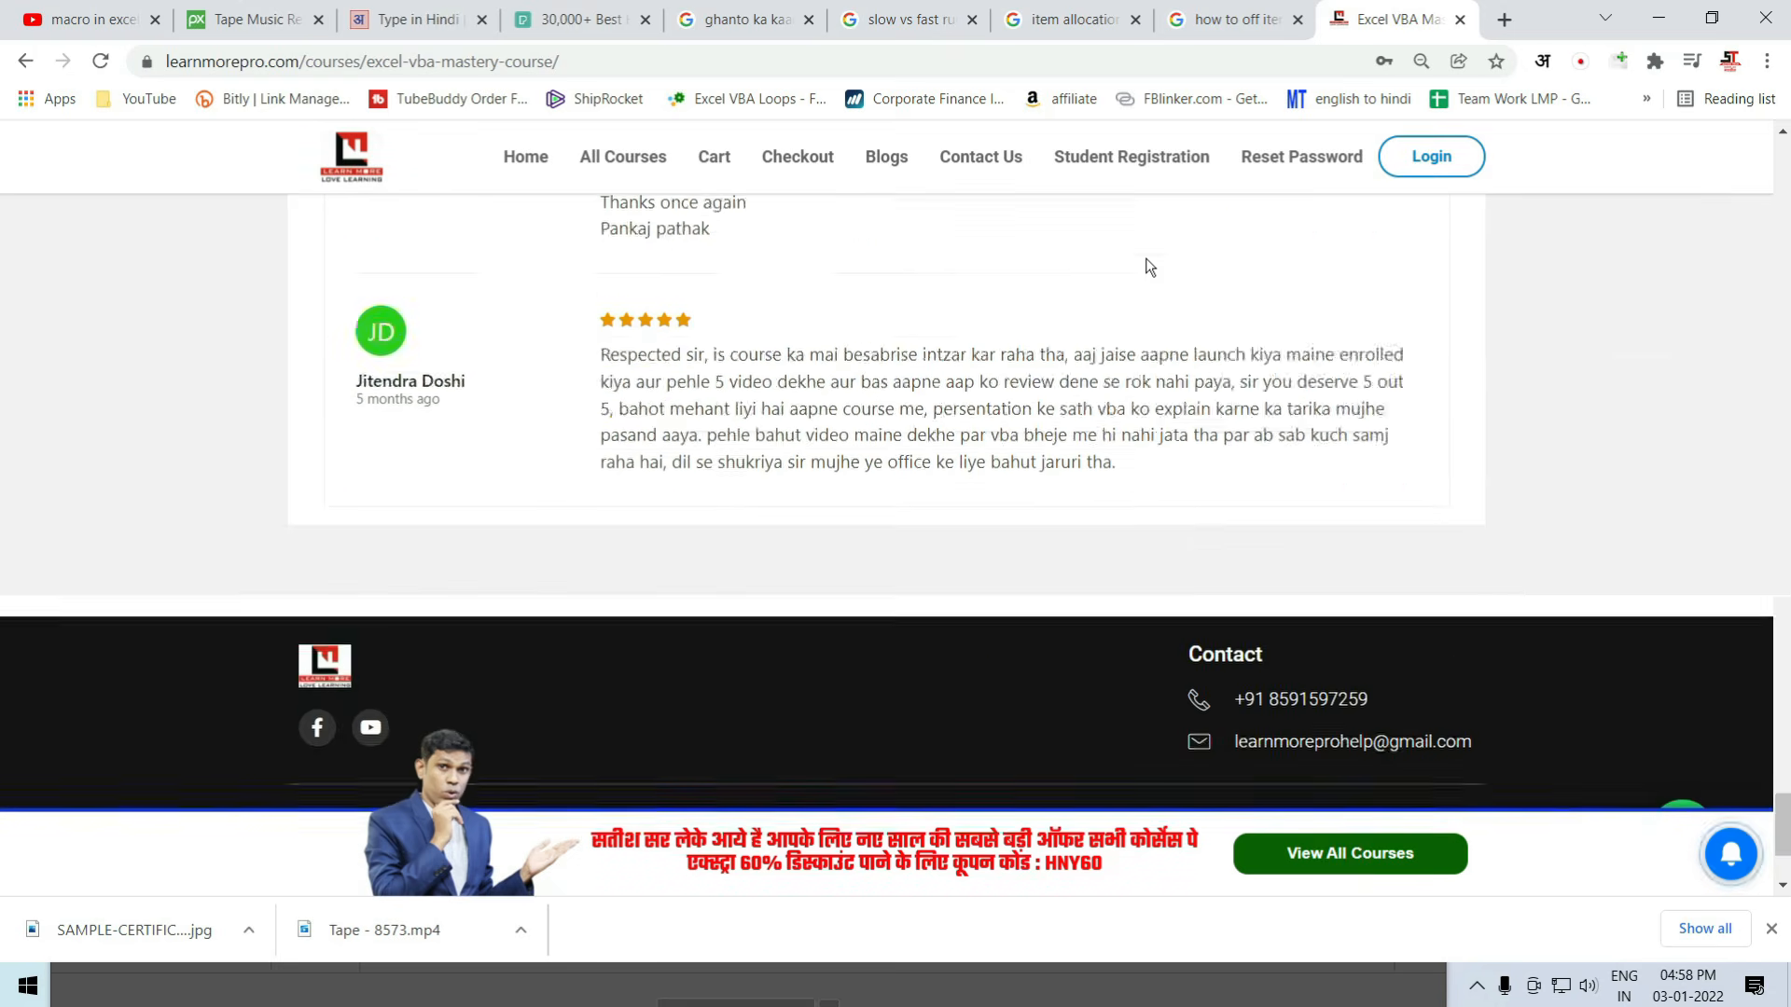
{"action": "scroll", "coordinate": [1149, 267], "scroll_direction": "up", "scroll_amount": 9}
{"action": "scroll", "coordinate": [1148, 268], "scroll_direction": "up", "scroll_amount": 15}
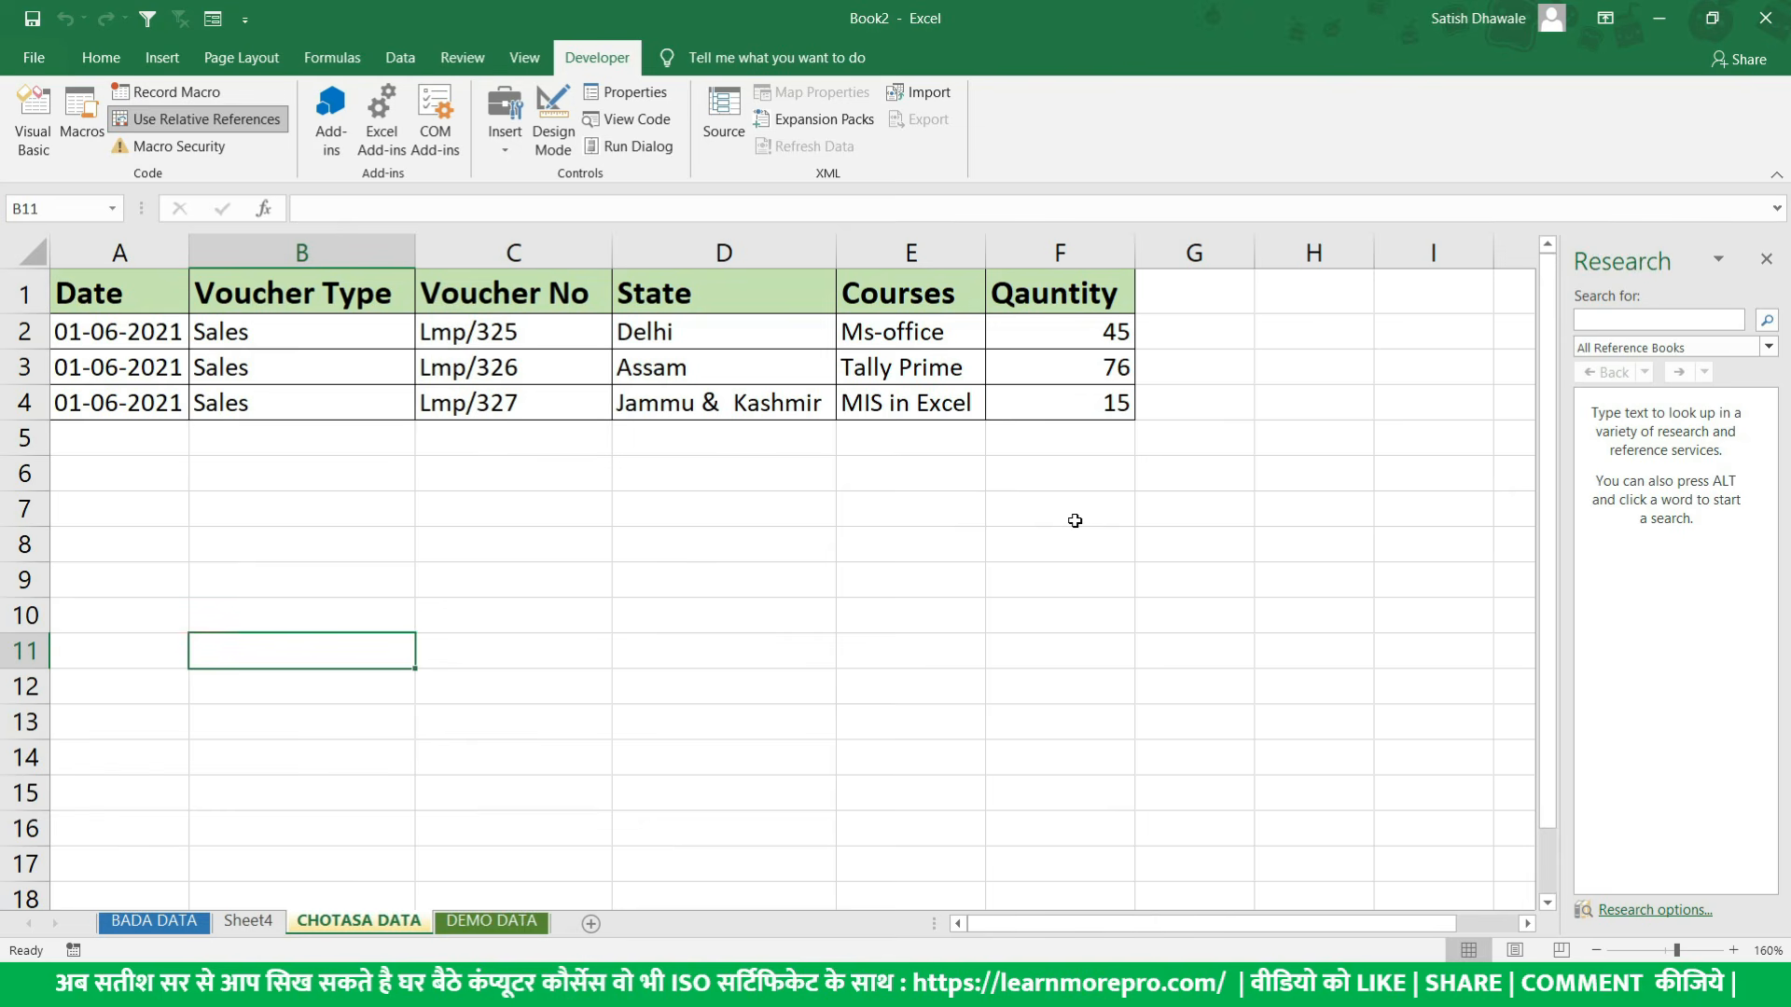
- From the BADA DATA sheet, start Save As in the Documents folder with the file name Macro Practice File
{"action": "left_click", "coordinate": [182, 924]}
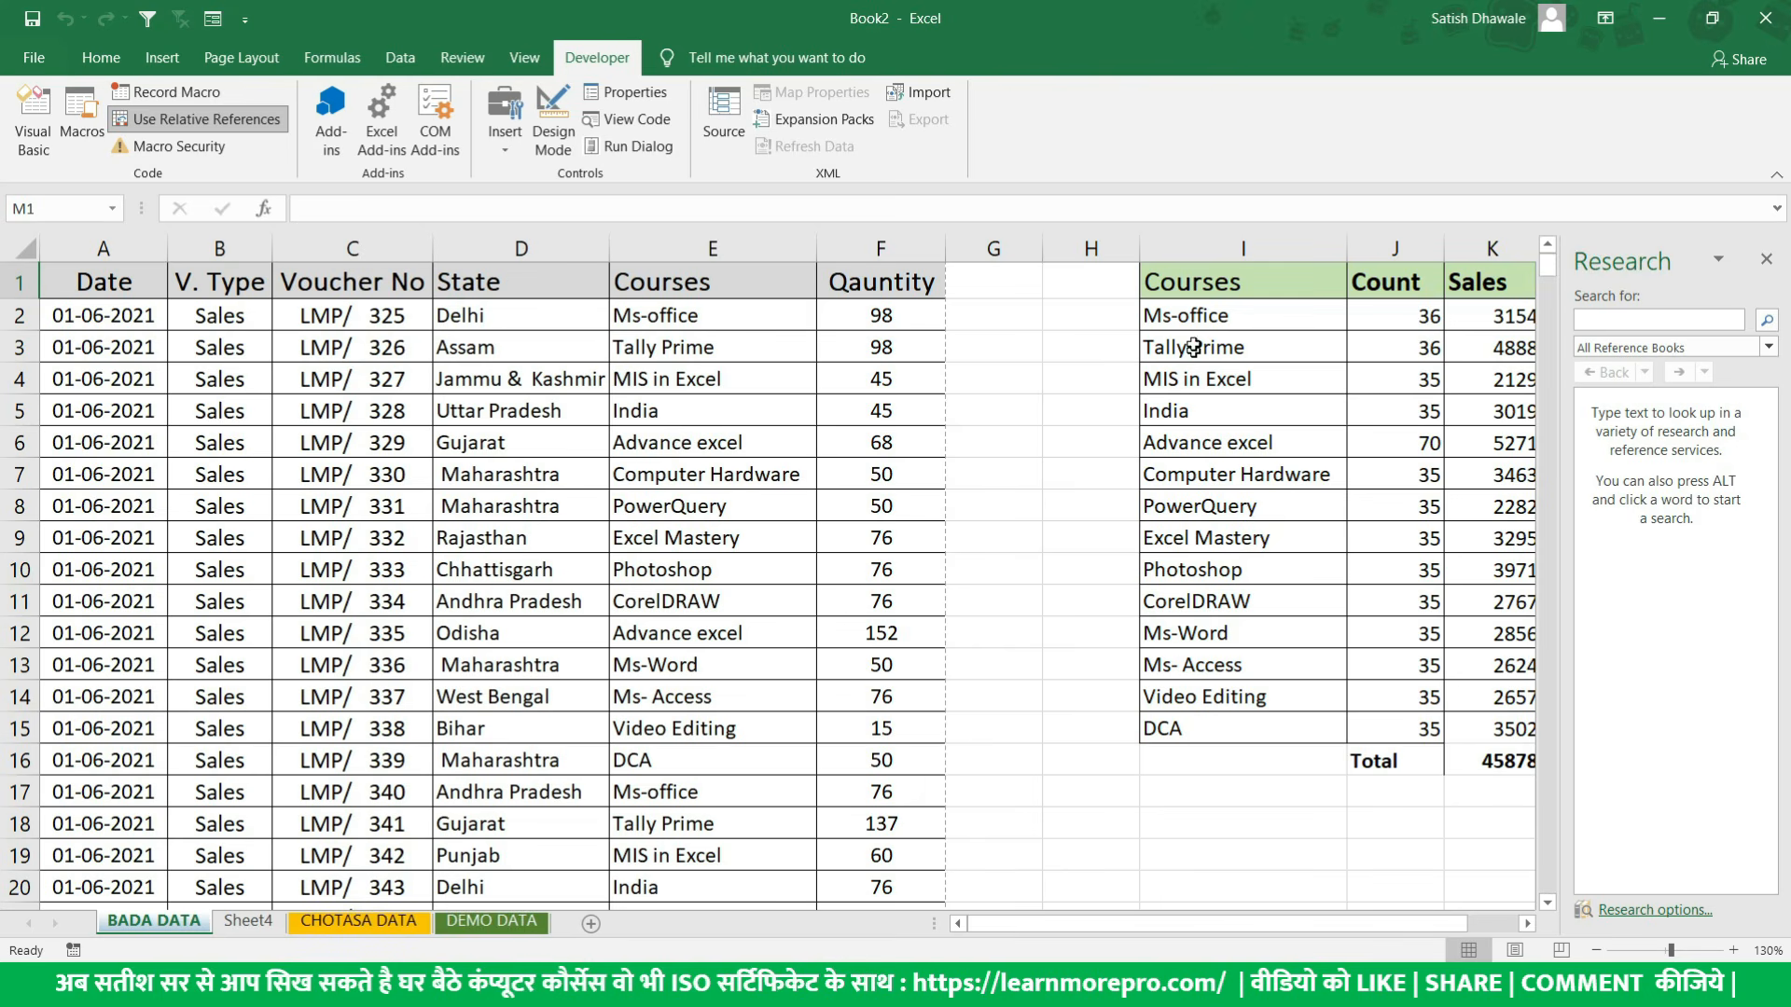
{"action": "left_click", "coordinate": [772, 478]}
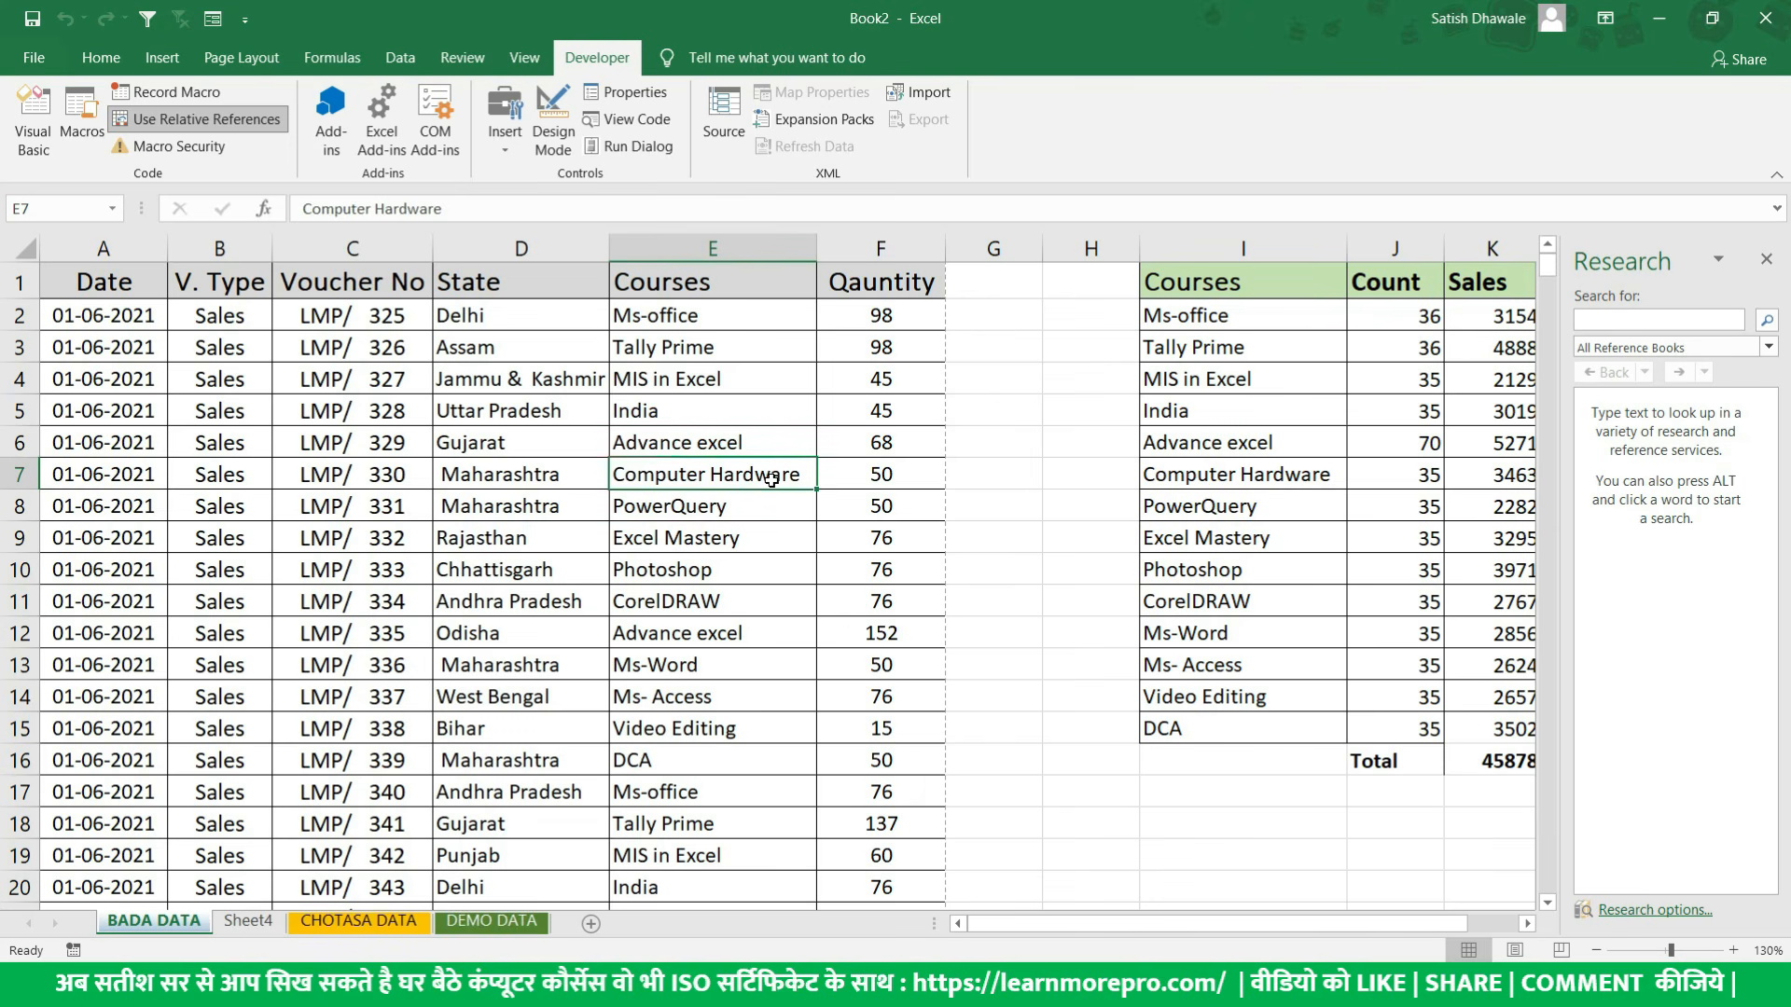
{"action": "key", "text": "F12"}
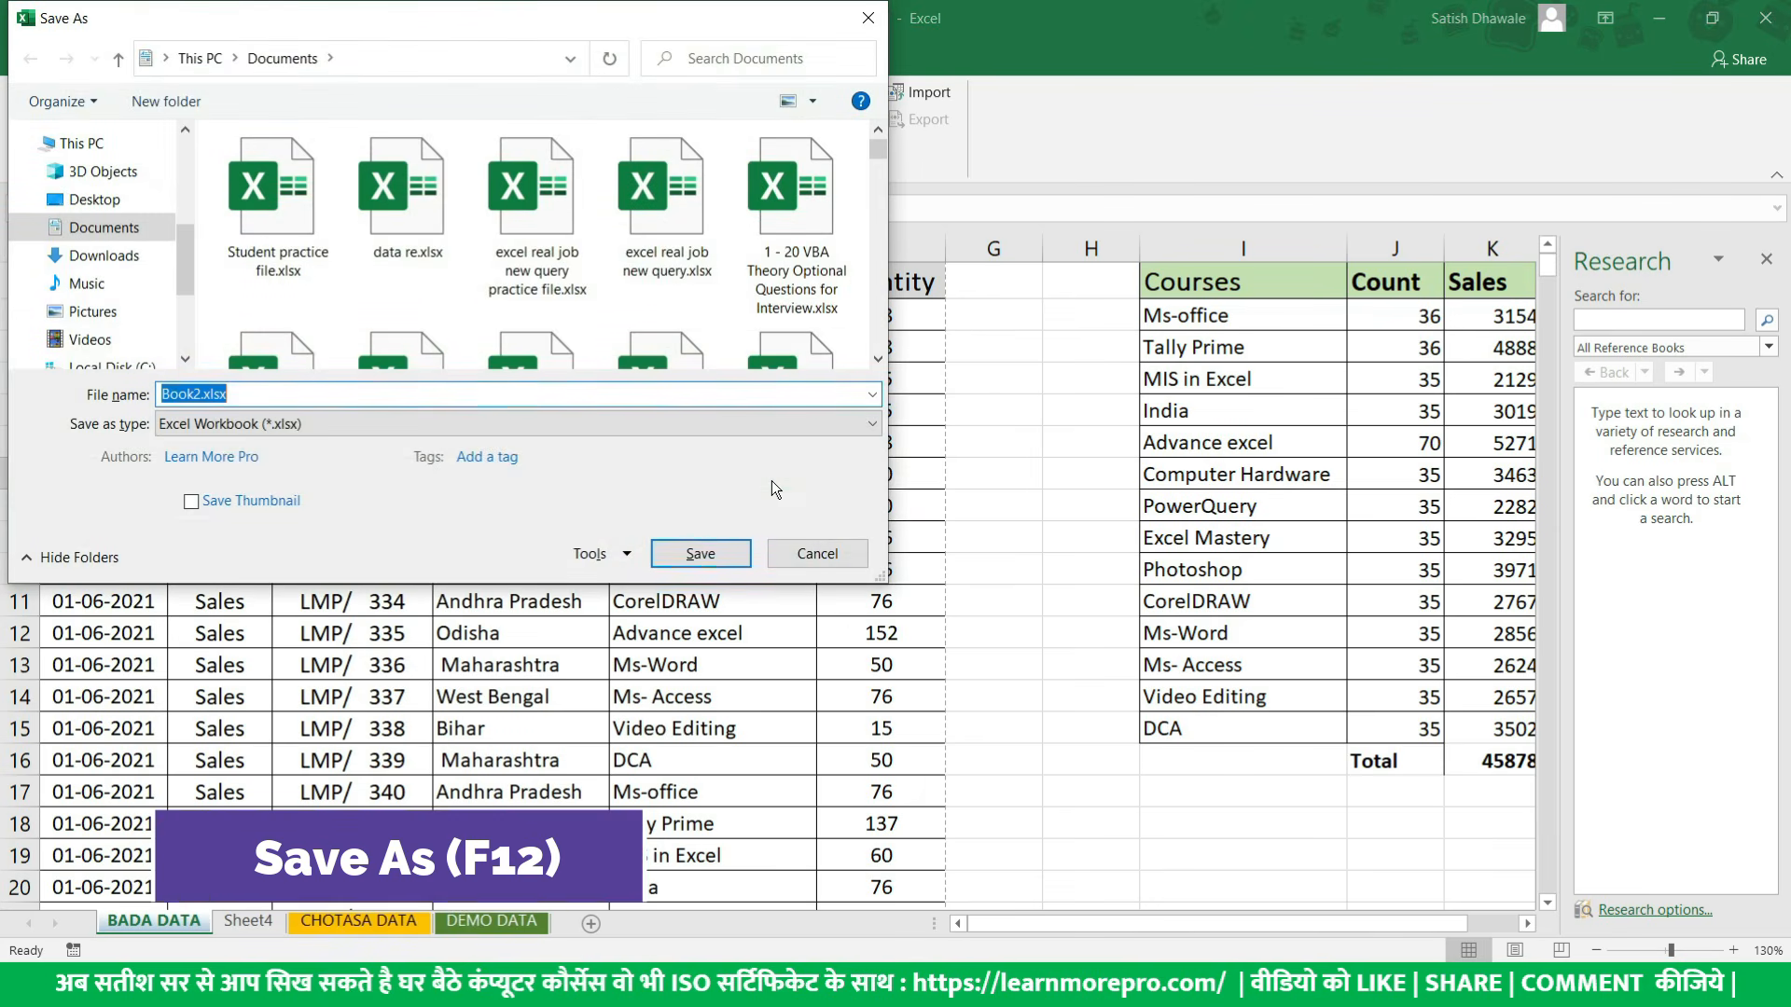
{"action": "left_click_drag", "start_coordinate": [165, 5], "coordinate": [618, 206]}
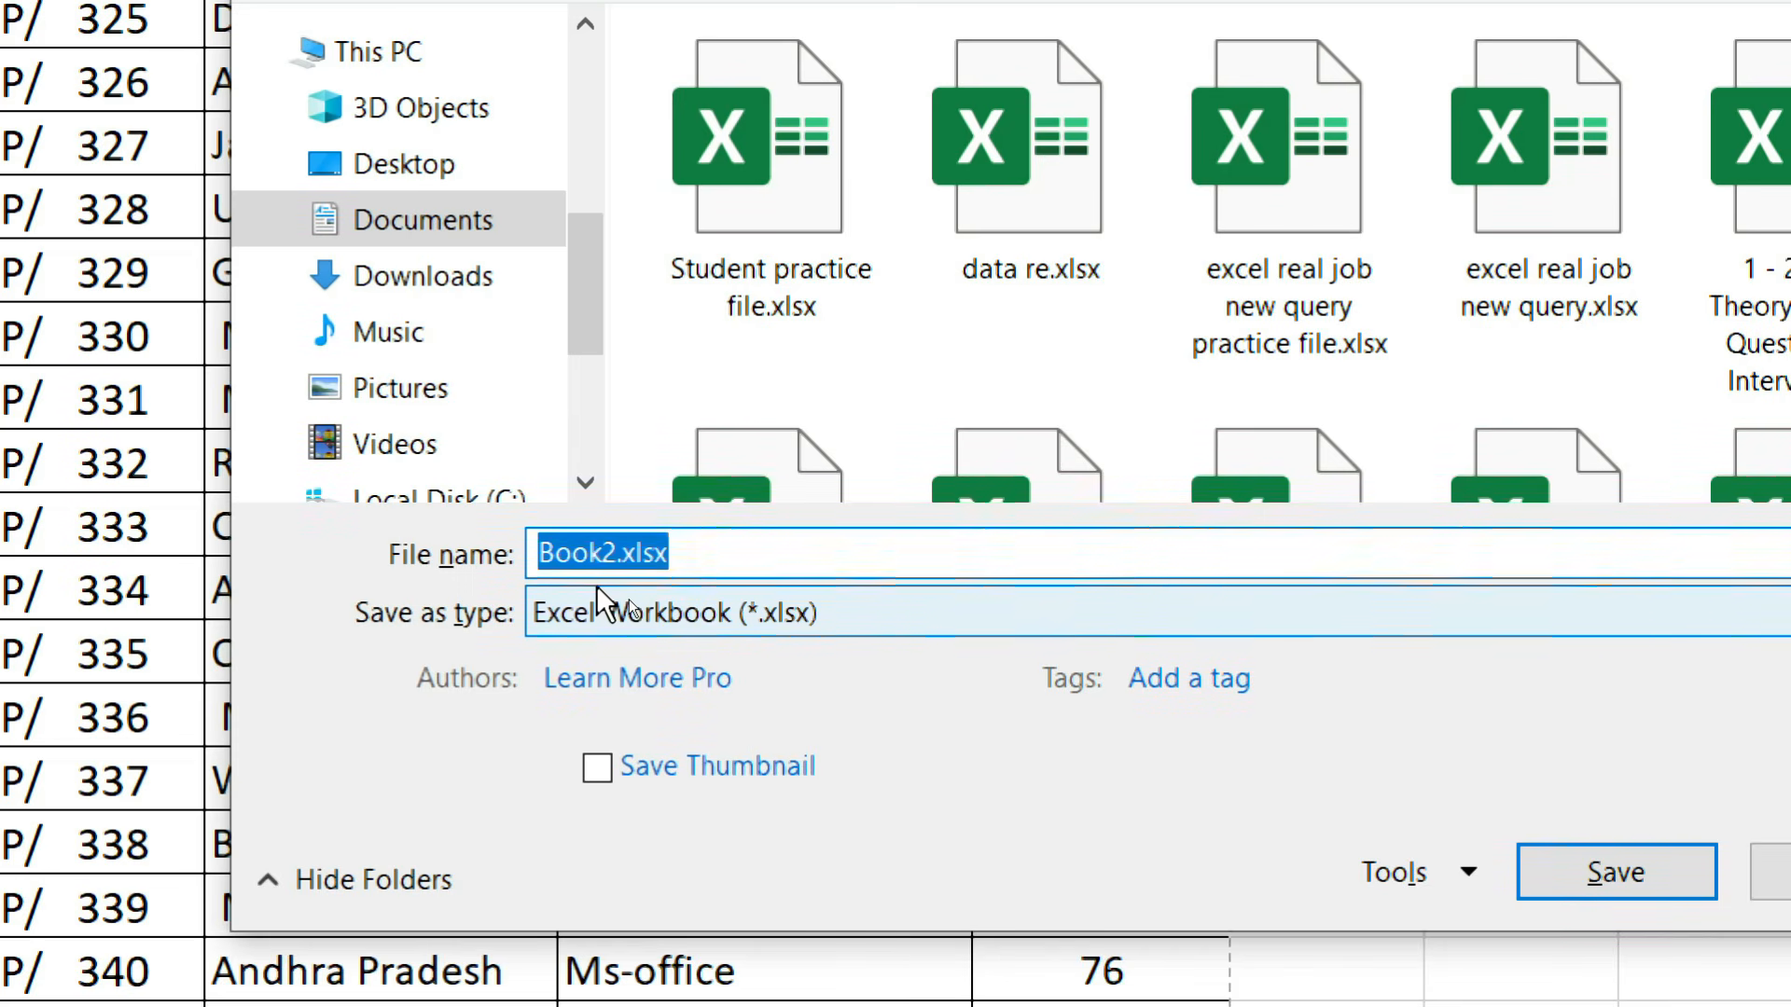
{"action": "key", "text": "BackSpace"}
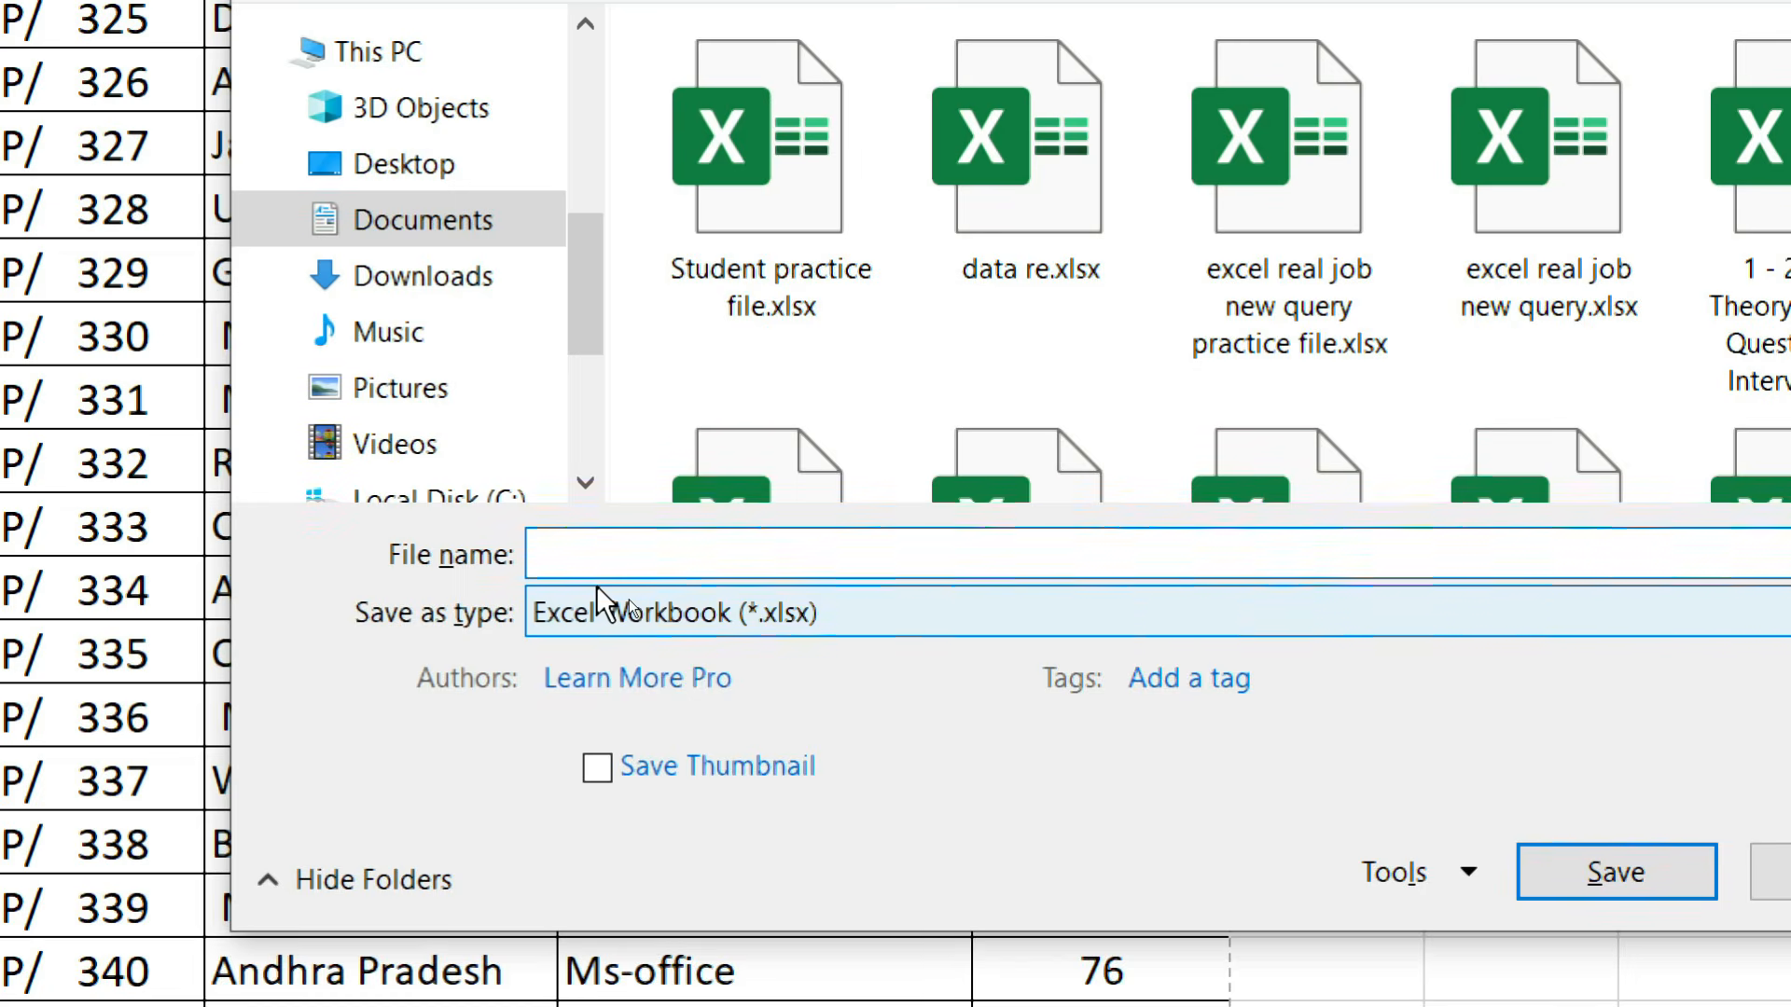
{"action": "type", "text": "Macro Practice "}
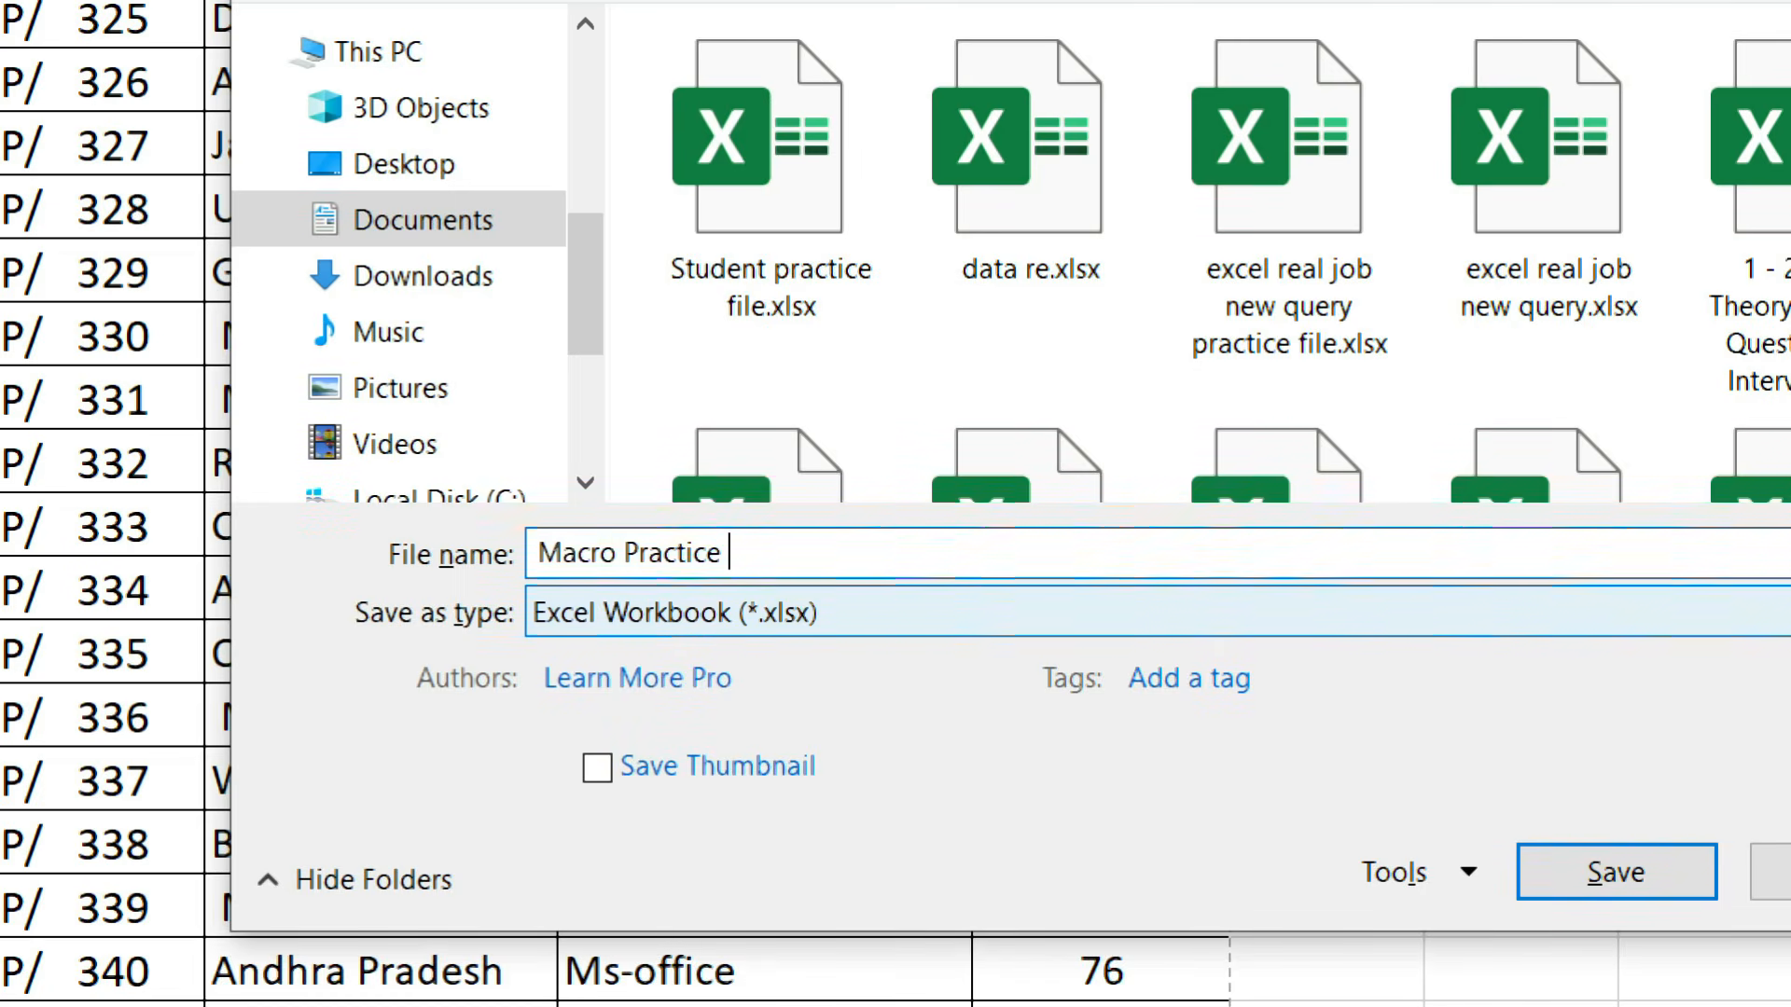
{"action": "type", "text": "File"}
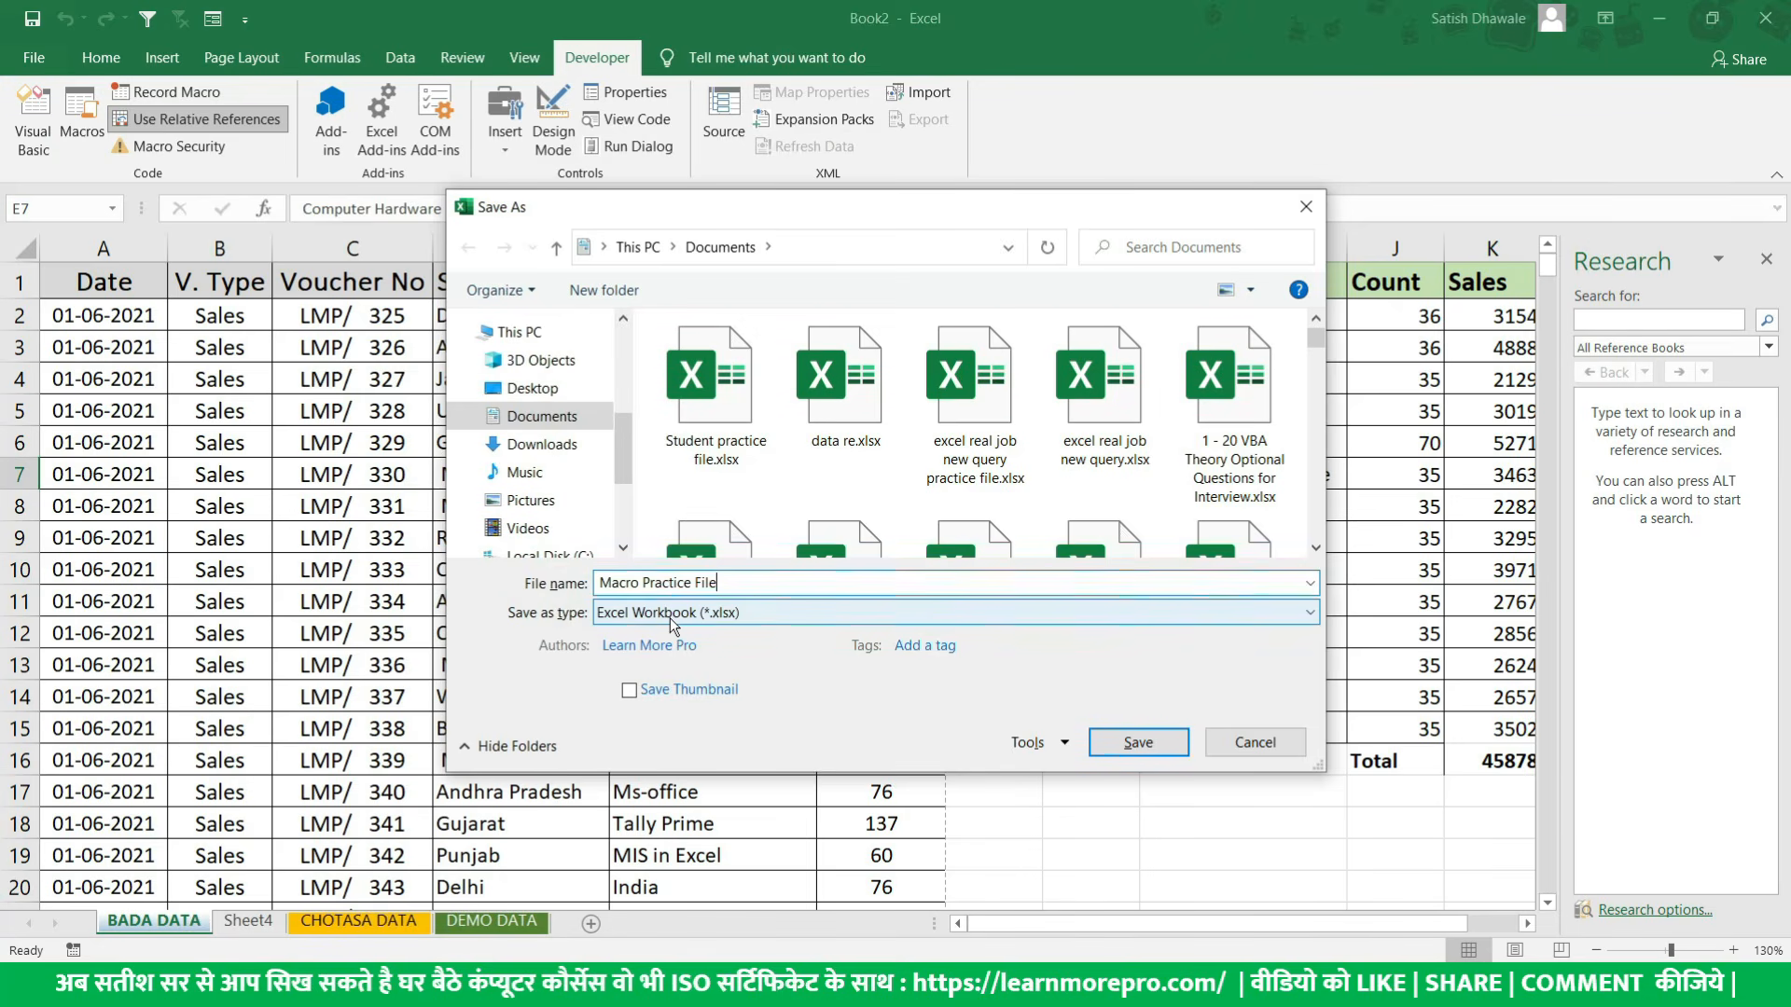
- Try to save the macro workbook as a regular Excel Workbook (*.xlsx) and dismiss the warning about macro-free workbooks
{"action": "left_click", "coordinate": [671, 618]}
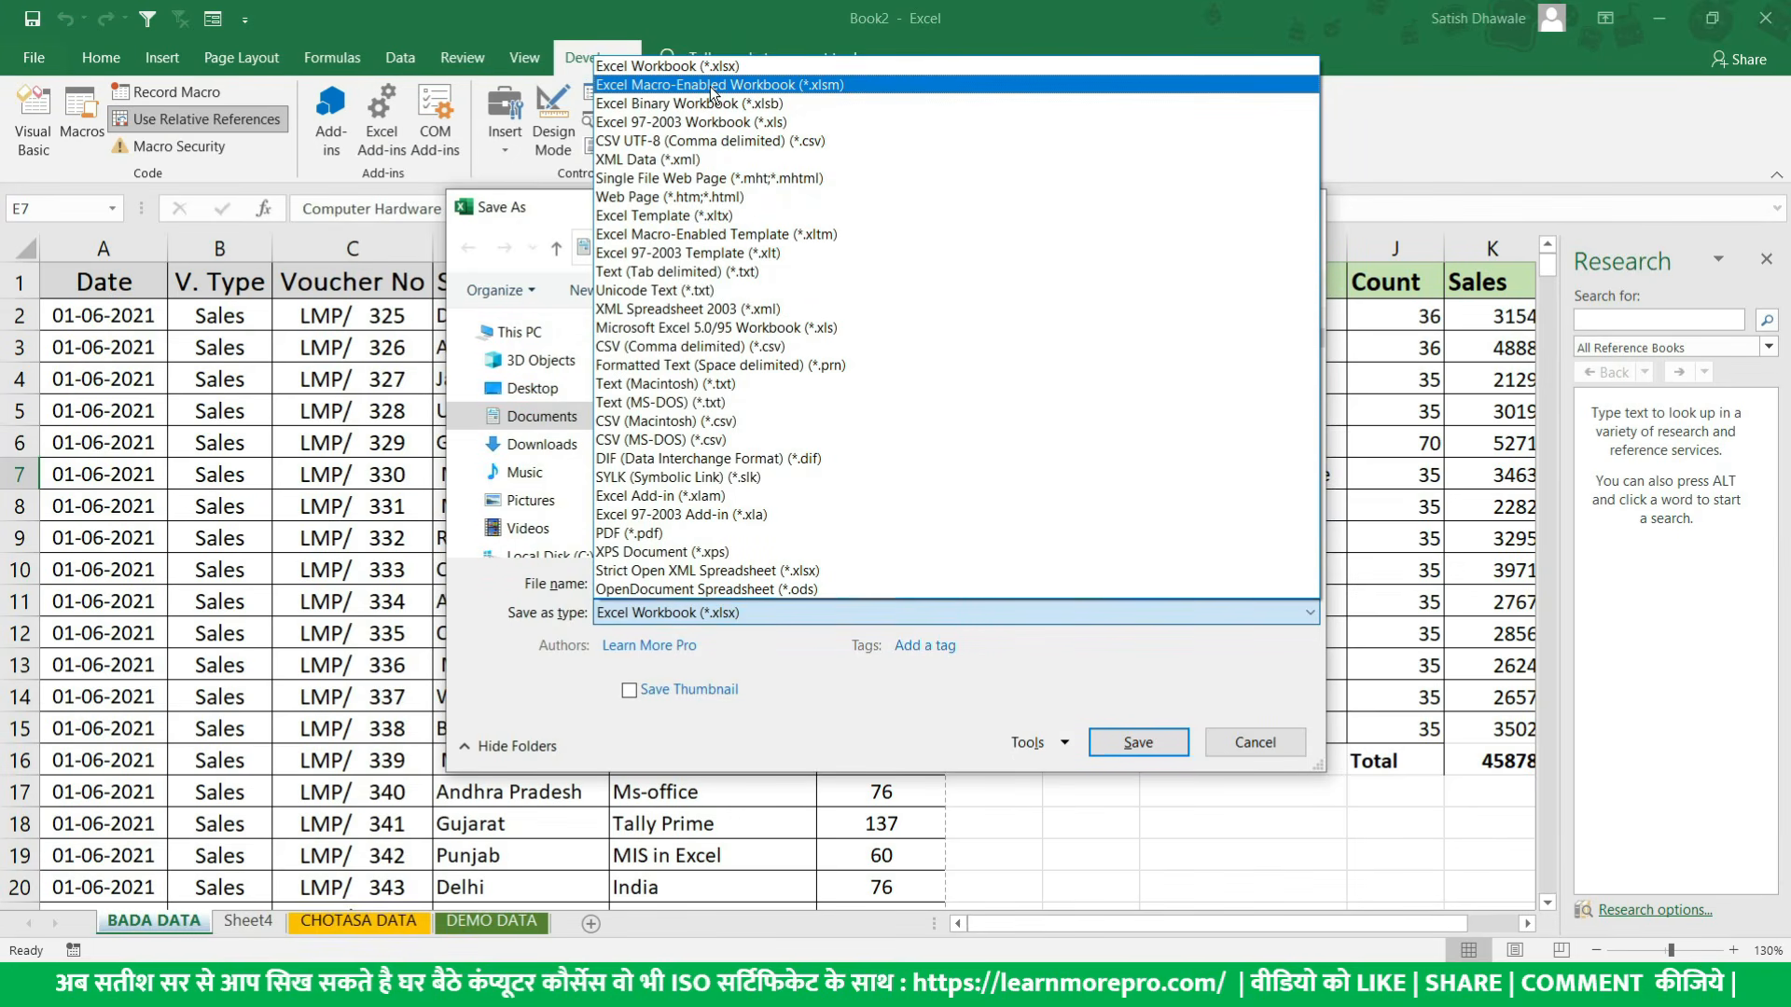
{"action": "left_click", "coordinate": [713, 86]}
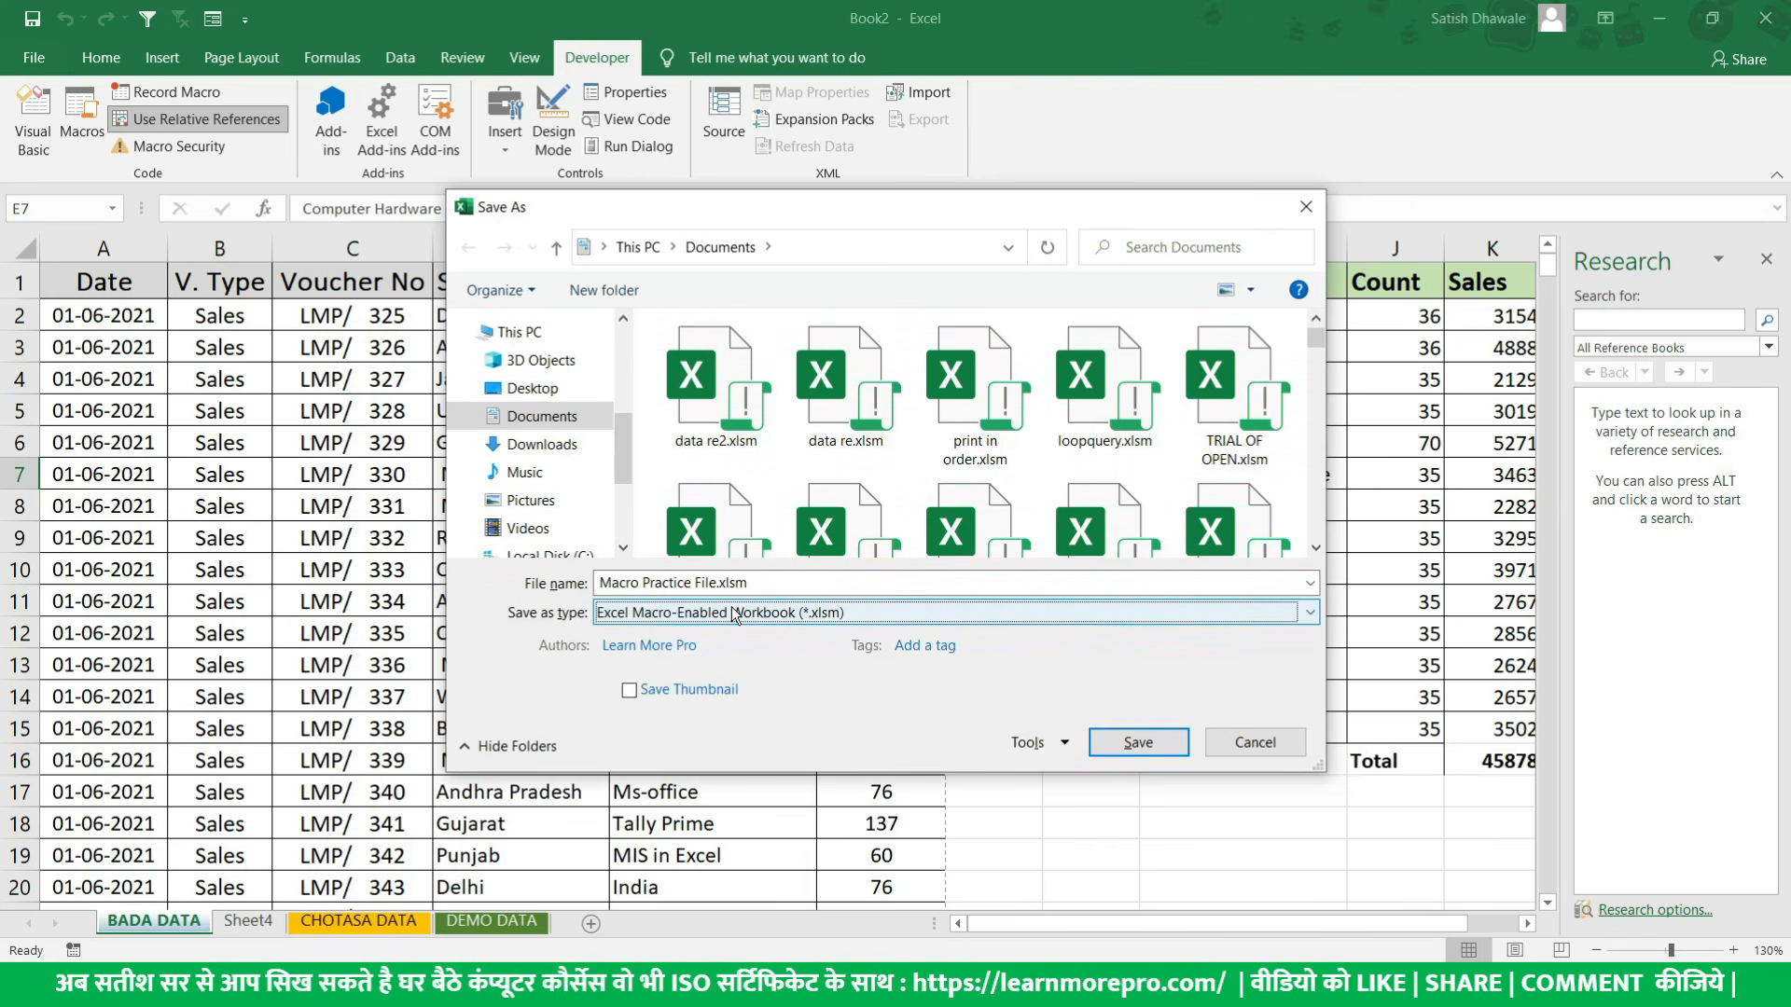
{"action": "left_click", "coordinate": [735, 615]}
{"action": "left_click", "coordinate": [714, 71]}
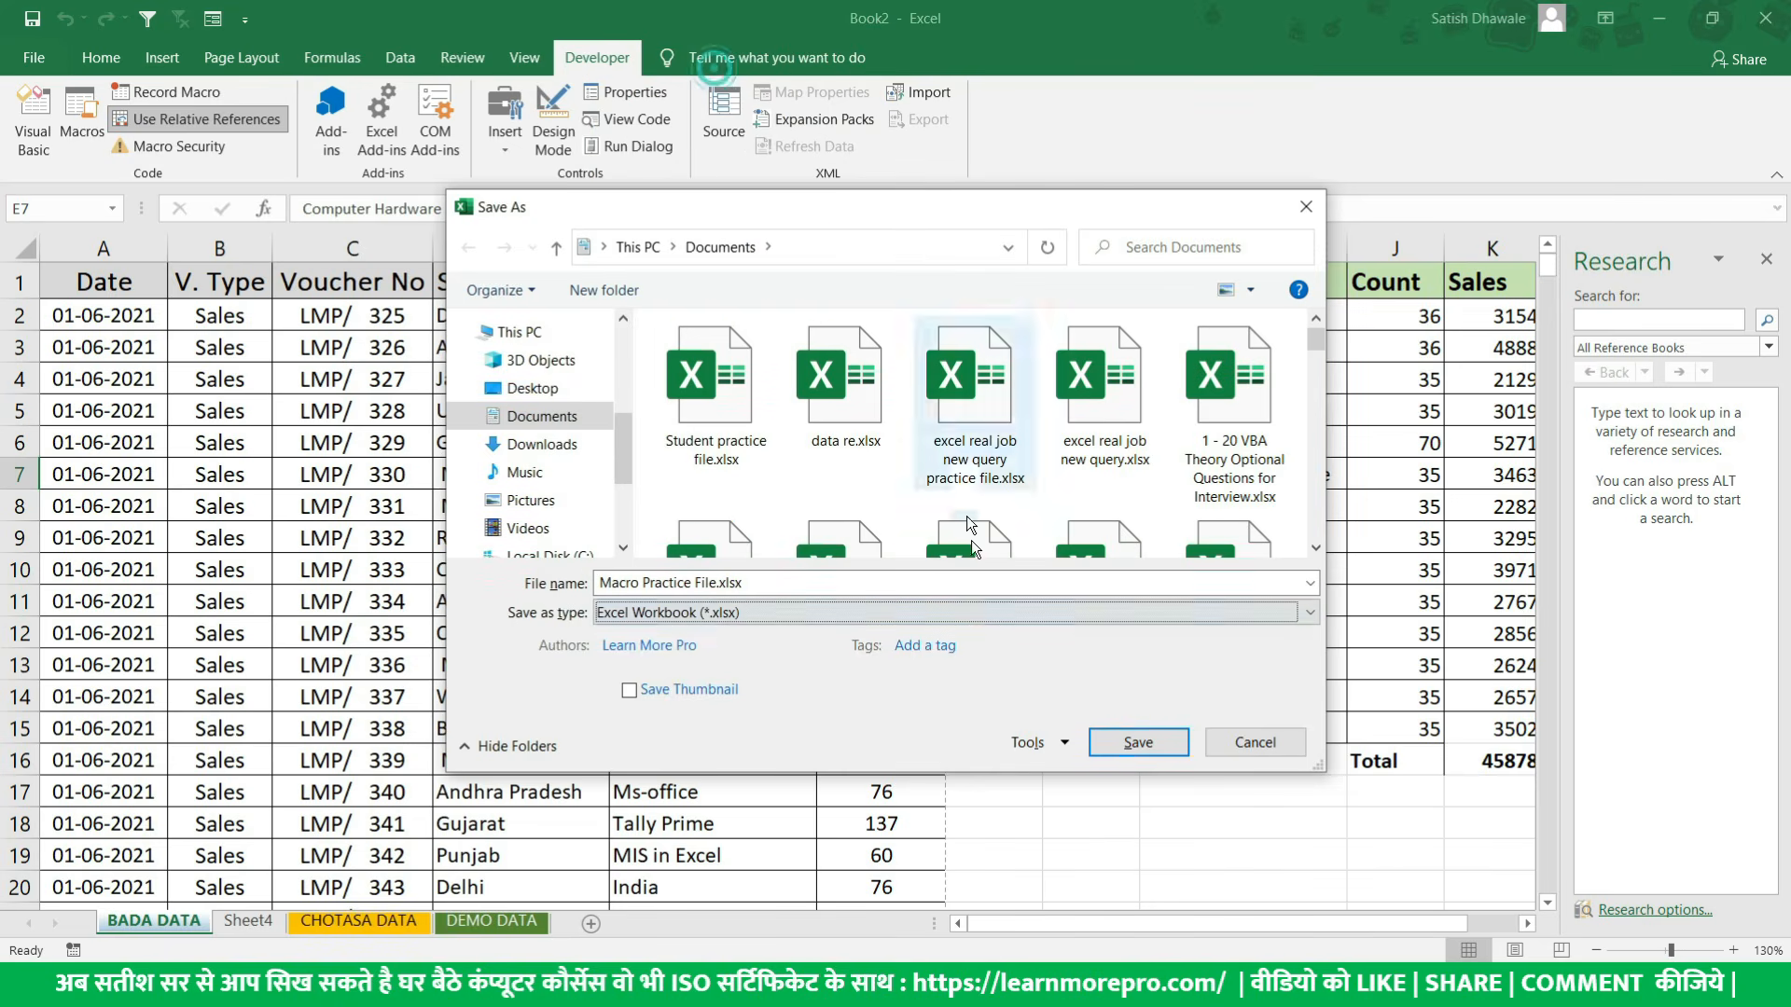
{"action": "left_click", "coordinate": [1138, 741]}
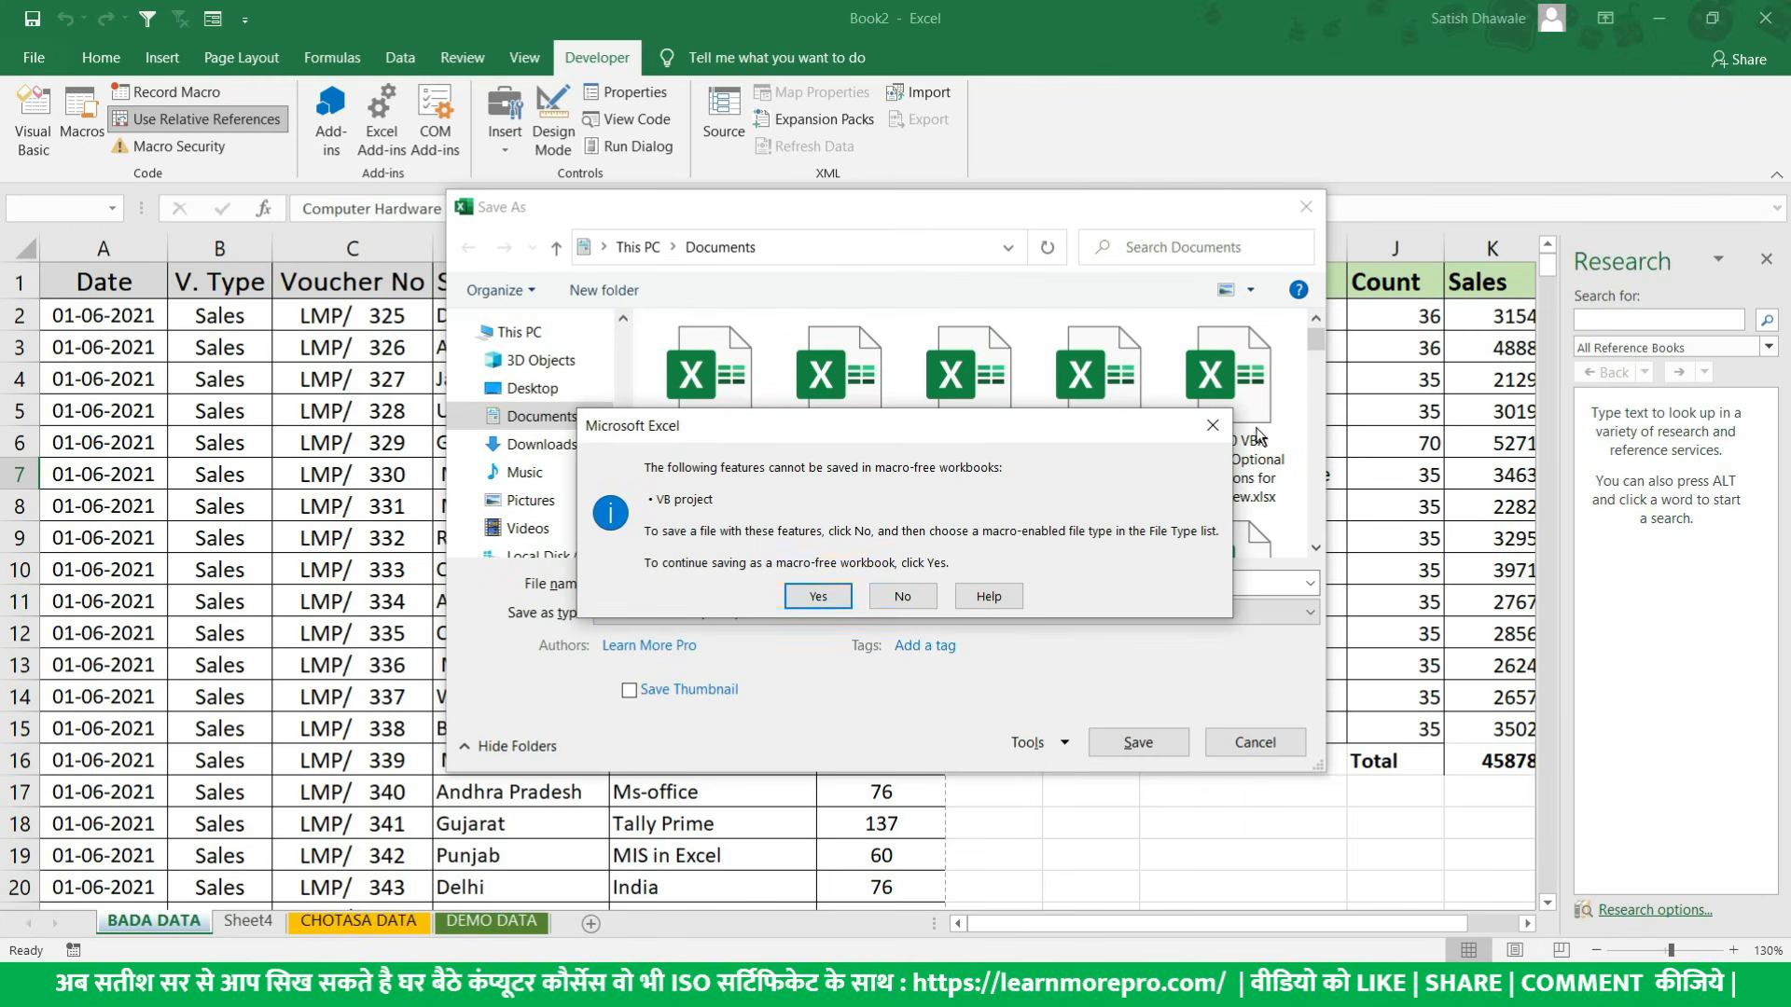
{"action": "left_click", "coordinate": [1213, 427]}
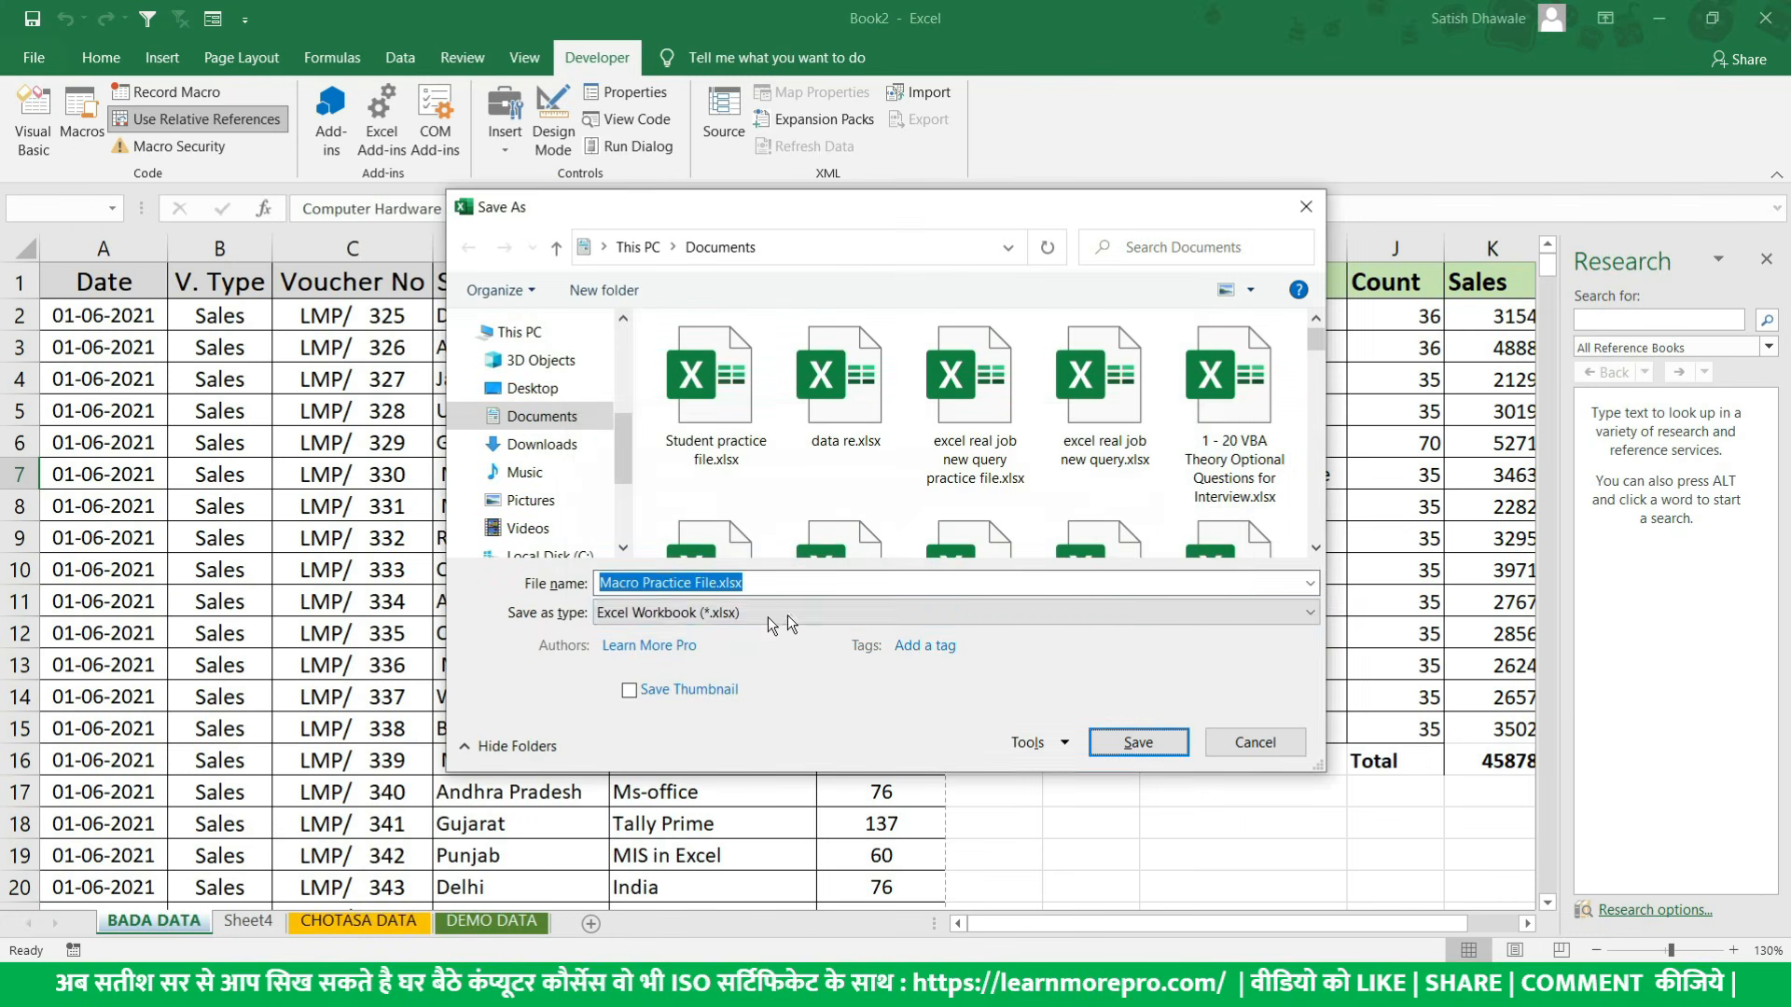
- Set the file type to Excel Macro-Enabled Workbook (*.xlsm) and save Macro Practice File in Documents
{"action": "left_click", "coordinate": [659, 619]}
{"action": "left_click", "coordinate": [671, 85]}
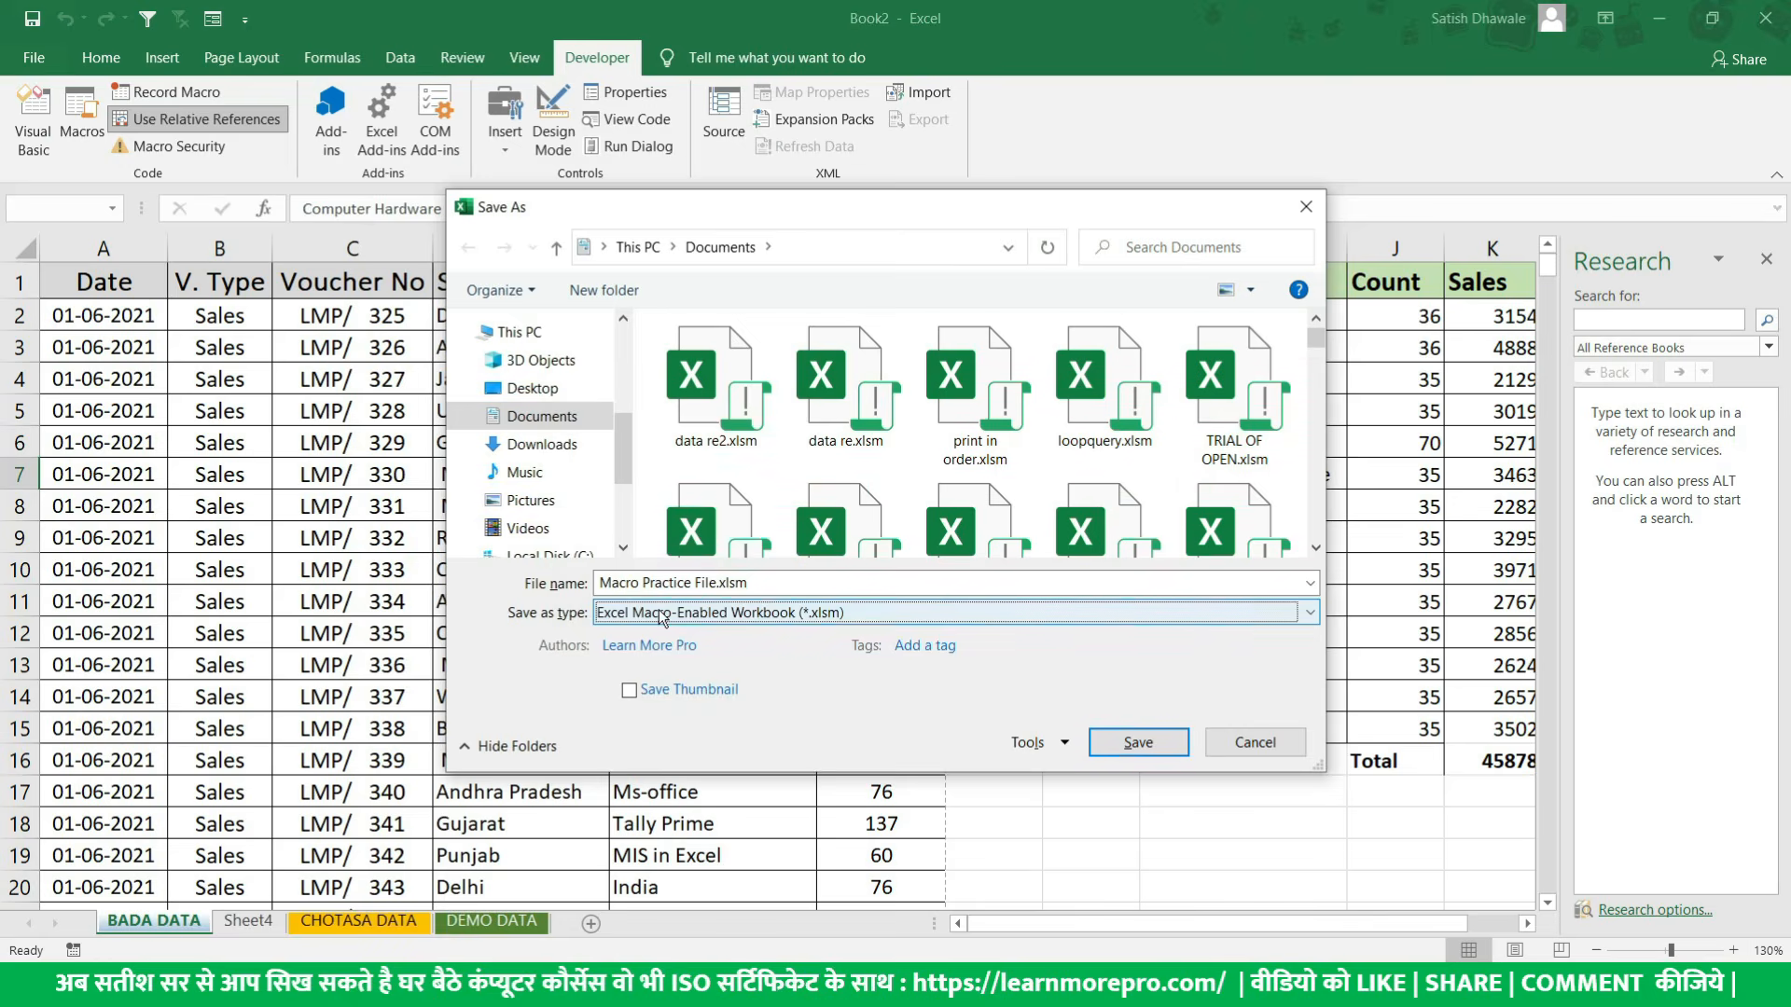
{"action": "left_click", "coordinate": [659, 588]}
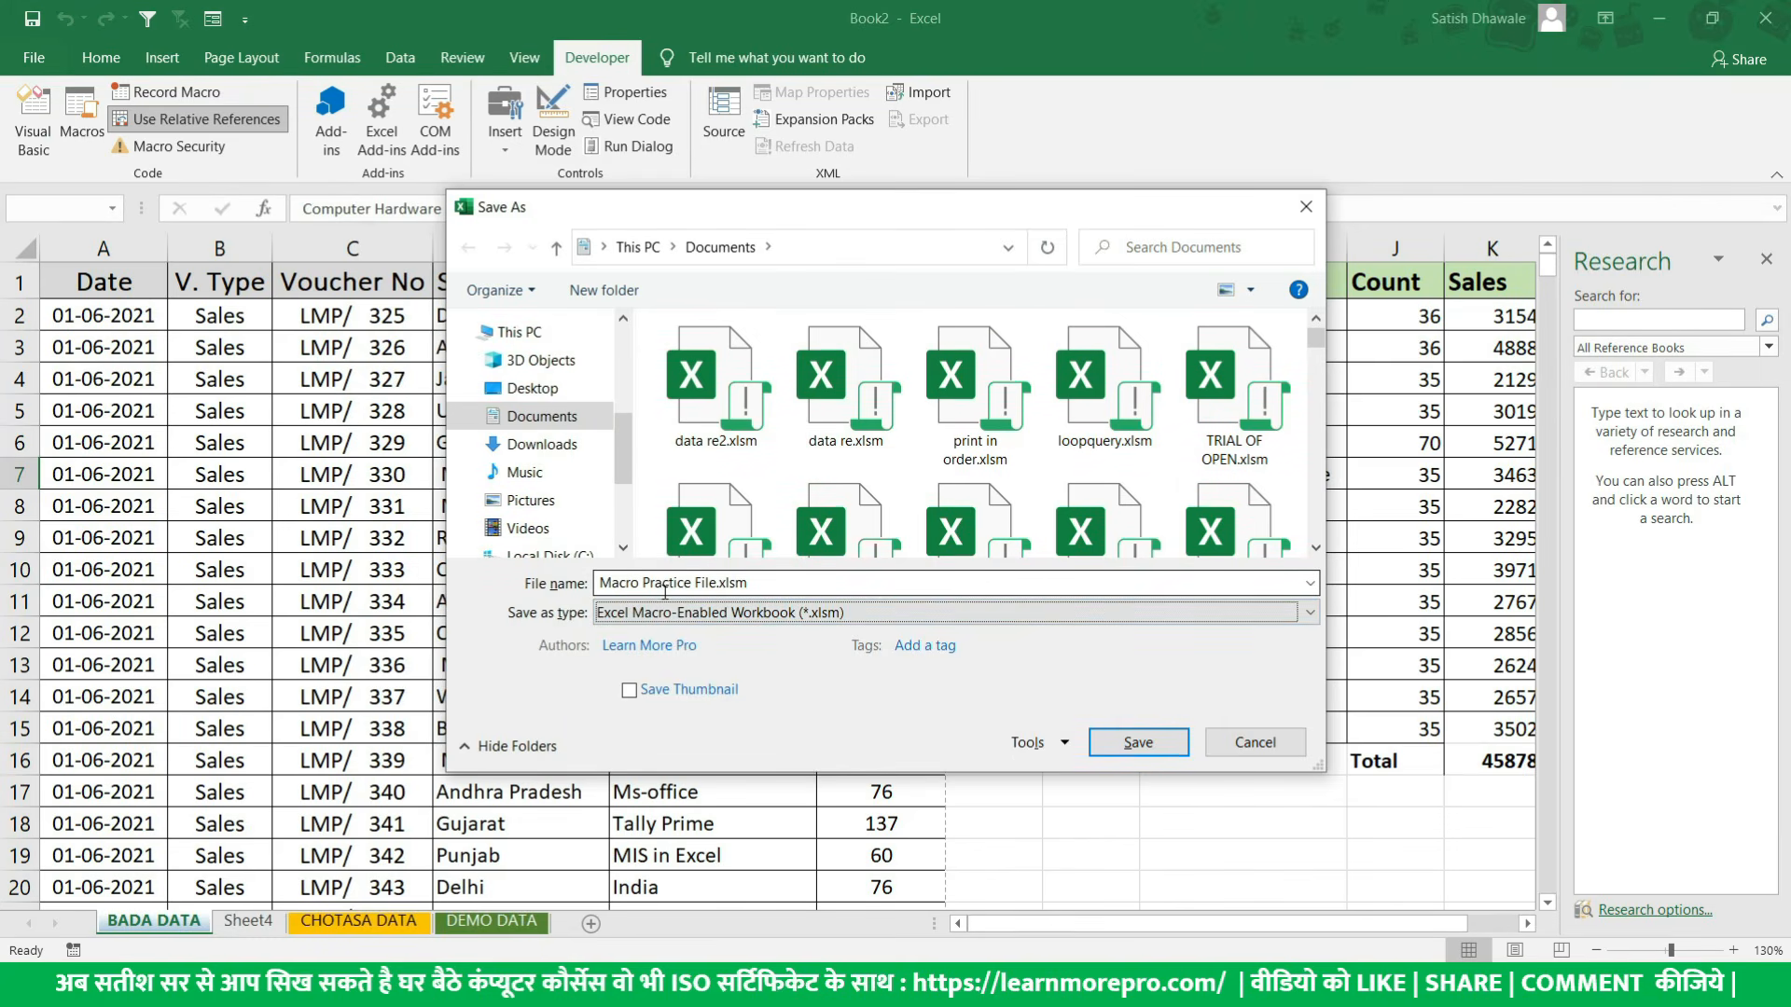
{"action": "left_click", "coordinate": [659, 588]}
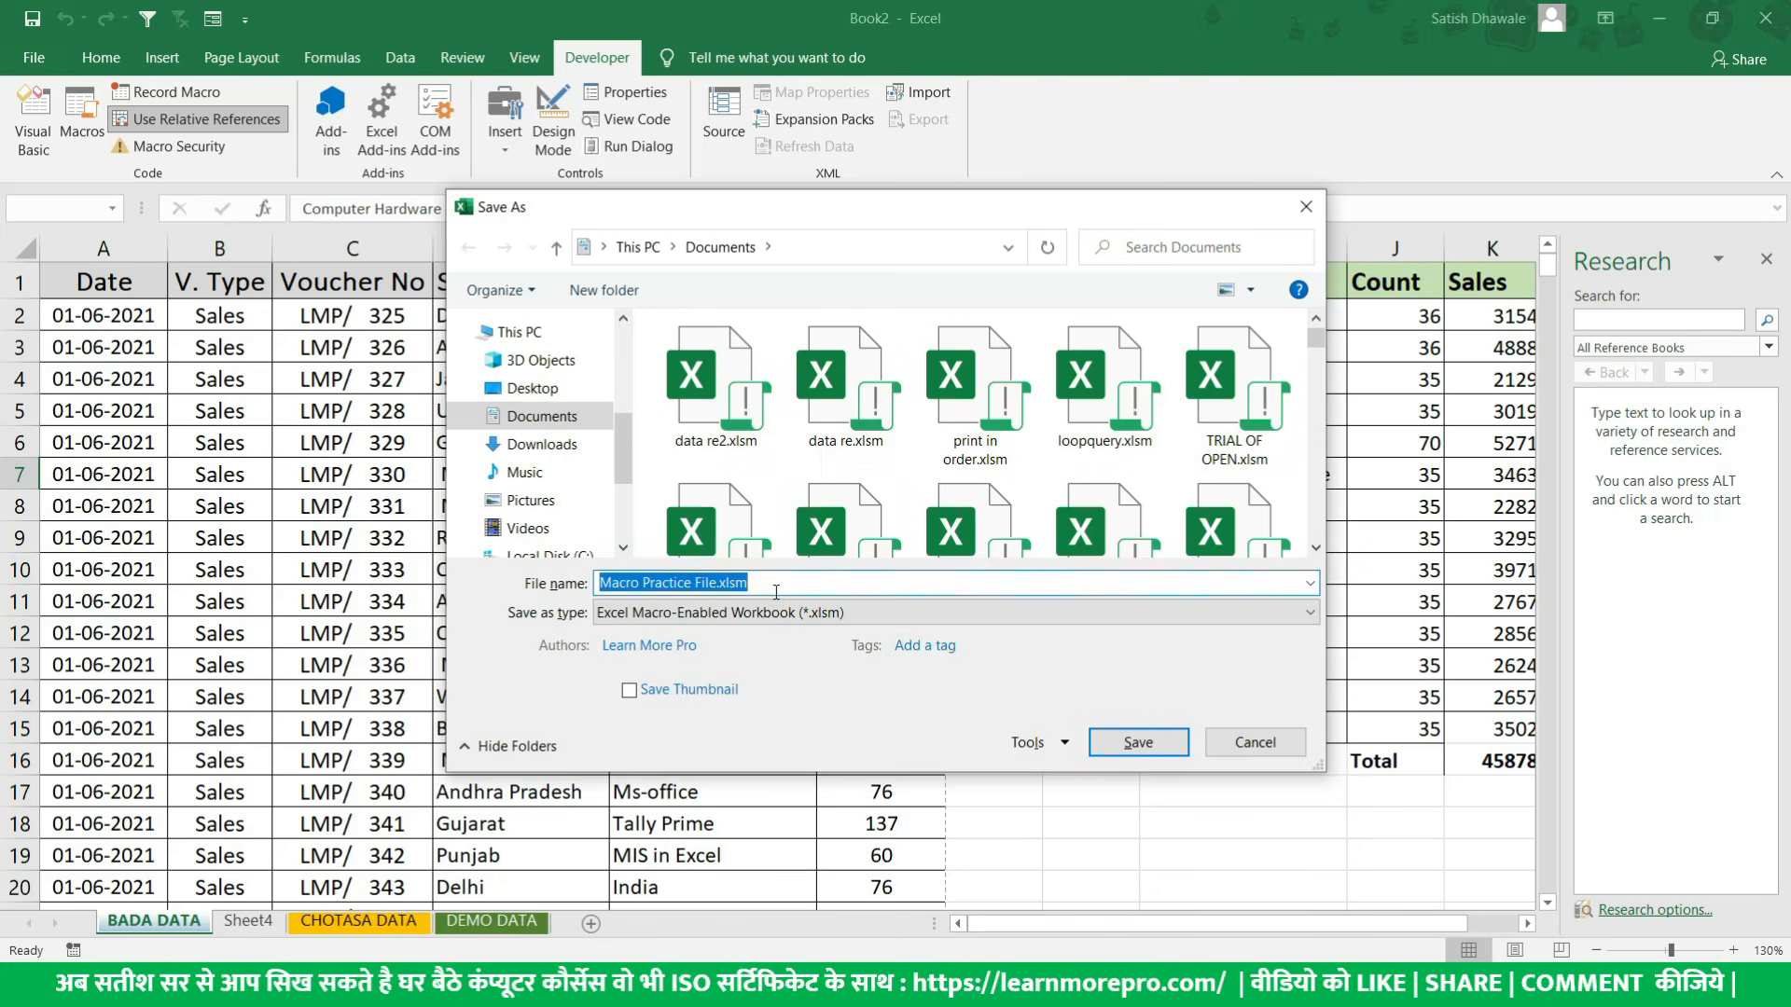
{"action": "left_click", "coordinate": [1107, 740]}
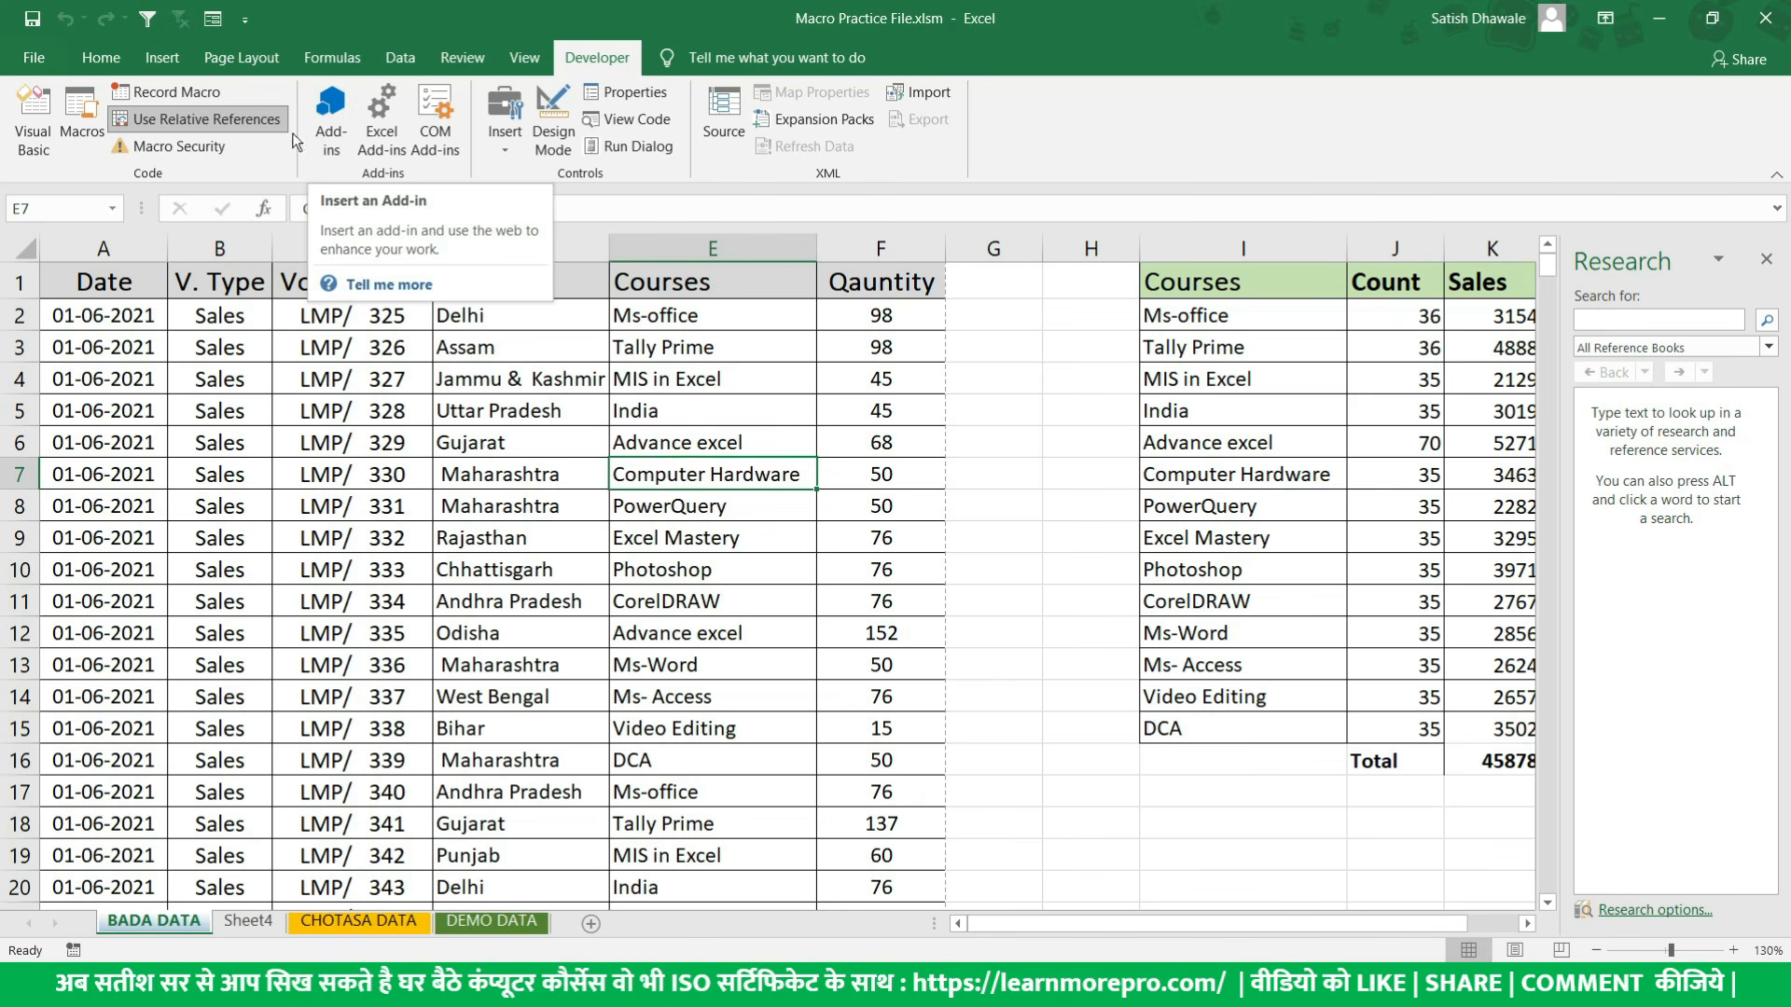
- Open the Macro Settings of the Trust Center in Excel Options
{"action": "left_click", "coordinate": [37, 61]}
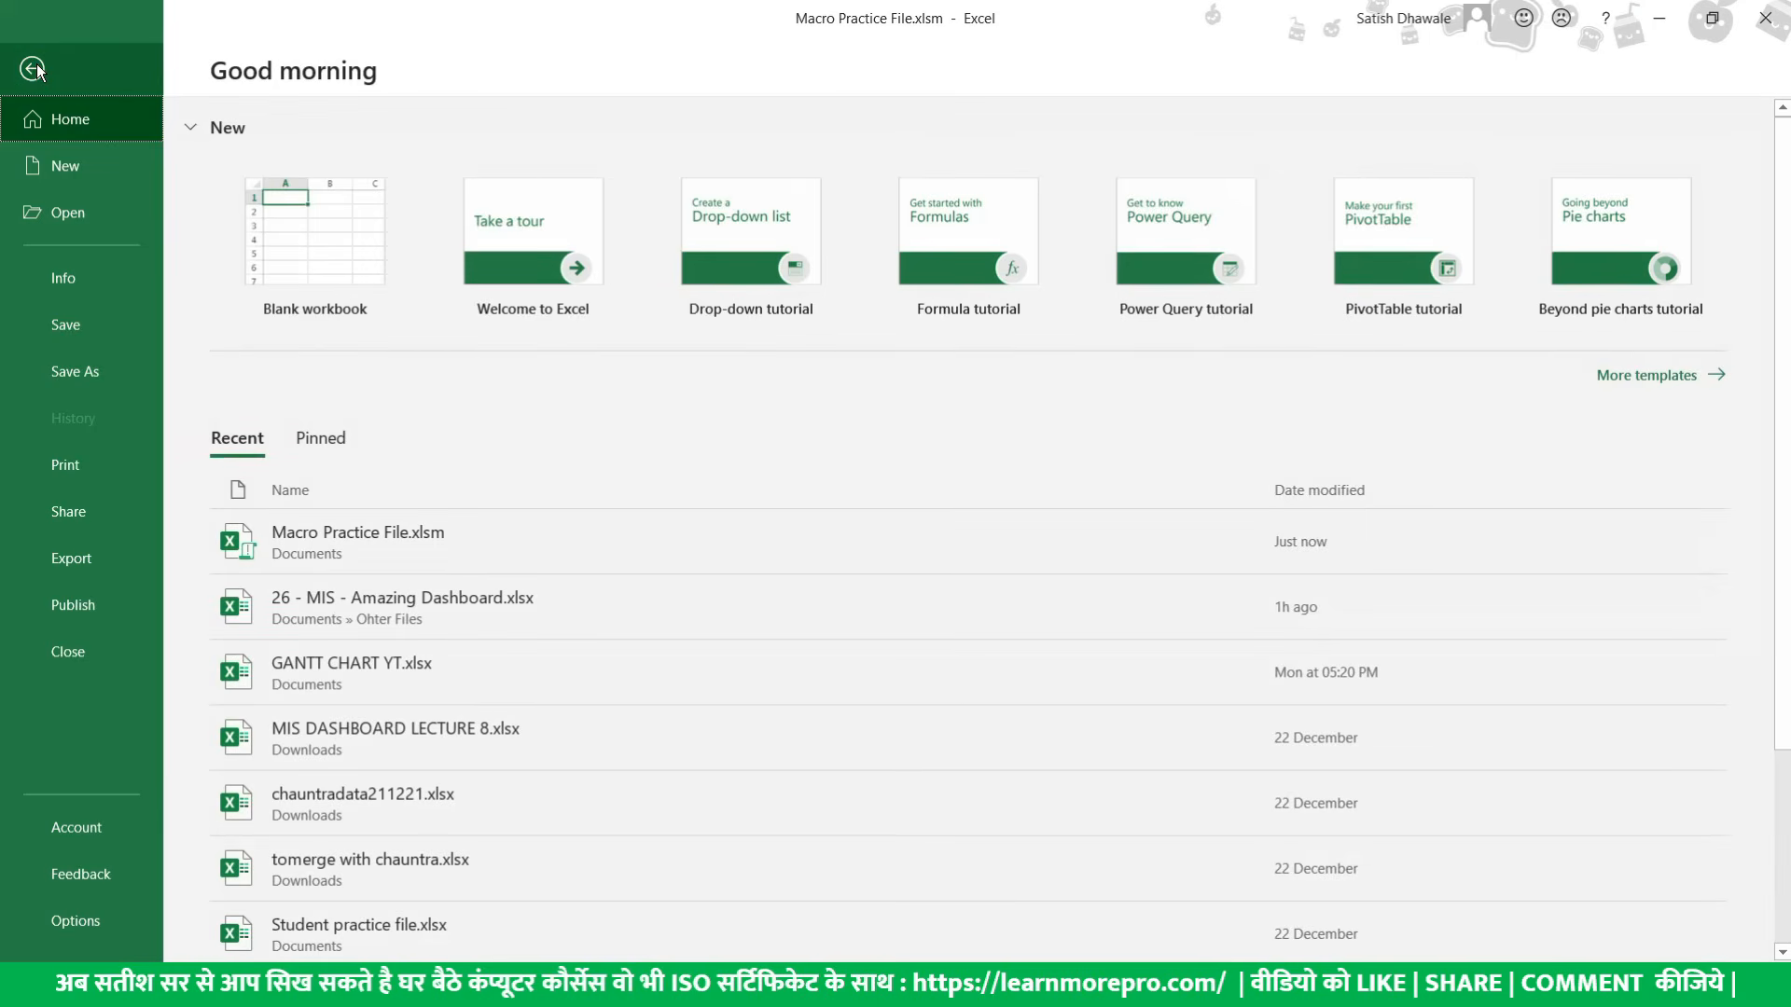
{"action": "left_click", "coordinate": [35, 69]}
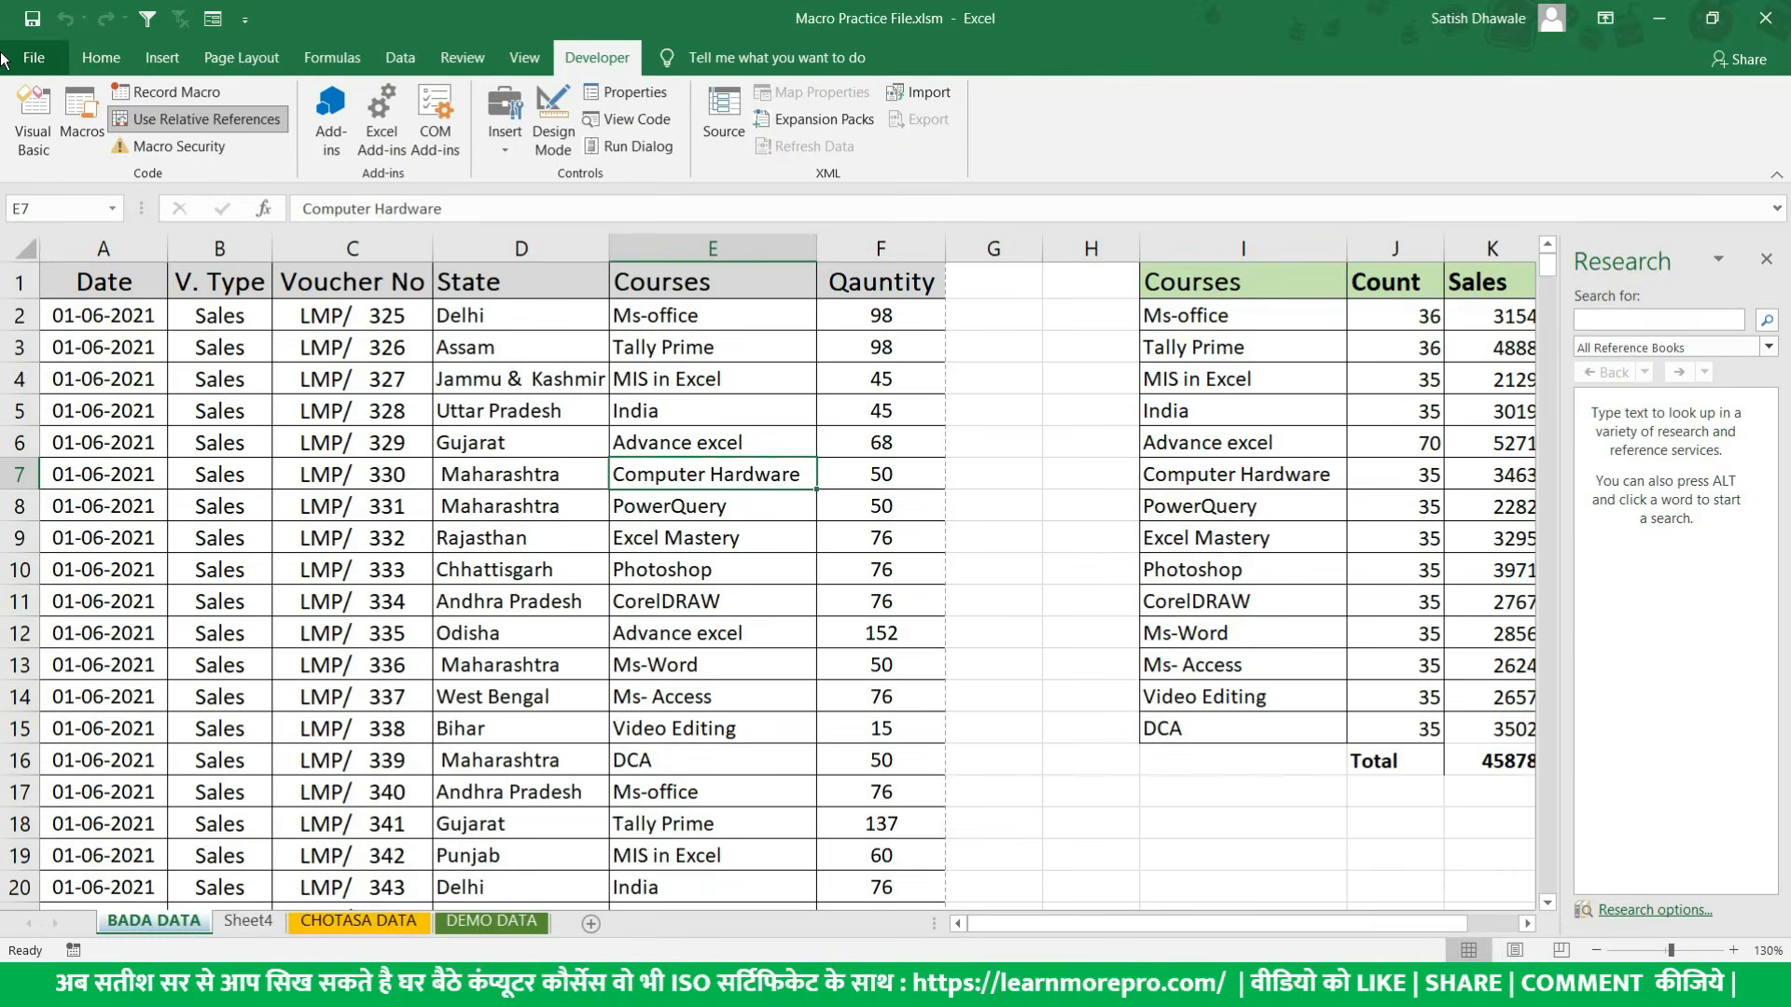
{"action": "left_click", "coordinate": [19, 70]}
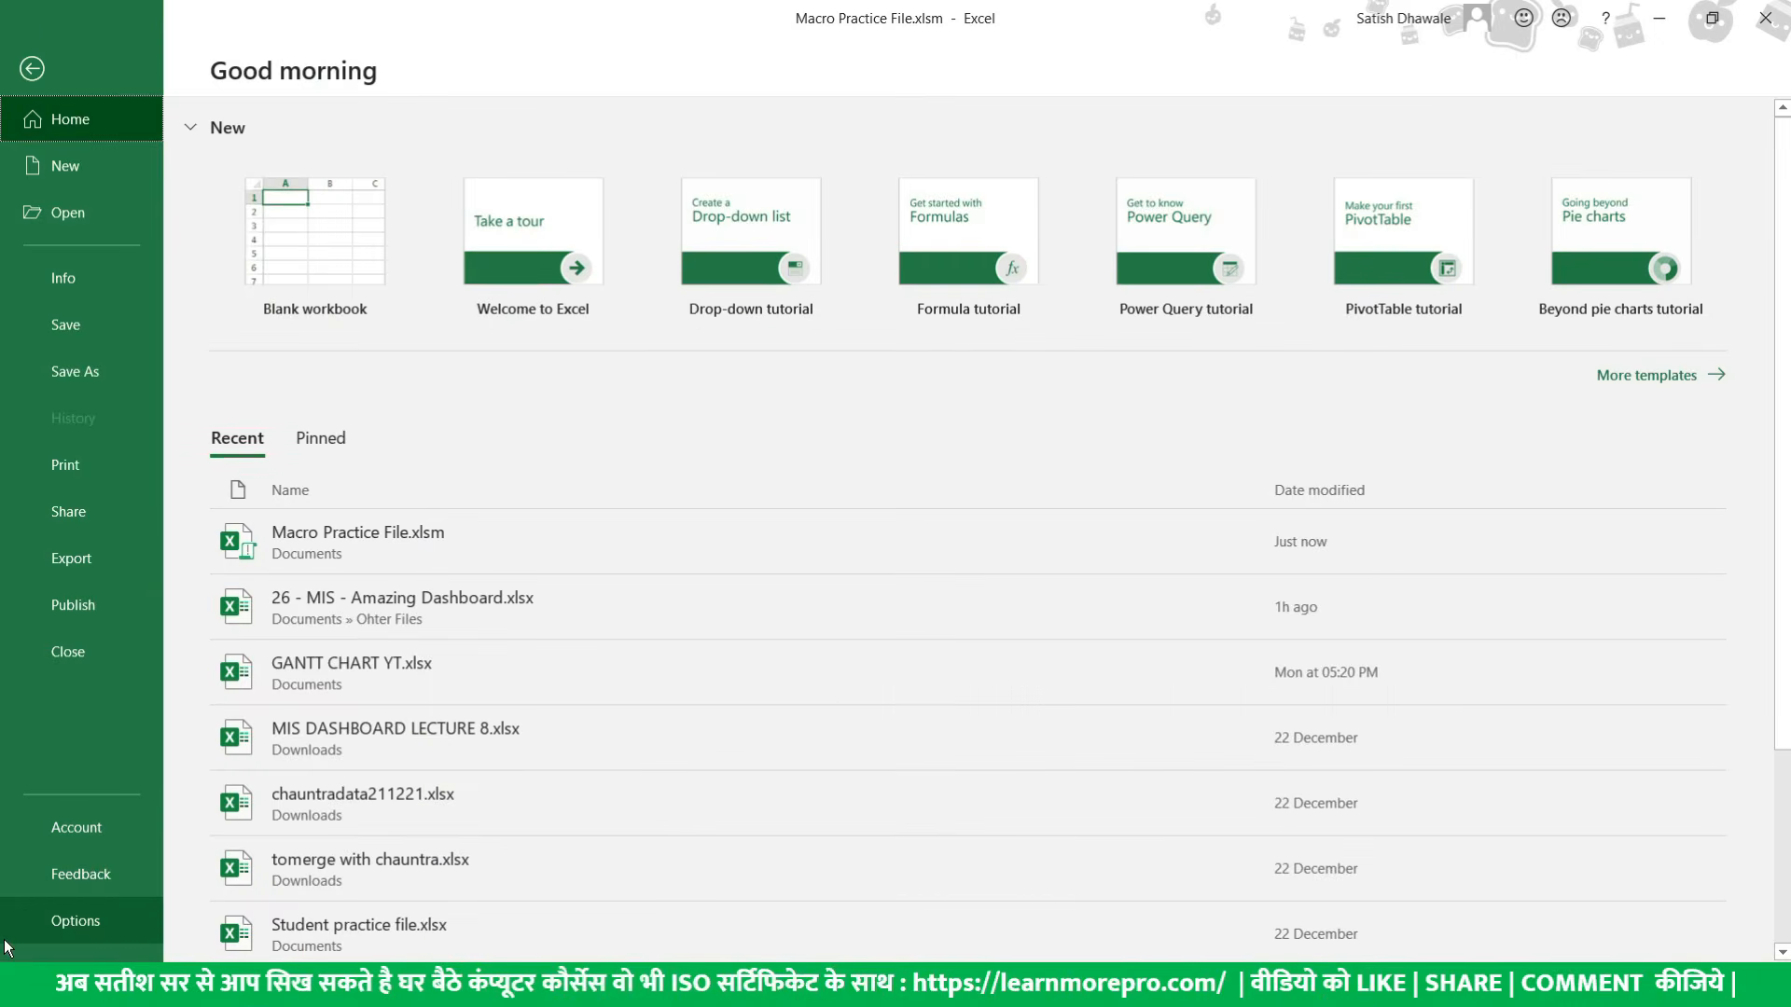
{"action": "left_click", "coordinate": [10, 943]}
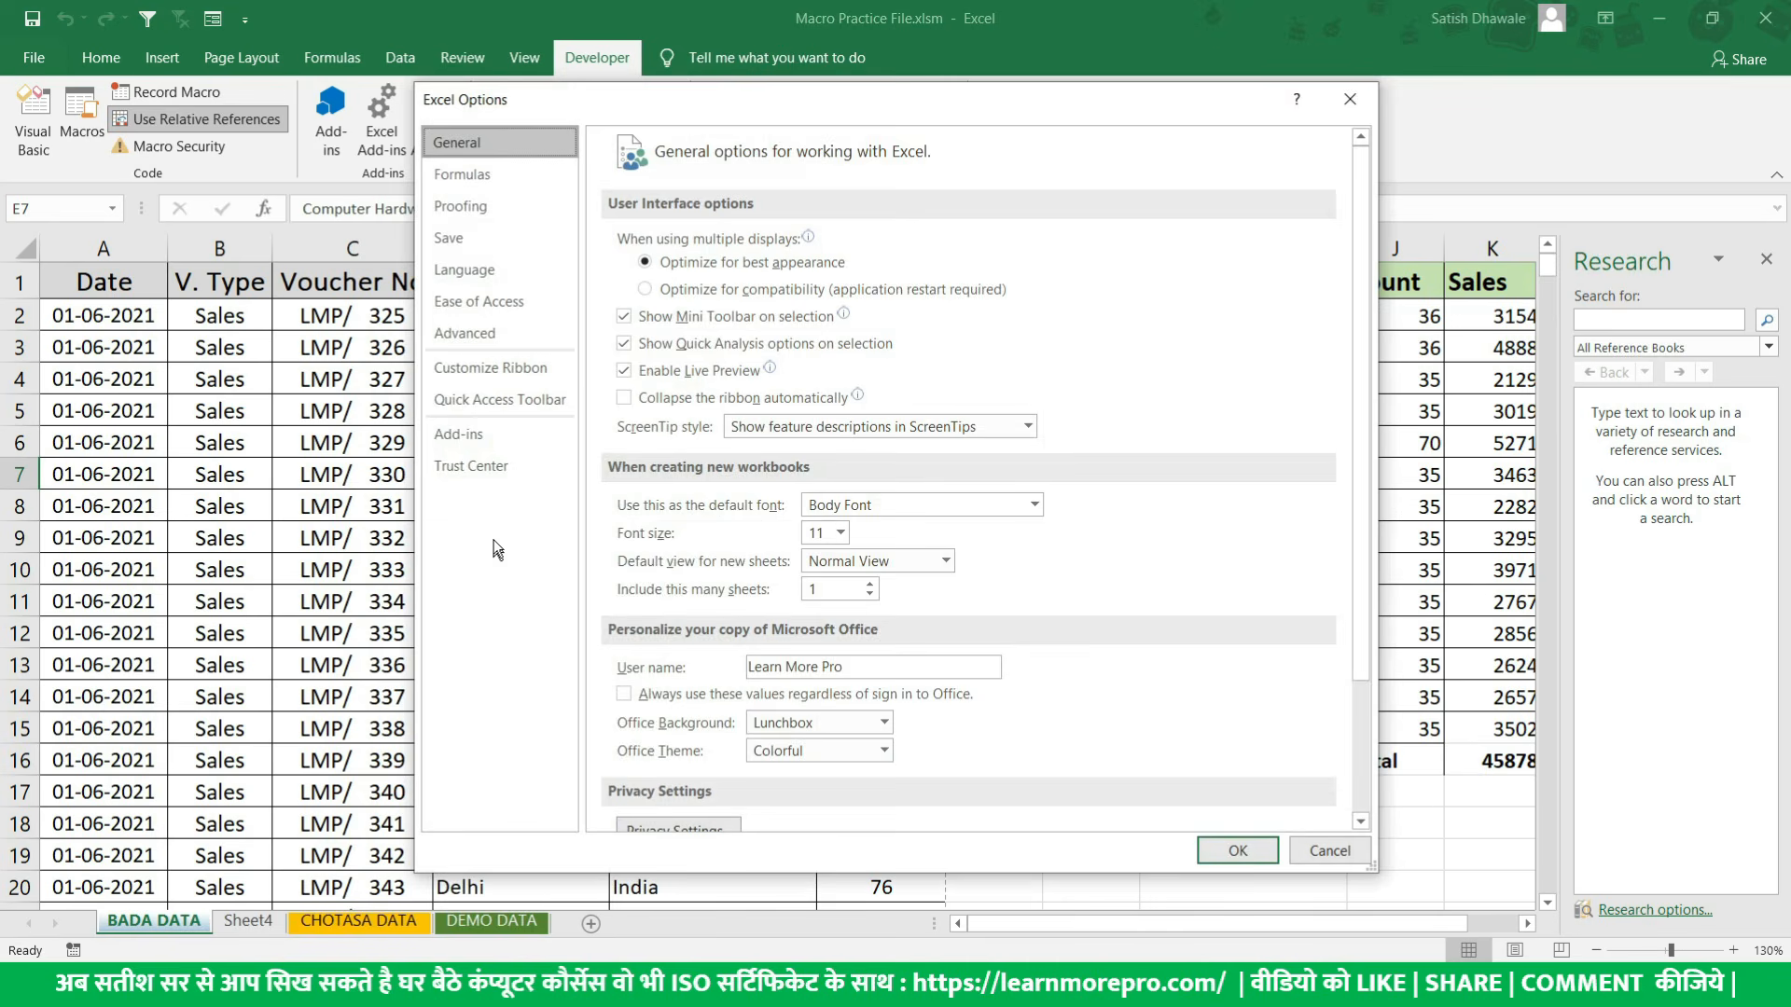
{"action": "left_click", "coordinate": [495, 466]}
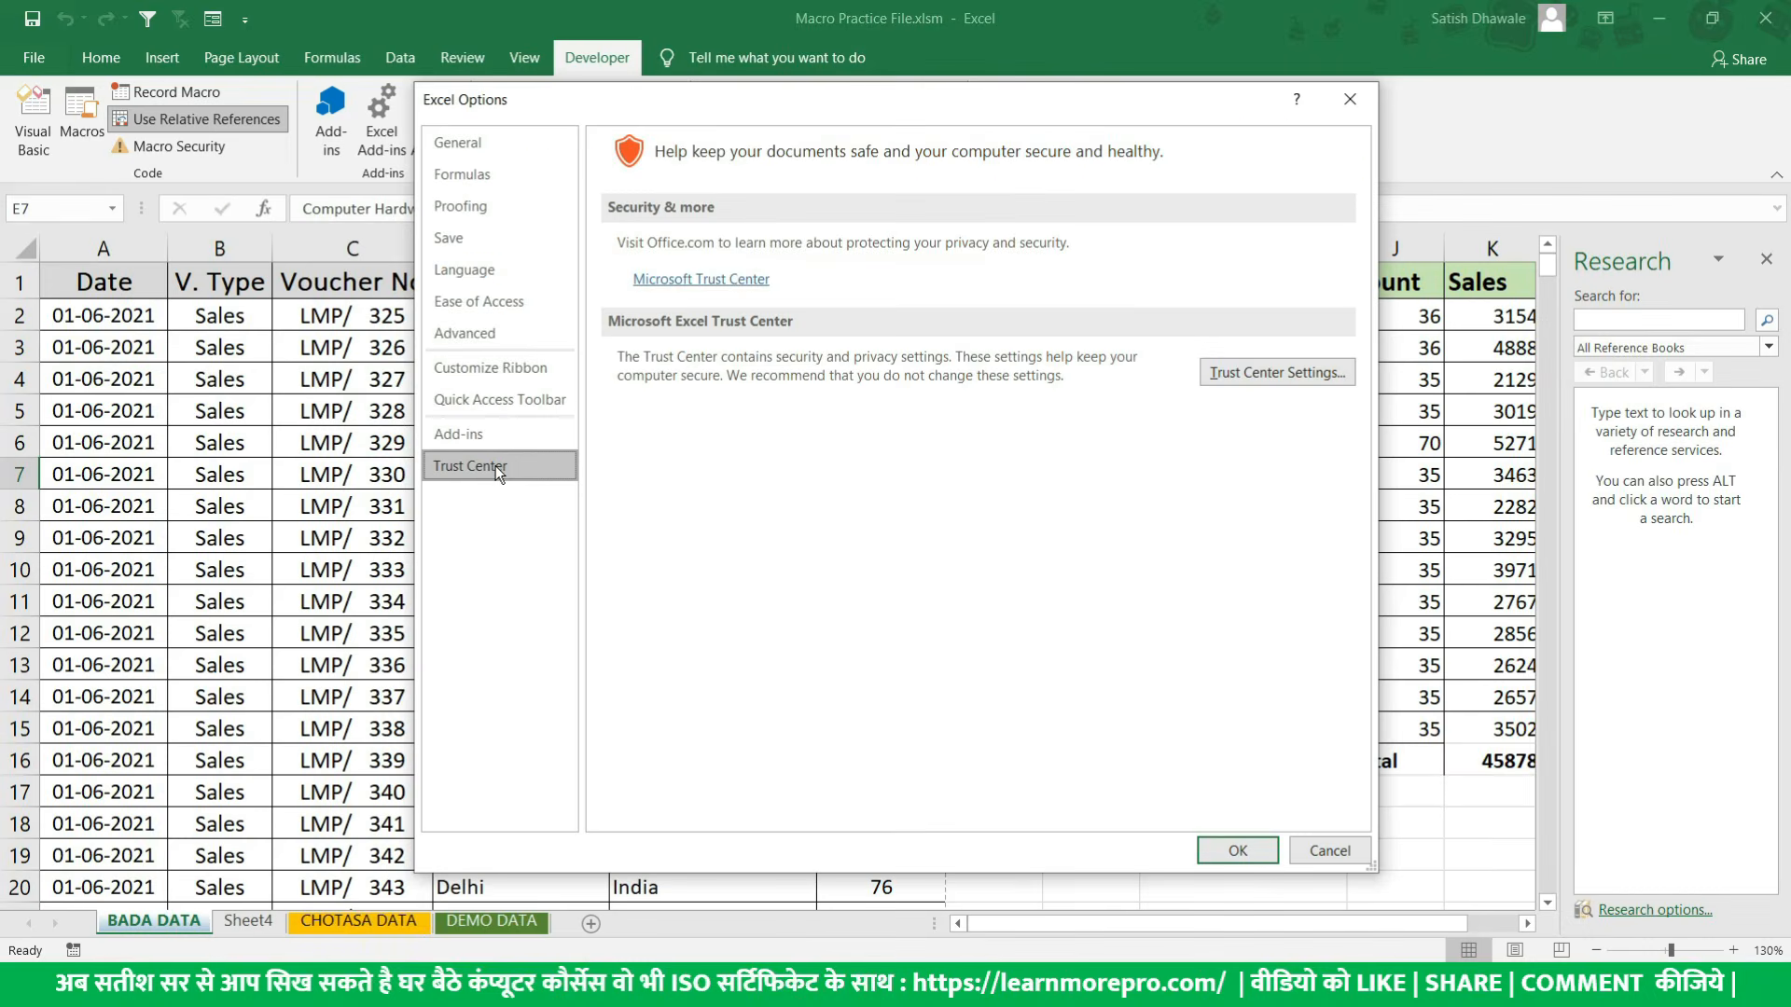
{"action": "left_click", "coordinate": [1311, 378]}
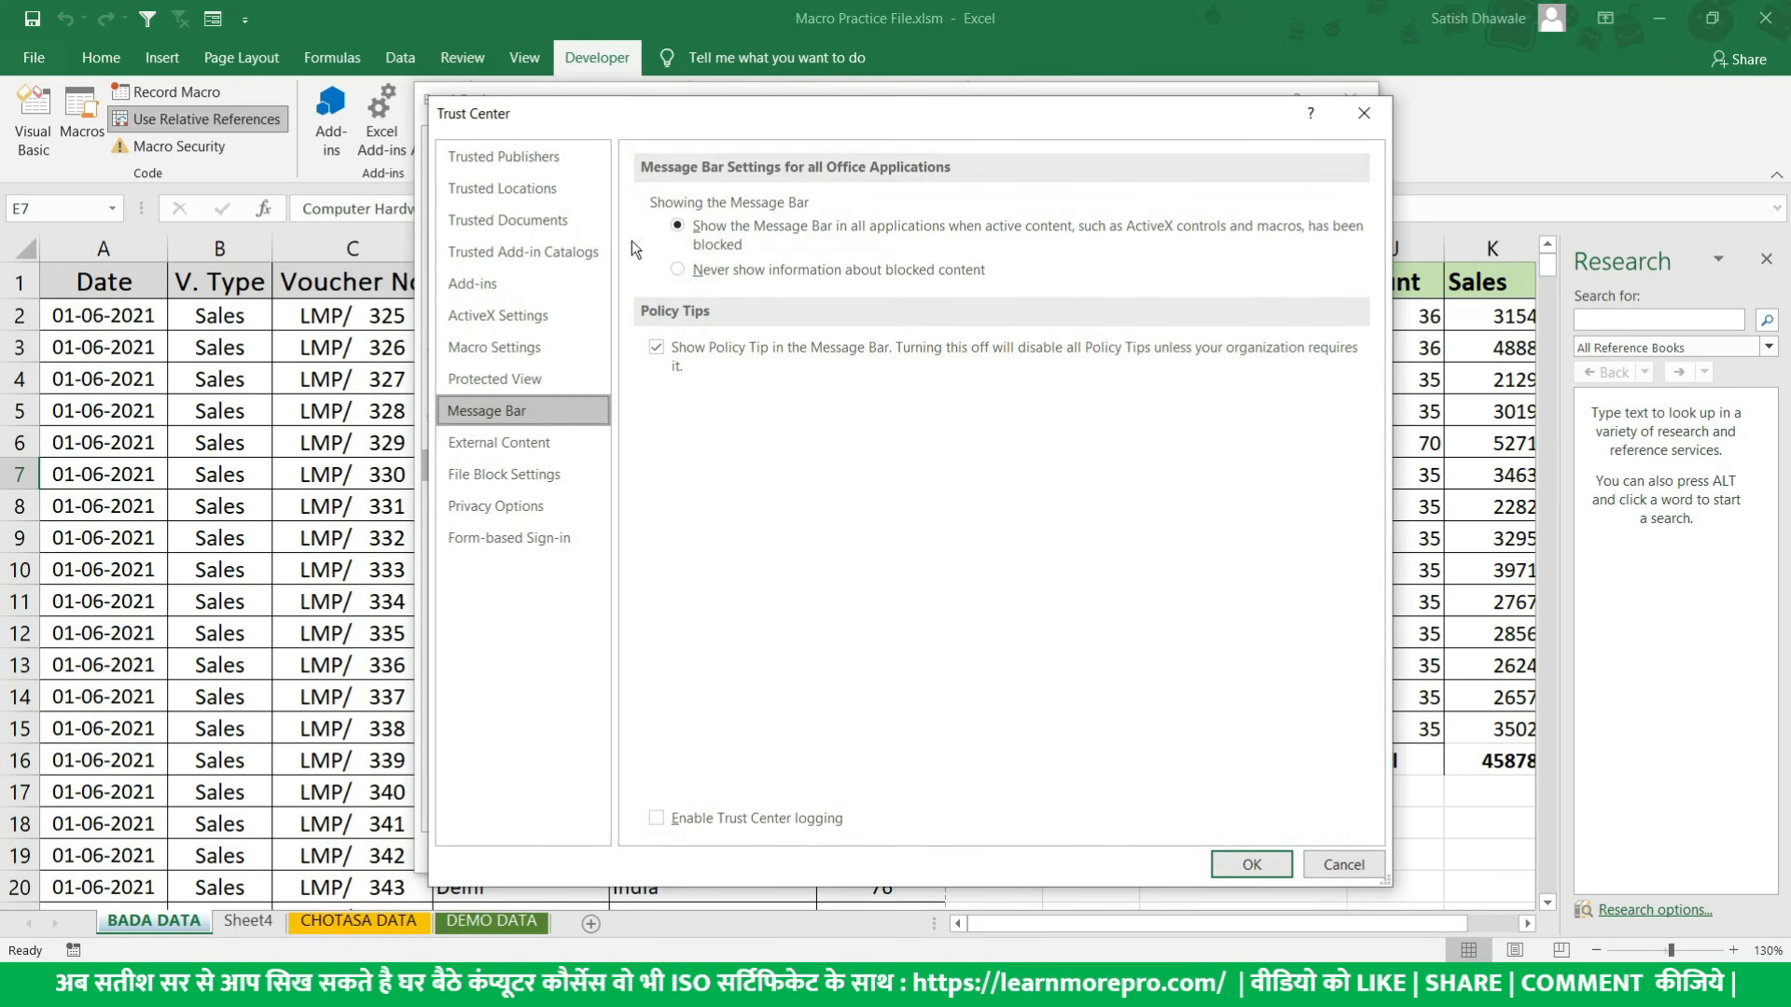
{"action": "left_click", "coordinate": [523, 347]}
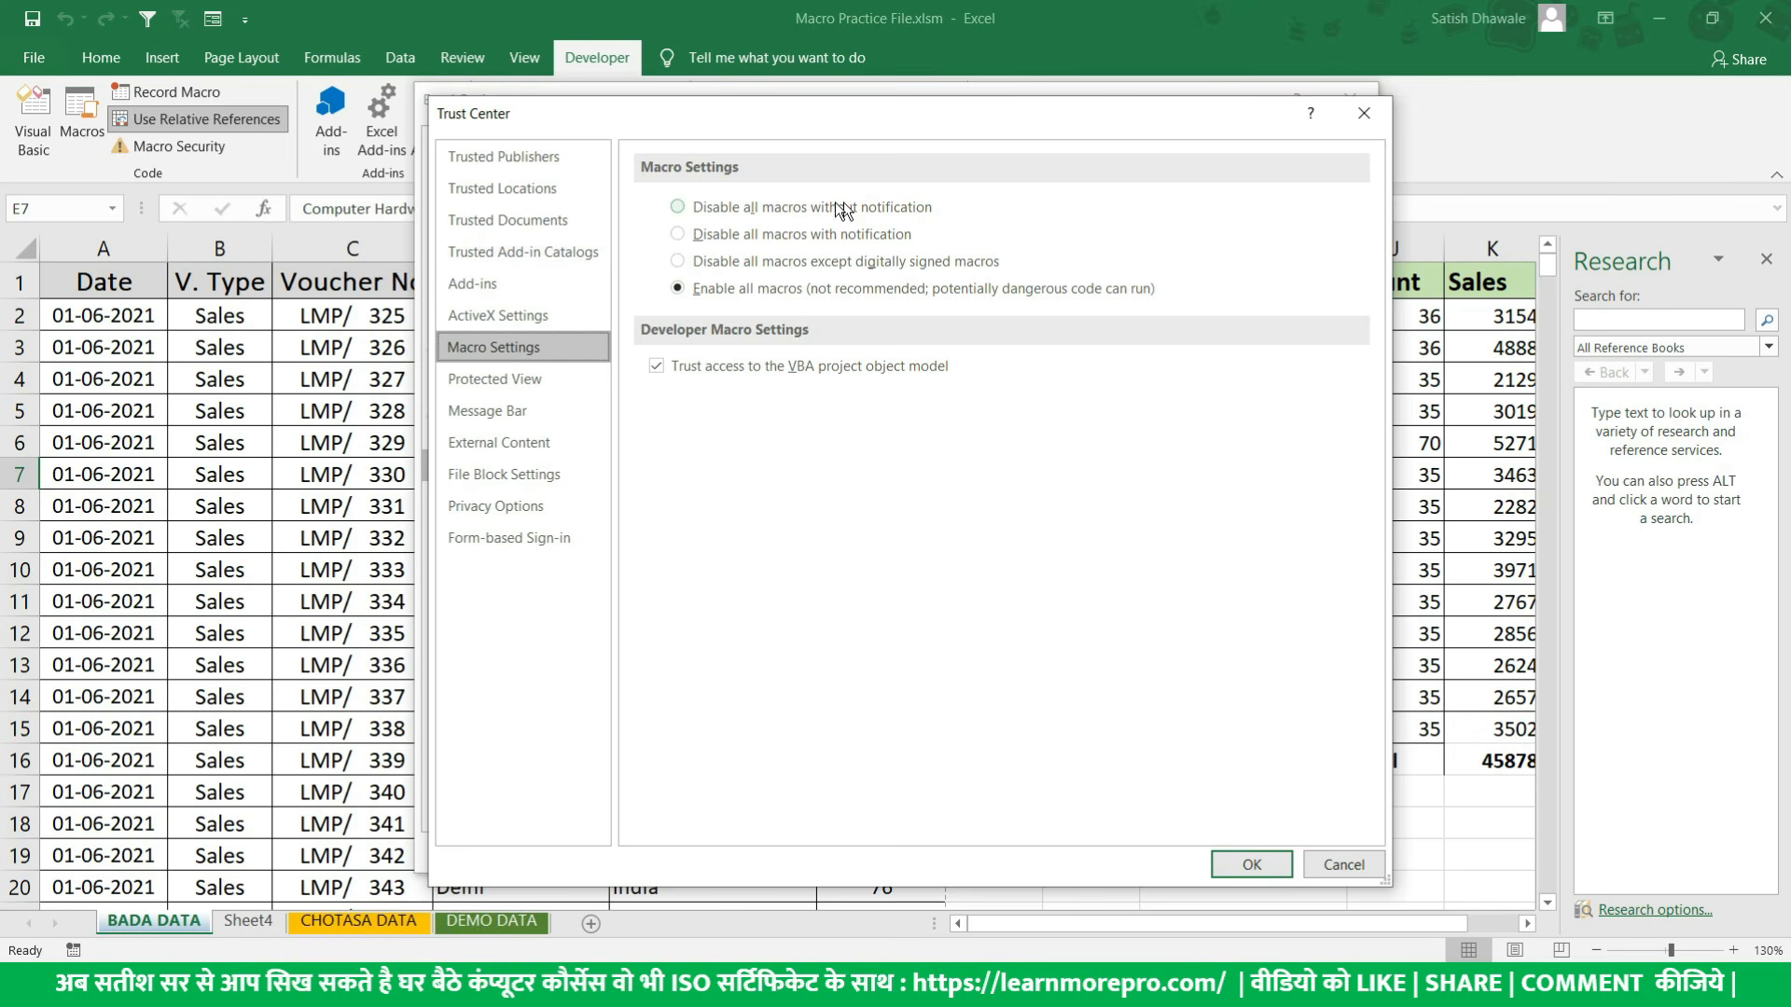
- Set the macro security to Disable all macros with notification and apply the options
{"action": "left_click", "coordinate": [798, 235]}
{"action": "left_click", "coordinate": [806, 209]}
{"action": "left_click", "coordinate": [806, 235]}
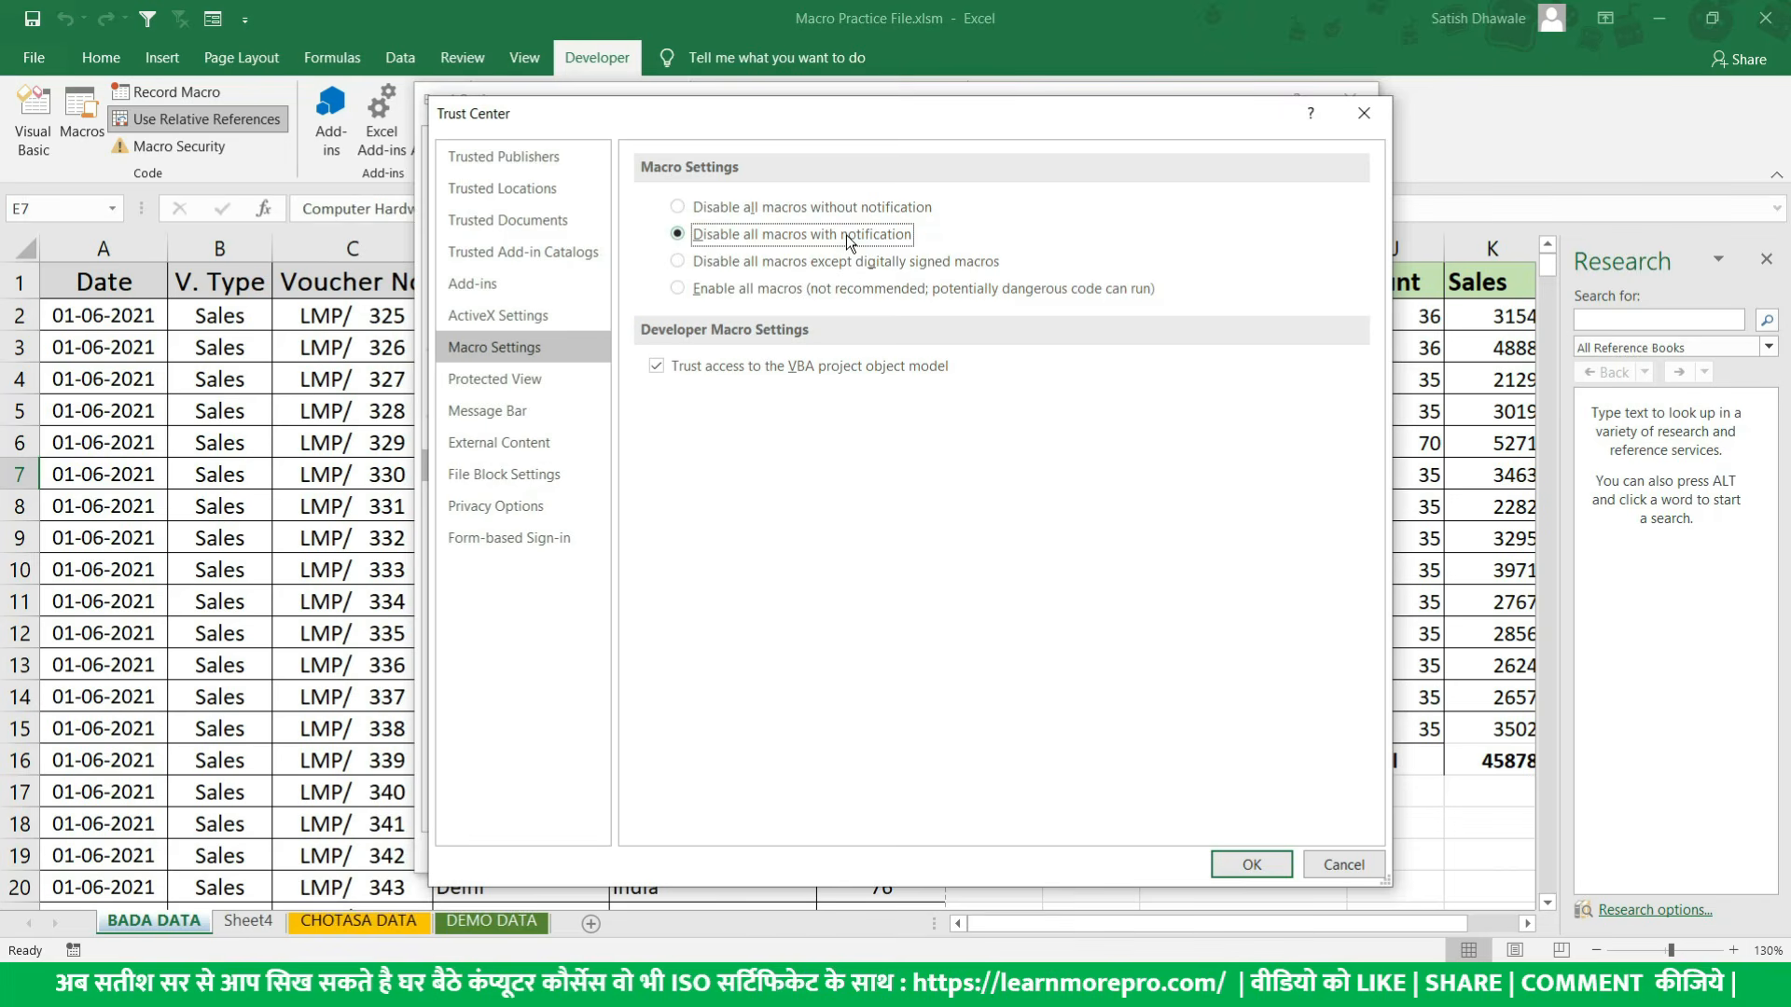
{"action": "left_click", "coordinate": [1250, 864]}
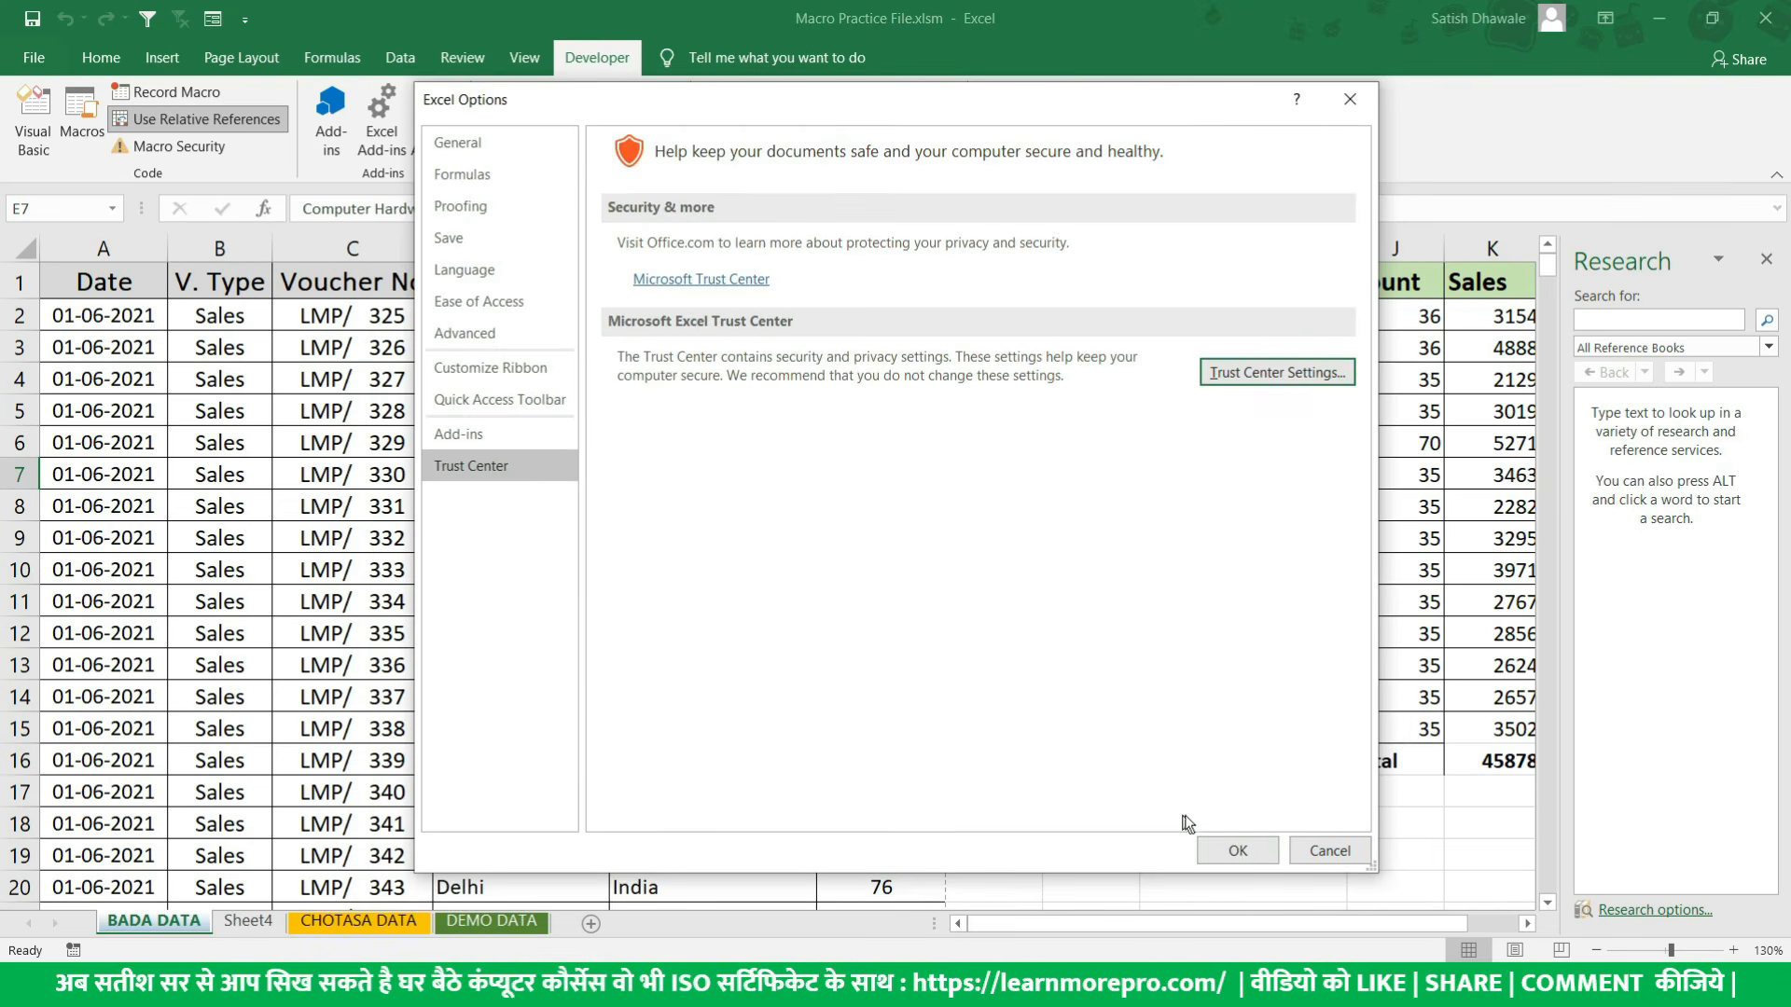
{"action": "left_click", "coordinate": [1241, 849]}
- Close the workbook, relaunch Excel with the Run command excel and reopen the recent file Macro Practice File.xlsm
{"action": "left_click", "coordinate": [1025, 706]}
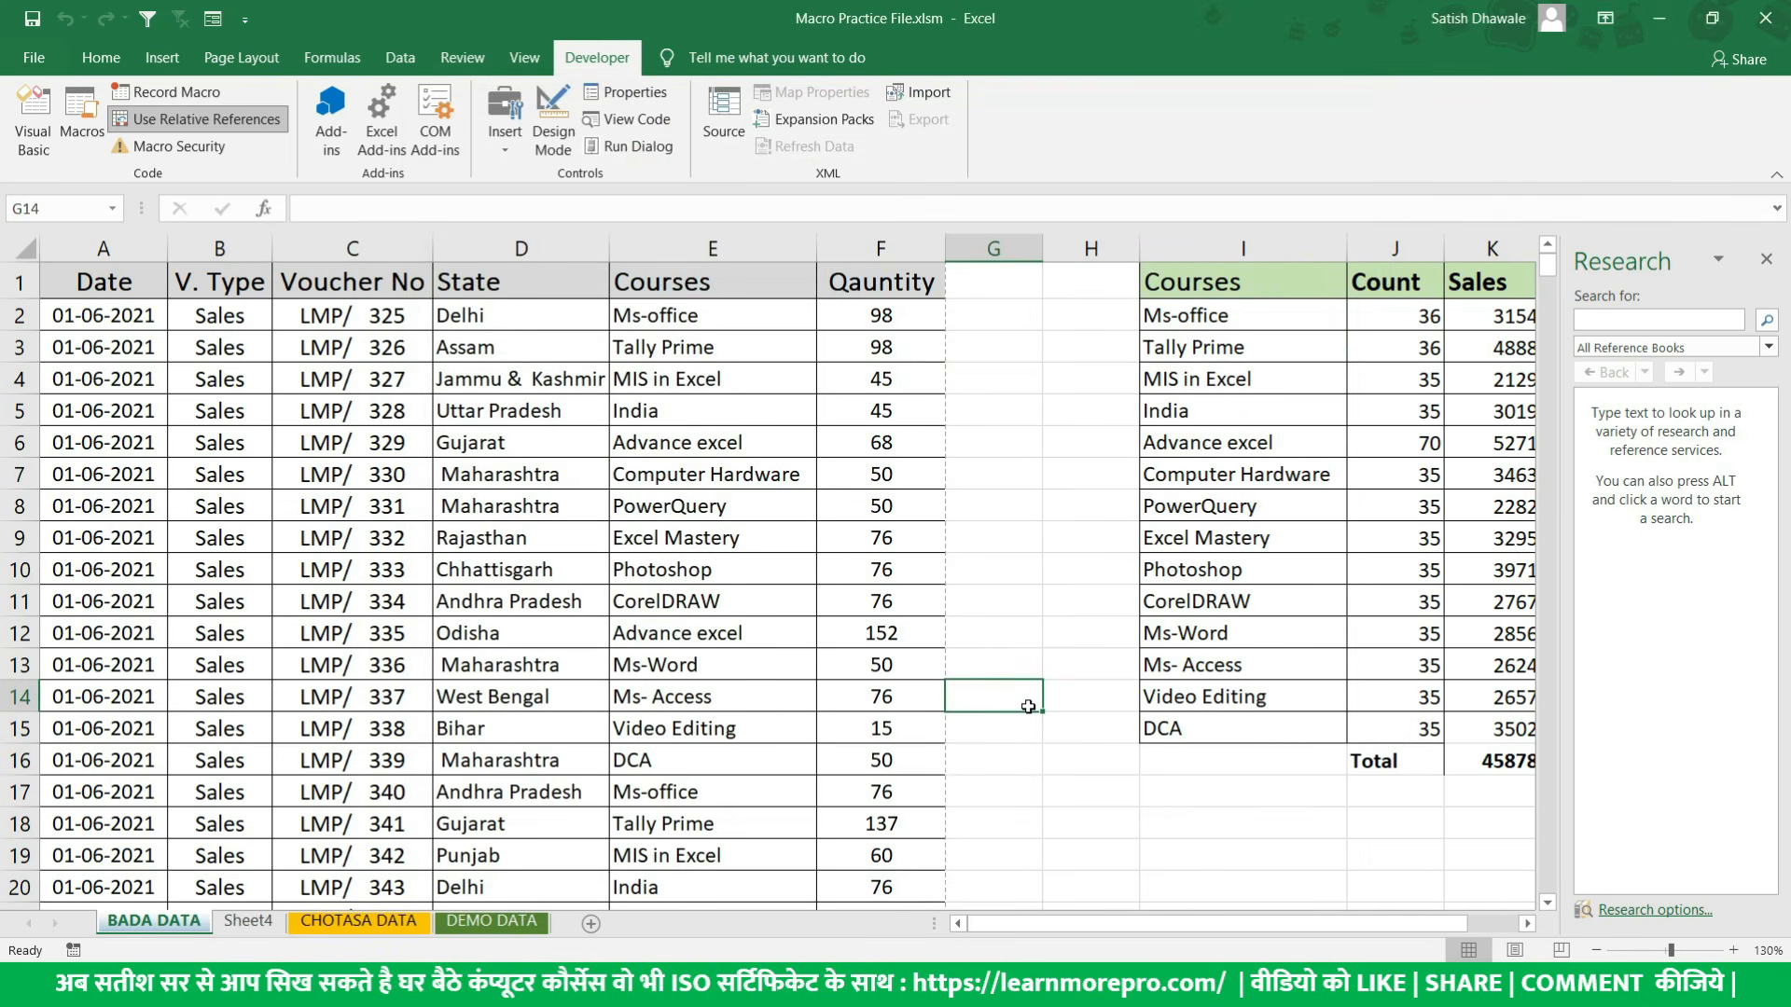
{"action": "key", "text": "alt+Tab"}
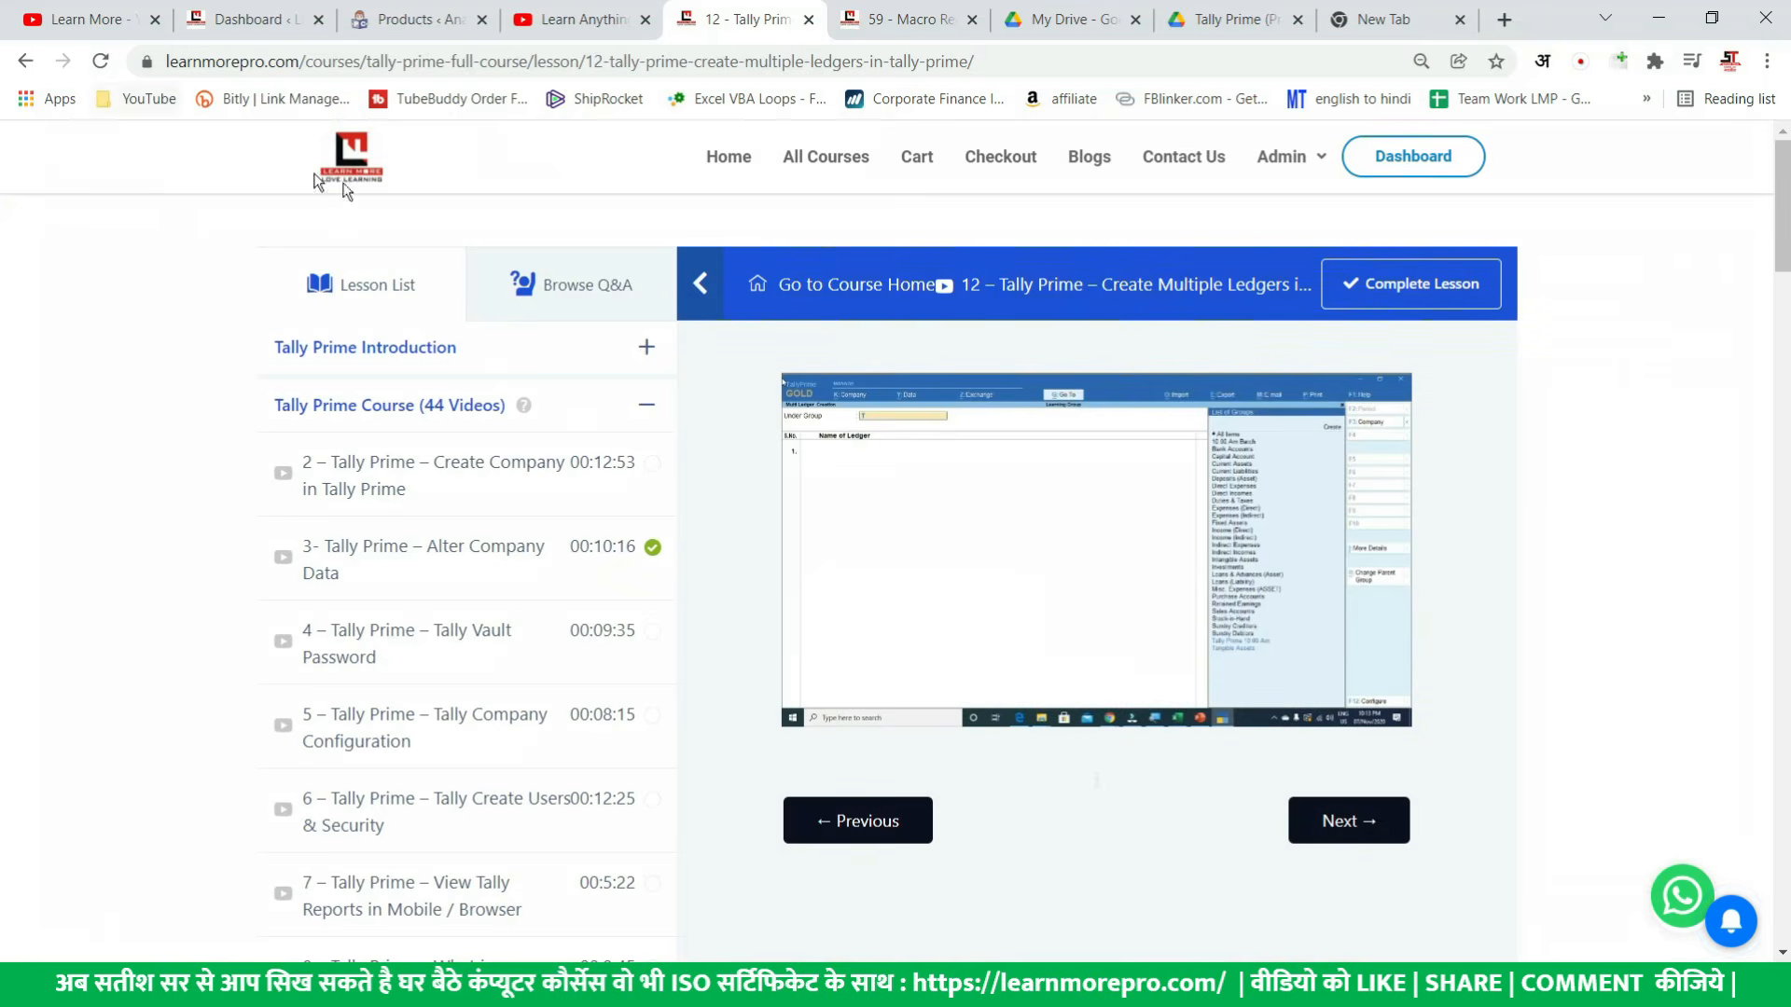
{"action": "key", "text": "super+r"}
{"action": "type", "text": "cel"}
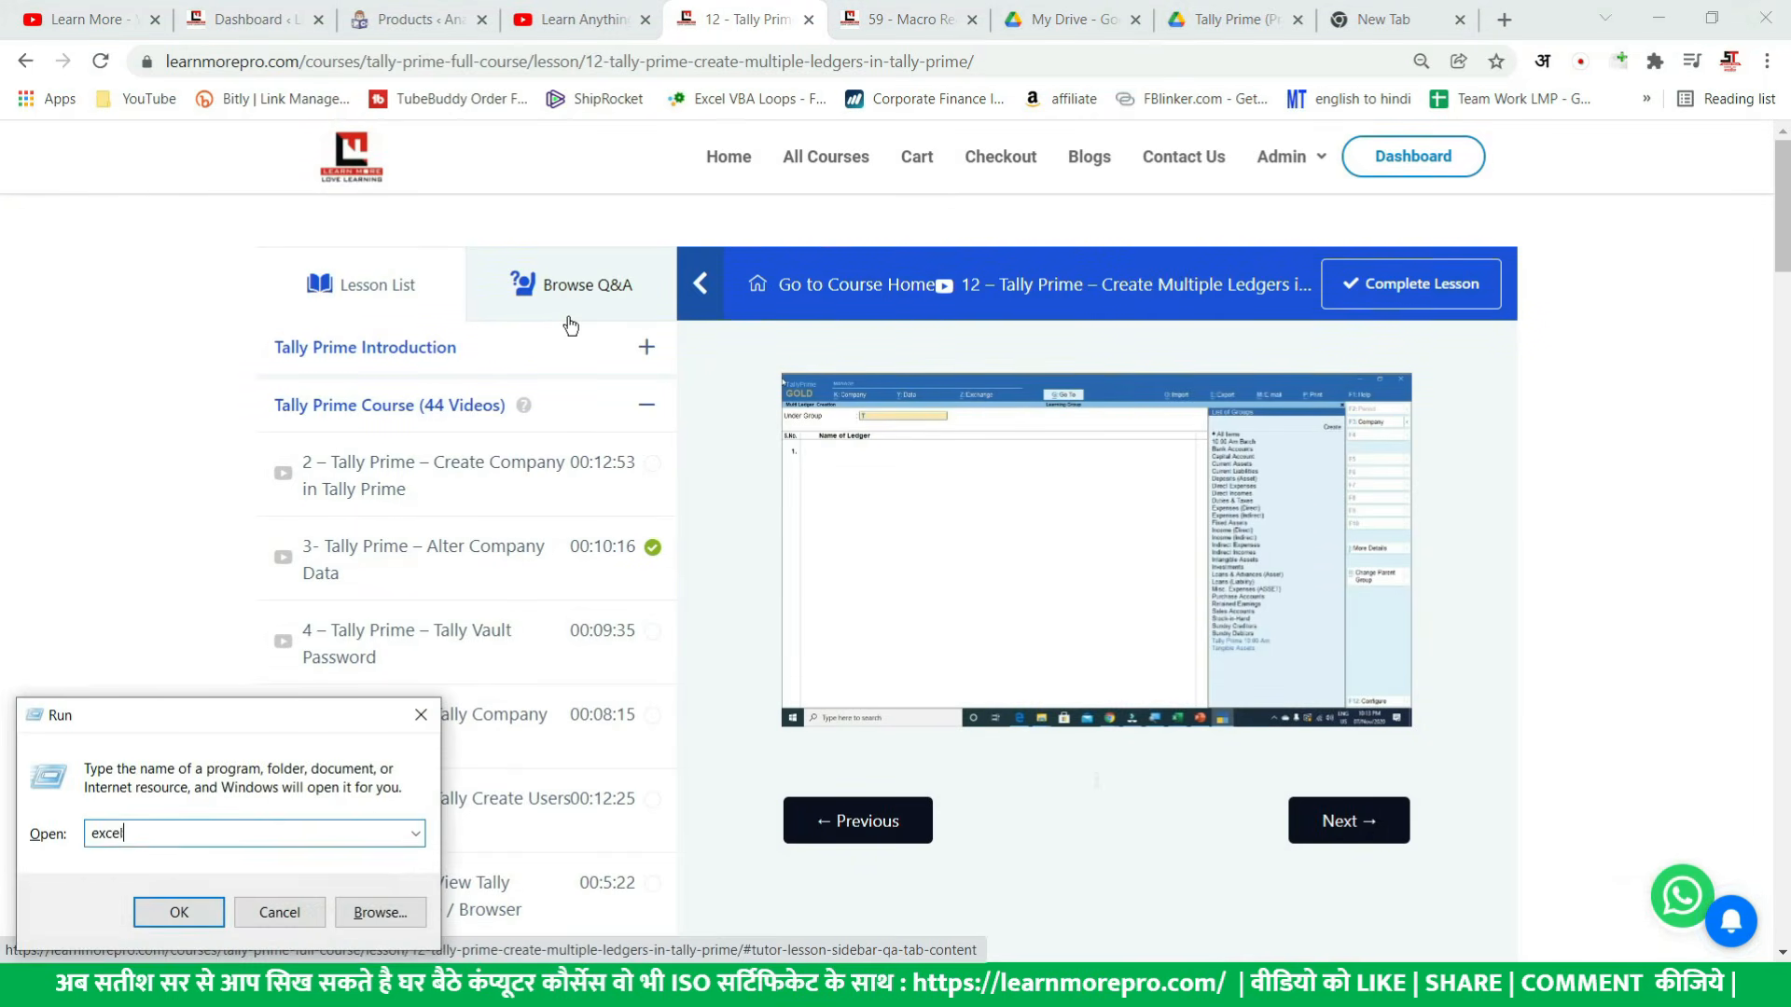
{"action": "key", "text": "Return"}
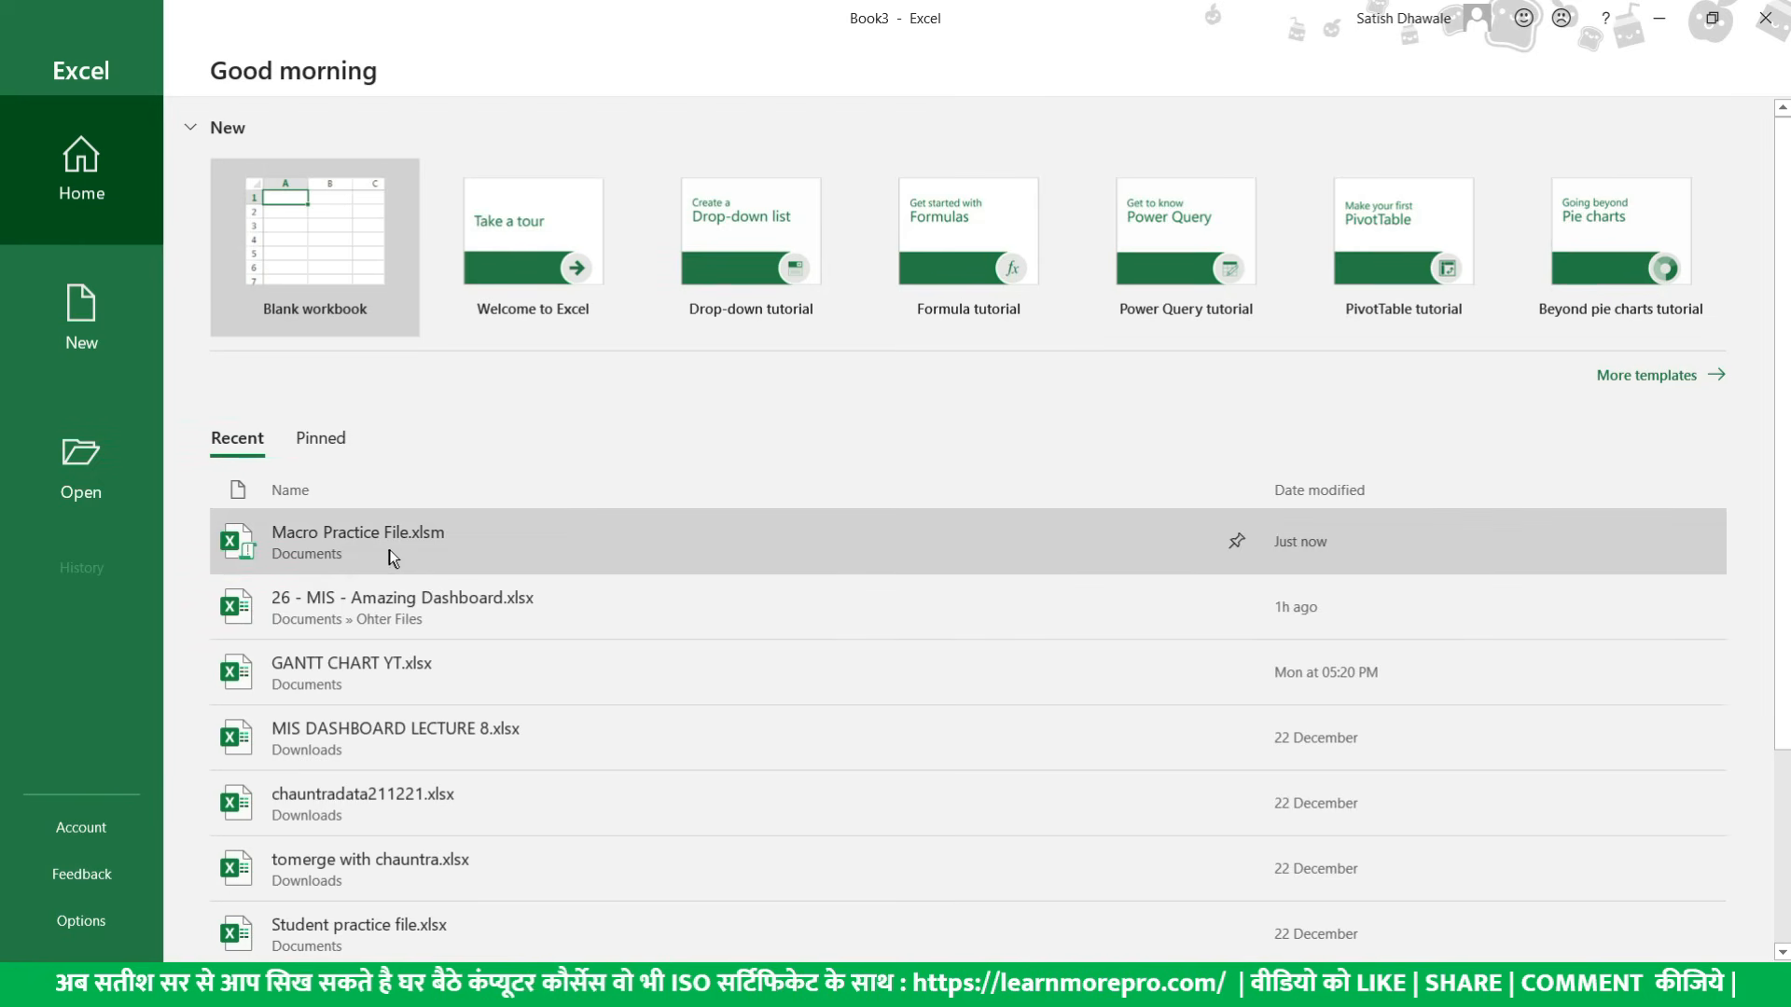
{"action": "left_click", "coordinate": [389, 550]}
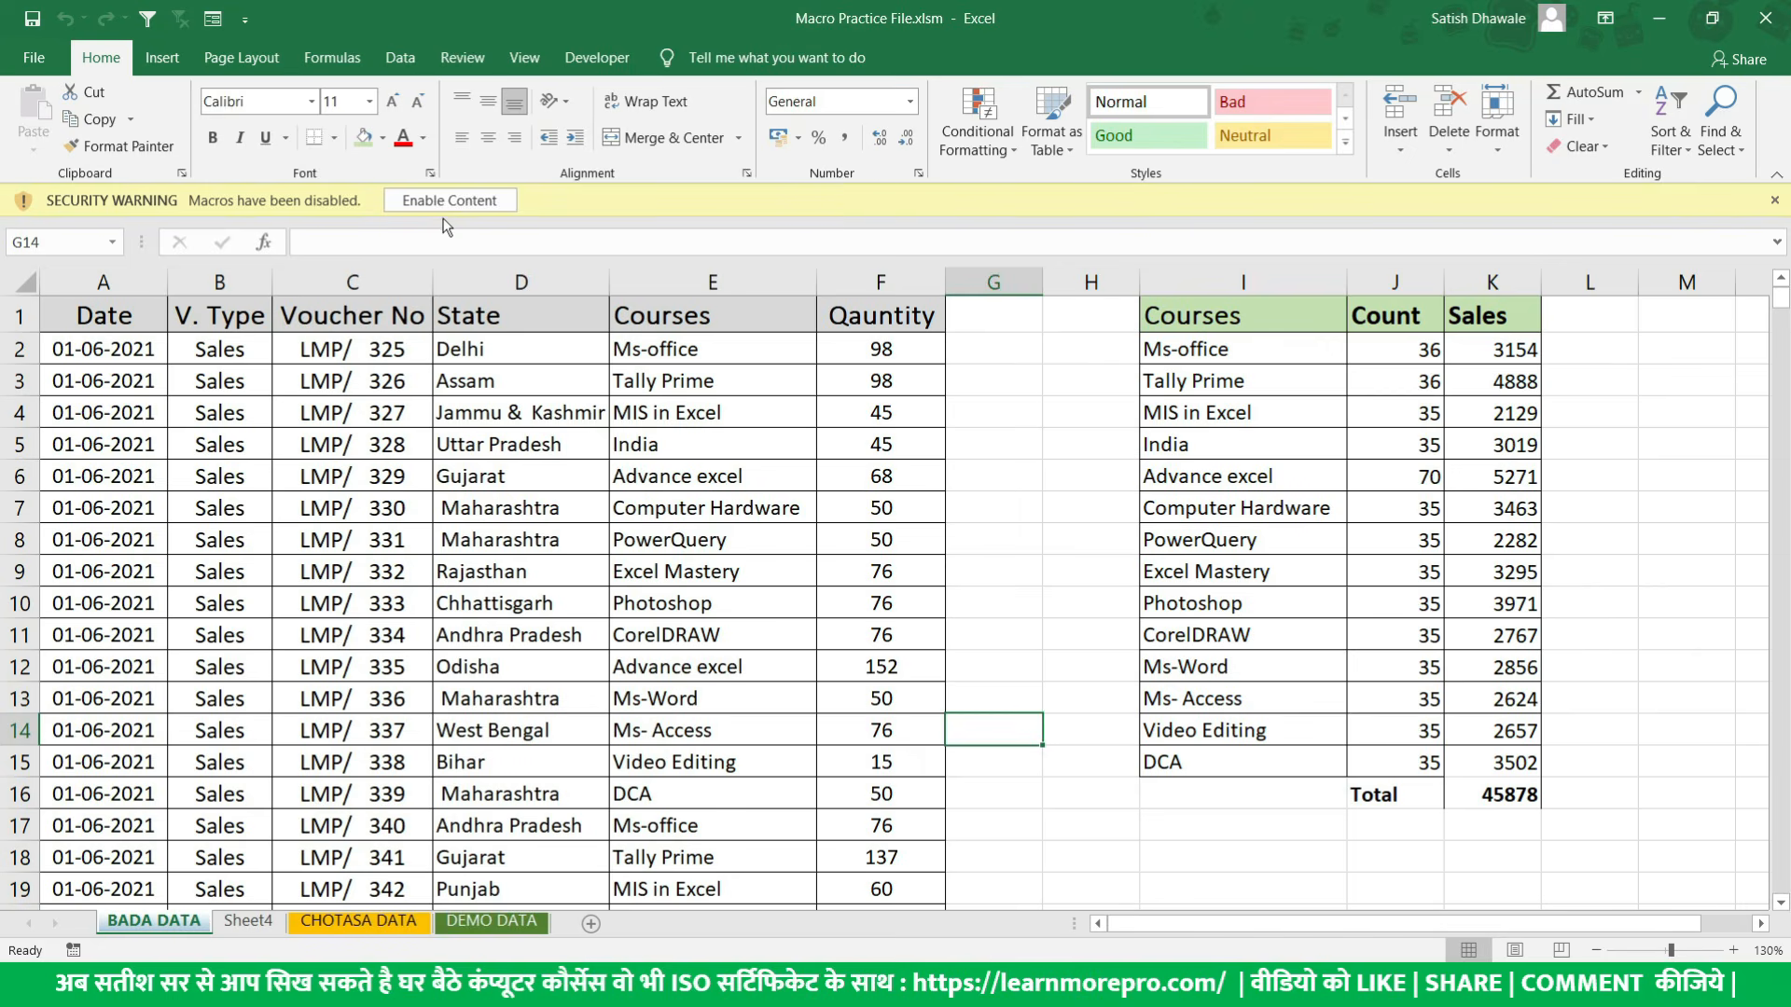
- Set the Trust Center macro security to Enable all macros and apply the Excel options
{"action": "left_click", "coordinate": [34, 62]}
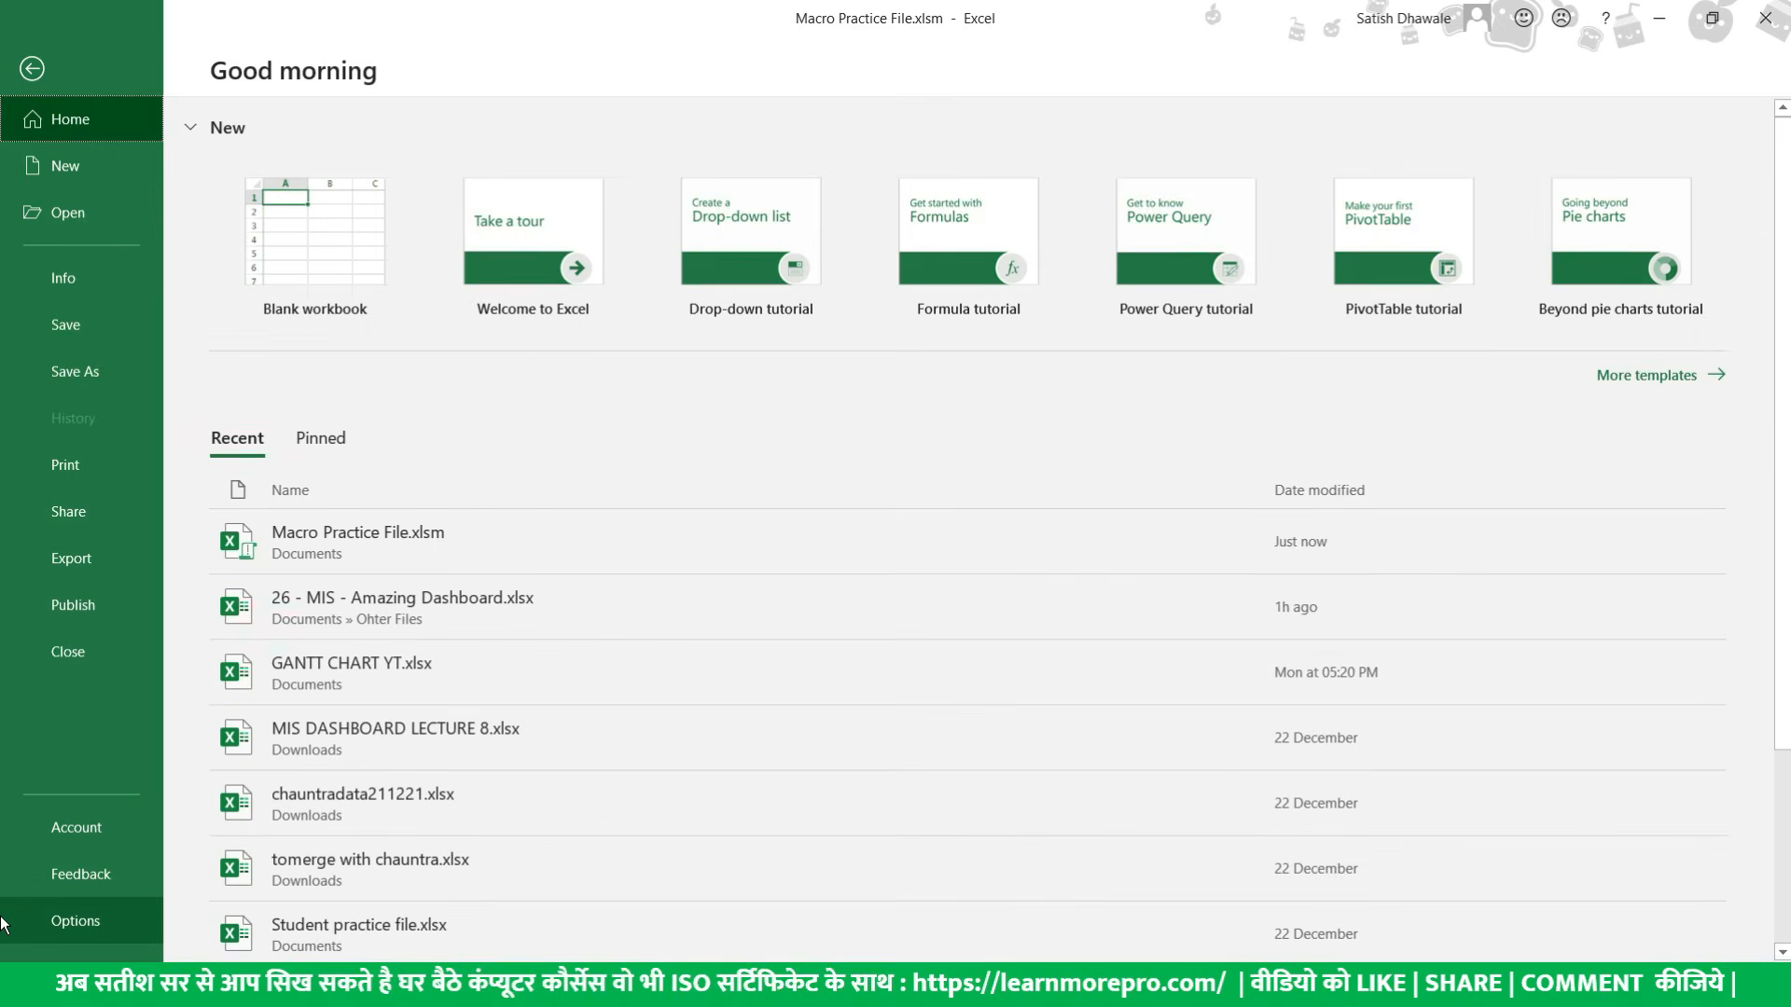
{"action": "left_click", "coordinate": [4, 923]}
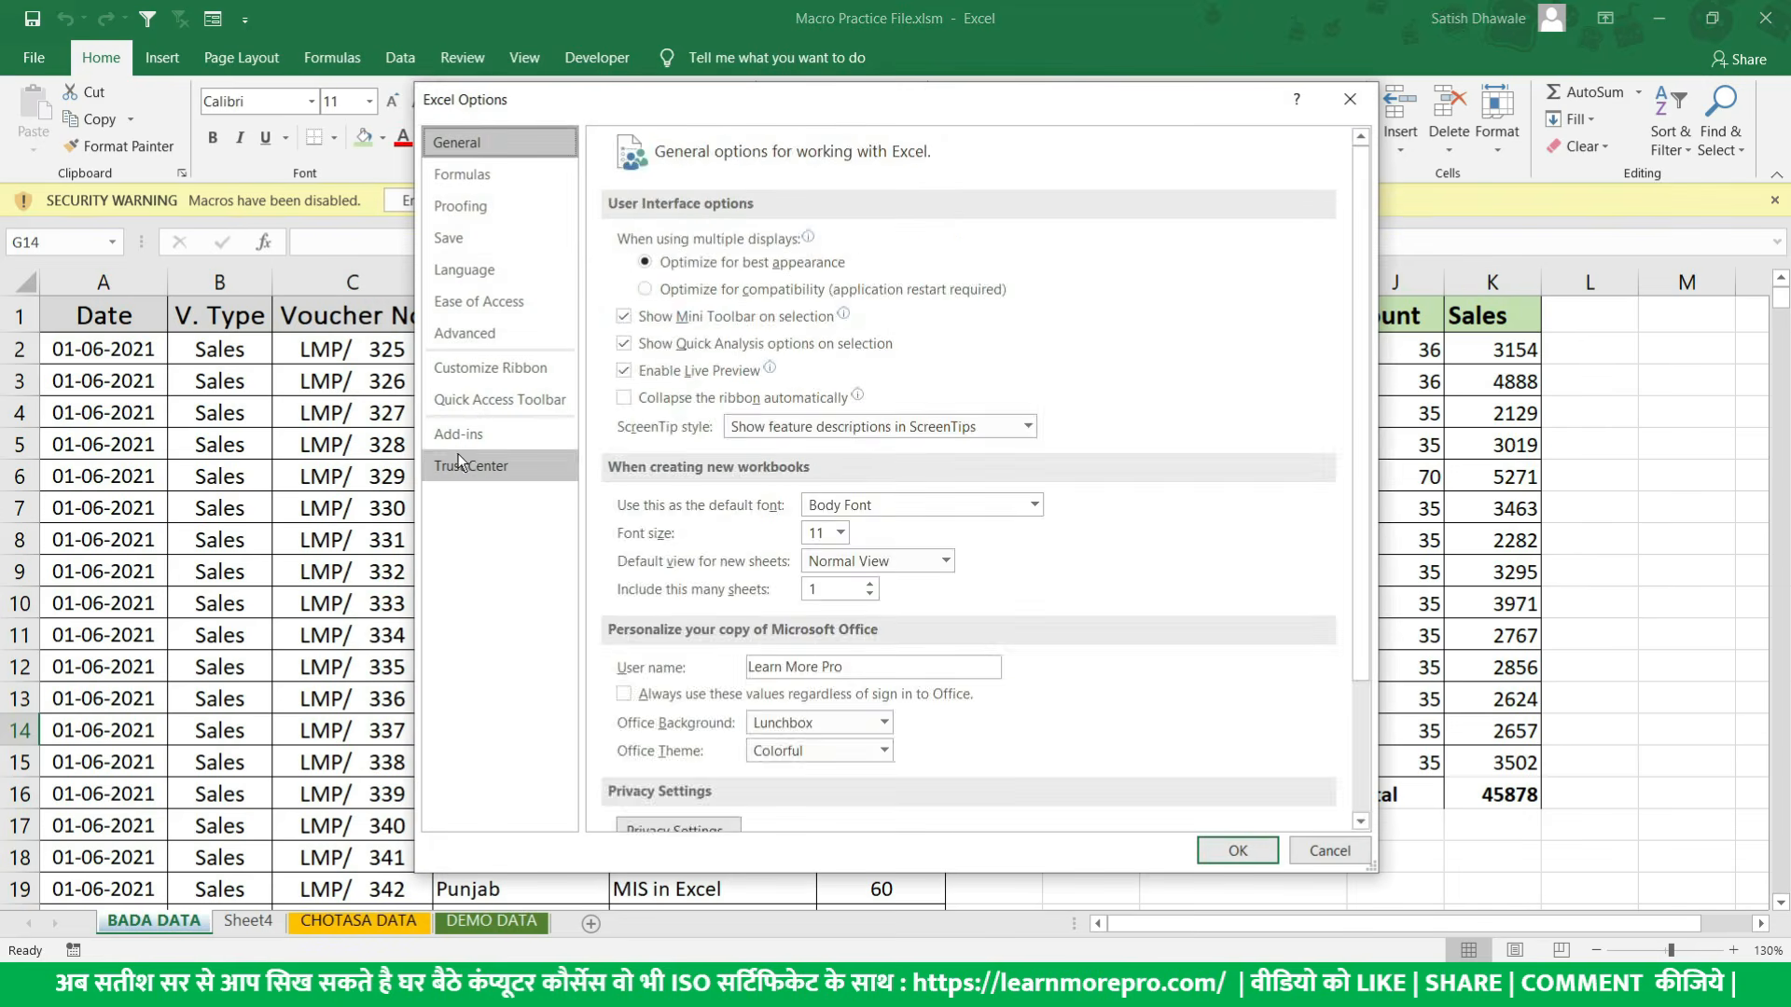
{"action": "left_click", "coordinate": [468, 467]}
{"action": "left_click", "coordinate": [1250, 373]}
{"action": "left_click", "coordinate": [513, 347]}
{"action": "left_click", "coordinate": [758, 288]}
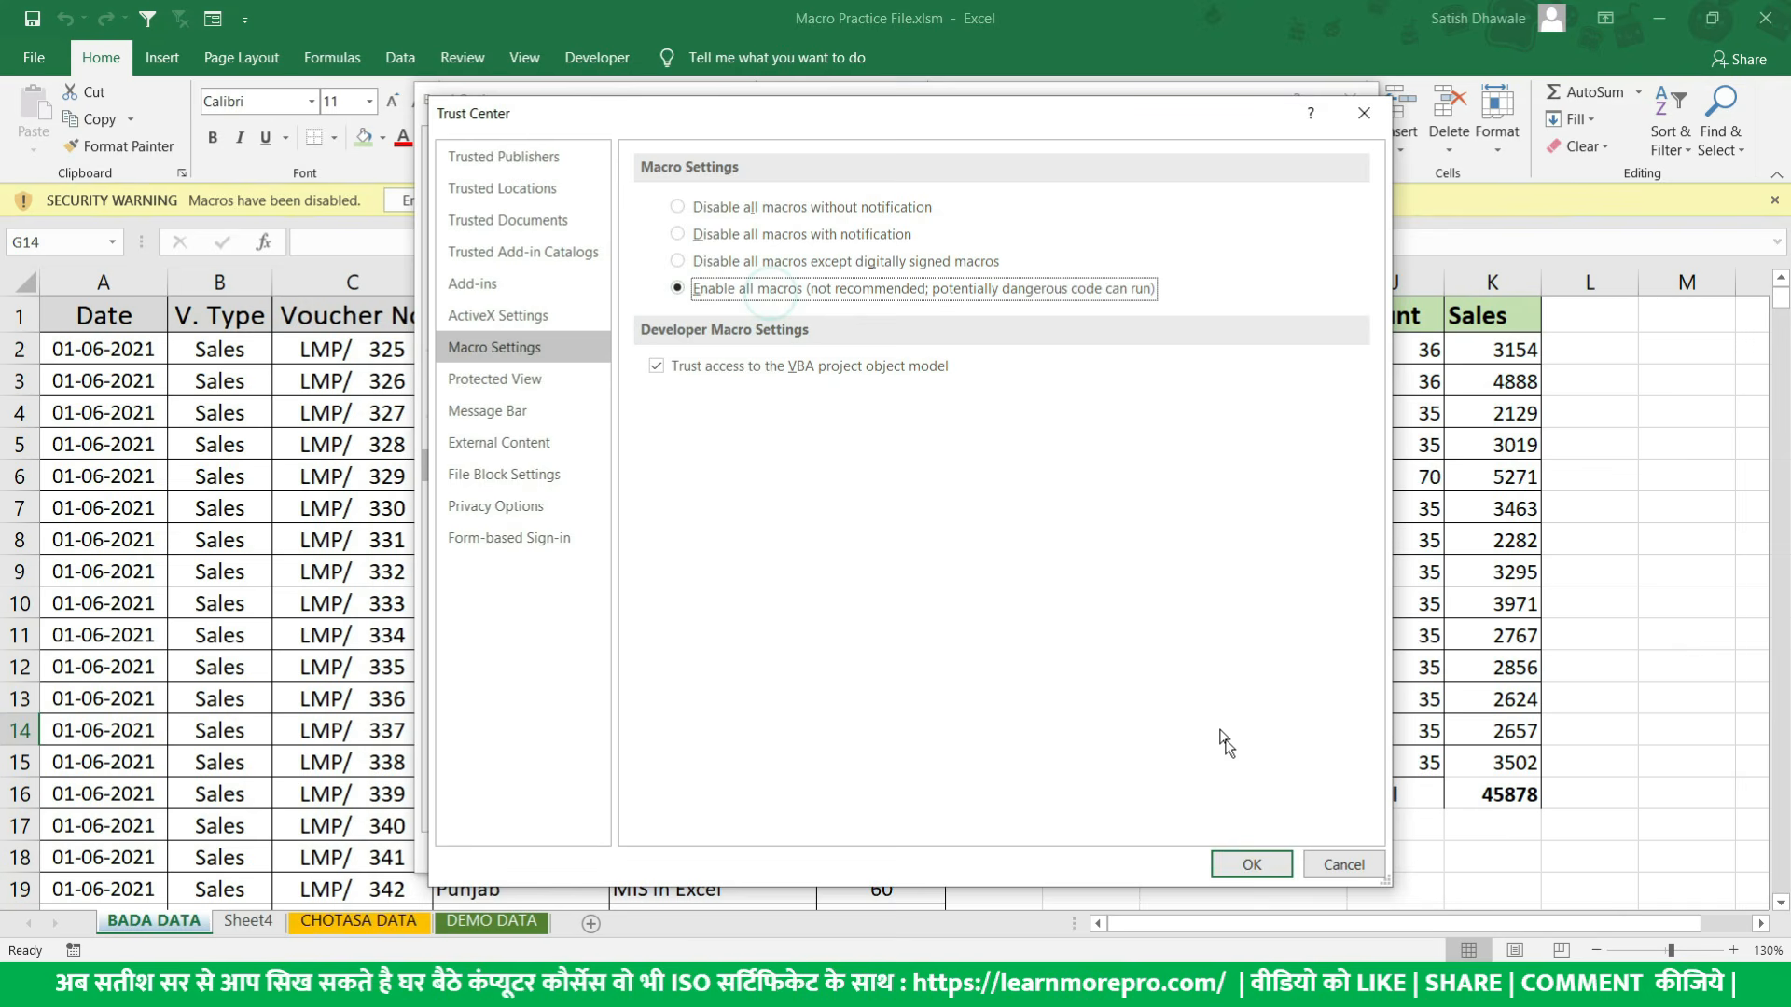
{"action": "left_click", "coordinate": [1260, 863]}
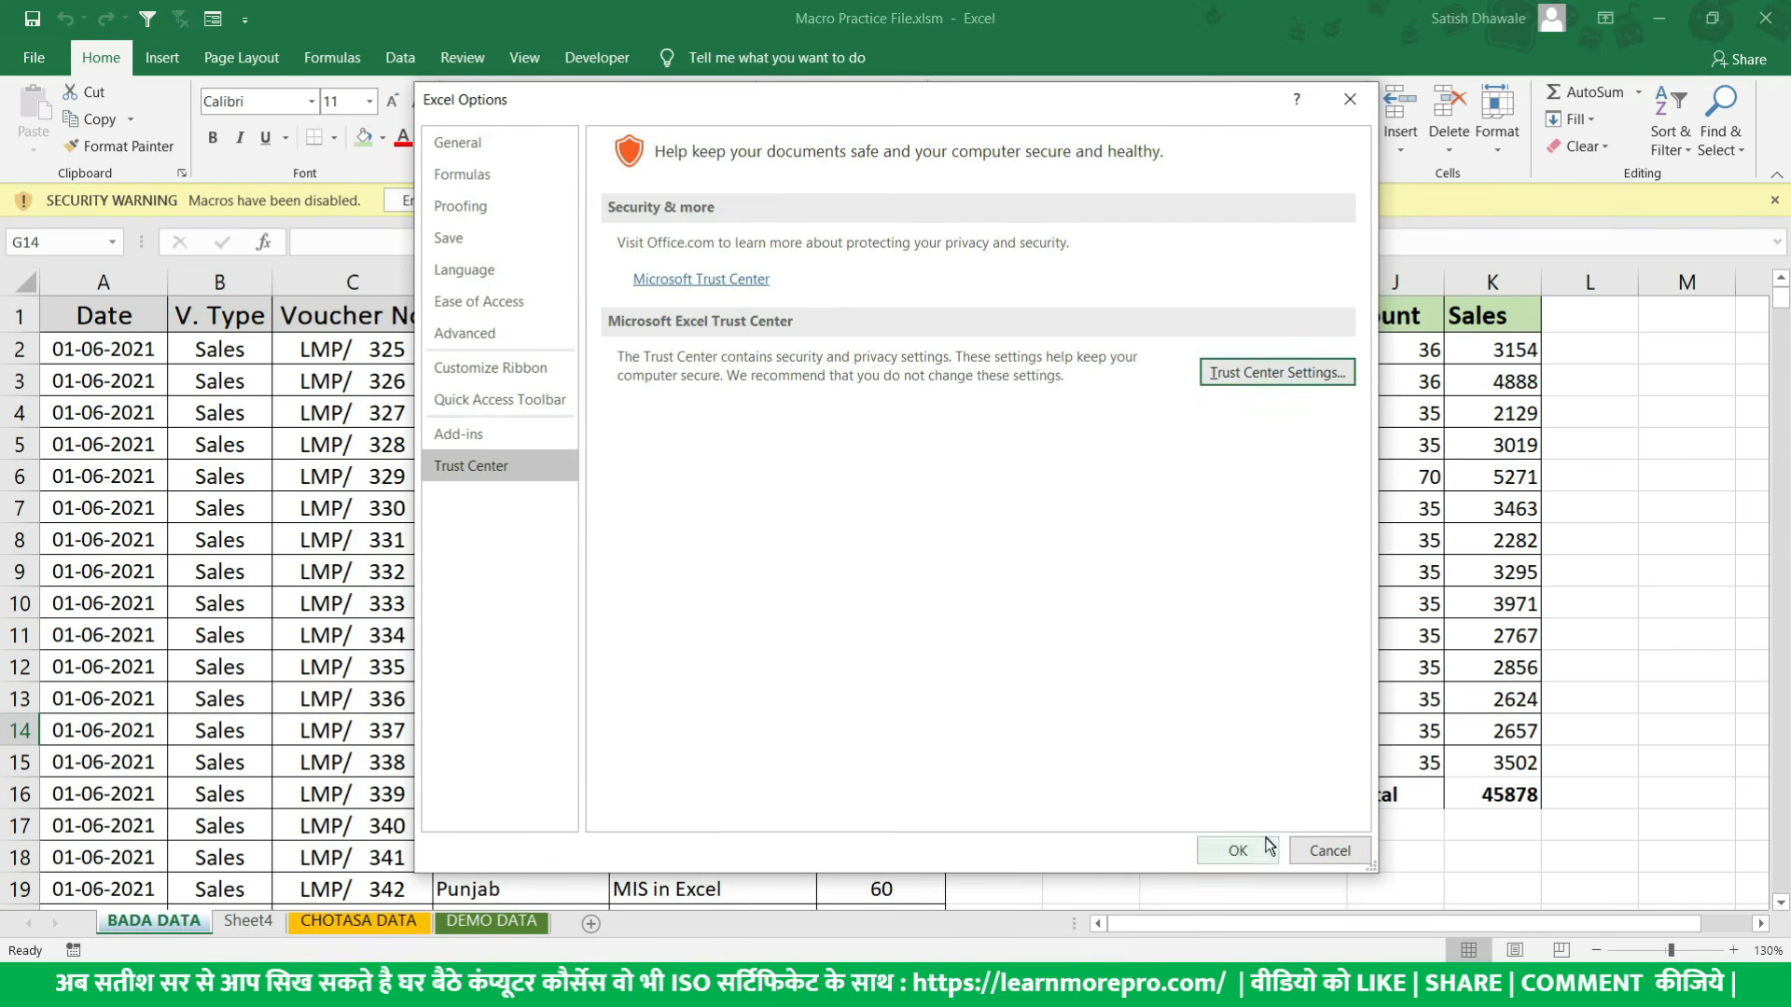
{"action": "left_click", "coordinate": [1246, 849]}
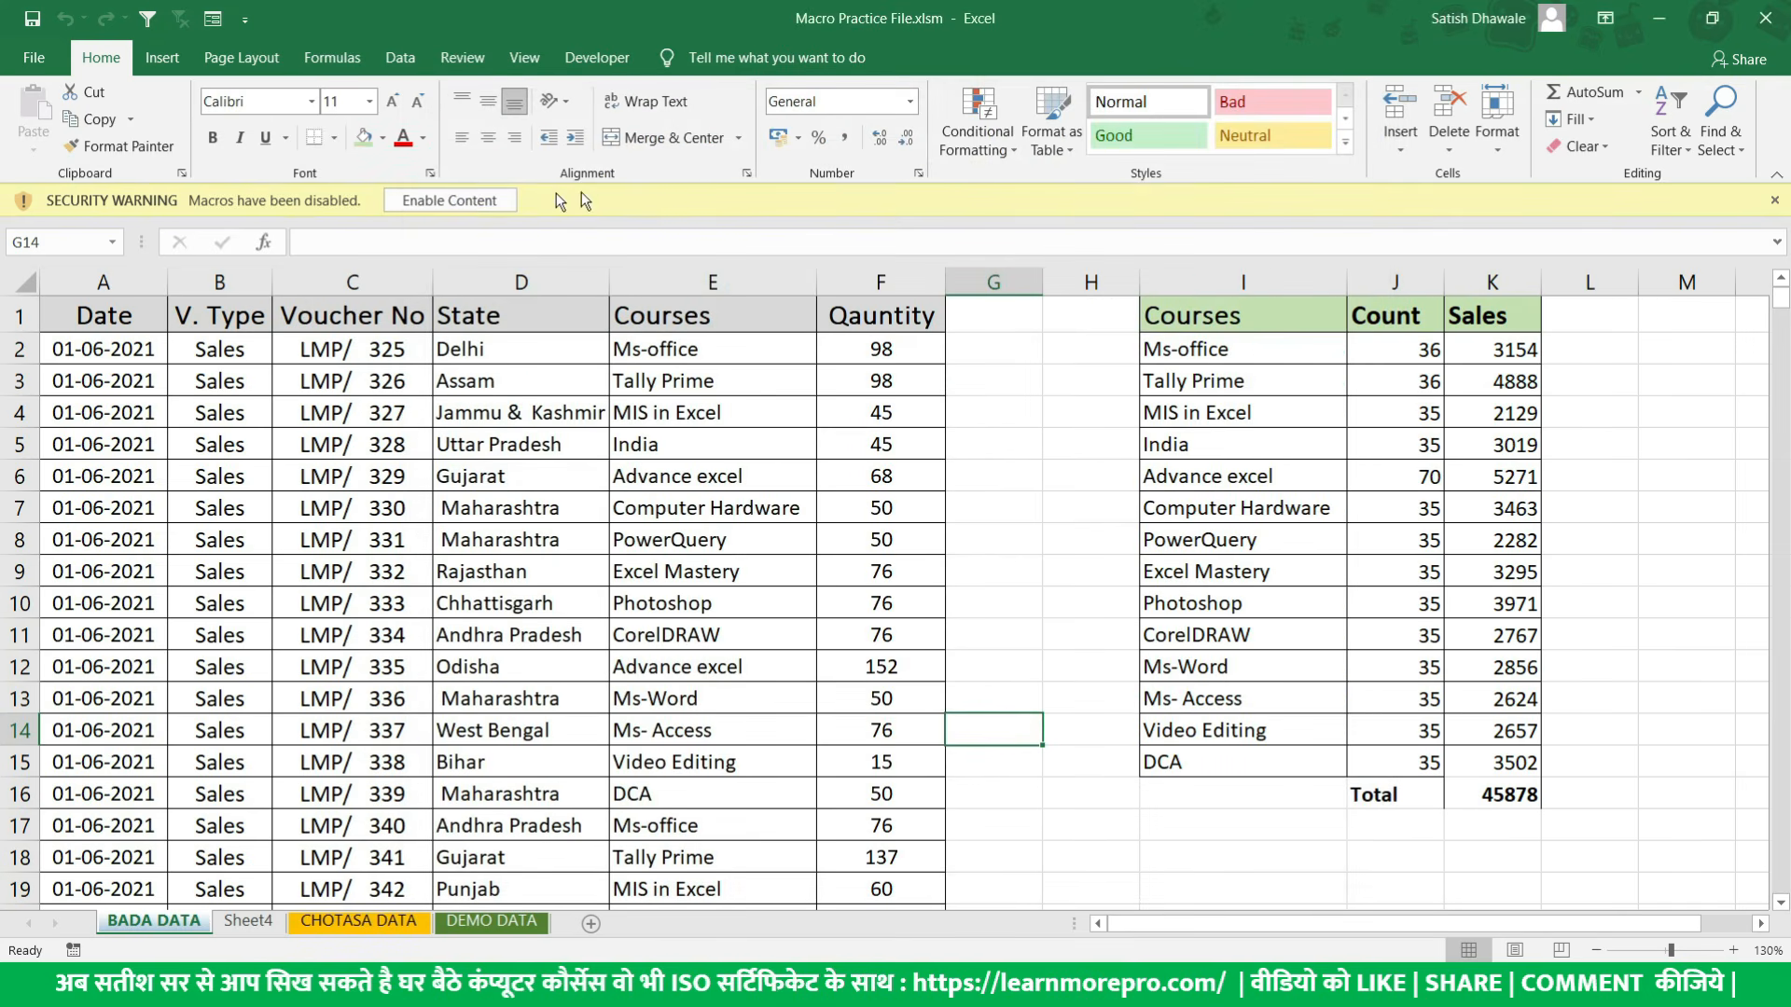
- Close the workbook, relaunch Excel with the Run command excel and maximize its window
{"action": "left_click", "coordinate": [483, 200]}
{"action": "left_click", "coordinate": [593, 472]}
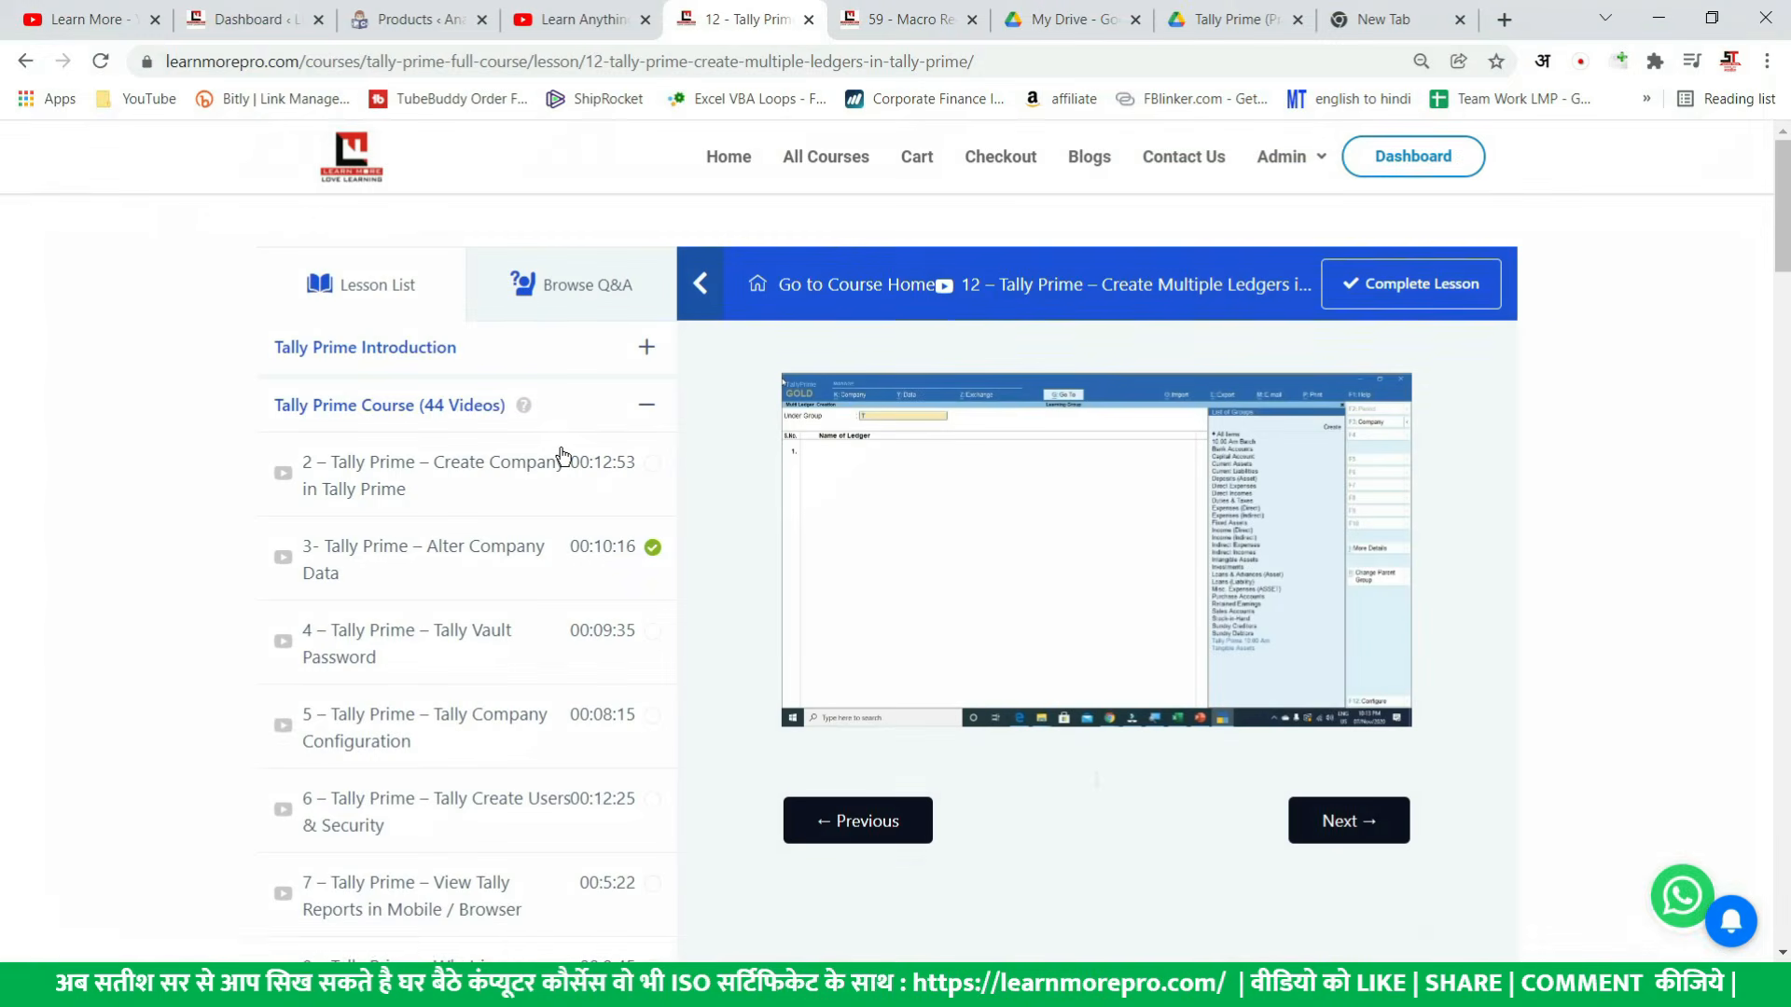
{"action": "key", "text": "super+r"}
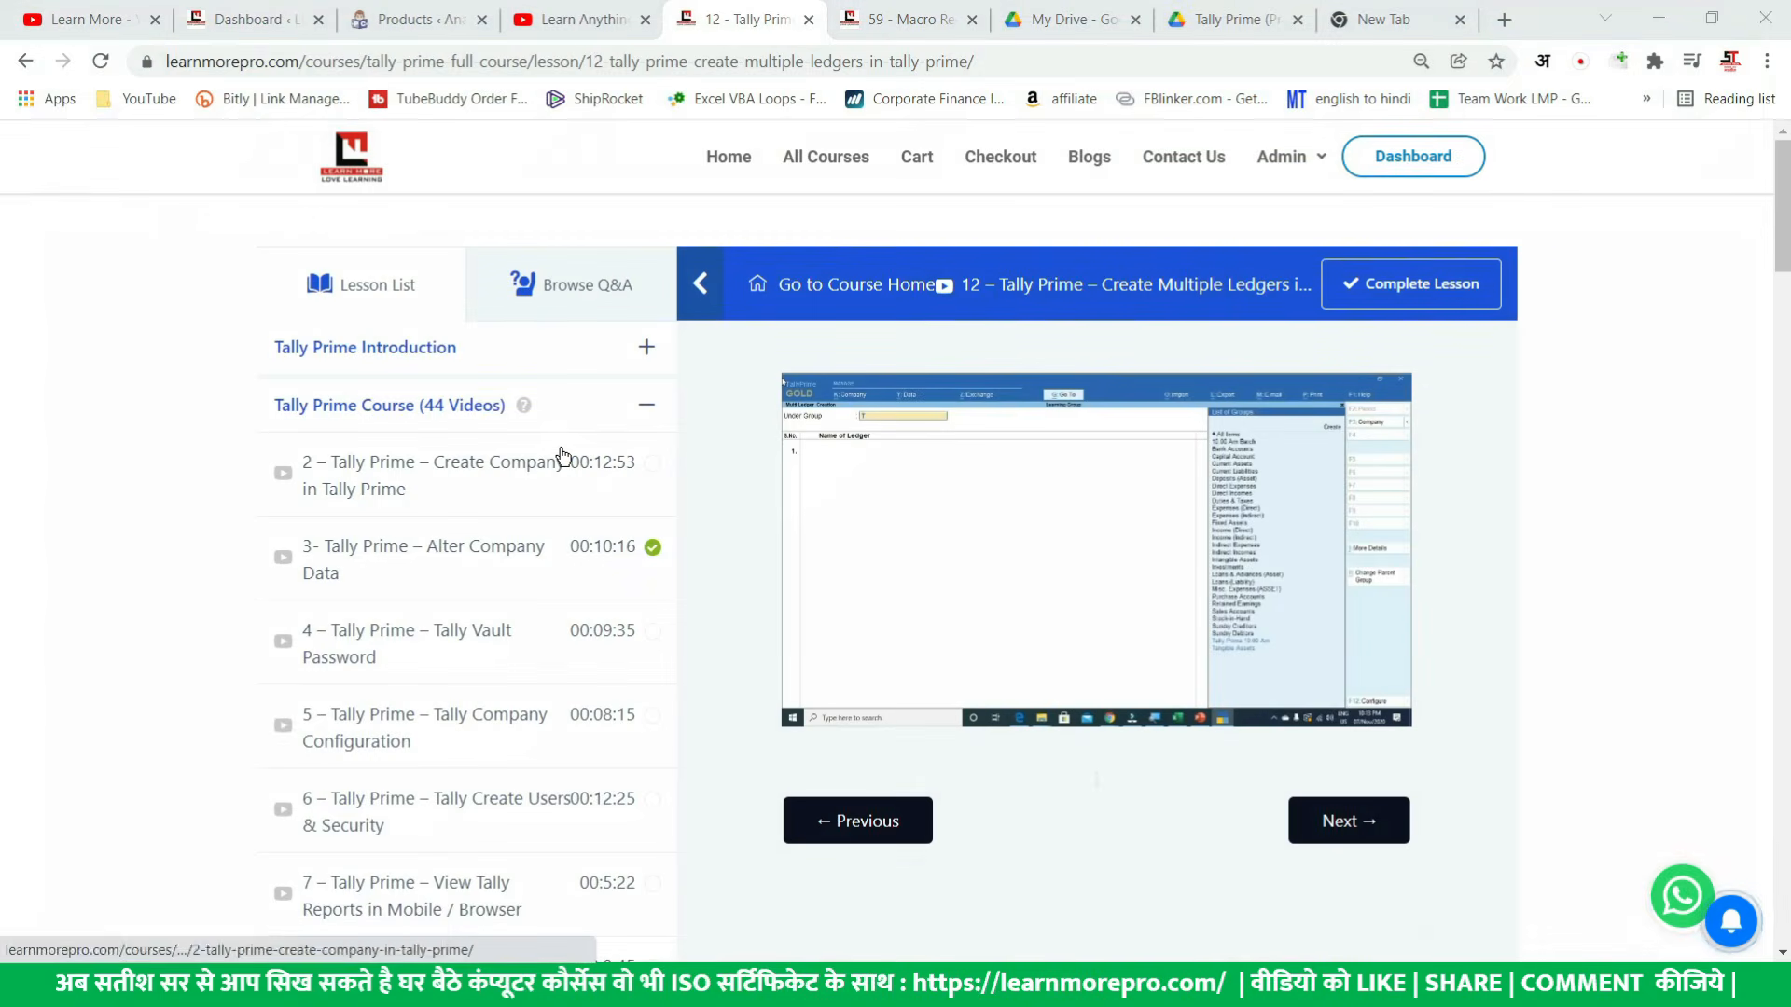
{"action": "type", "text": "excel"}
{"action": "key", "text": "Return"}
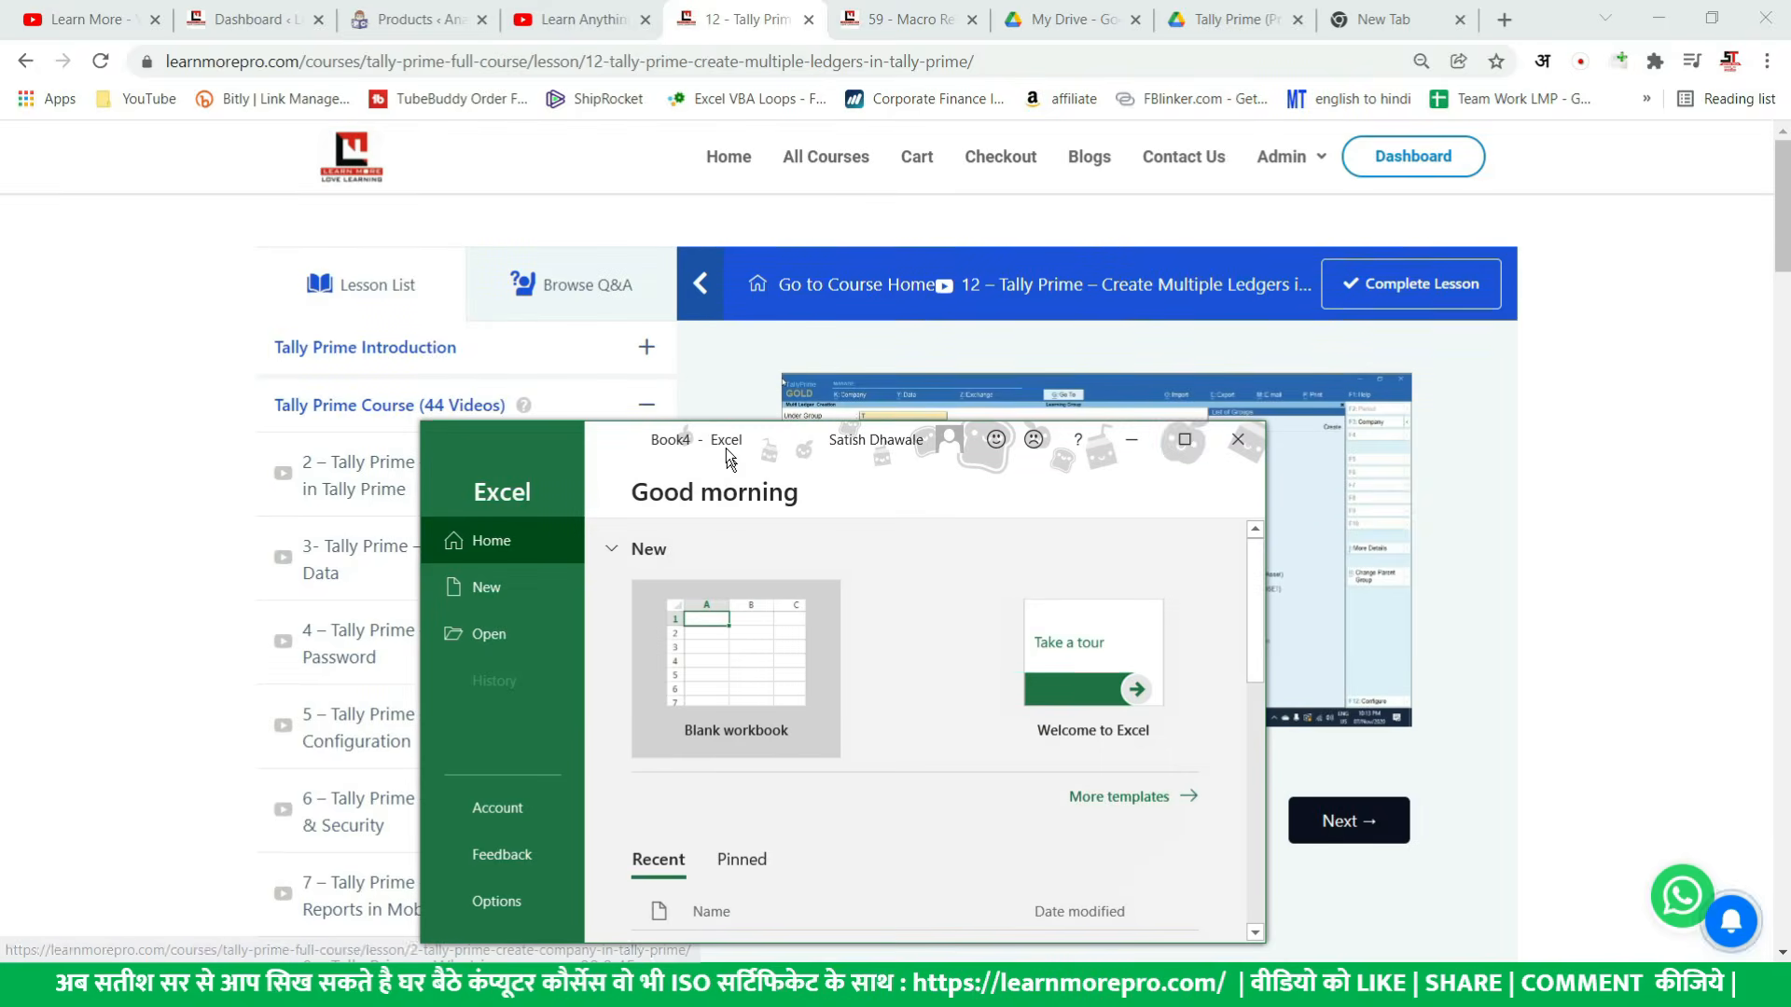
{"action": "left_click", "coordinate": [1184, 438]}
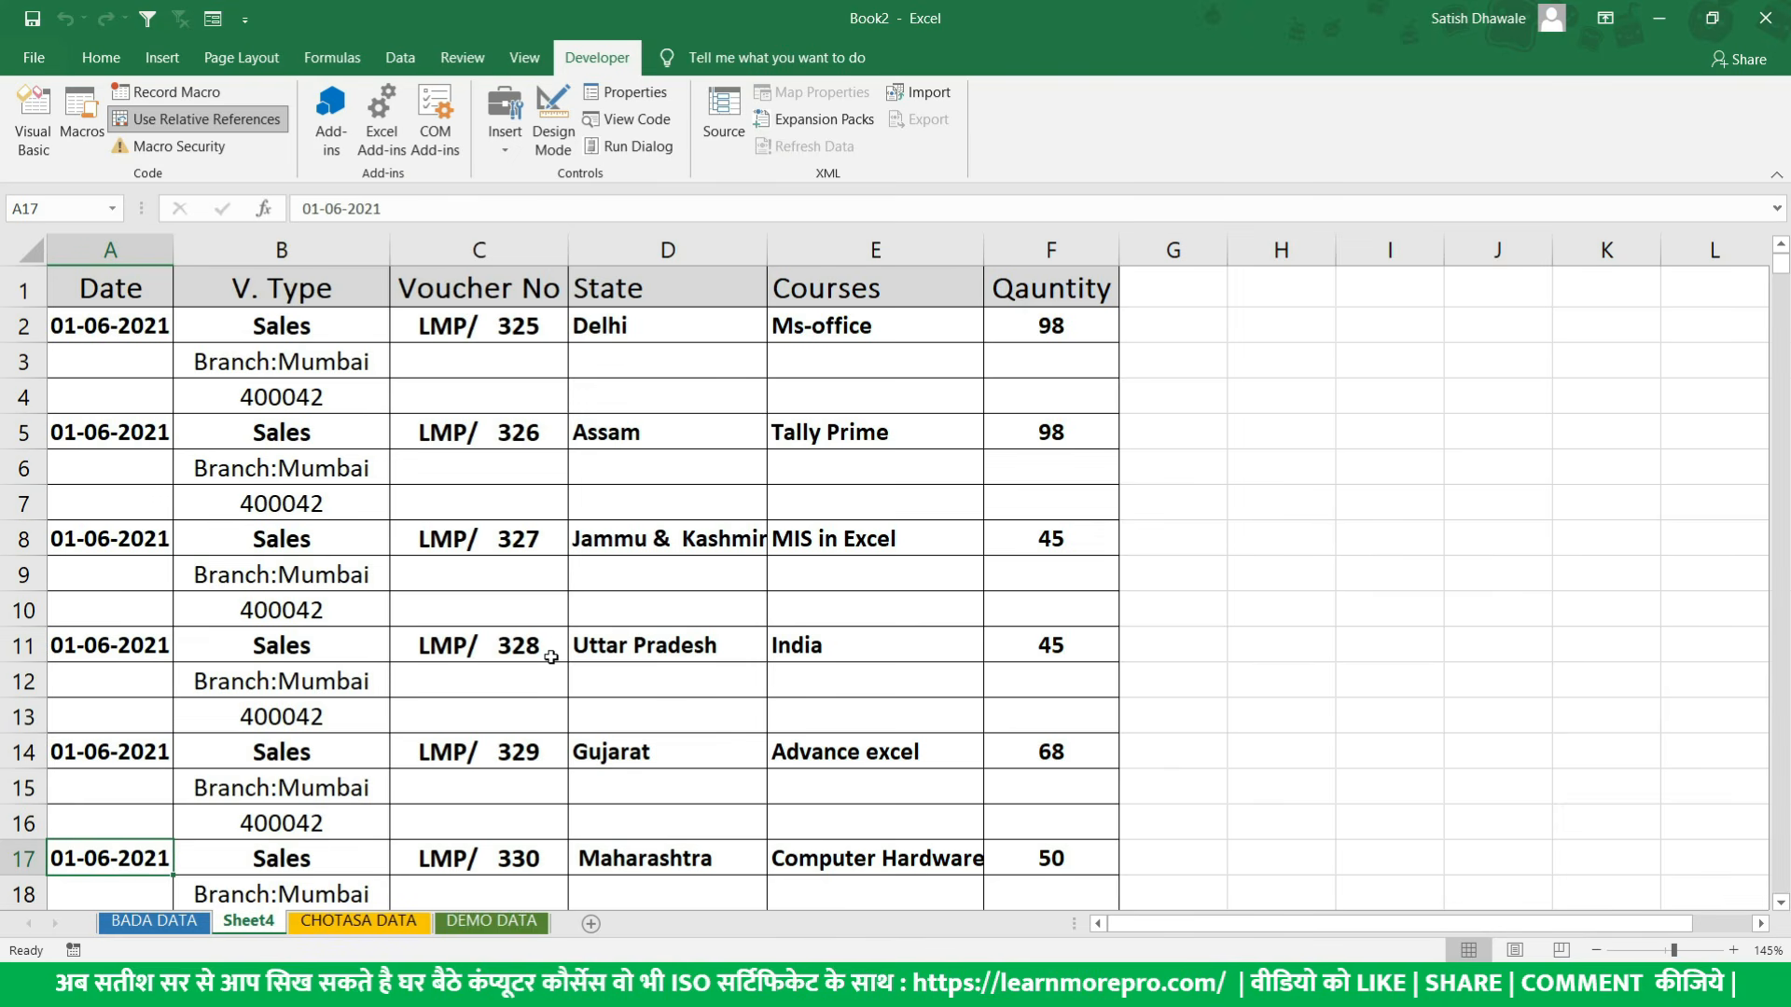
- Switch to the browser and look through the Excel VBA Mastery Course page down to the end of its chapter list
{"action": "key", "text": "alt"}
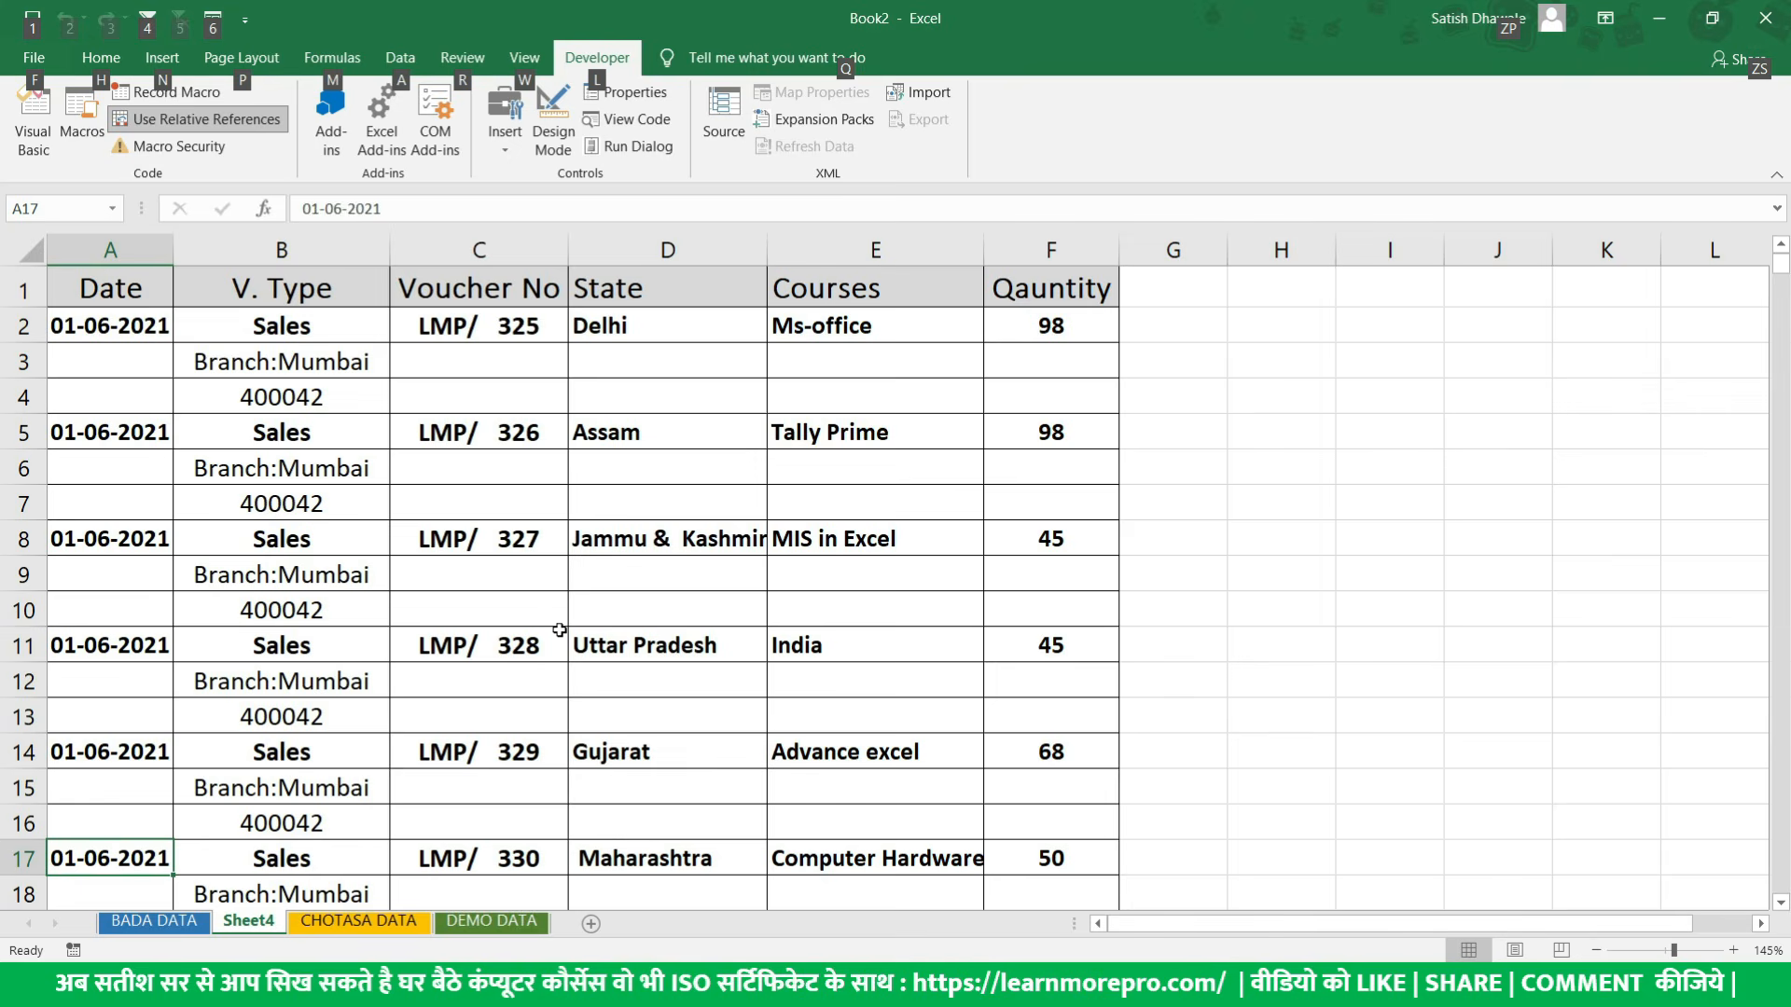
{"action": "left_click", "coordinate": [599, 572], "text": "alt"}
{"action": "key", "text": "alt+F11"}
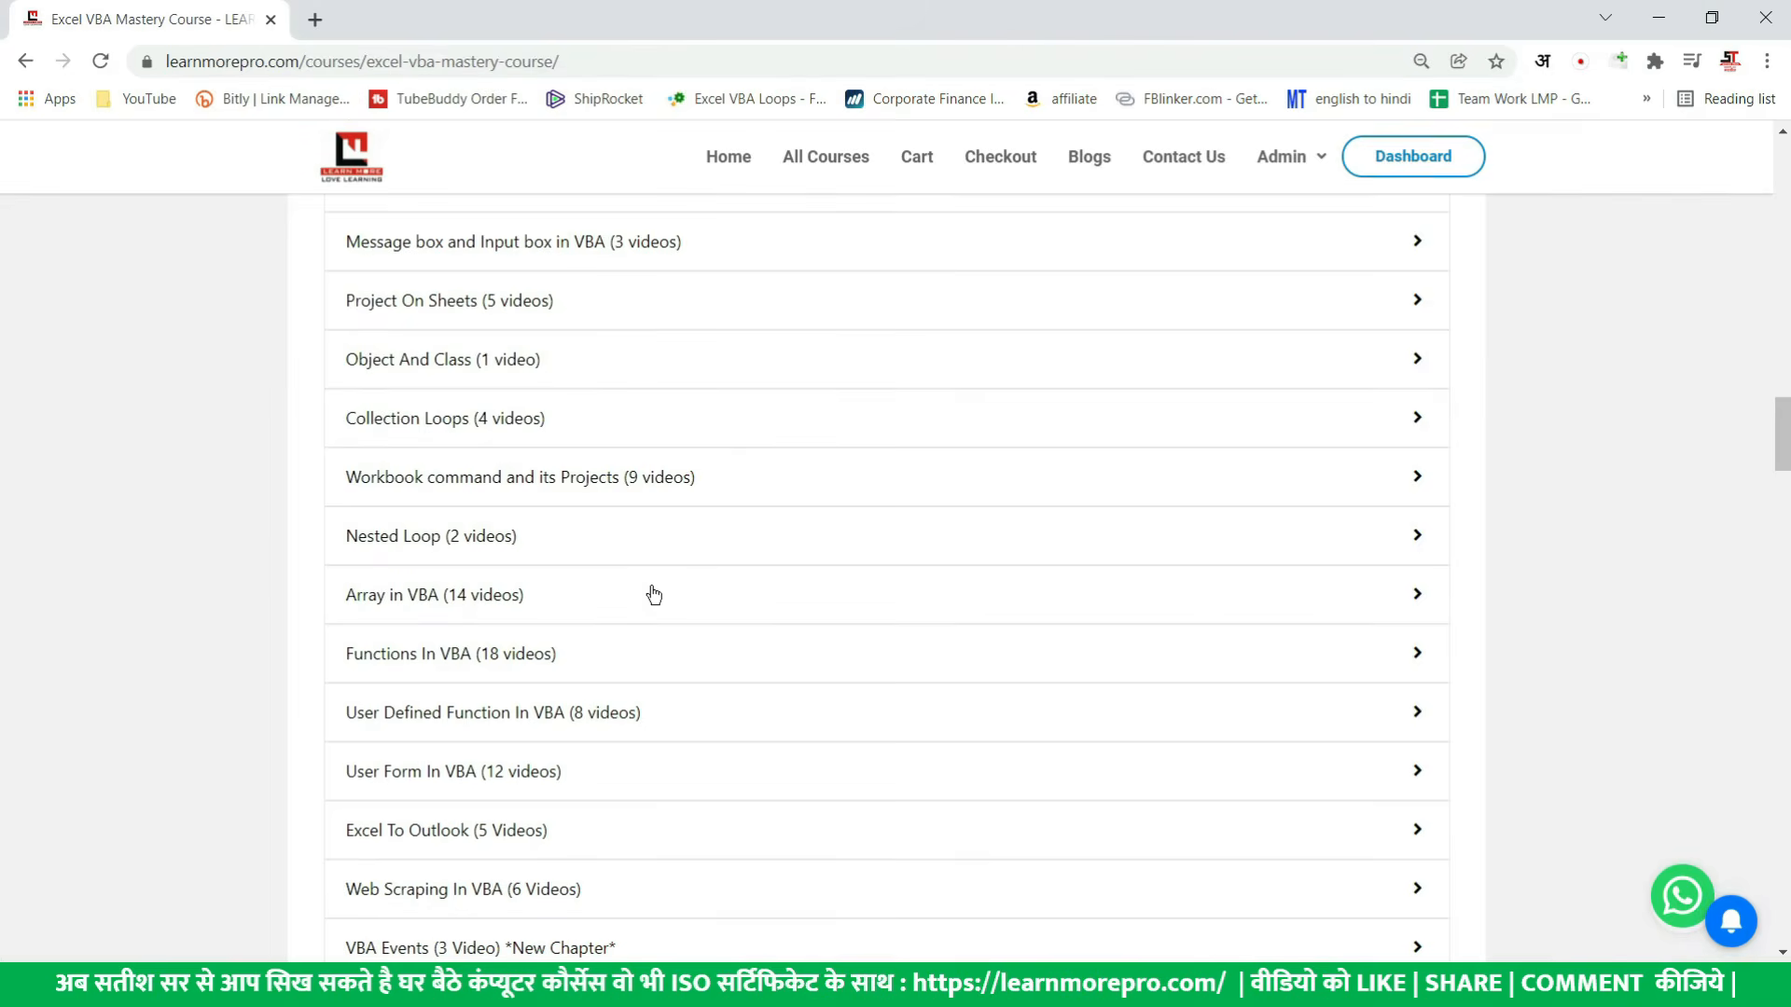
{"action": "scroll", "coordinate": [653, 592], "scroll_direction": "up", "scroll_amount": 10}
{"action": "scroll", "coordinate": [666, 588], "scroll_direction": "up", "scroll_amount": 10}
{"action": "scroll", "coordinate": [712, 619], "scroll_direction": "down", "scroll_amount": 5}
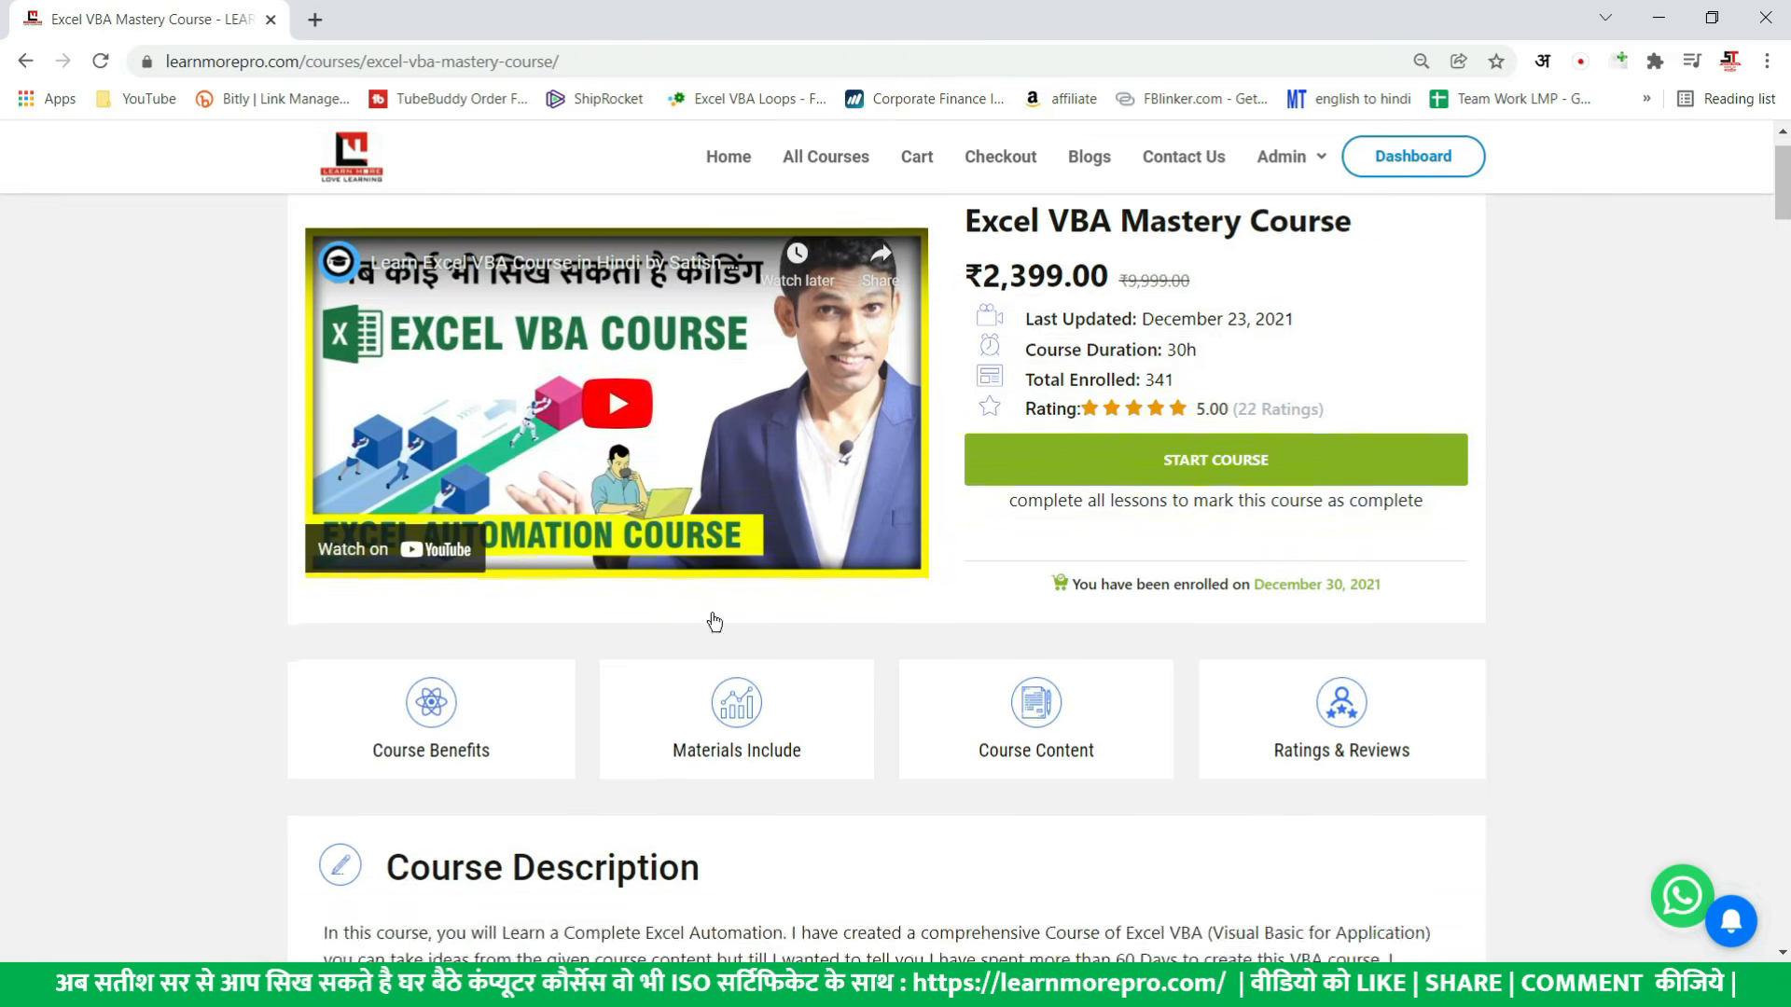
{"action": "scroll", "coordinate": [710, 621], "scroll_direction": "down", "scroll_amount": 15}
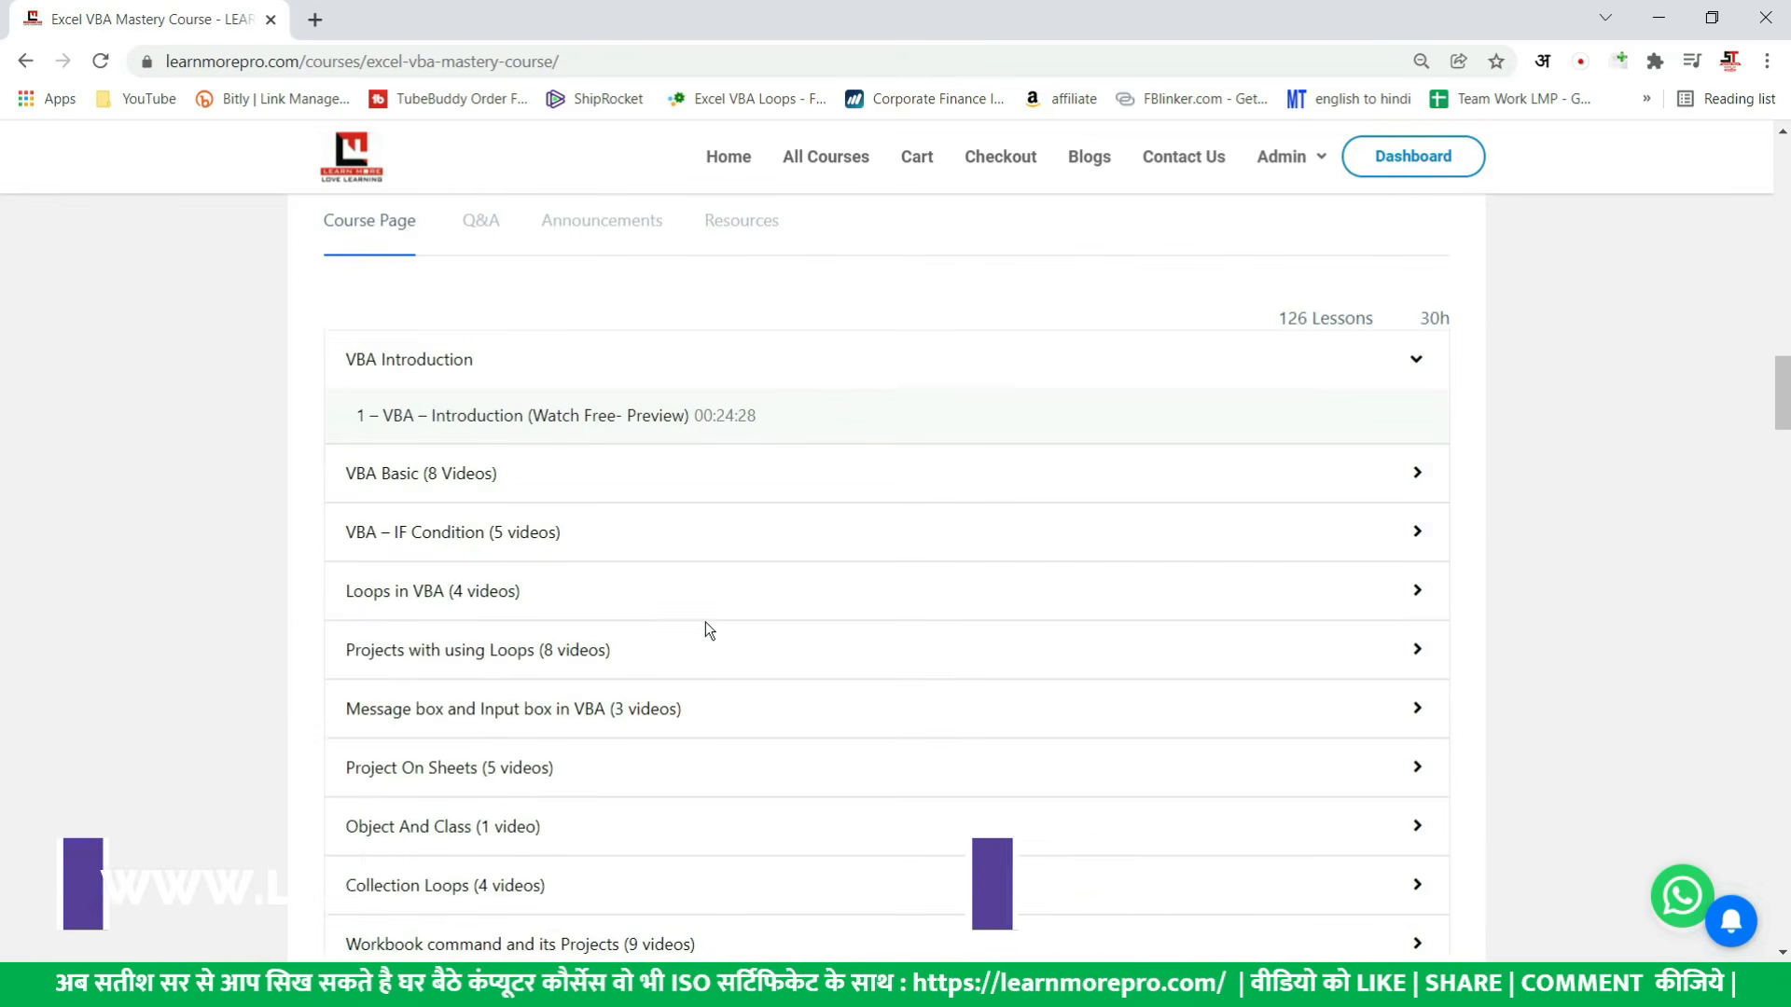
{"action": "scroll", "coordinate": [705, 623], "scroll_direction": "down", "scroll_amount": 4}
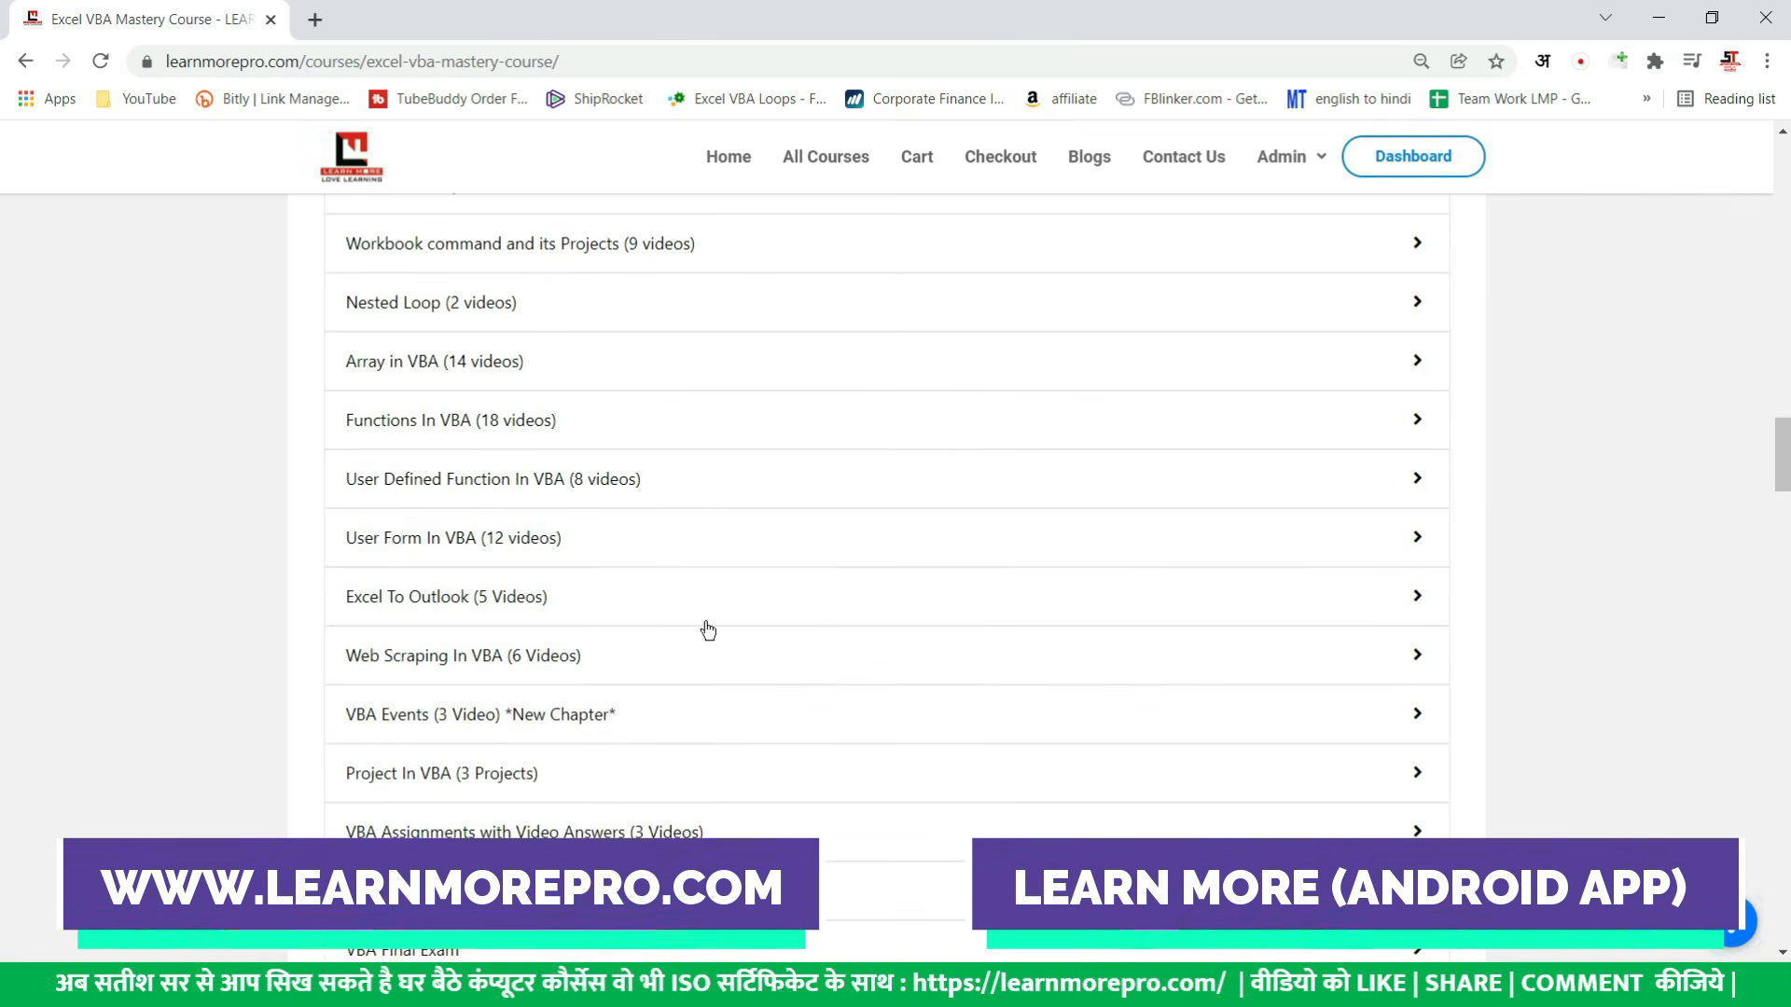
{"action": "scroll", "coordinate": [706, 630], "scroll_direction": "down", "scroll_amount": 3}
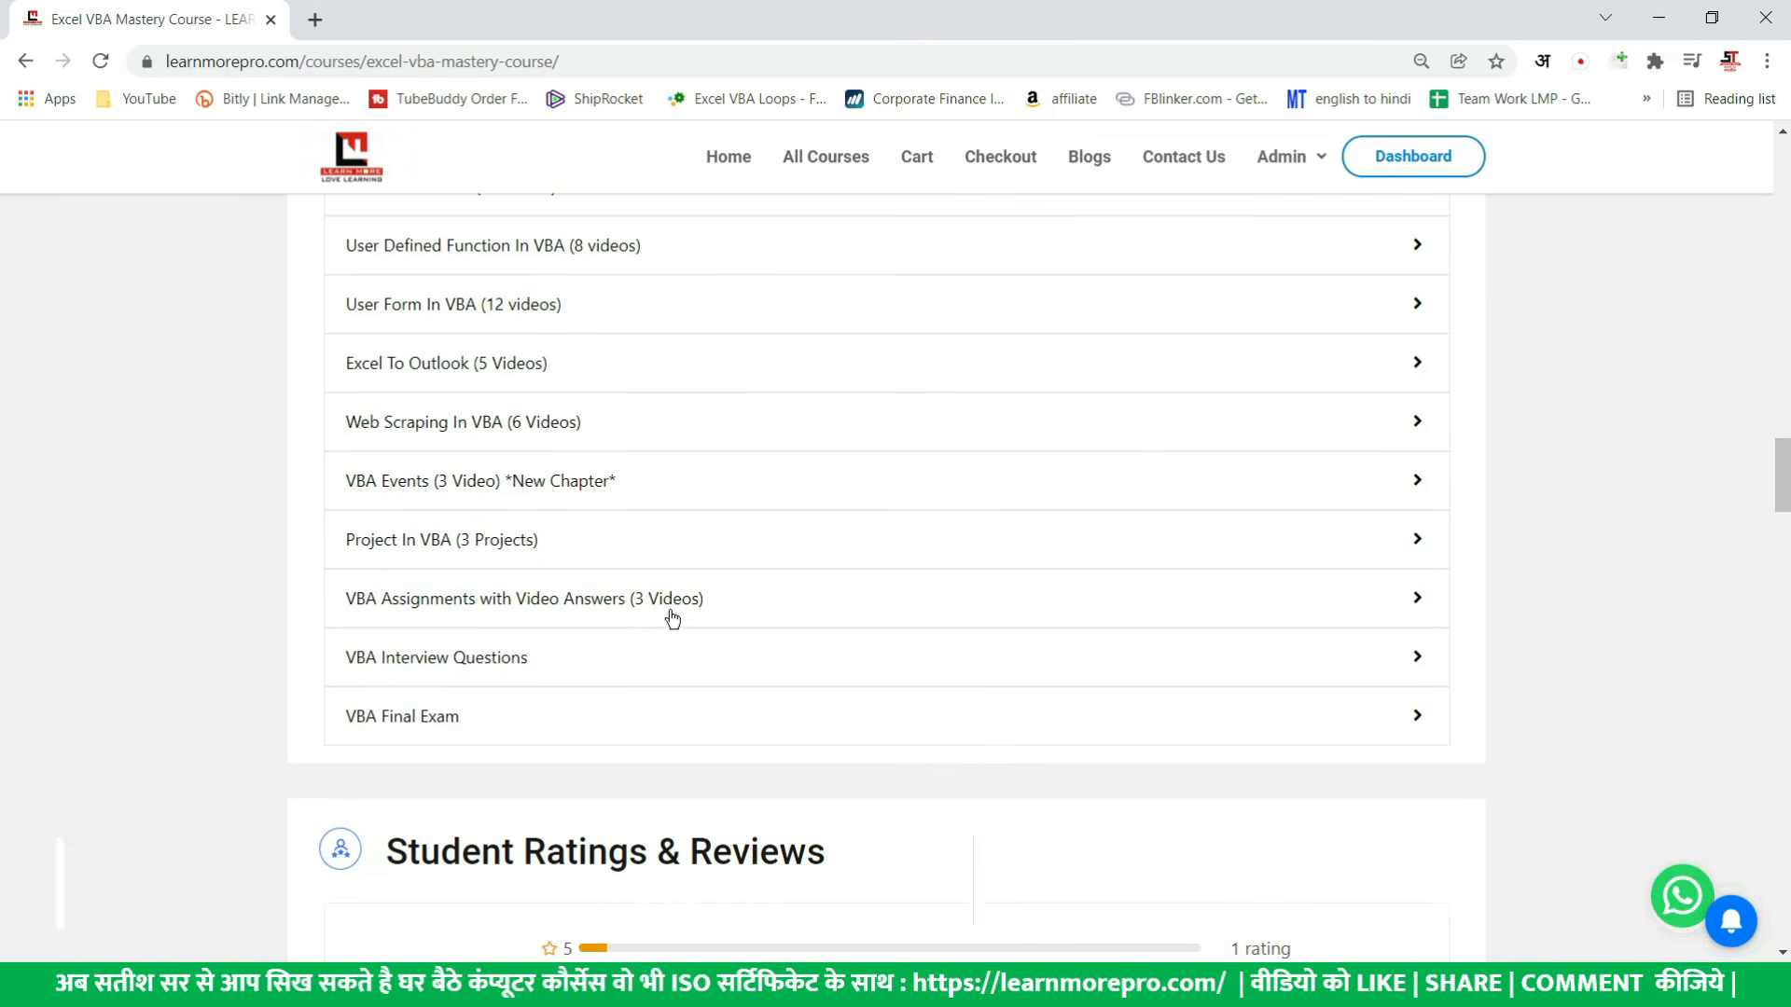
- Expand the chapters Project In VBA and VBA Assignments with Video Answers, and review the course content list
{"action": "left_click", "coordinate": [472, 551]}
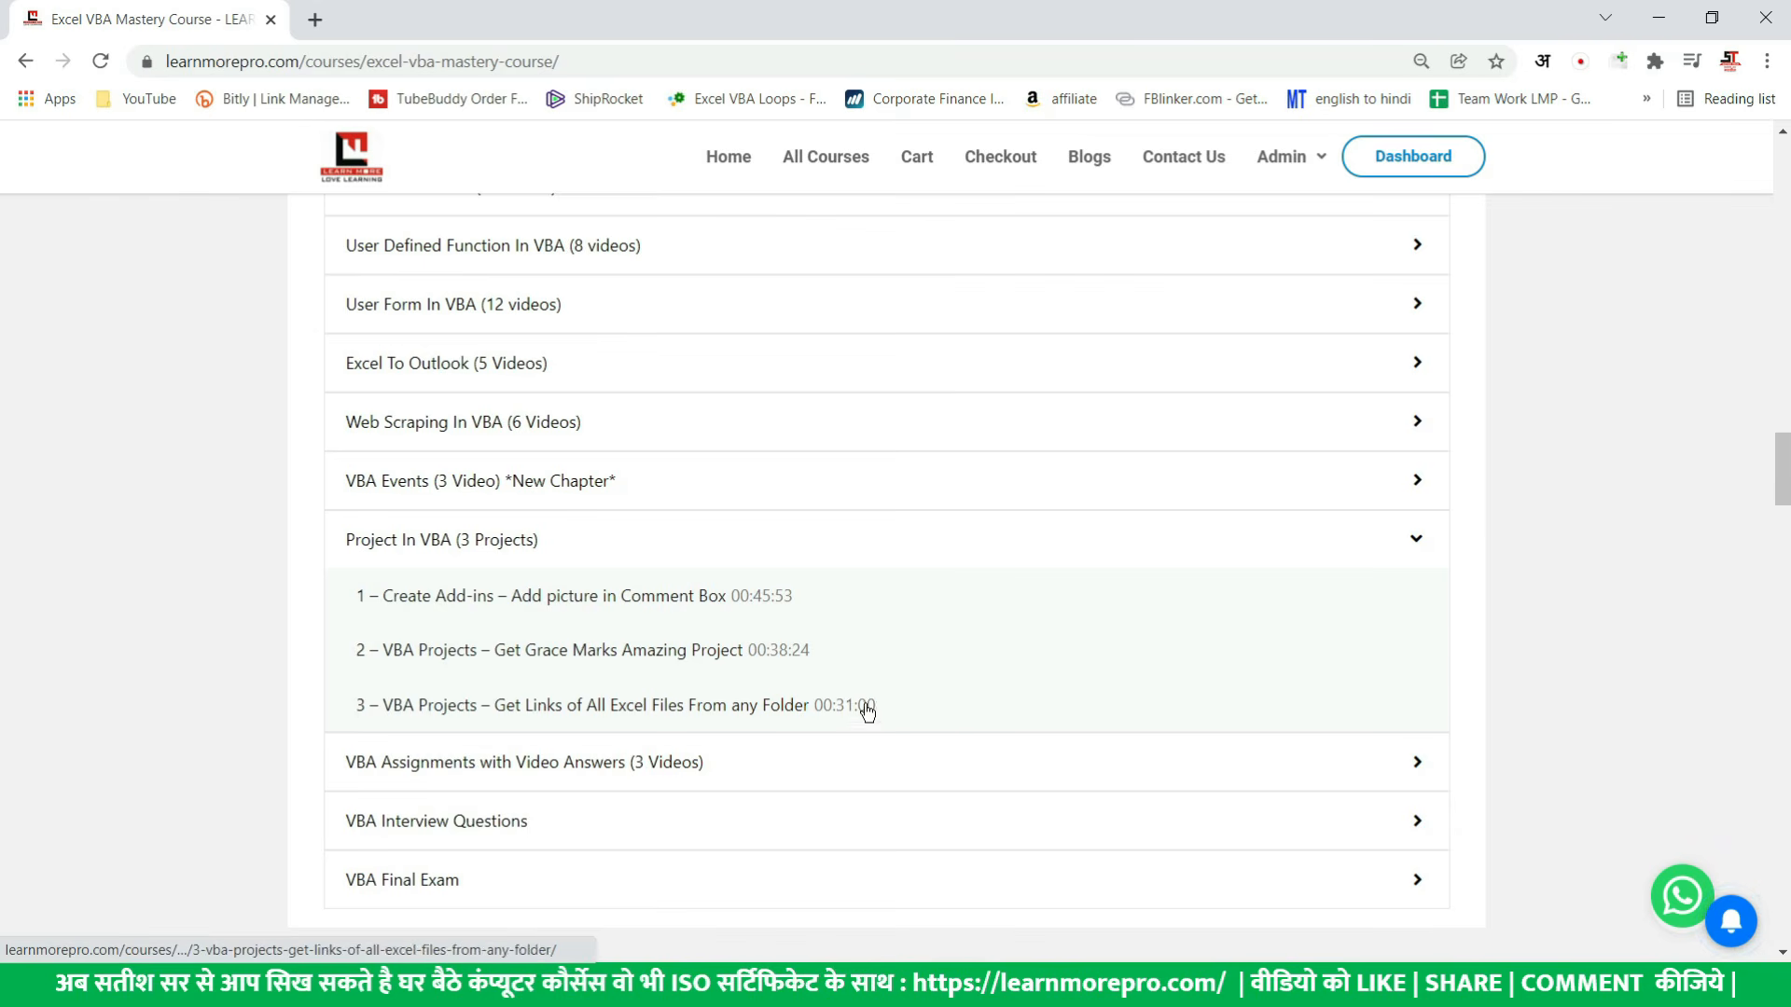
{"action": "left_click", "coordinate": [582, 763]}
{"action": "scroll", "coordinate": [580, 769], "scroll_direction": "down", "scroll_amount": 3}
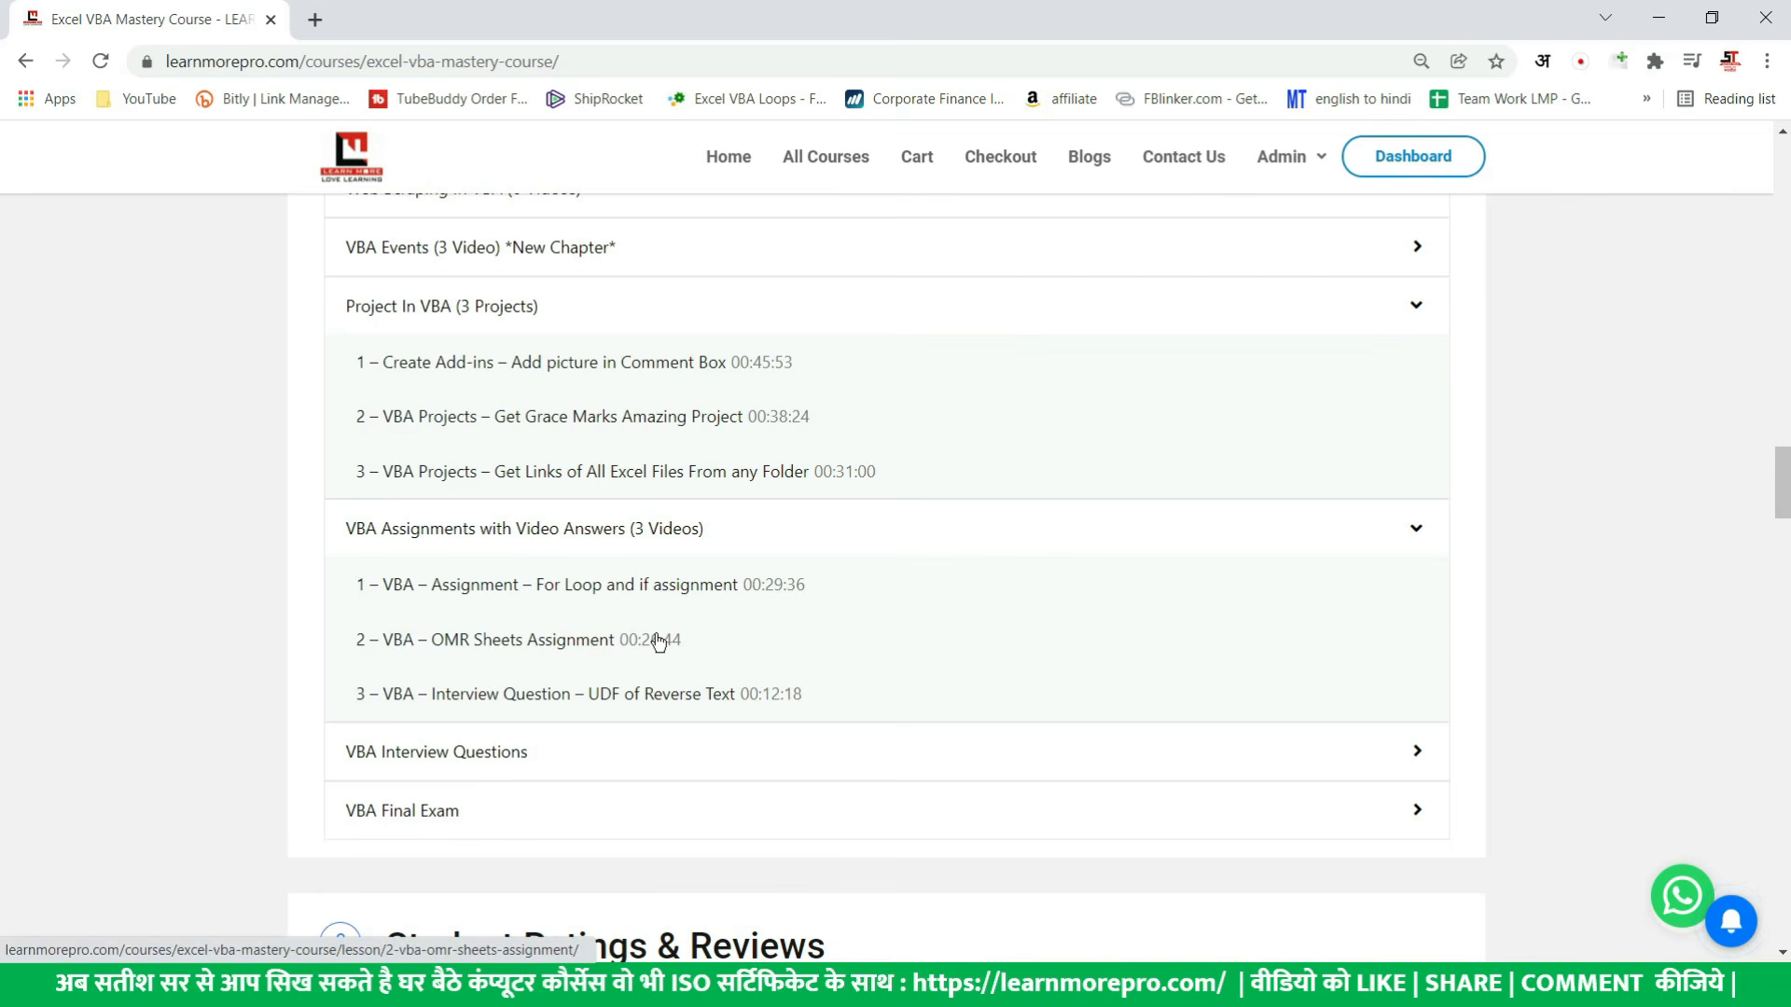
{"action": "scroll", "coordinate": [658, 640], "scroll_direction": "up", "scroll_amount": 10}
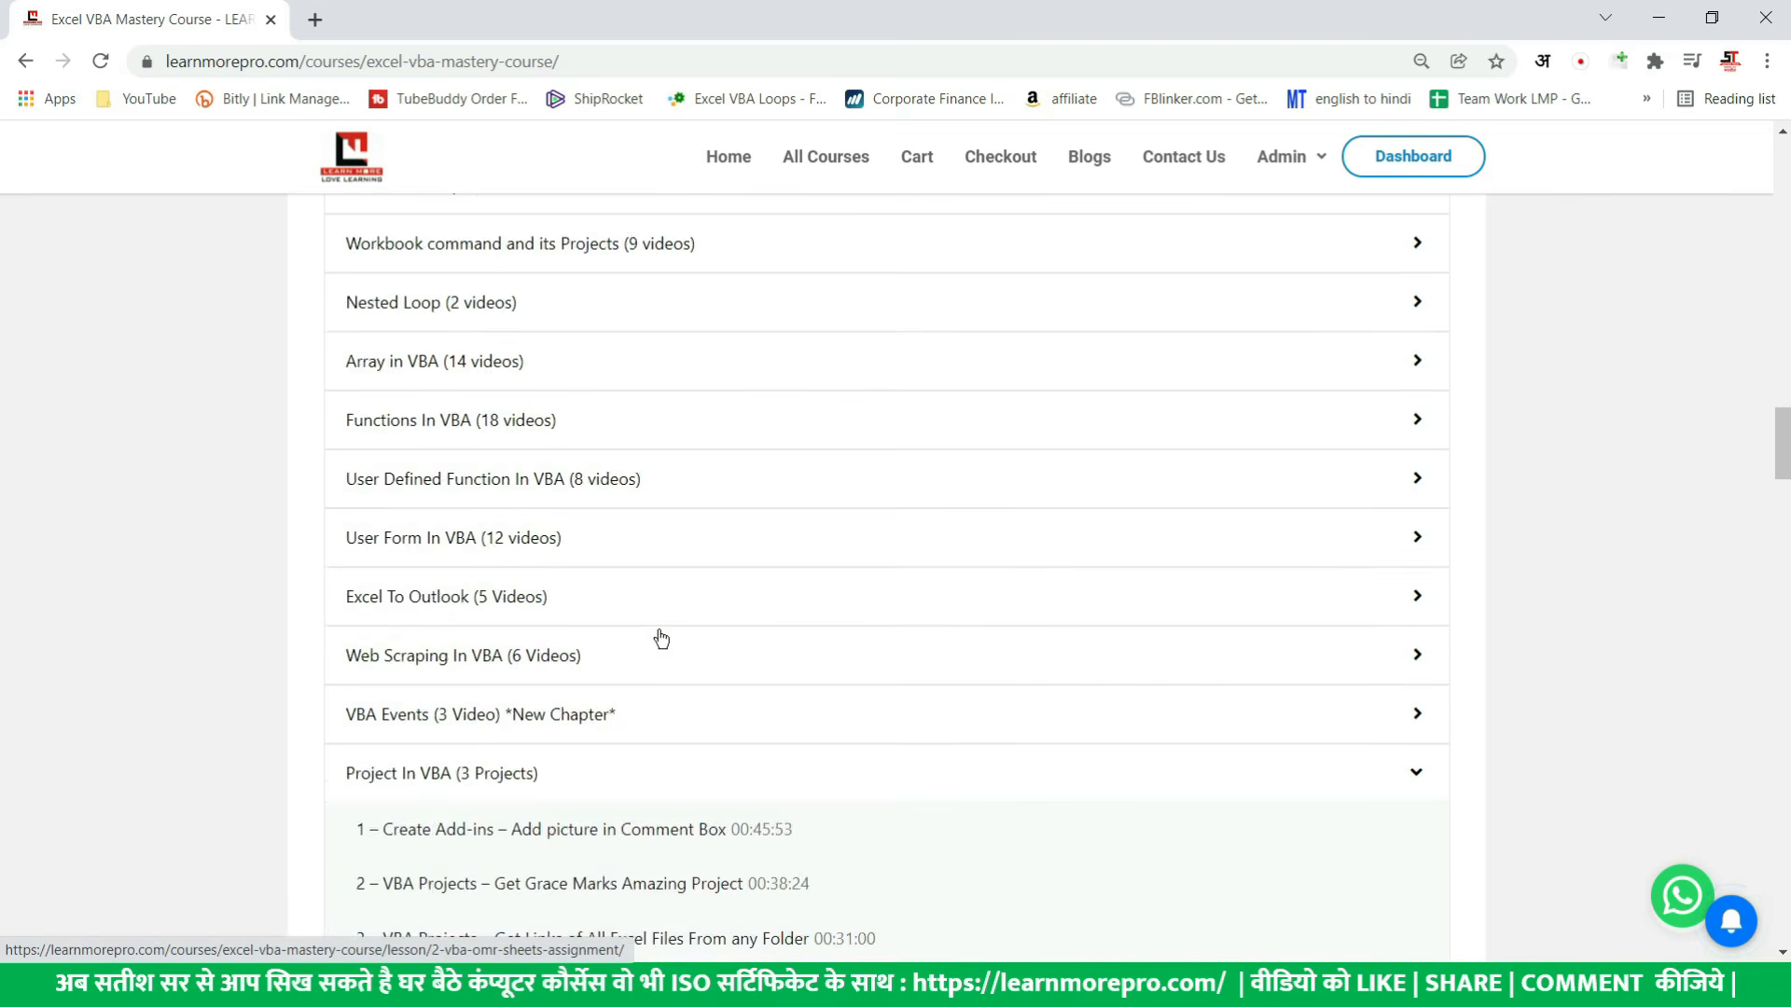
{"action": "scroll", "coordinate": [660, 634], "scroll_direction": "up", "scroll_amount": 5}
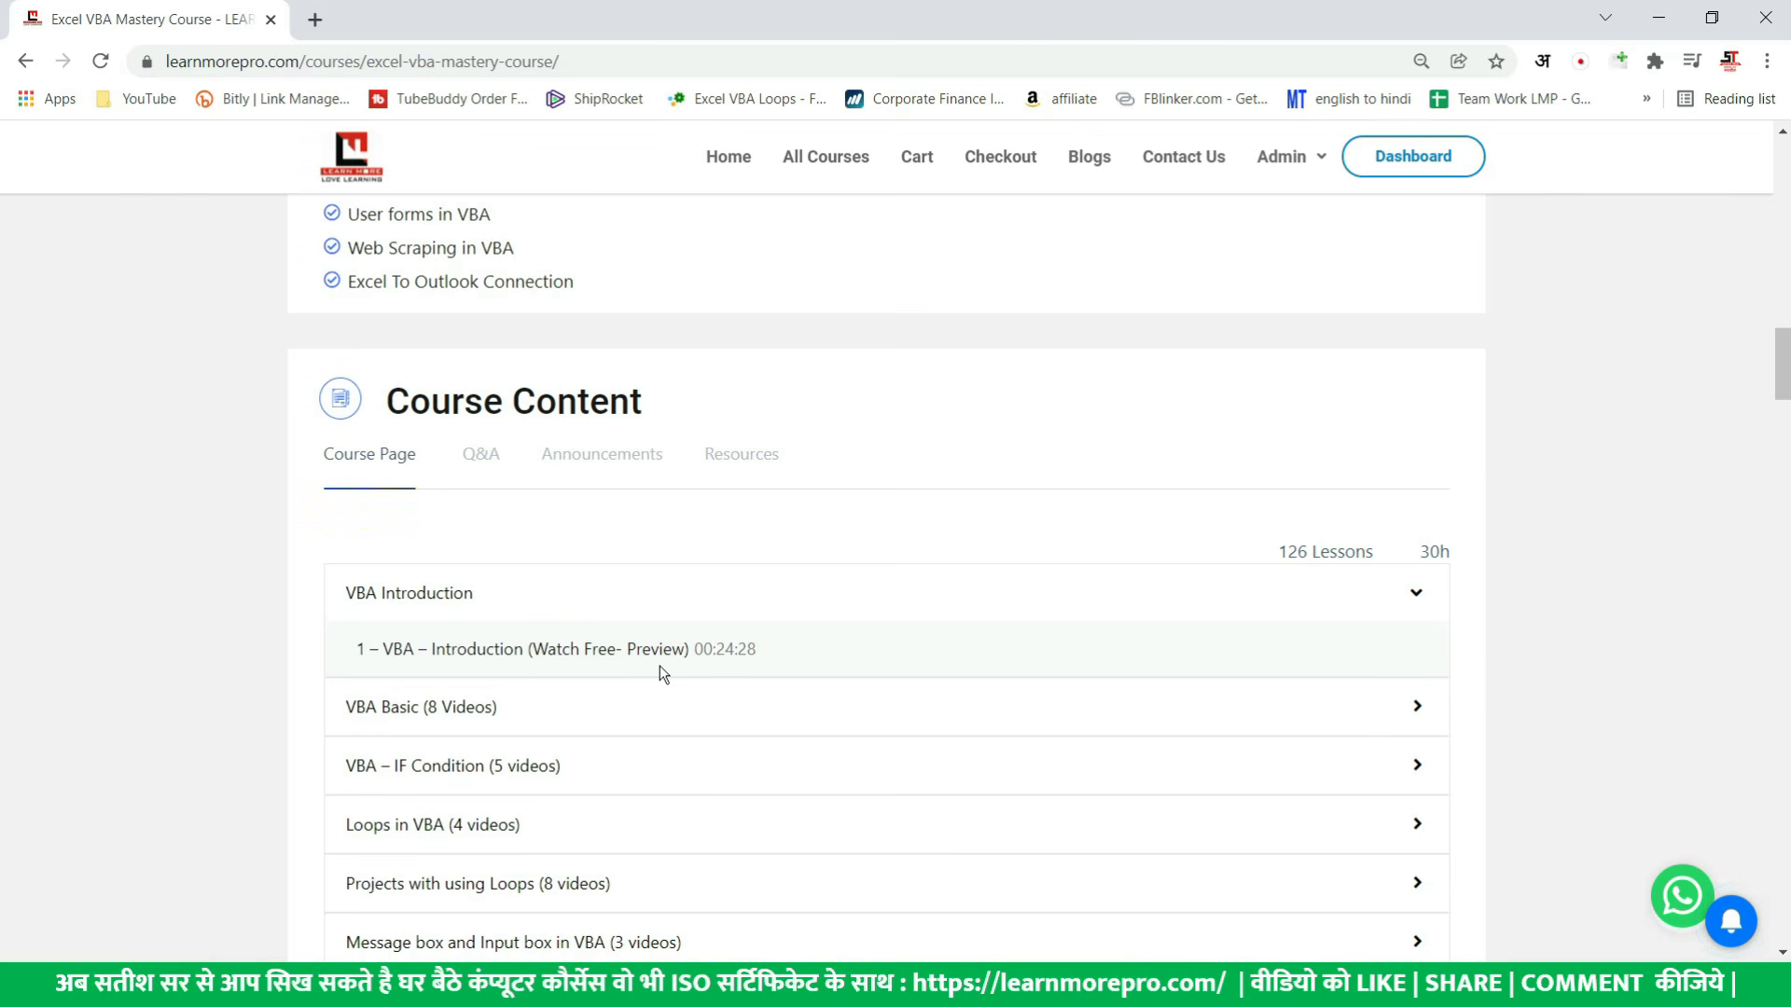
{"action": "scroll", "coordinate": [559, 687], "scroll_direction": "down", "scroll_amount": 7}
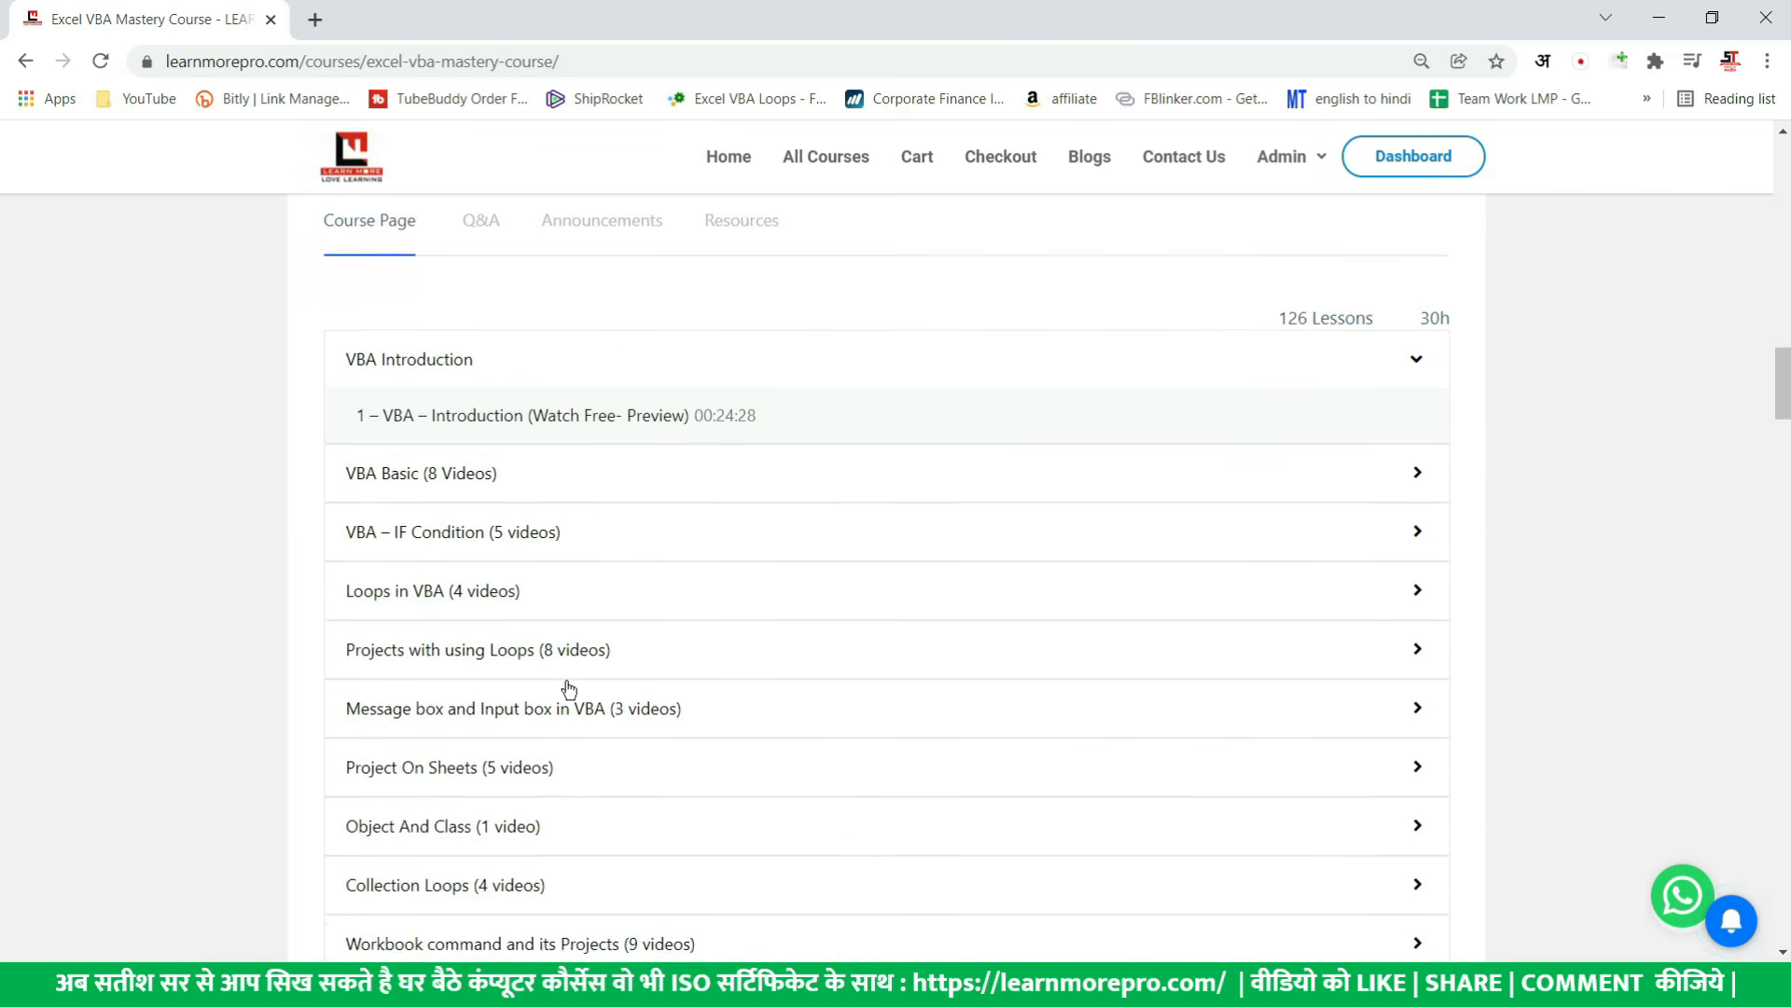